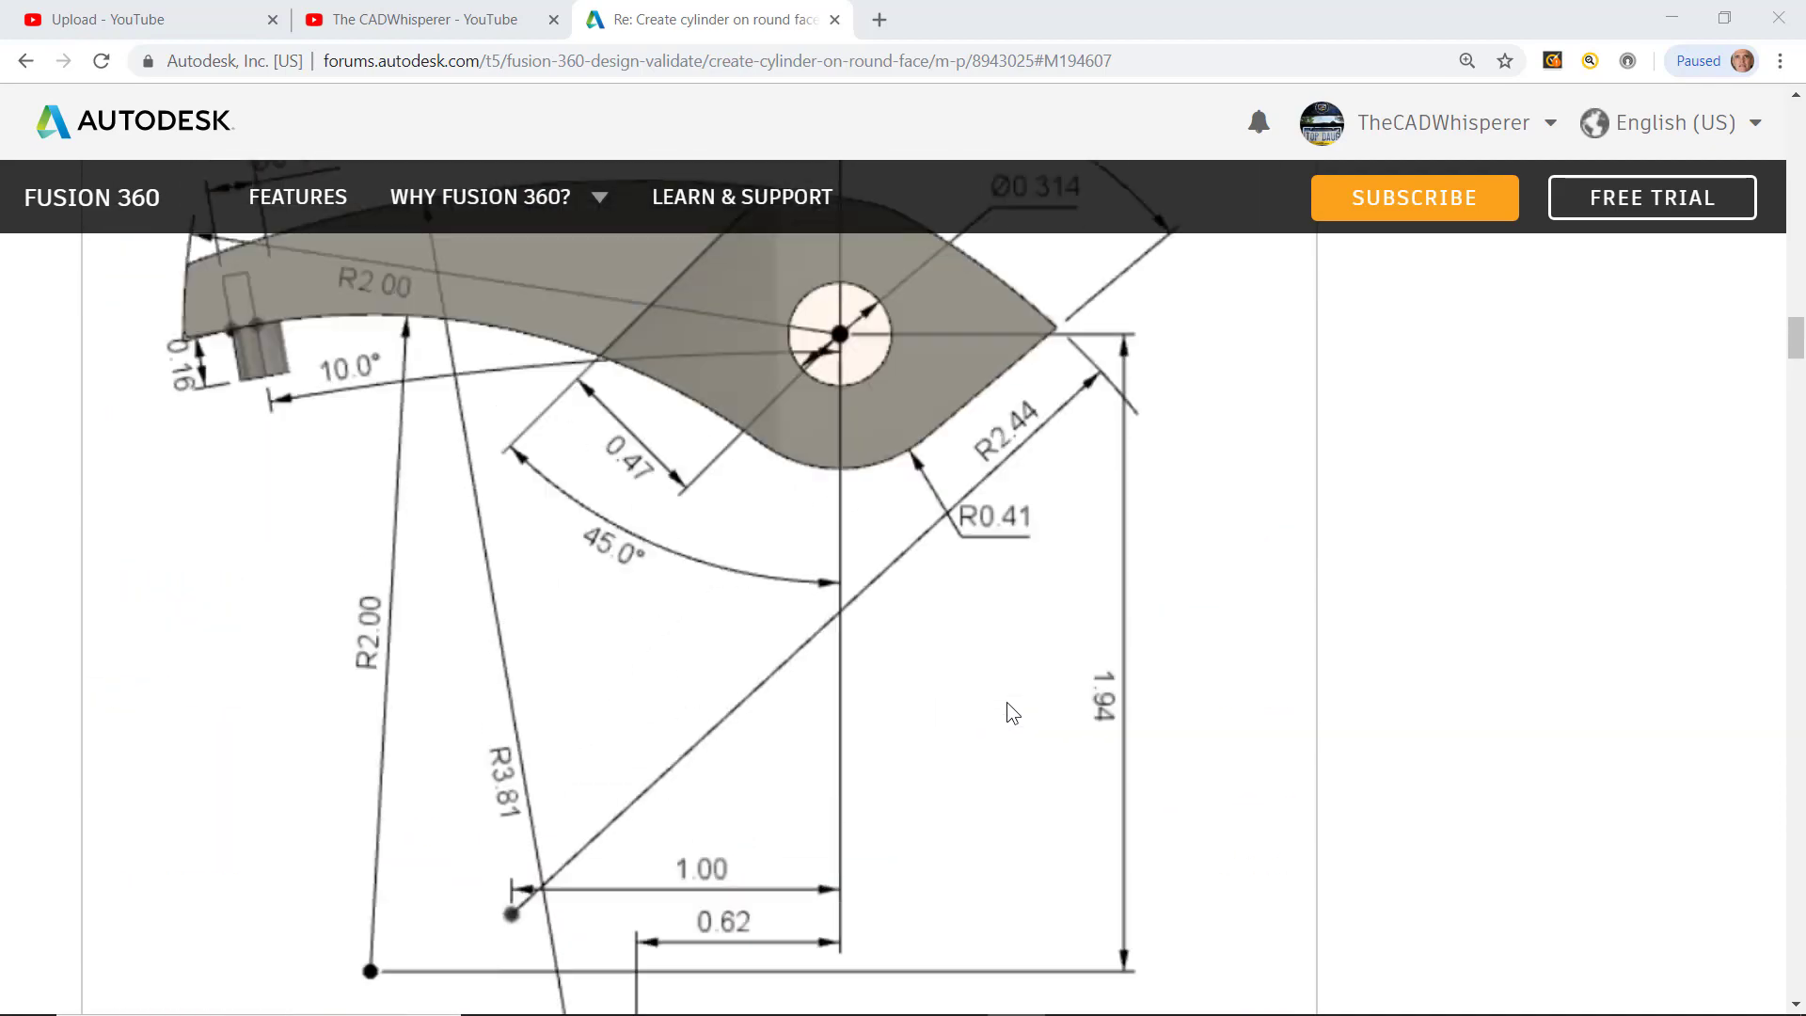
# Step: Read the original forum question about creating a cylinder on a round face and examine its attached screenshot
pyautogui.scroll(10, 1583, 600)
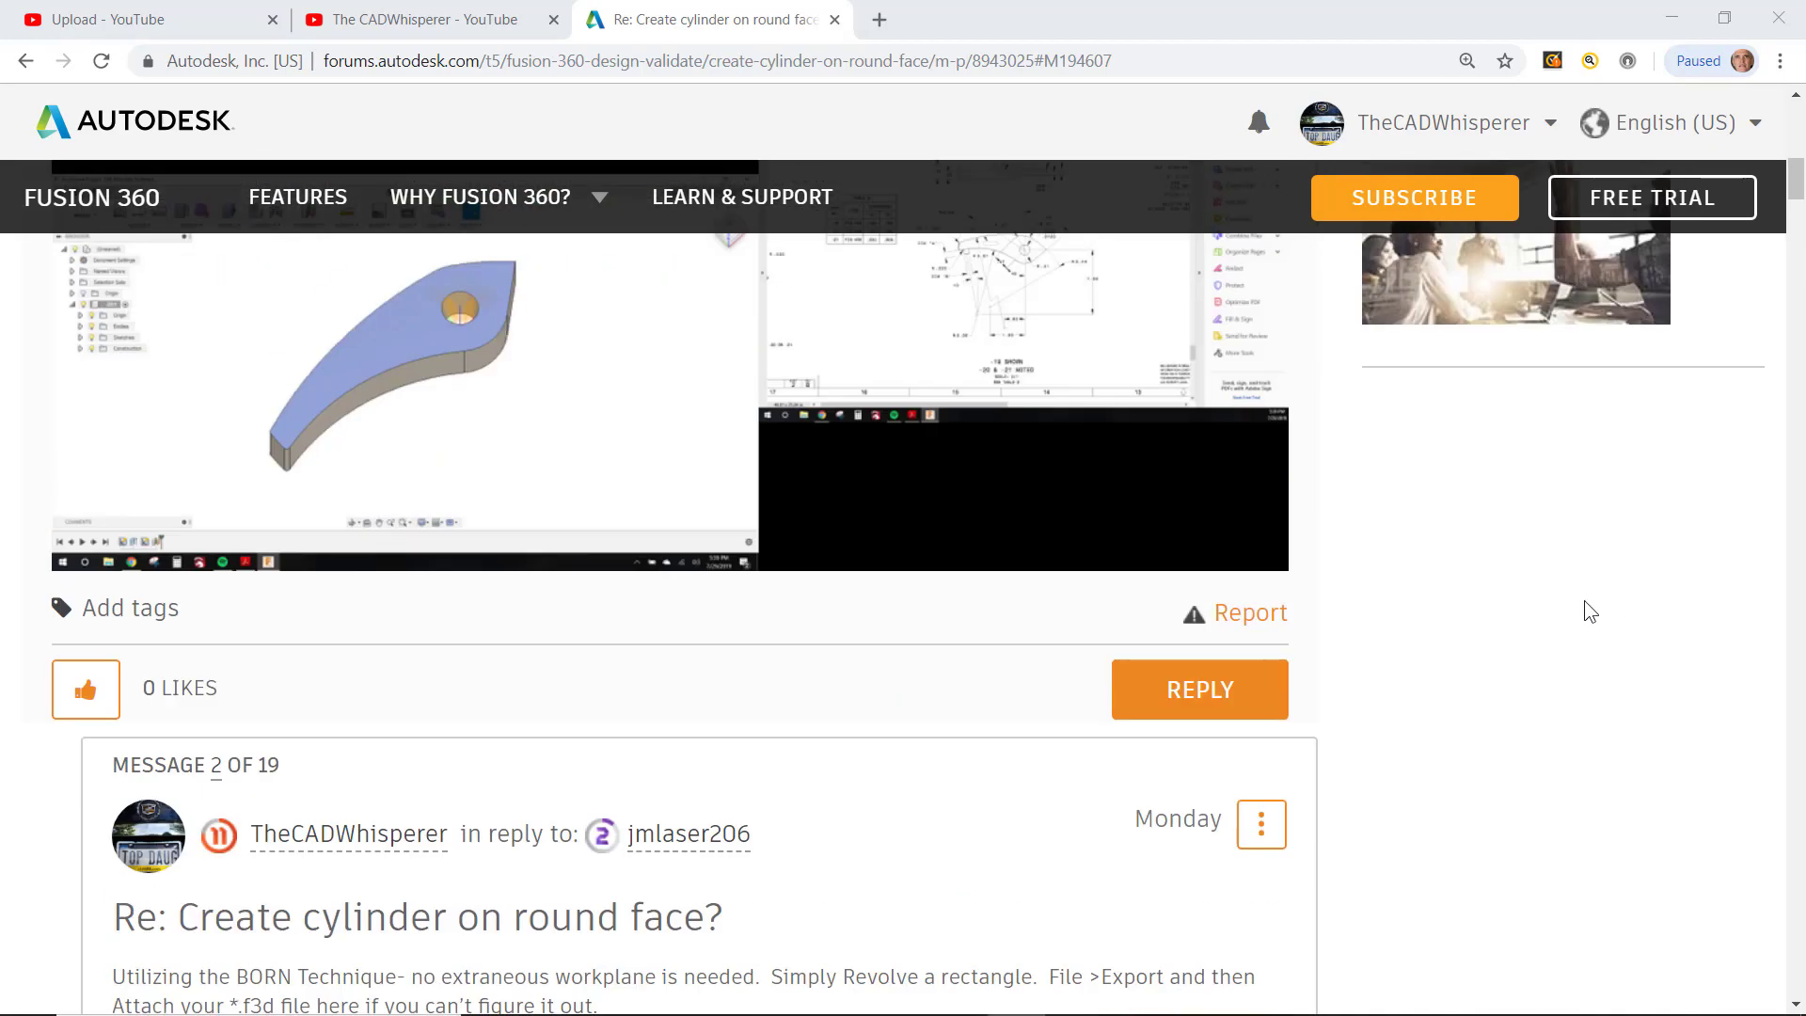
pyautogui.scroll(-4, 1028, 628)
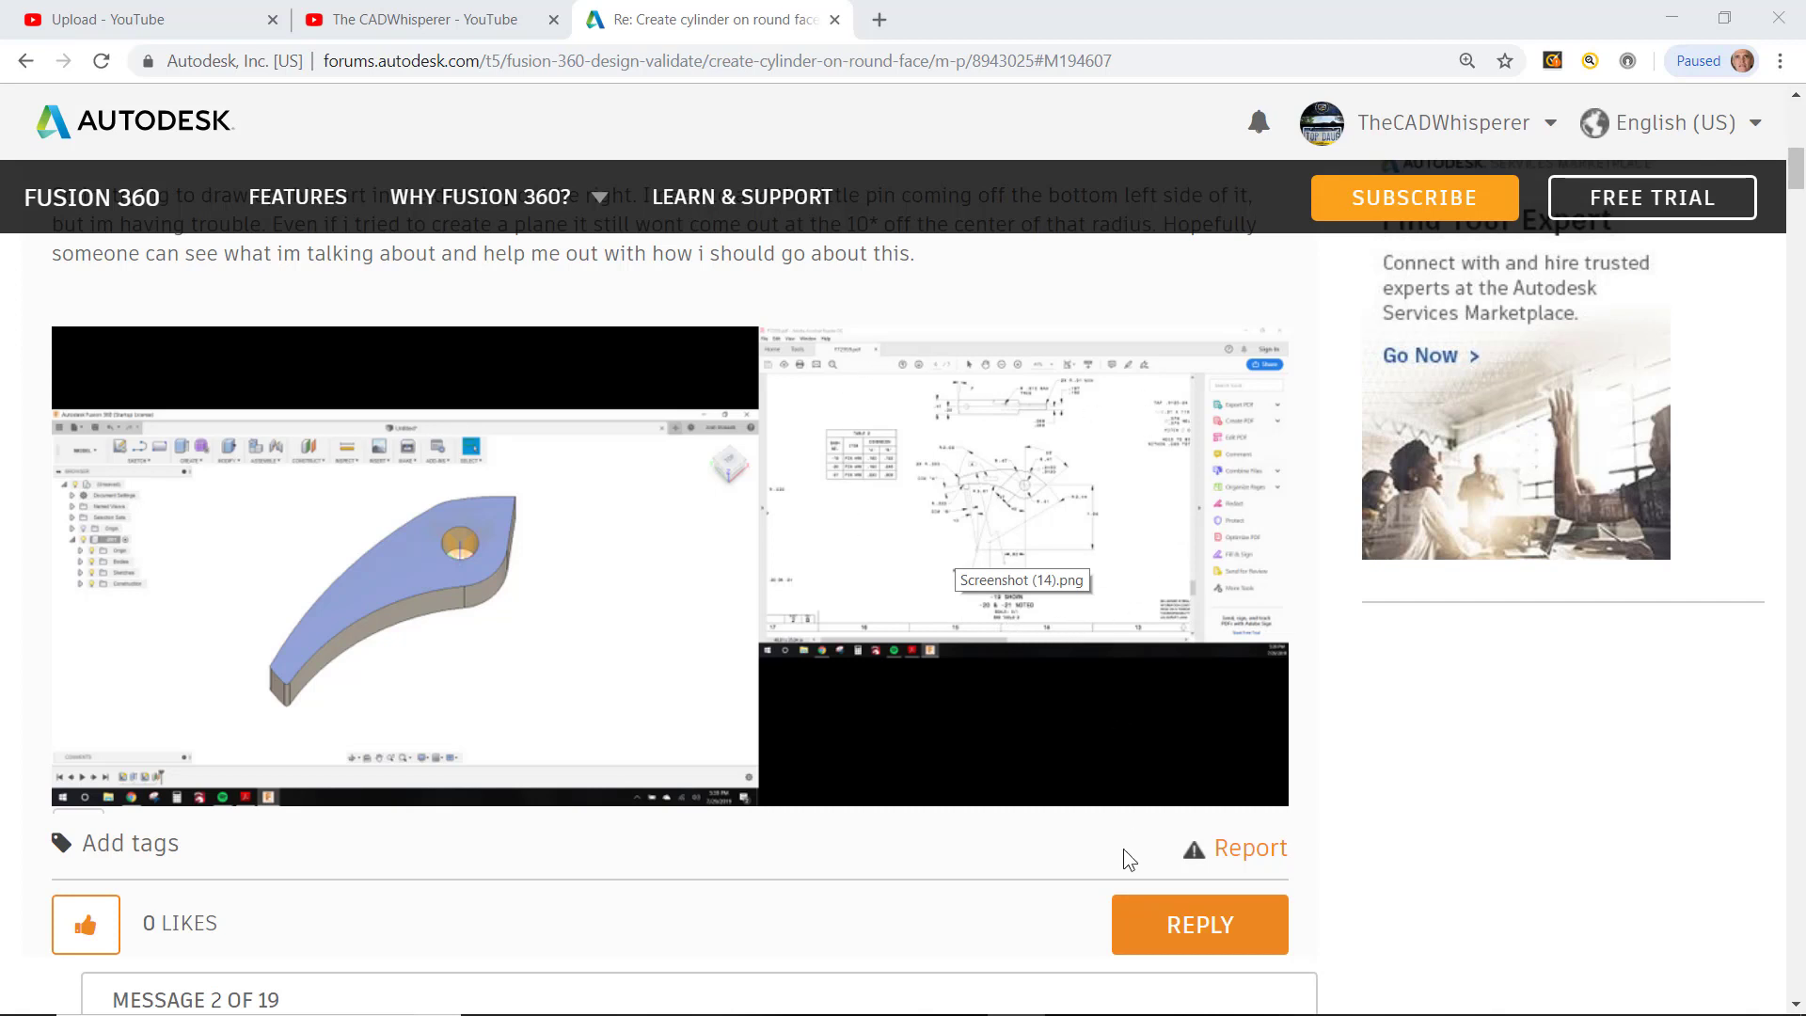
pyautogui.scroll(-1, 1110, 853)
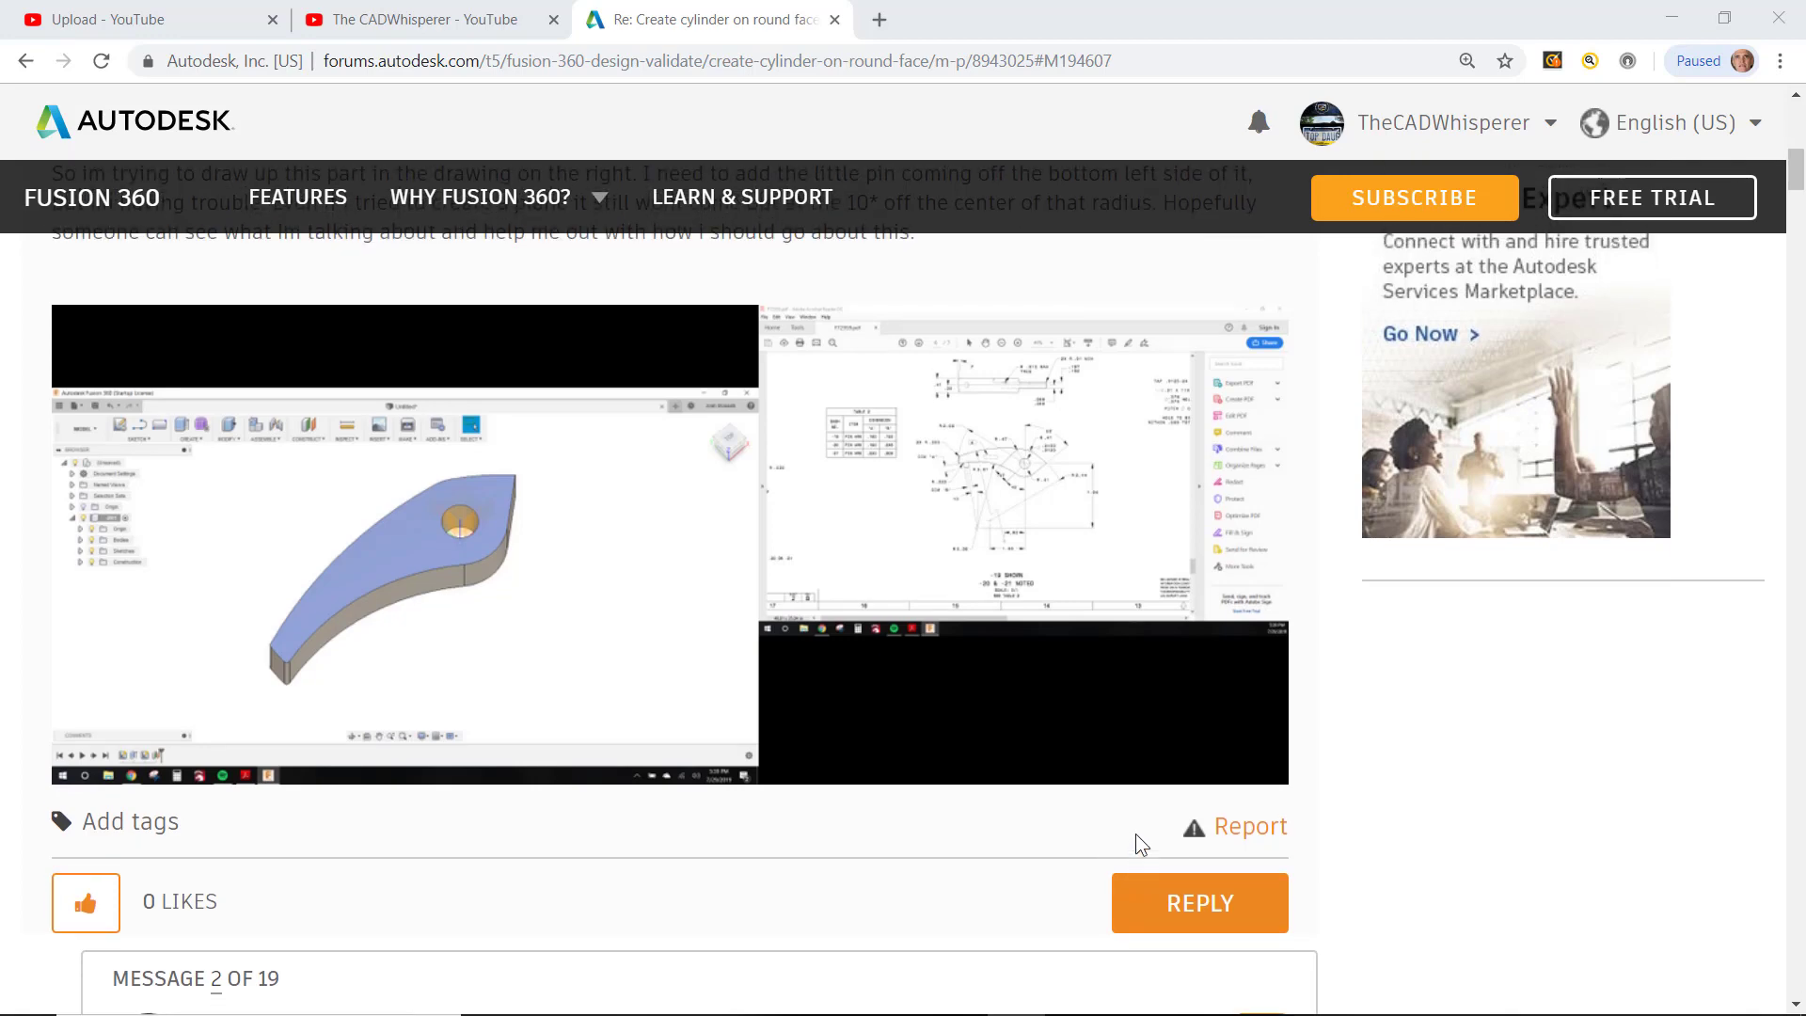
pyautogui.scroll(1, 1140, 842)
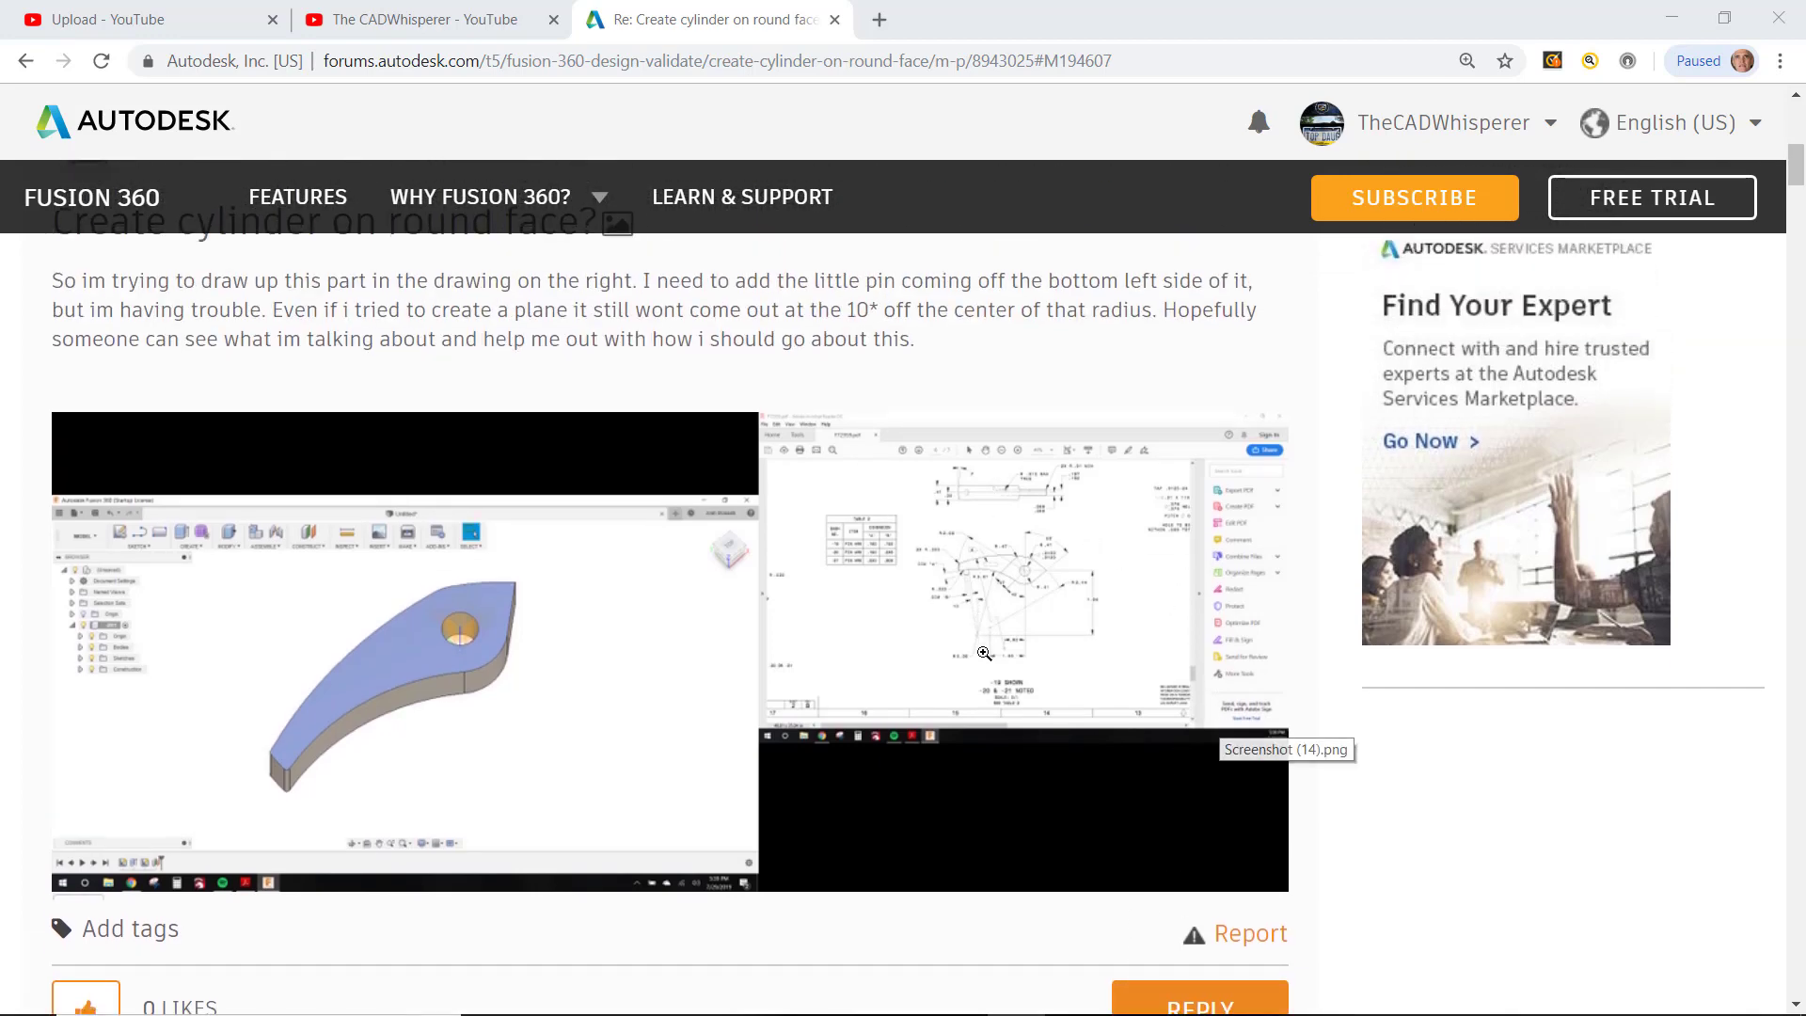
# Step: Examine the forum reply that revolves a rectangle into the pin, including its feature timeline and the dimensioned sketch drawing
pyautogui.scroll(-15, 979, 617)
pyautogui.scroll(-5, 988, 651)
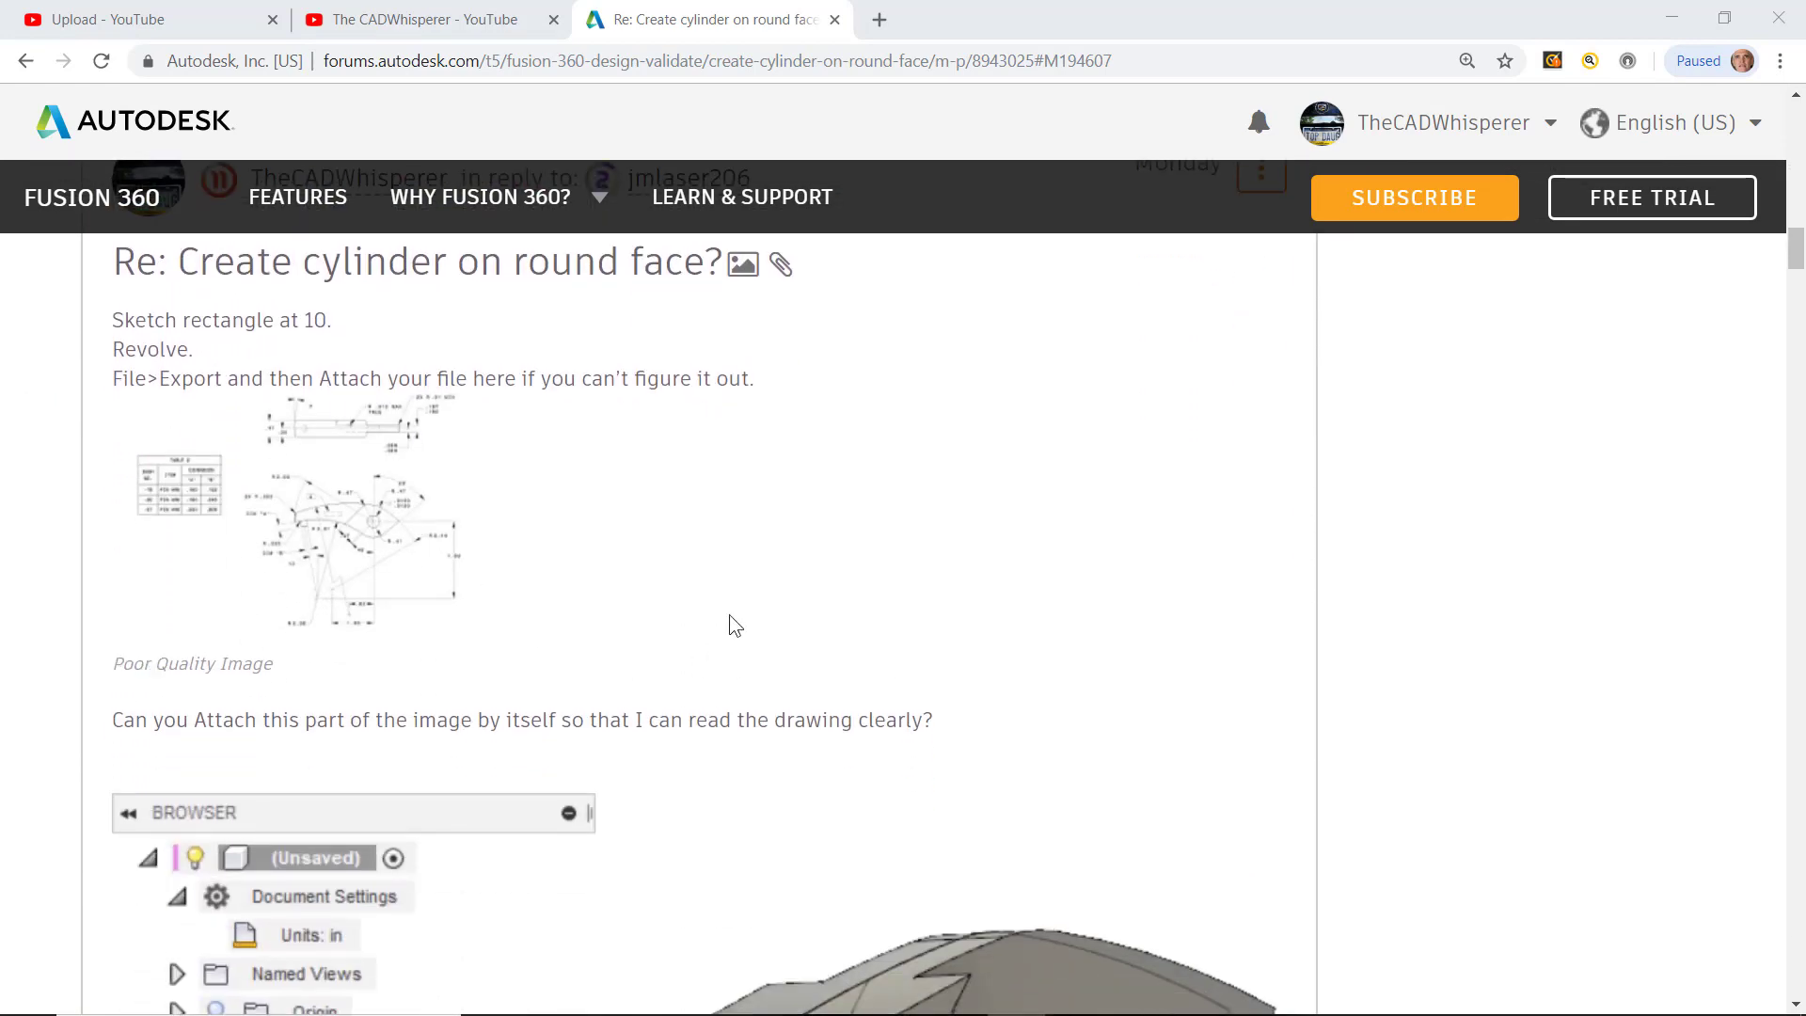
pyautogui.scroll(-6, 732, 621)
pyautogui.scroll(-9, 732, 624)
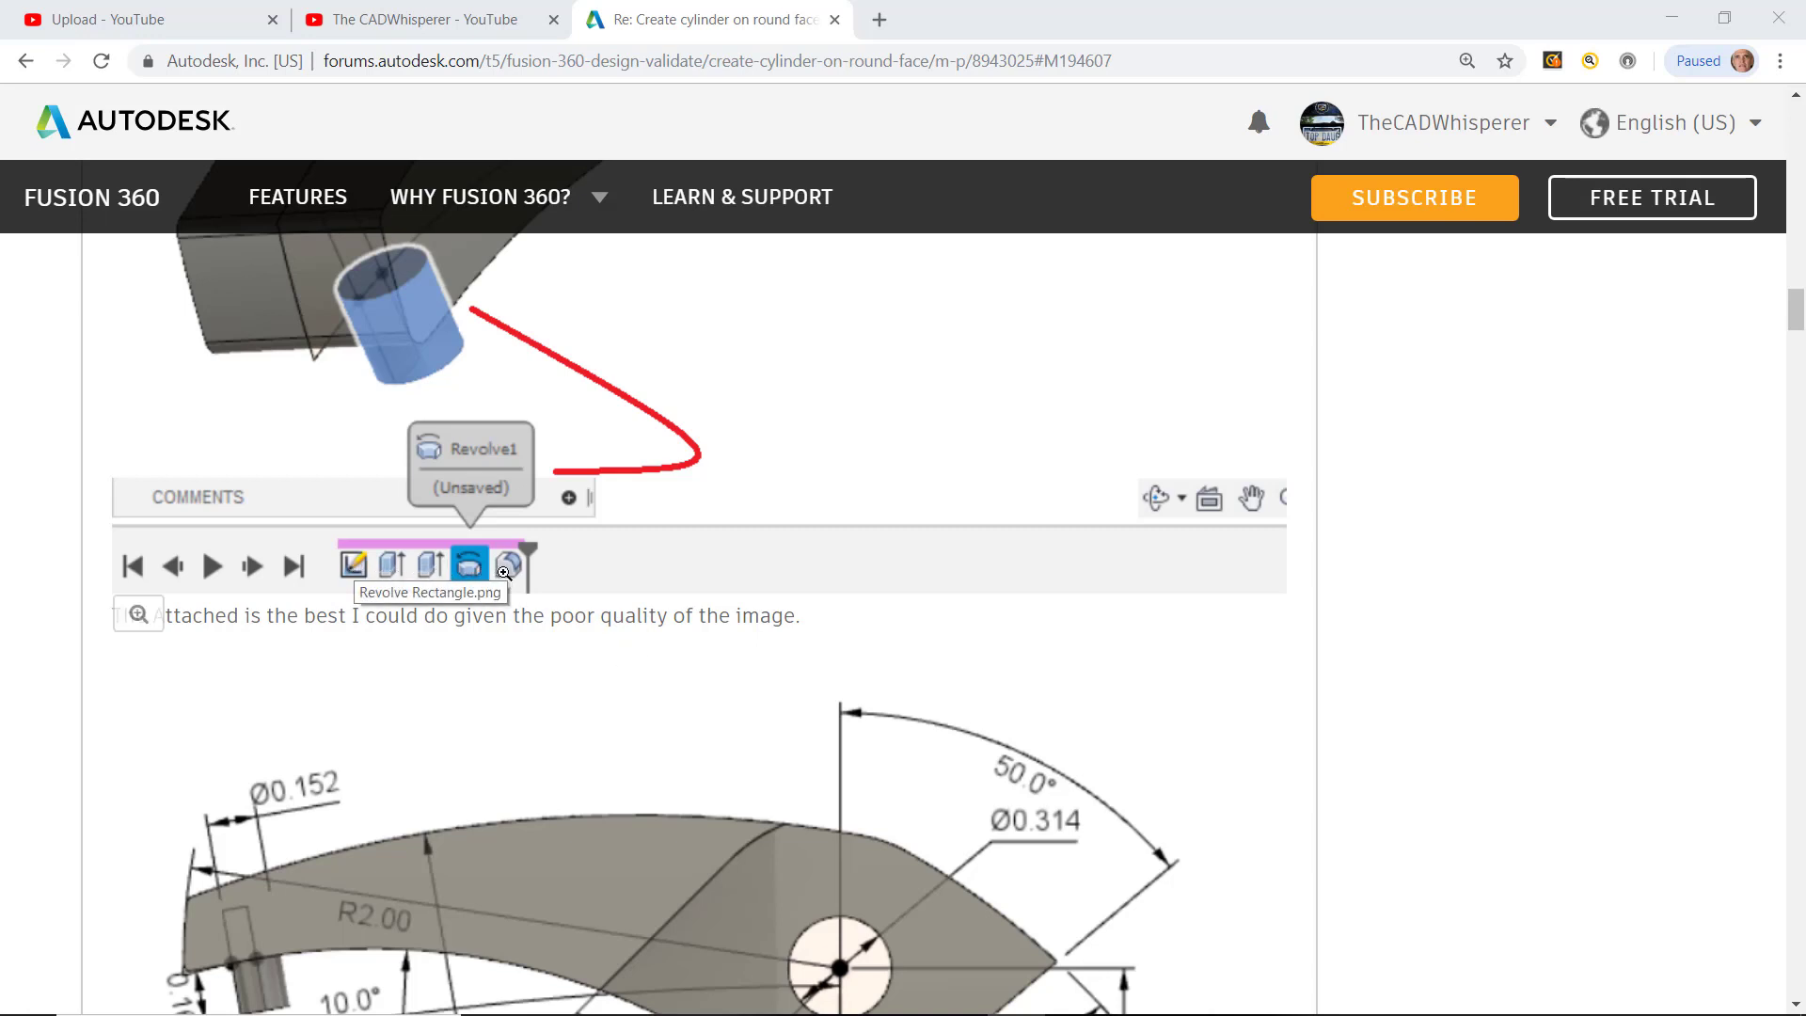
pyautogui.scroll(3, 503, 572)
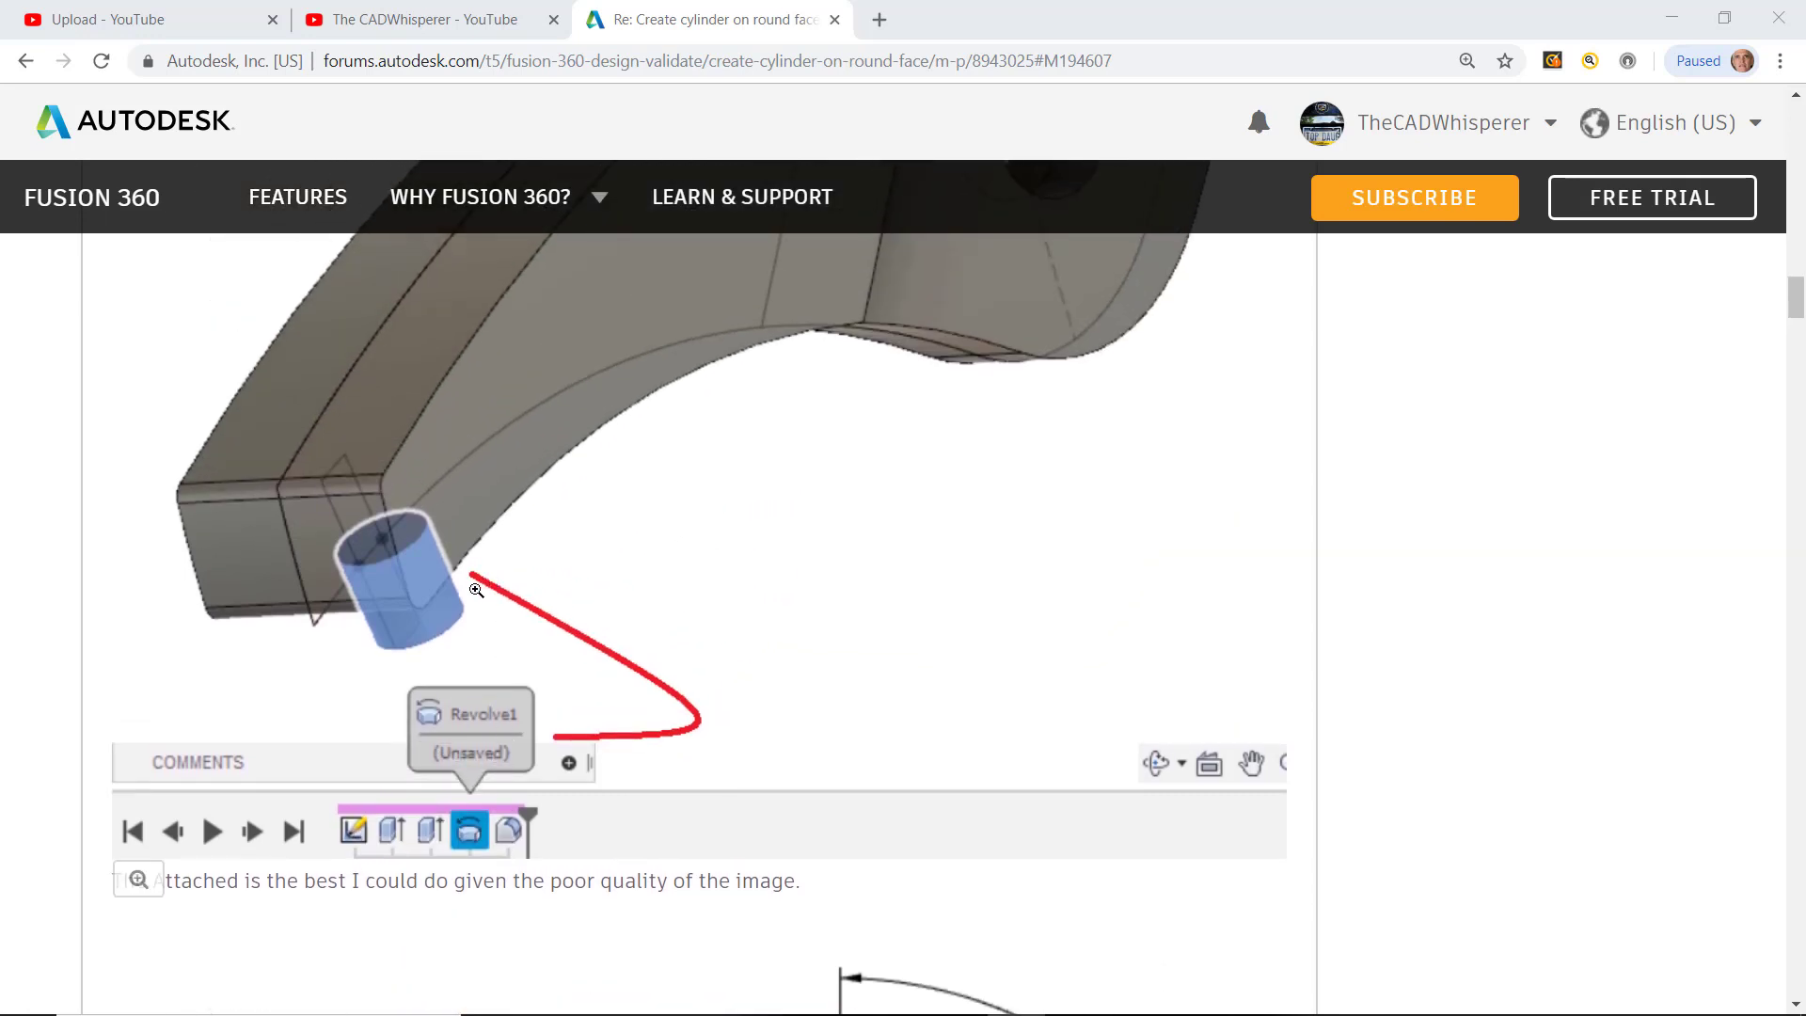
pyautogui.scroll(-2, 445, 623)
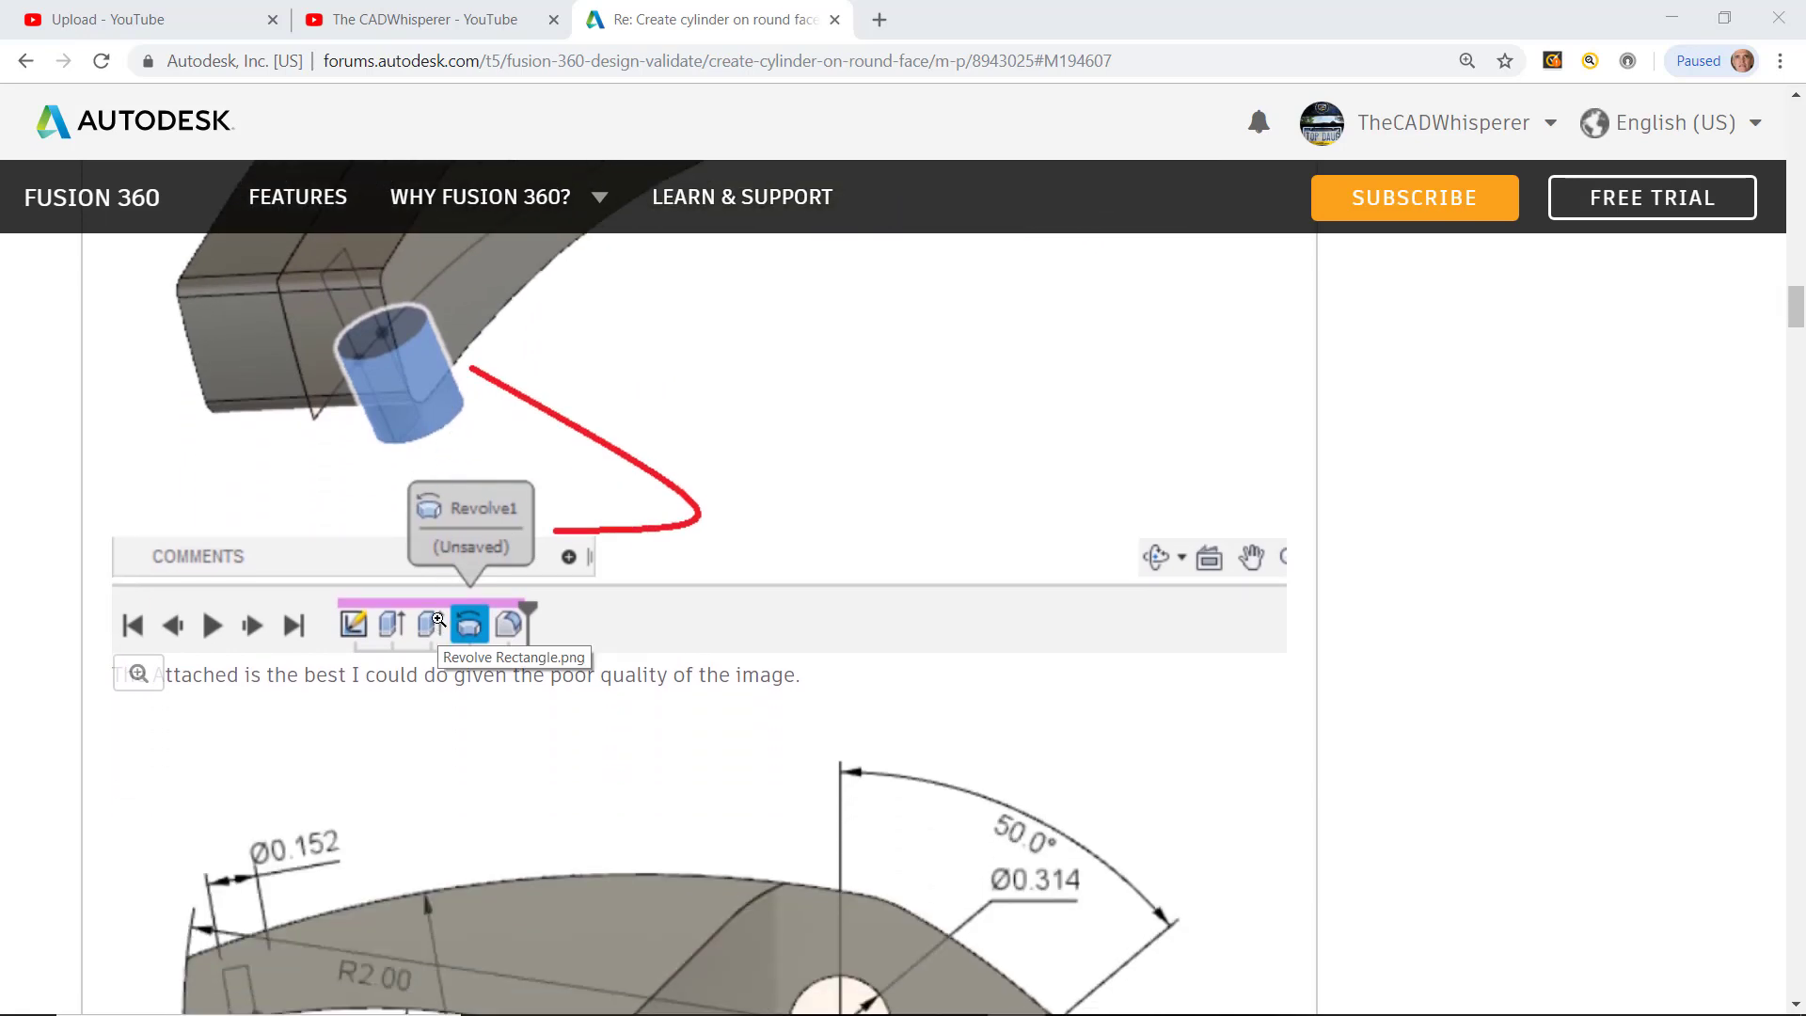
pyautogui.scroll(1, 439, 619)
pyautogui.scroll(-4, 439, 639)
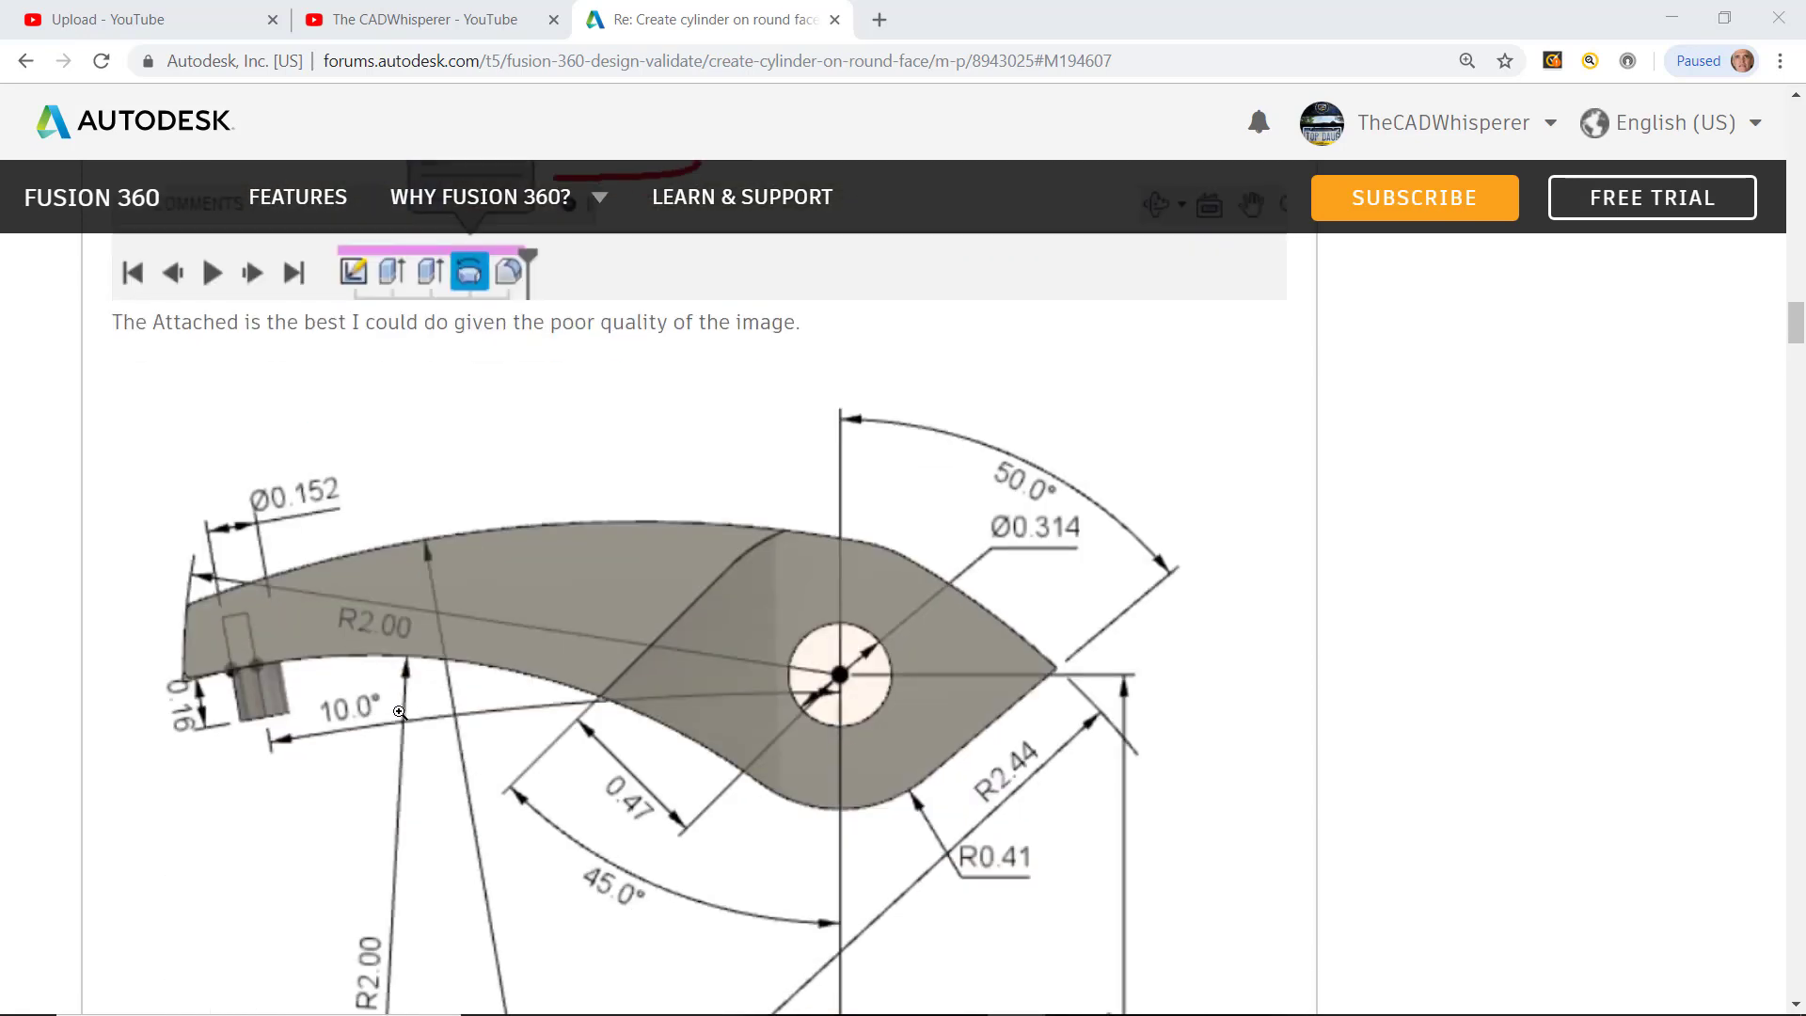
pyautogui.scroll(-1, 188, 679)
pyautogui.scroll(-2, 224, 685)
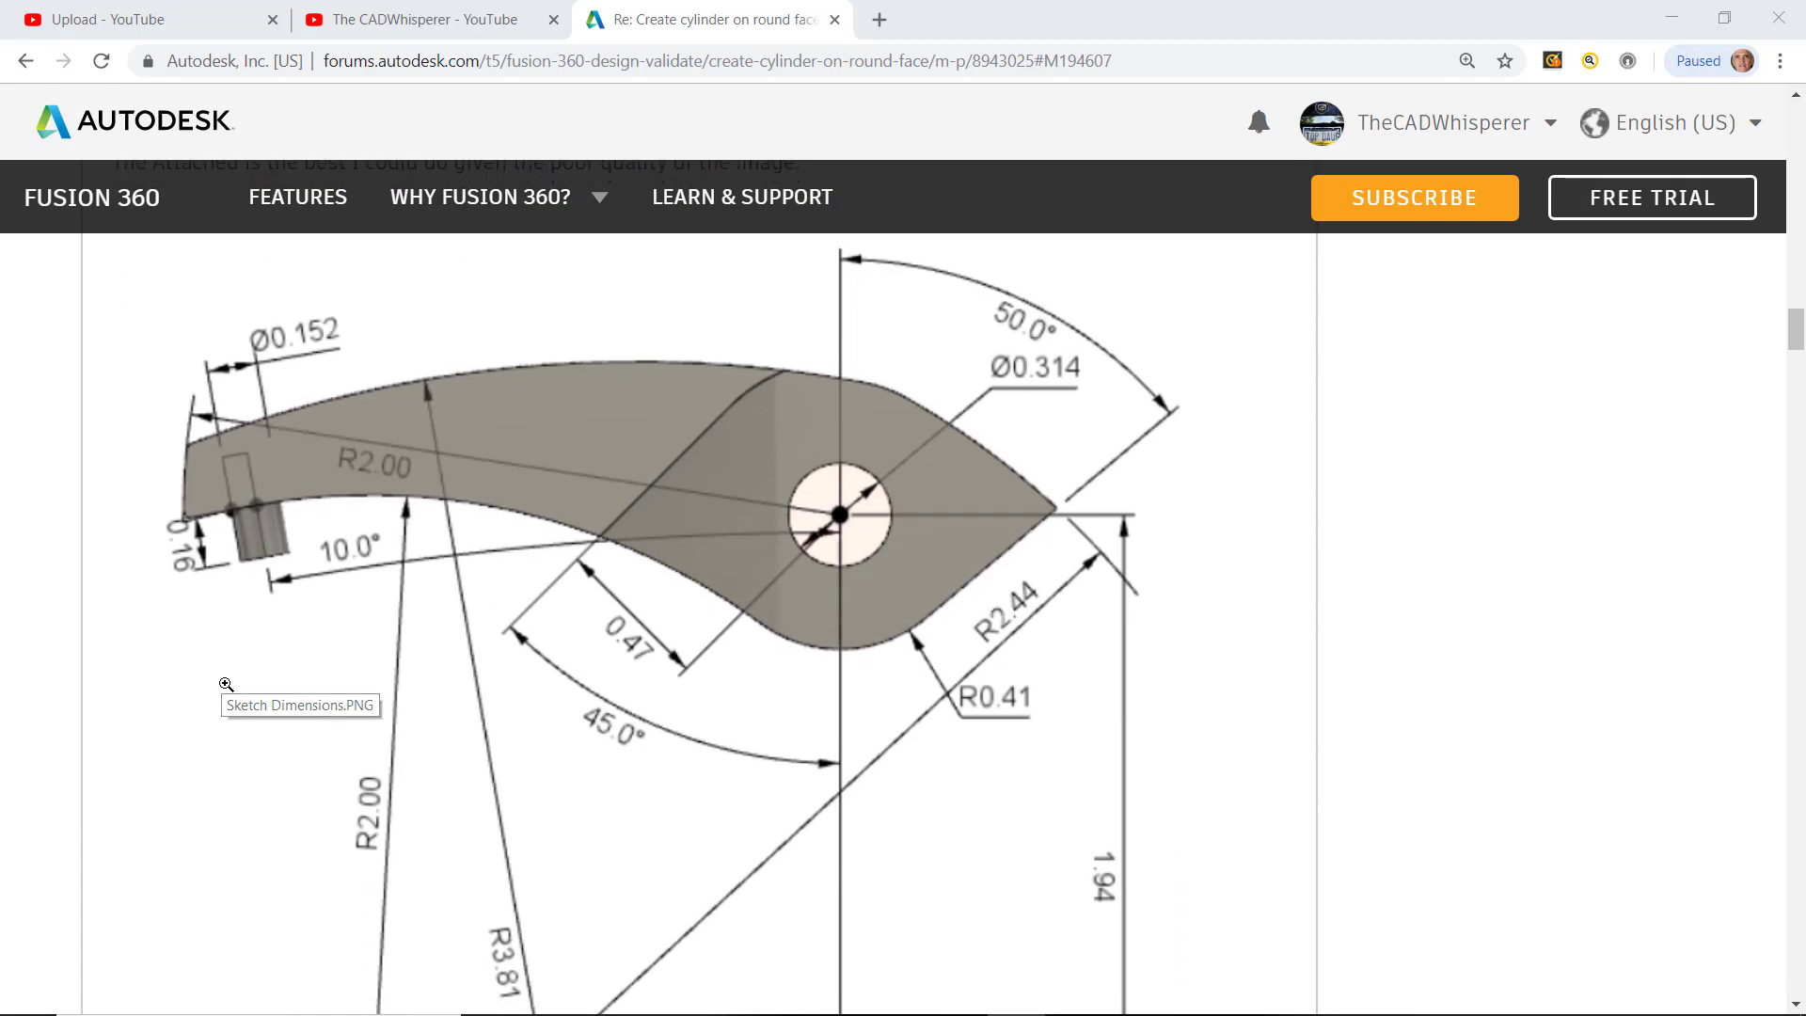
pyautogui.scroll(-3, 227, 683)
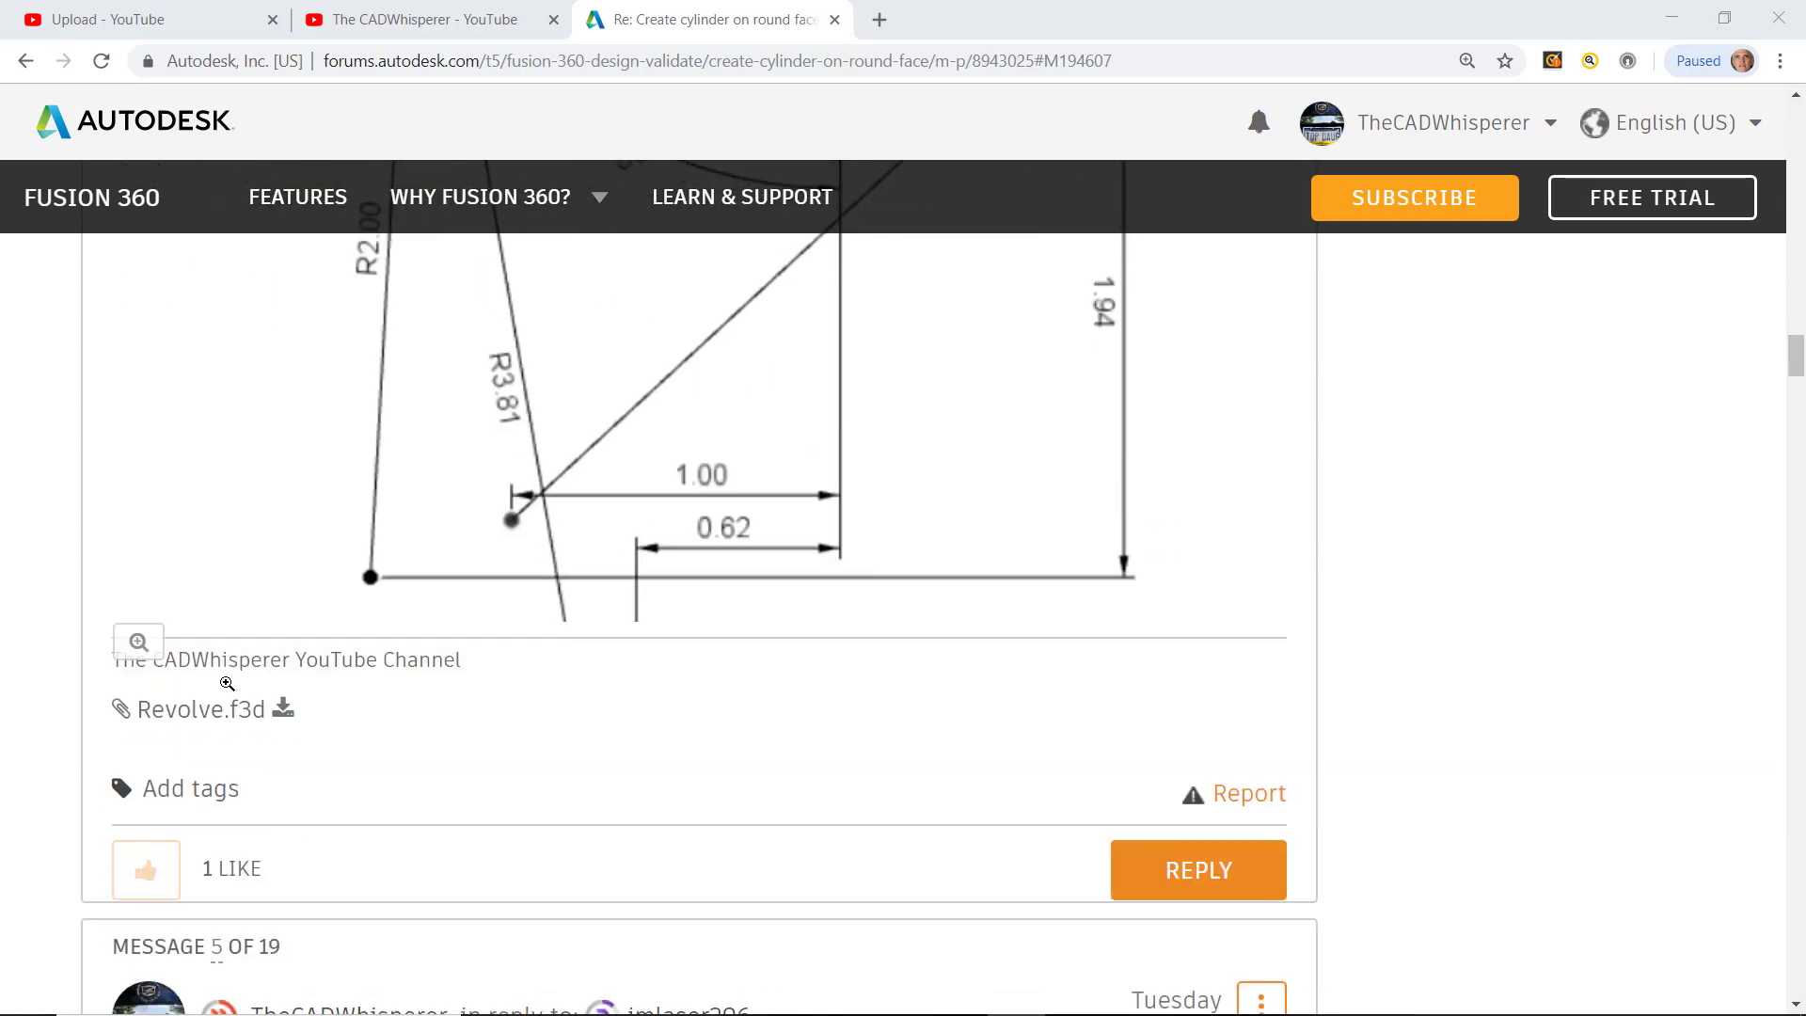
pyautogui.scroll(5, 459, 643)
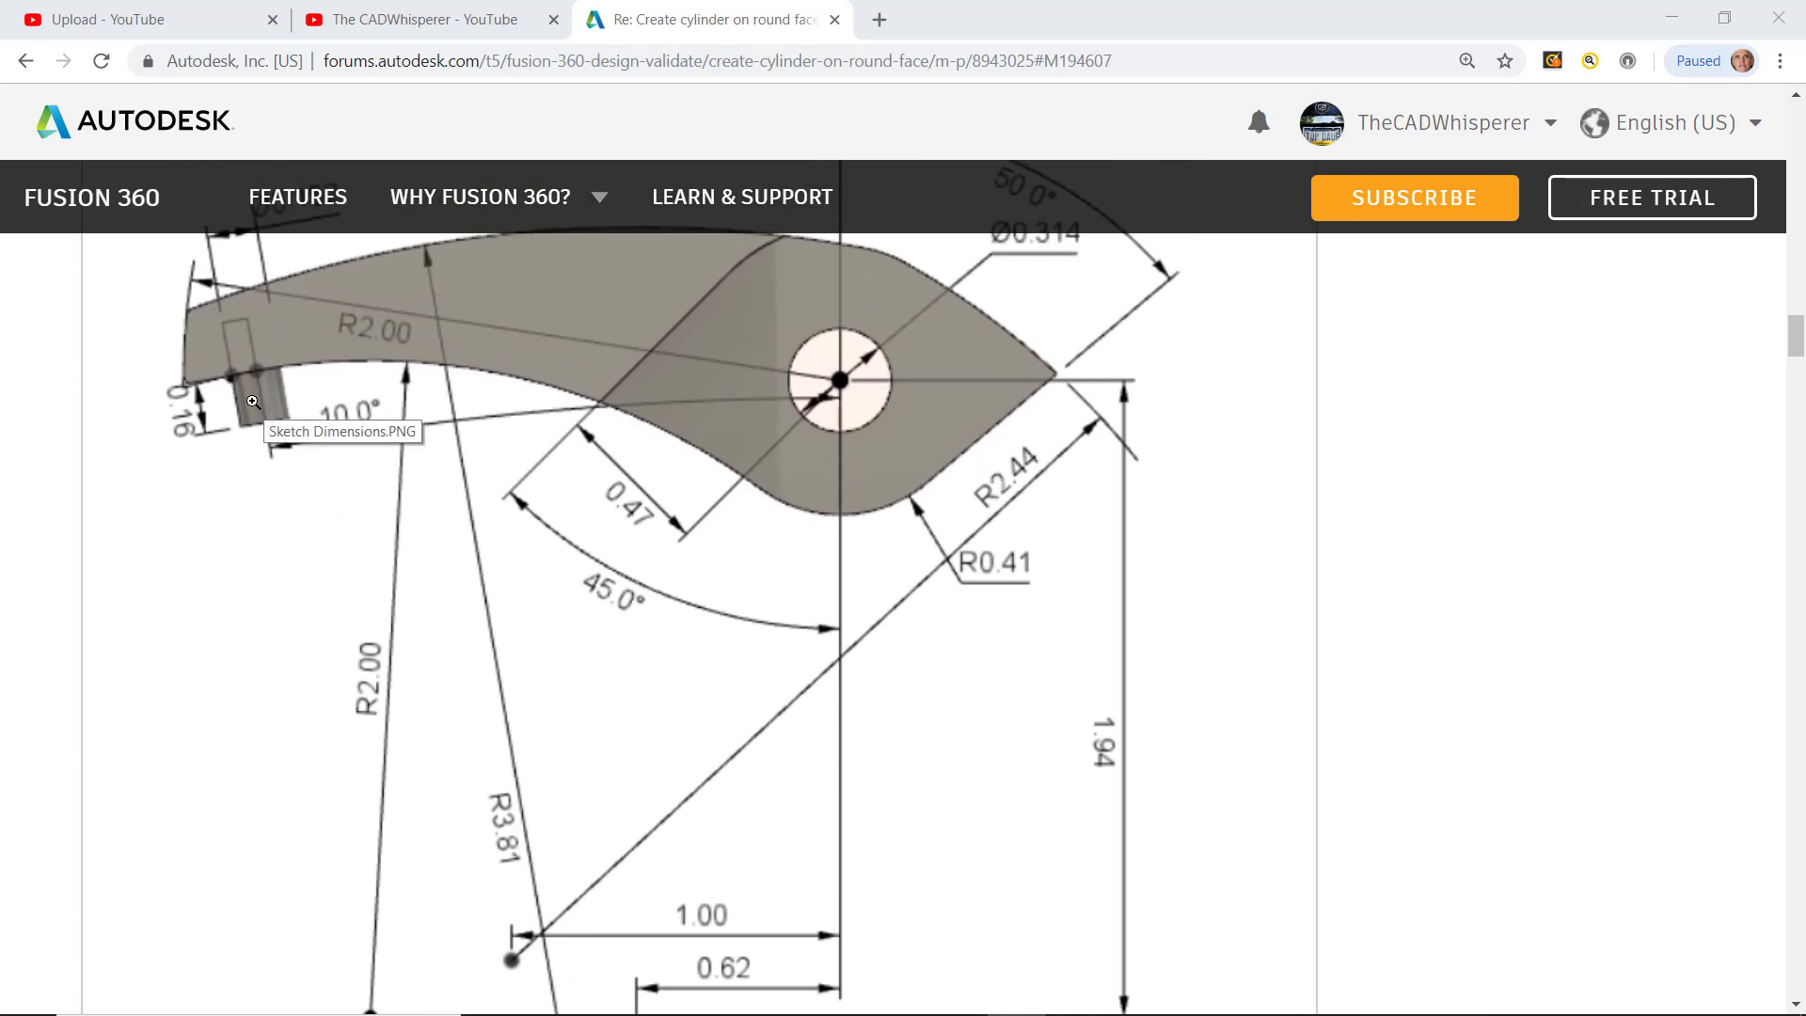
# Step: Read the follow-up forum messages down to message 8 with its attached screenshot
pyautogui.scroll(-10, 549, 755)
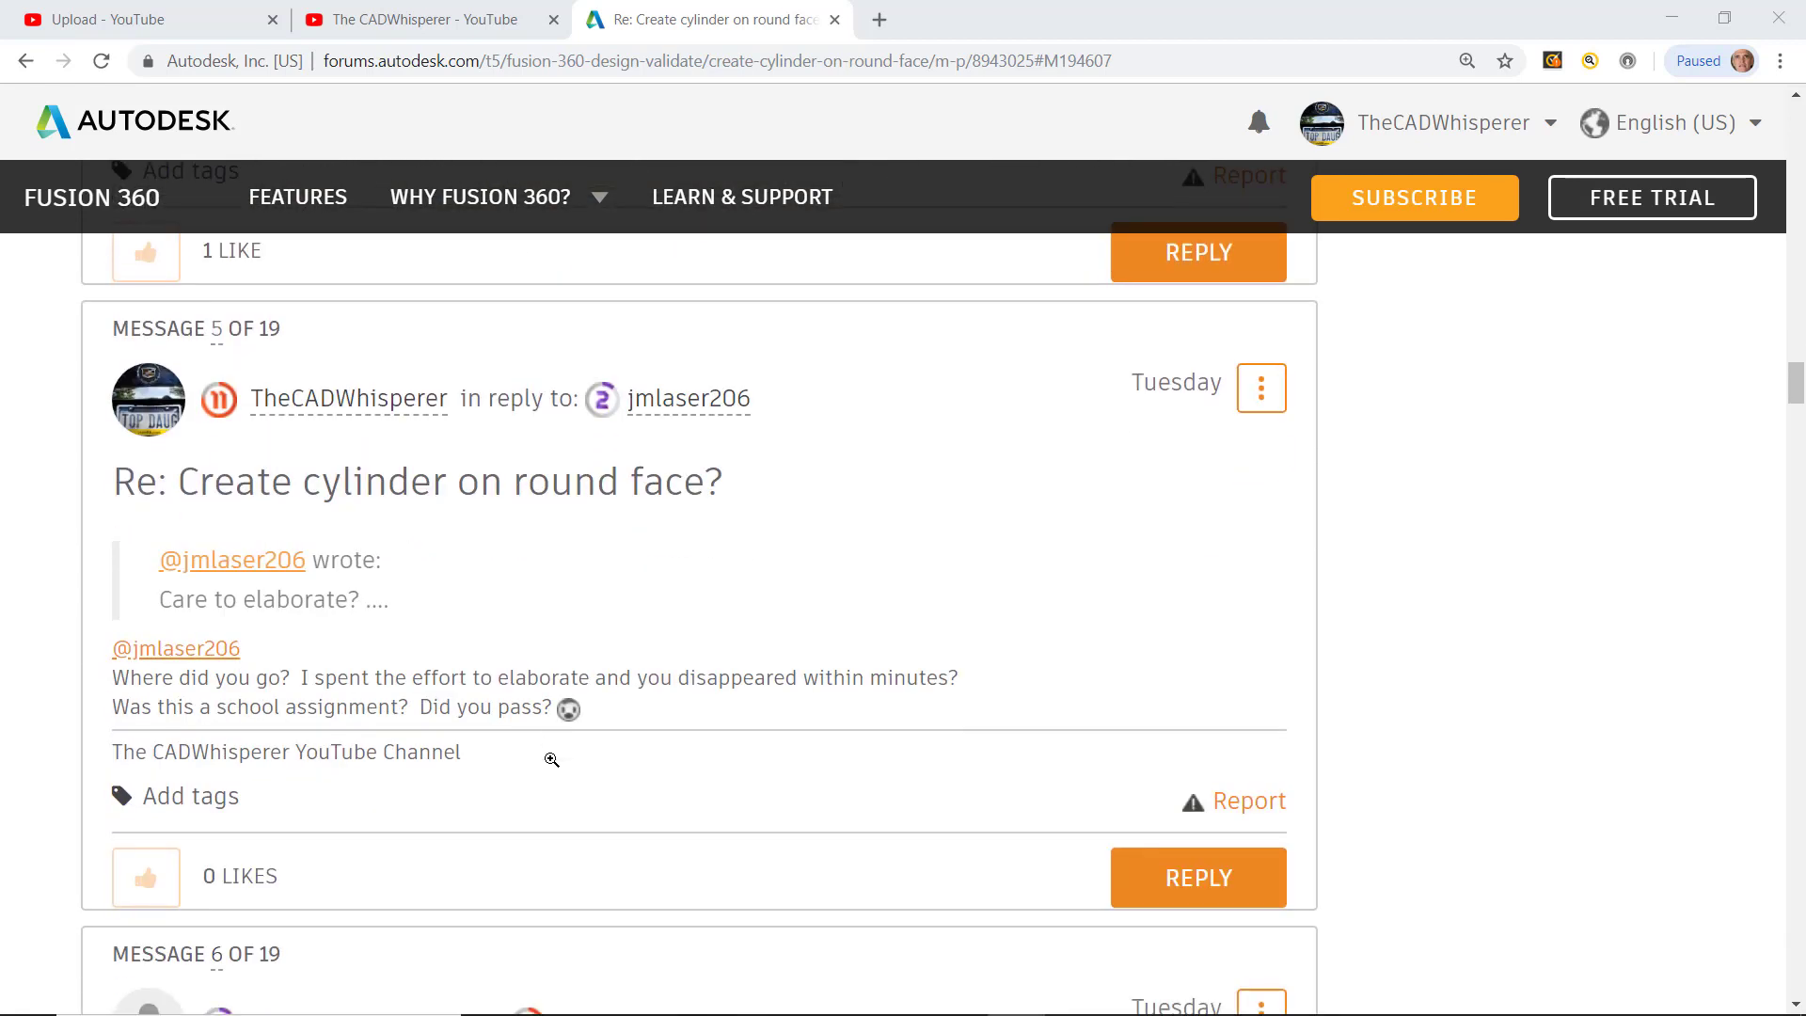
pyautogui.scroll(-10, 551, 758)
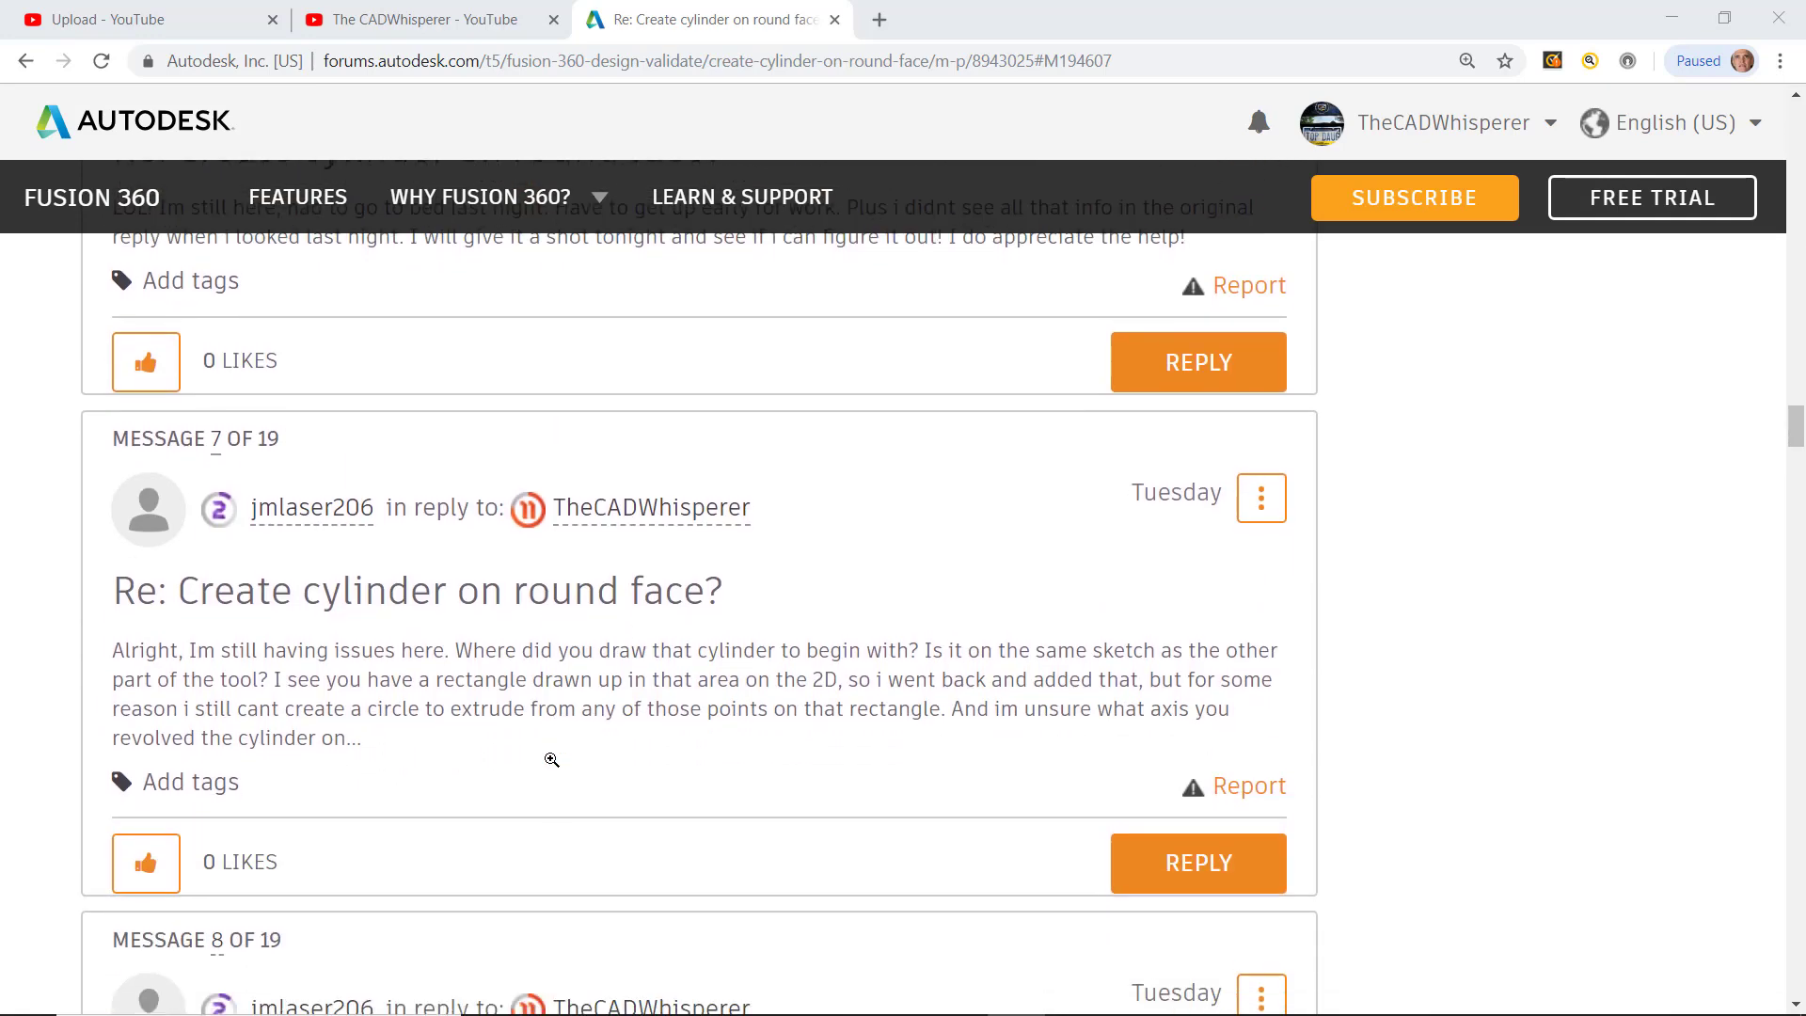
pyautogui.scroll(-5, 551, 759)
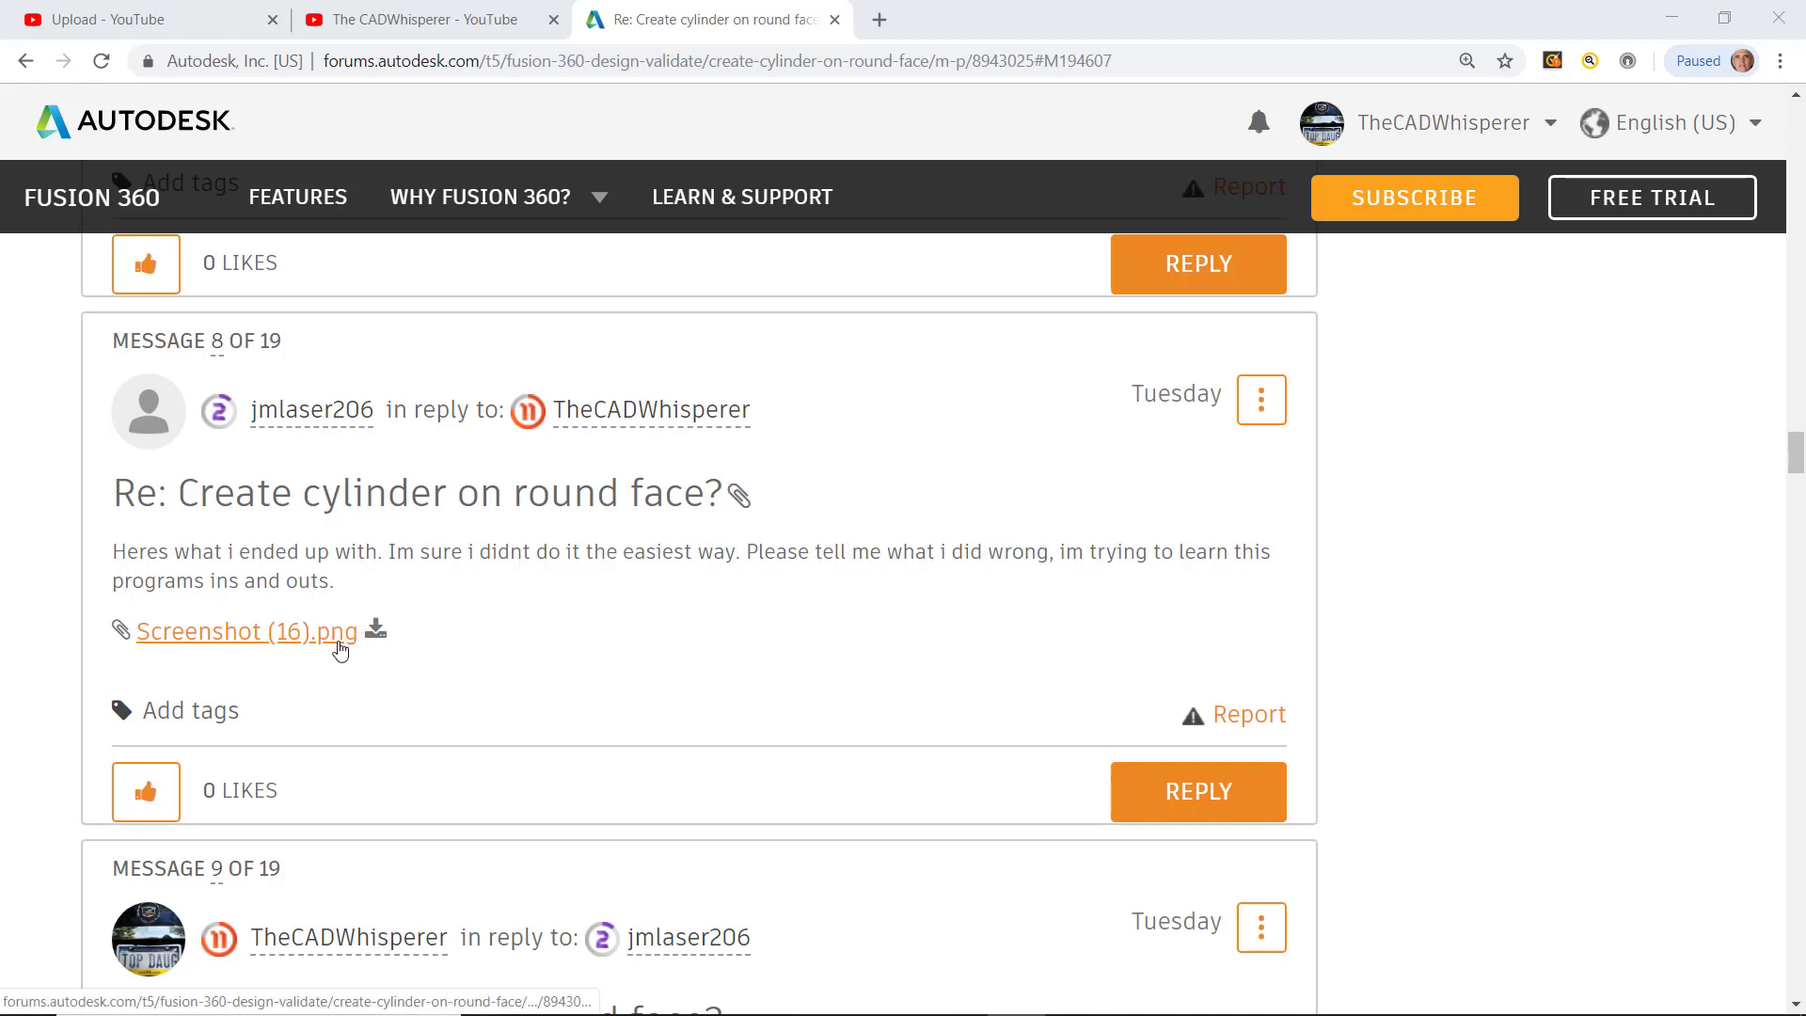
# Step: Preview the Screenshot (16).png attachment enlarged, examine the part and its timeline, close the preview and read message 9
pyautogui.click(337, 641)
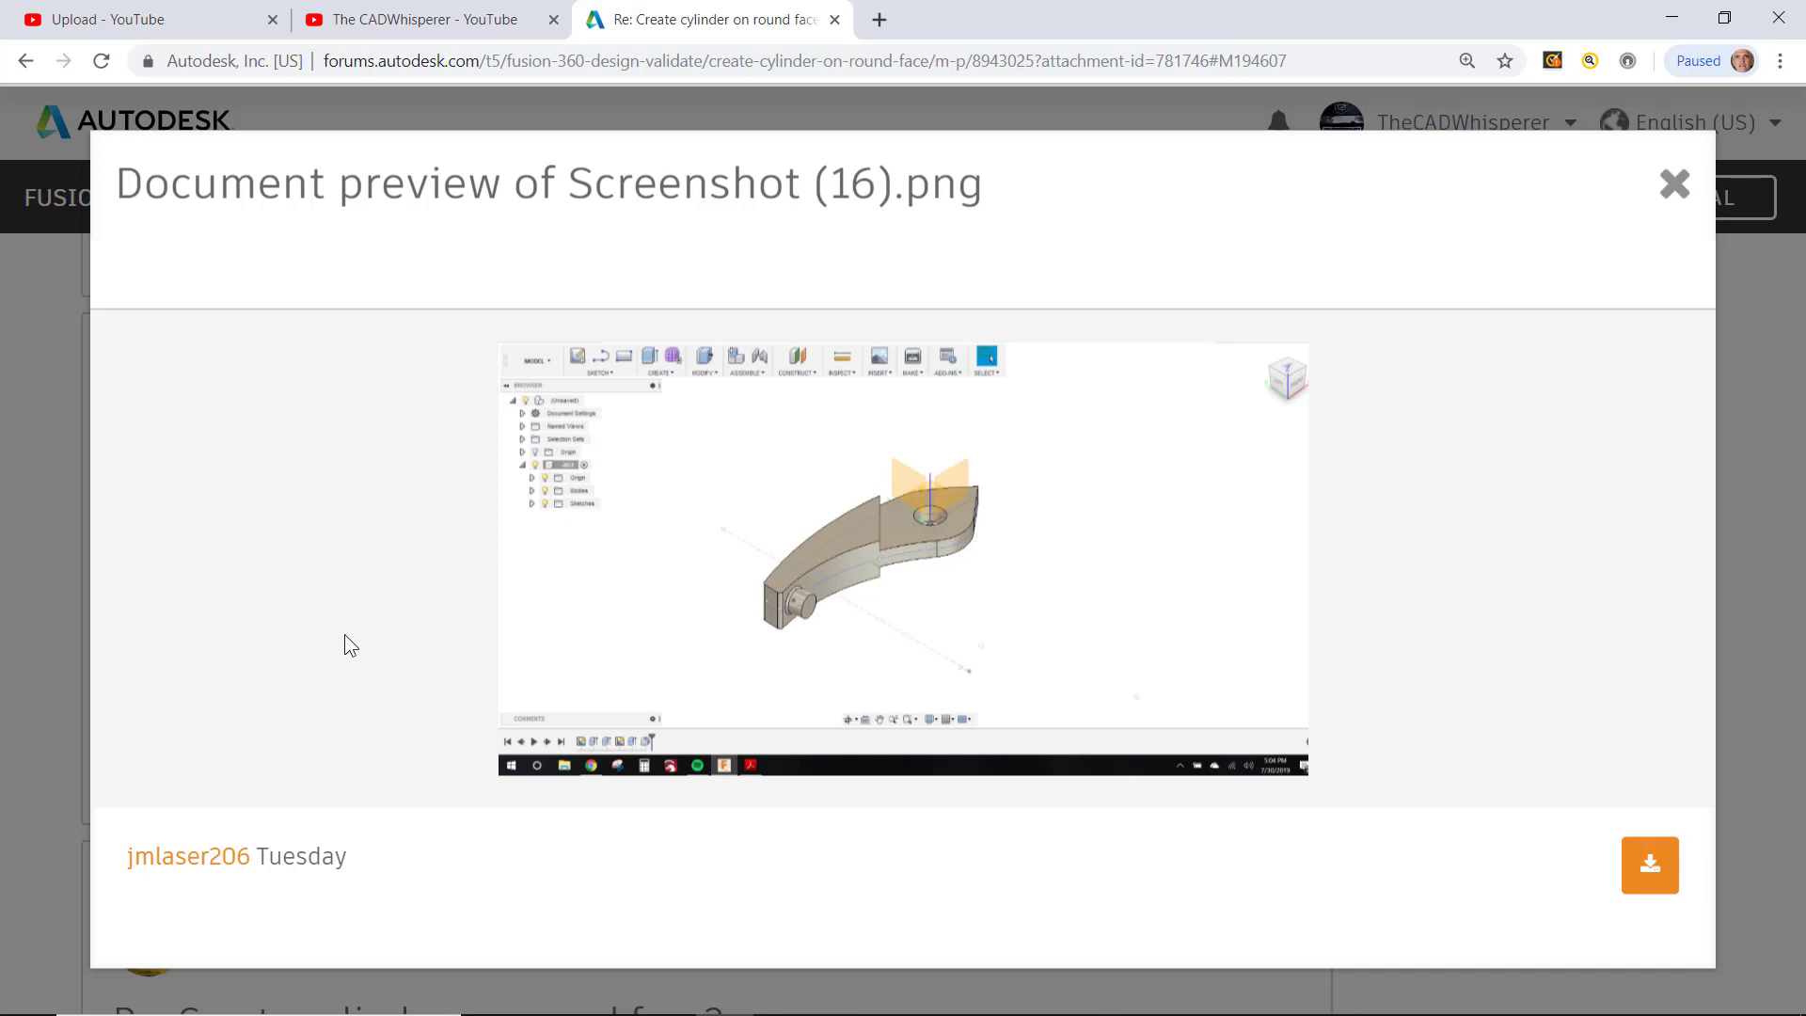
pyautogui.moveTo(384, 630)
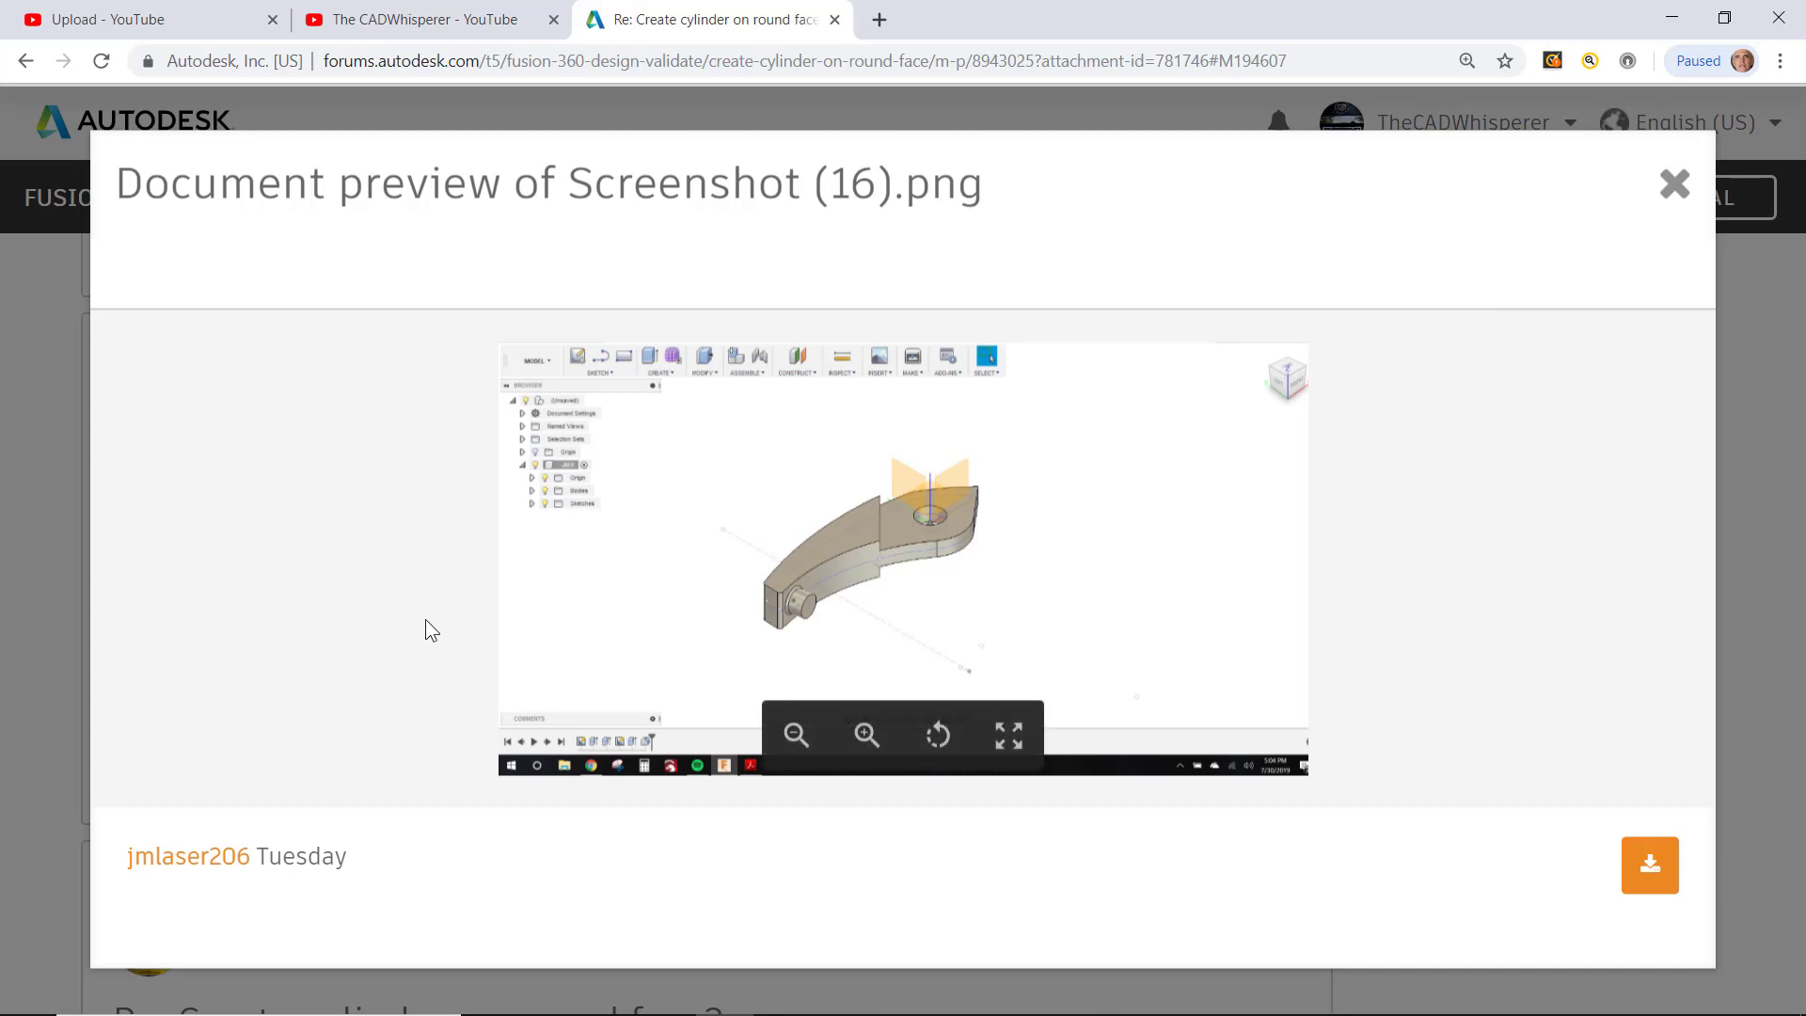
pyautogui.click(868, 735)
pyautogui.click(867, 735)
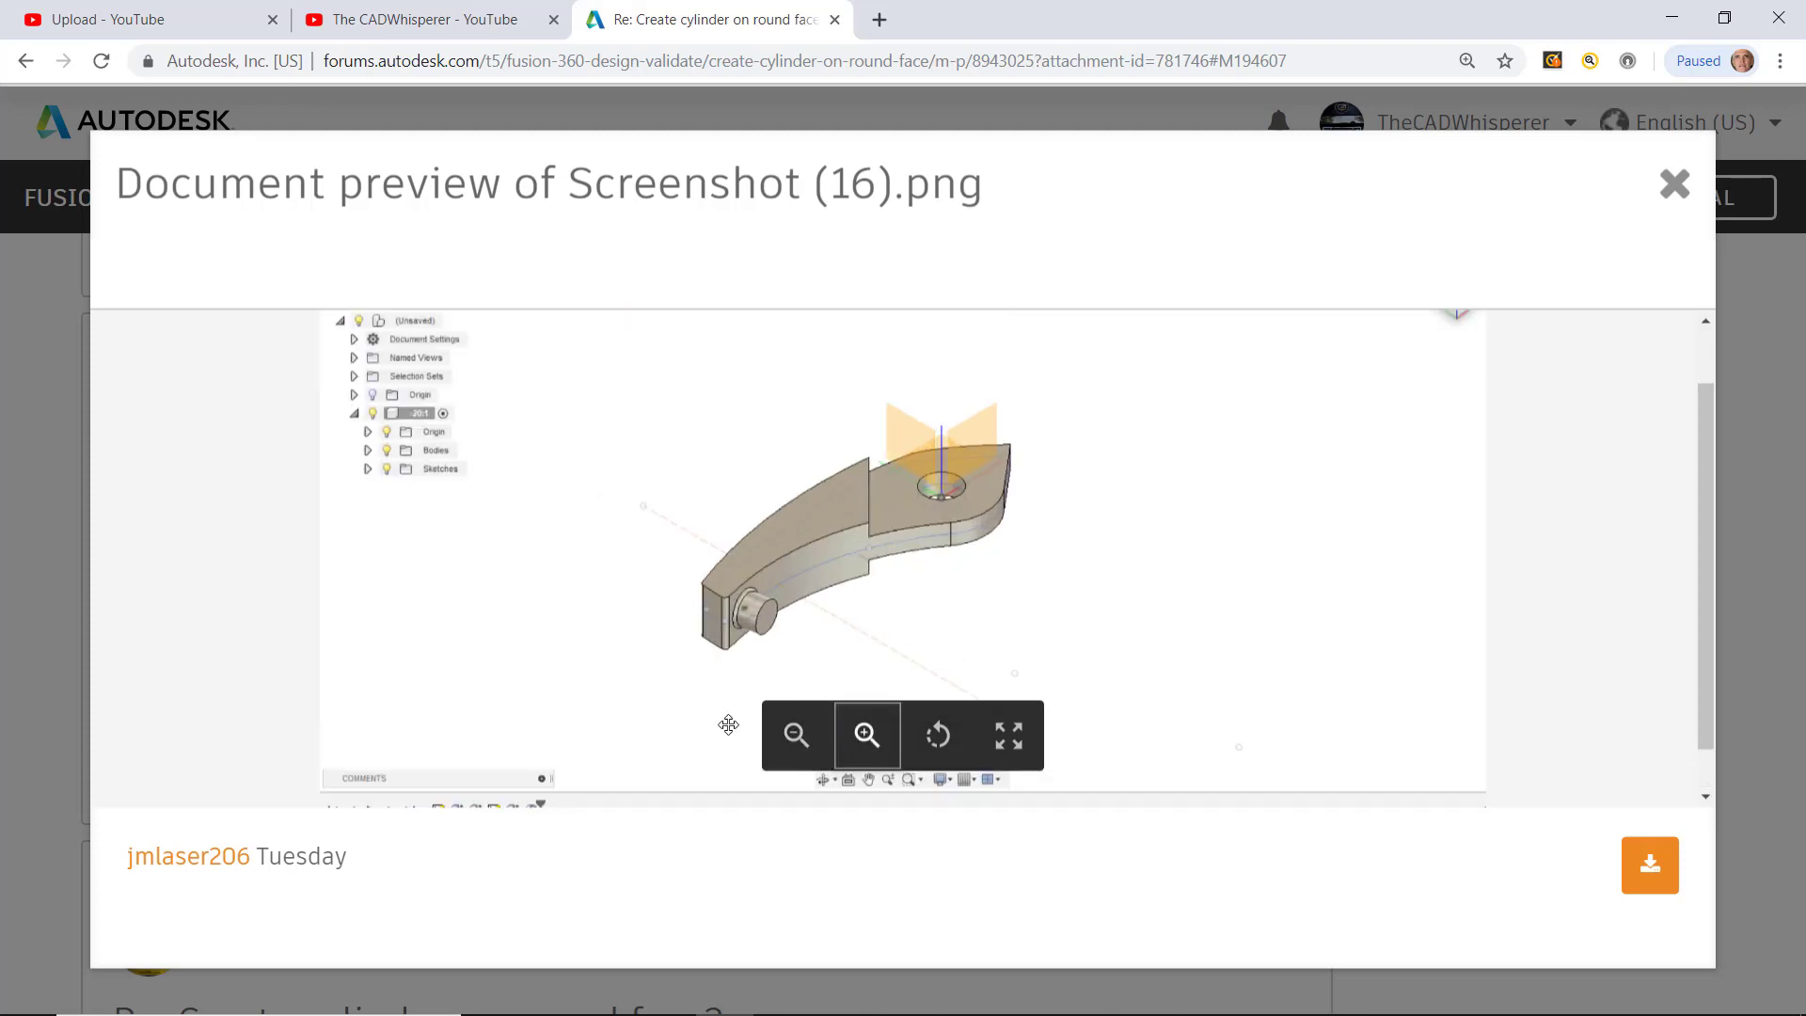
pyautogui.click(796, 734)
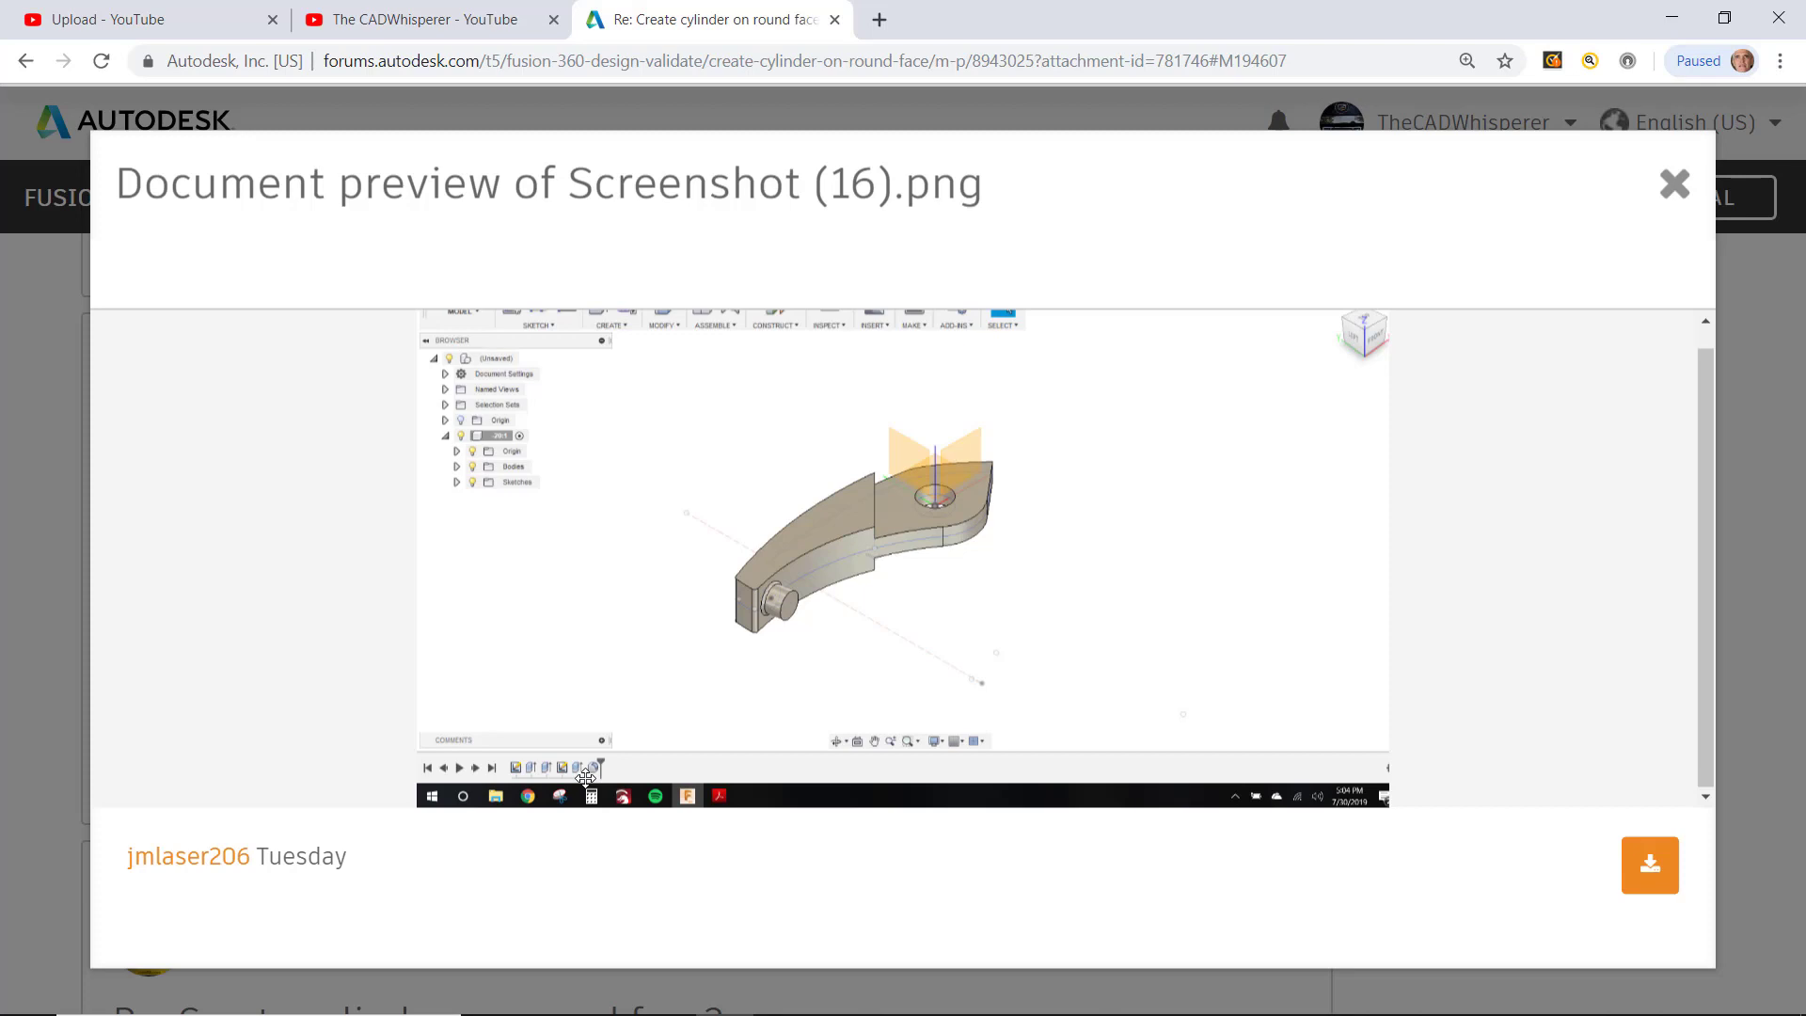
pyautogui.scroll(1, 585, 777)
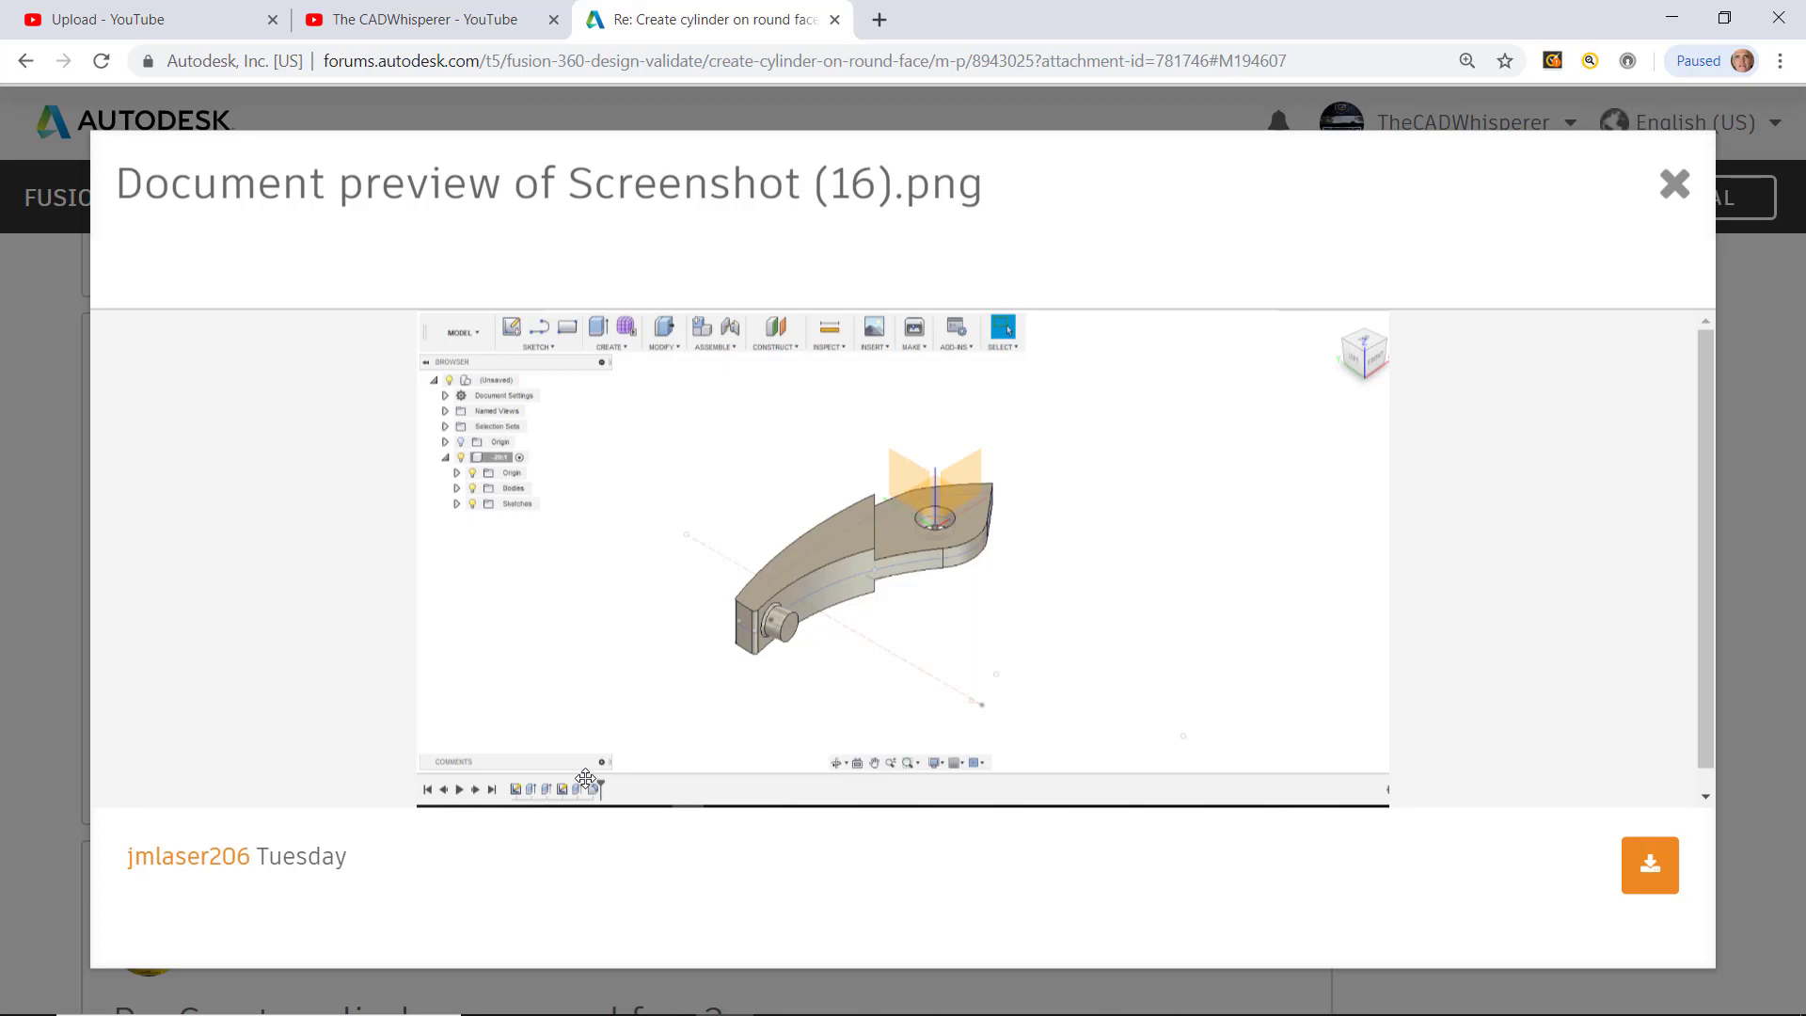
pyautogui.moveTo(690, 686)
pyautogui.scroll(-1, 900, 681)
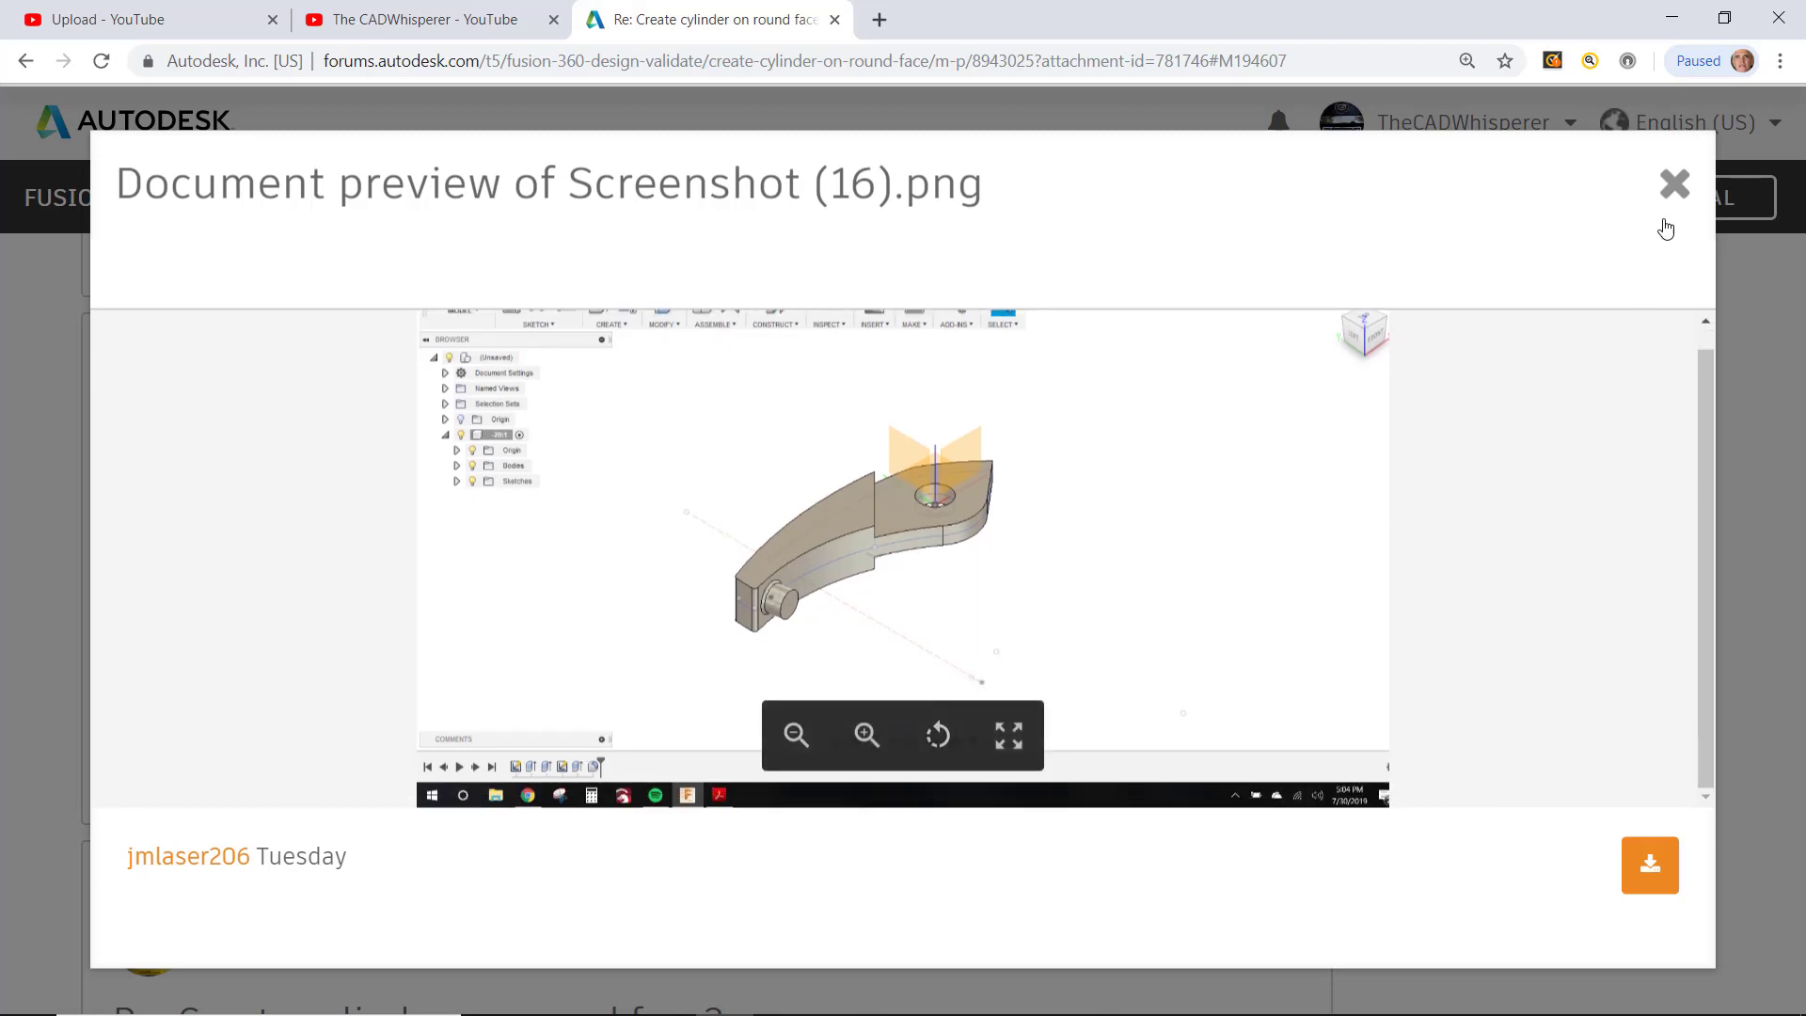
pyautogui.click(1673, 188)
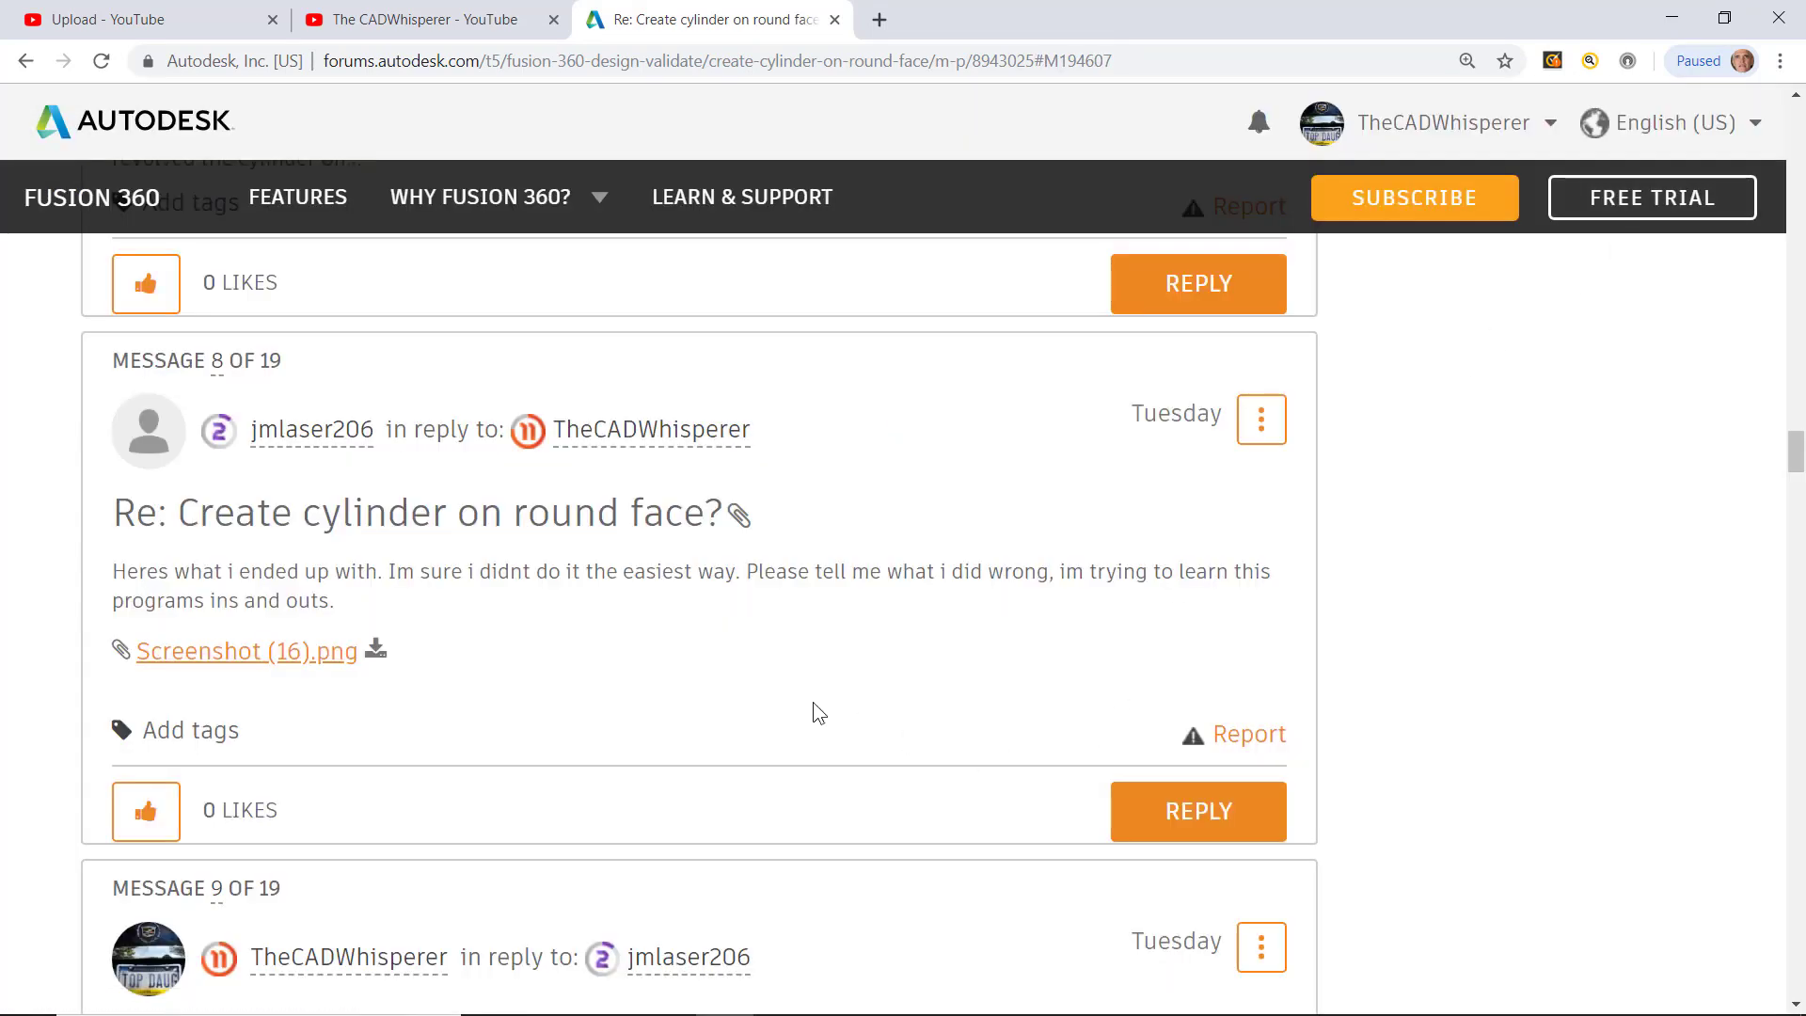
pyautogui.scroll(-1, 816, 713)
pyautogui.scroll(-2, 817, 713)
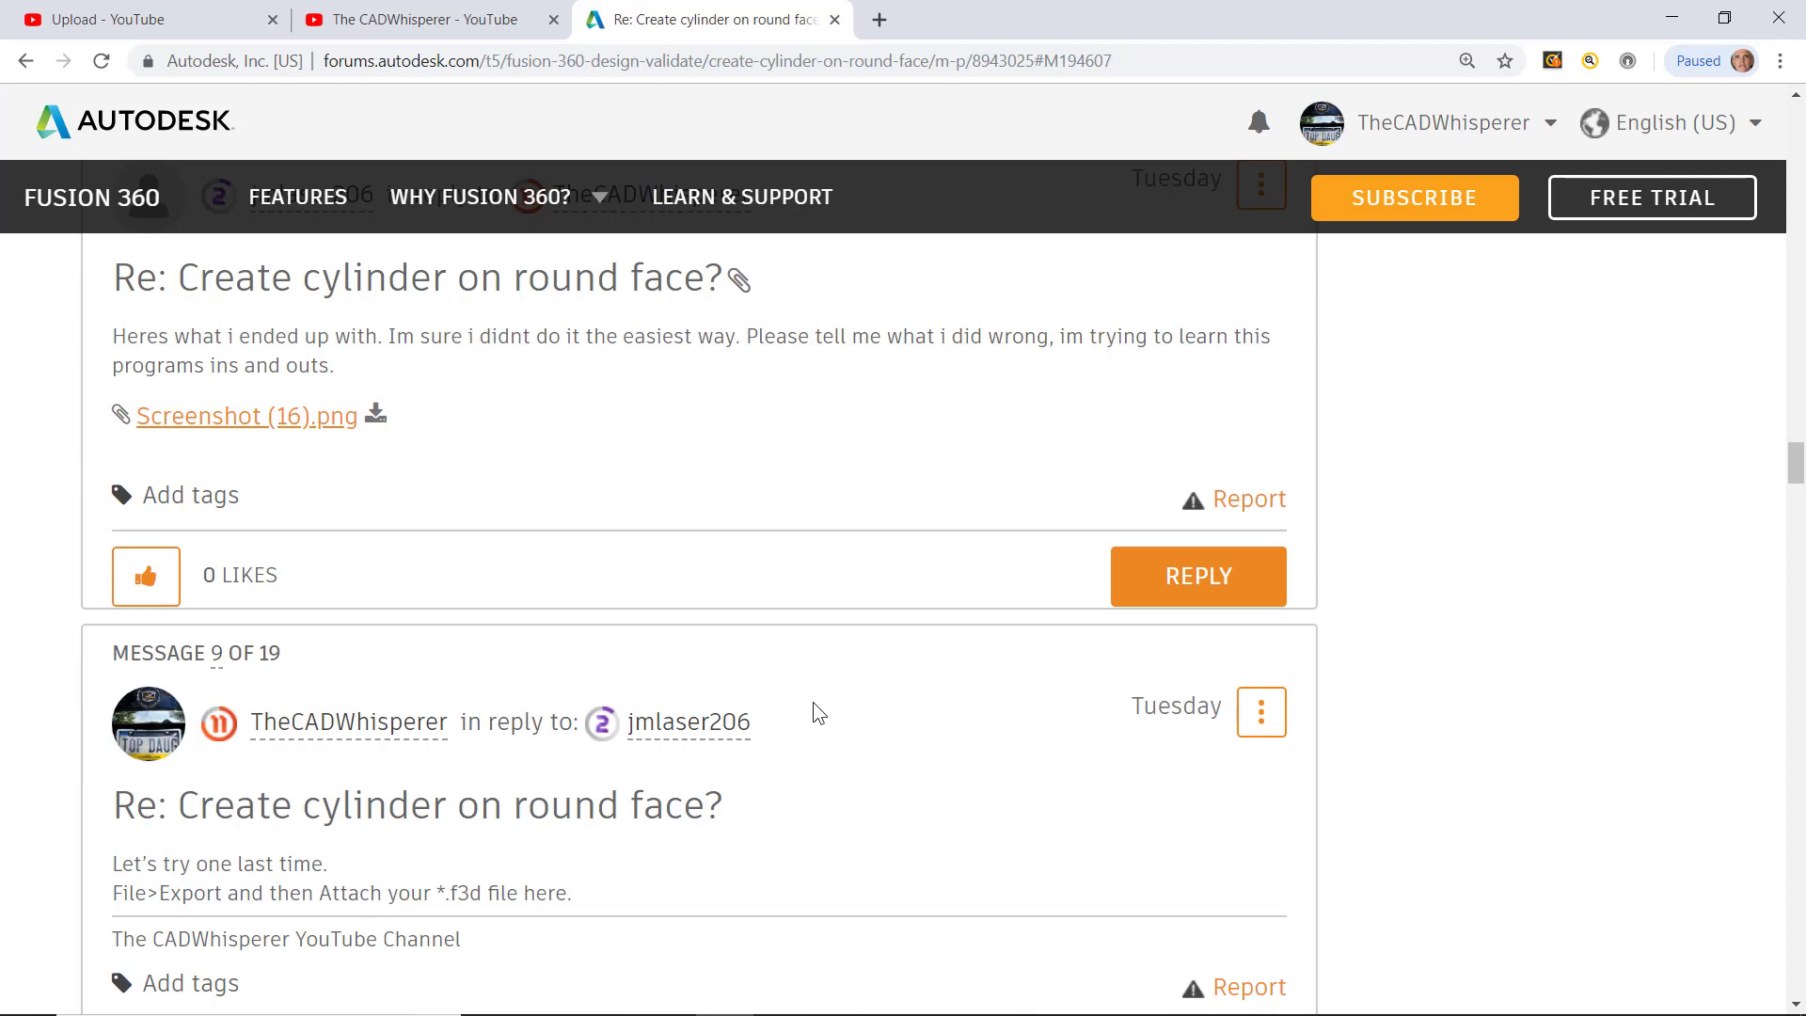
pyautogui.moveTo(835, 1006)
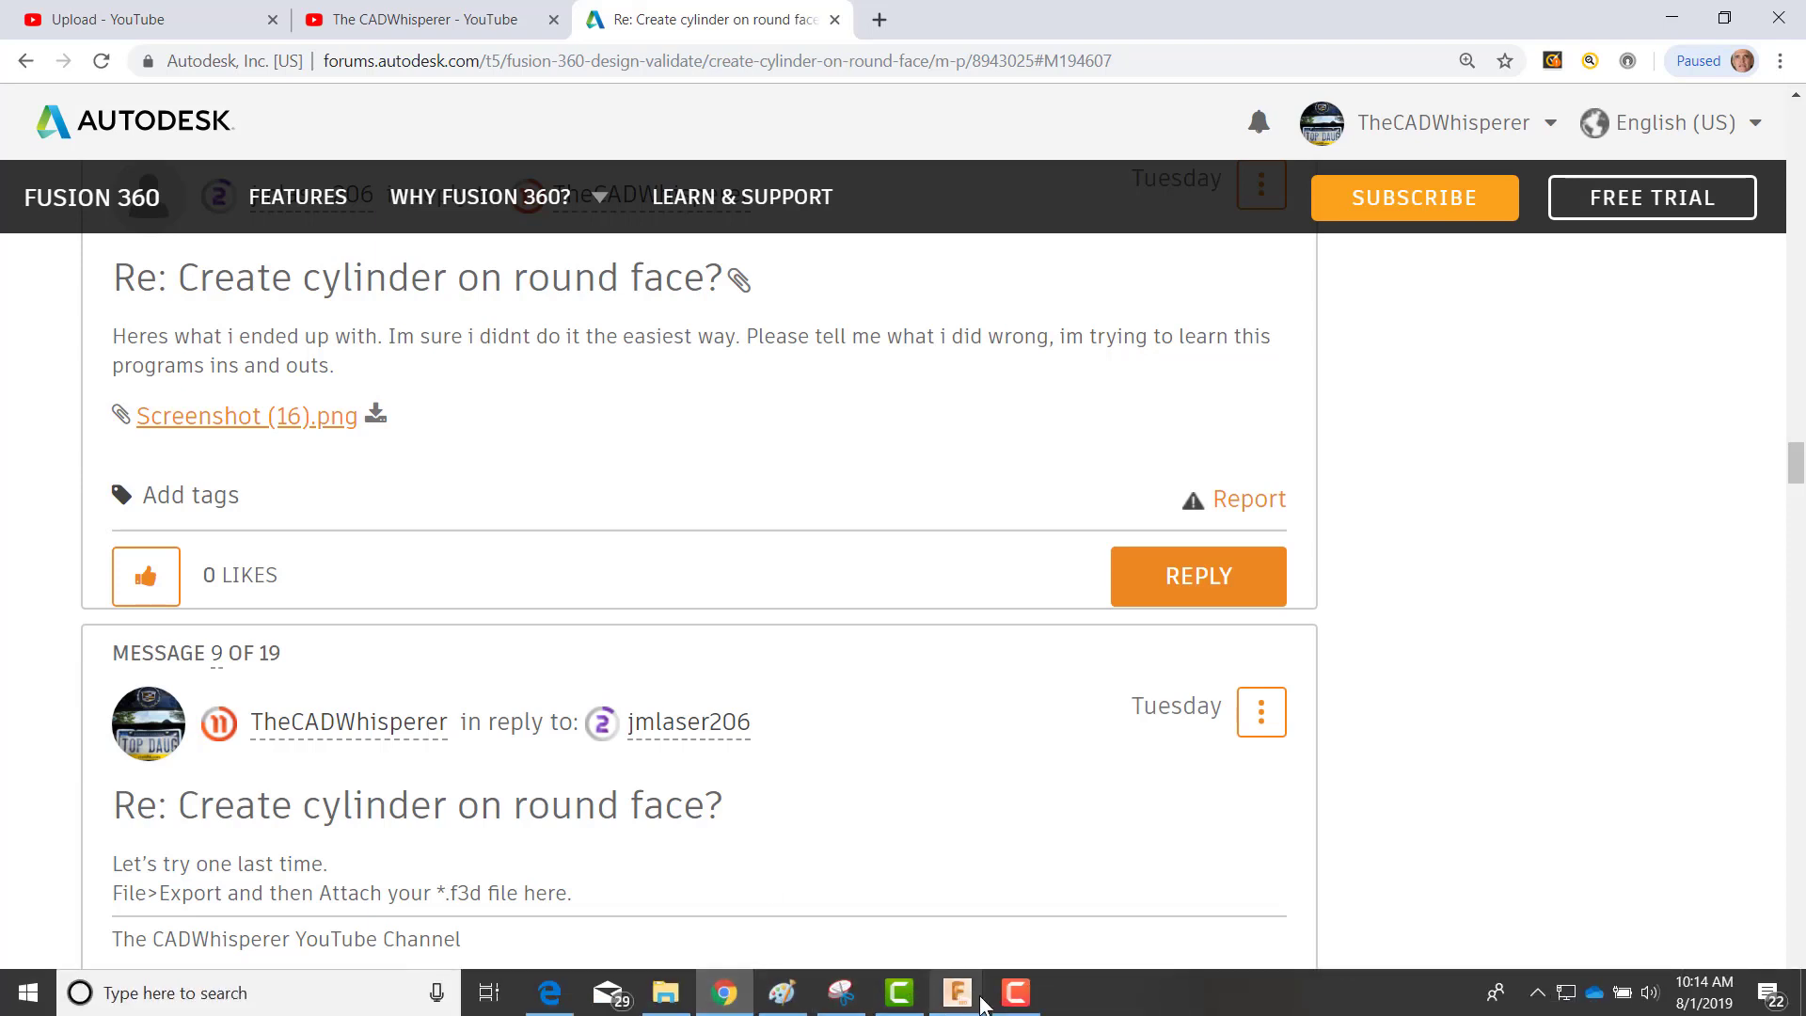
pyautogui.moveTo(961, 1006)
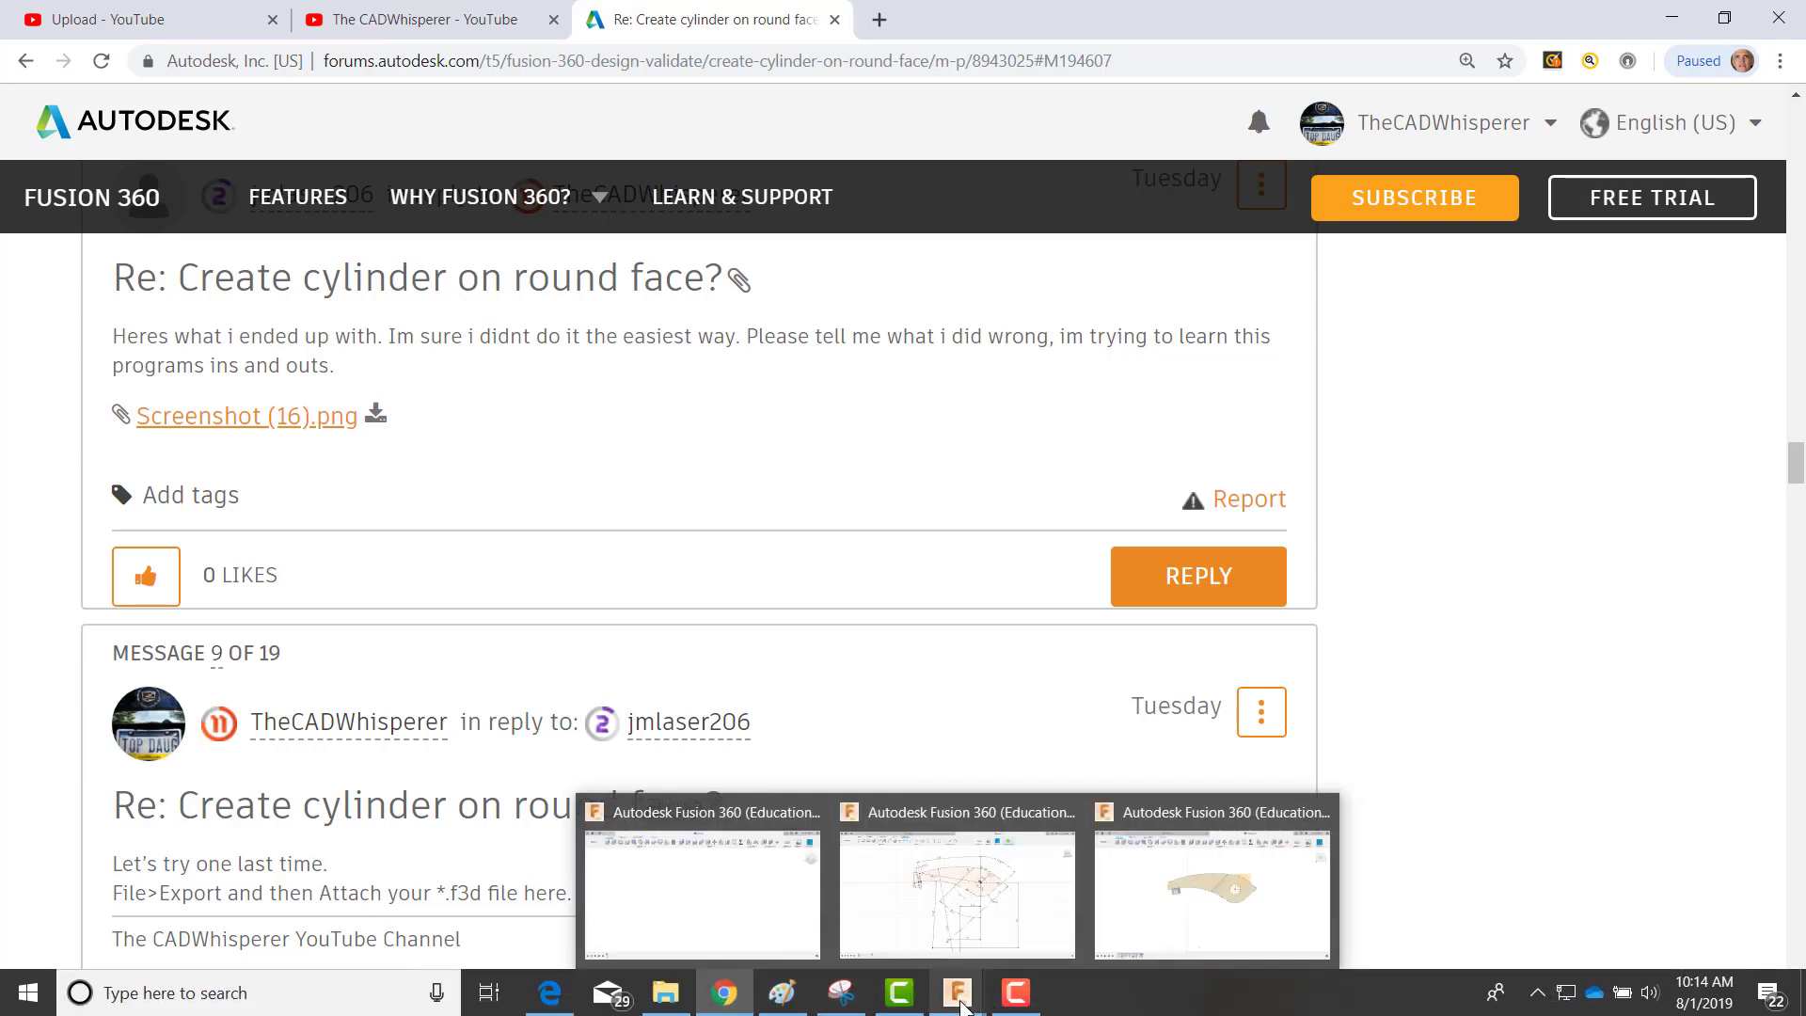
pyautogui.click(724, 905)
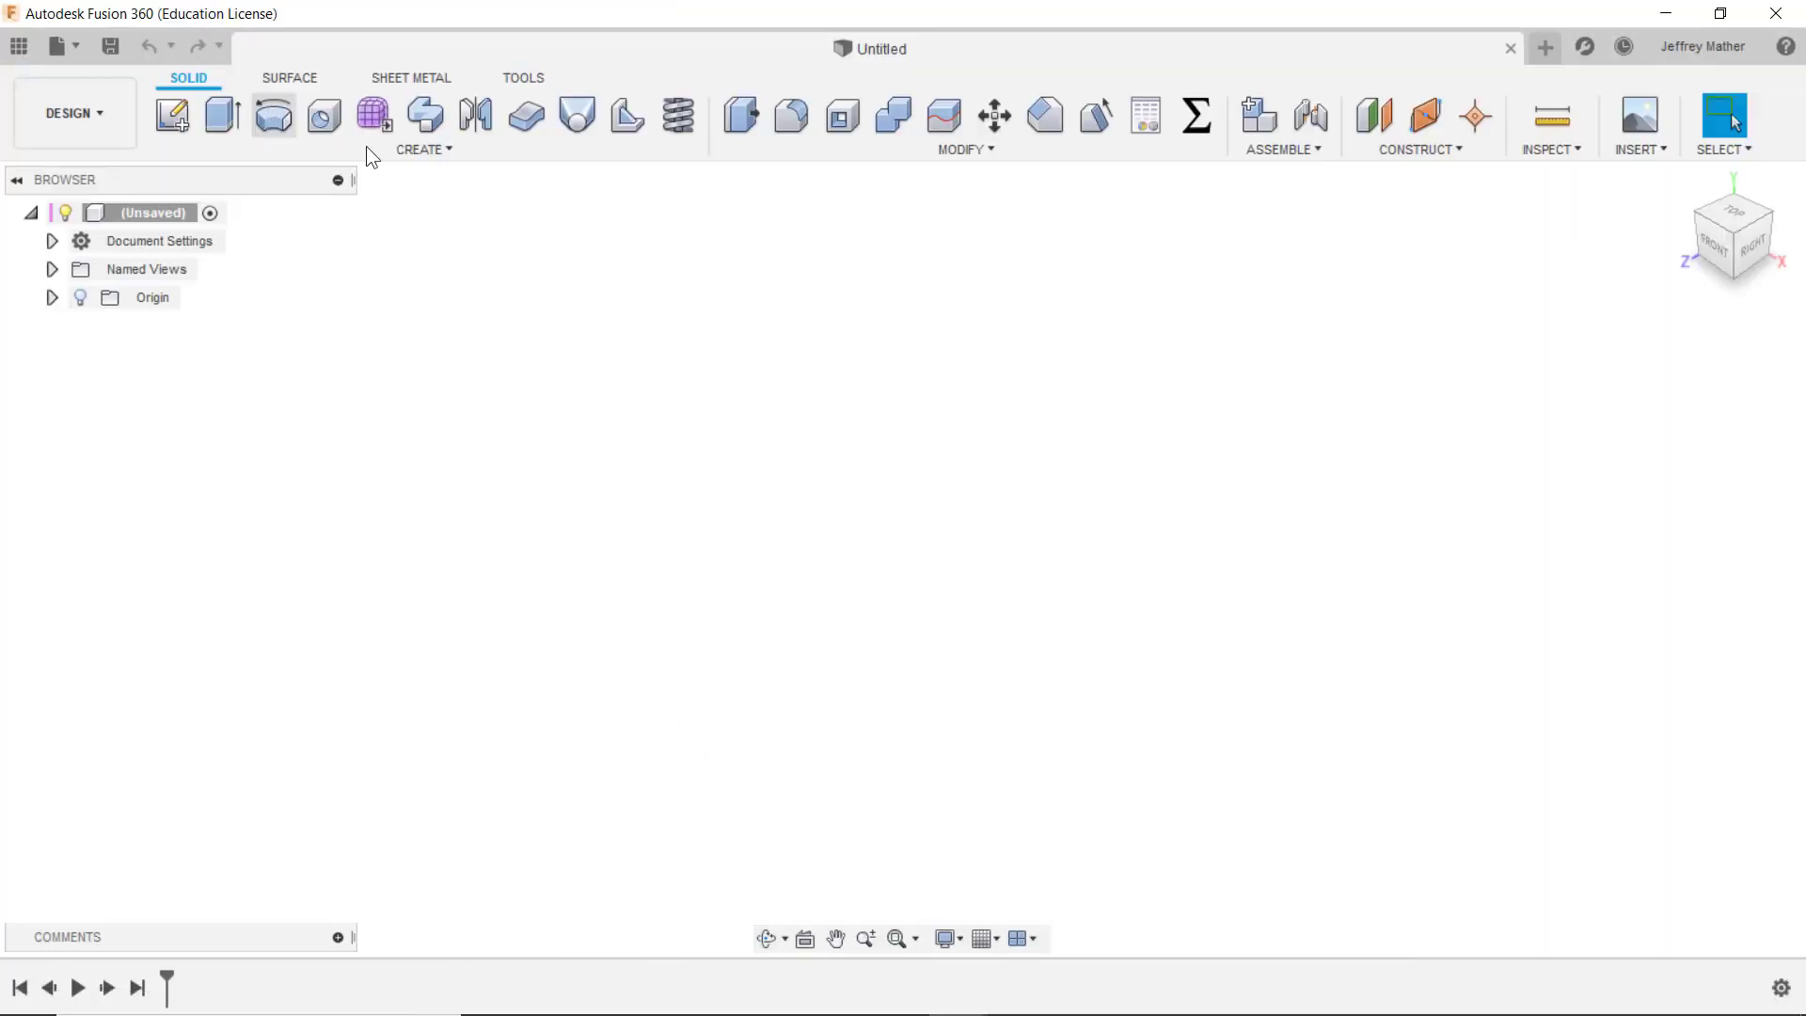
pyautogui.click(1775, 13)
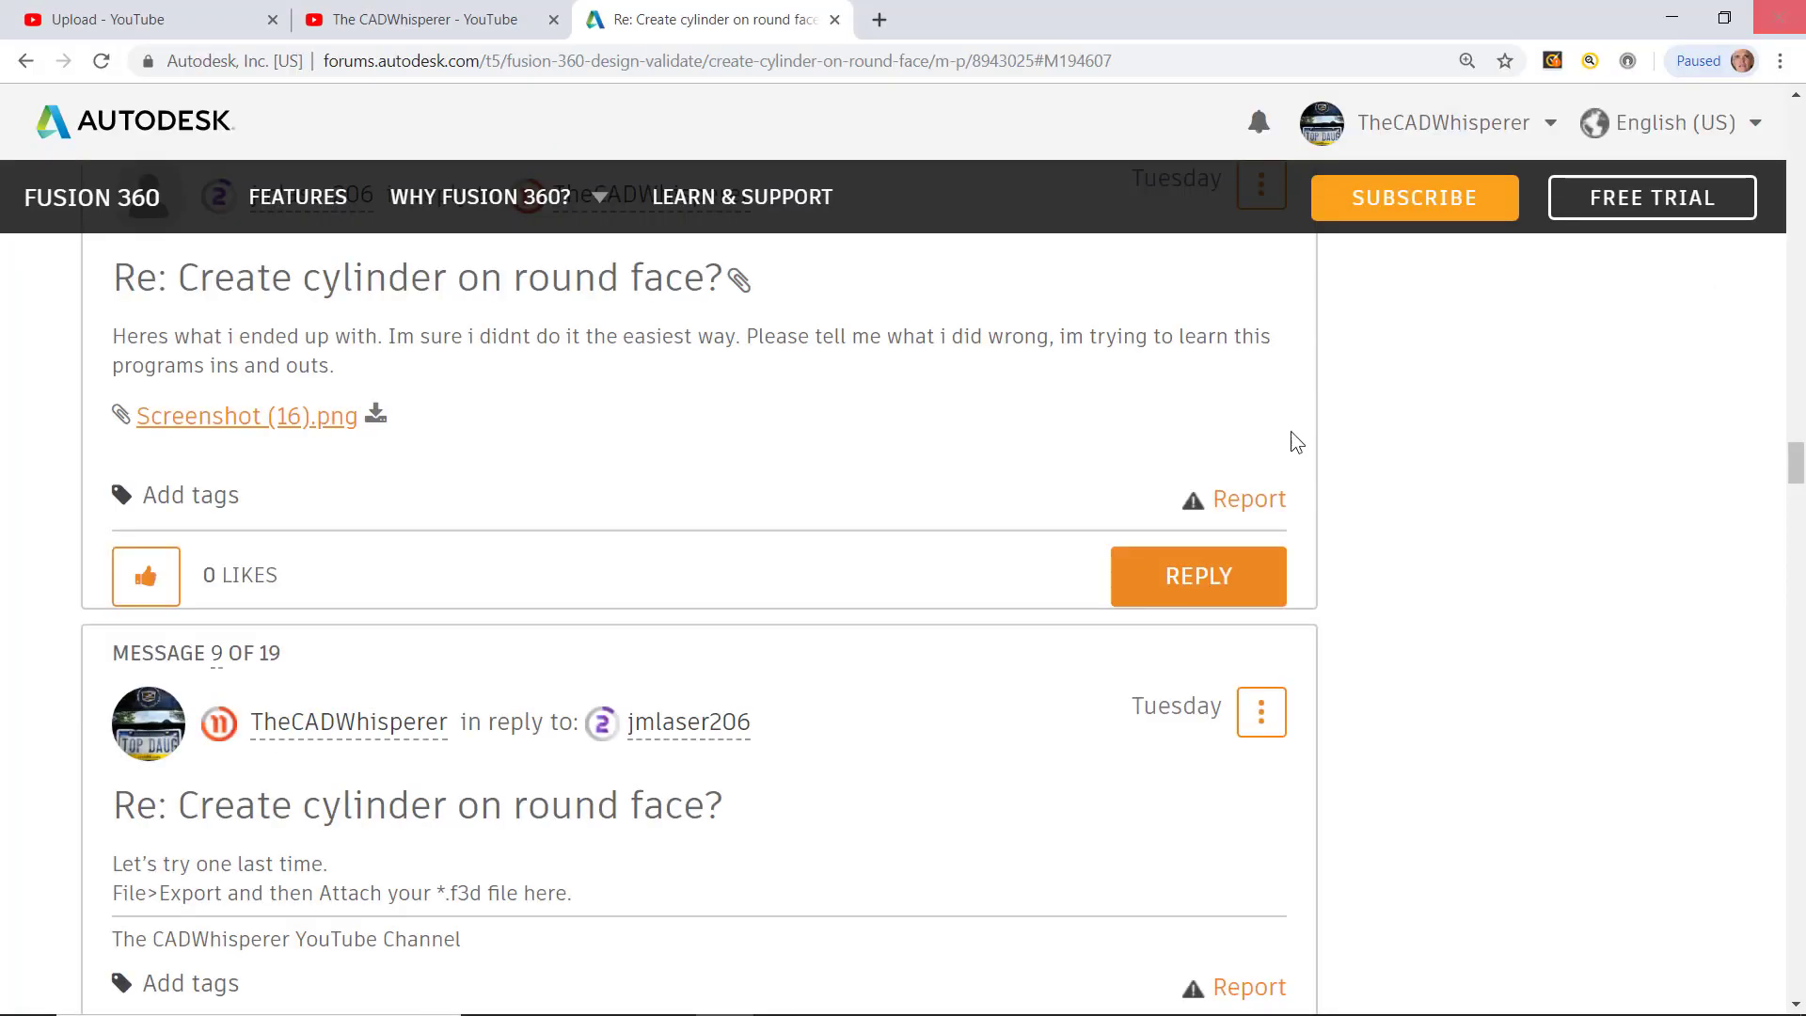
# Step: Switch to the Fusion 360 window containing the lever model and expand component -20:1 and its Sketches folder
pyautogui.hotkey('alt', 'Tab')
pyautogui.moveTo(893, 1008)
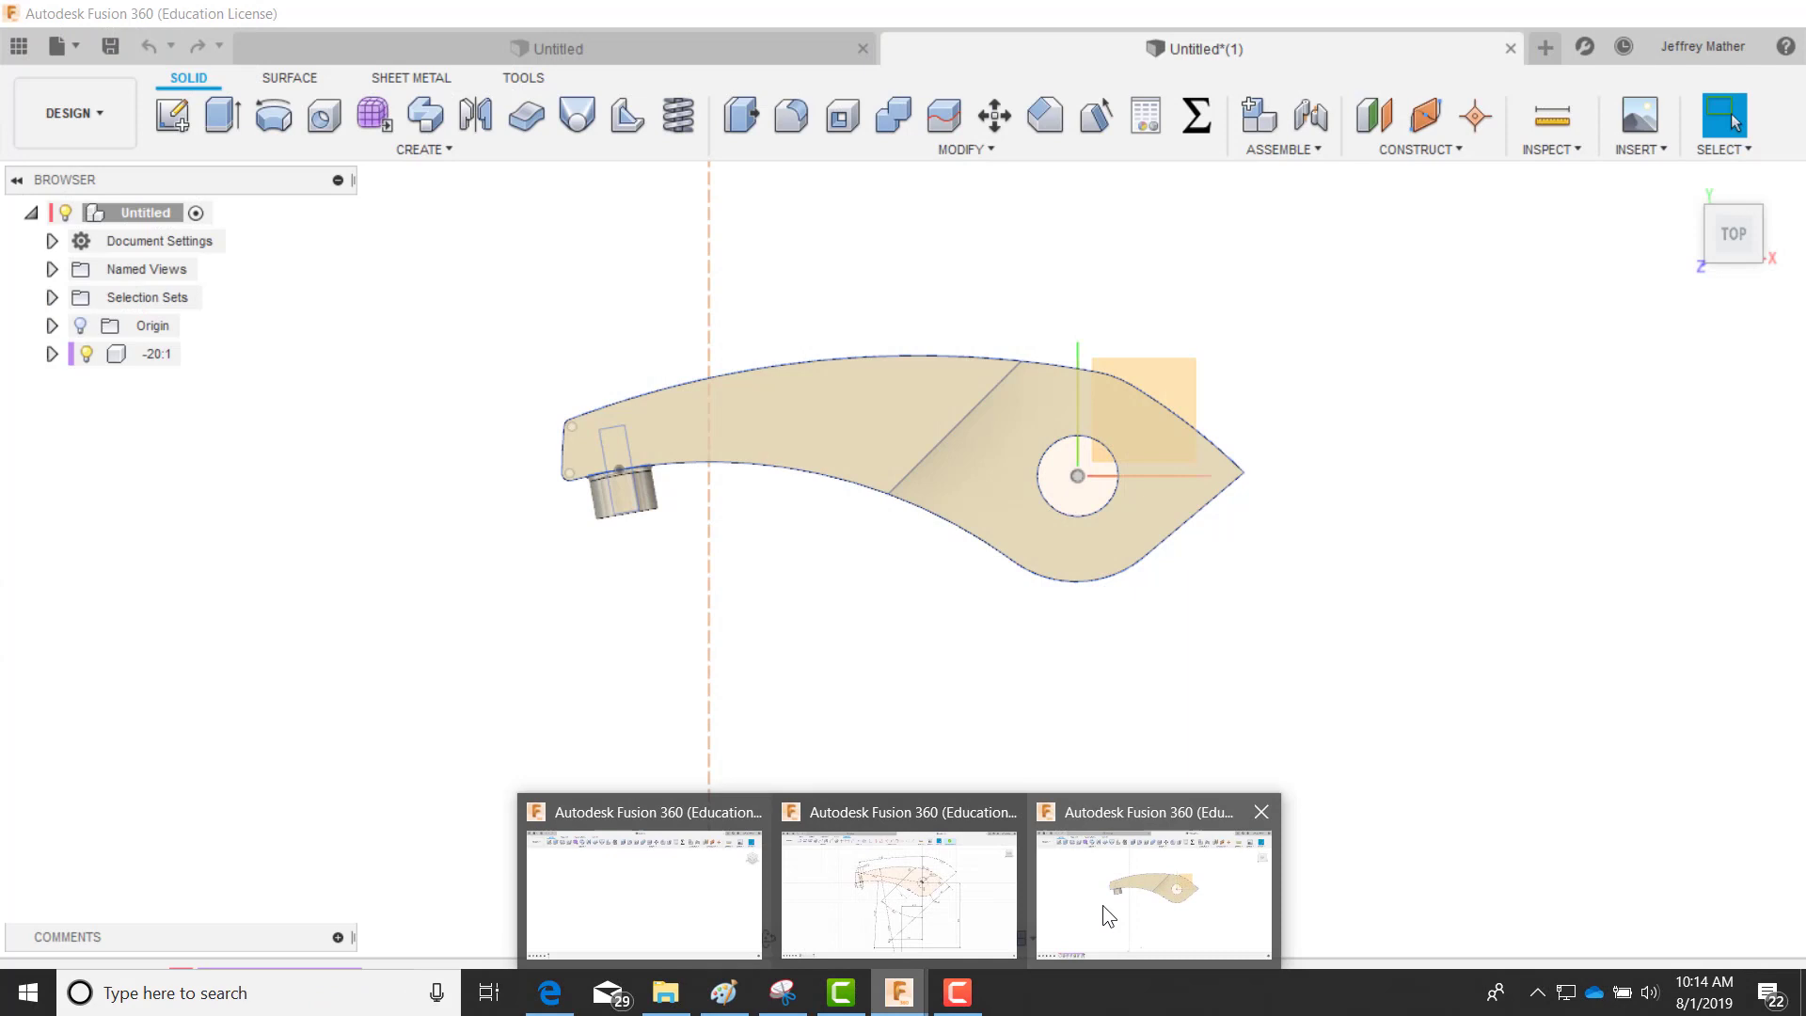
pyautogui.click(1102, 904)
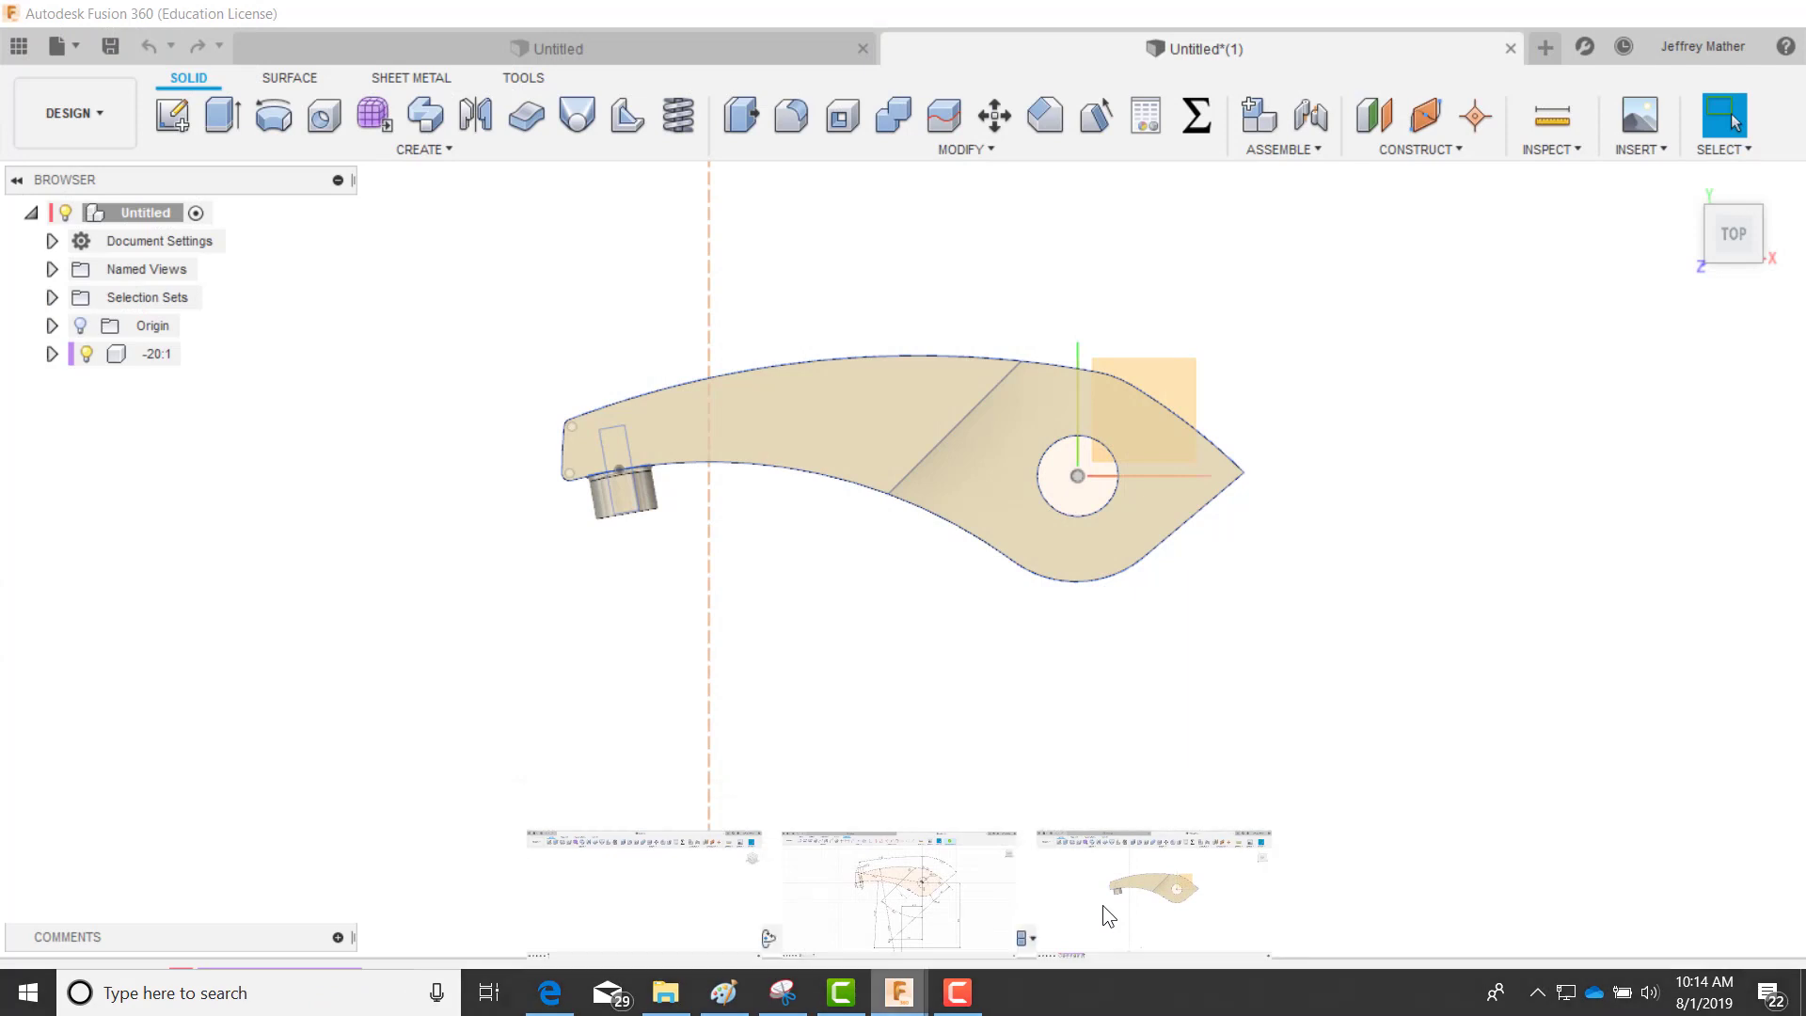
pyautogui.click(52, 353)
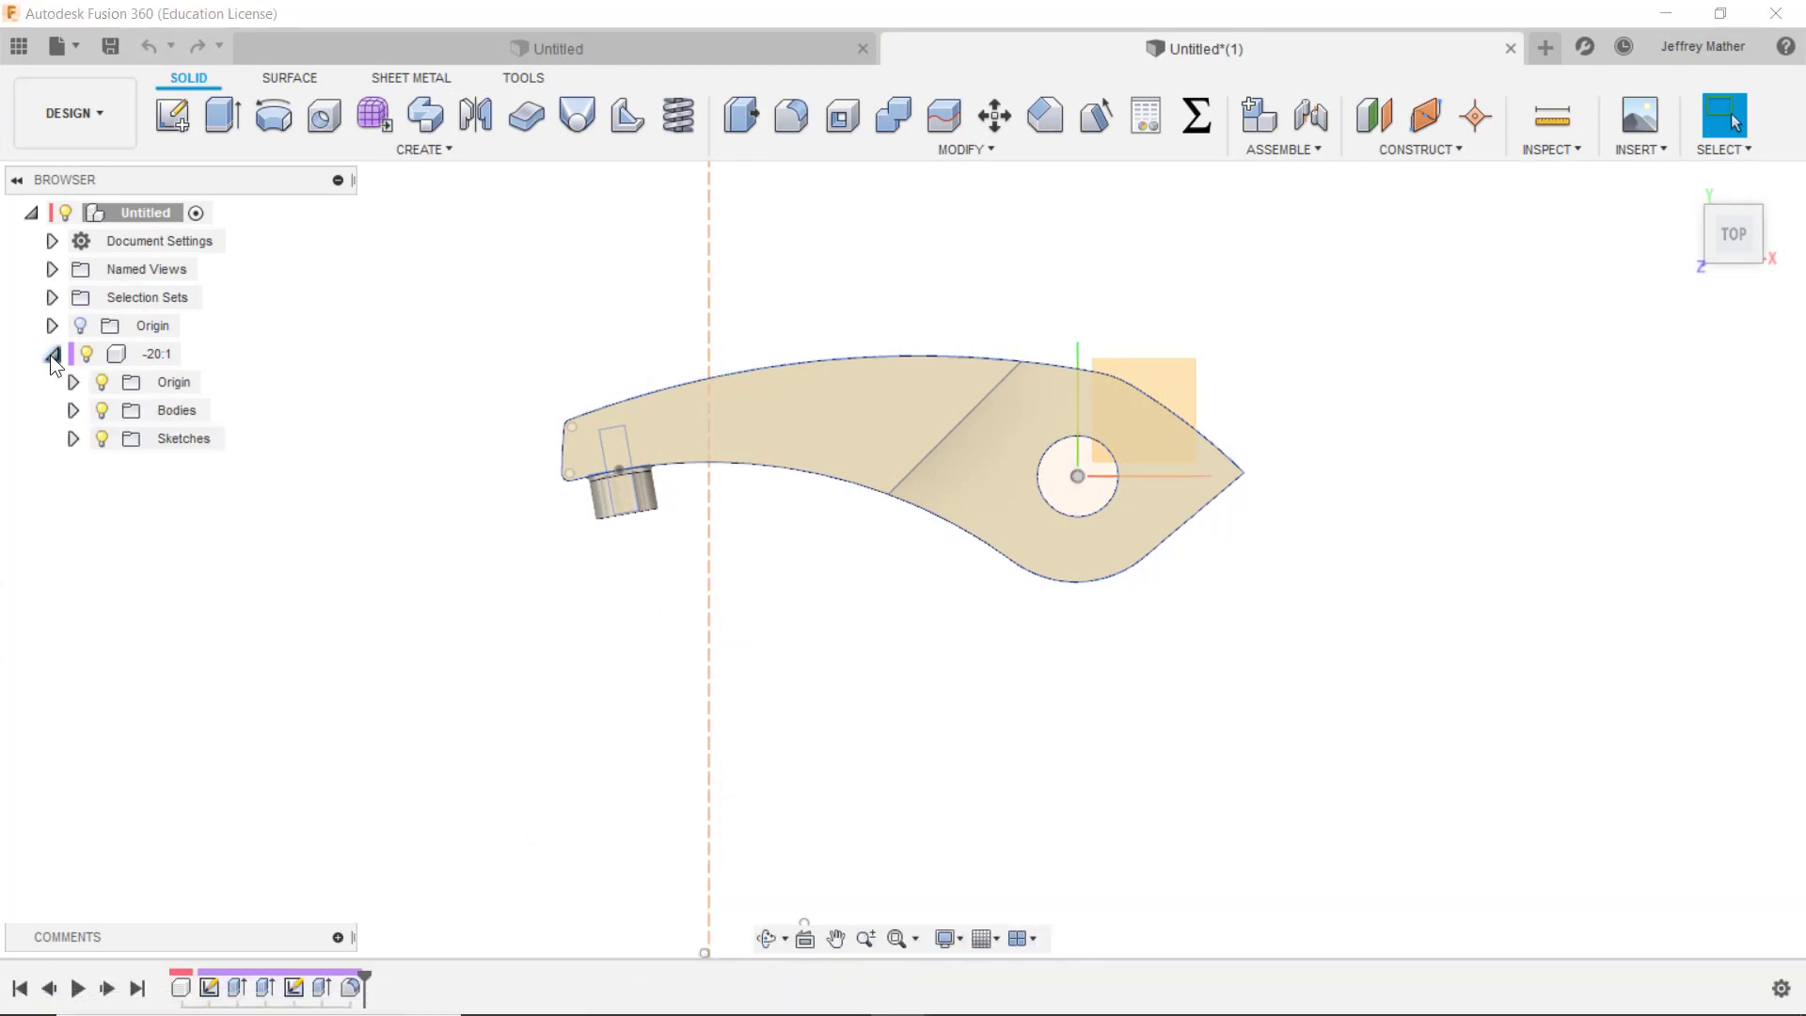
pyautogui.click(73, 438)
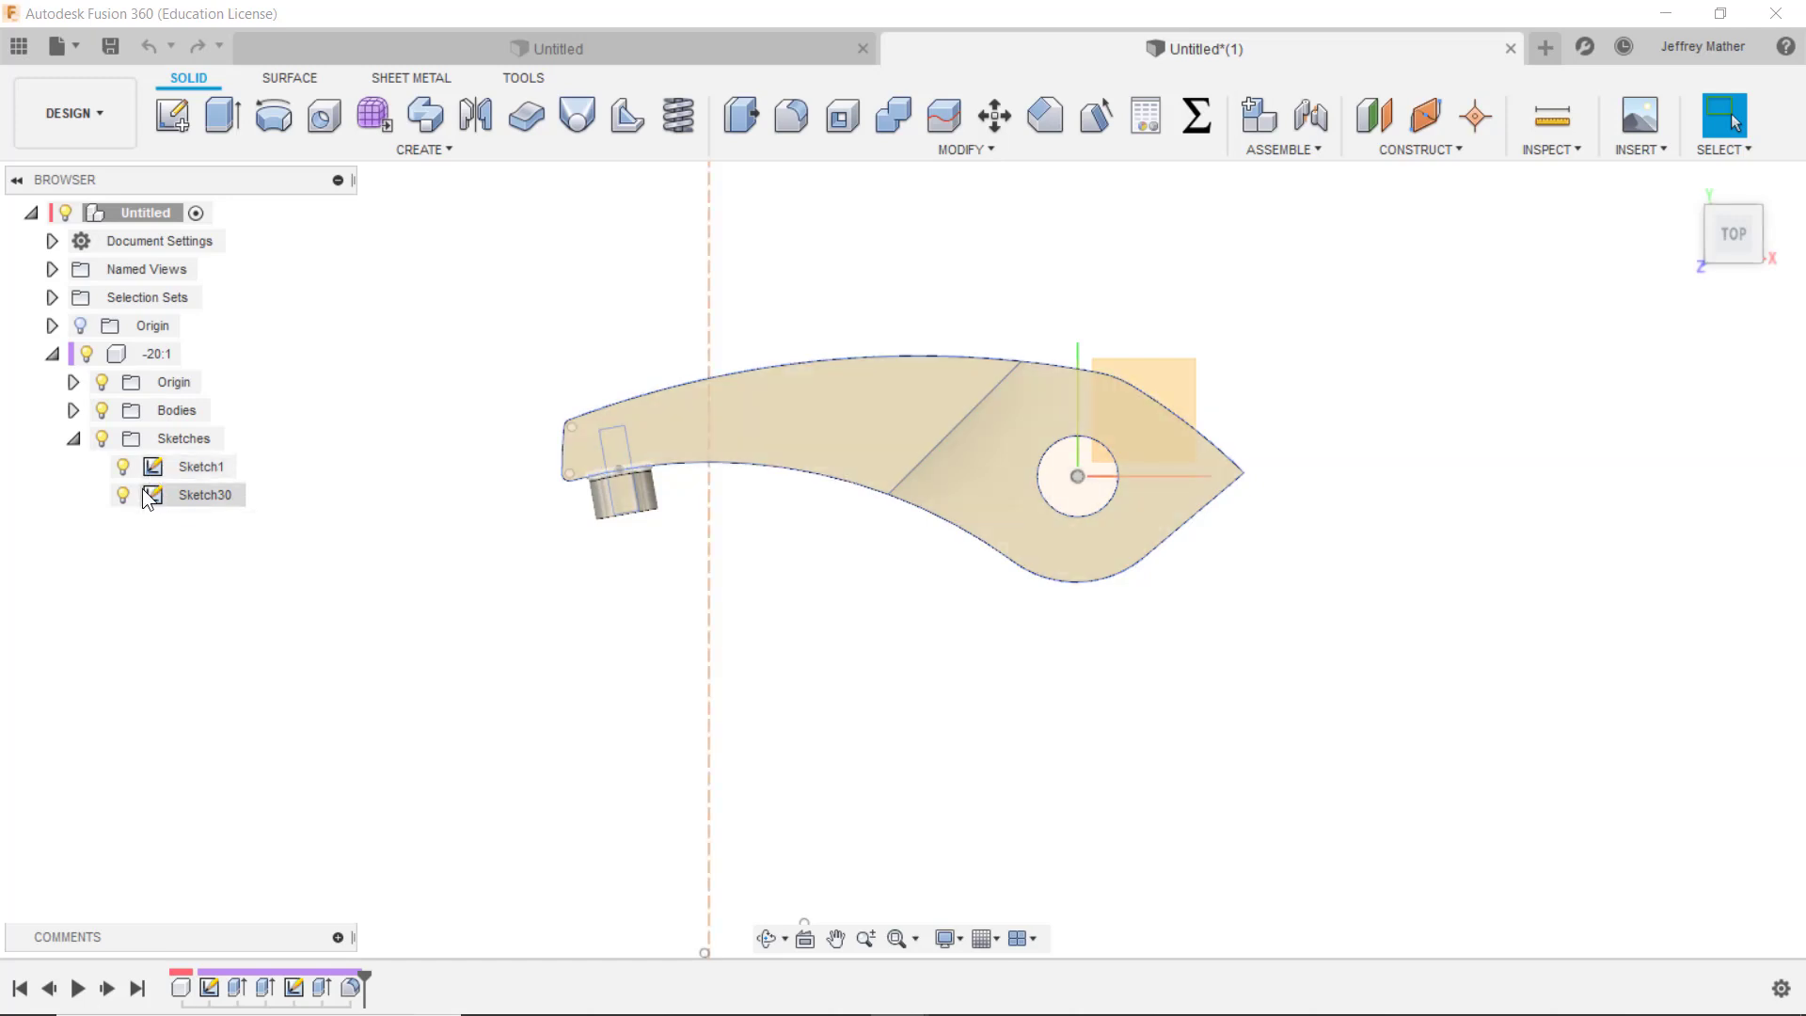
pyautogui.click(141, 499)
pyautogui.click(160, 527)
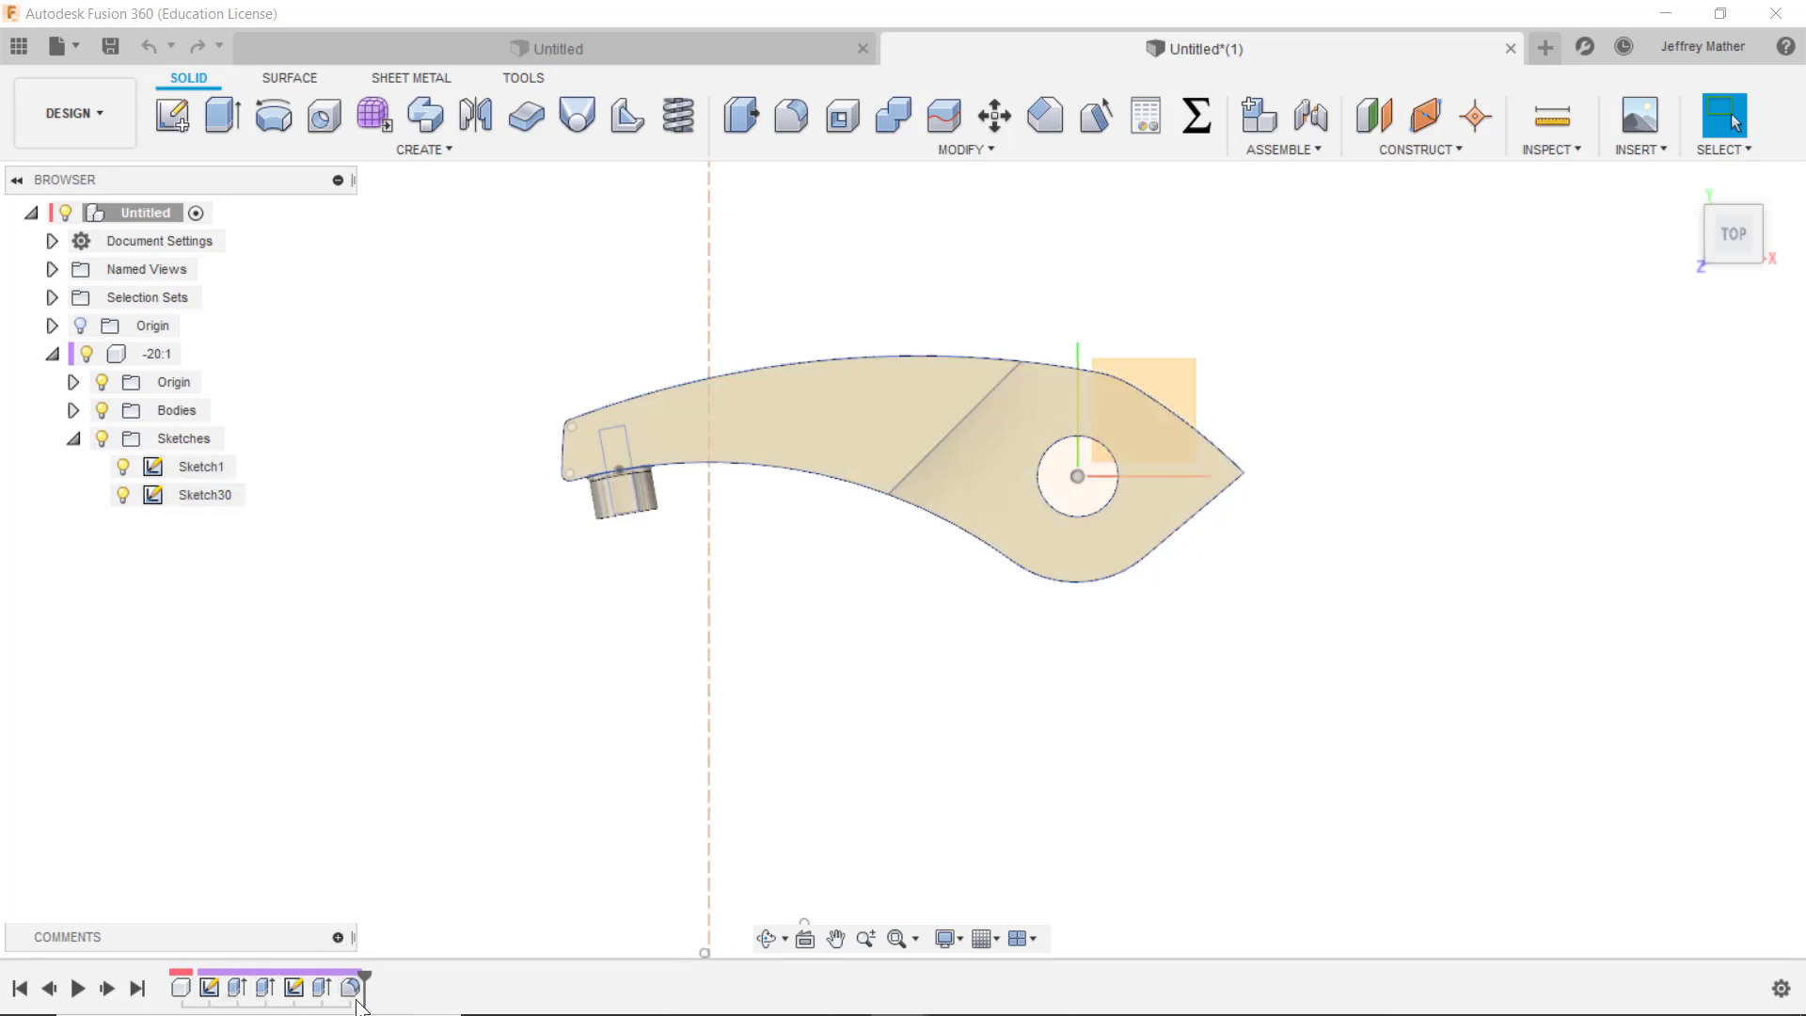
# Step: Roll the design history back to just after Sketch1 and open Sketch1 for editing
pyautogui.moveTo(361, 972)
pyautogui.mouseDown()
pyautogui.moveTo(214, 954)
pyautogui.moveTo(280, 993)
pyautogui.moveTo(313, 974)
pyautogui.moveTo(214, 958)
pyautogui.mouseUp()
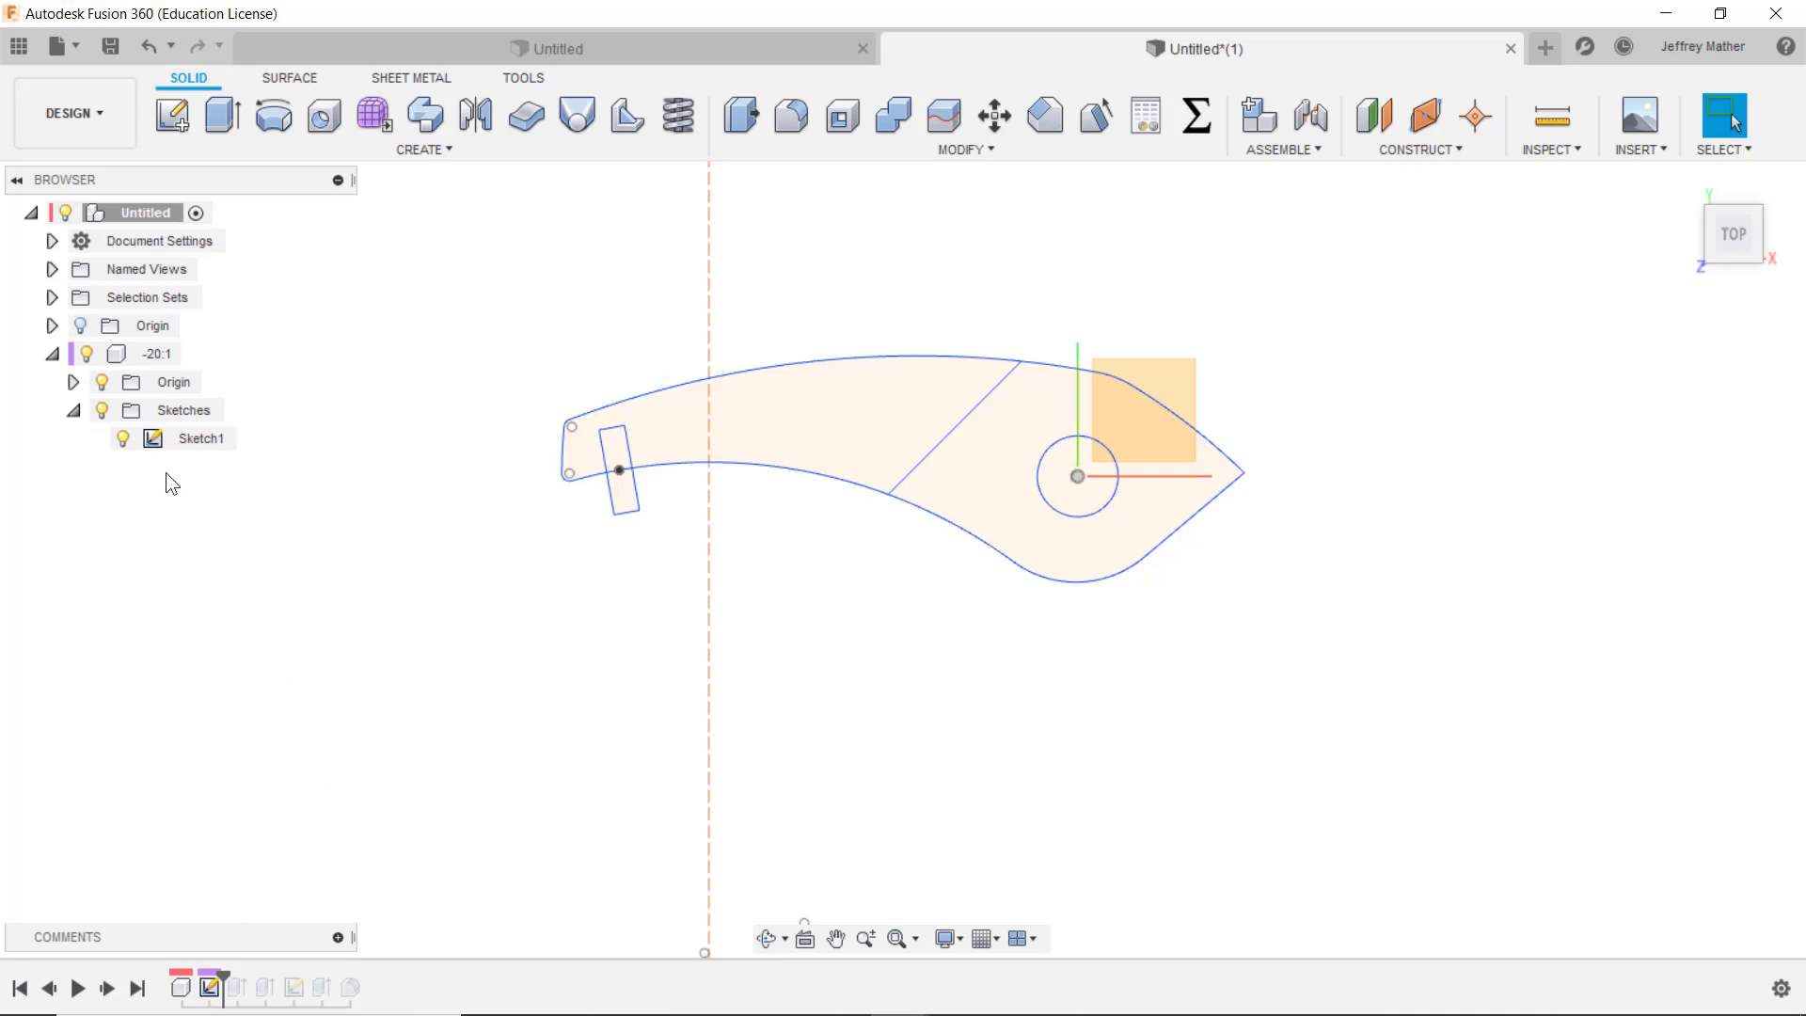
pyautogui.rightClick(196, 442)
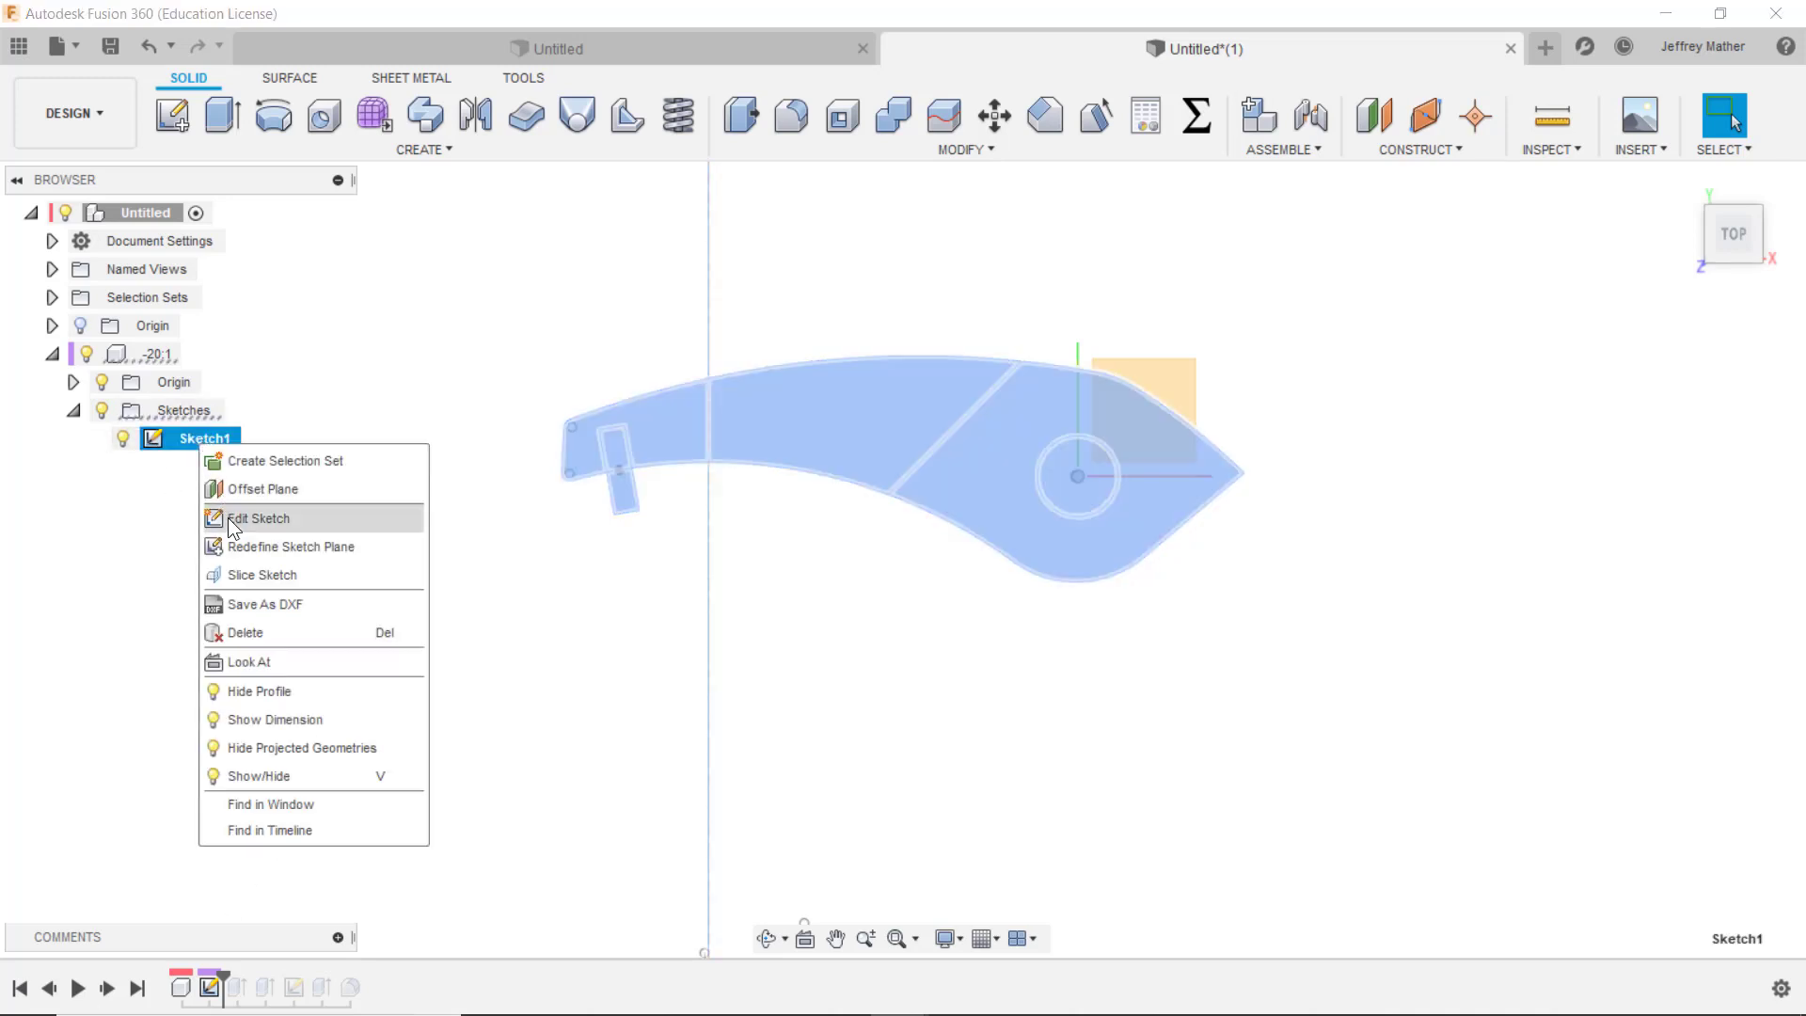
pyautogui.click(232, 523)
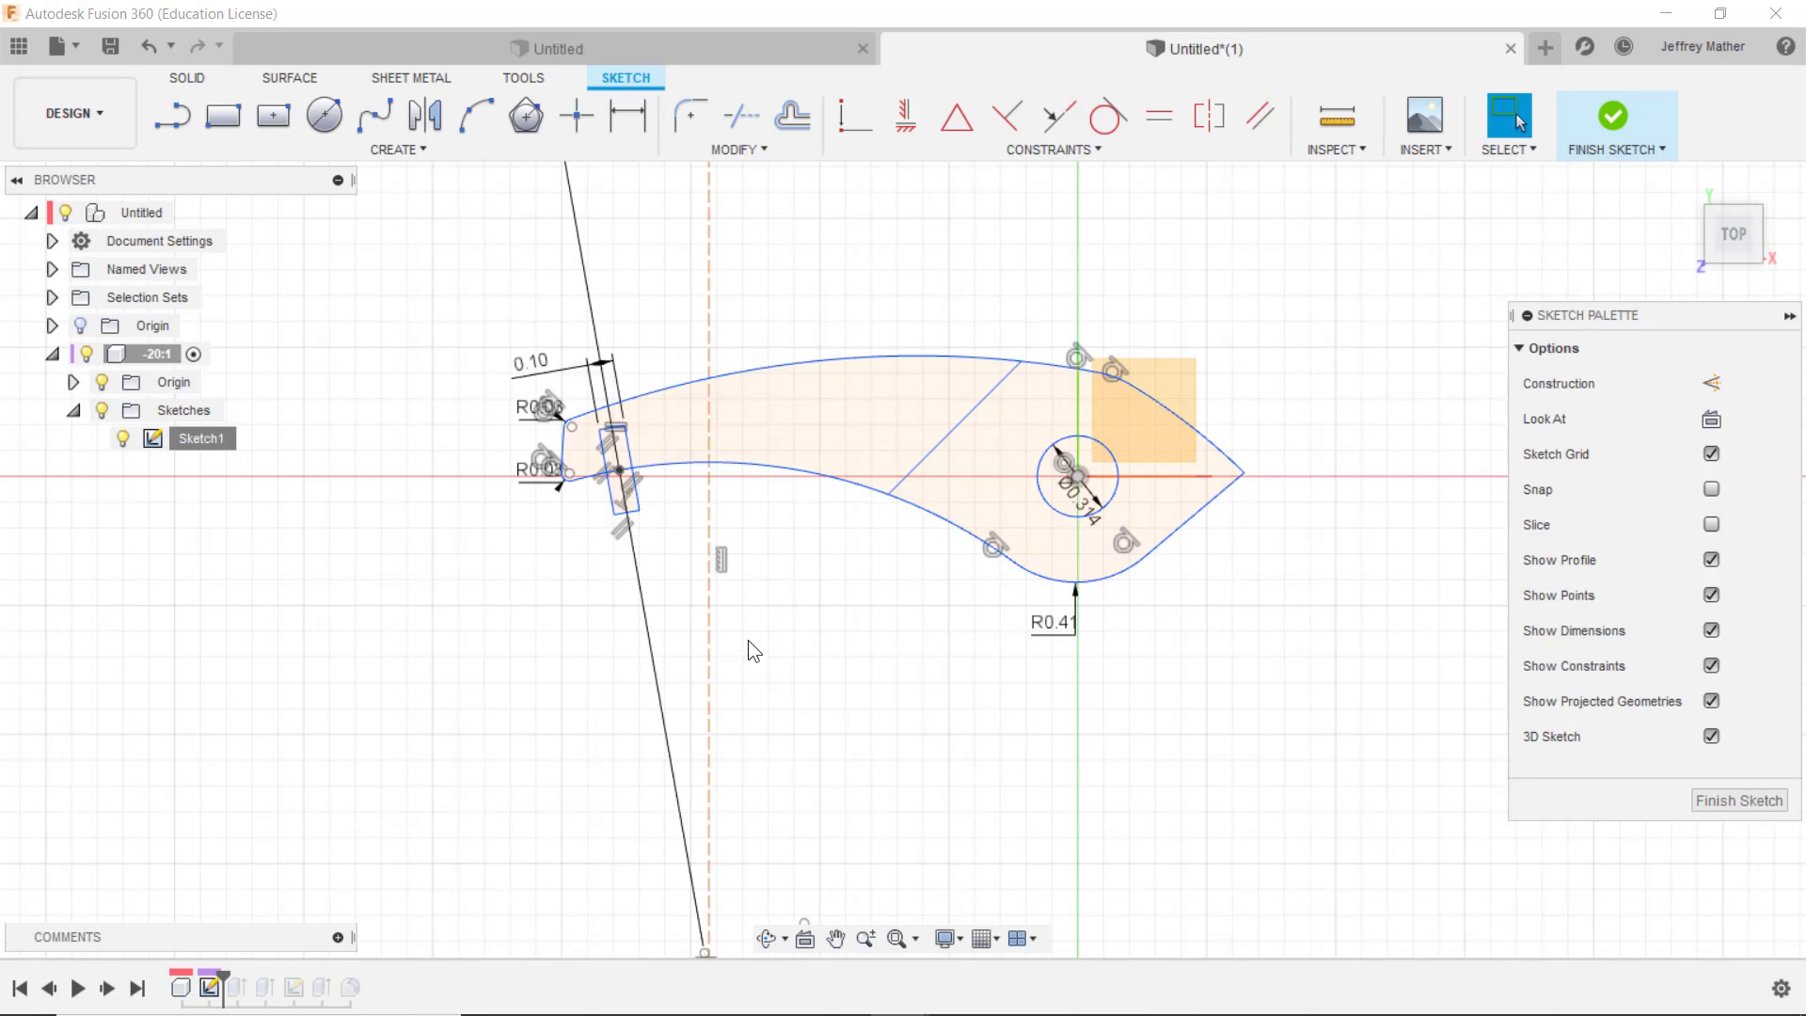
# Step: Move the R0.03 dimension of the lever tip's lower corner clear of the sketch geometry
pyautogui.scroll(1, 1034, 341)
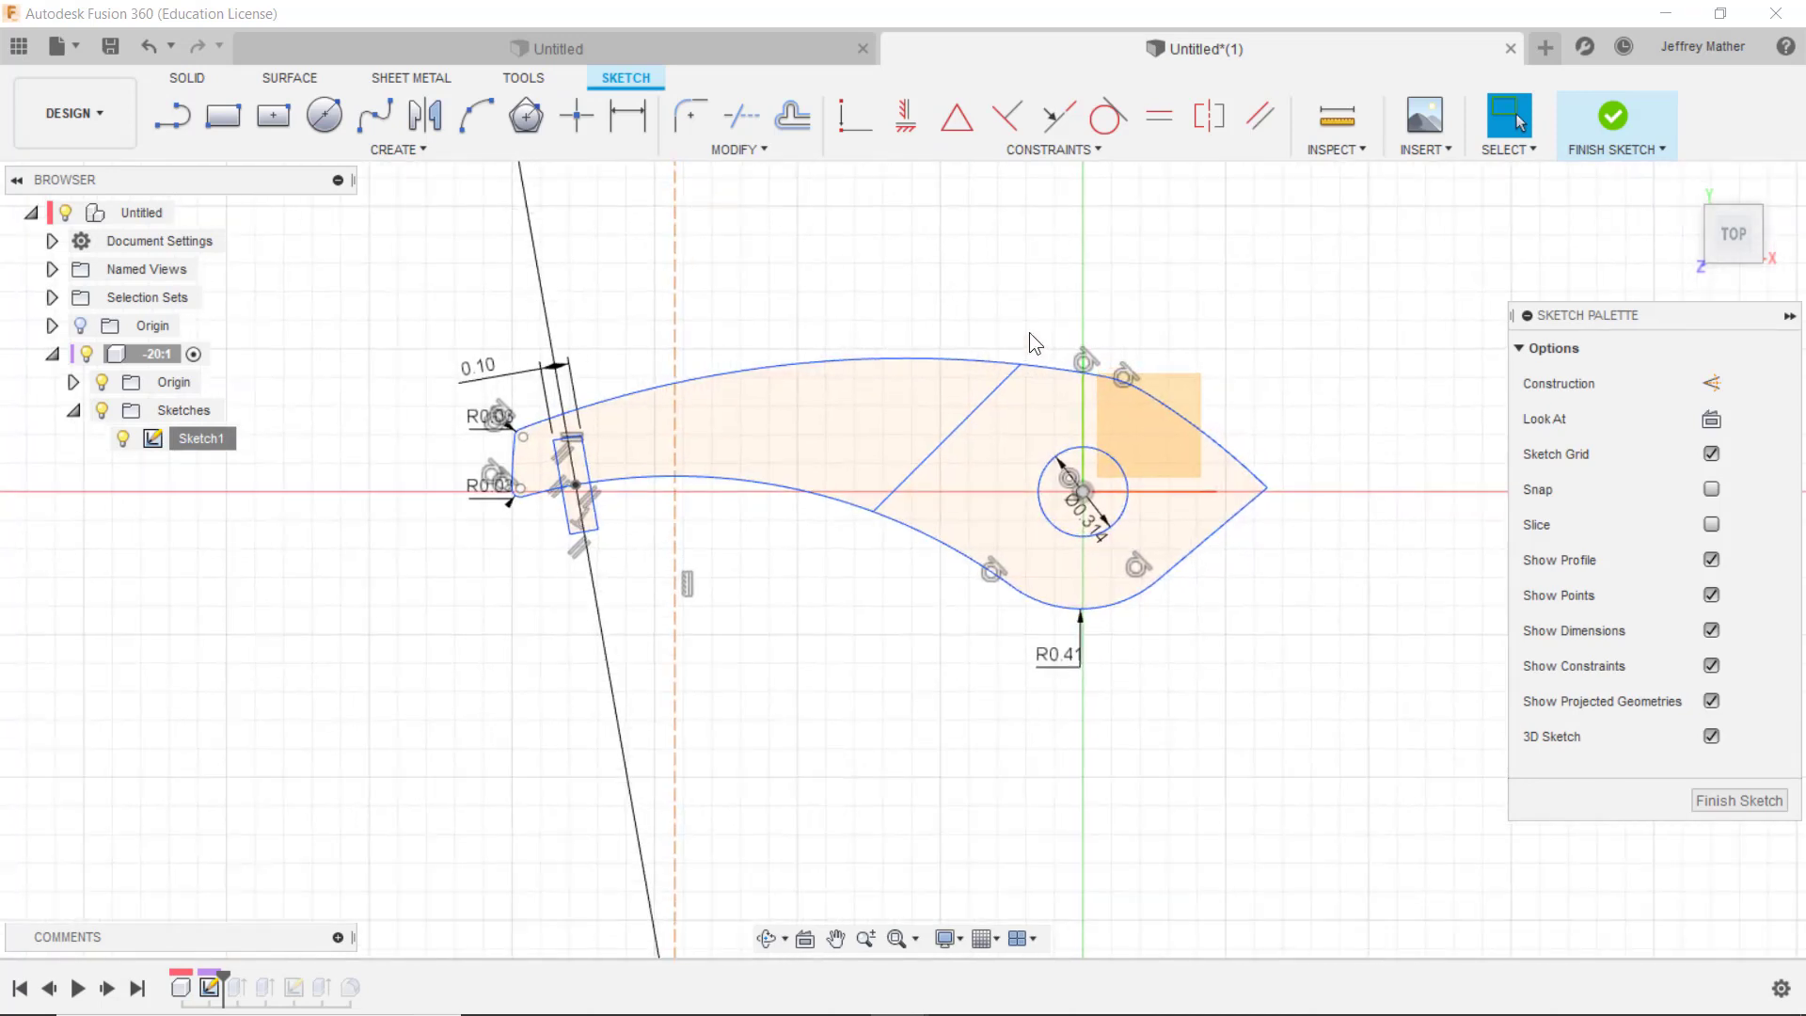
pyautogui.scroll(1, 929, 216)
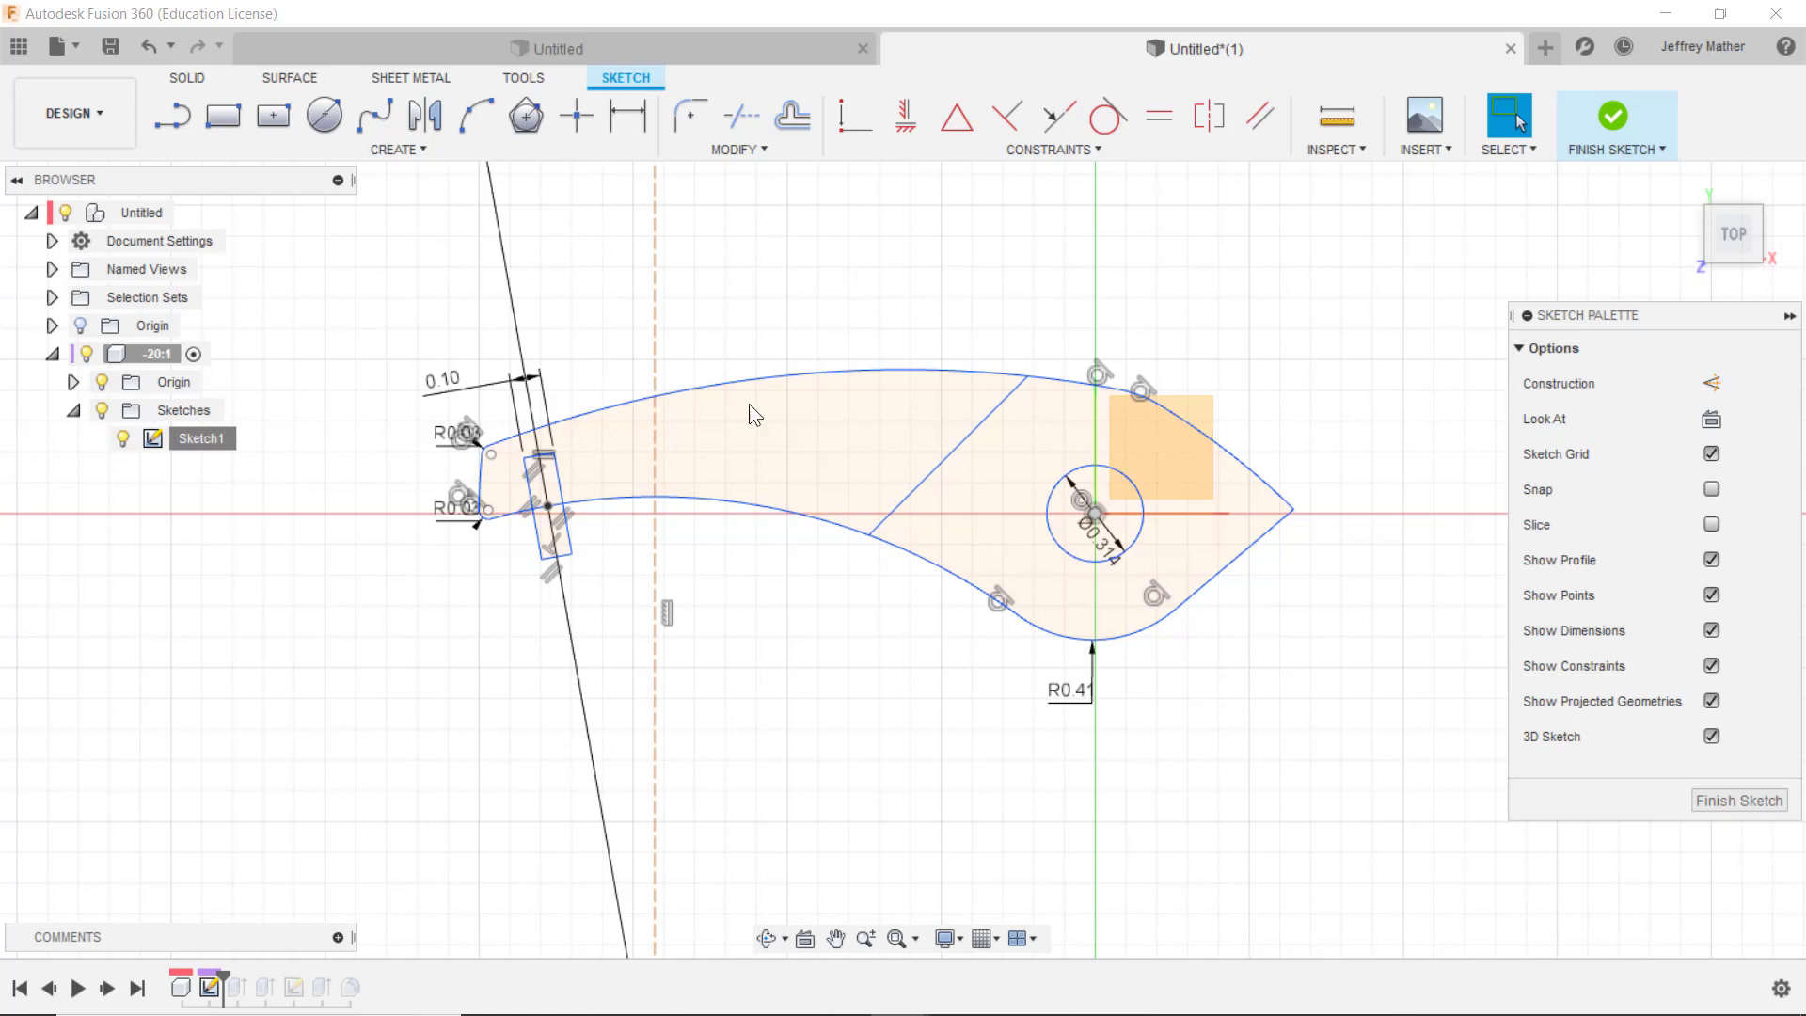
pyautogui.scroll(4, 428, 513)
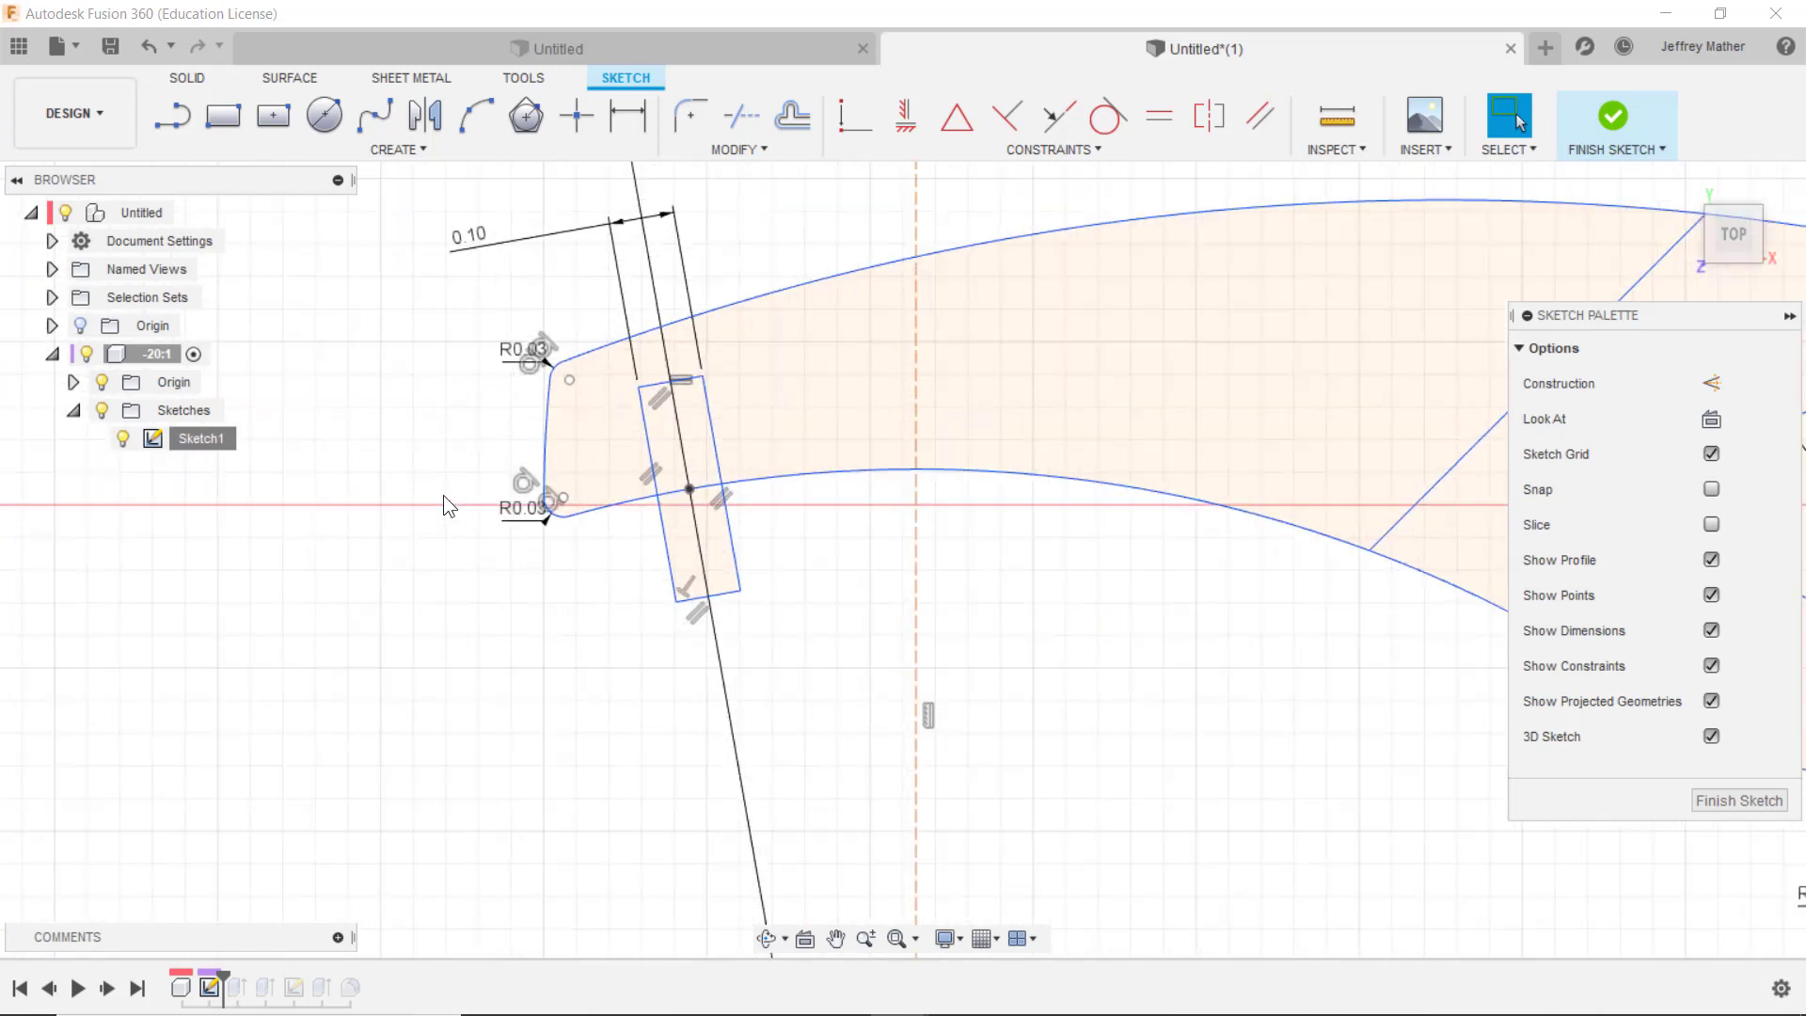
pyautogui.click(464, 528)
pyautogui.press('Escape')
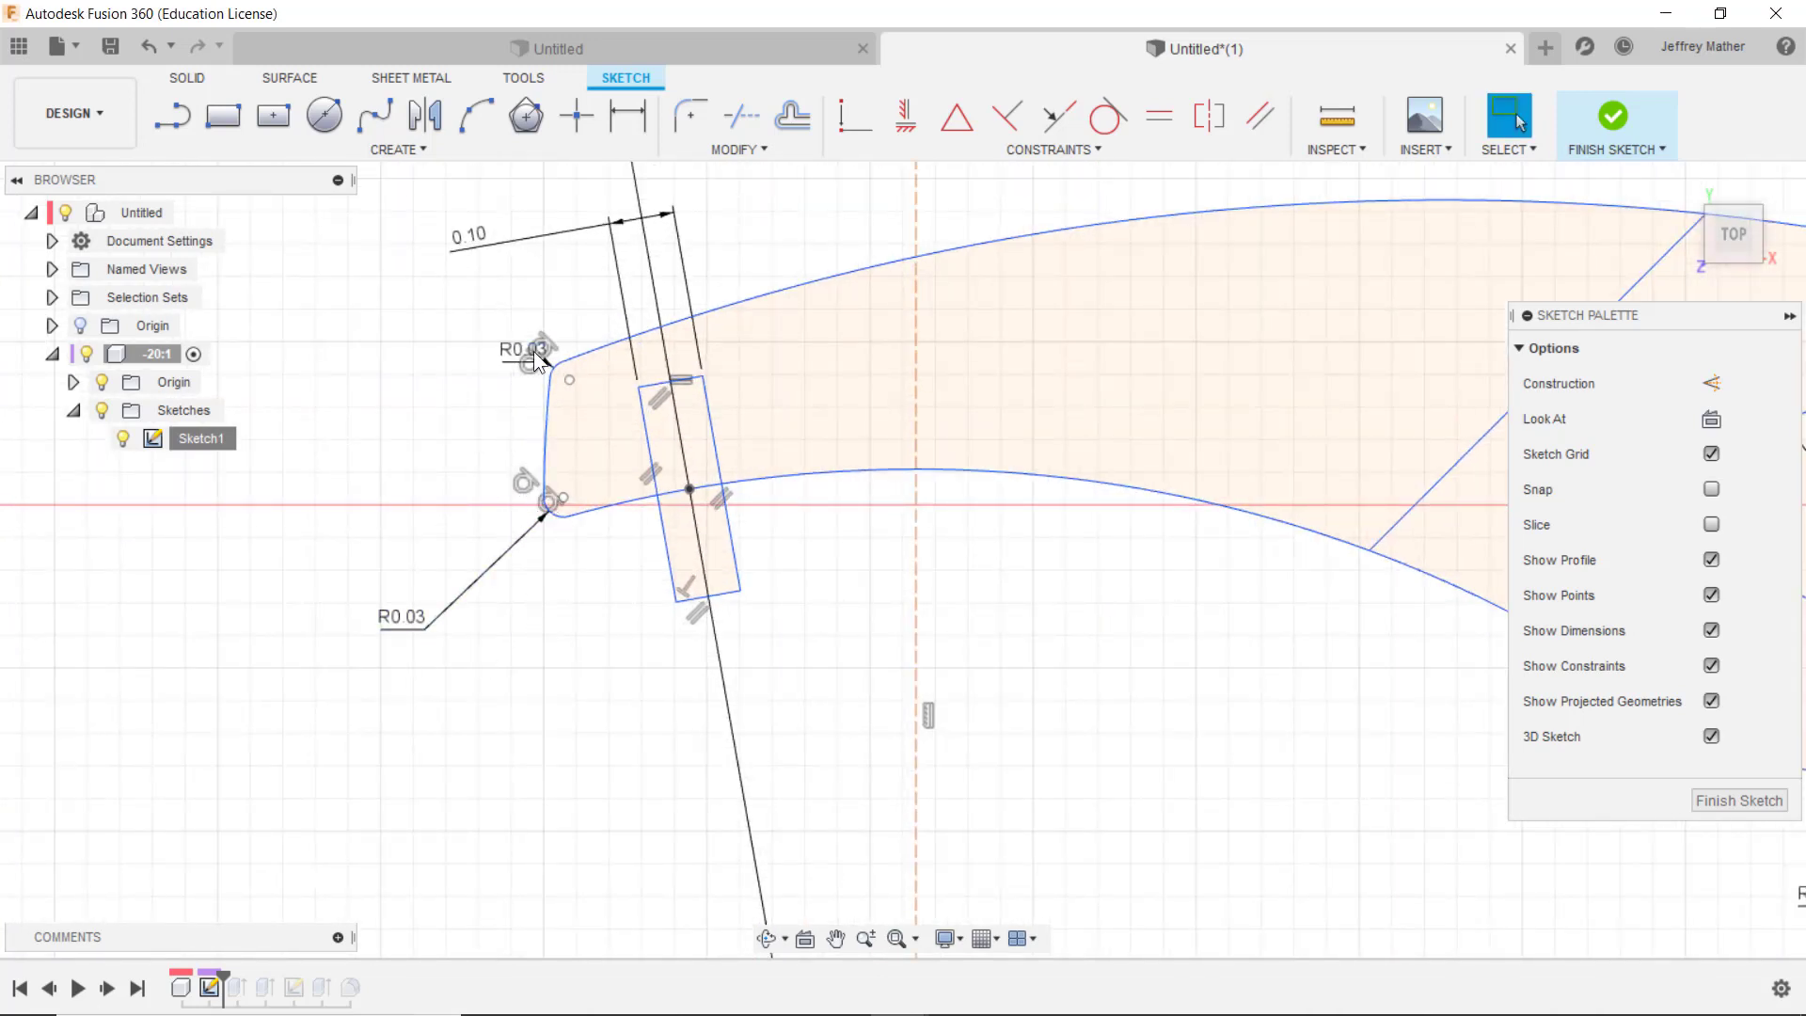
# Step: Test the sketch's constraints by pulling the 0.314 hole circle off the origin to above the lever's pointed end
pyautogui.scroll(-3, 470, 436)
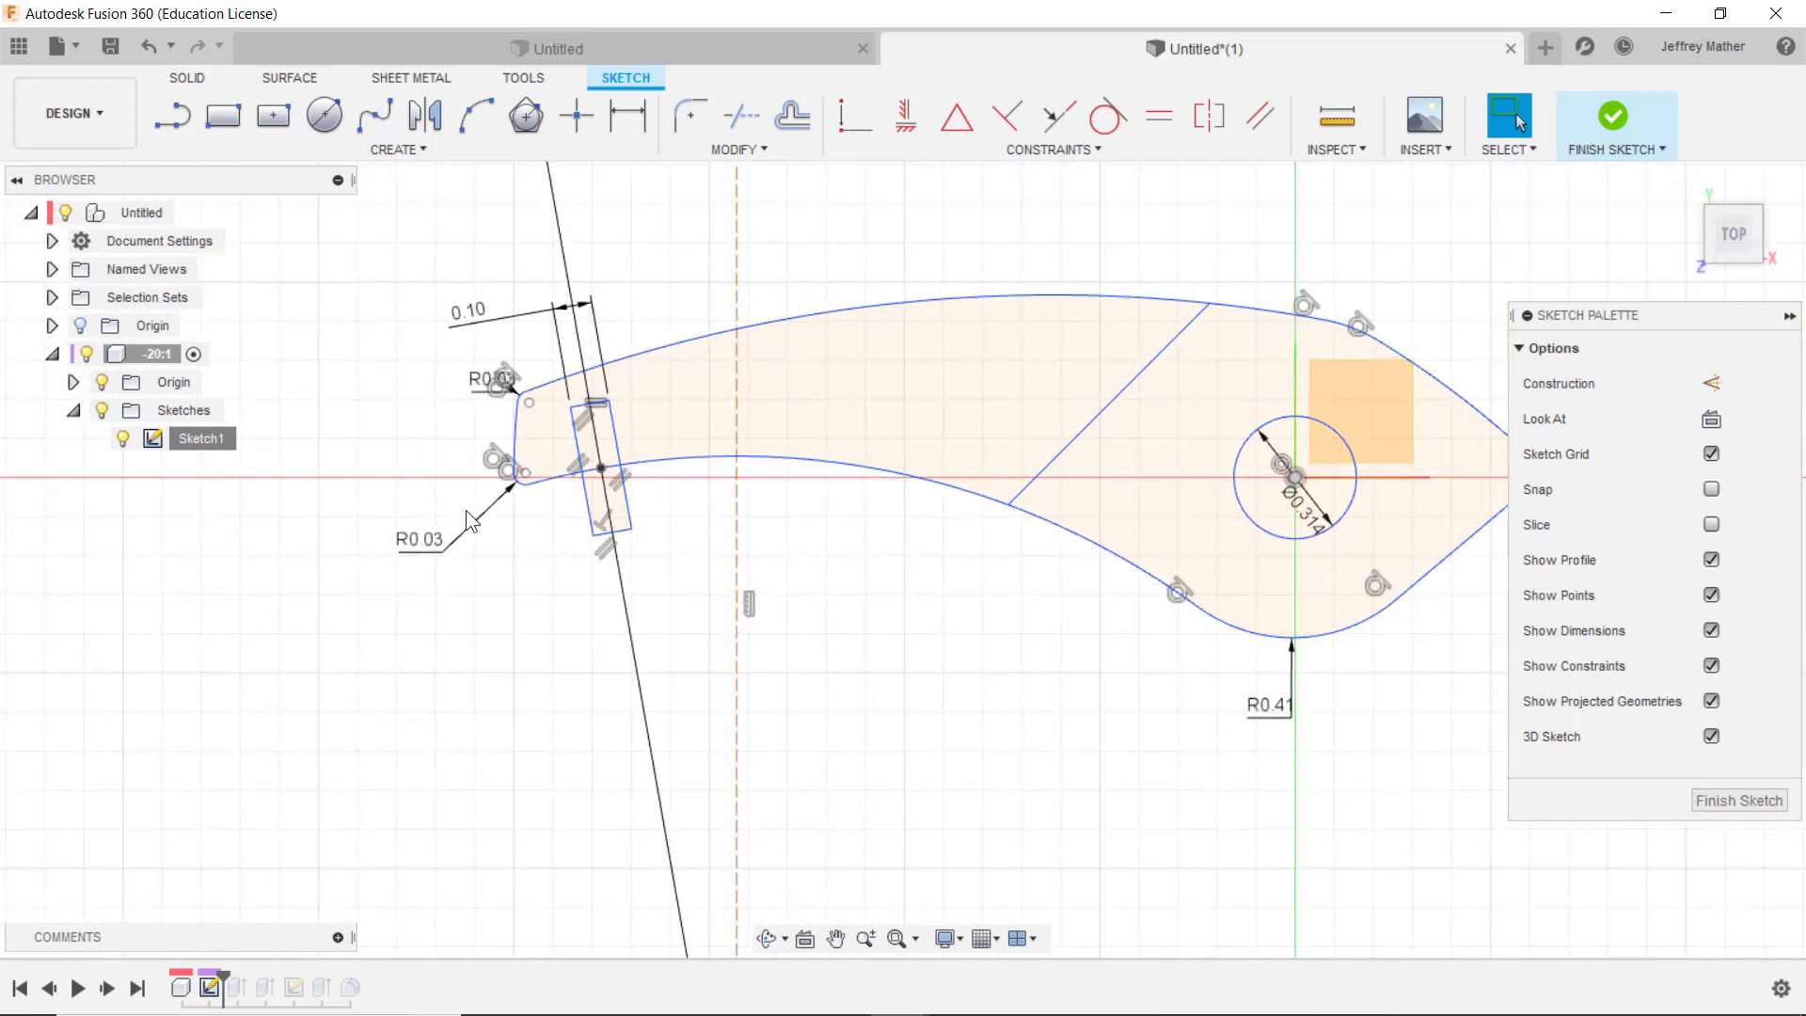
pyautogui.scroll(2, 517, 450)
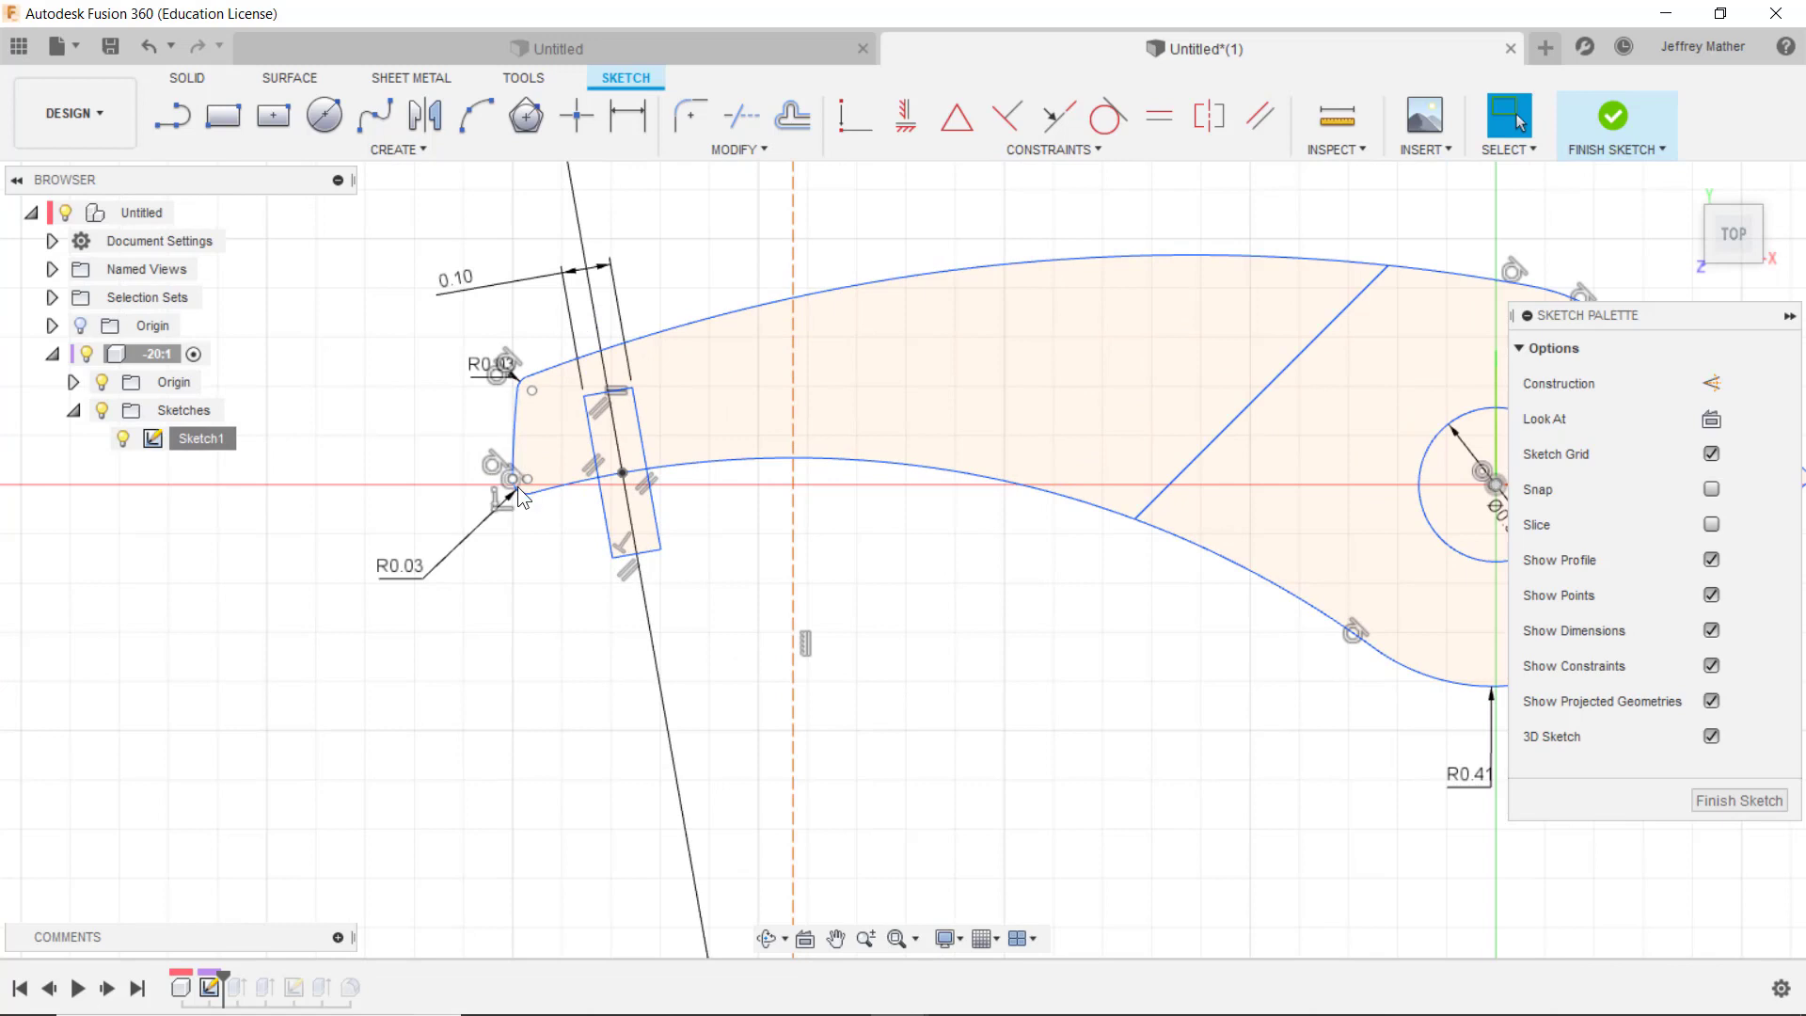
pyautogui.scroll(-1, 353, 481)
pyautogui.scroll(-2, 350, 482)
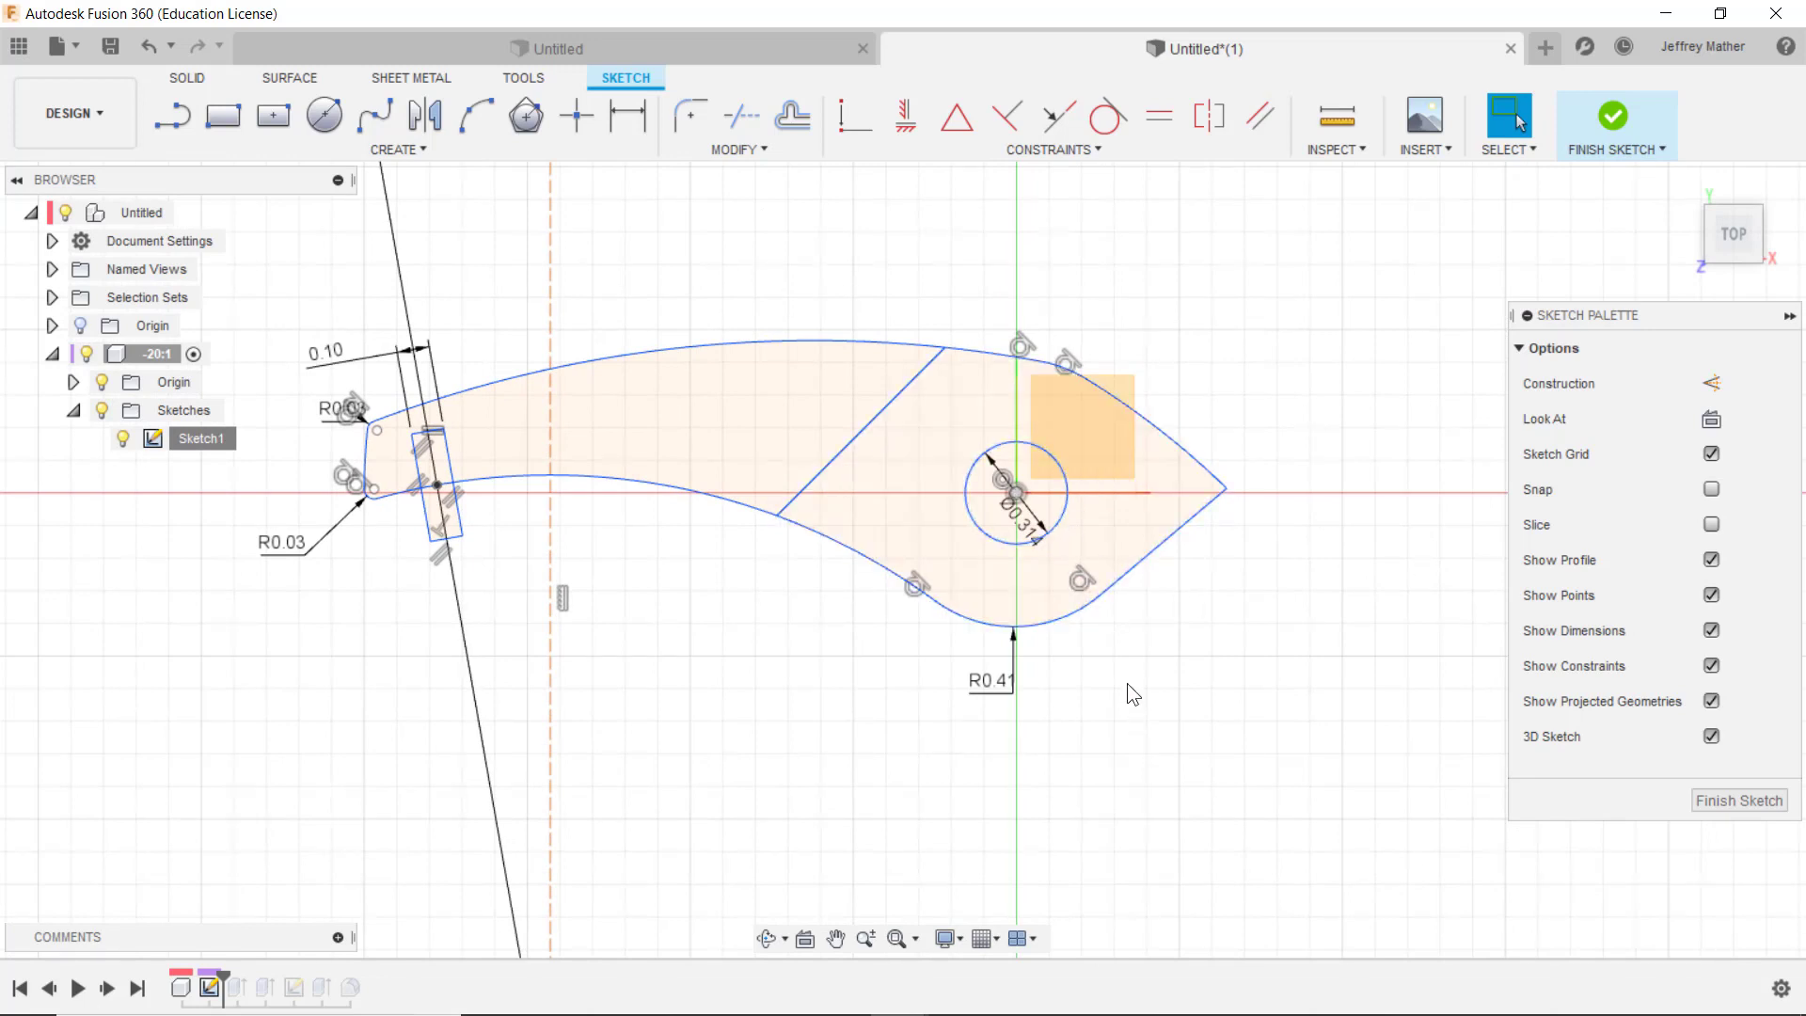
pyautogui.moveTo(1051, 467); pyautogui.dragTo(1275, 282)
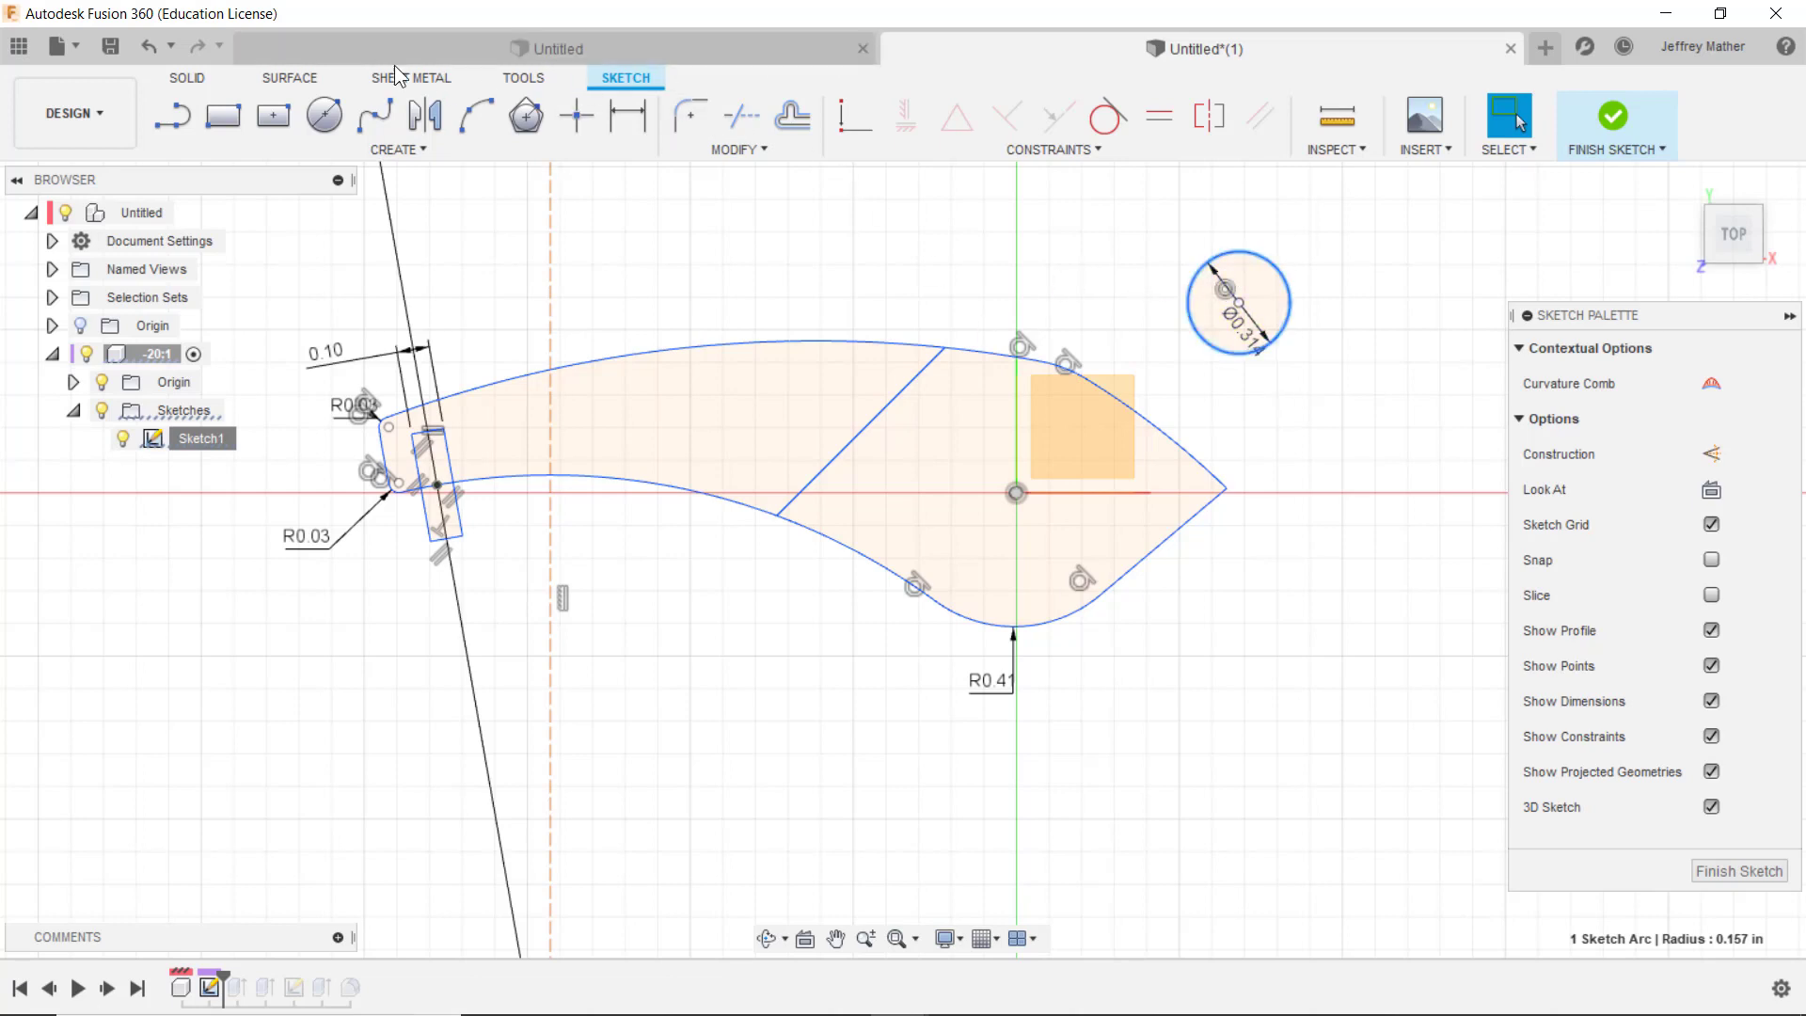
# Step: Create a new design and change its document units to inches
pyautogui.click(68, 46)
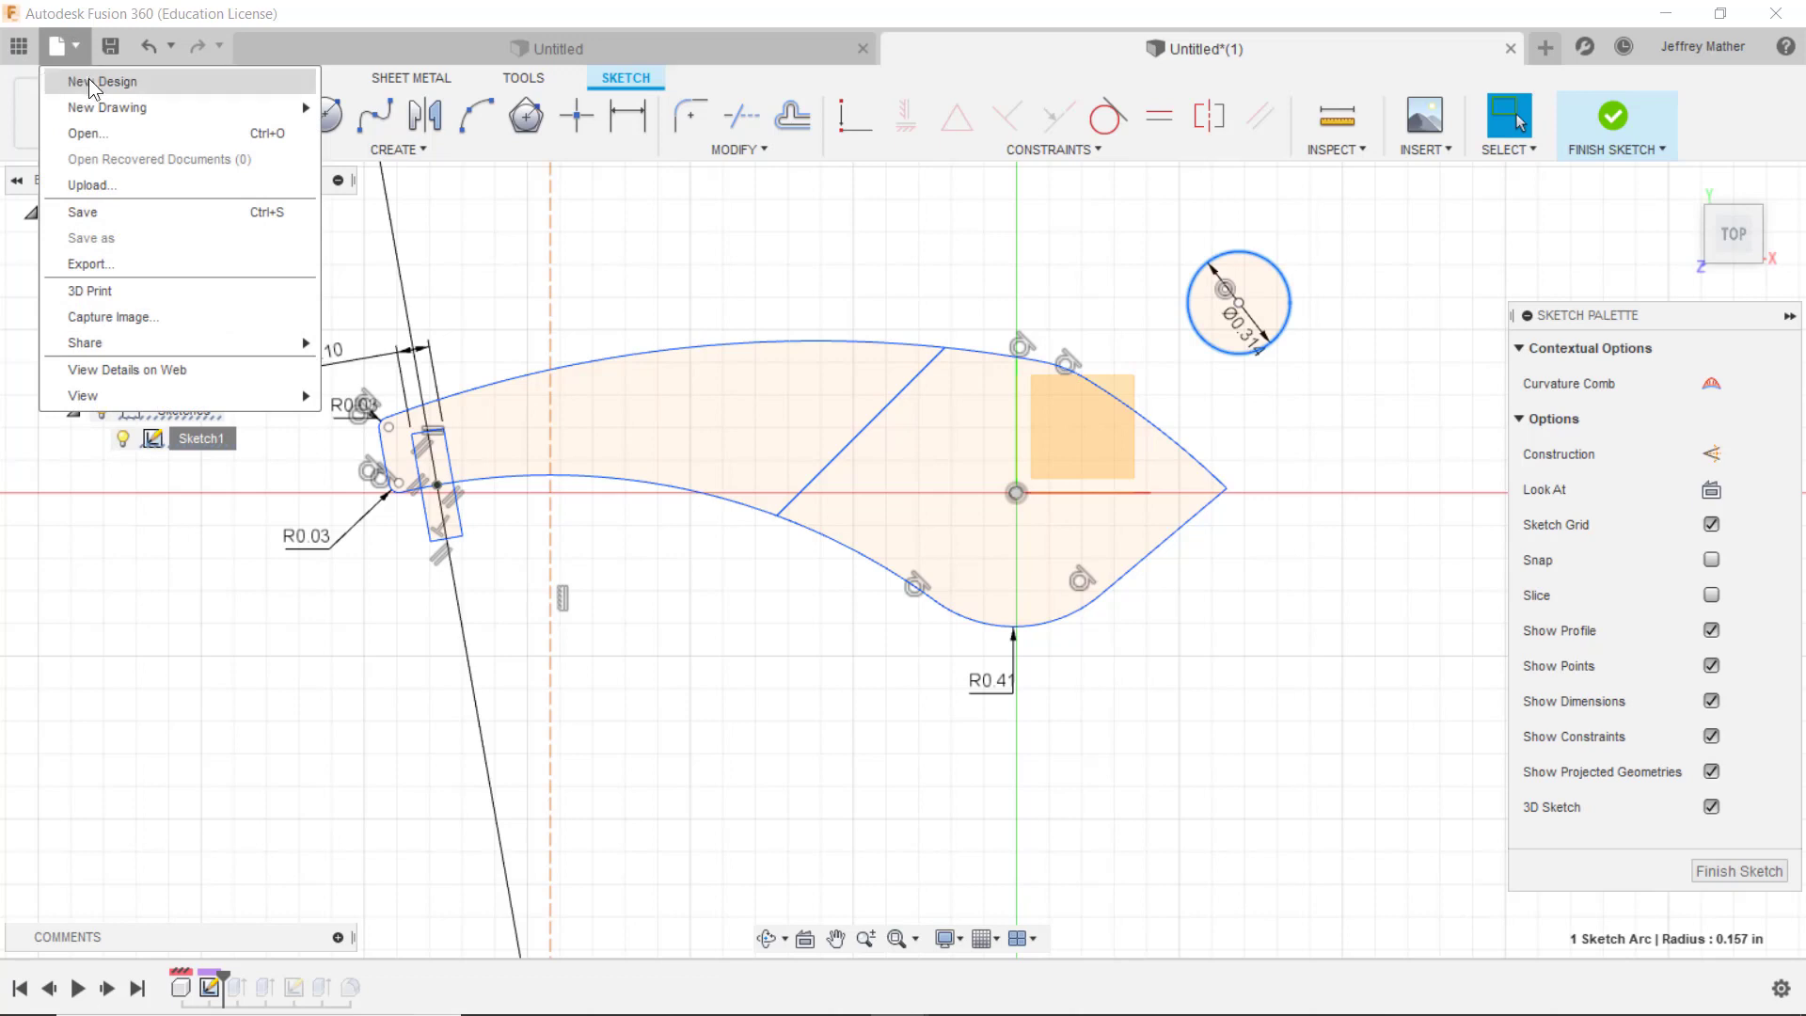
pyautogui.click(88, 79)
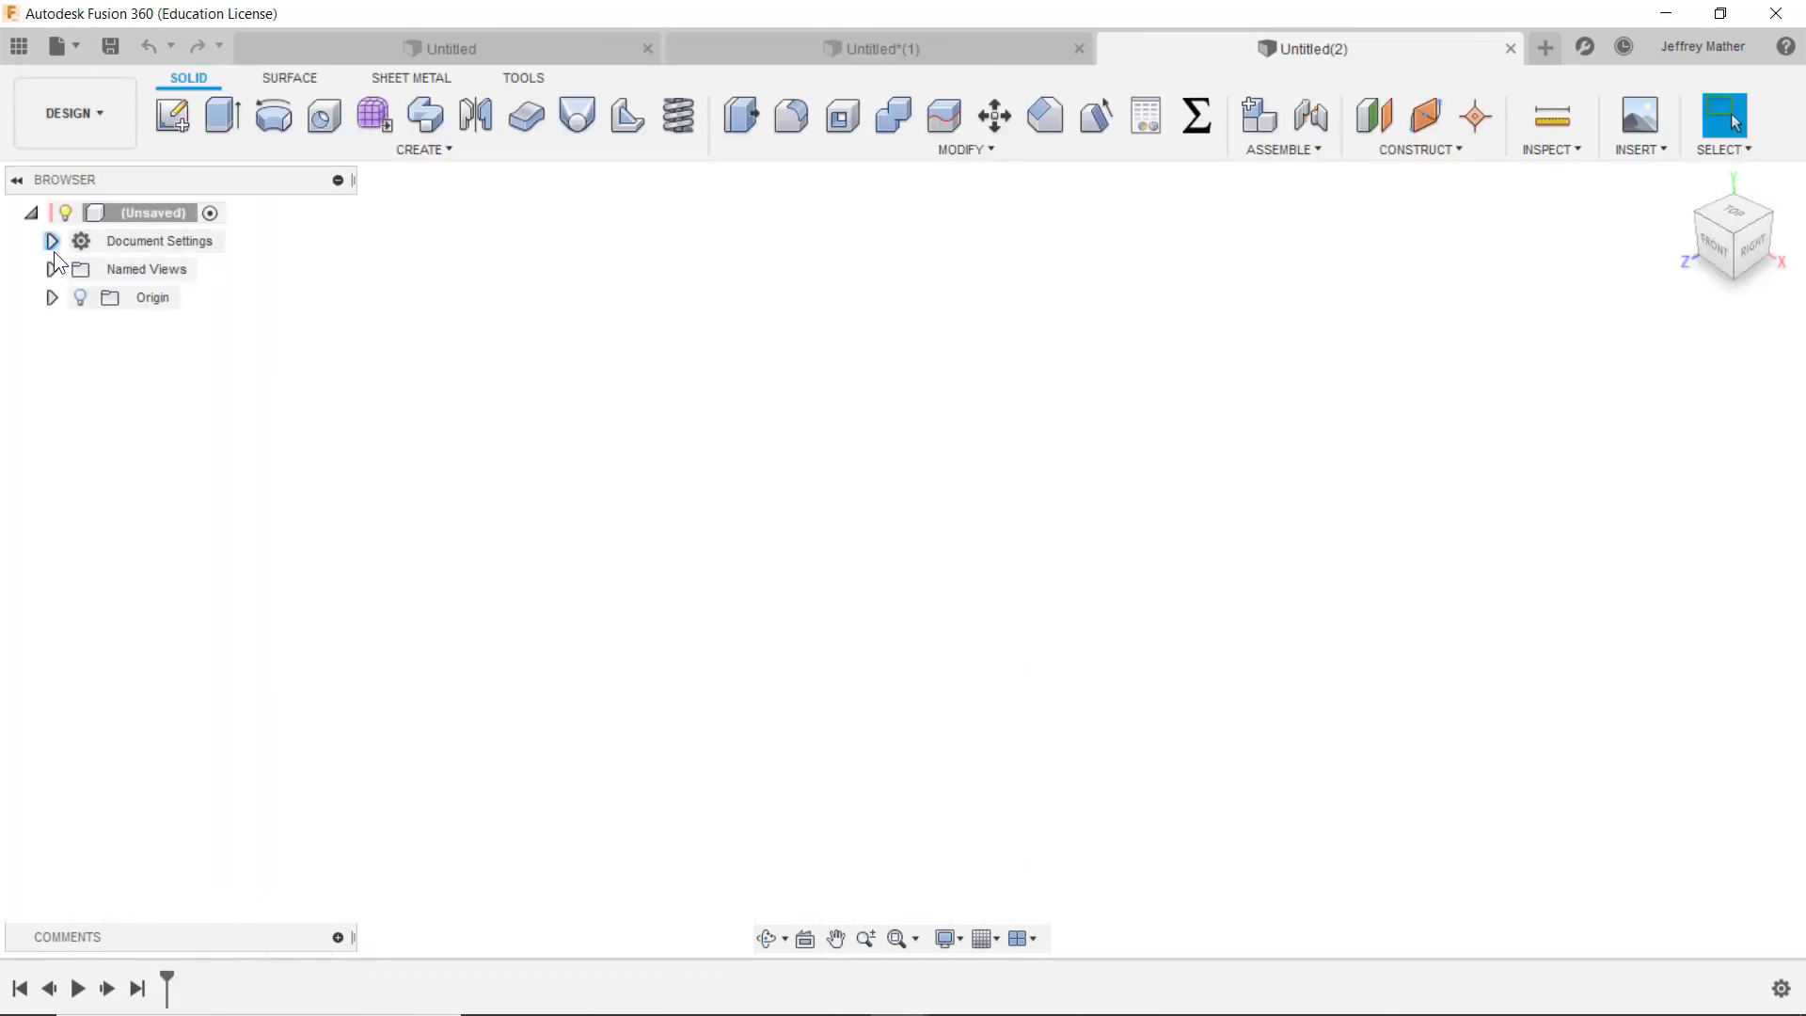
pyautogui.click(52, 242)
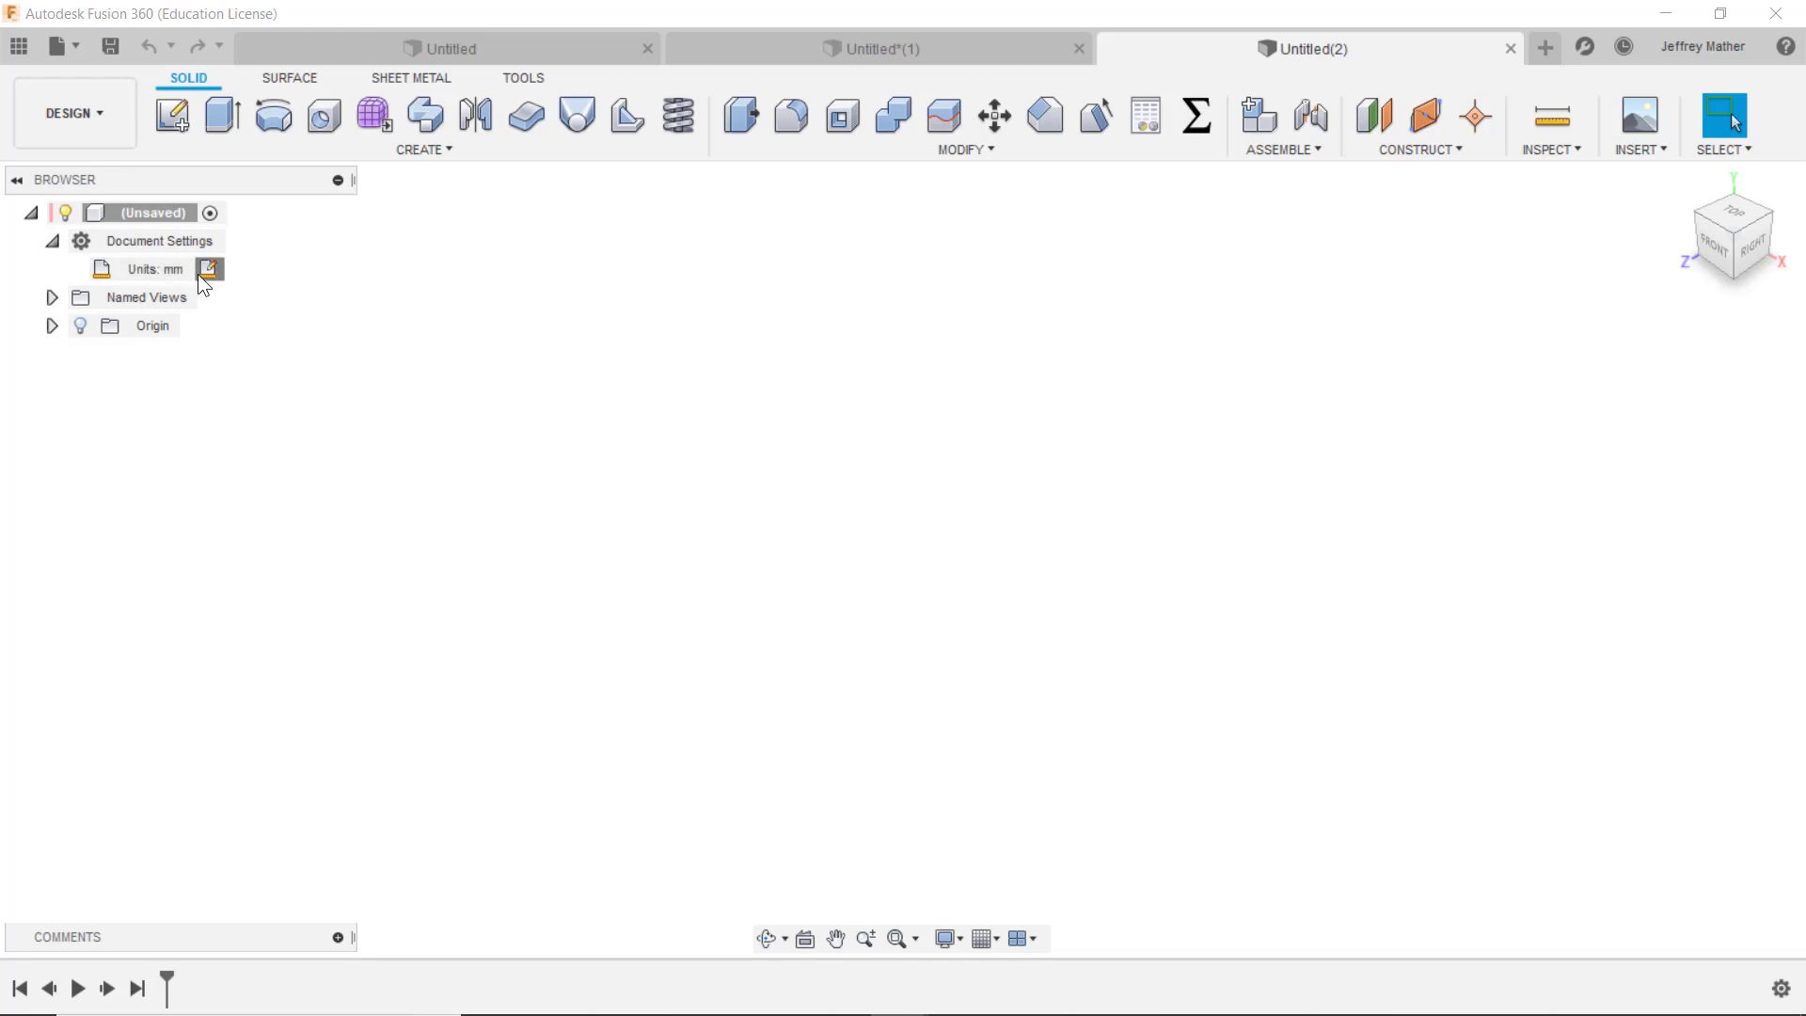
pyautogui.click(209, 269)
pyautogui.moveTo(1706, 314); pyautogui.dragTo(1436, 313)
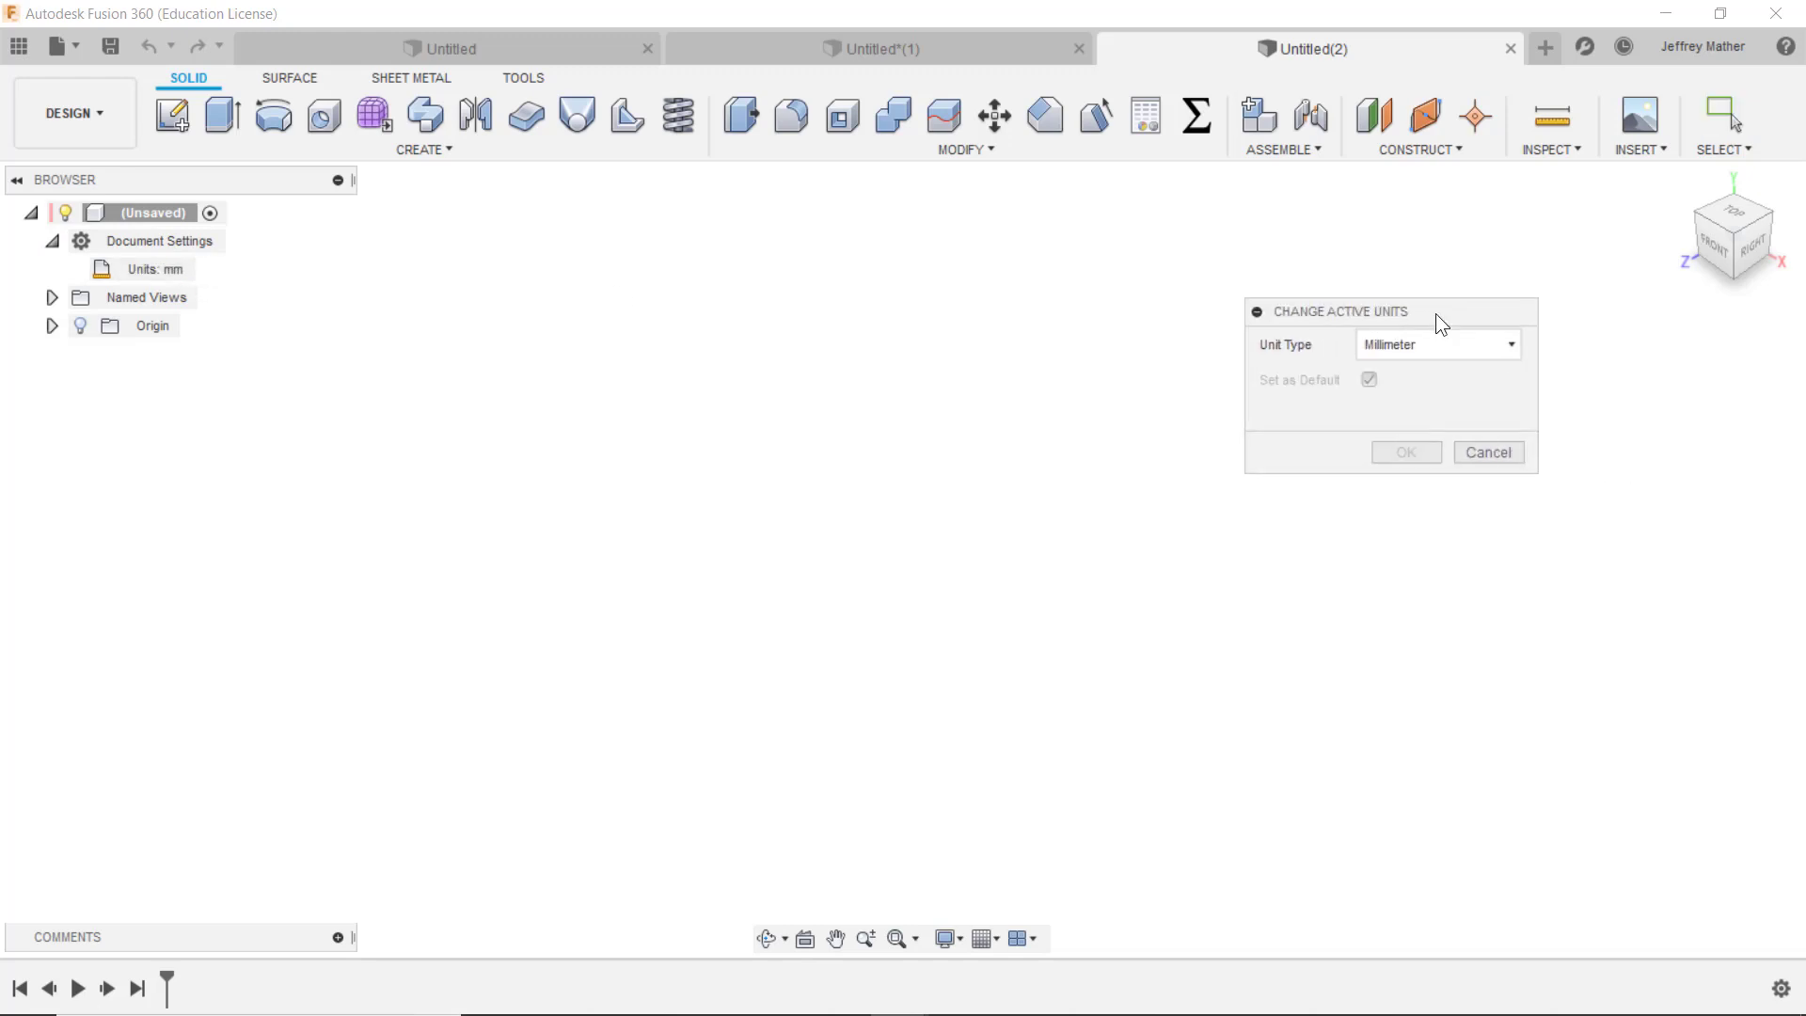
pyautogui.click(1516, 342)
pyautogui.click(1399, 453)
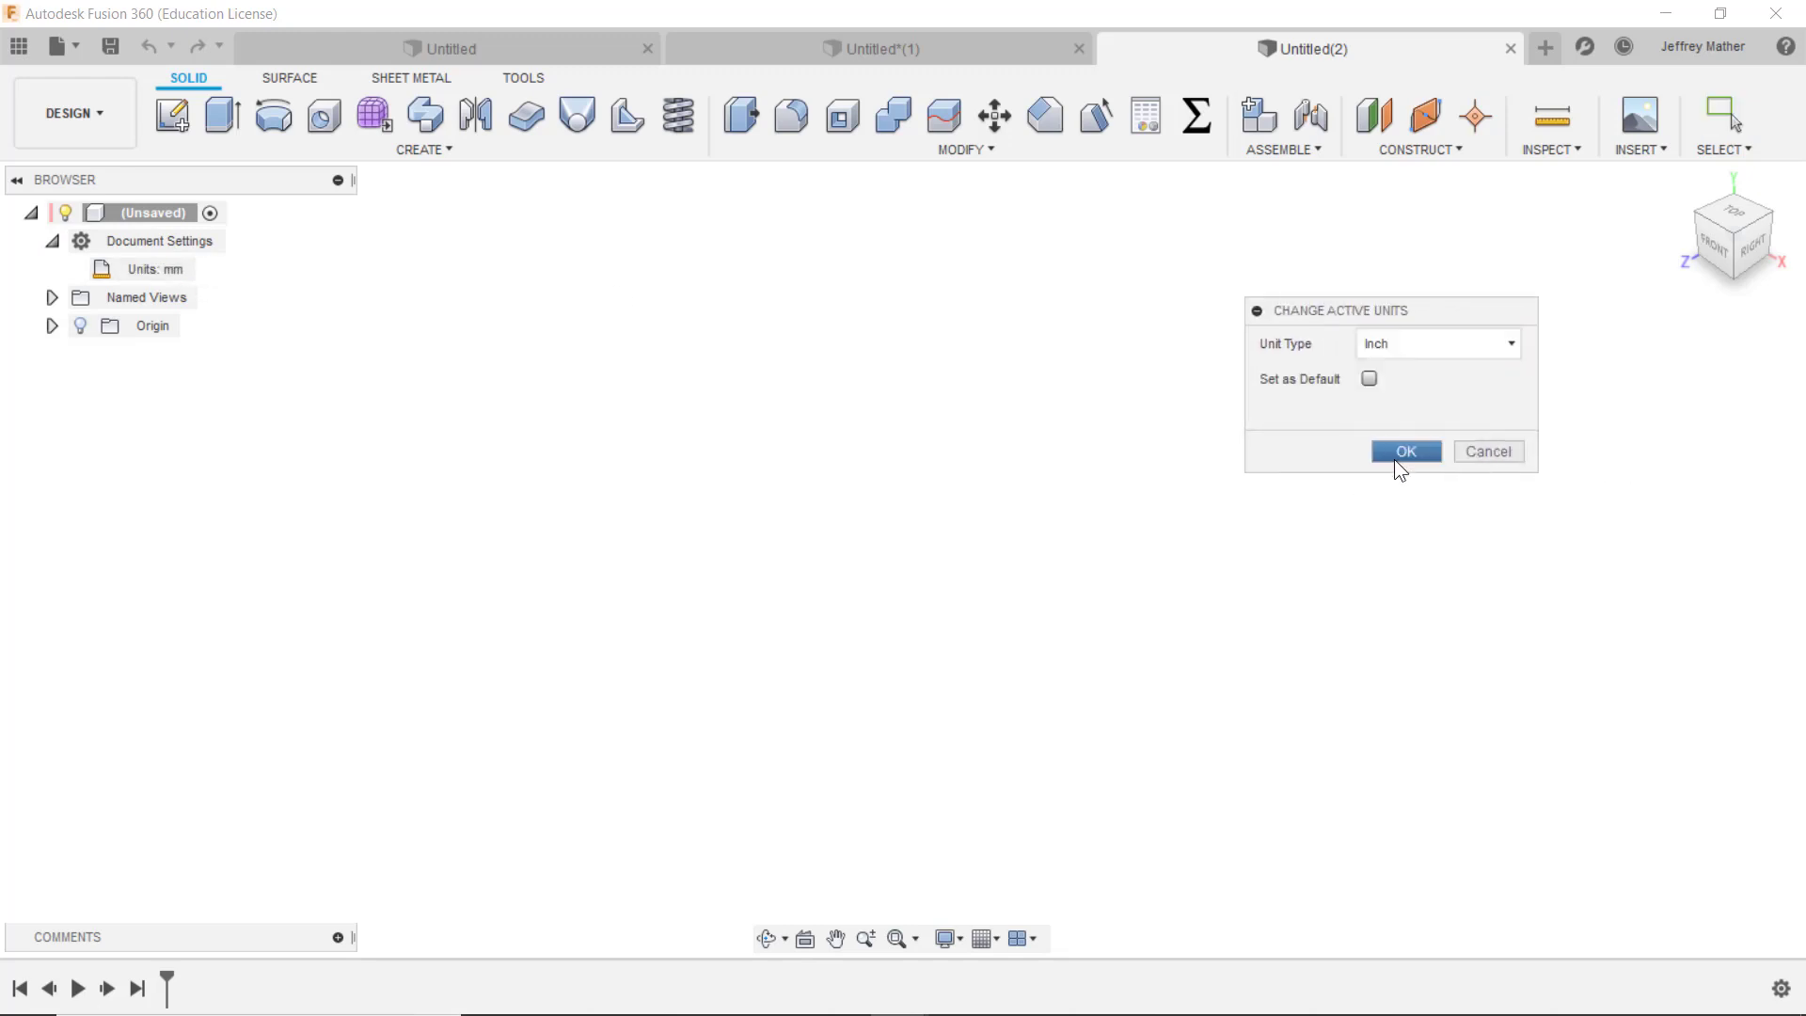
pyautogui.click(1396, 455)
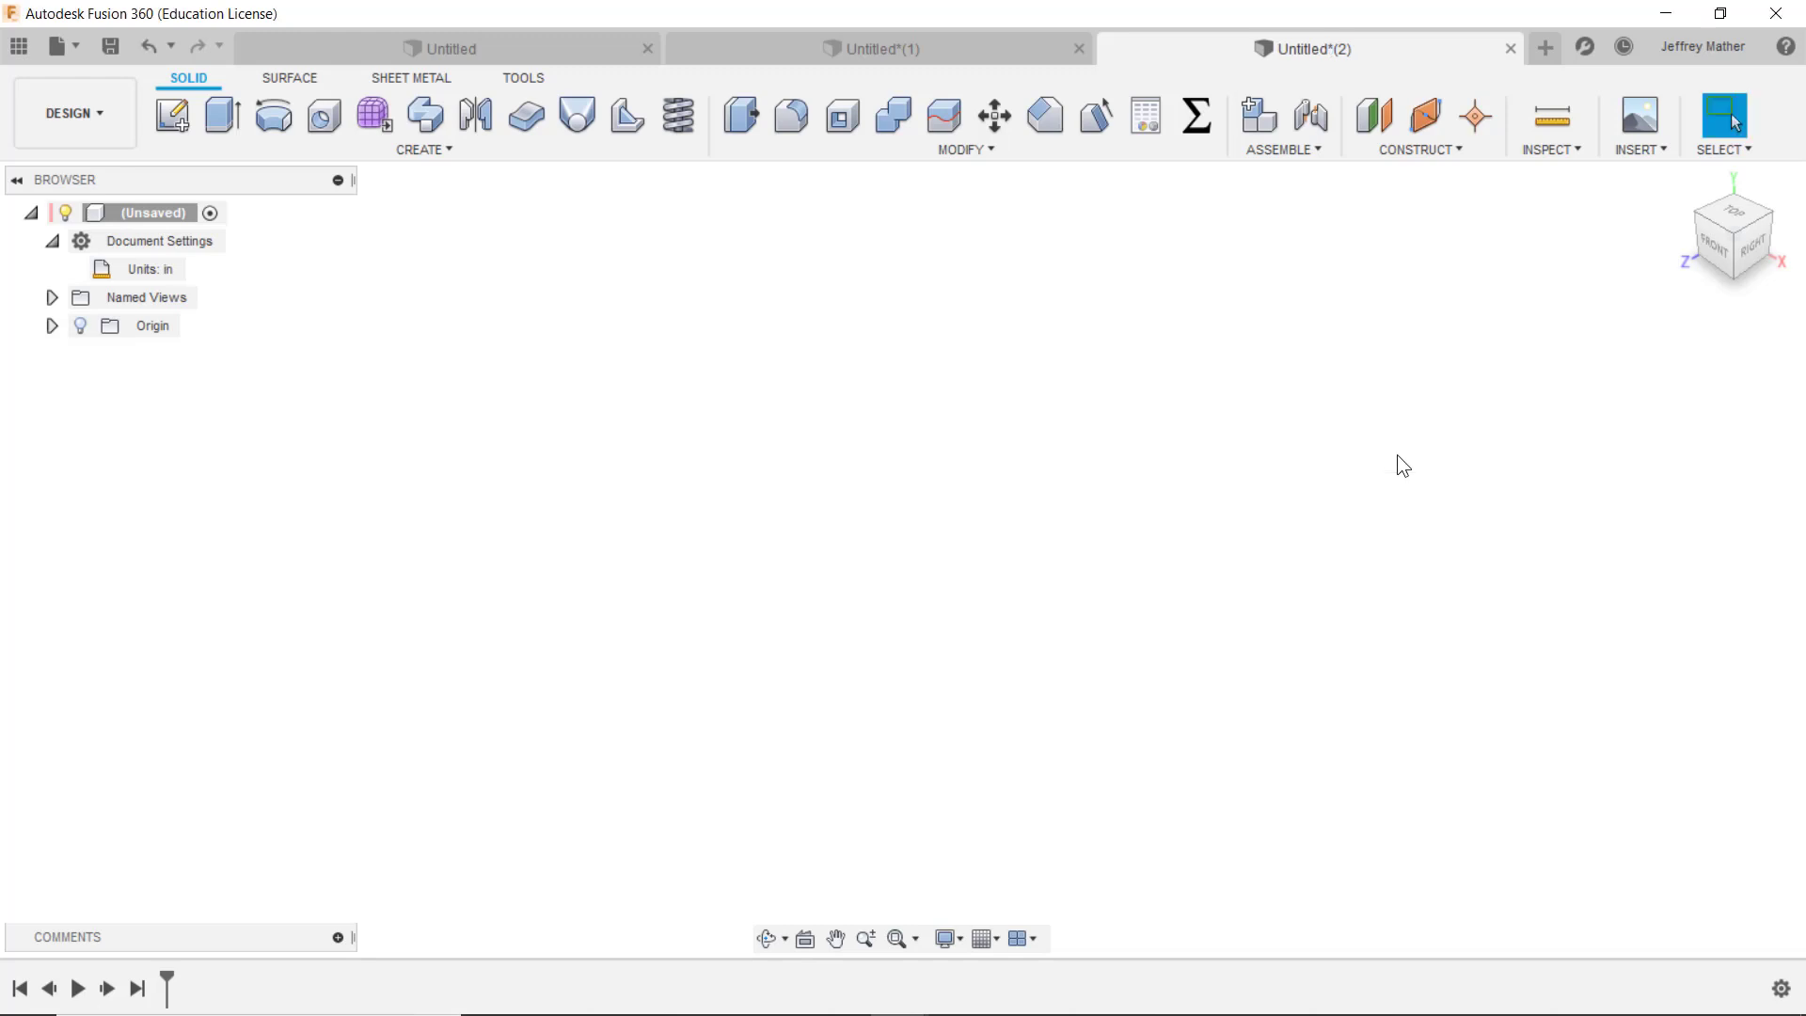
# Step: Orient the view to the front and start a sketch on the XY origin plane
pyautogui.click(1711, 250)
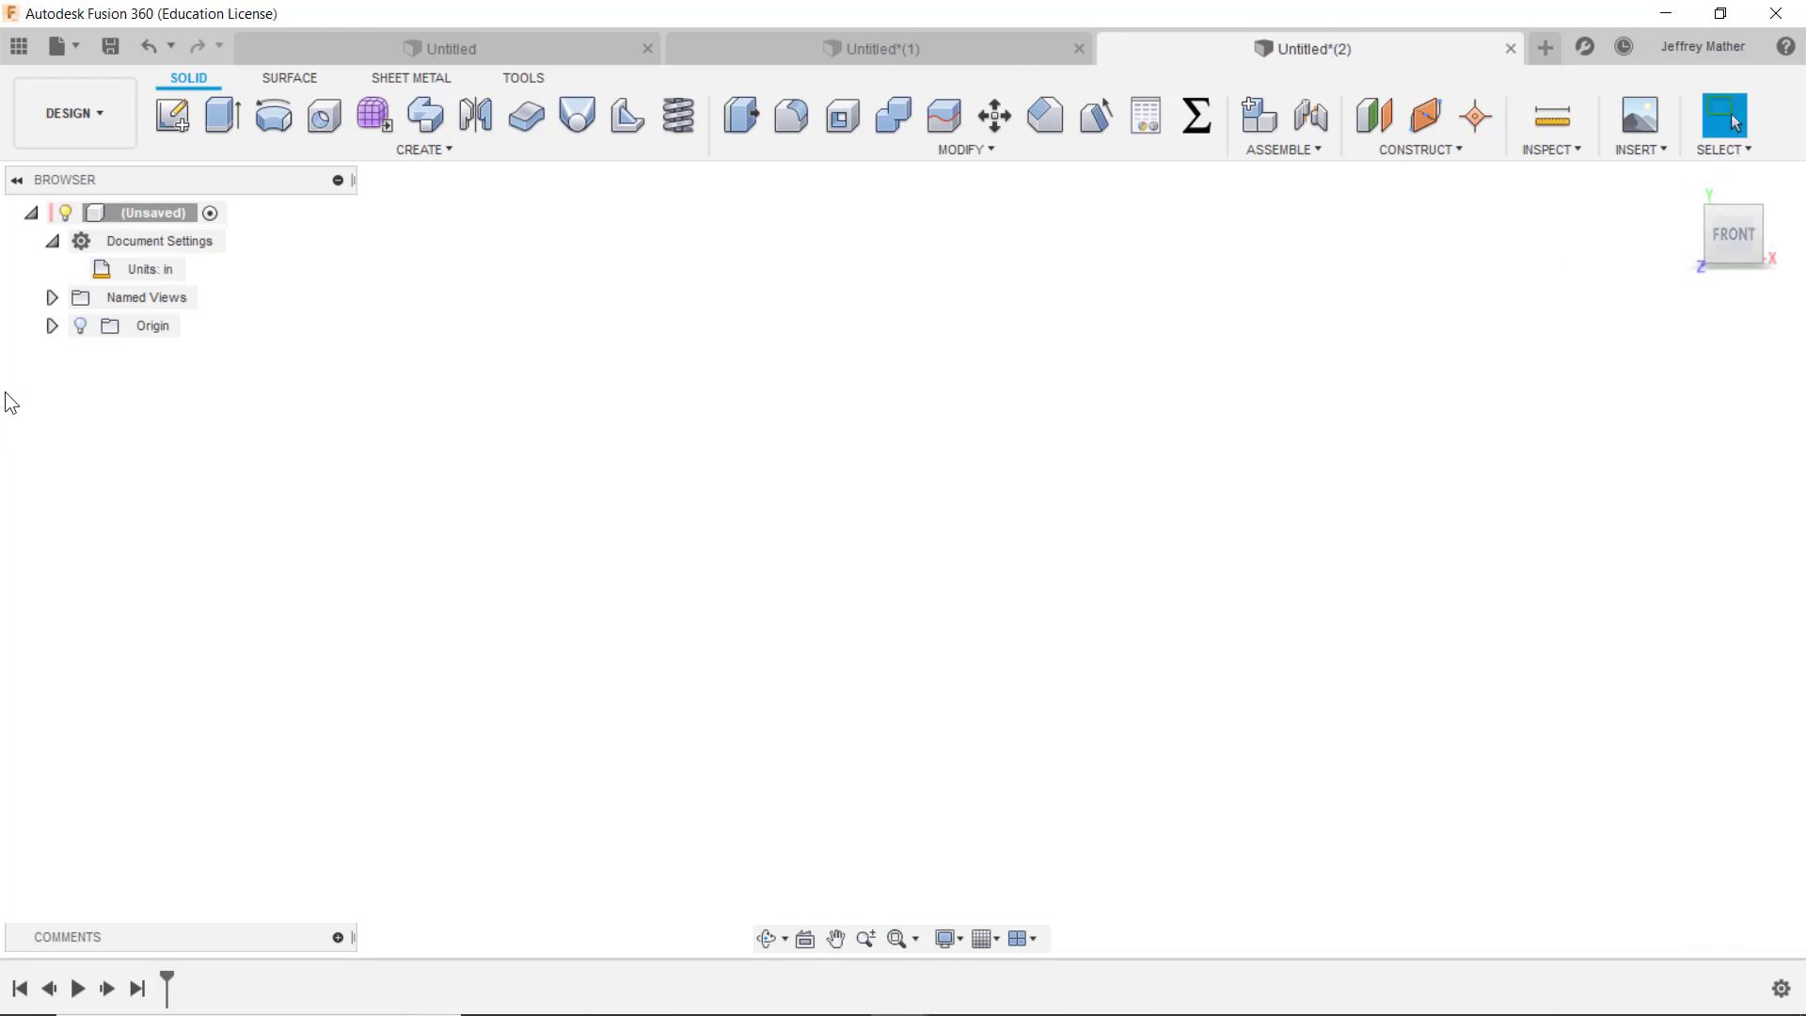
pyautogui.click(49, 325)
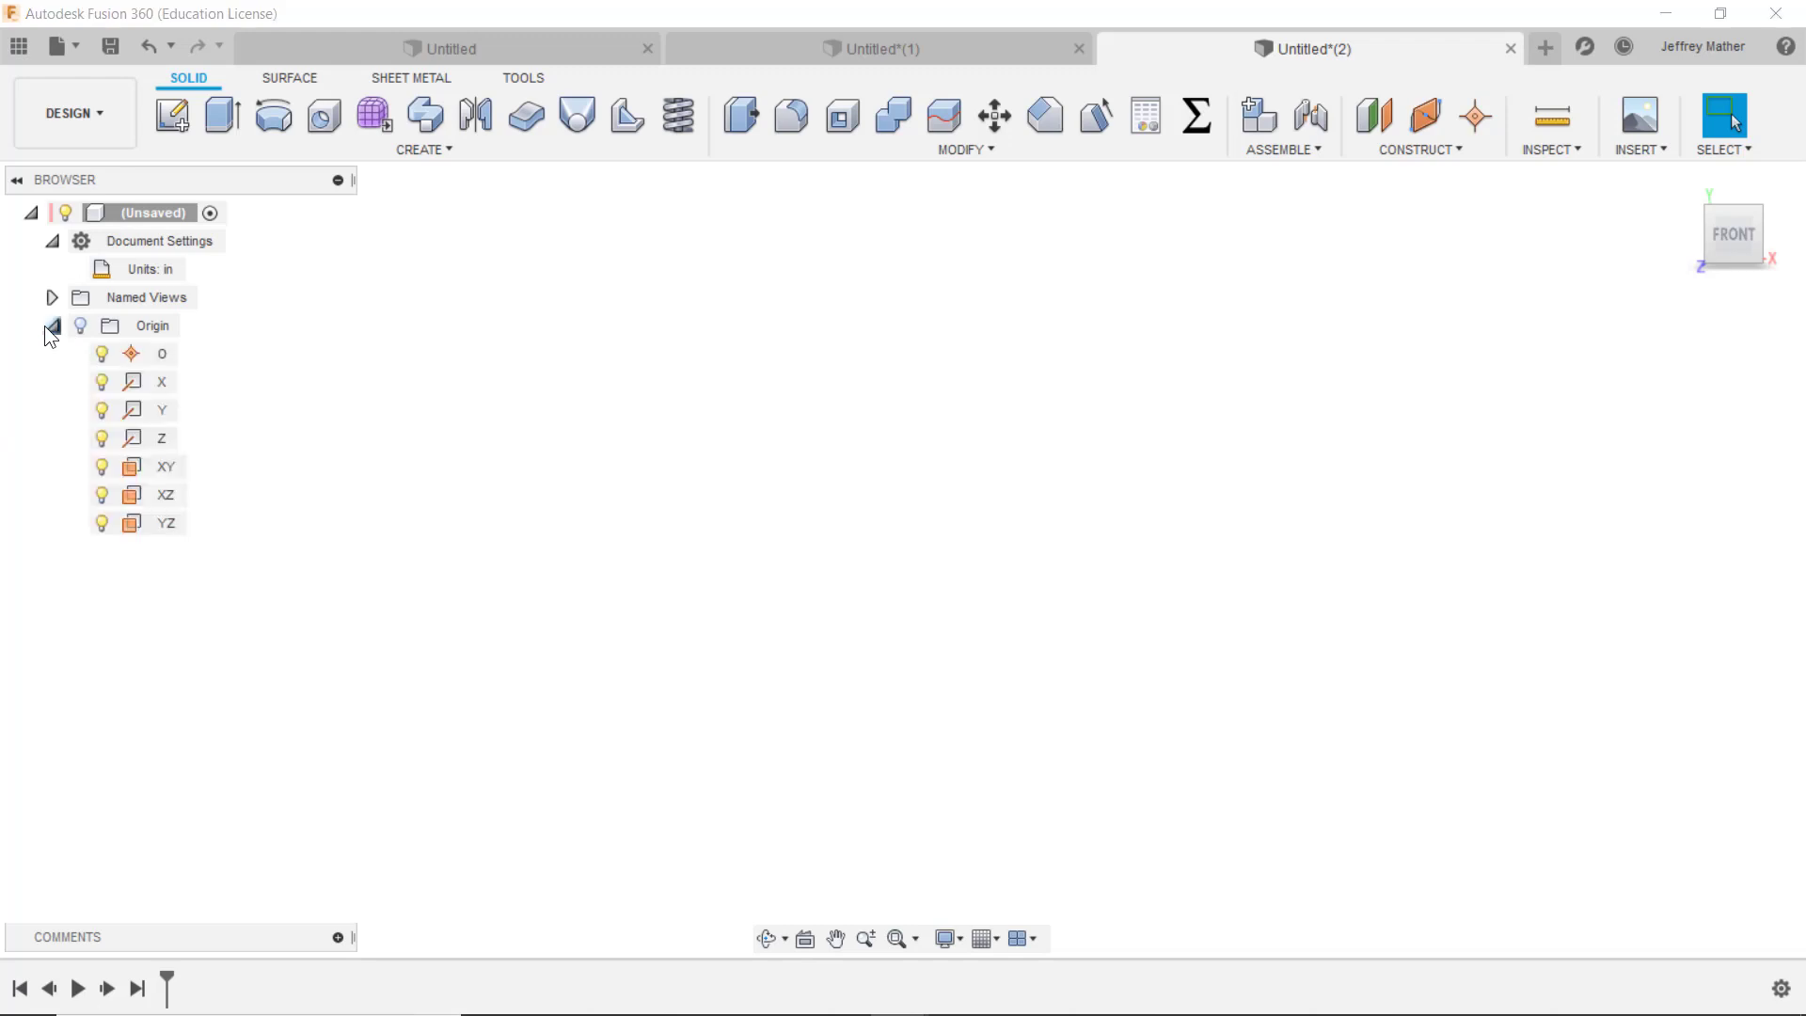
pyautogui.rightClick(164, 470)
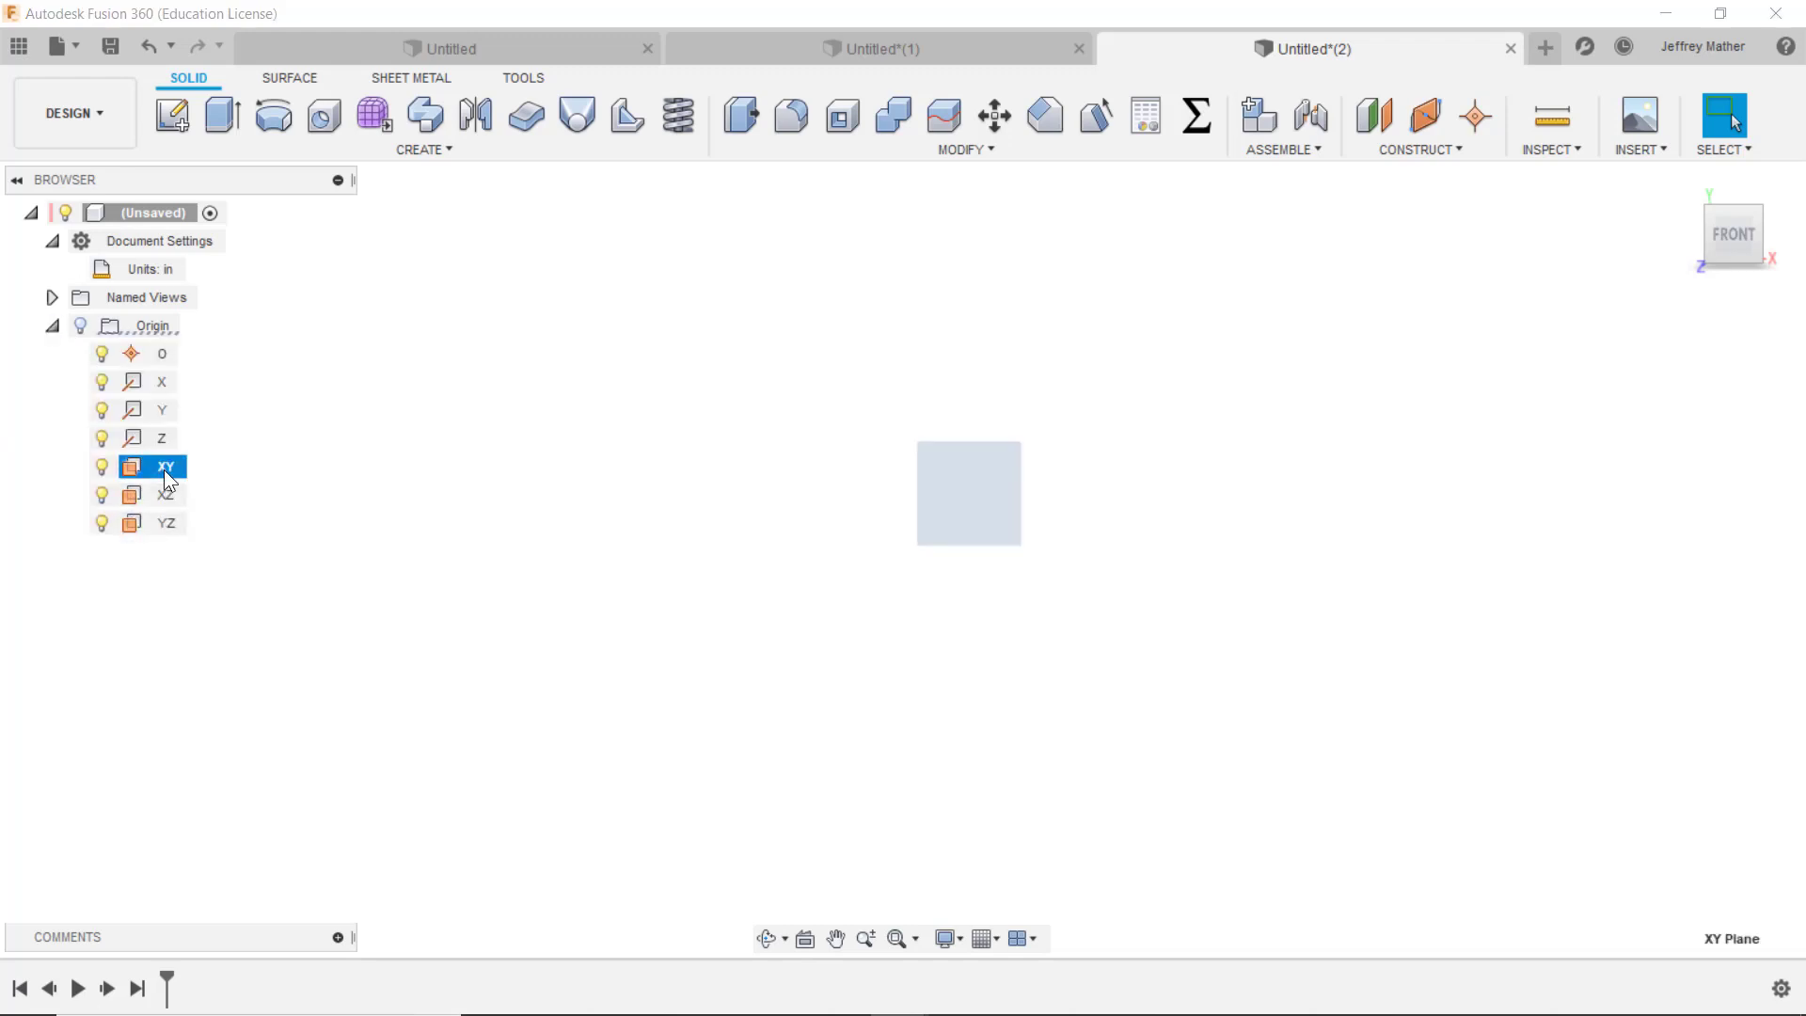
pyautogui.click(201, 516)
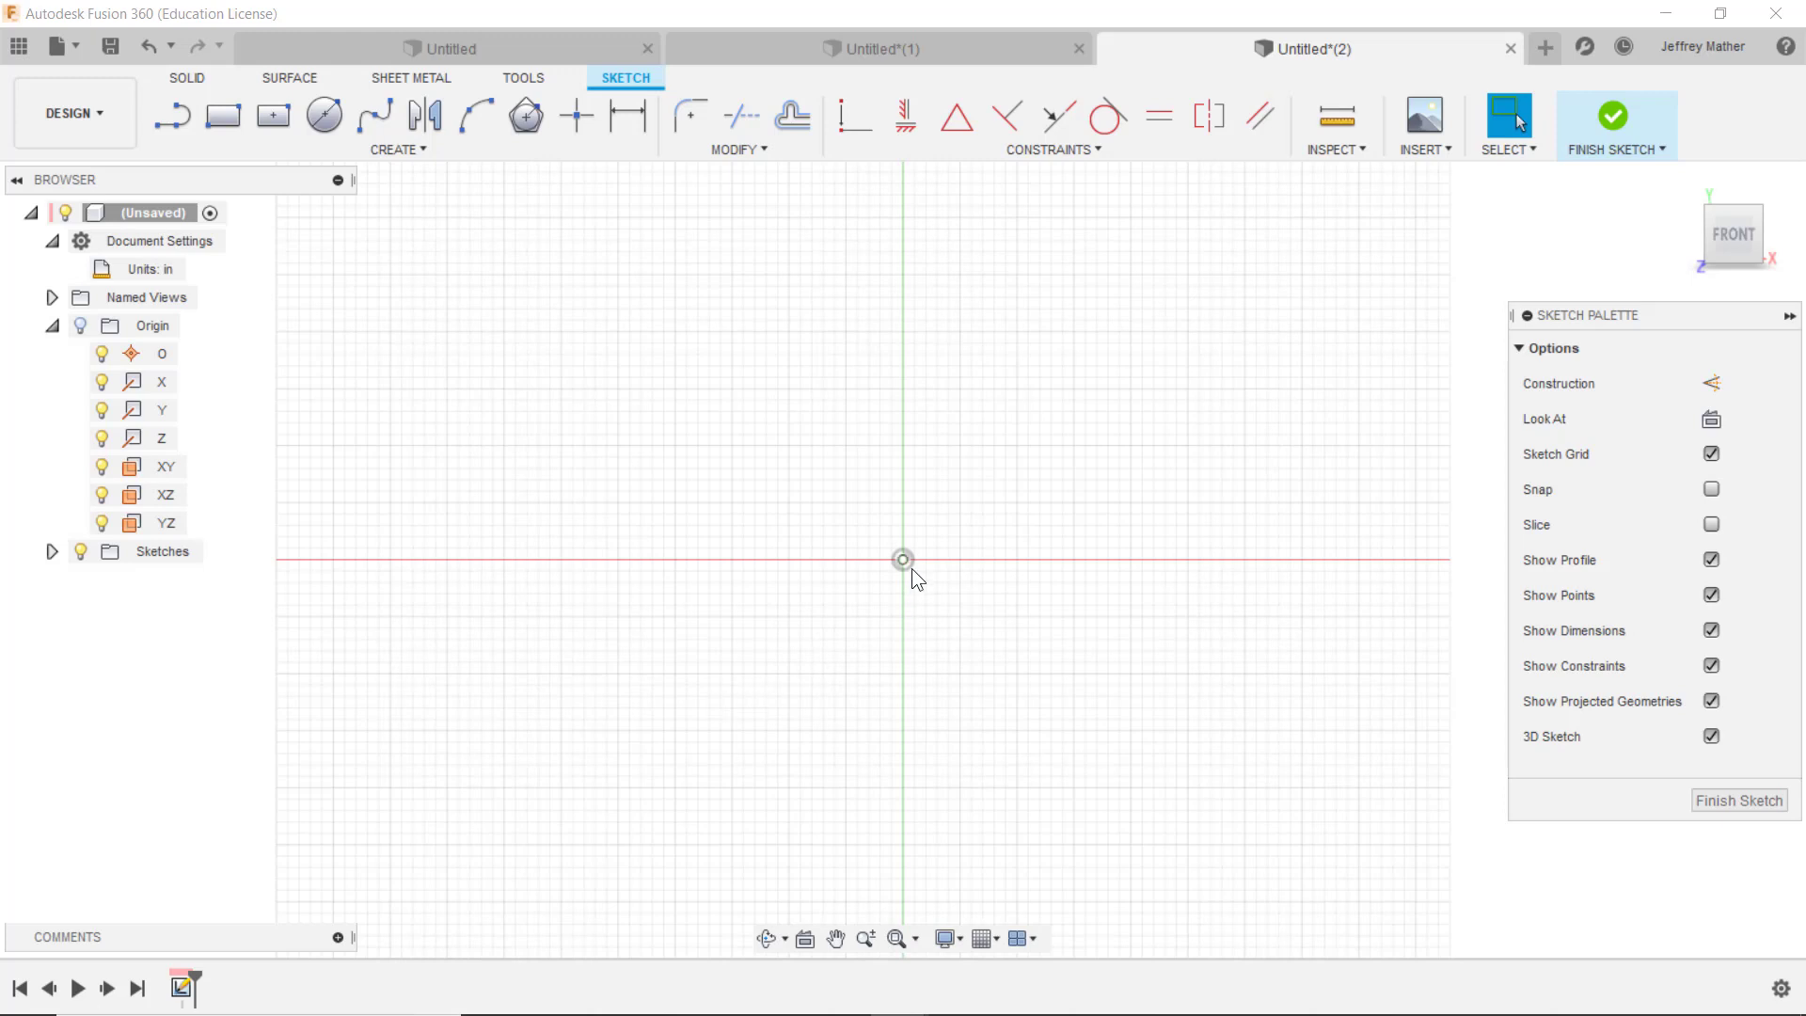
# Step: Draw a circle centred on the origin with a diameter of 0.314 in
pyautogui.click(324, 116)
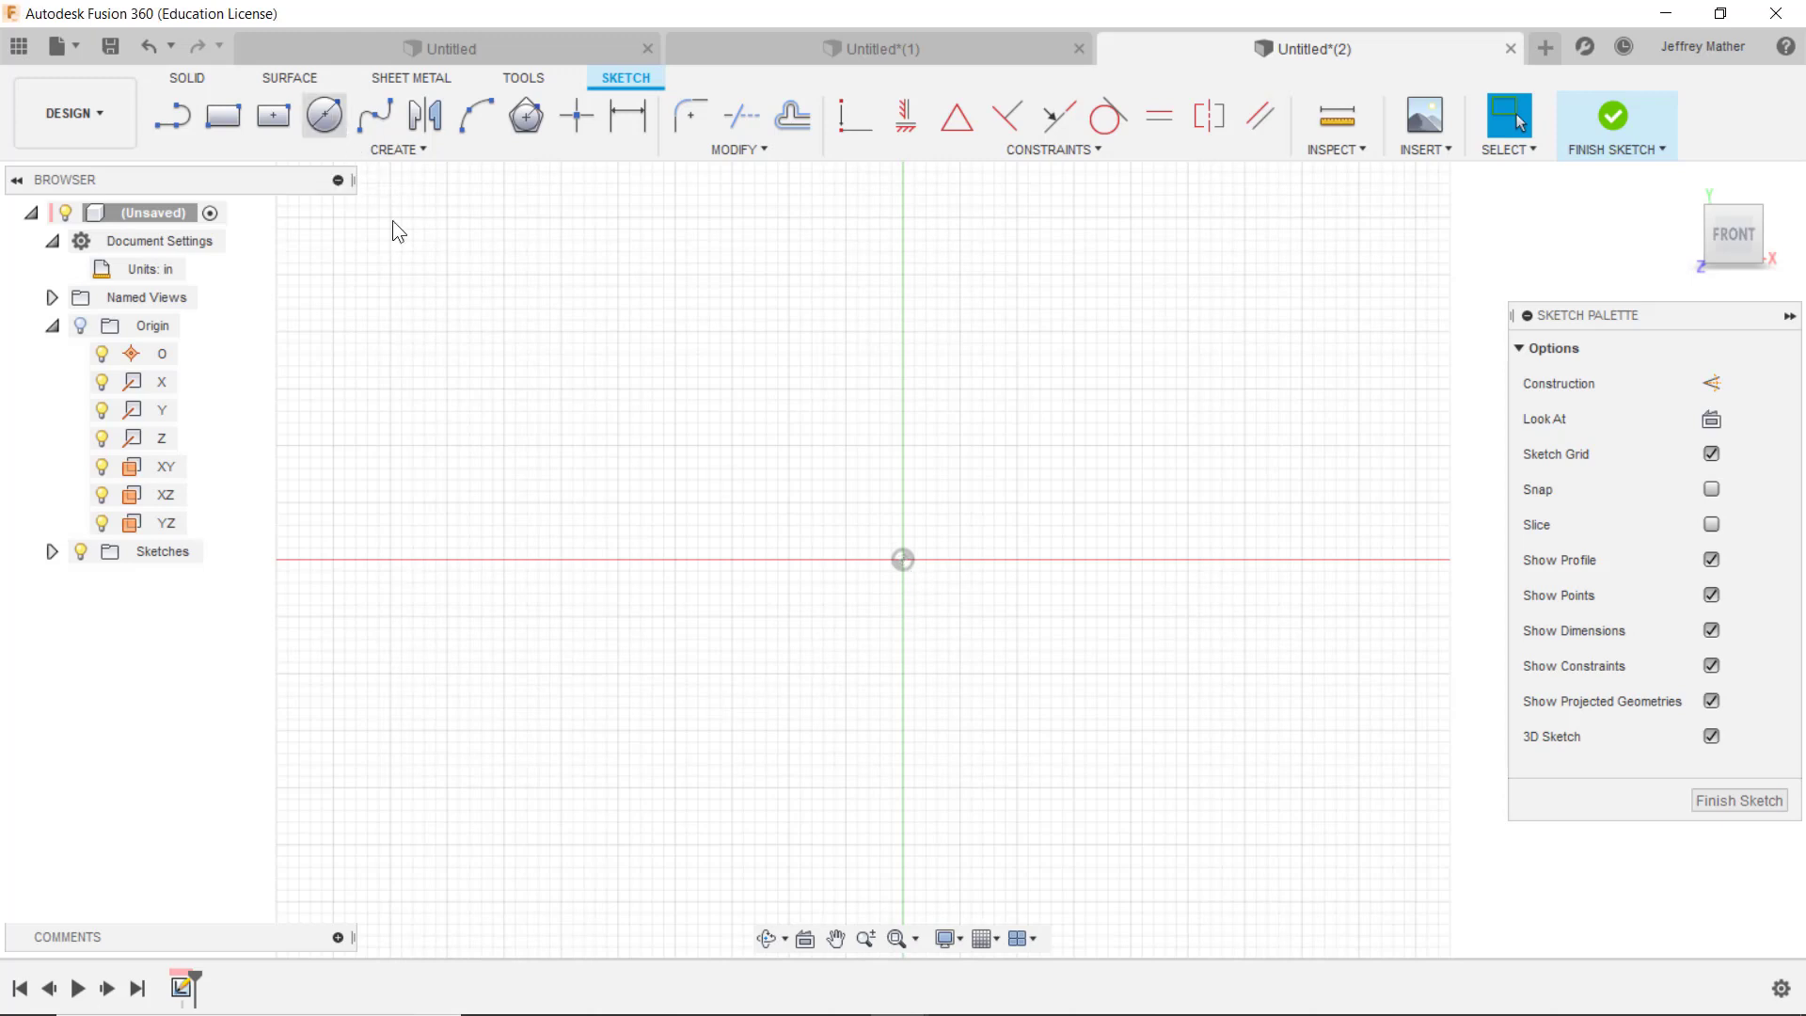
pyautogui.click(902, 560)
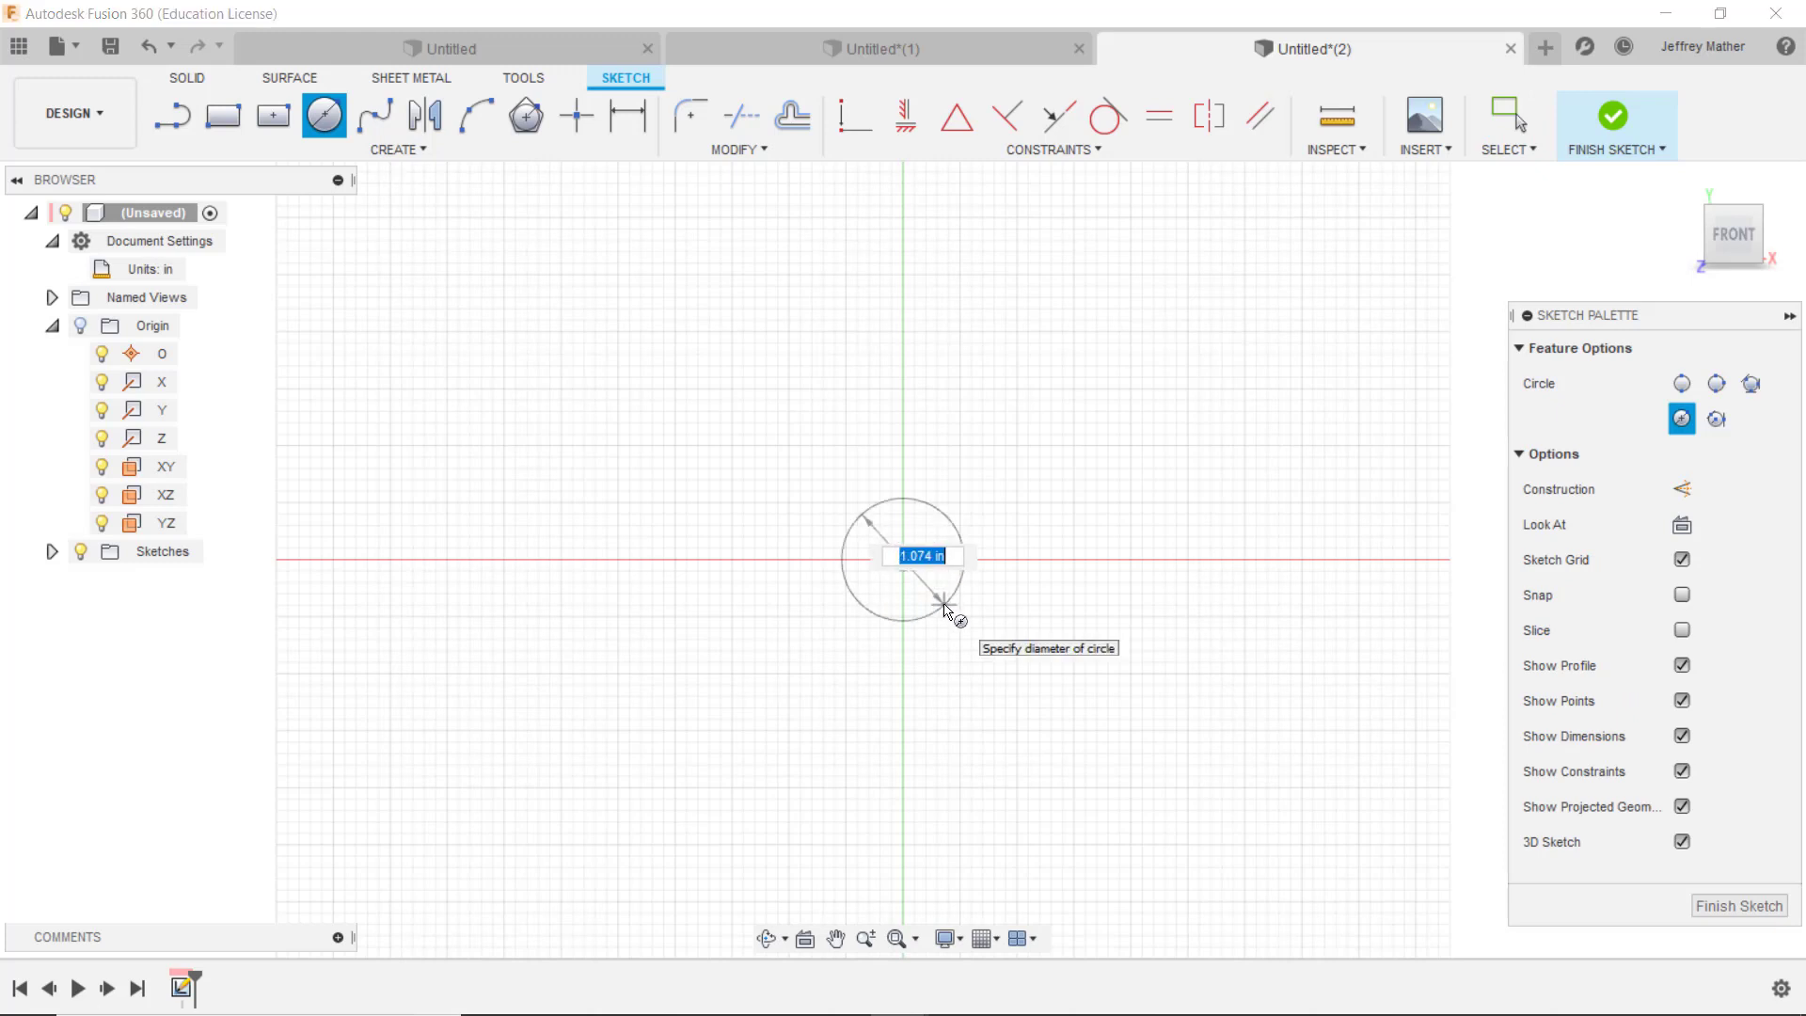
pyautogui.write('.314')
pyautogui.press('Return')
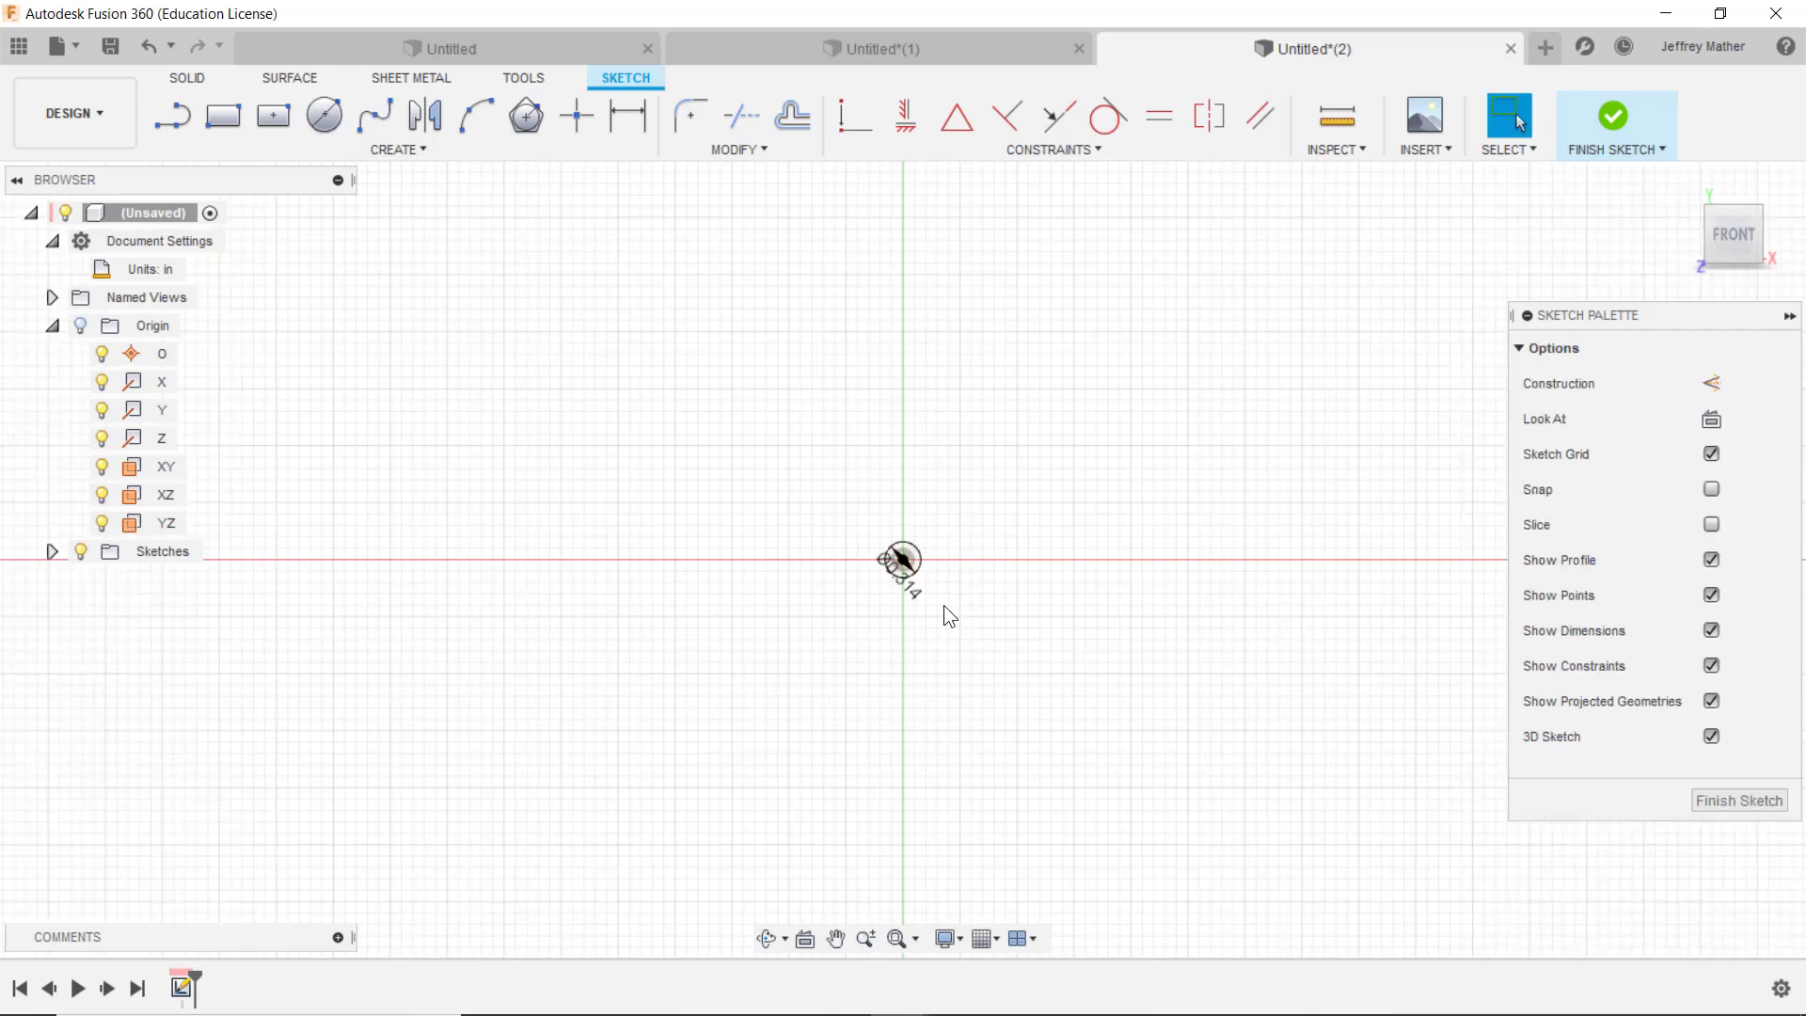
# Step: Reposition the circle's 0.314 diameter dimension outside the circle, above and to its right
pyautogui.scroll(3, 944, 605)
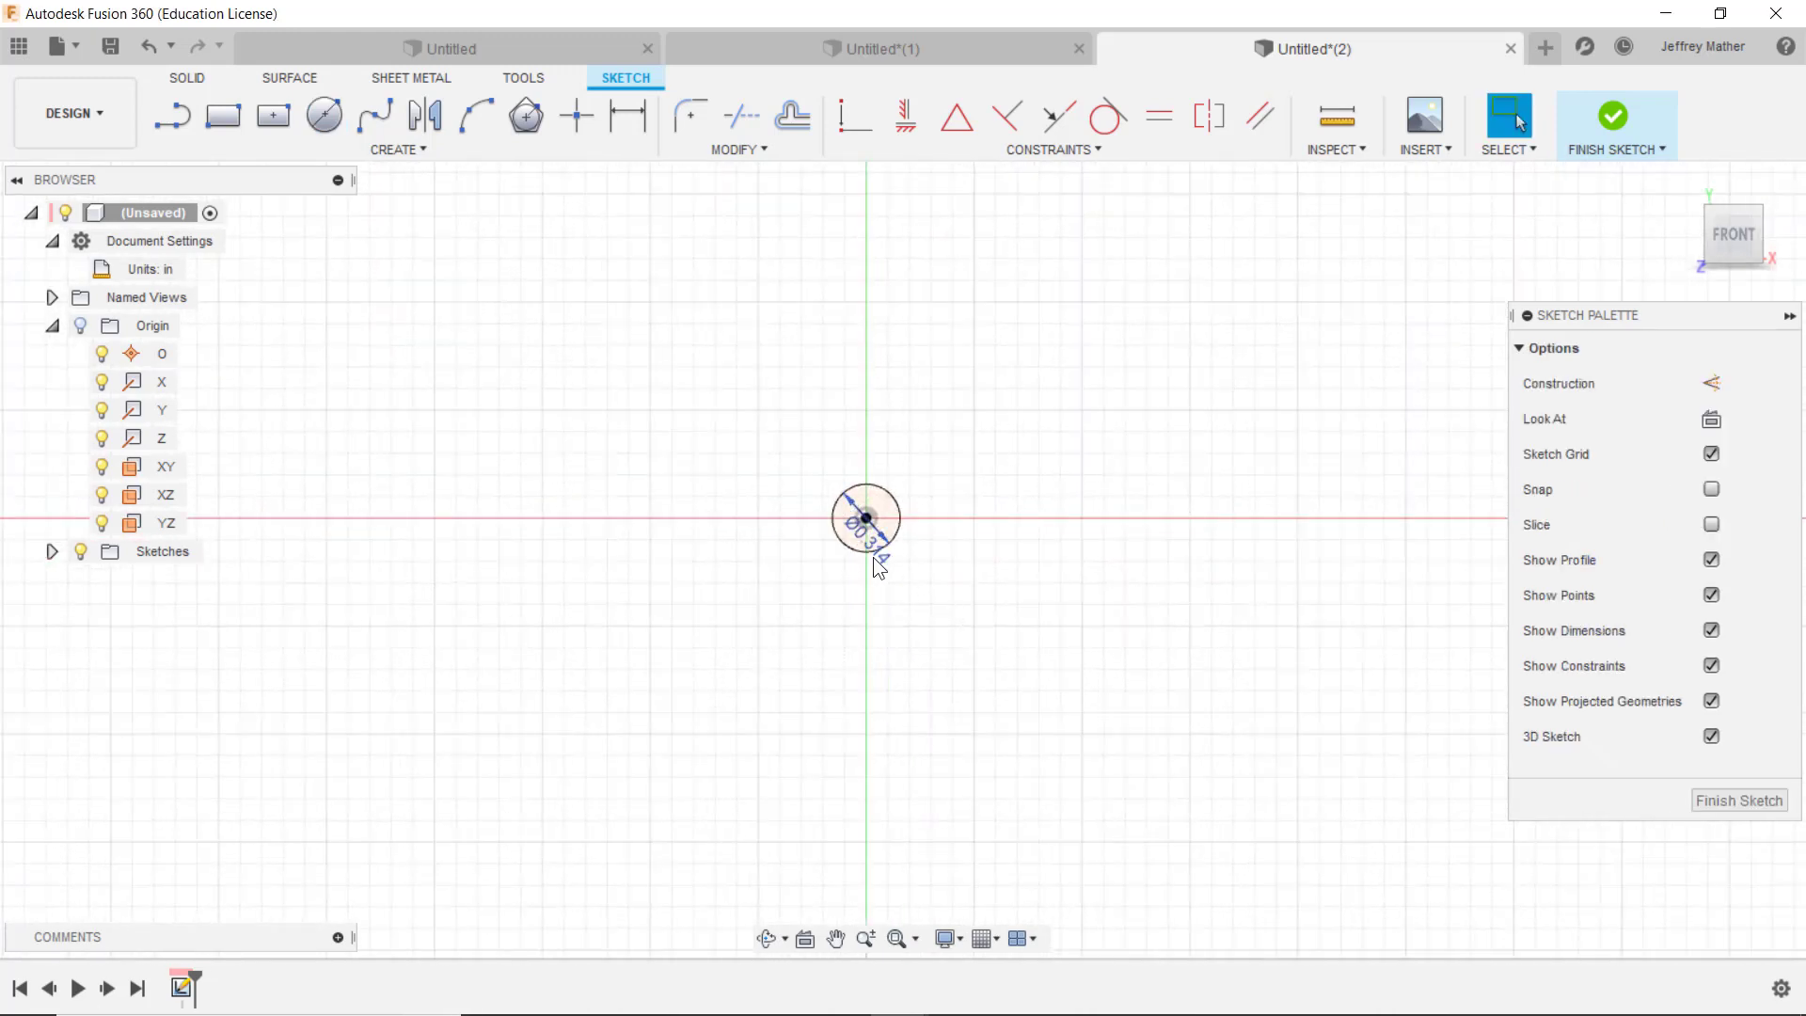
pyautogui.click(873, 545)
pyautogui.scroll(3, 856, 555)
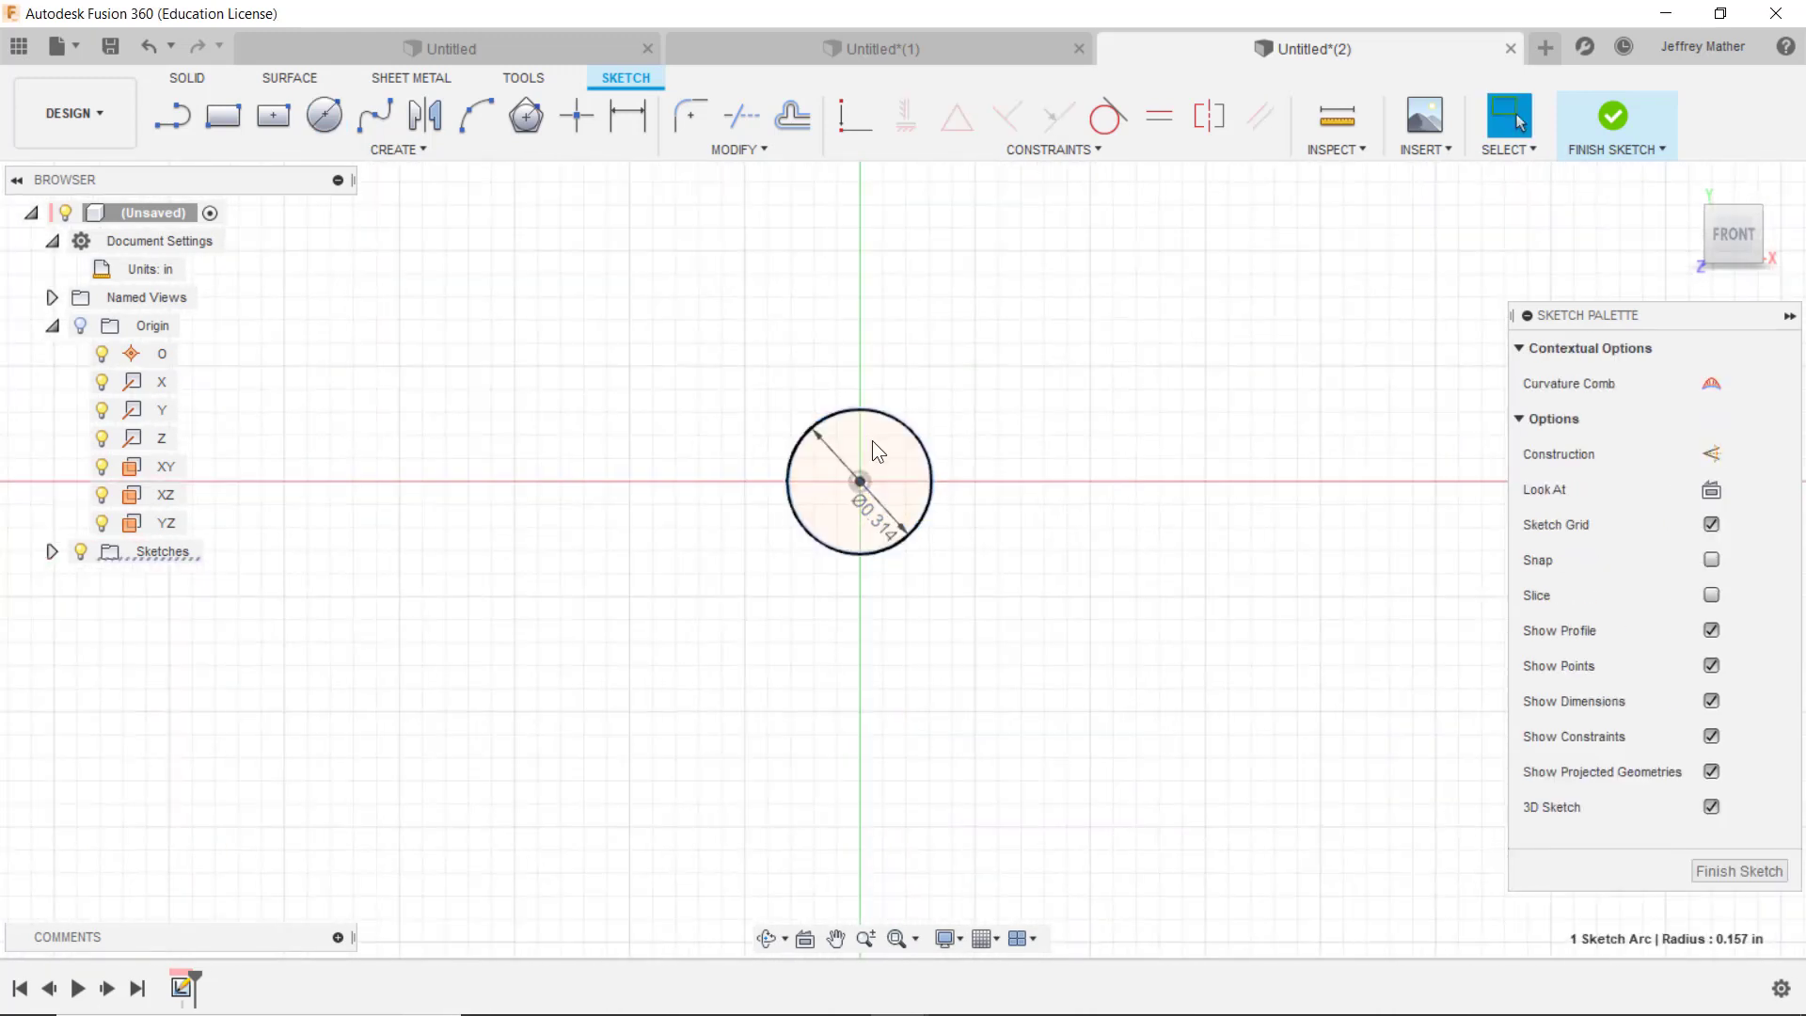
pyautogui.scroll(3, 867, 436)
pyautogui.moveTo(888, 589); pyautogui.dragTo(1020, 301)
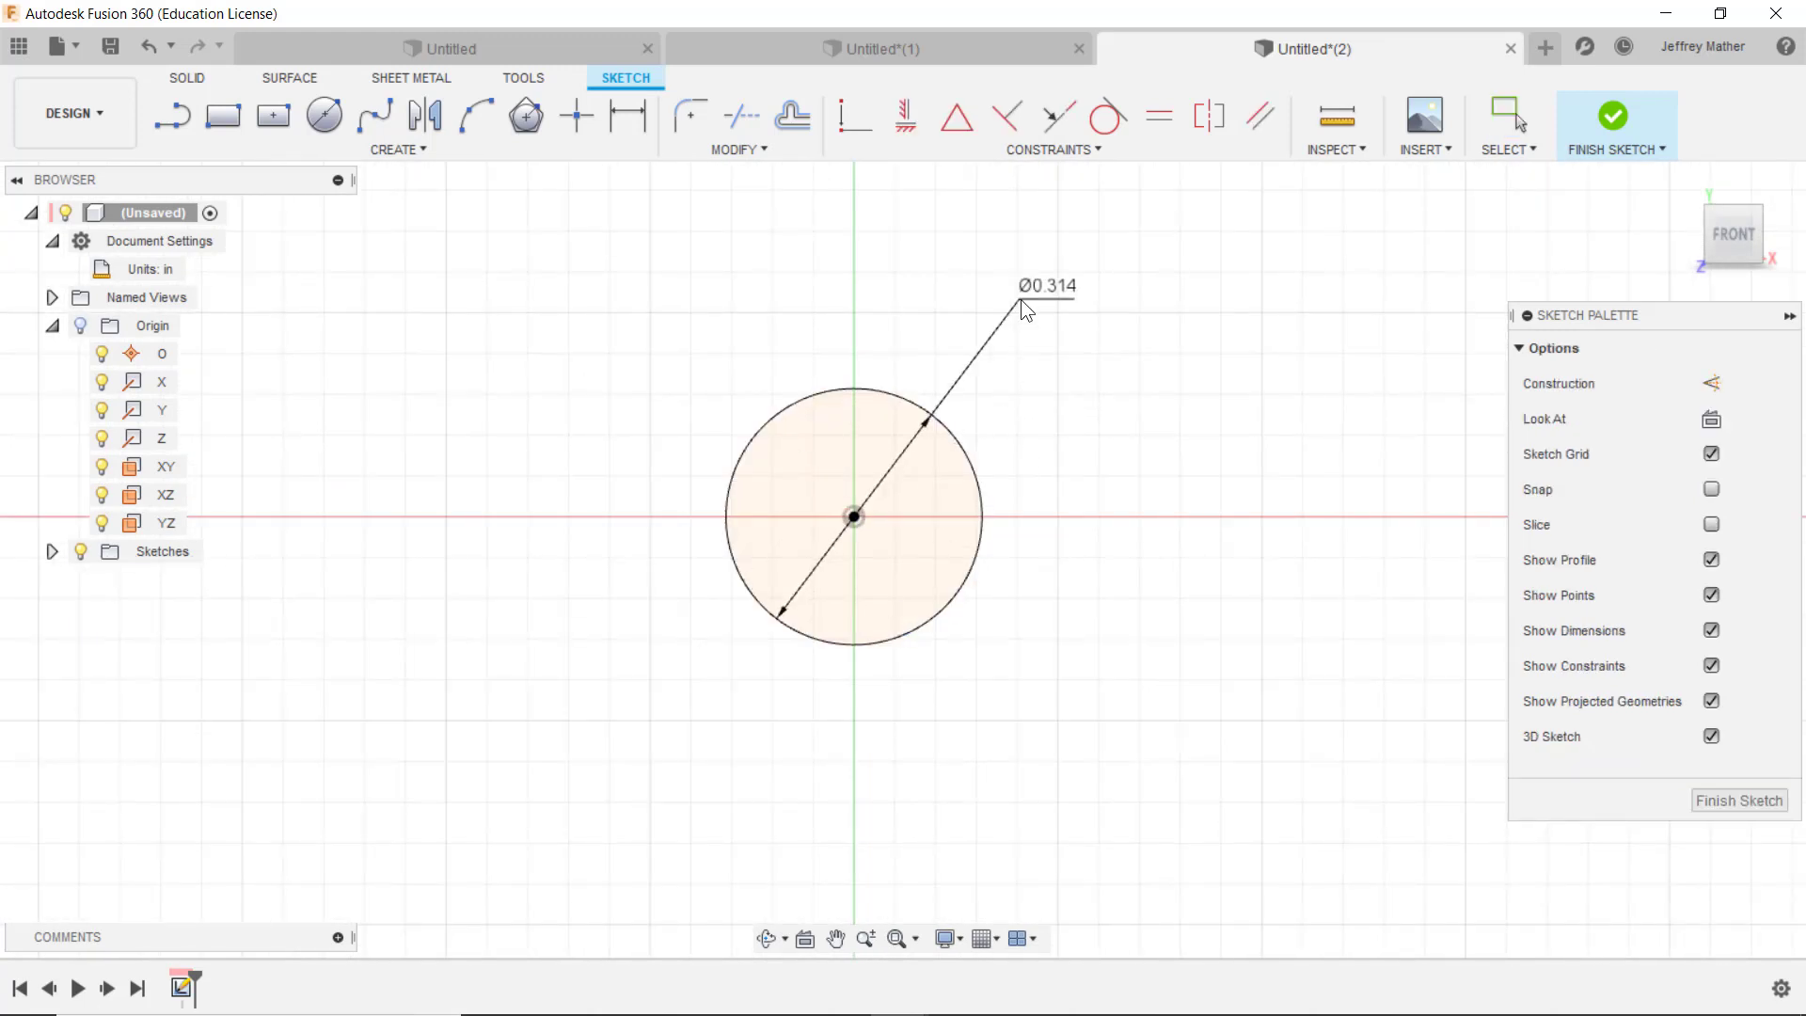
pyautogui.scroll(-2, 1081, 534)
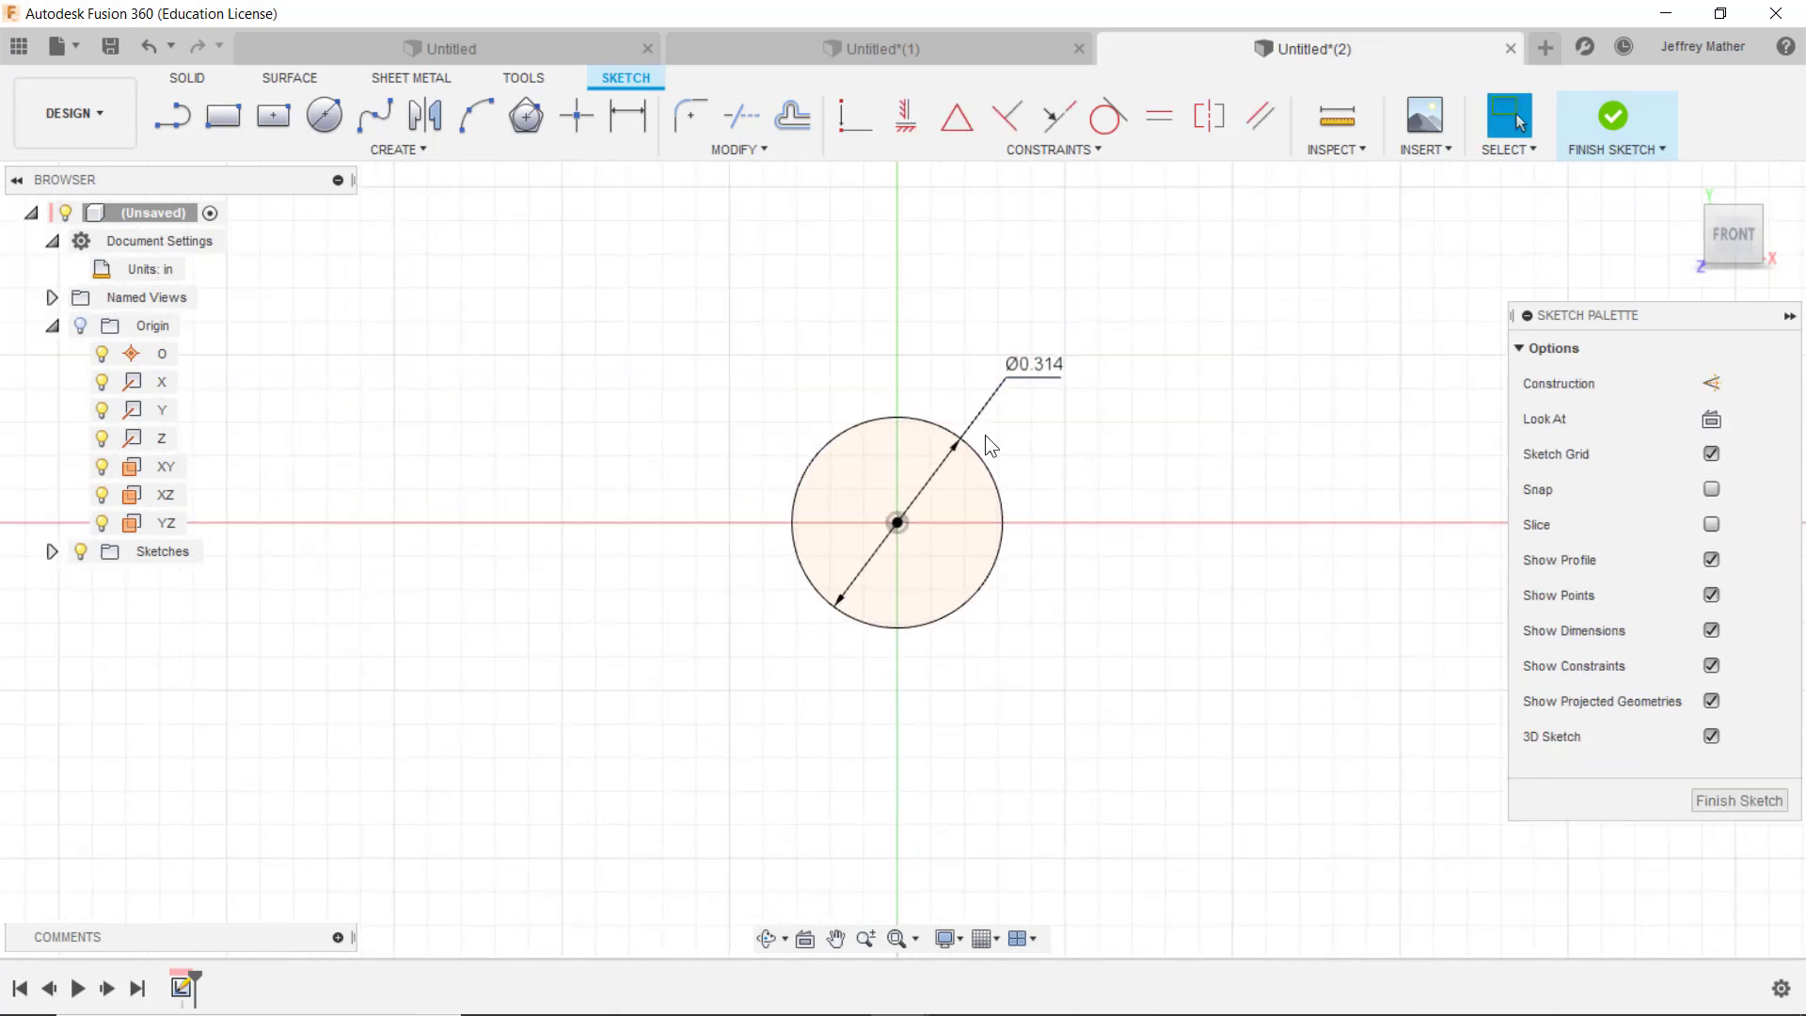
pyautogui.scroll(2, 946, 406)
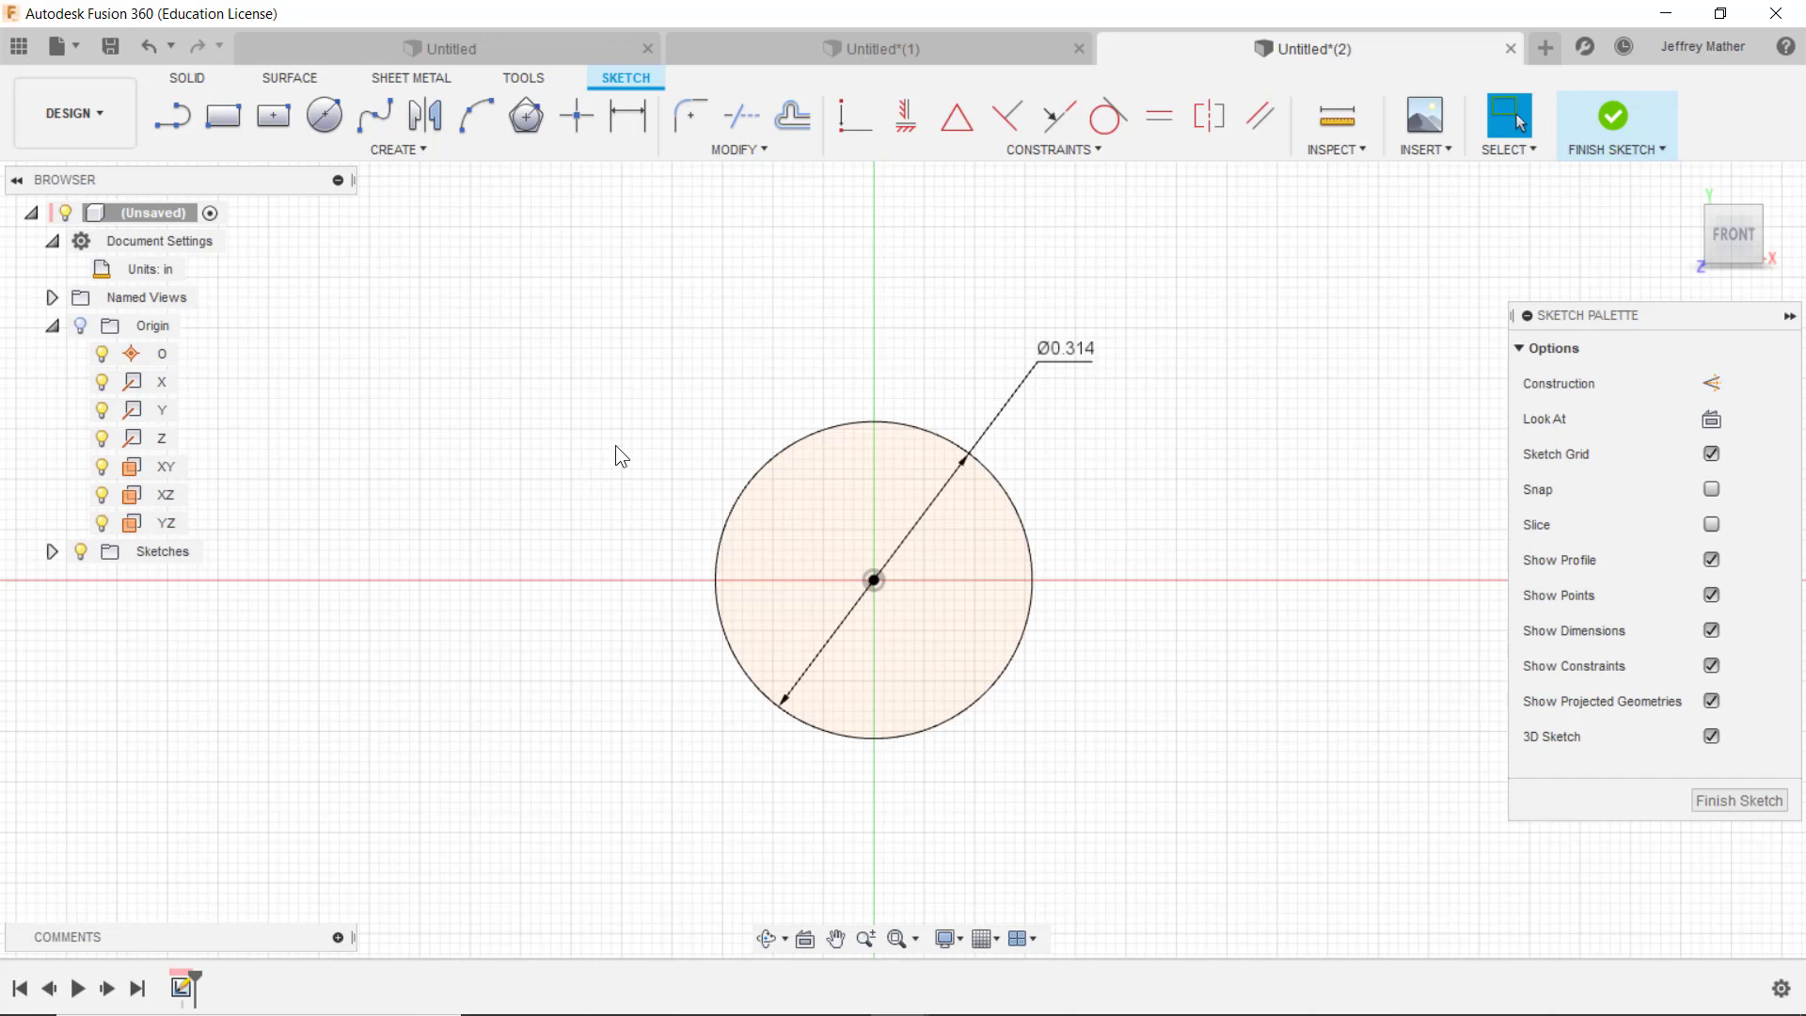
# Step: Draw a larger circle about 1.06 in in diameter, concentric with the 0.314 in circle at the origin
pyautogui.scroll(-5, 642, 419)
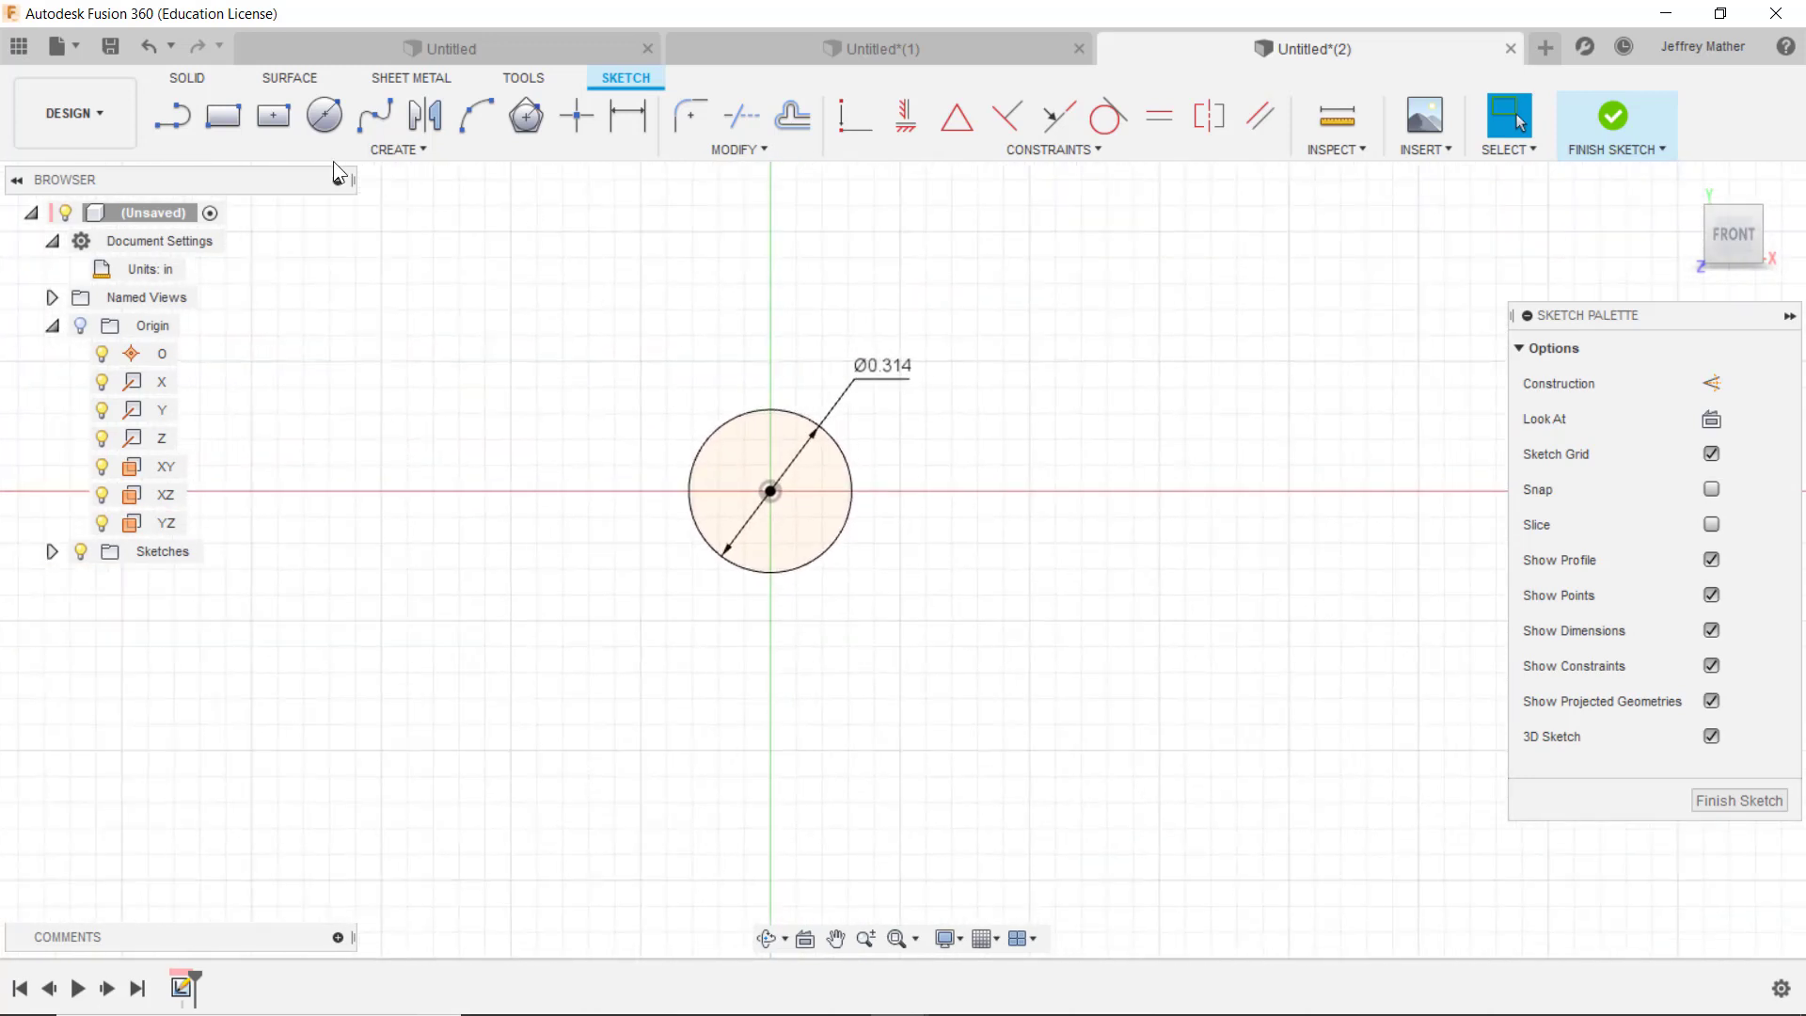
pyautogui.click(324, 116)
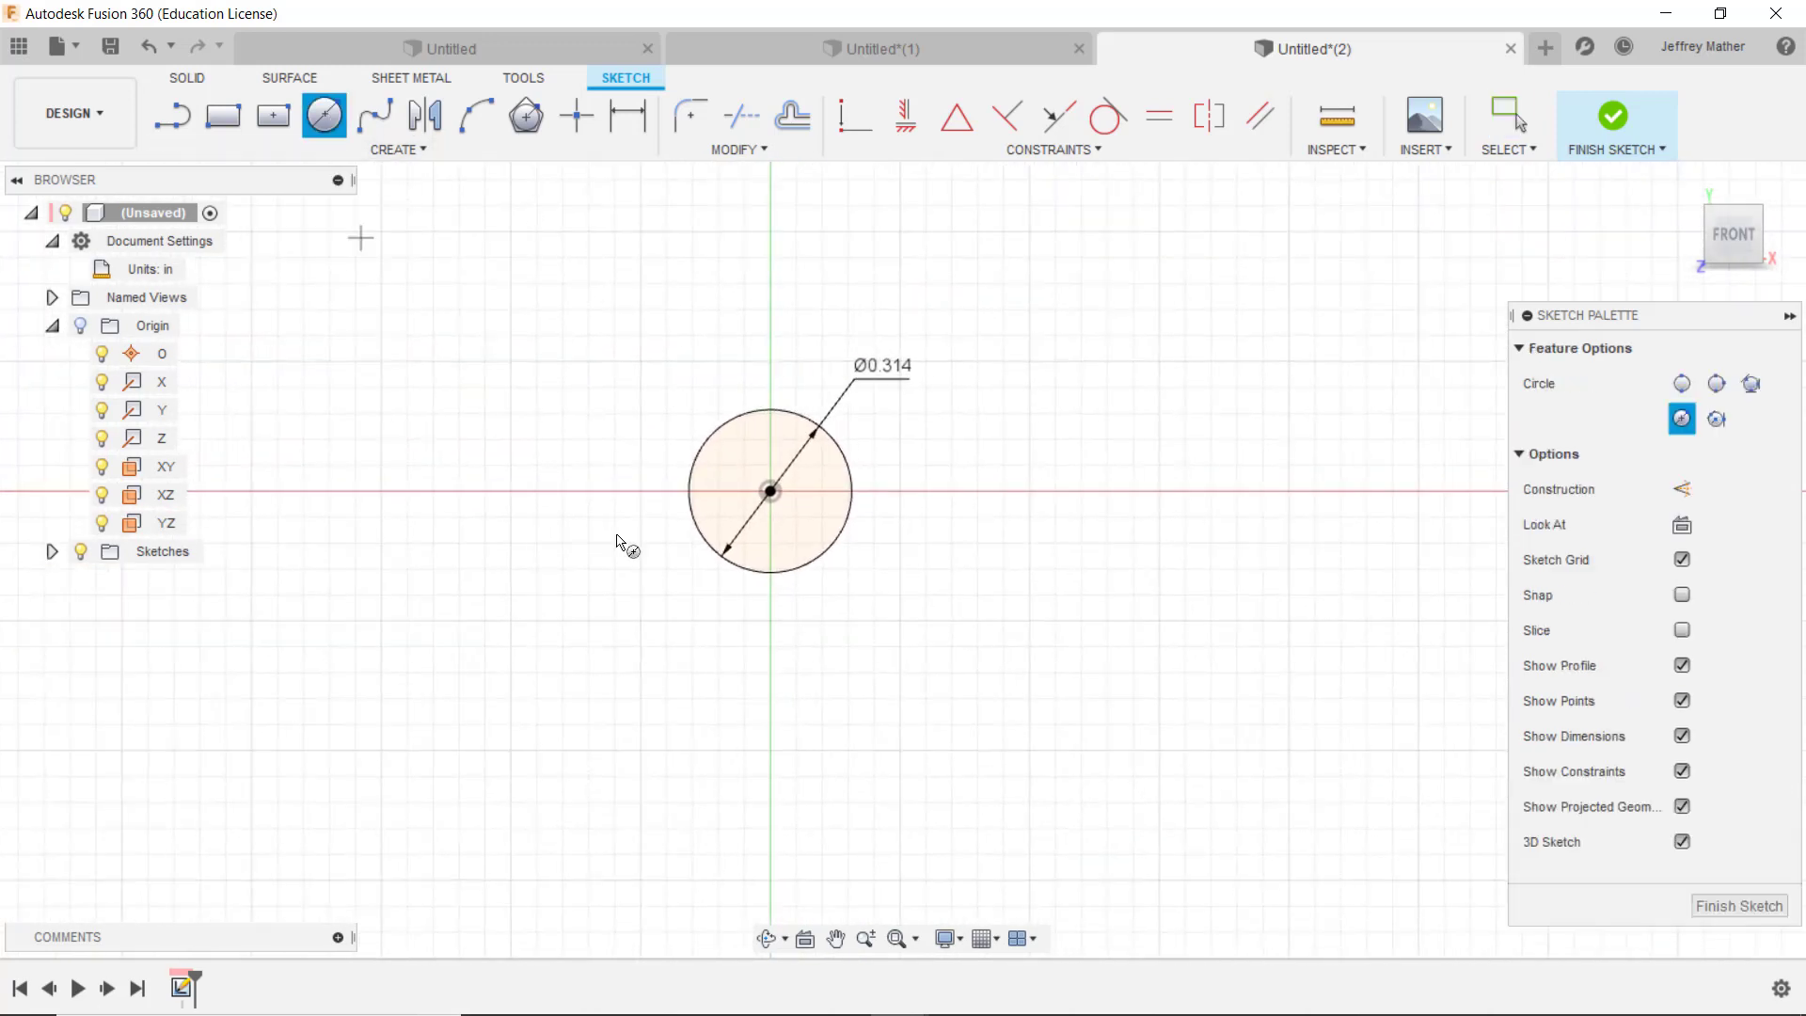
pyautogui.click(770, 491)
pyautogui.click(857, 753)
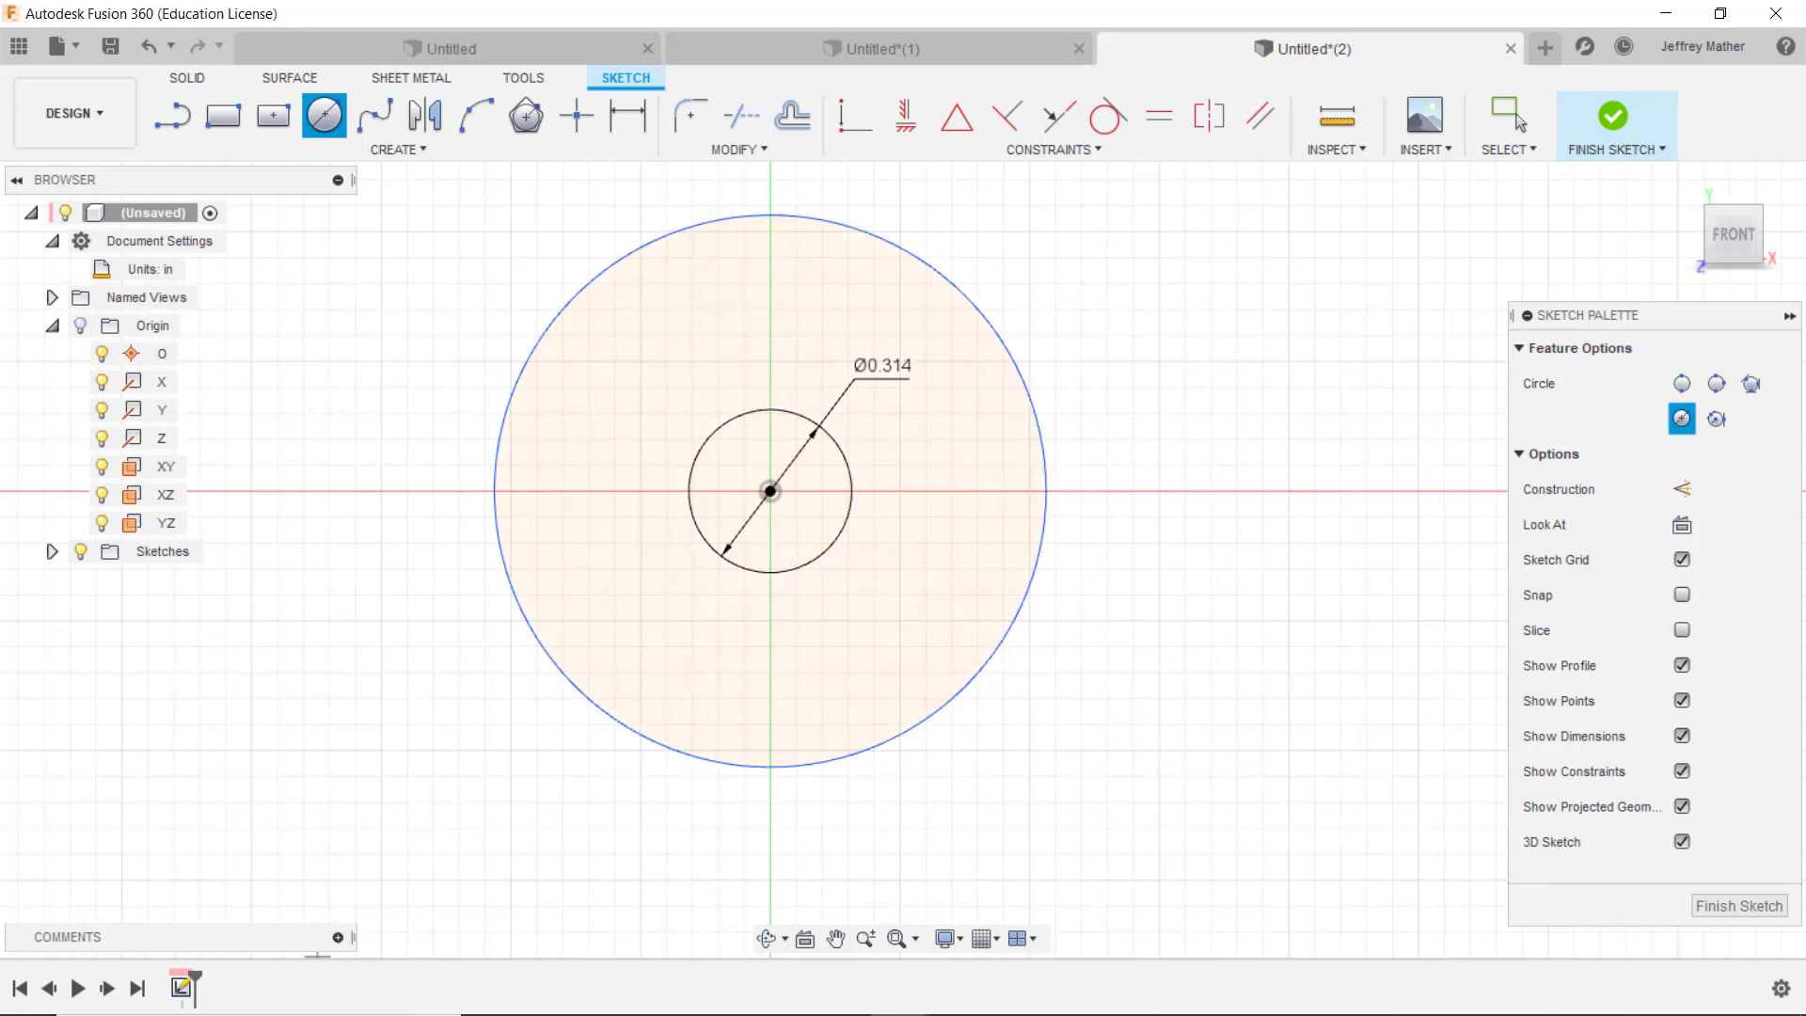
pyautogui.moveTo(671, 1014)
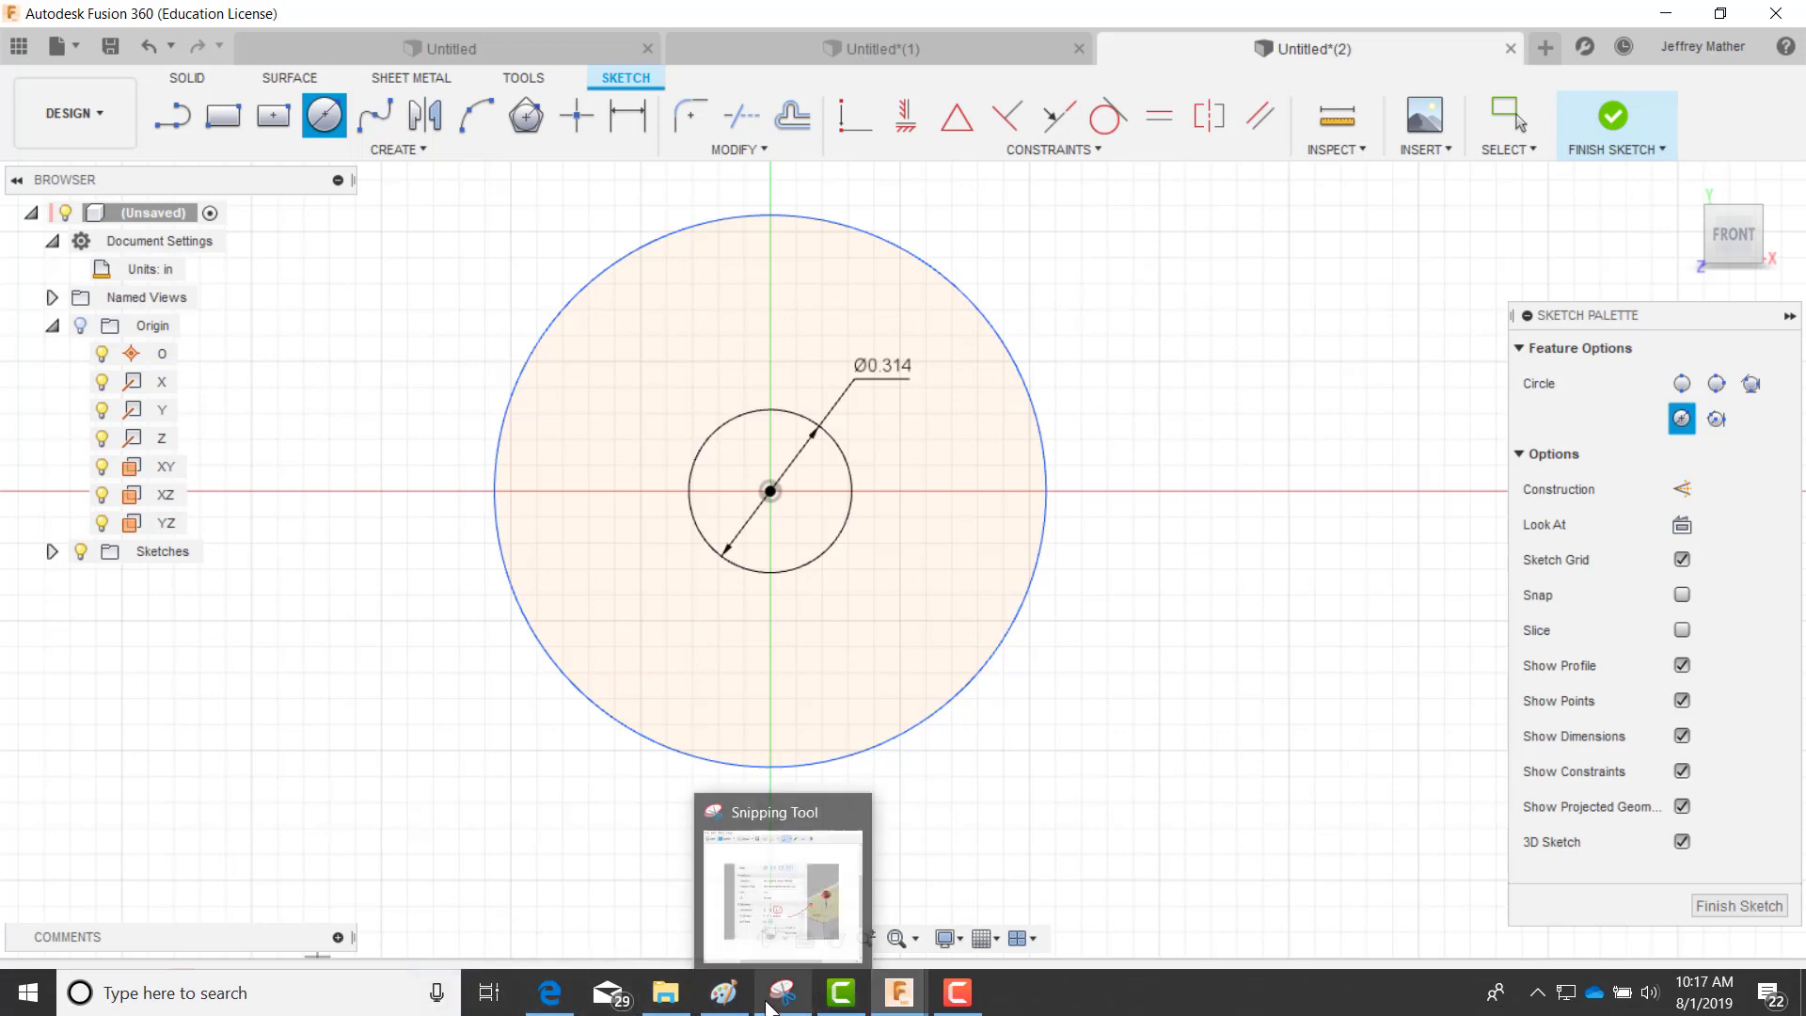
pyautogui.moveTo(733, 1006)
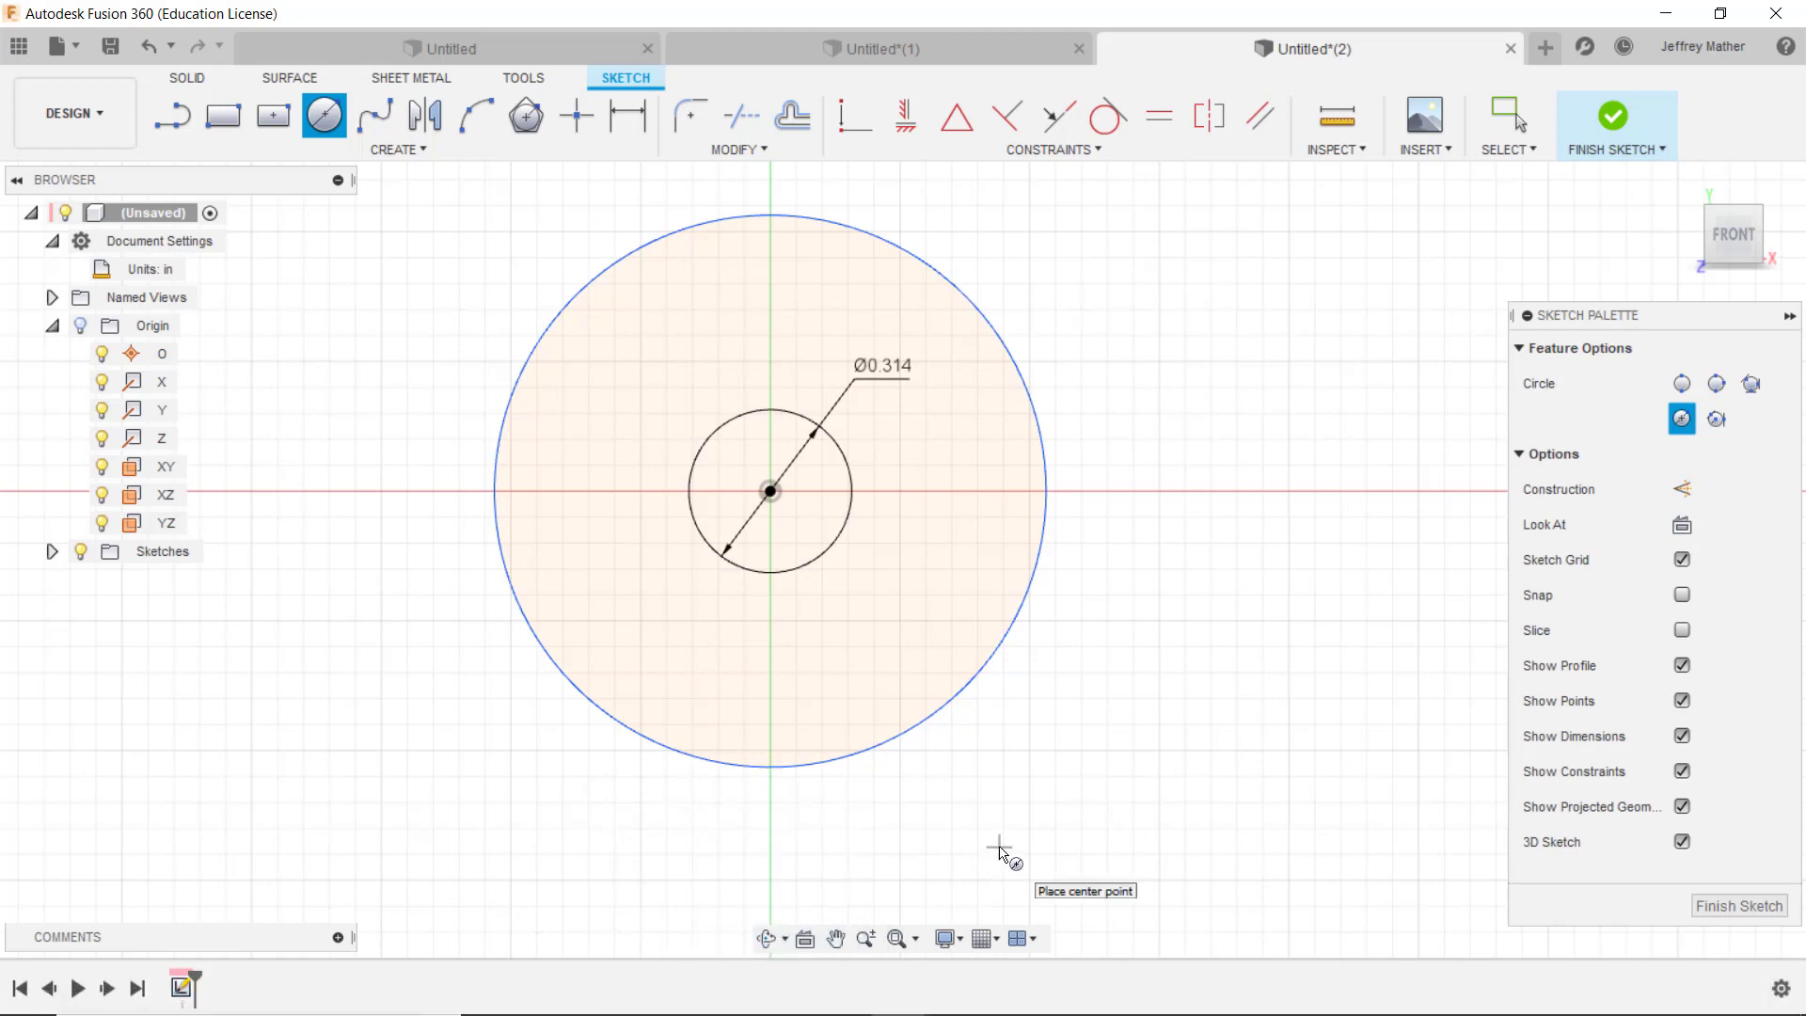
# Step: Dimension the outer circle as a radius of 0.41 in, placing the dimension below and to the right of the circle
pyautogui.scroll(-3, 979, 745)
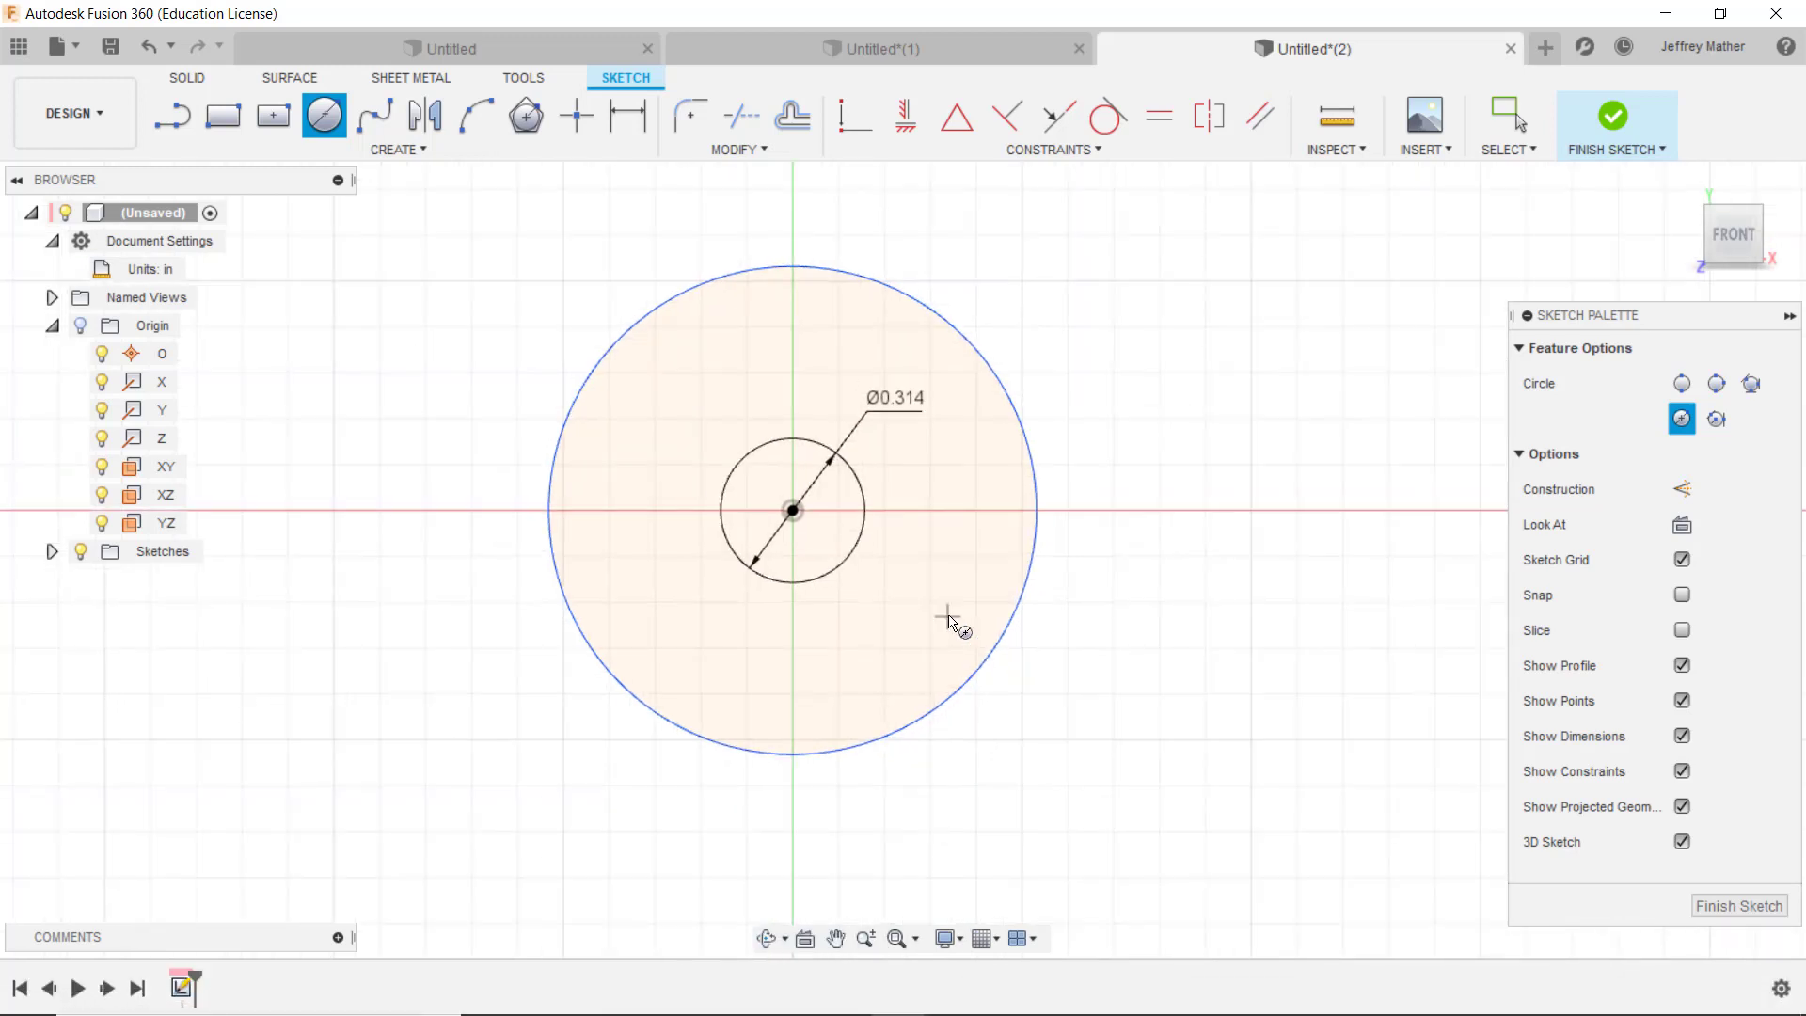
pyautogui.click(617, 125)
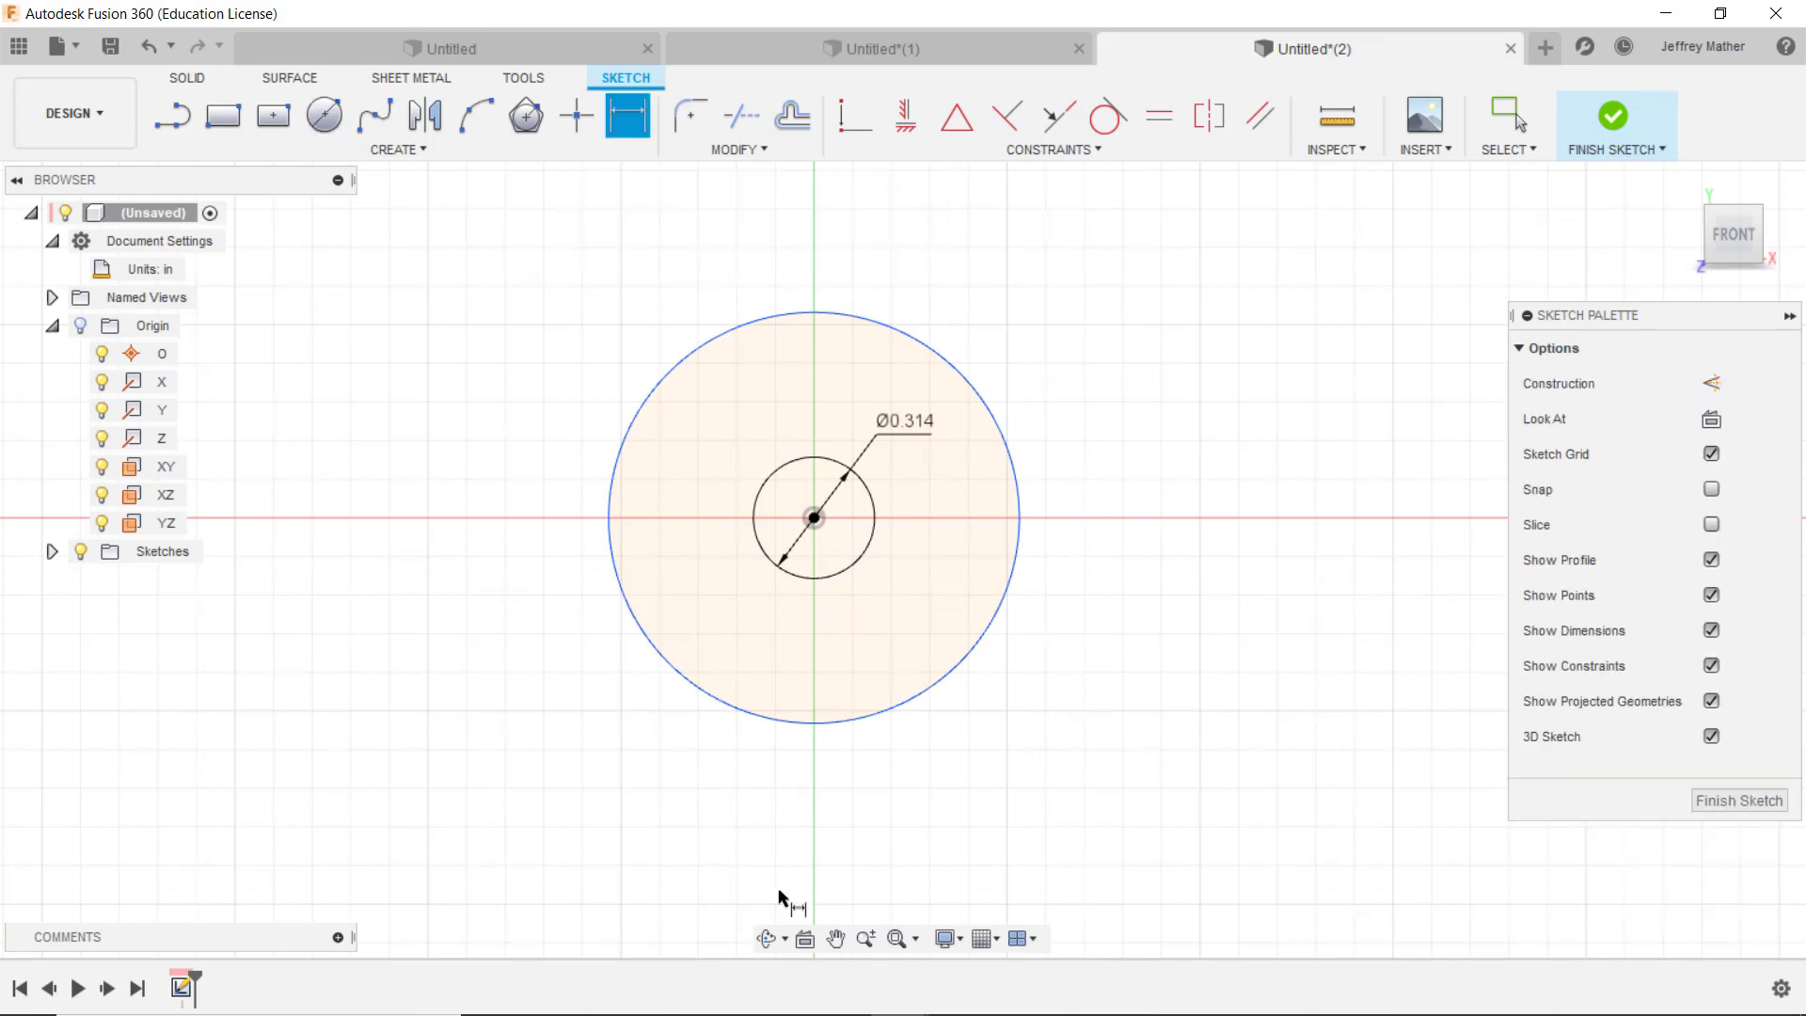
pyautogui.click(879, 722)
pyautogui.rightClick(929, 768)
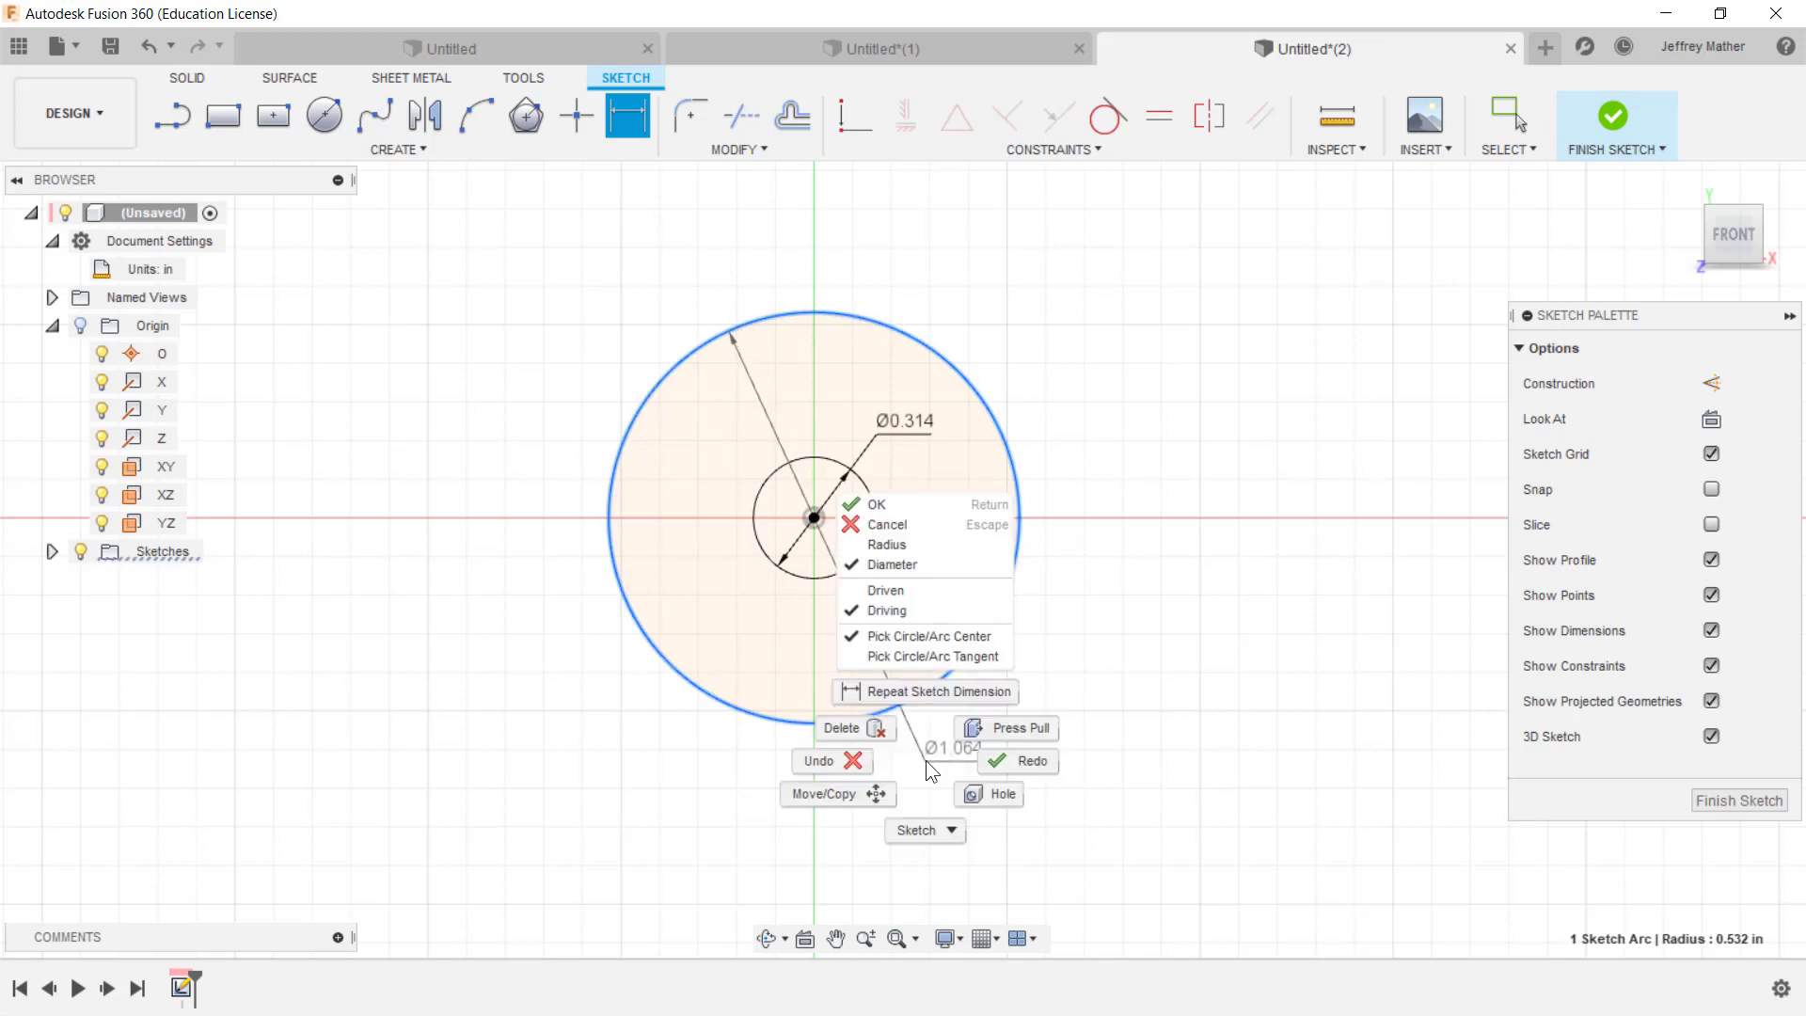
pyautogui.click(905, 545)
pyautogui.click(940, 758)
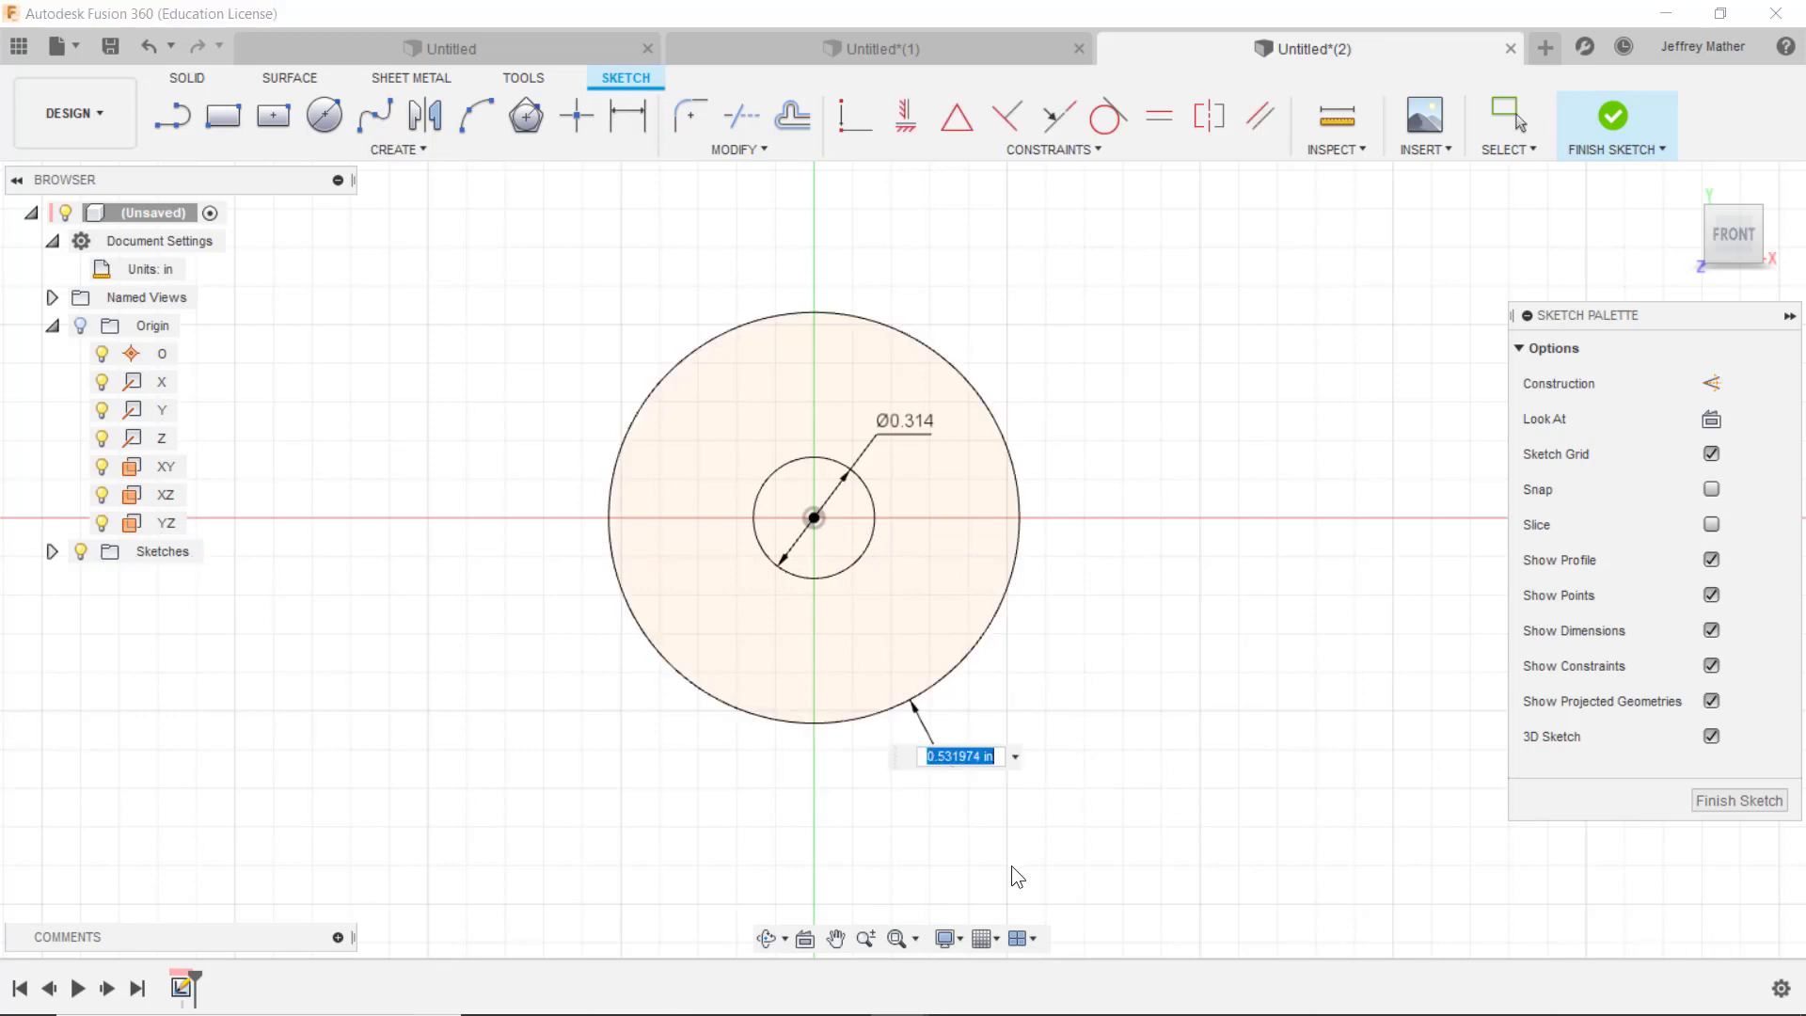
pyautogui.write('.41')
pyautogui.press('Return')
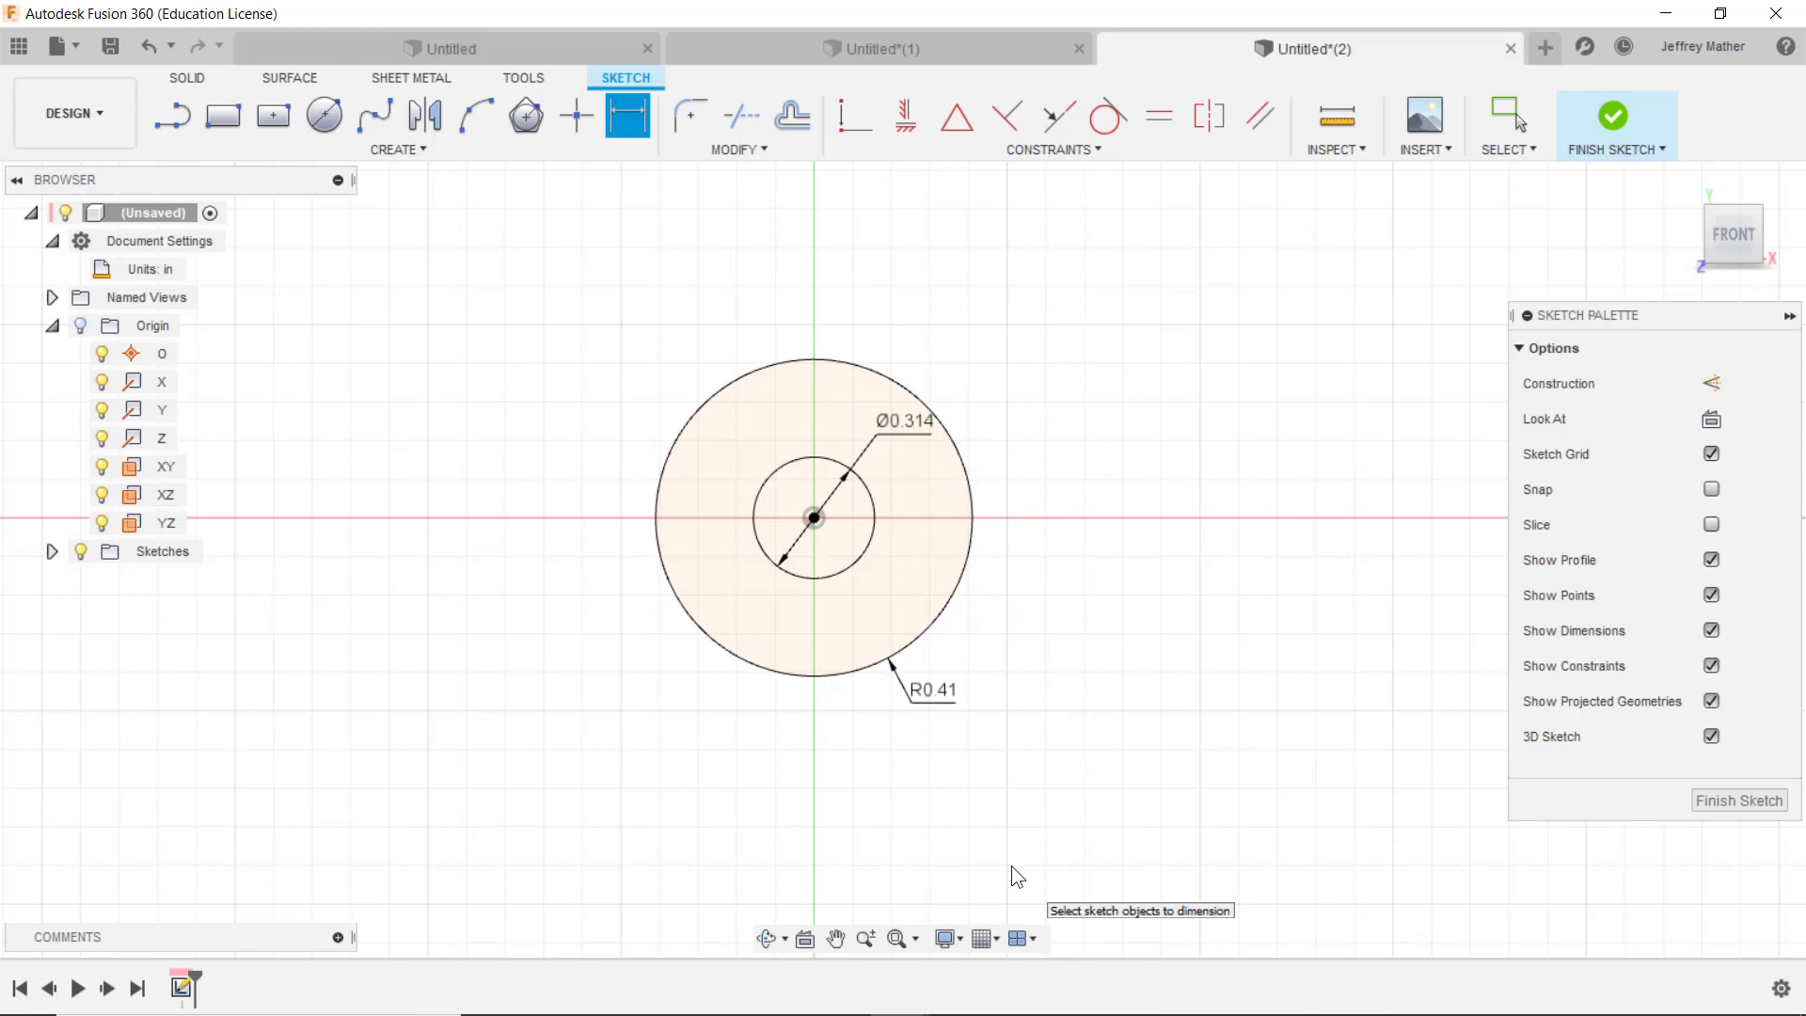
pyautogui.press('Escape')
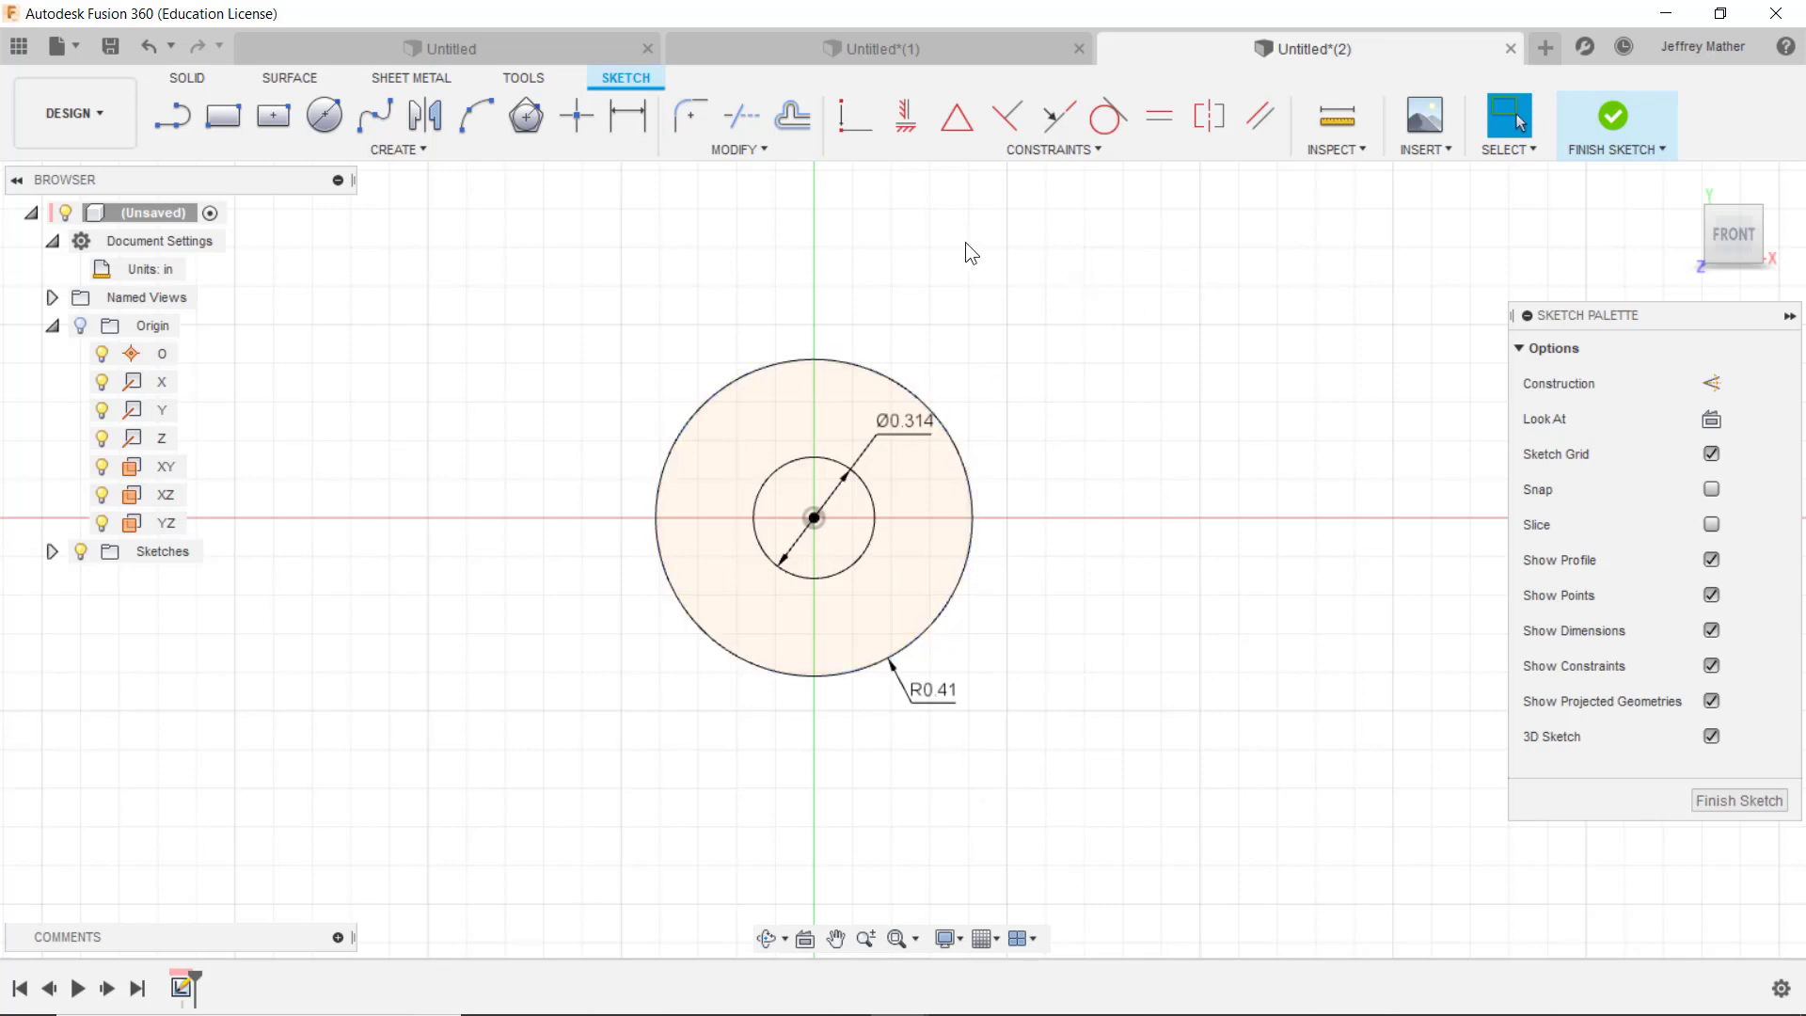
# Step: Save the design as Arm in the Toy Car location
pyautogui.click(111, 47)
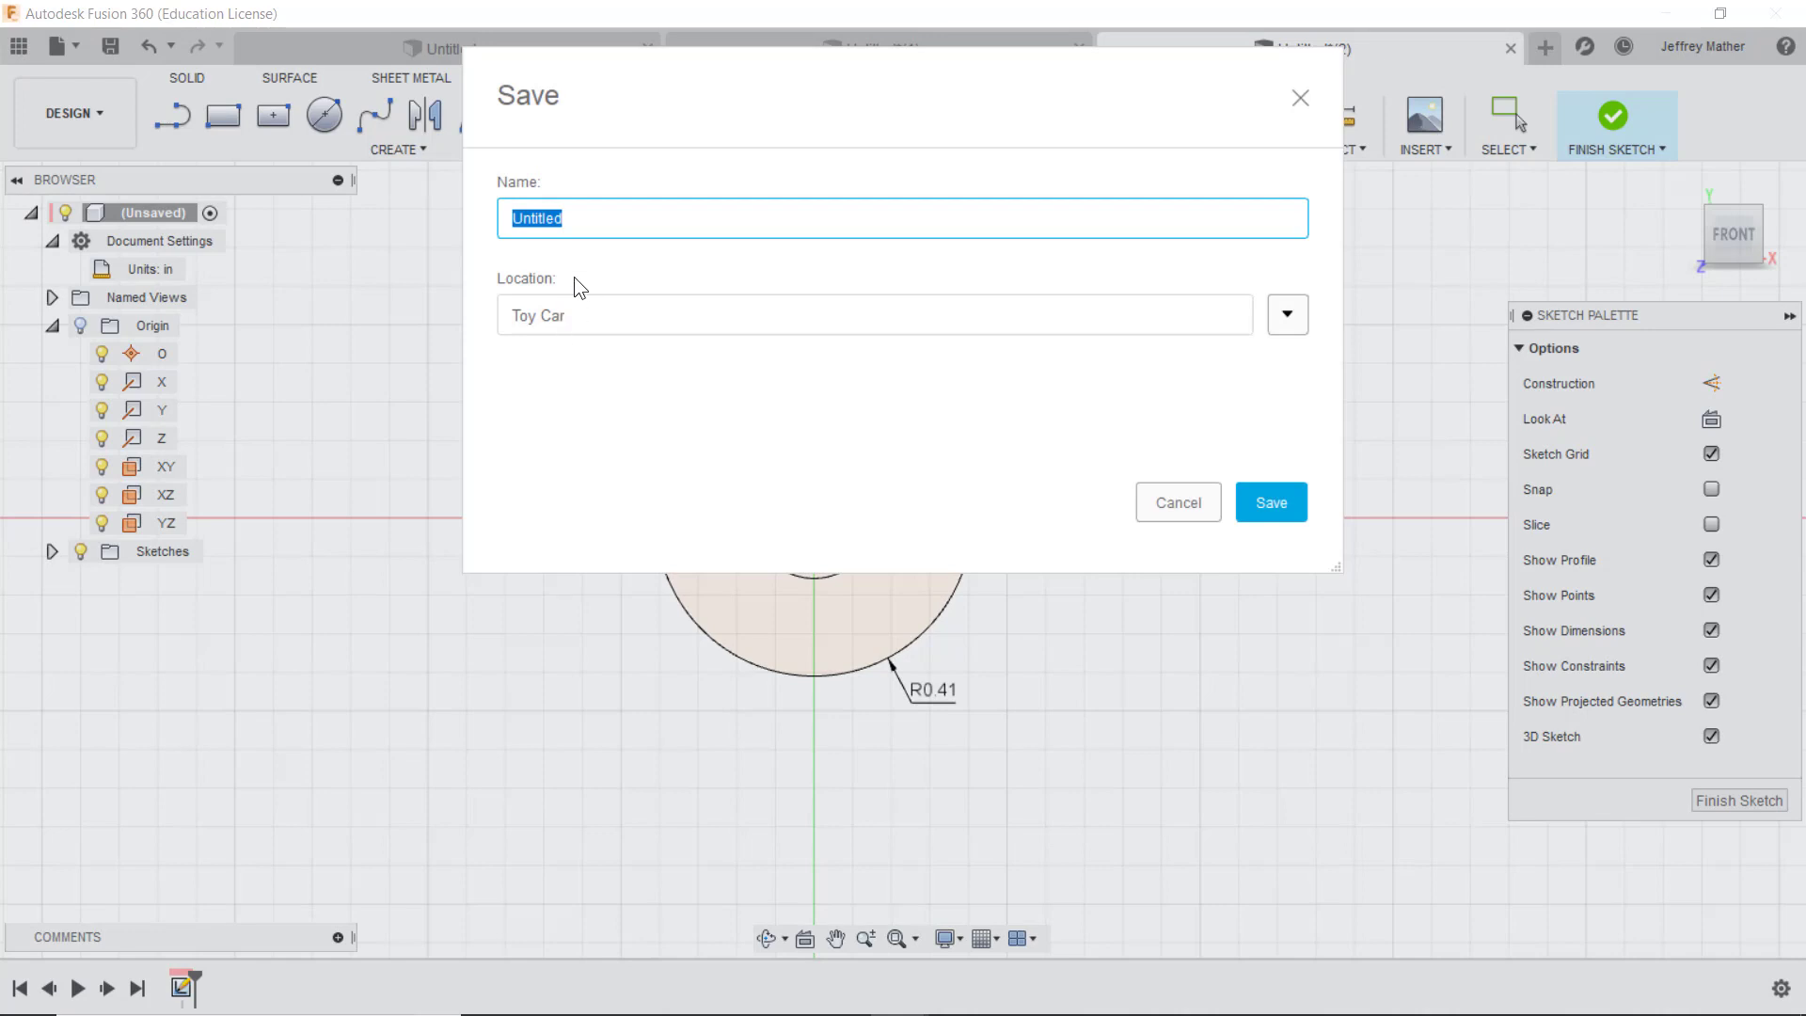
pyautogui.write('Arm')
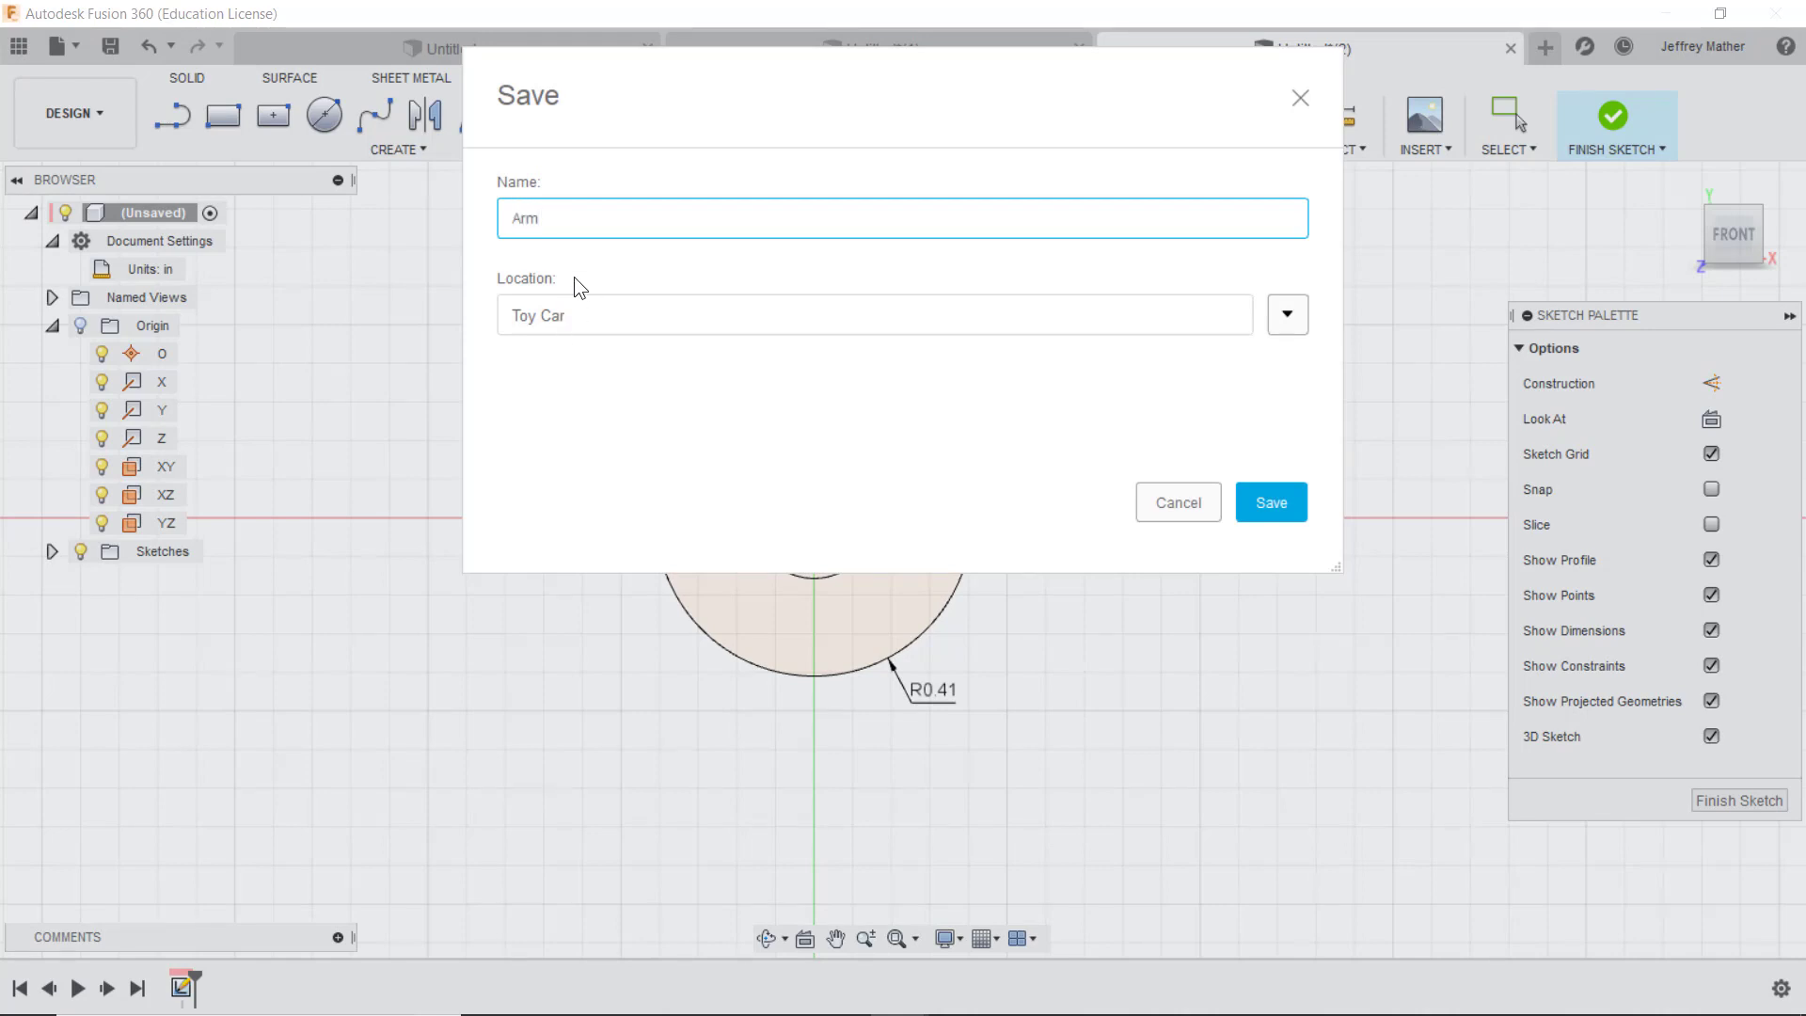
pyautogui.click(1258, 508)
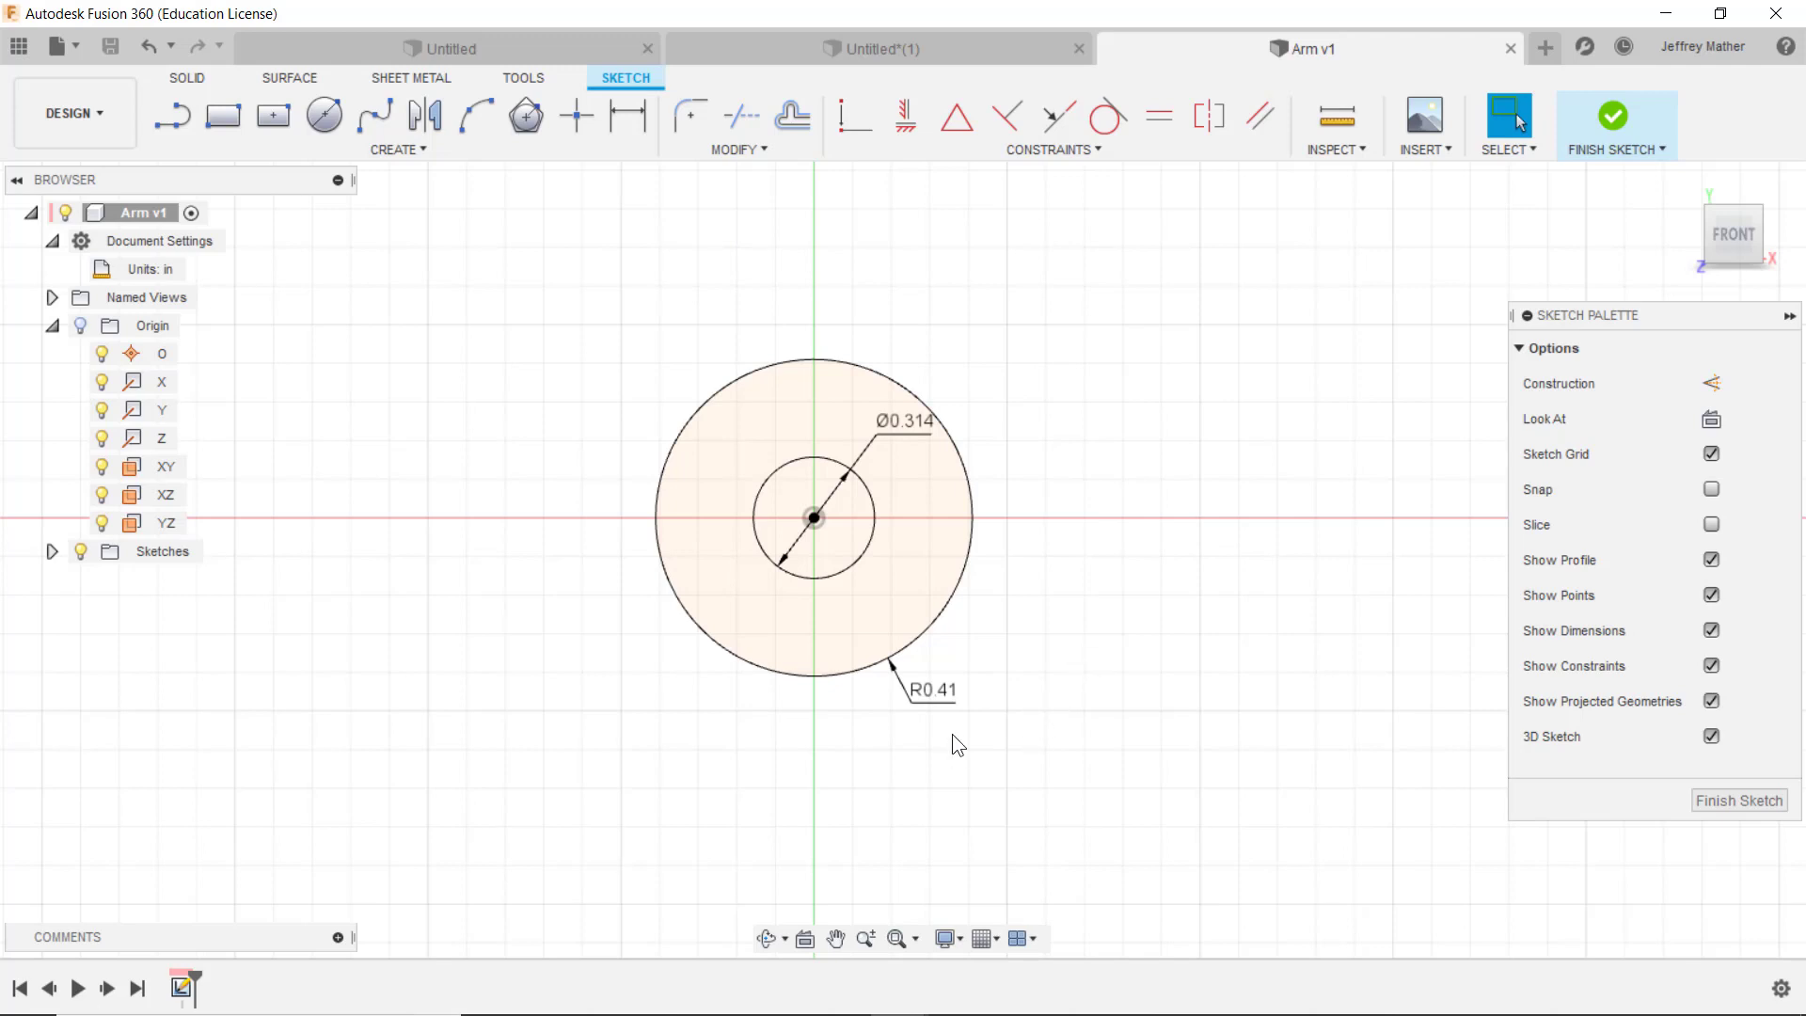
# Step: Draw a line tangent to the outer circle's lower right side, extending up and to the right beyond the circle
pyautogui.click(179, 125)
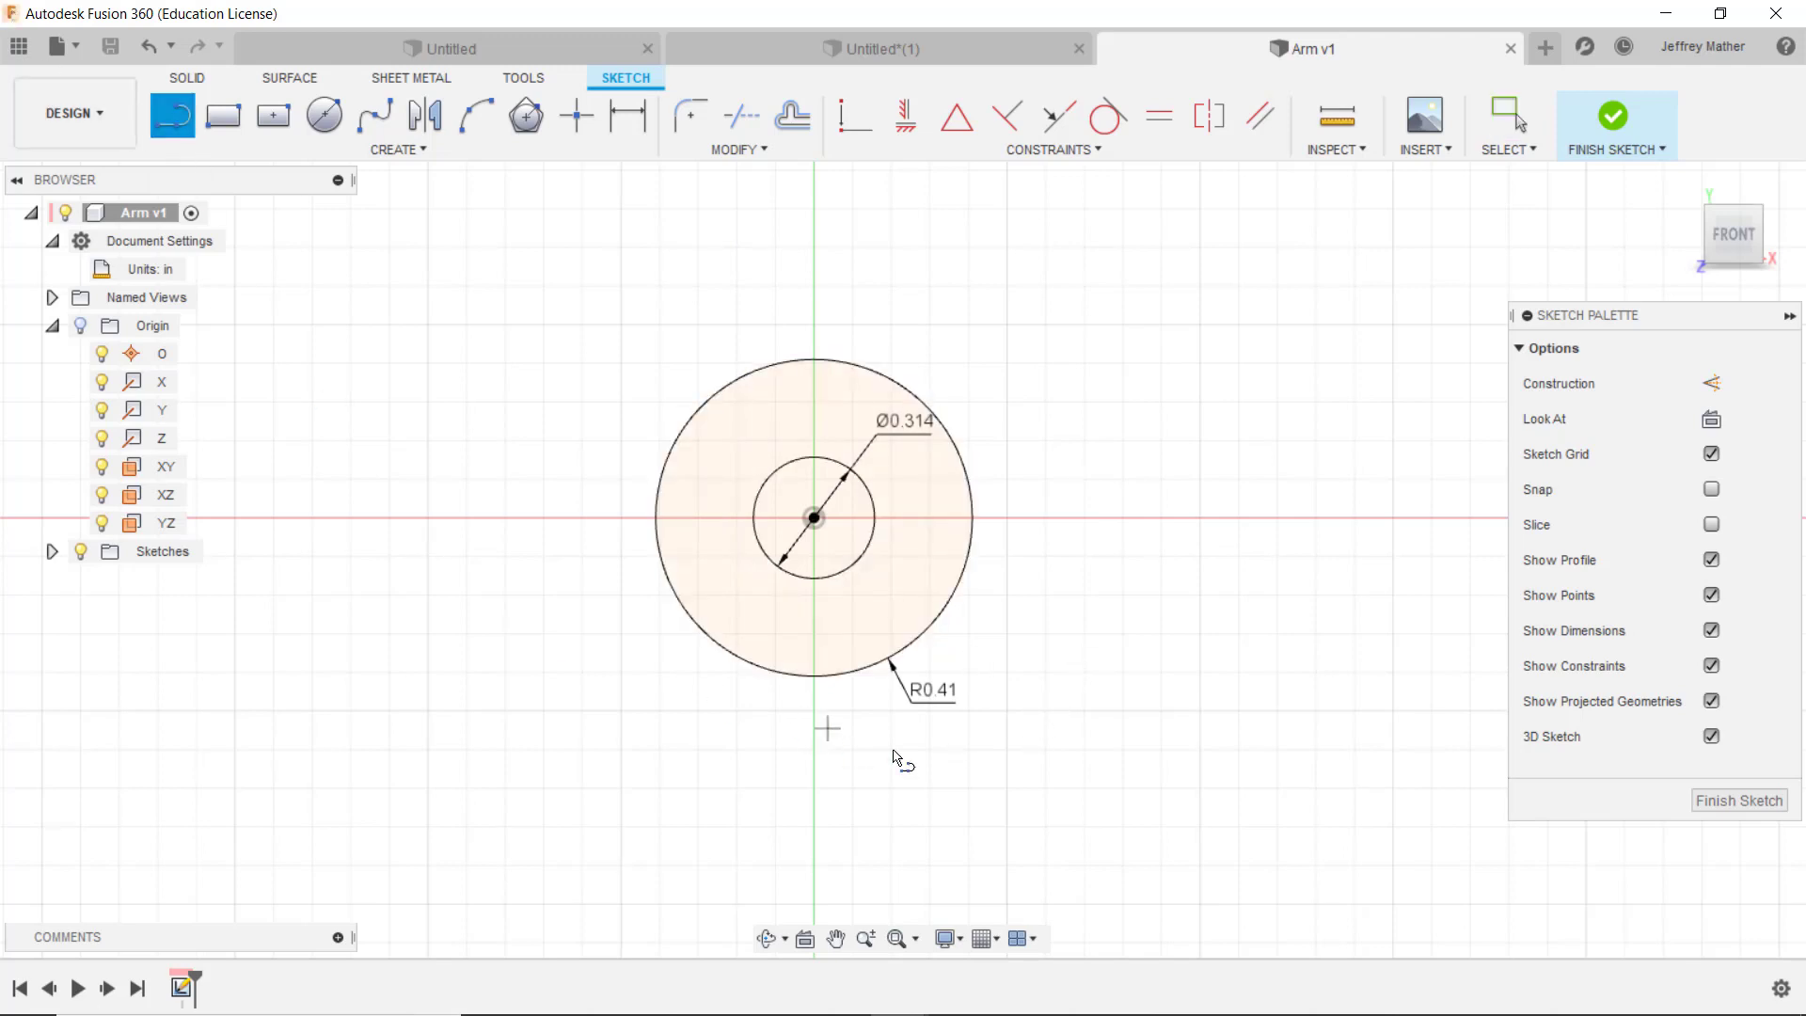
pyautogui.click(856, 671)
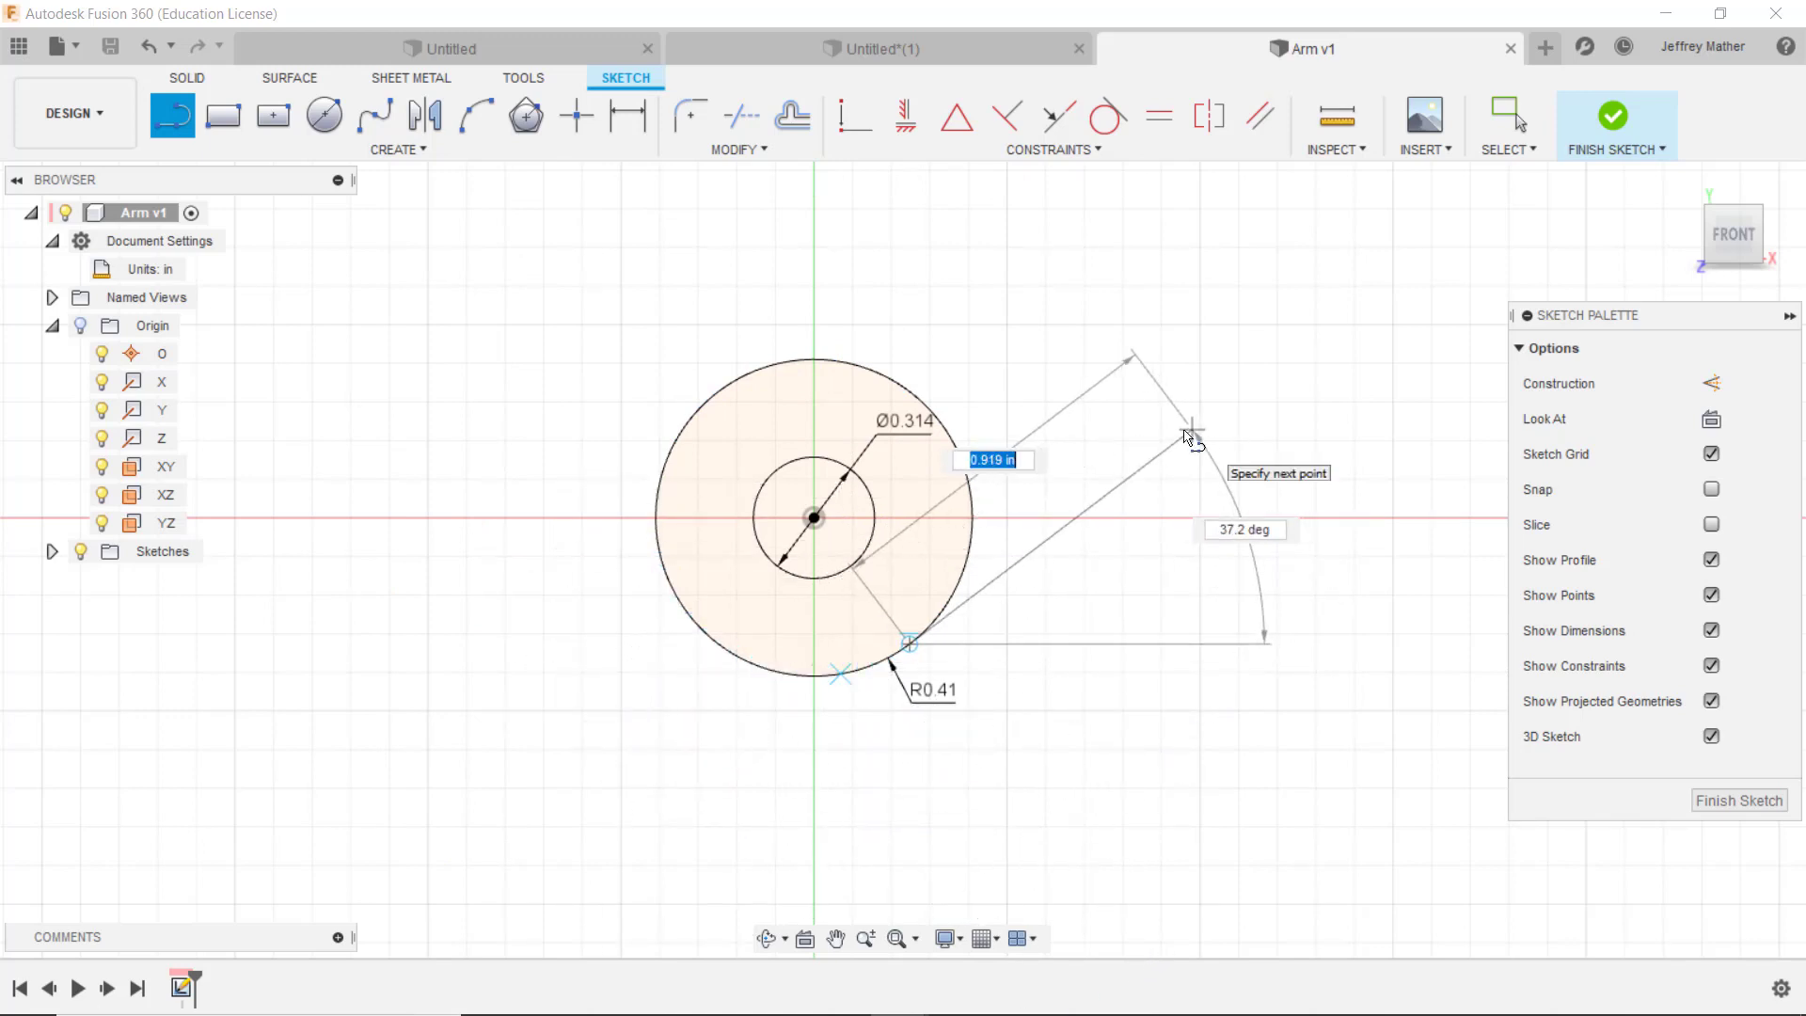
pyautogui.click(1138, 407)
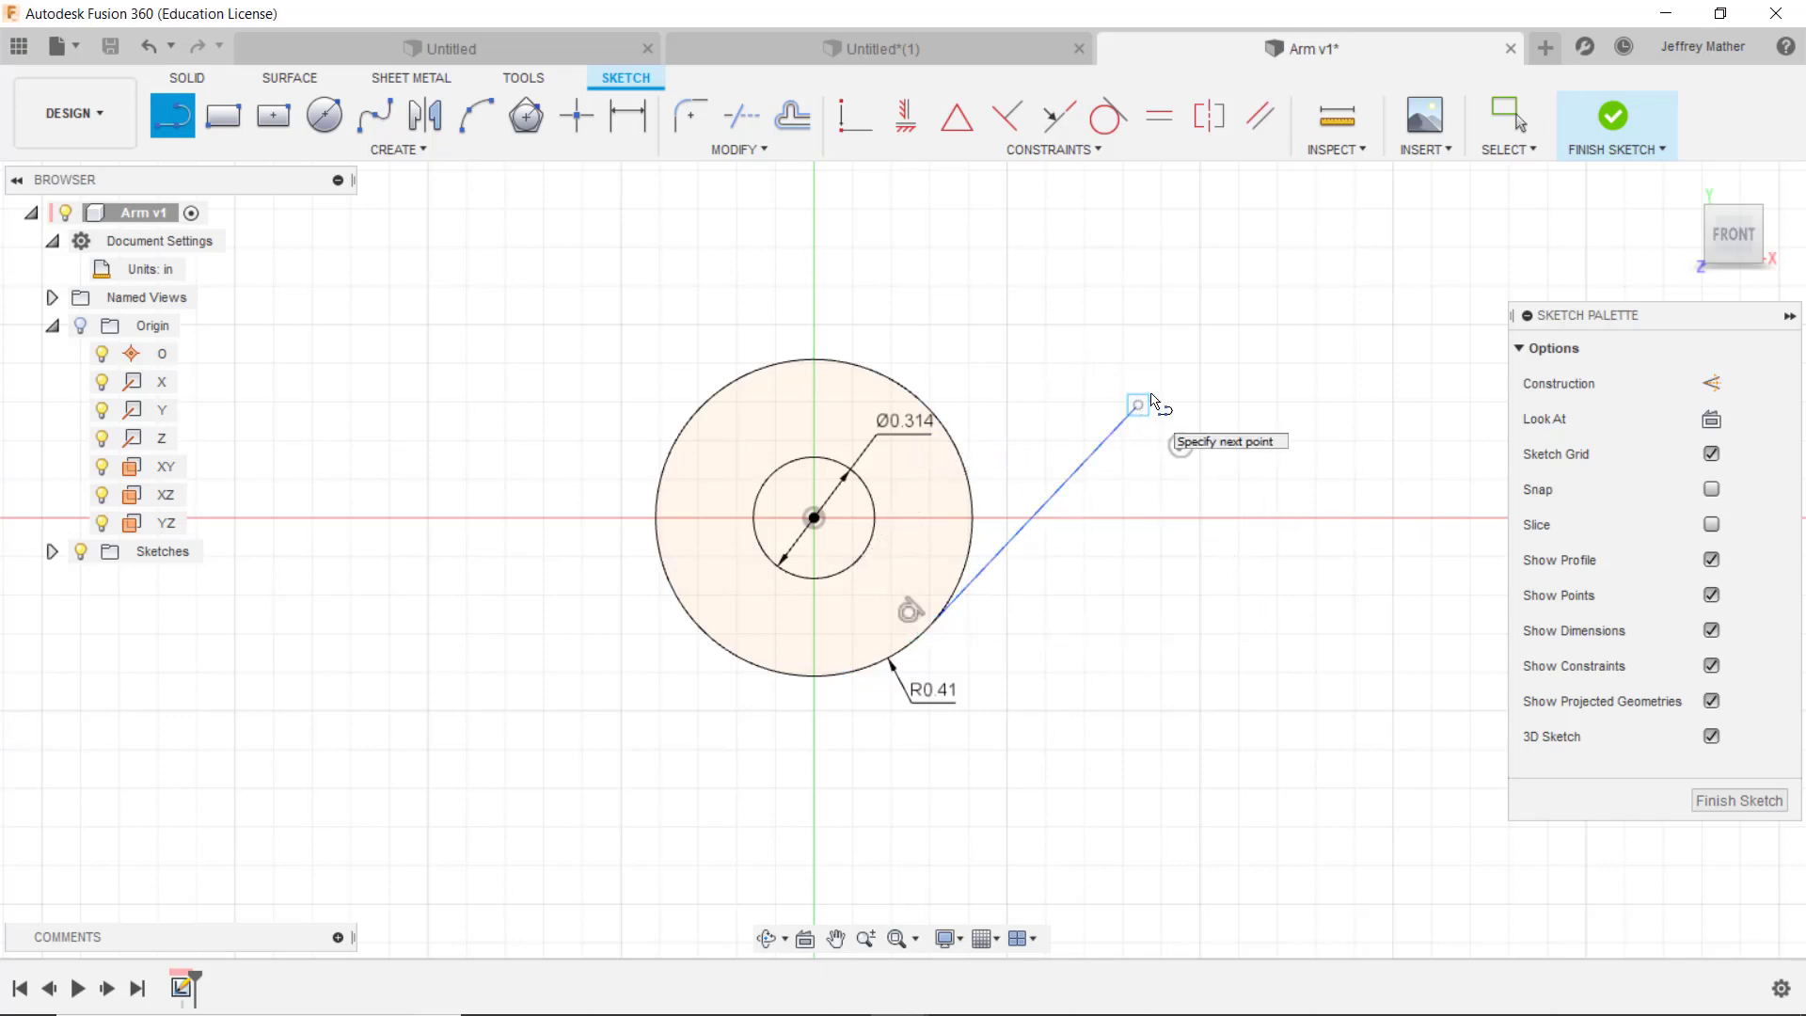
pyautogui.press('Escape')
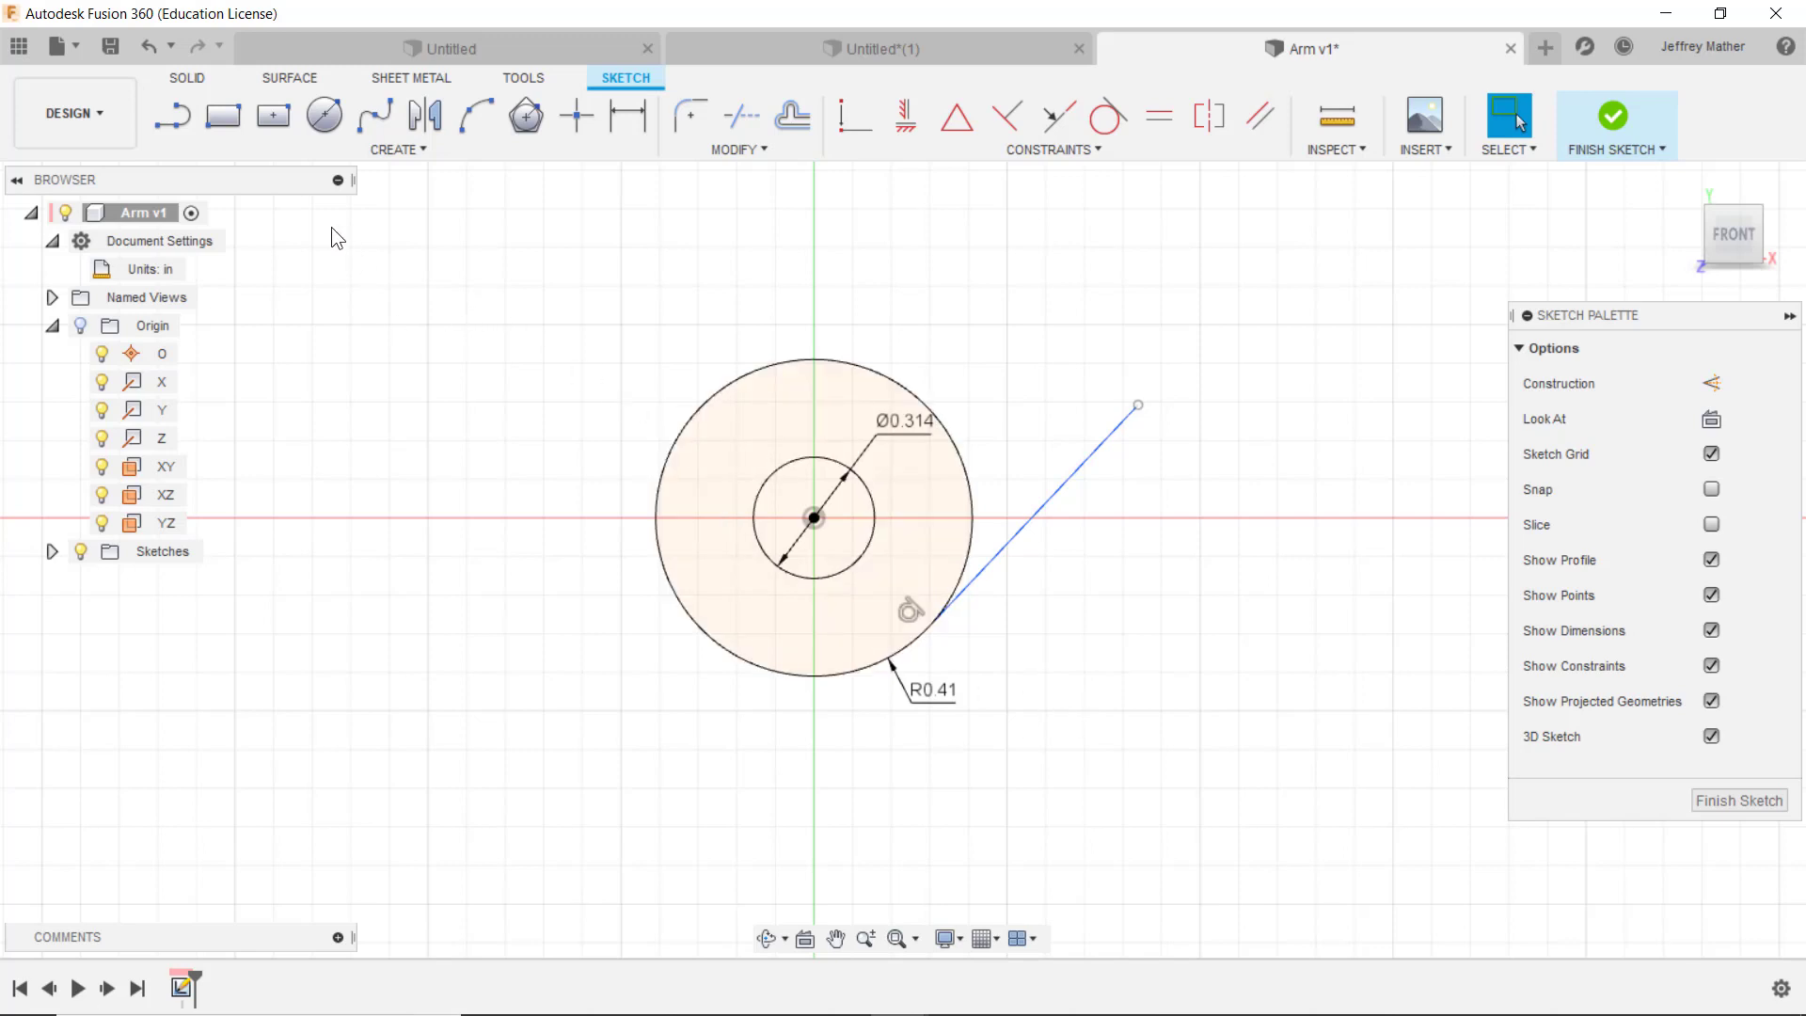
# Step: Draw a vertical line about 0.89 in long upward from the origin and convert it to construction geometry
pyautogui.click(172, 114)
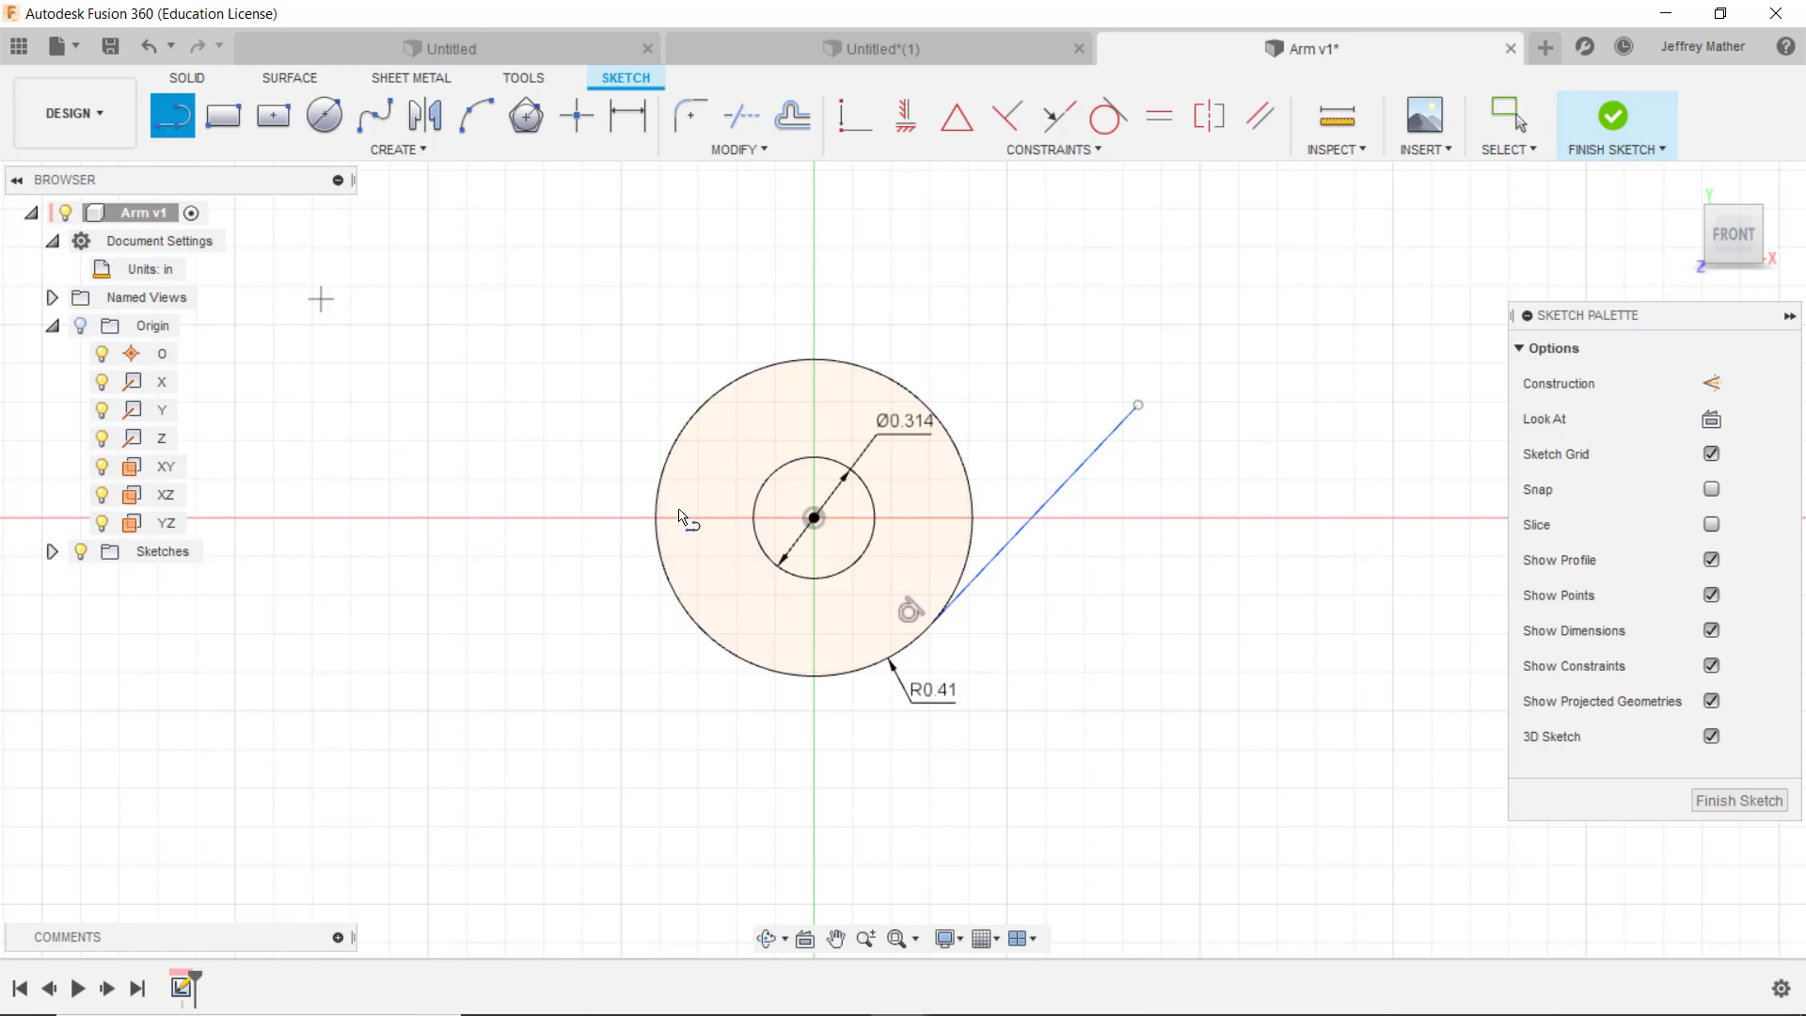
pyautogui.click(813, 517)
pyautogui.click(815, 175)
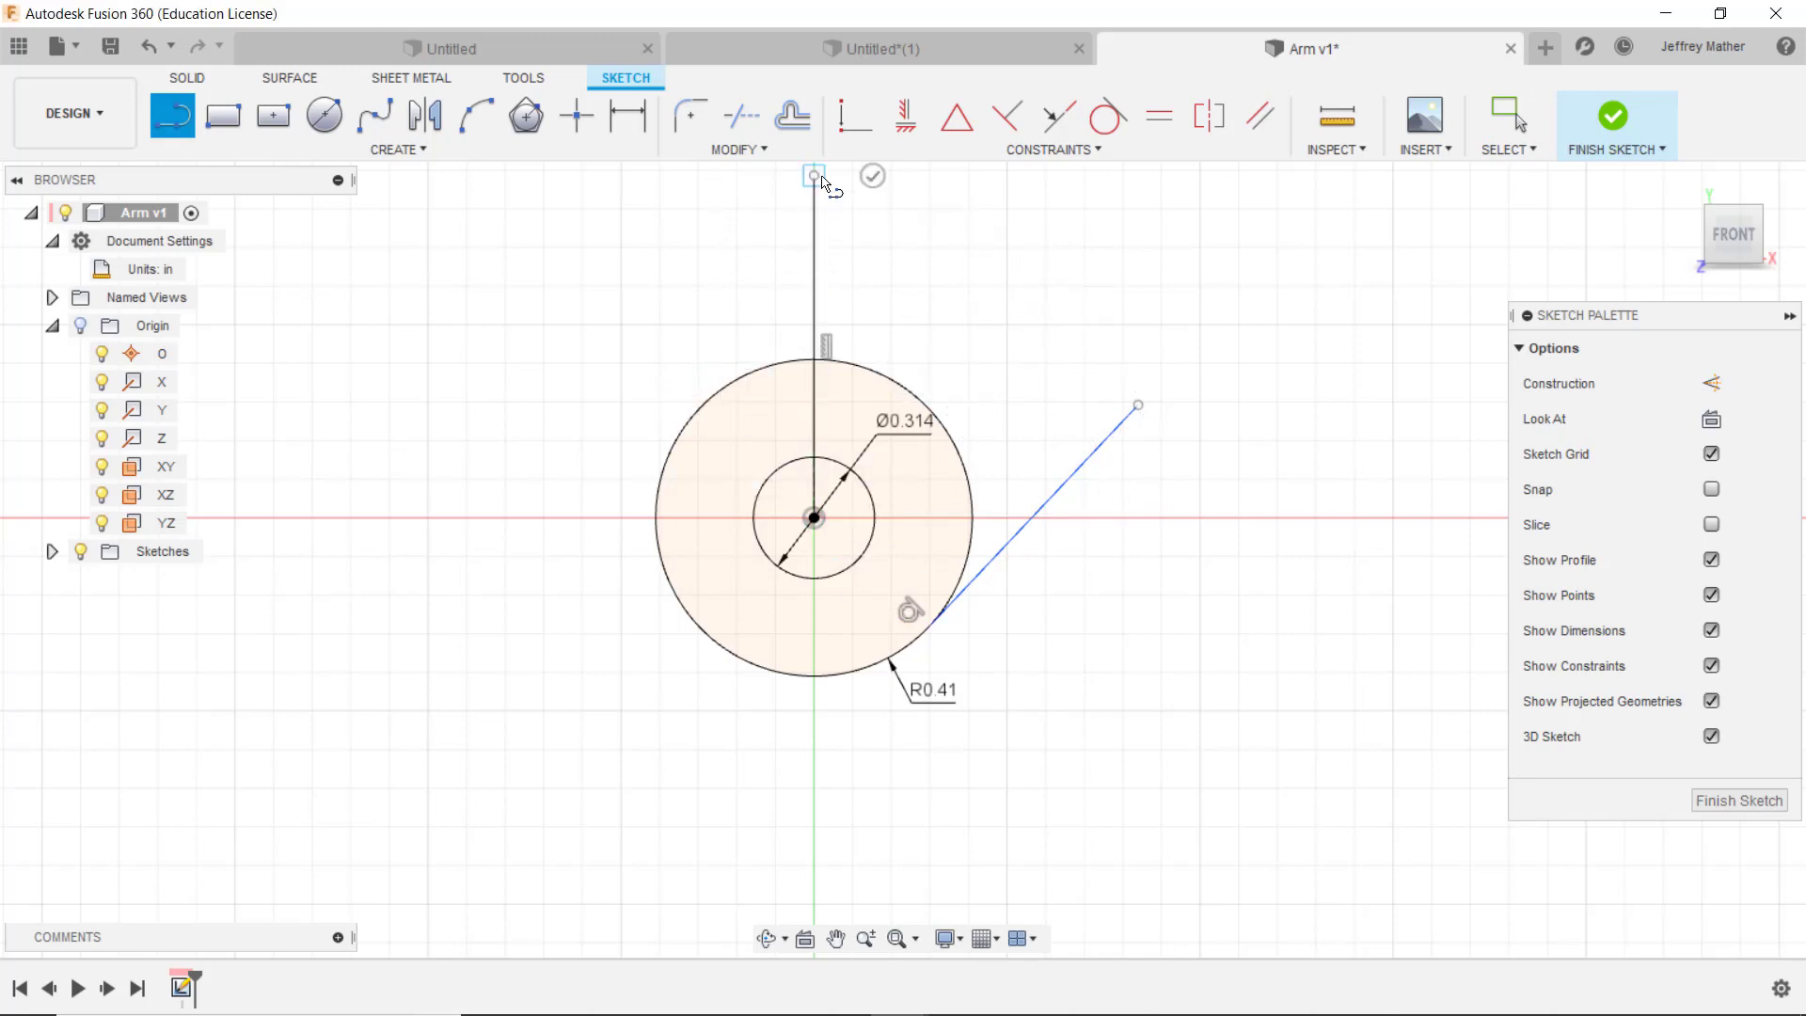
pyautogui.press('Escape')
pyautogui.scroll(3, 856, 271)
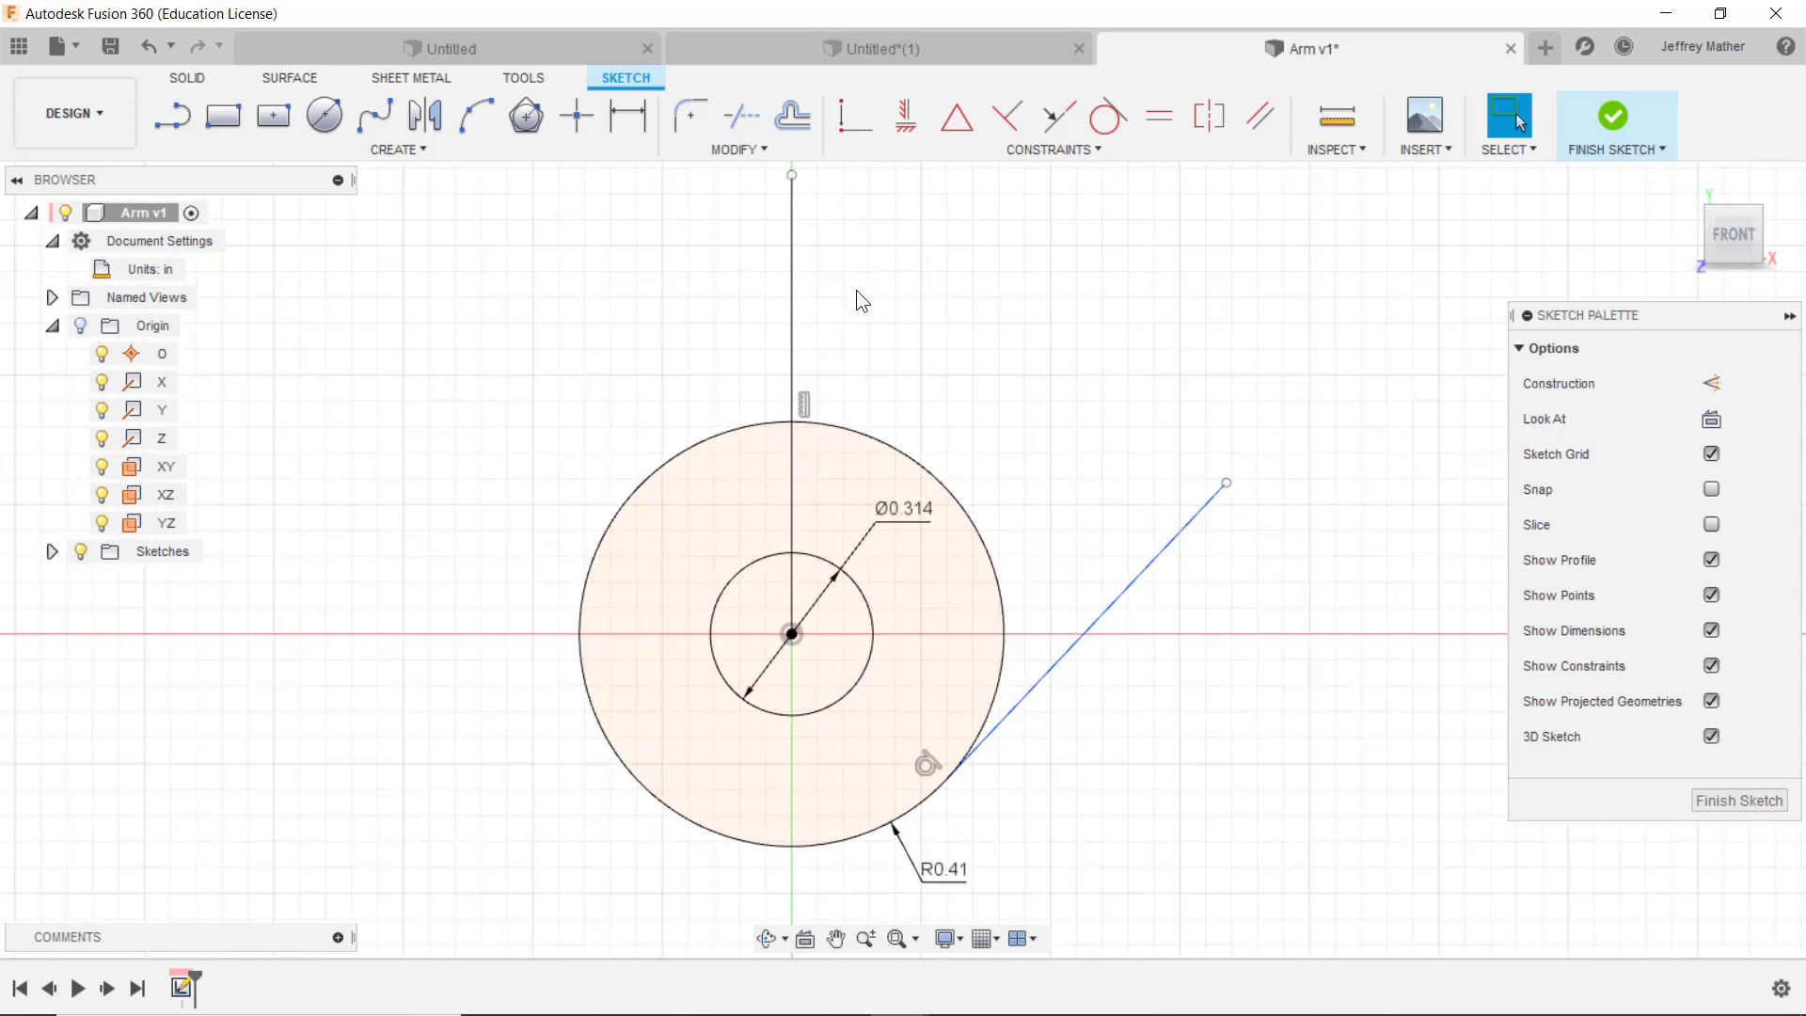
pyautogui.rightClick(794, 312)
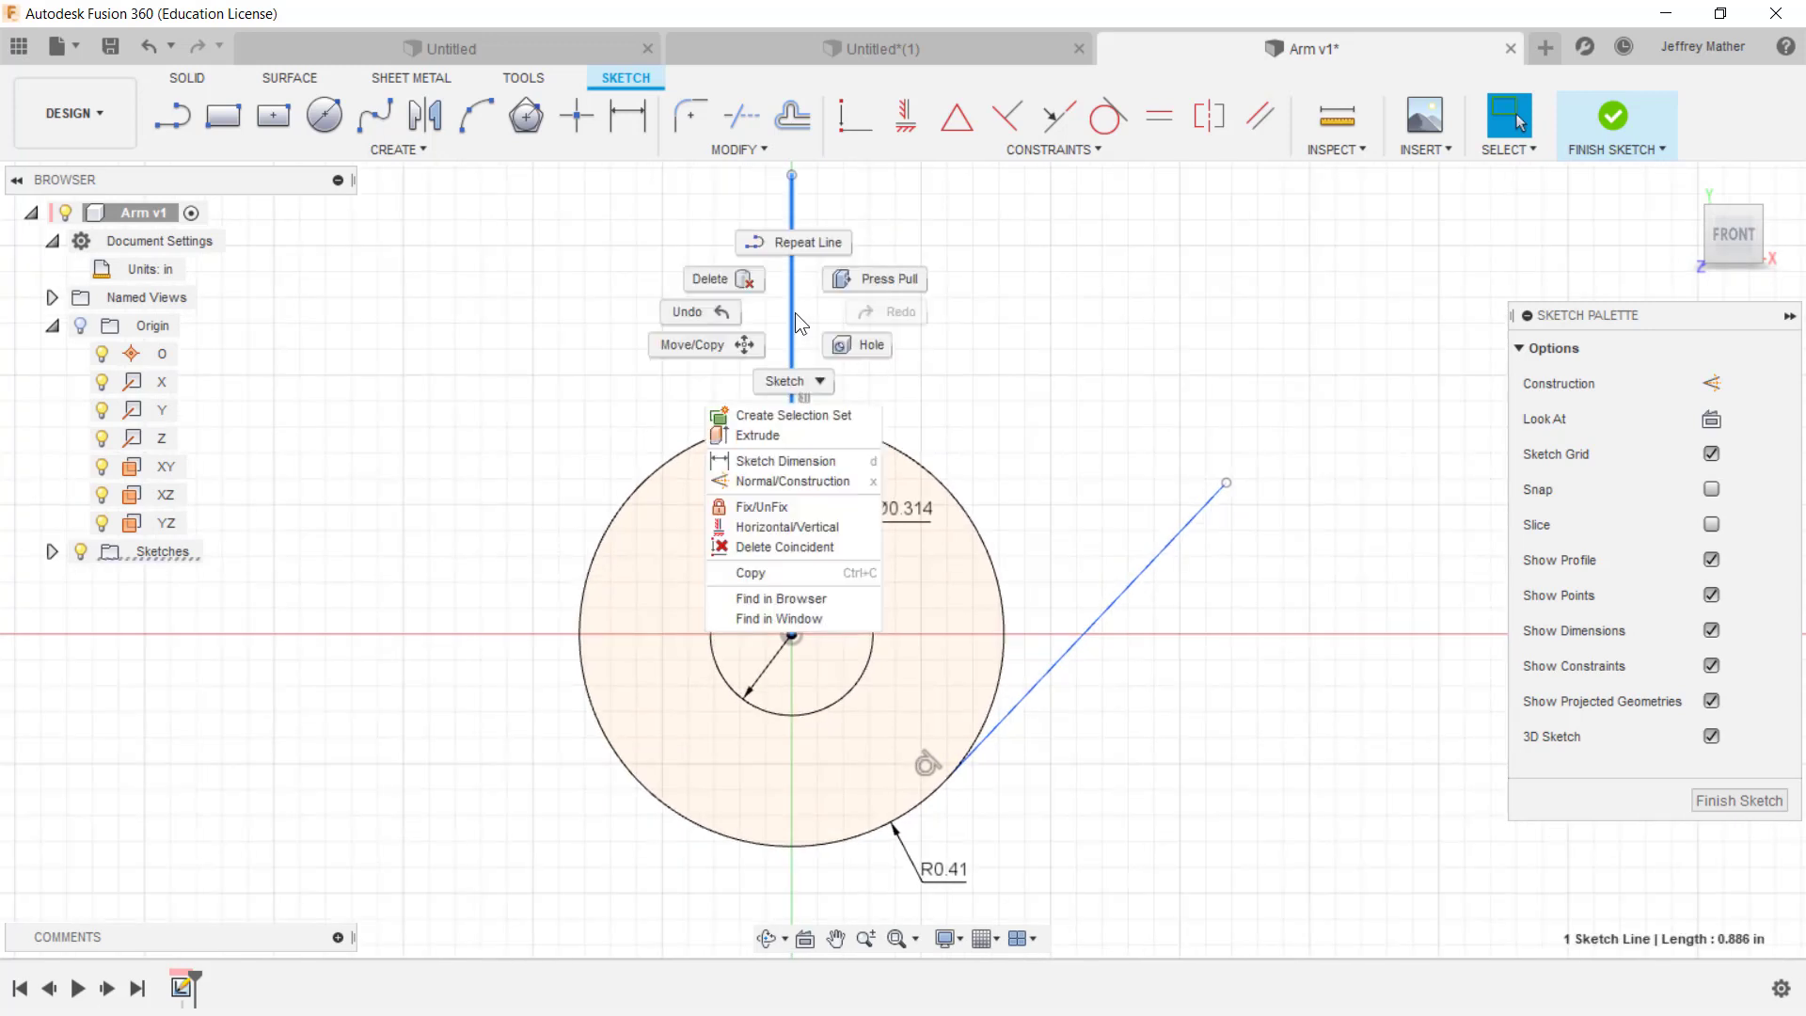
pyautogui.click(769, 480)
pyautogui.scroll(-3, 721, 410)
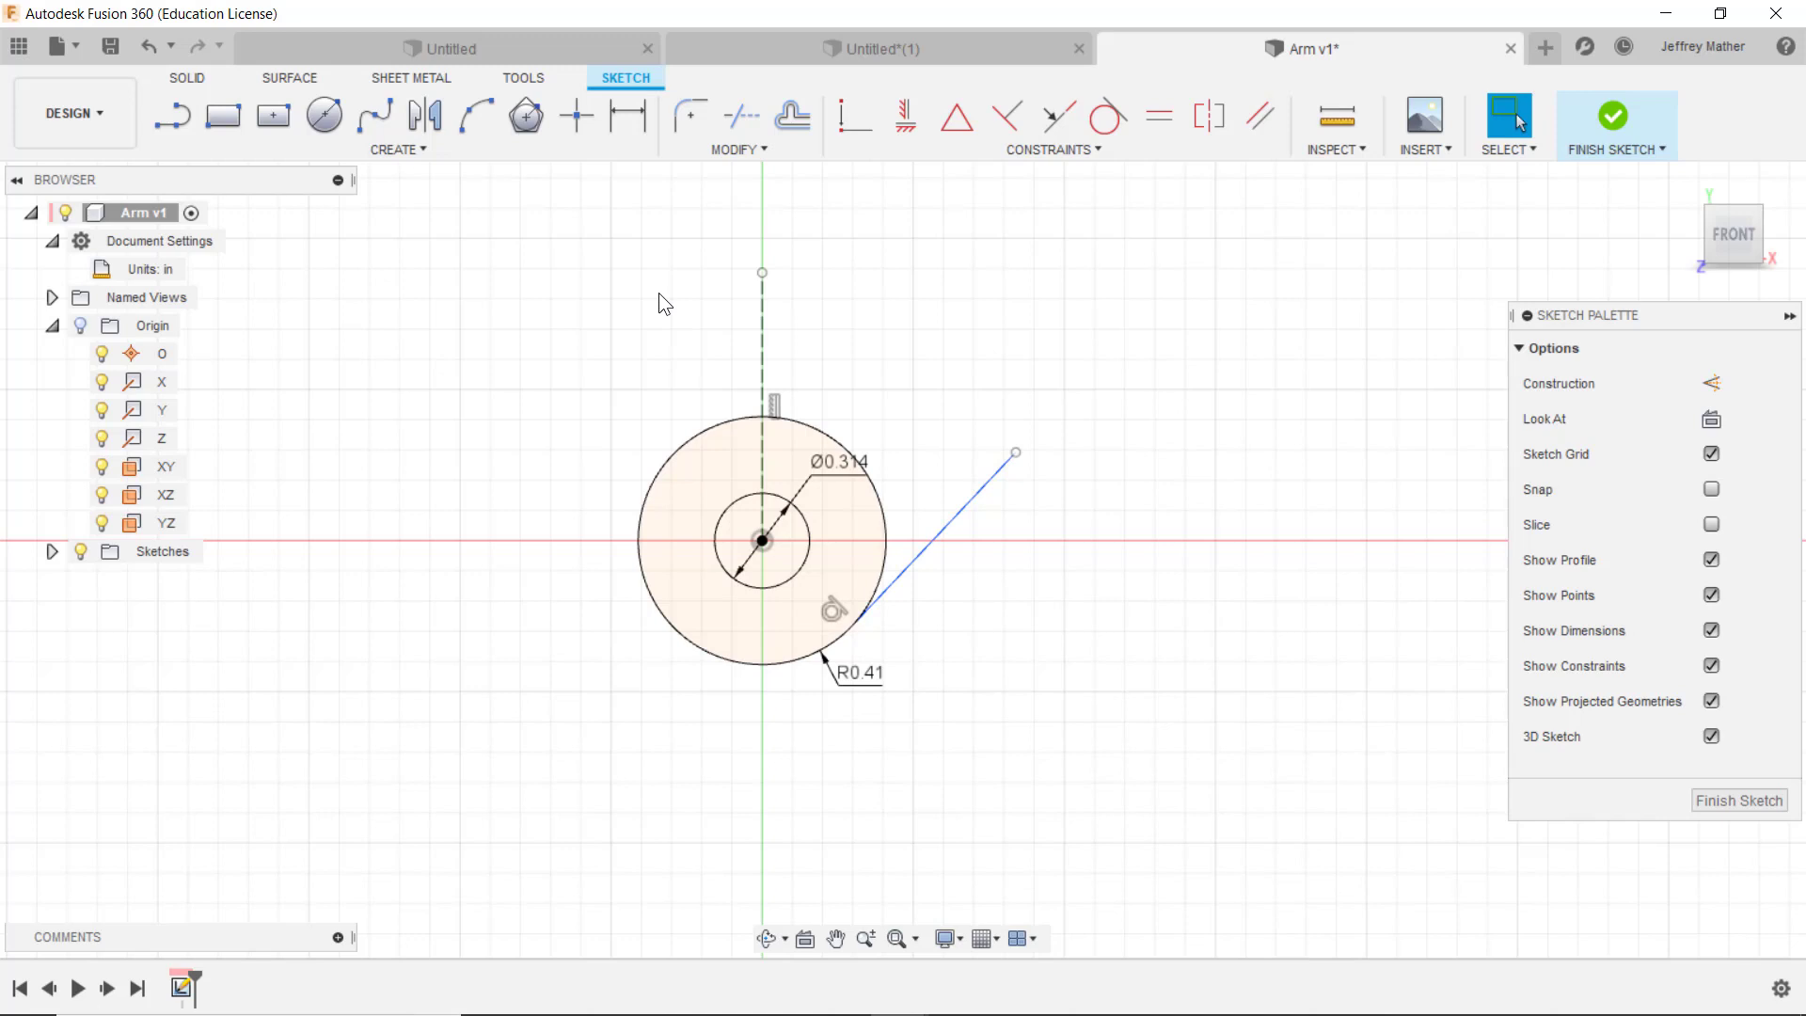
pyautogui.scroll(-1, 697, 230)
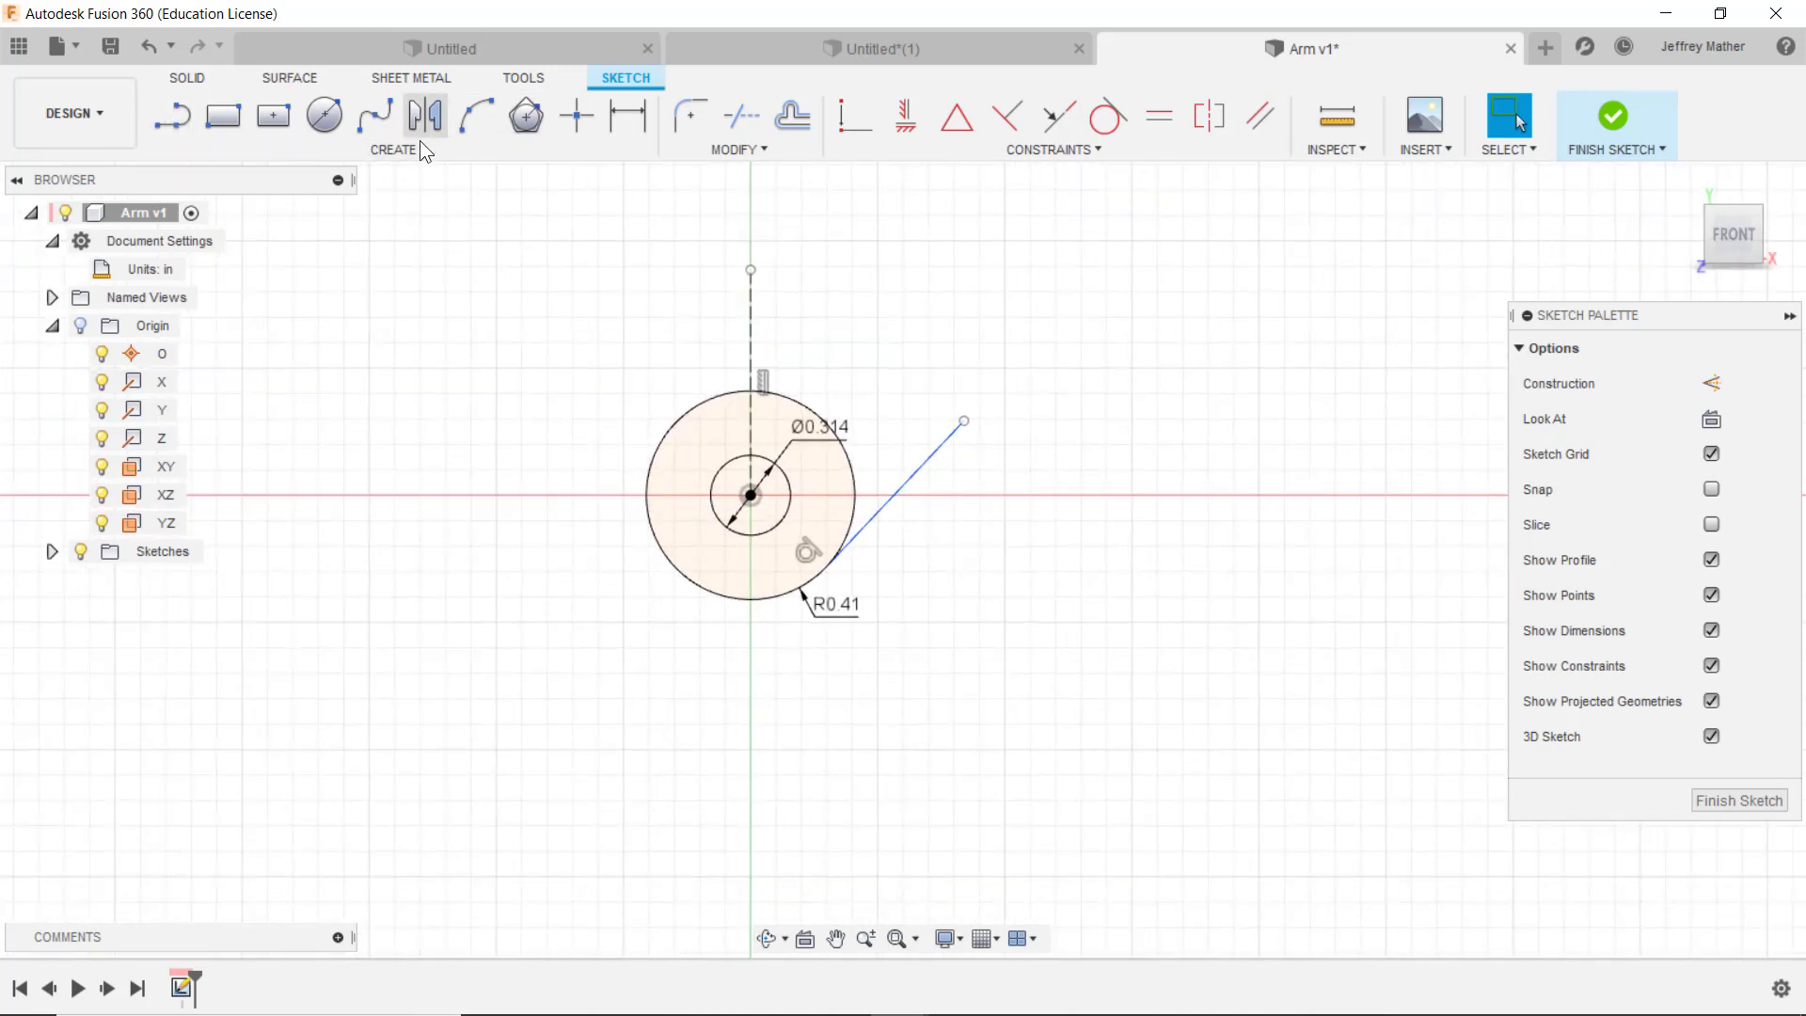
# Step: Draw a large circle about 3.71 in in diameter, centred below and left of the origin and crossing the tangent line near its upper end
pyautogui.click(324, 115)
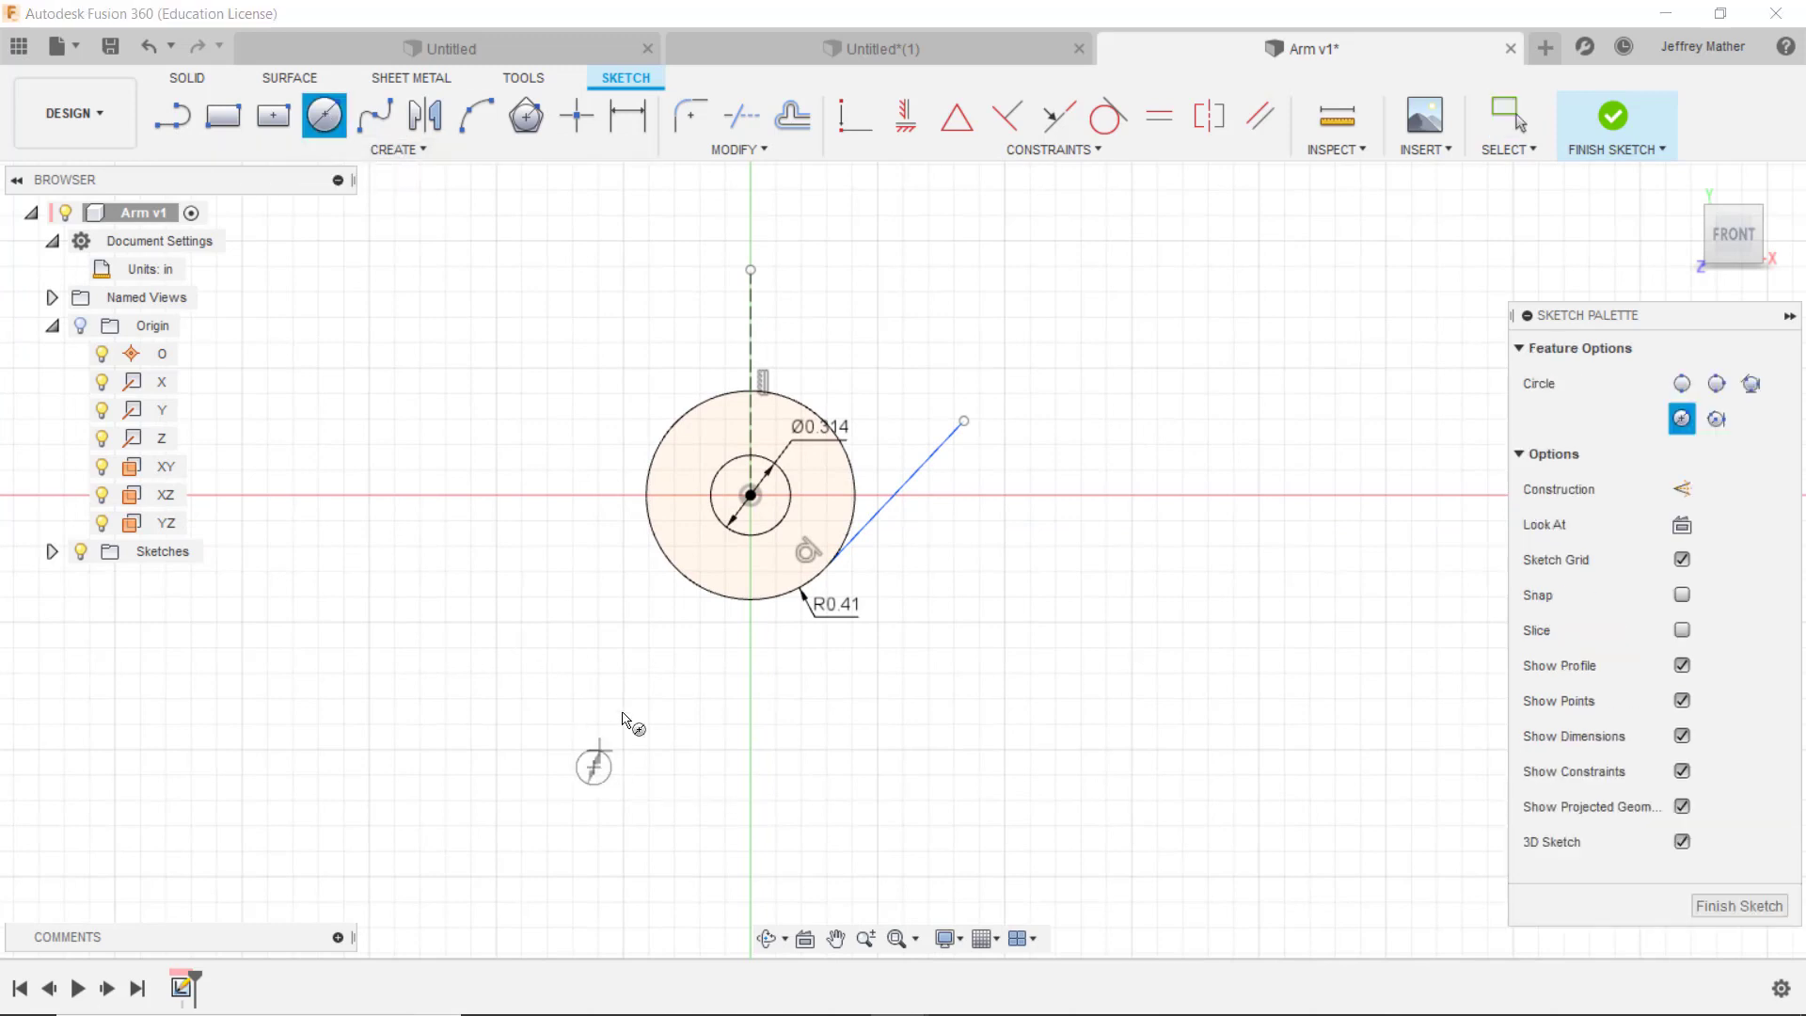
pyautogui.click(594, 766)
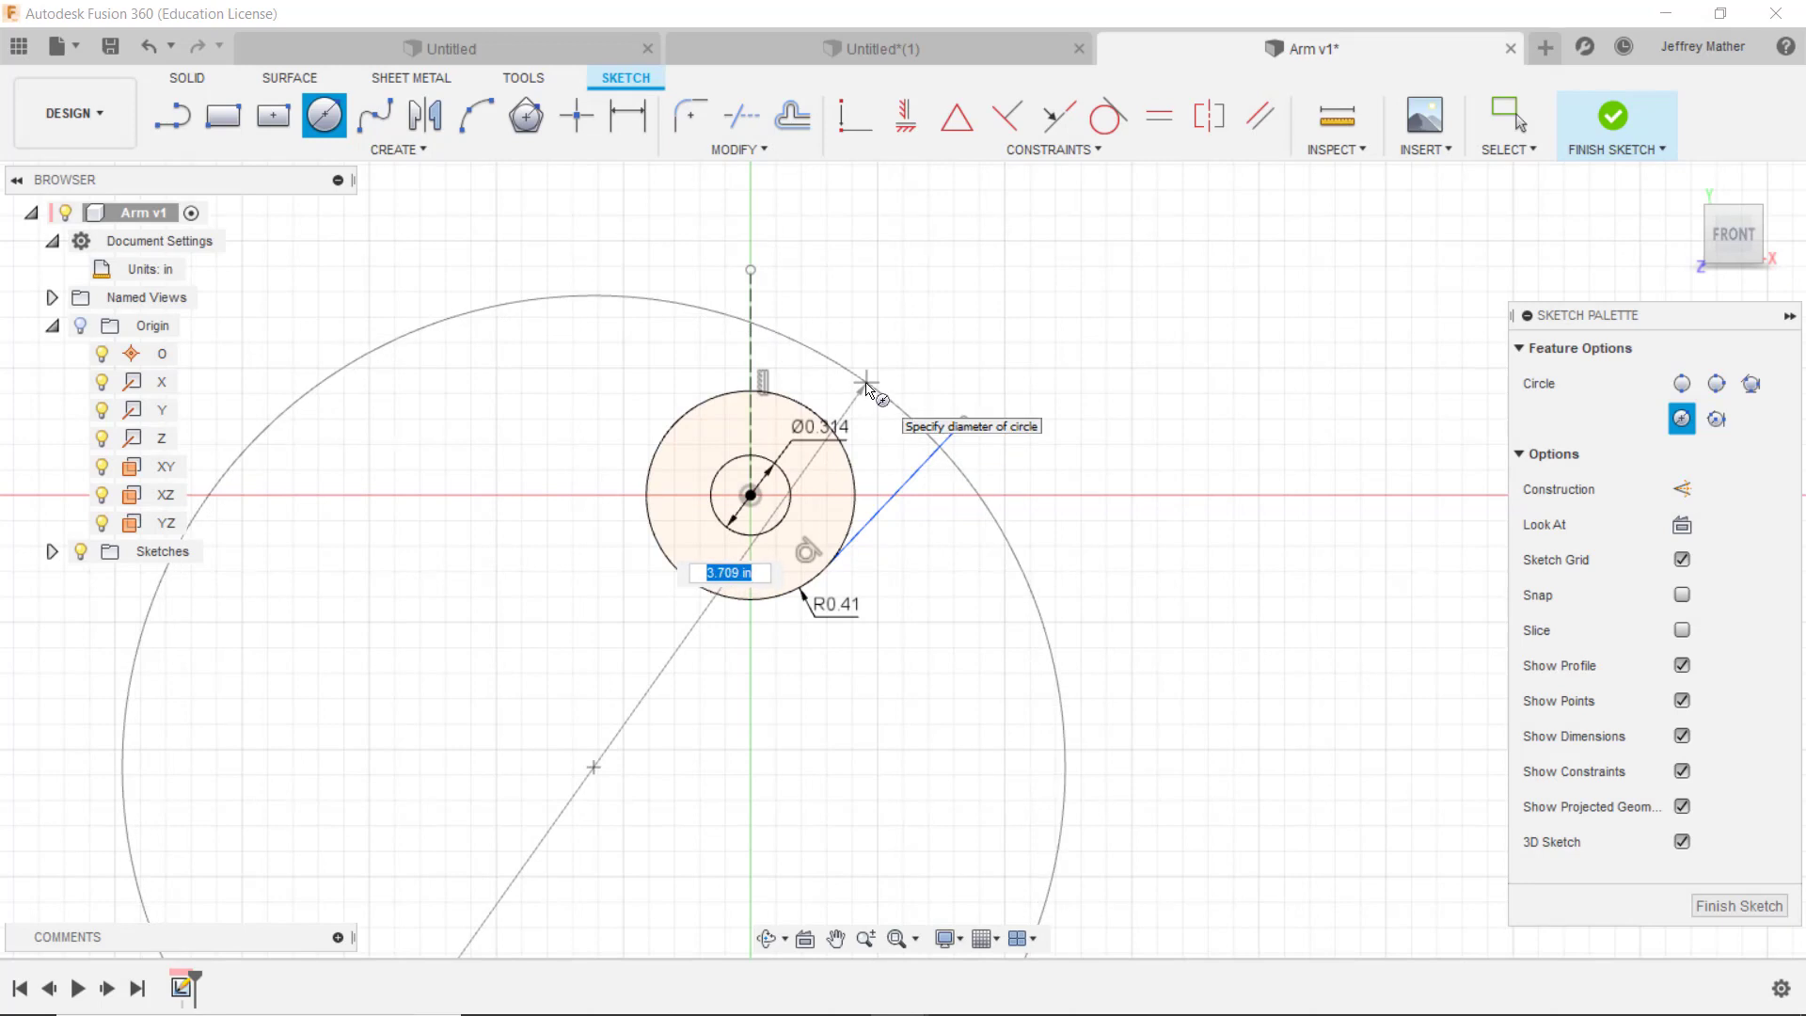
pyautogui.click(866, 388)
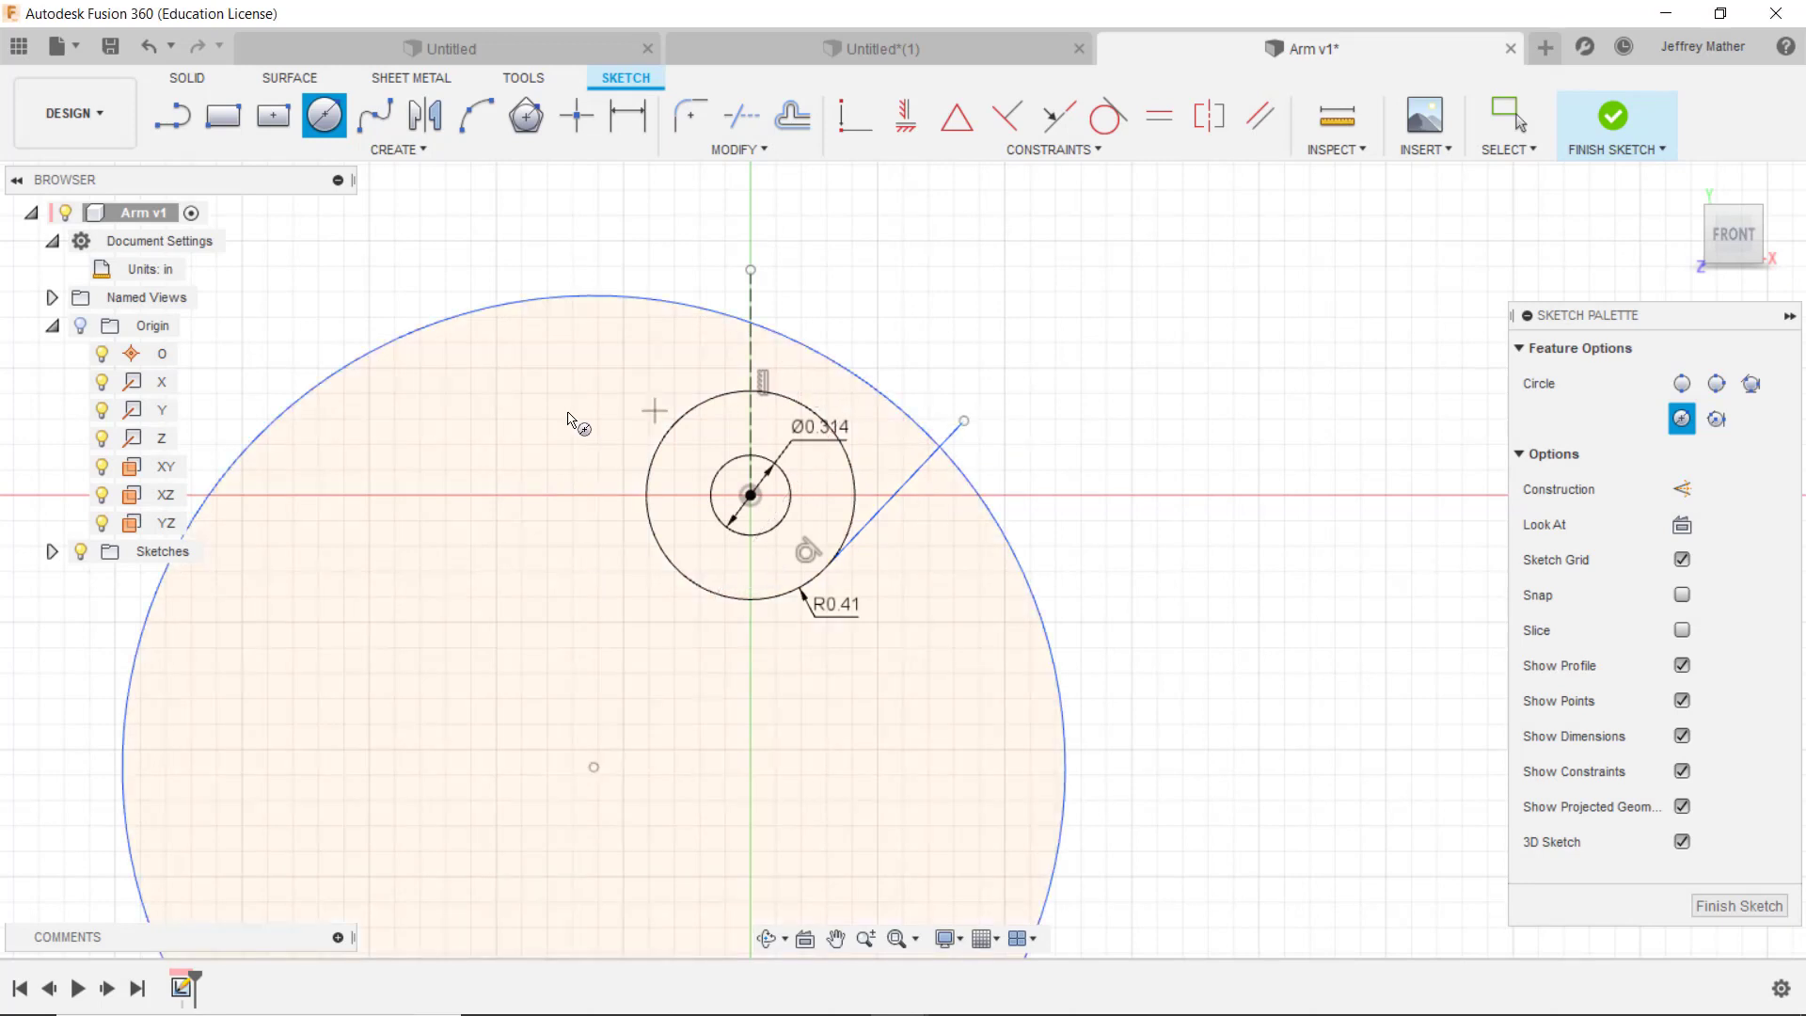
pyautogui.rightClick(567, 412)
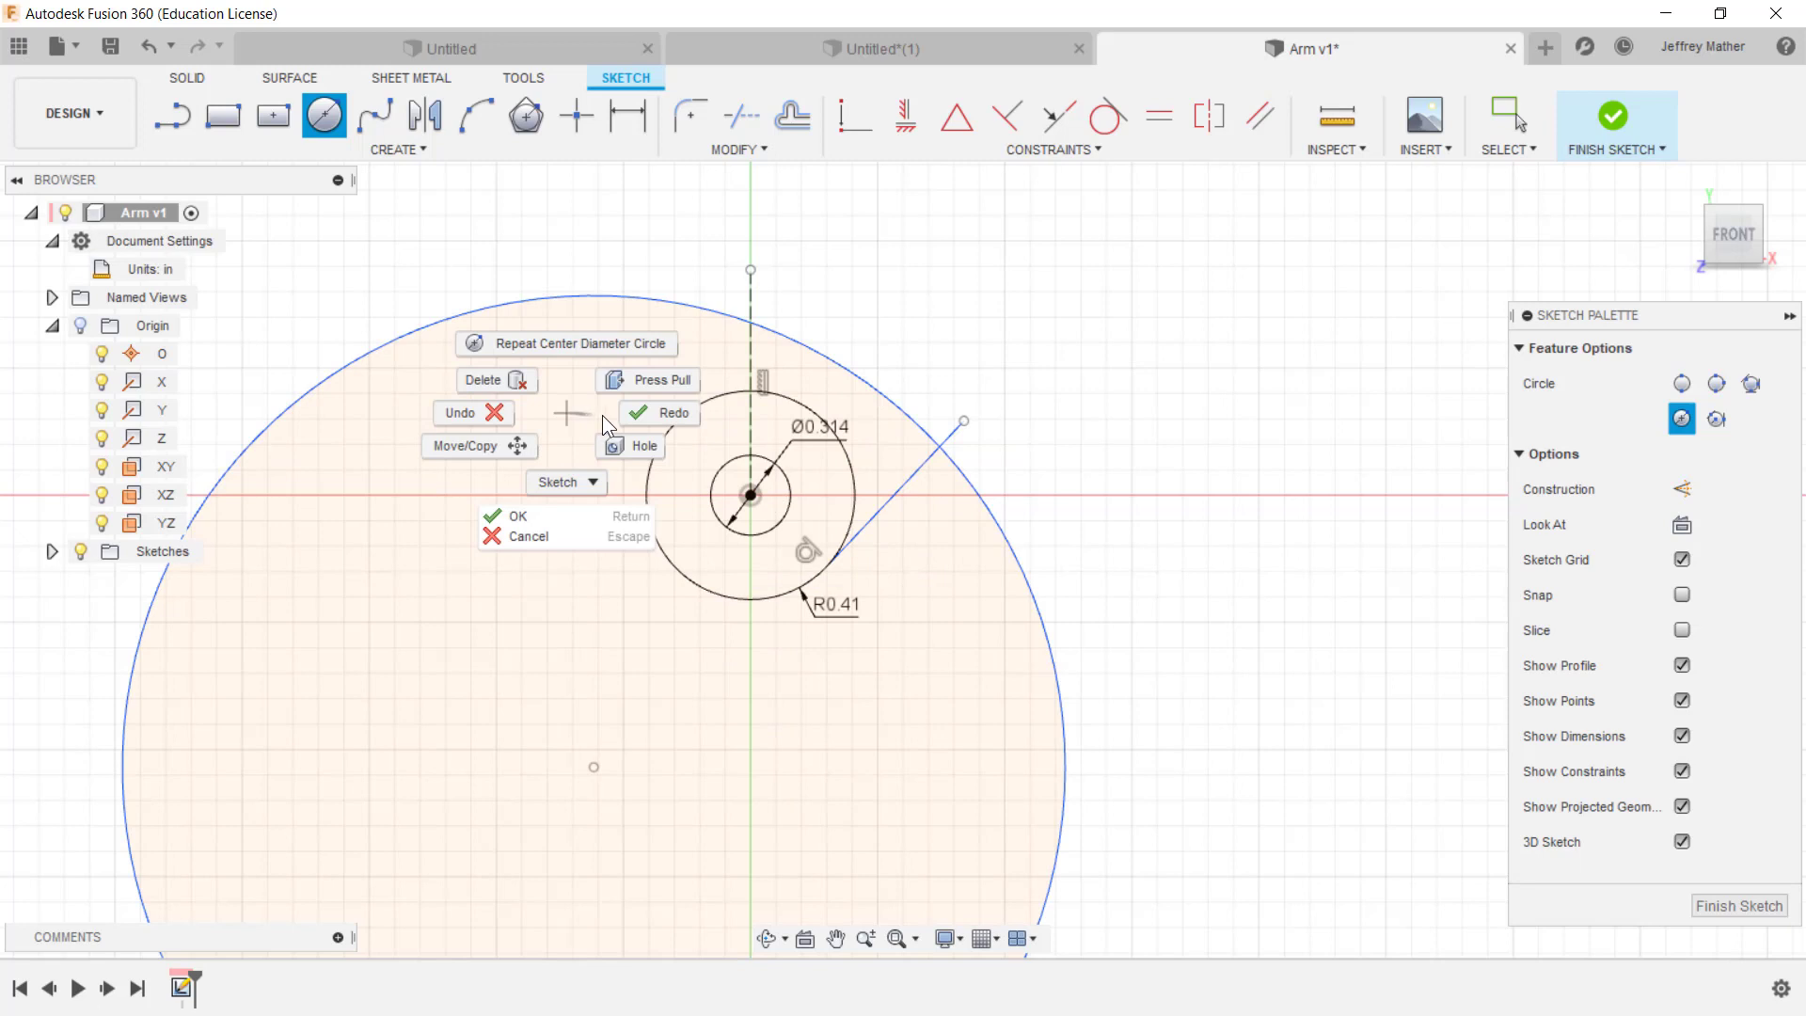
pyautogui.click(519, 535)
# Step: Attach the free upper end of the tangent line to the large circle
pyautogui.scroll(2, 646, 502)
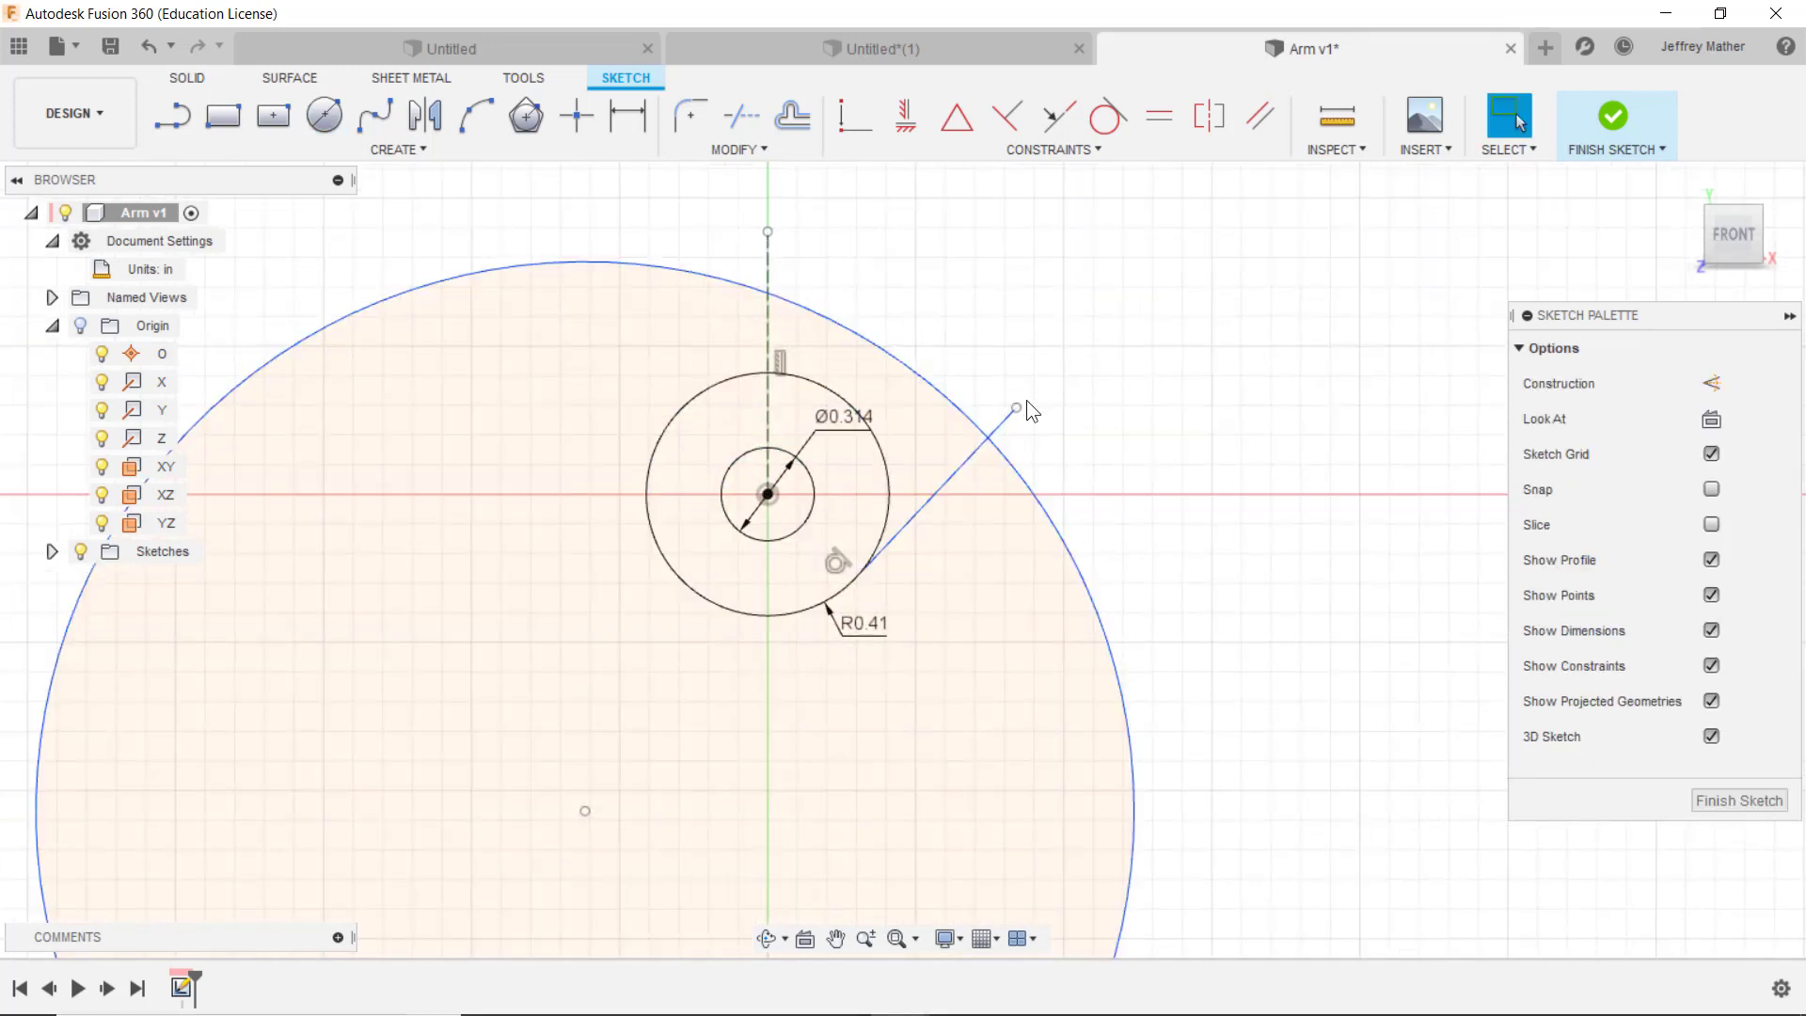
pyautogui.scroll(1, 1025, 399)
pyautogui.moveTo(1014, 408); pyautogui.dragTo(972, 440)
pyautogui.scroll(-3, 1062, 428)
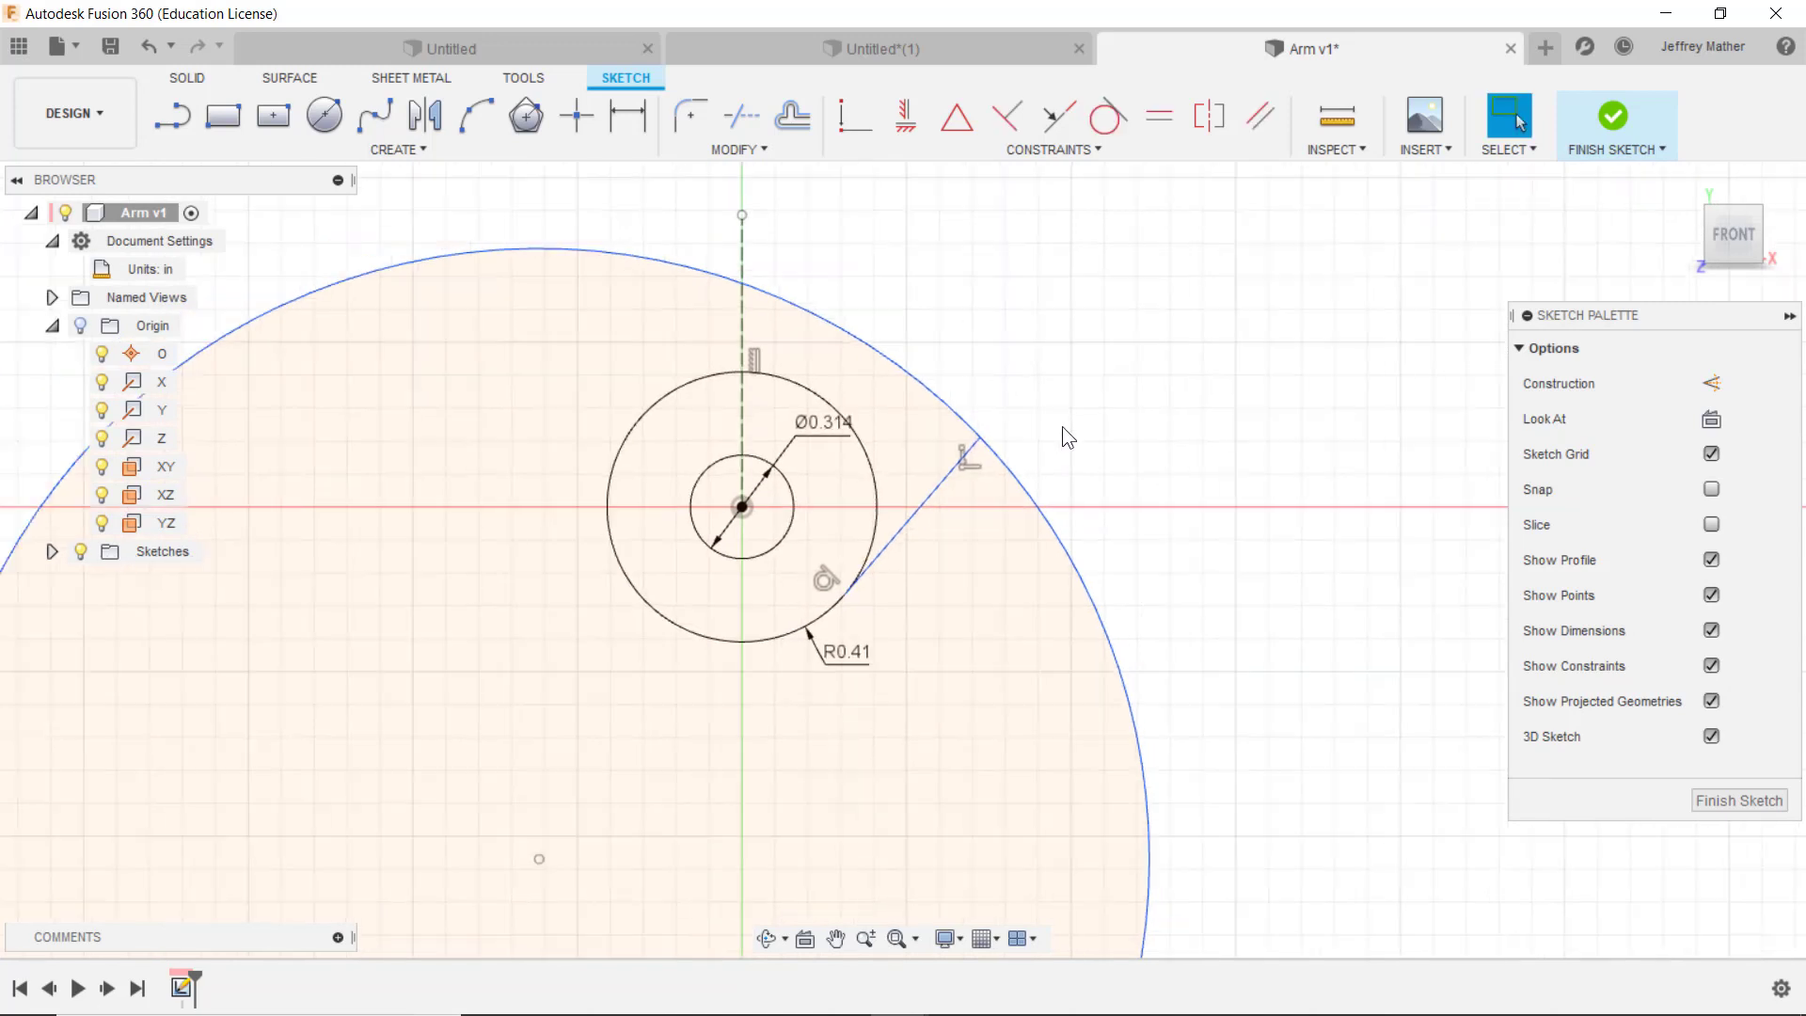
# Step: Apply a tangent constraint between the large circle and the 0.41 in radius circle
pyautogui.scroll(1, 934, 319)
pyautogui.scroll(2, 938, 324)
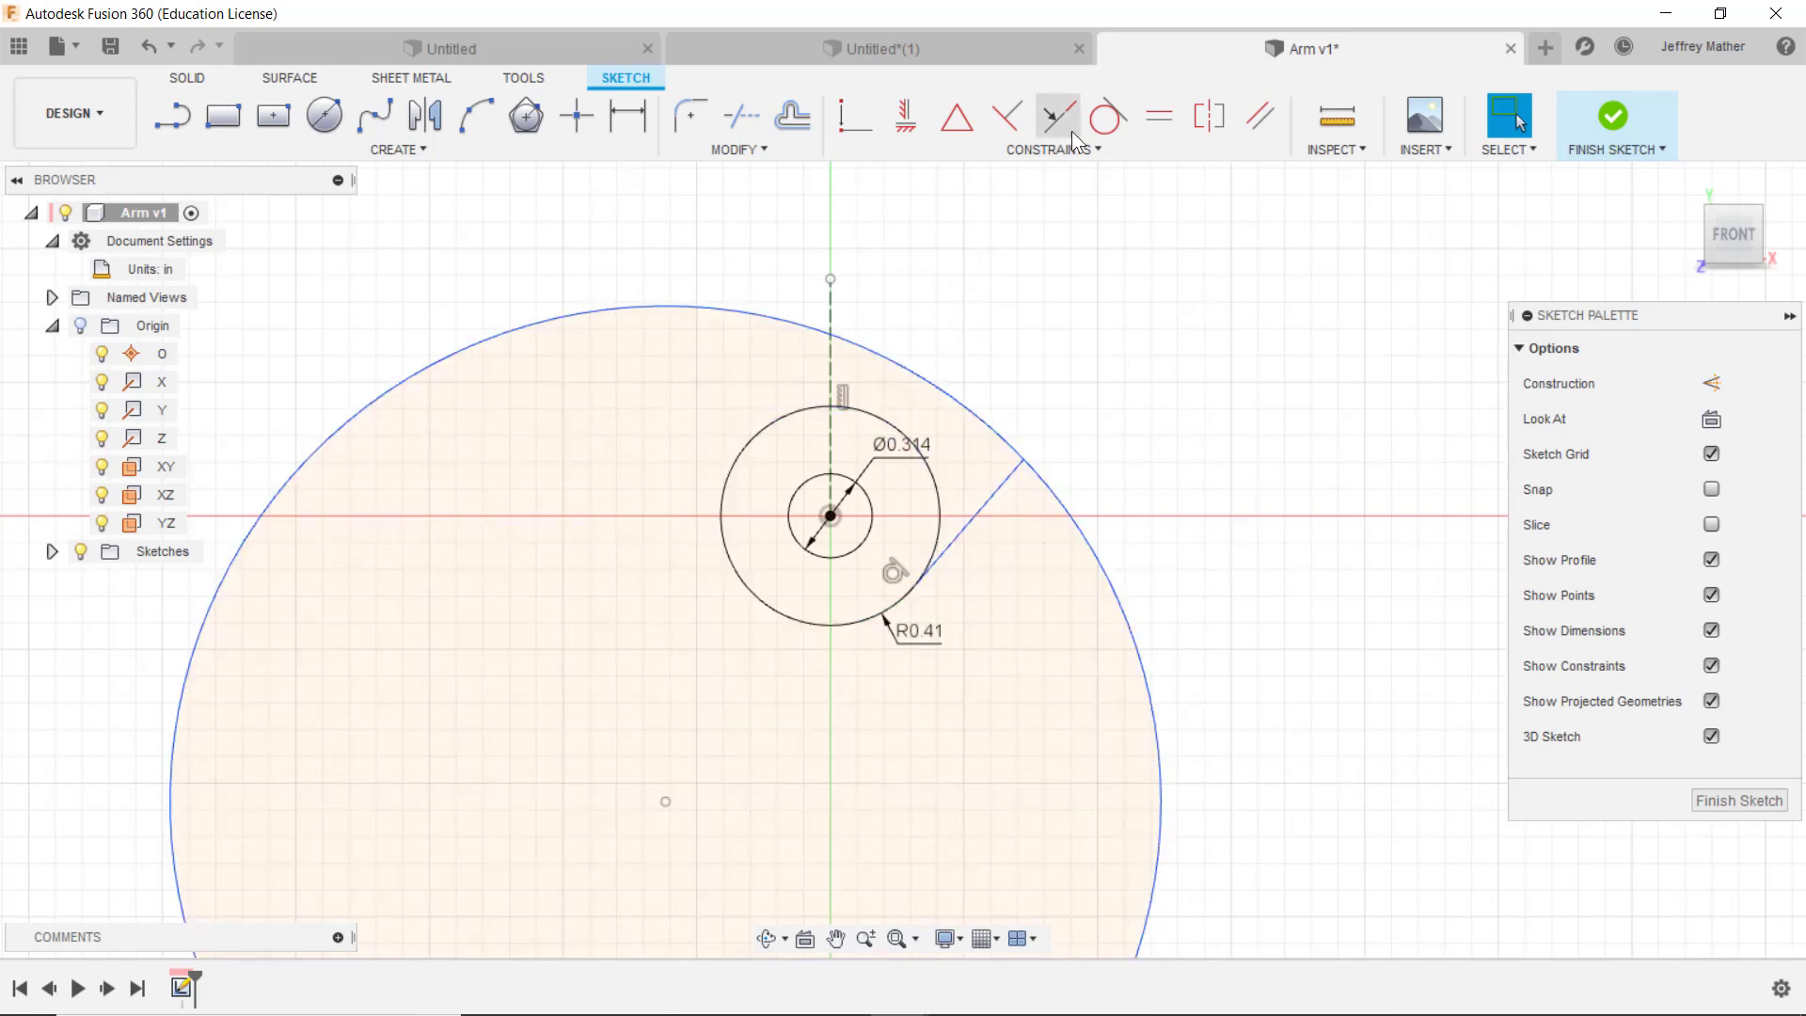
pyautogui.click(1106, 117)
pyautogui.click(931, 384)
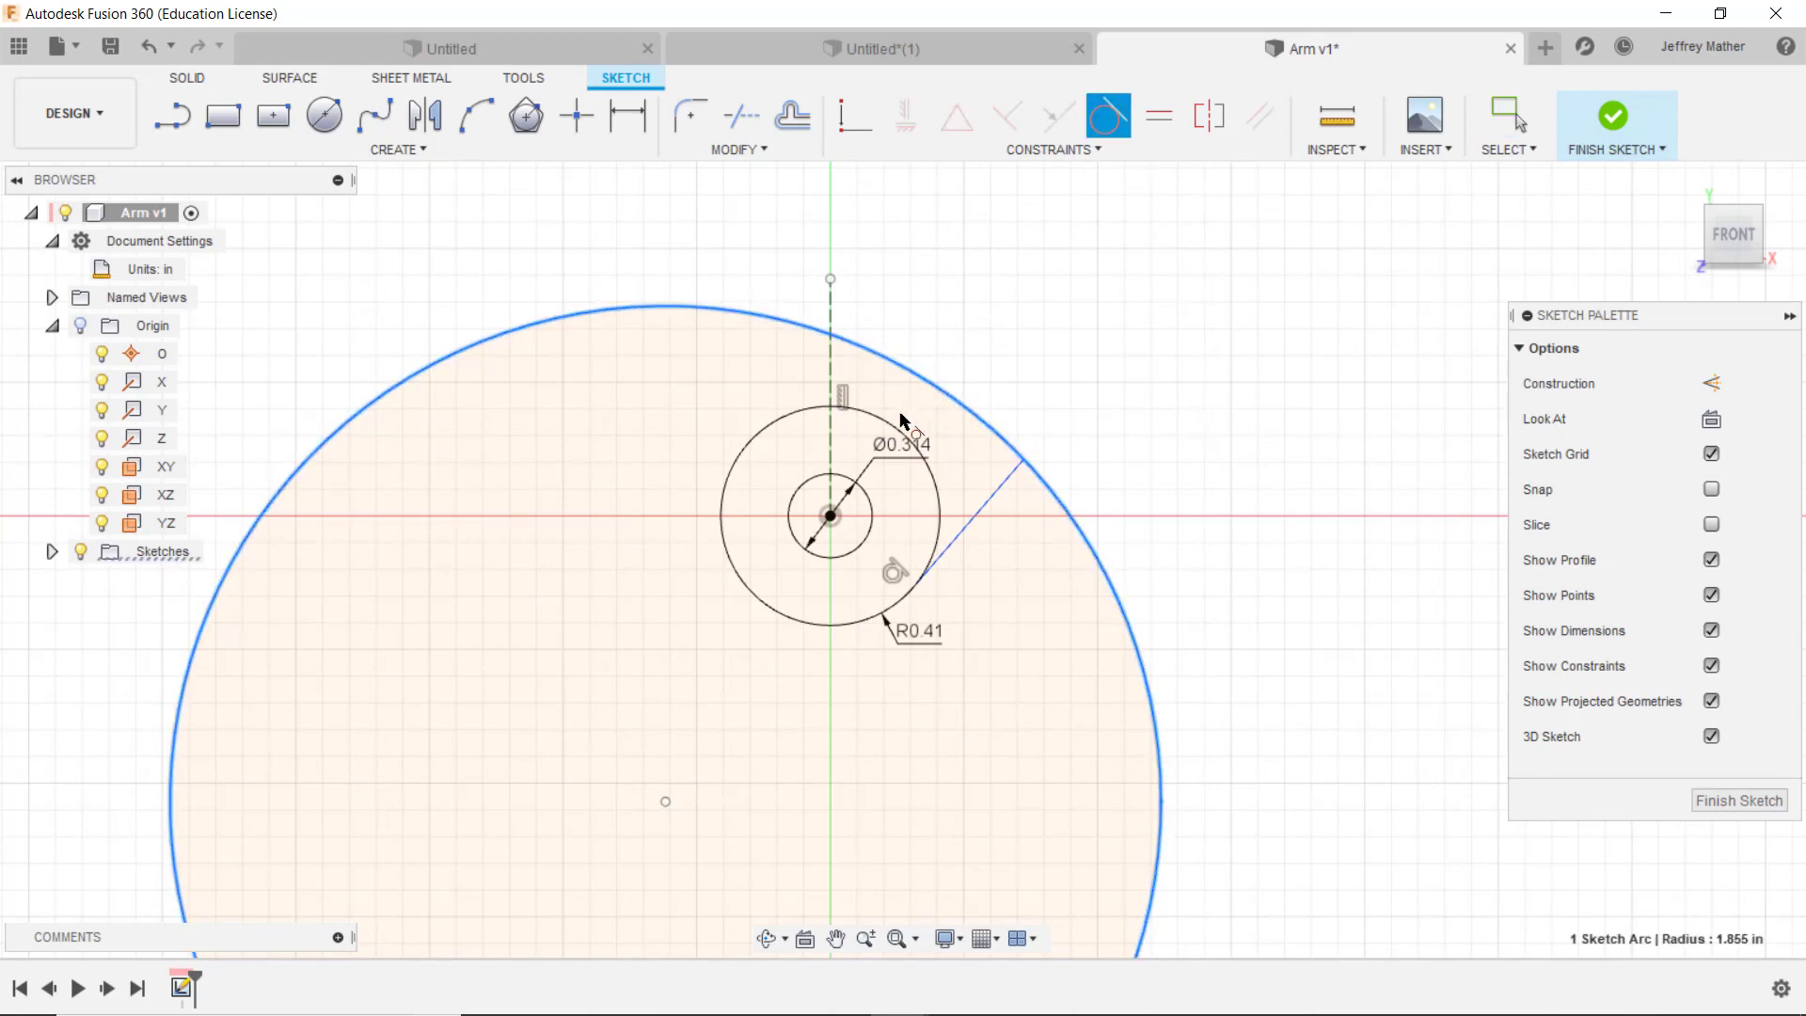
pyautogui.click(899, 422)
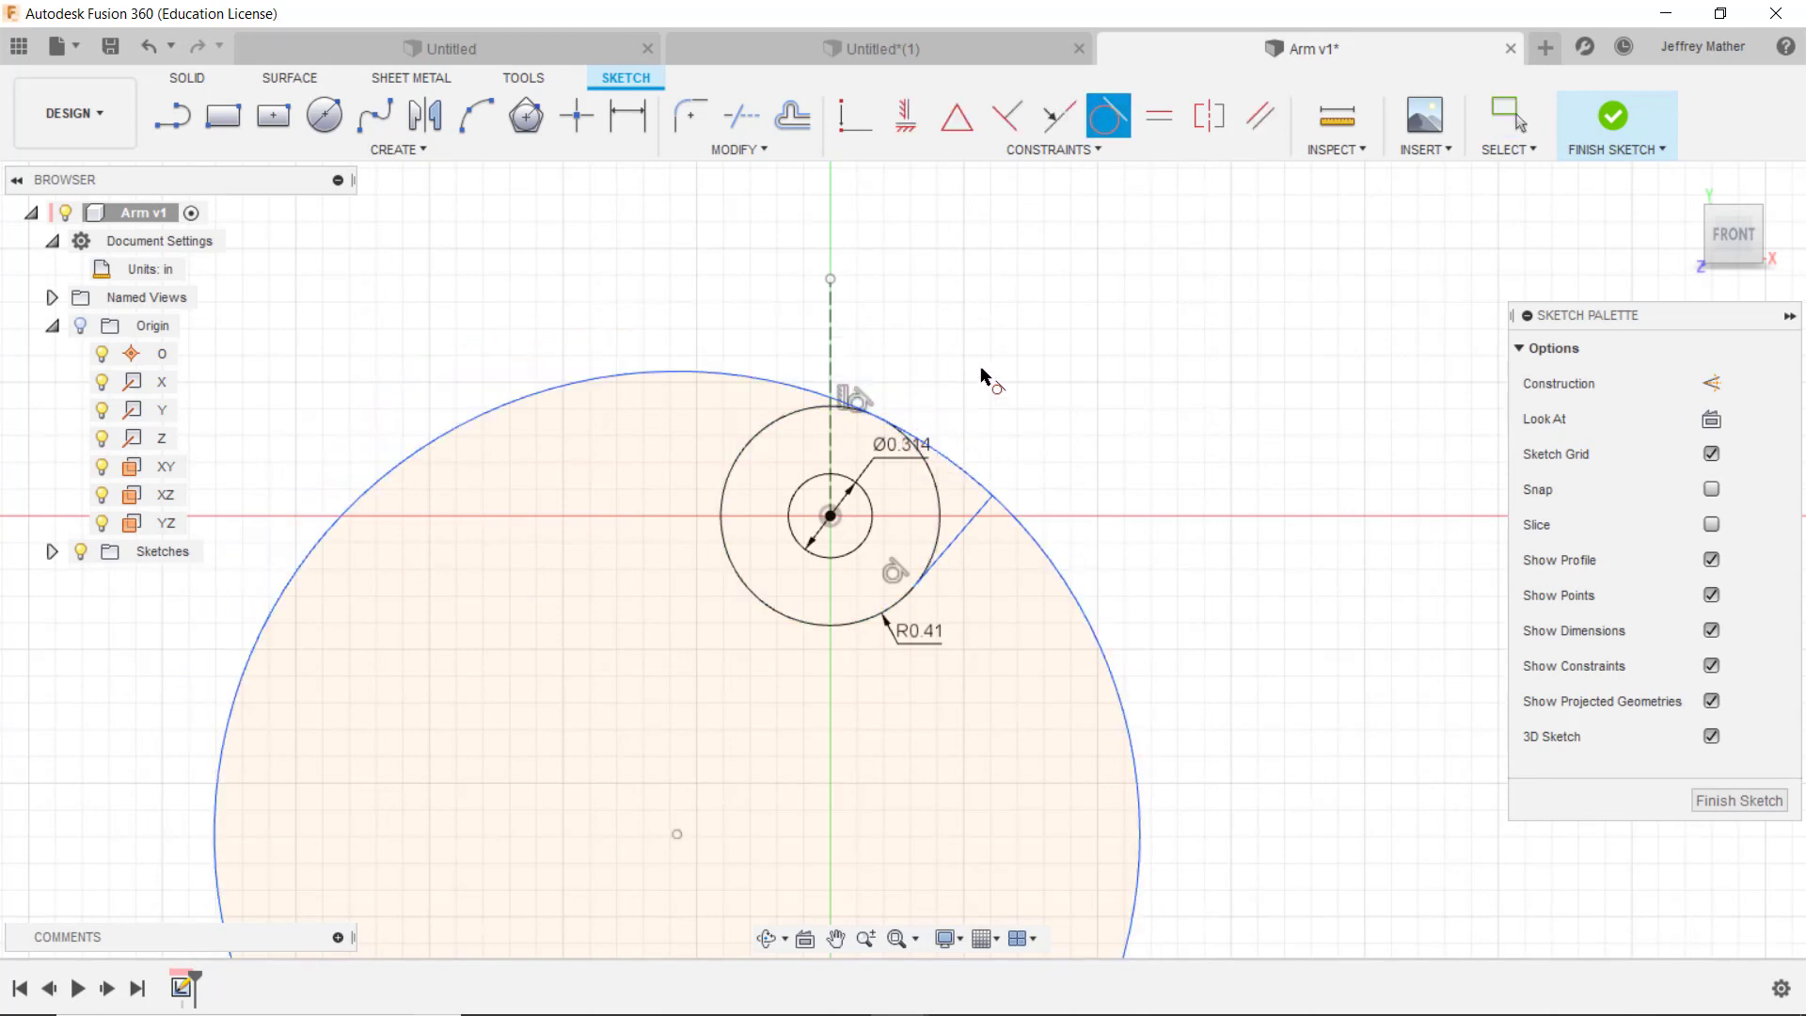
pyautogui.press('Escape')
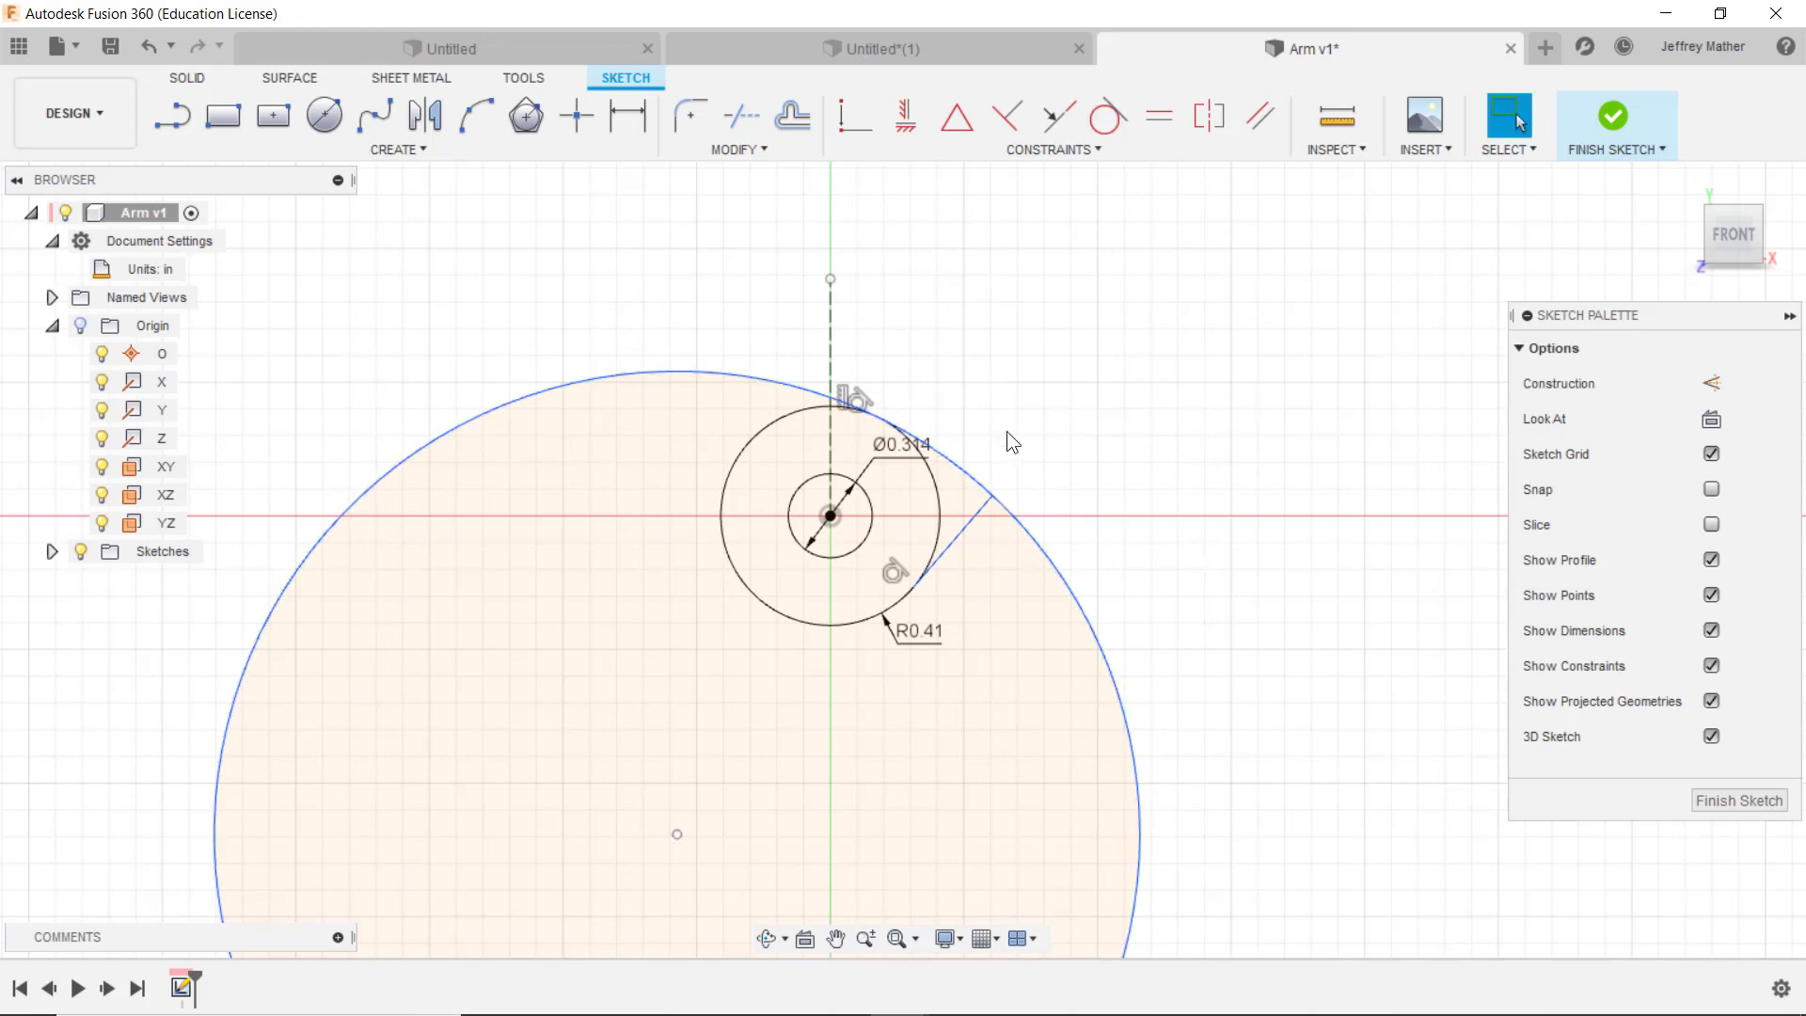
# Step: Trim away the large circle's outer portion, keeping the arc between the vertical construction line and the tangent line's end
pyautogui.scroll(-1, 1014, 341)
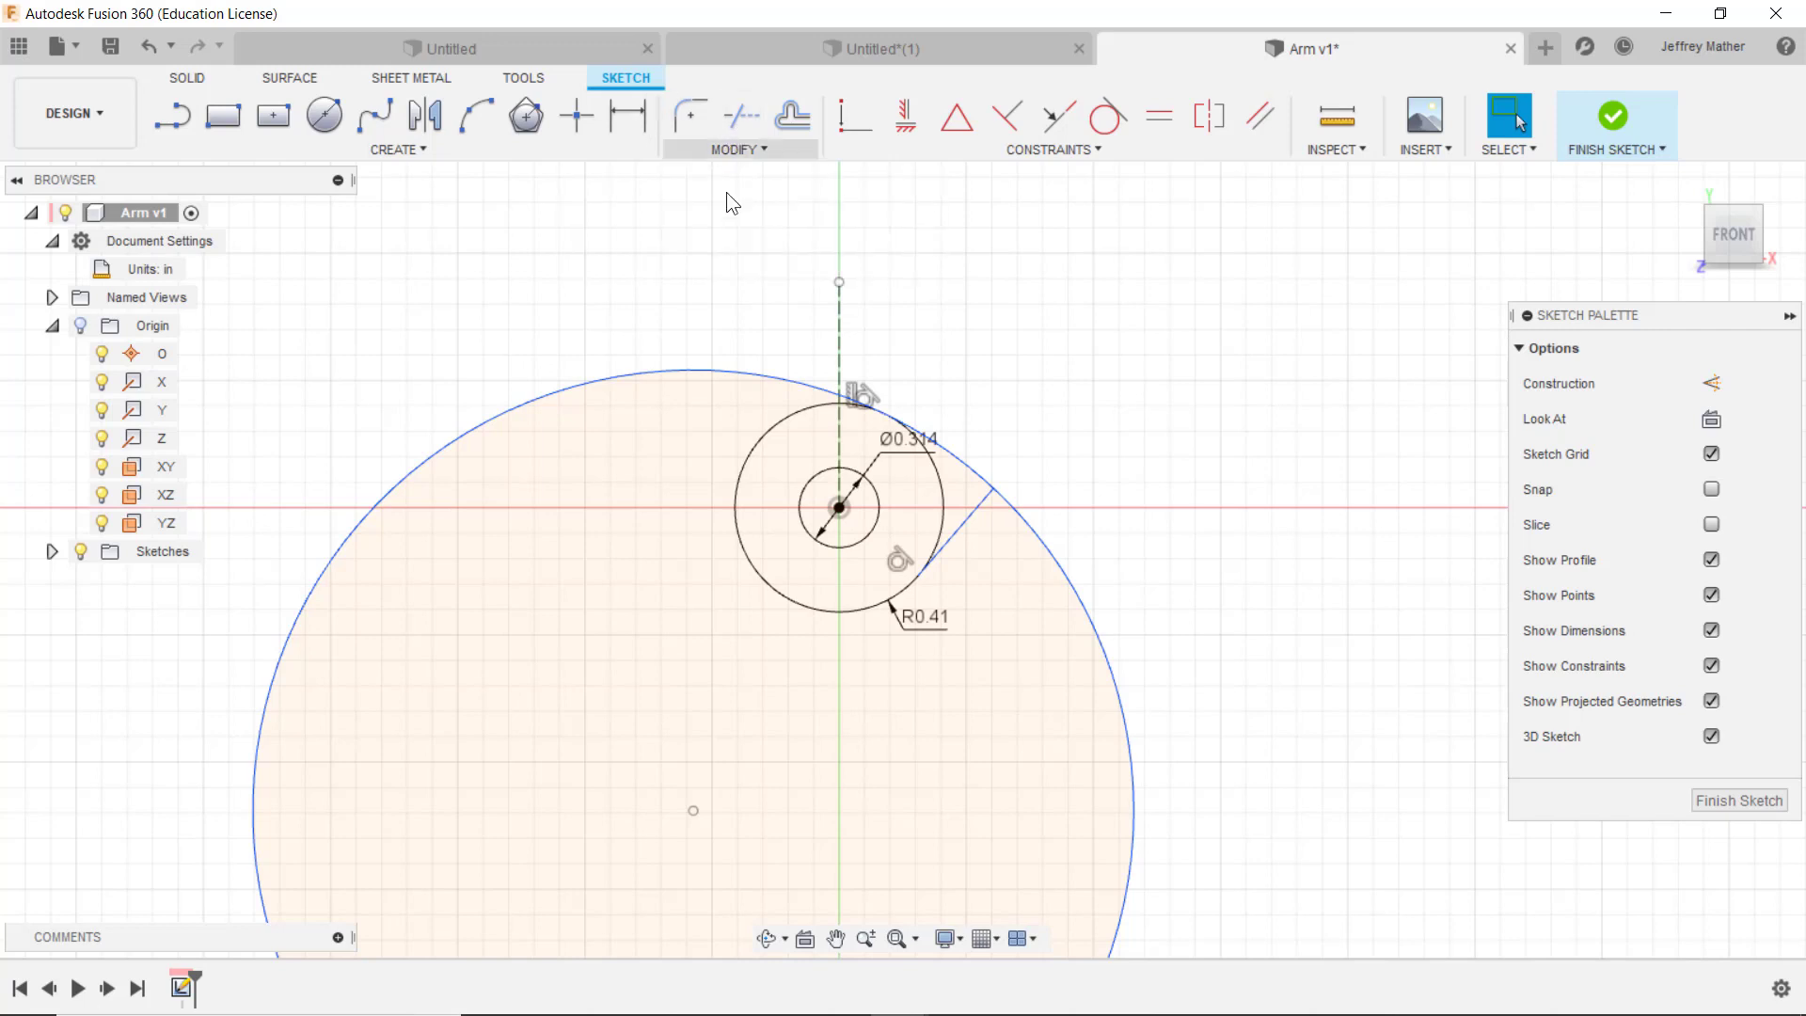
pyautogui.click(735, 130)
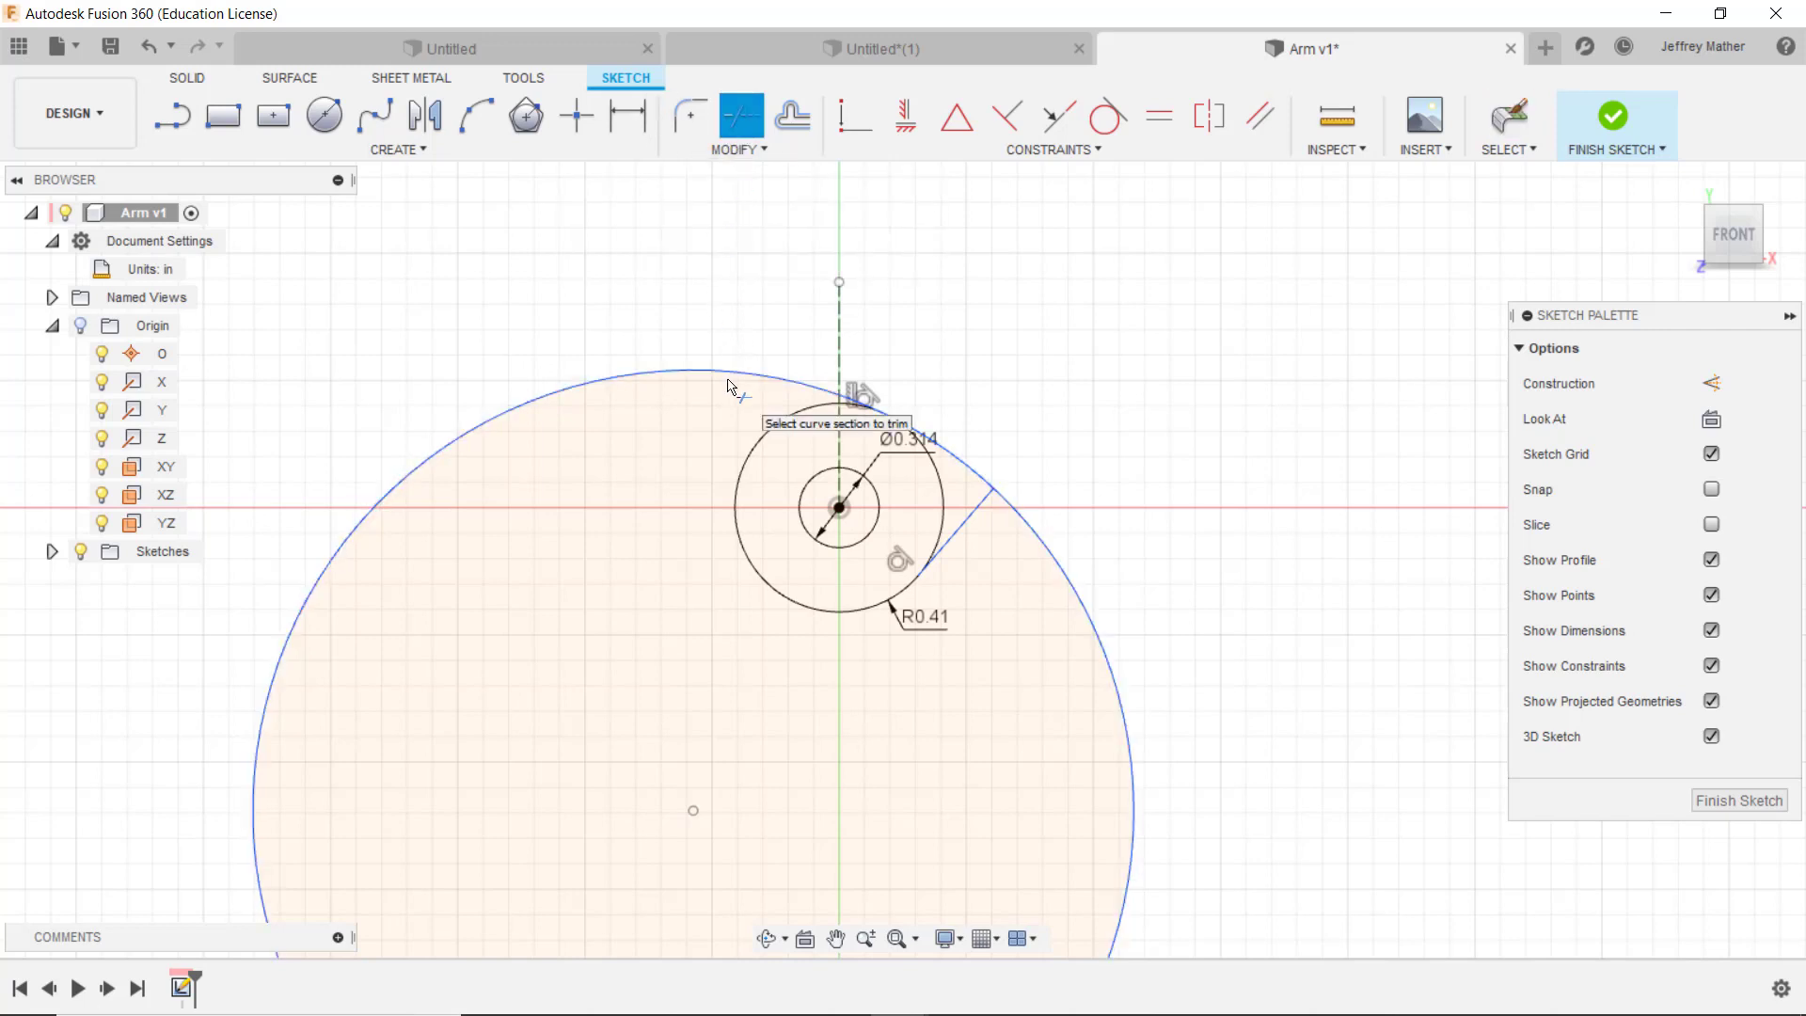
pyautogui.click(727, 380)
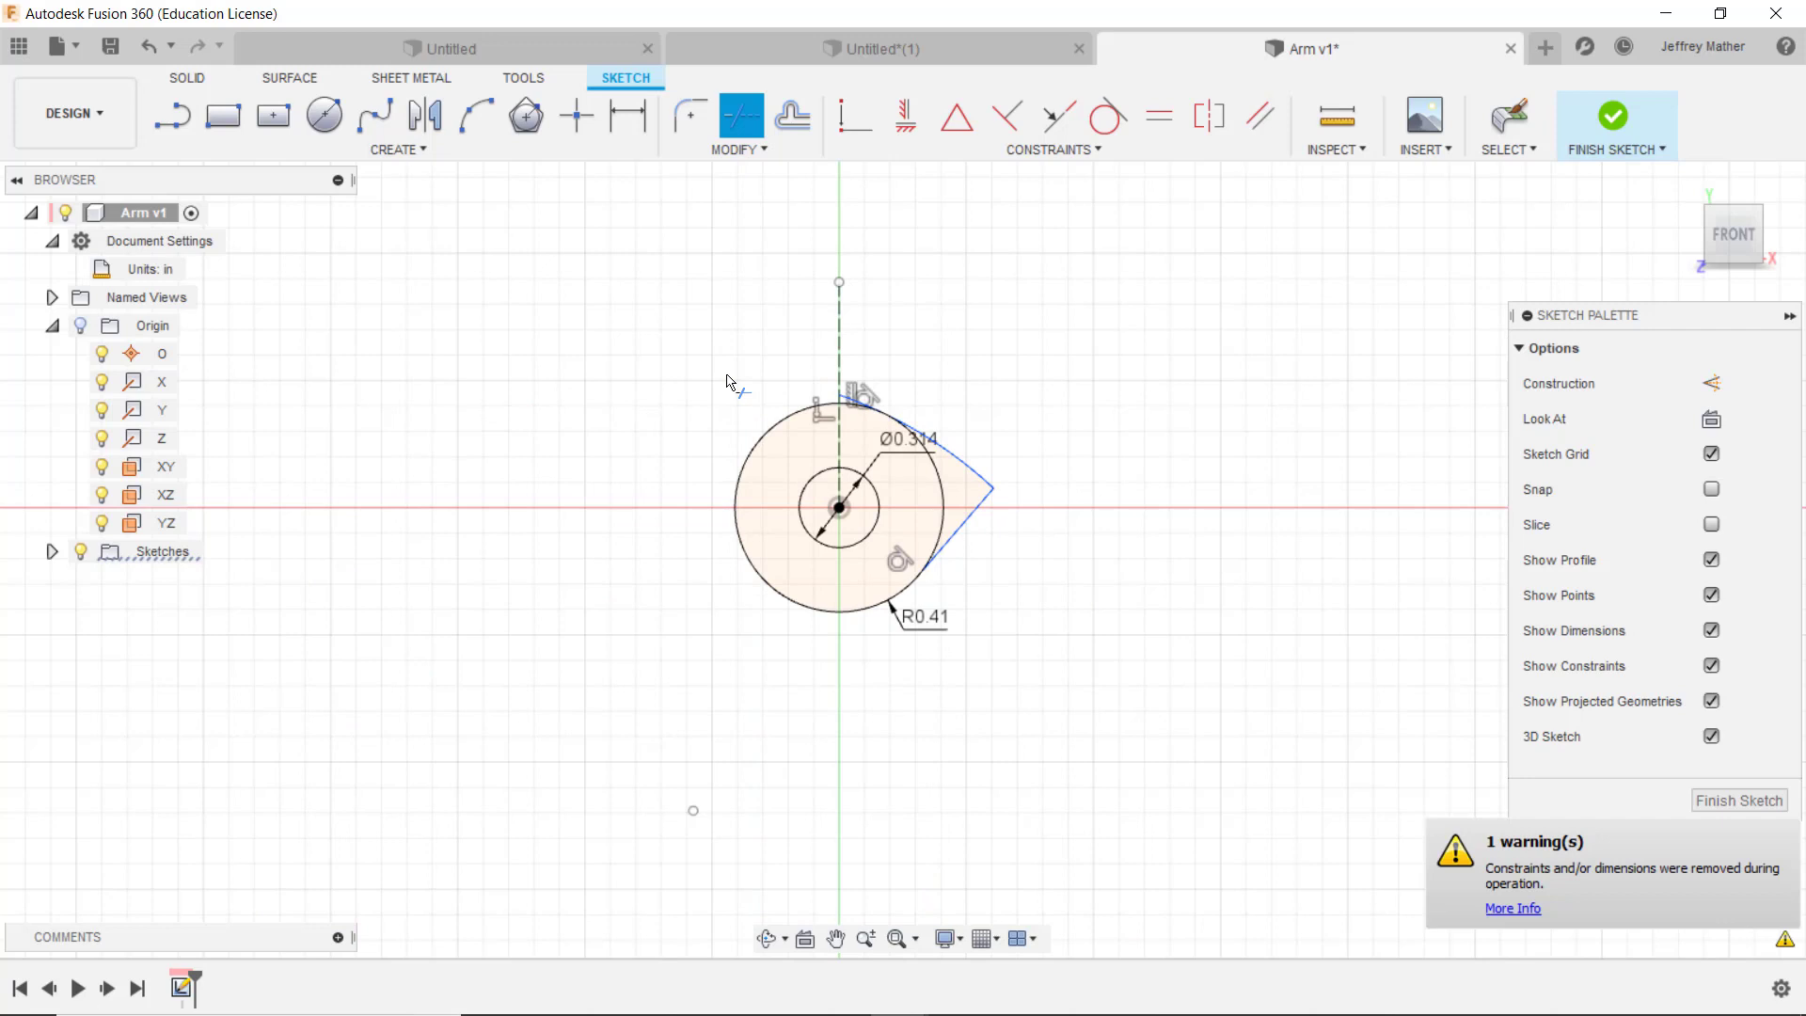
pyautogui.press('Escape')
# Step: Trim away the large arc's short upper stub between the vertical construction line and its tangent point on the 0.41 in radius circle
pyautogui.scroll(5, 870, 395)
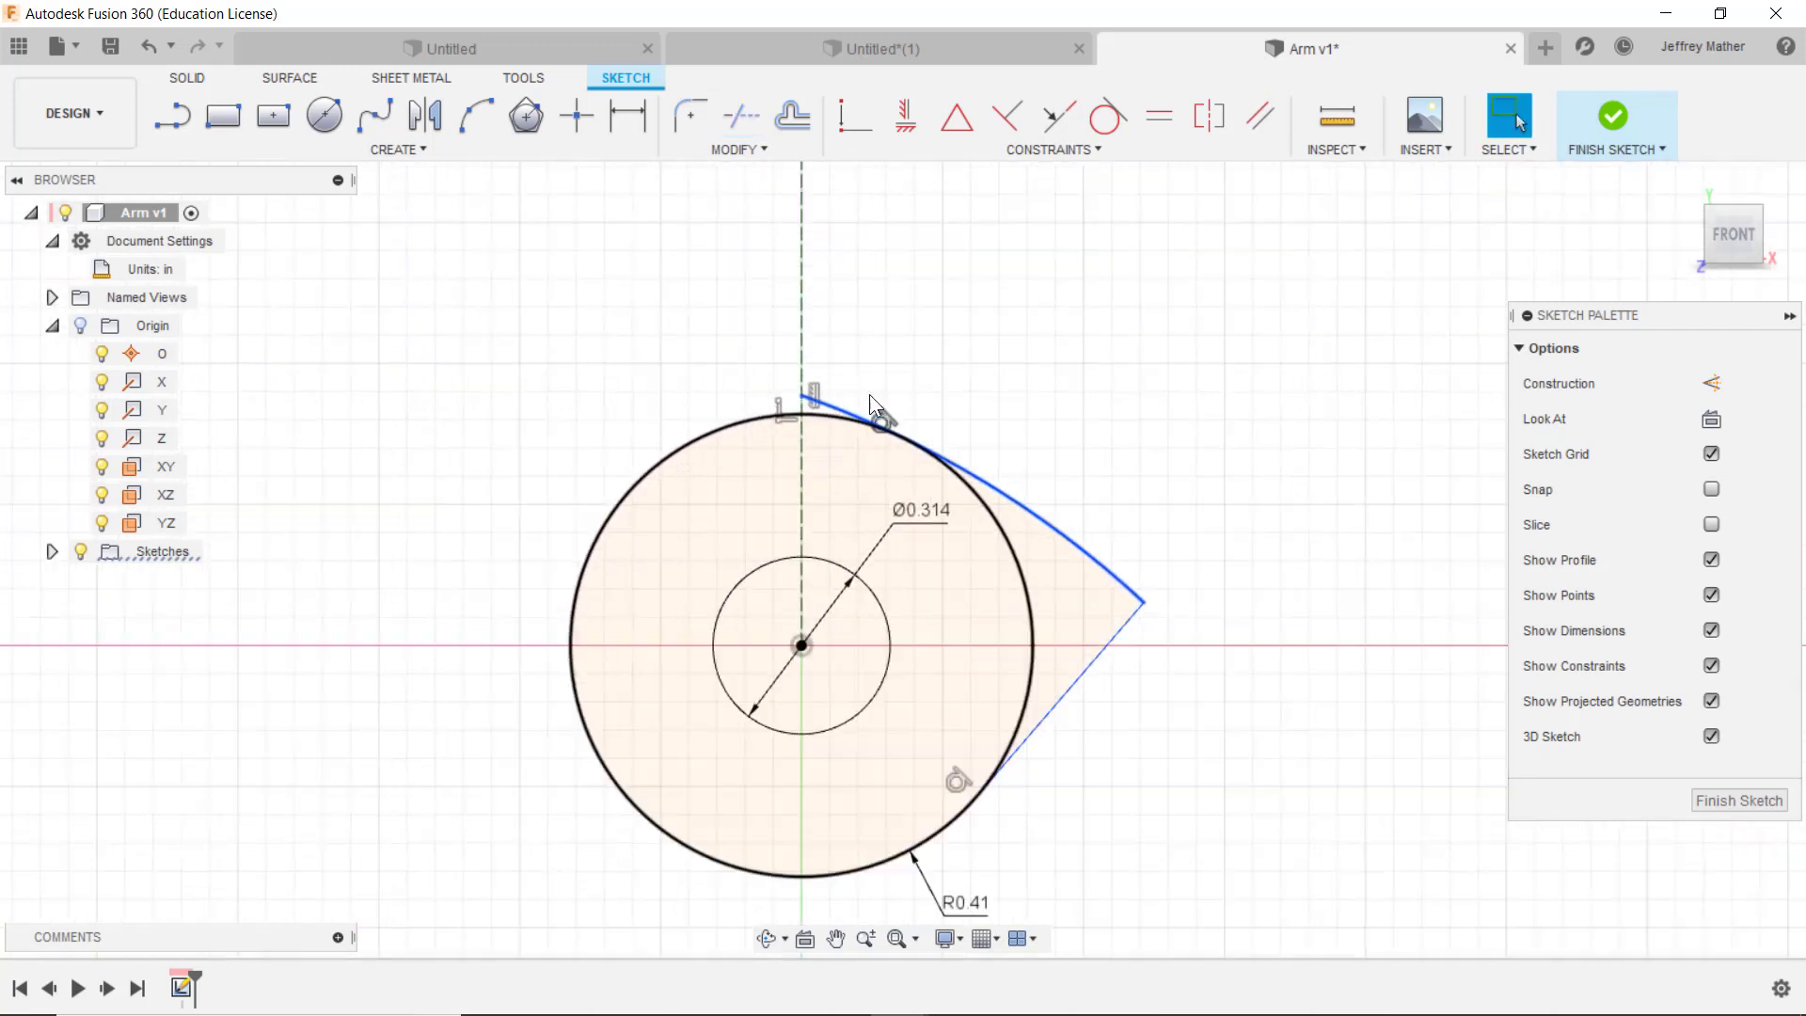
pyautogui.scroll(3, 870, 405)
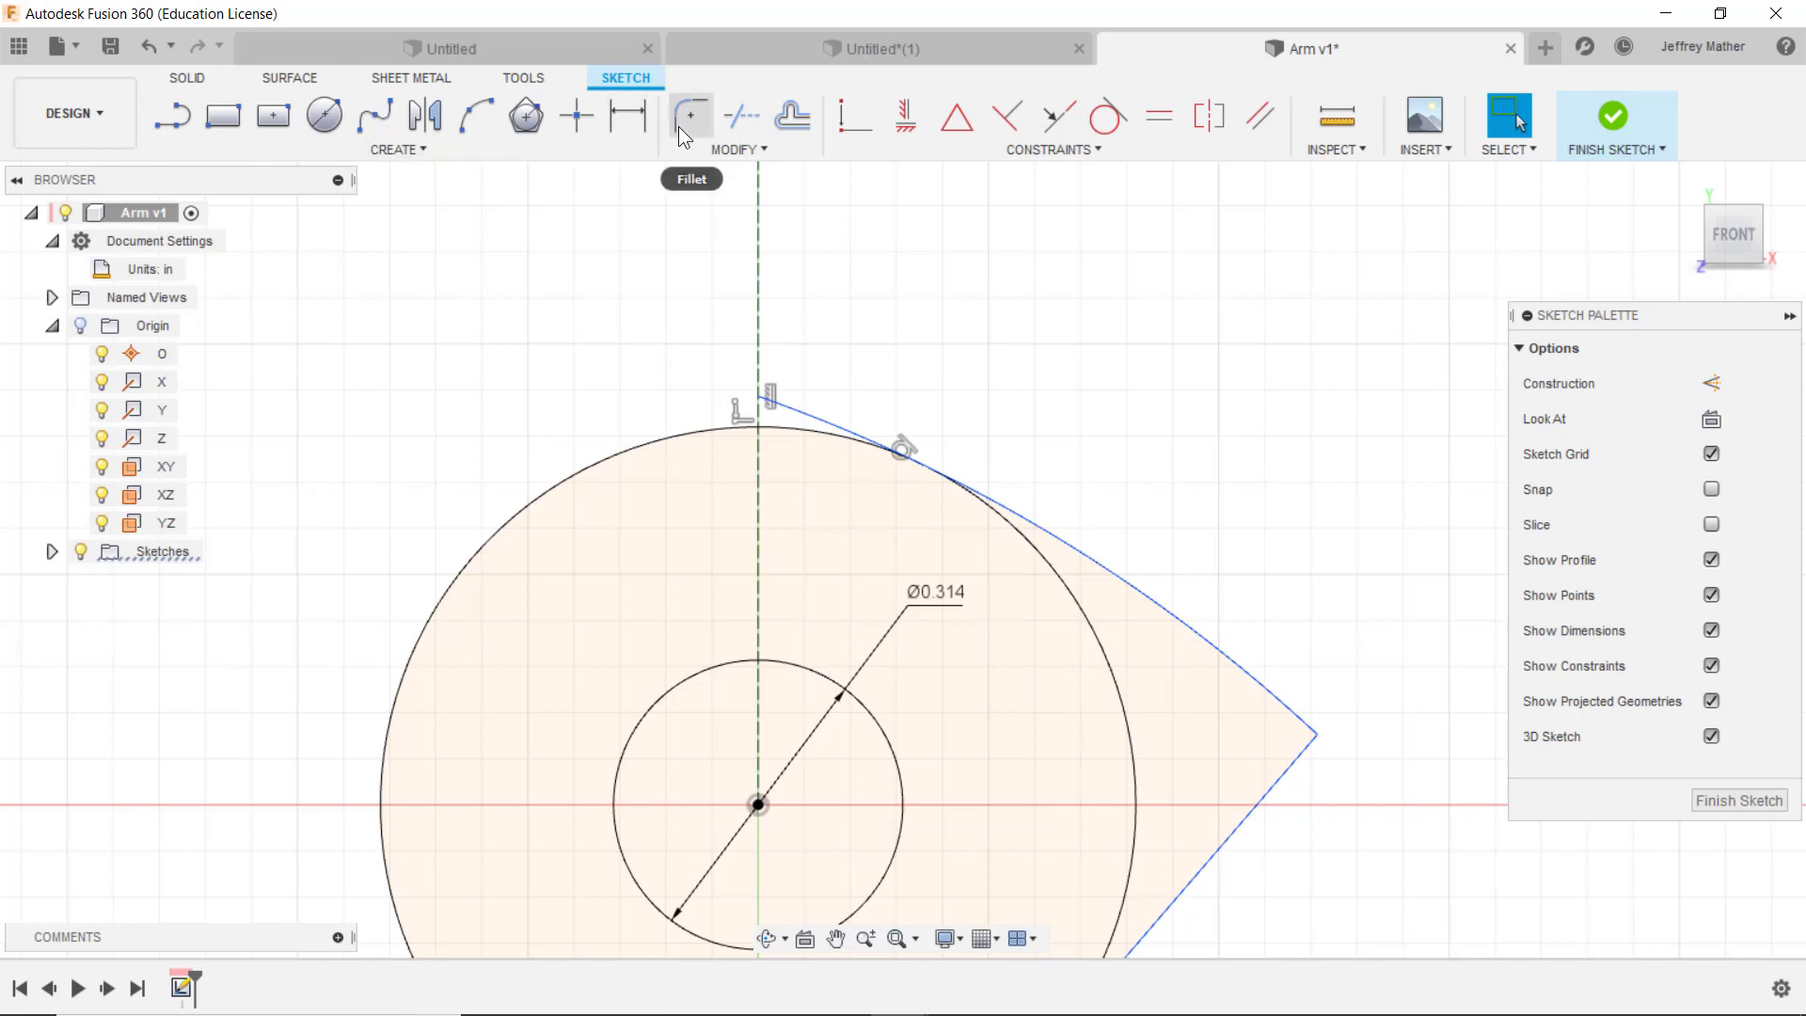
pyautogui.click(737, 115)
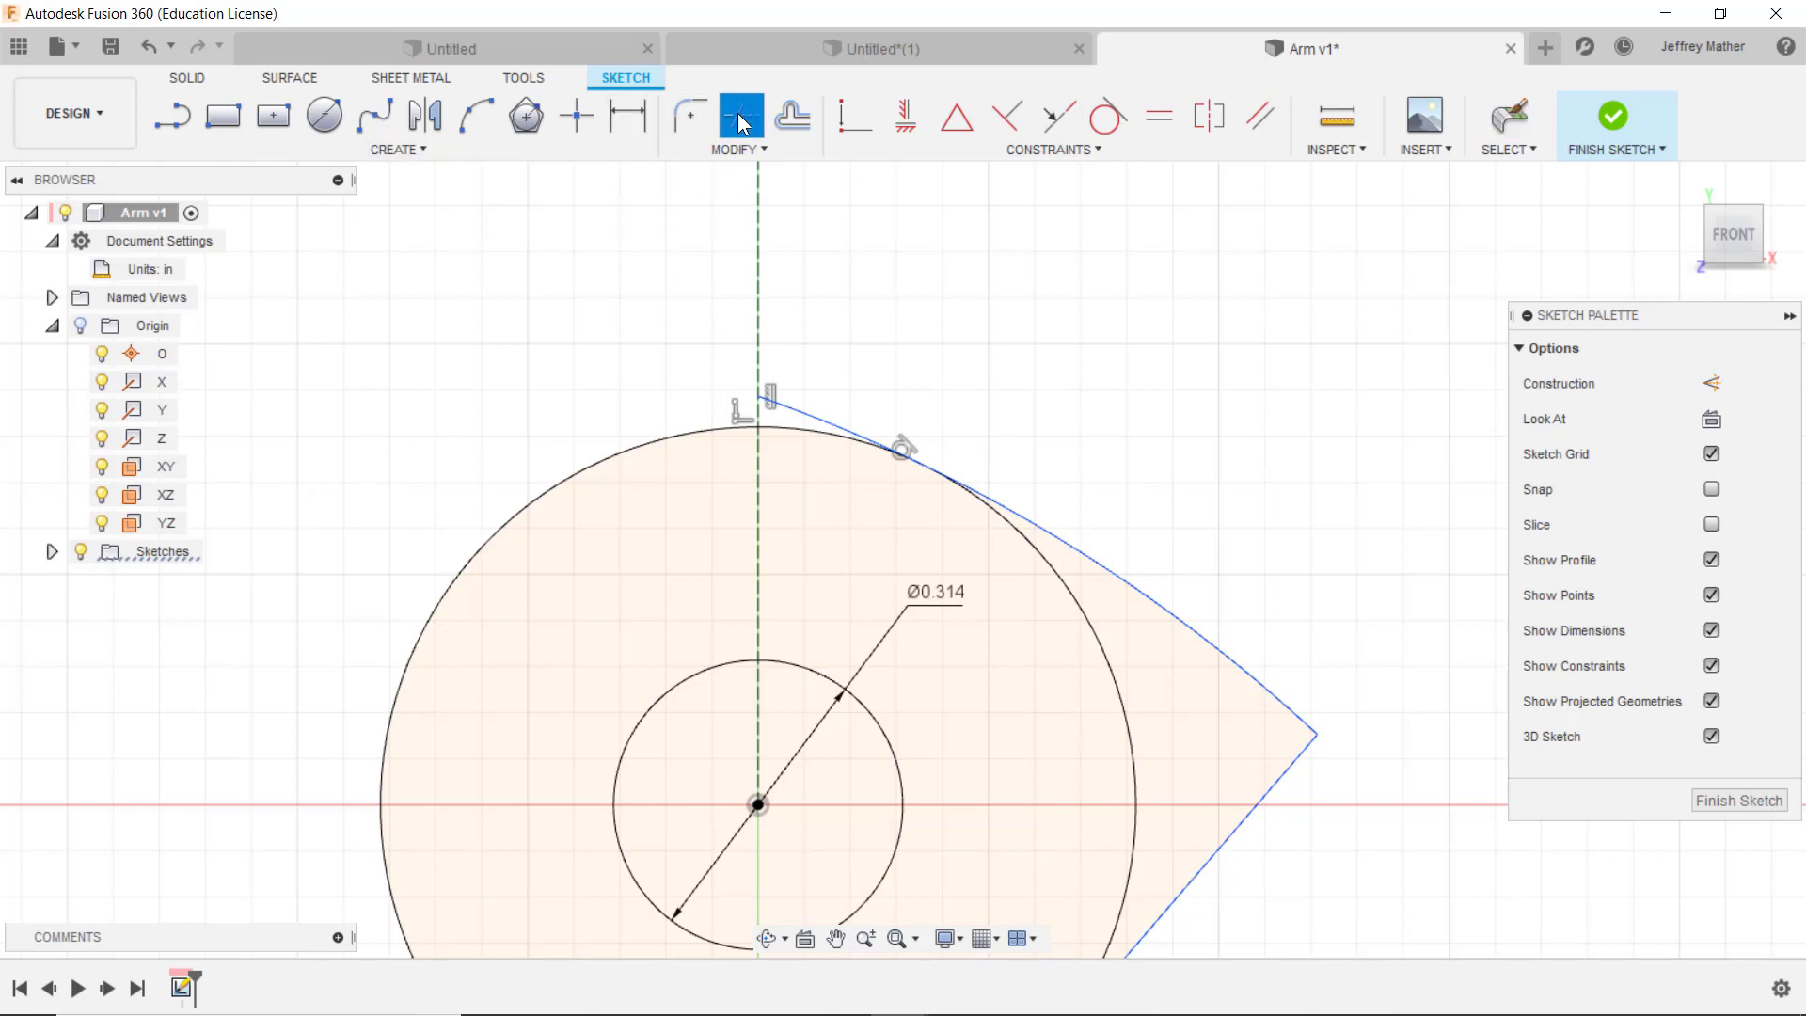
pyautogui.click(821, 428)
pyautogui.scroll(-1, 856, 355)
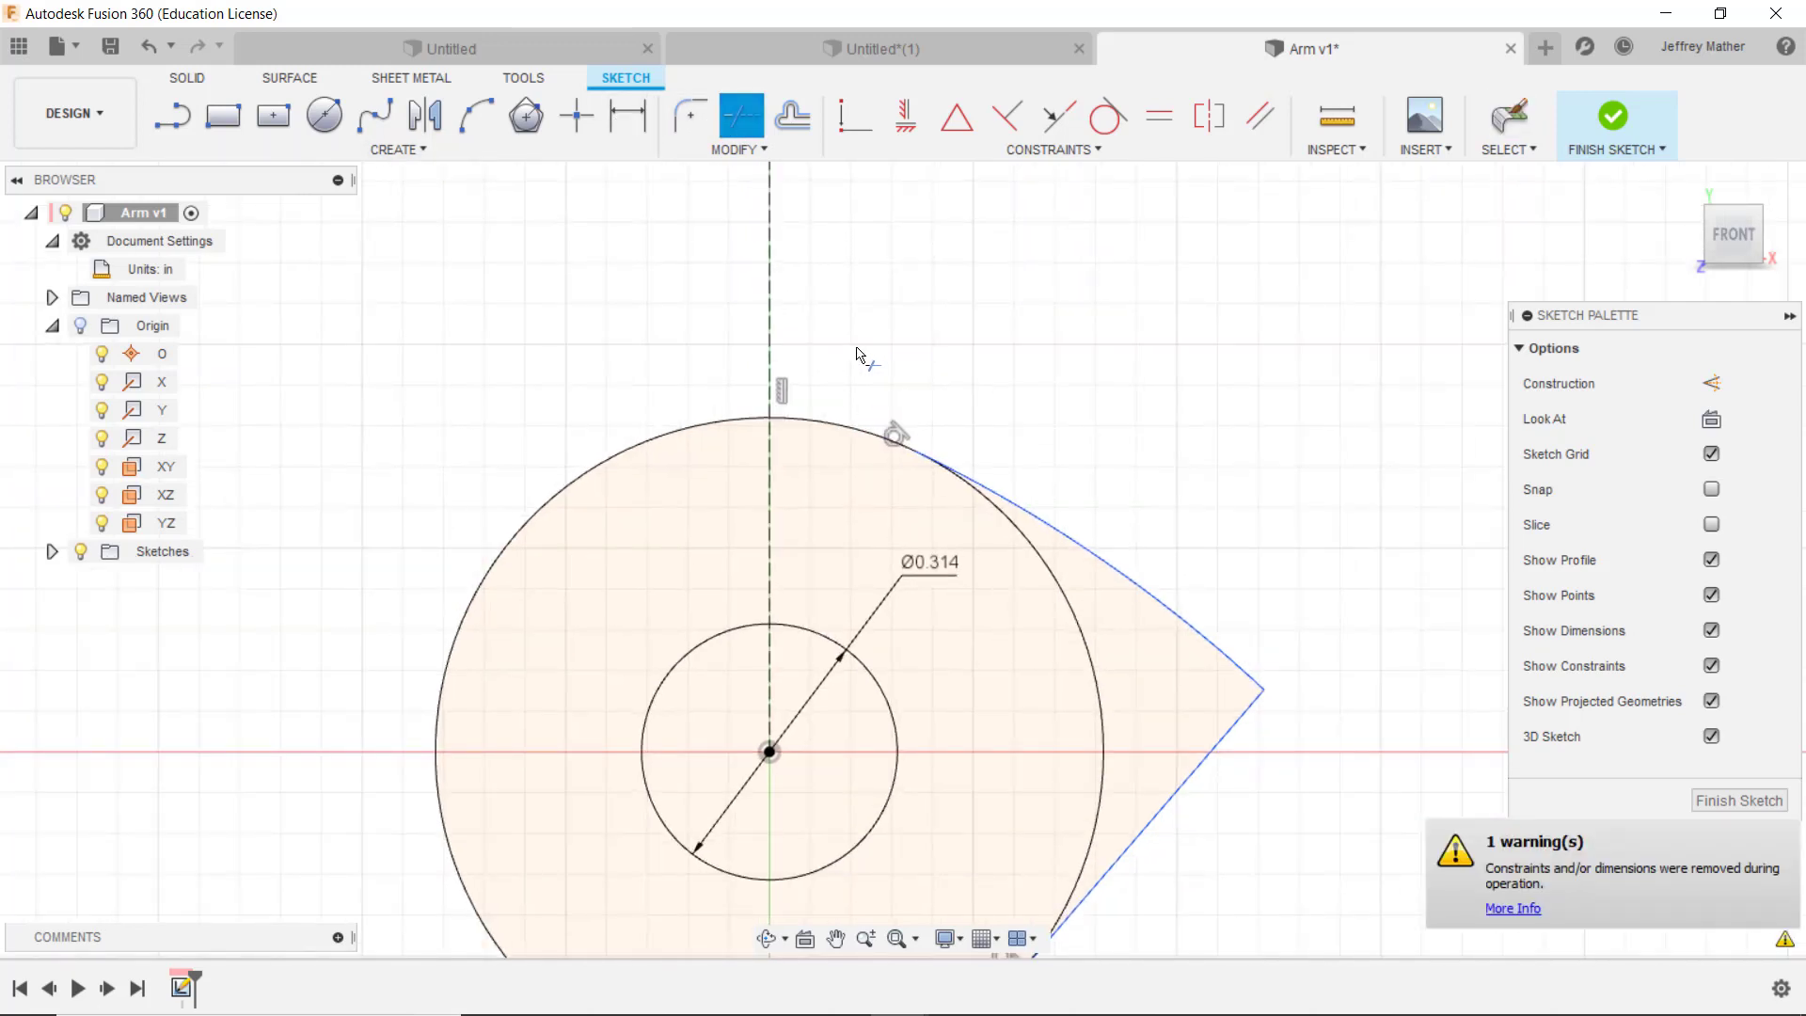
pyautogui.scroll(-1, 856, 352)
# Step: Dimension the large tangent arc's radius as 2.44 in
pyautogui.click(627, 114)
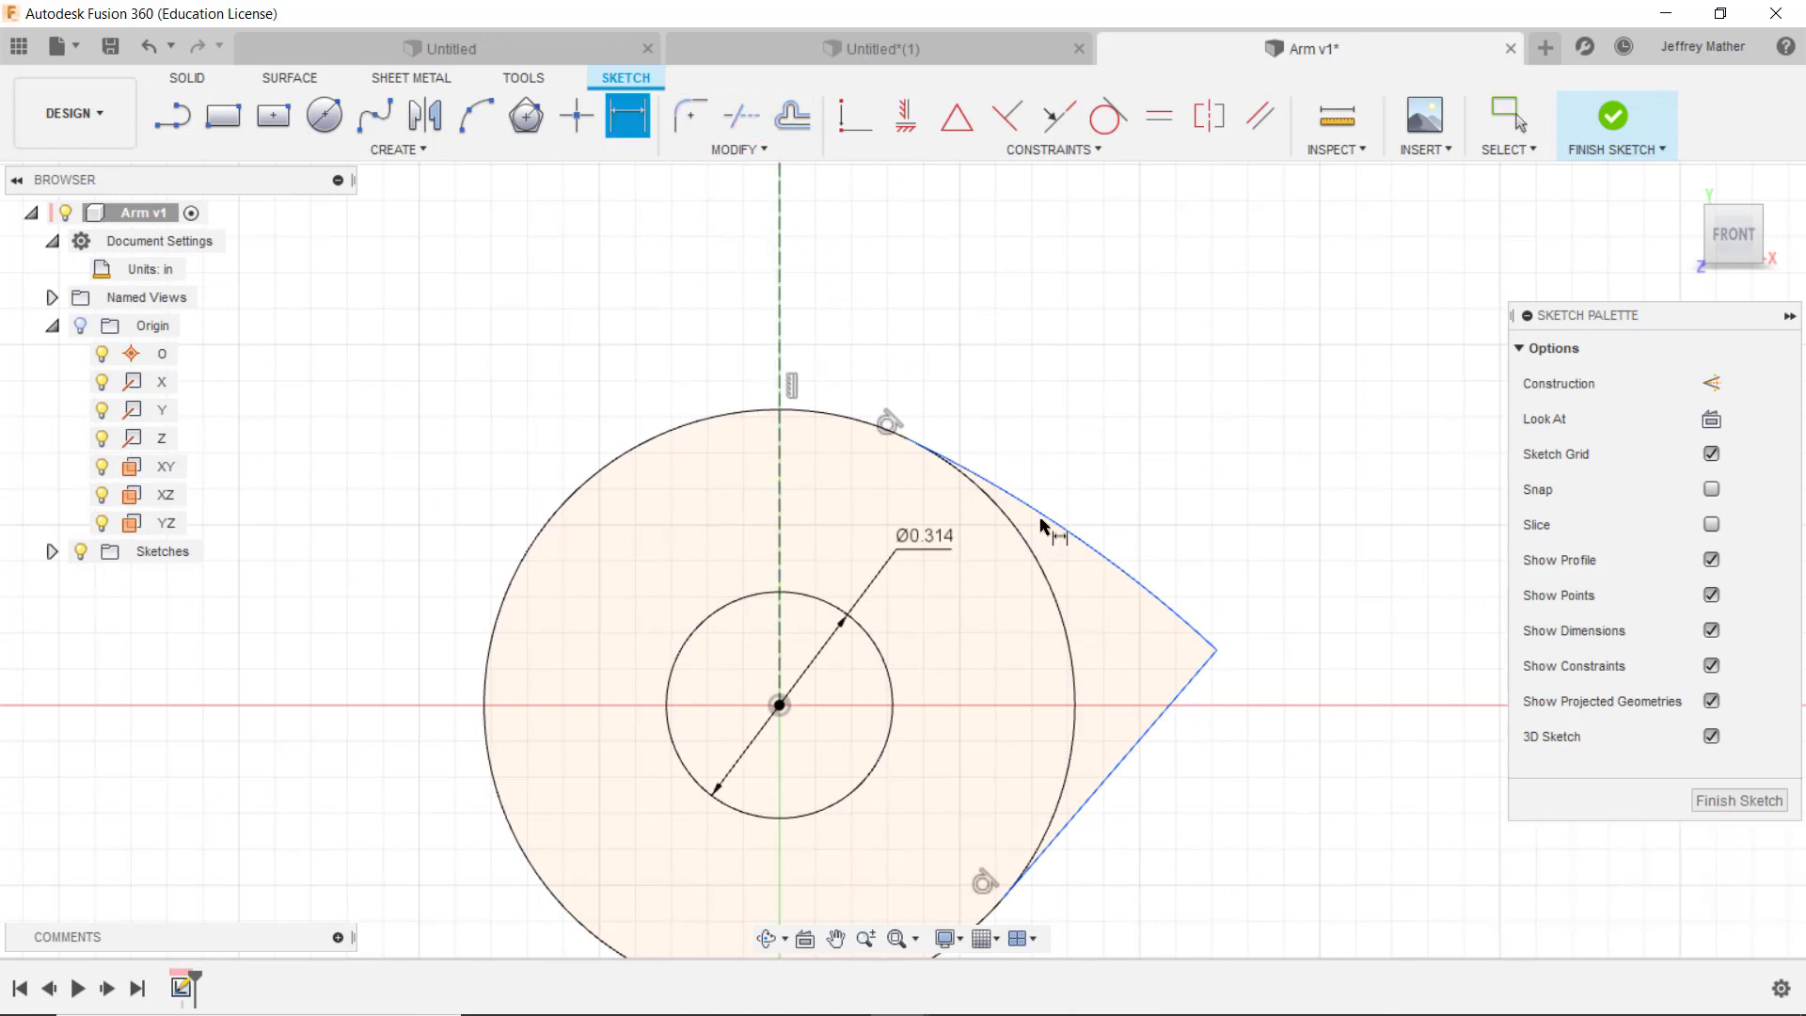
pyautogui.click(1042, 527)
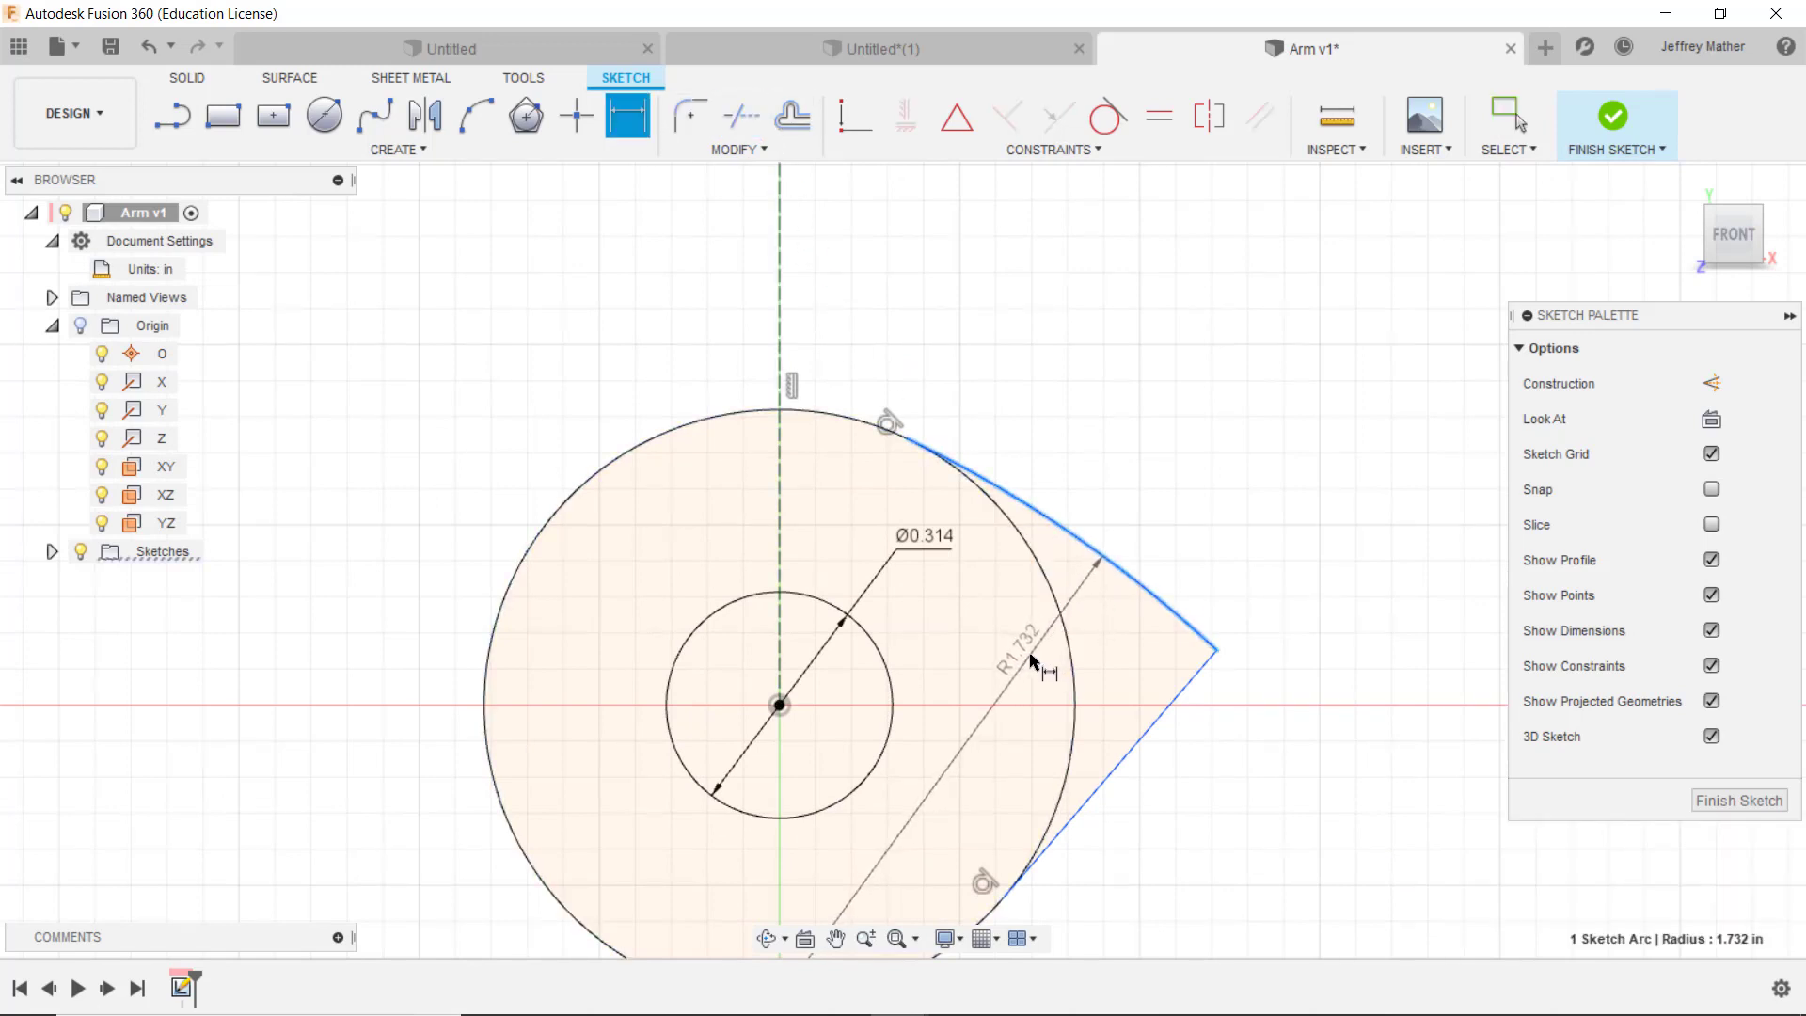
pyautogui.click(1231, 801)
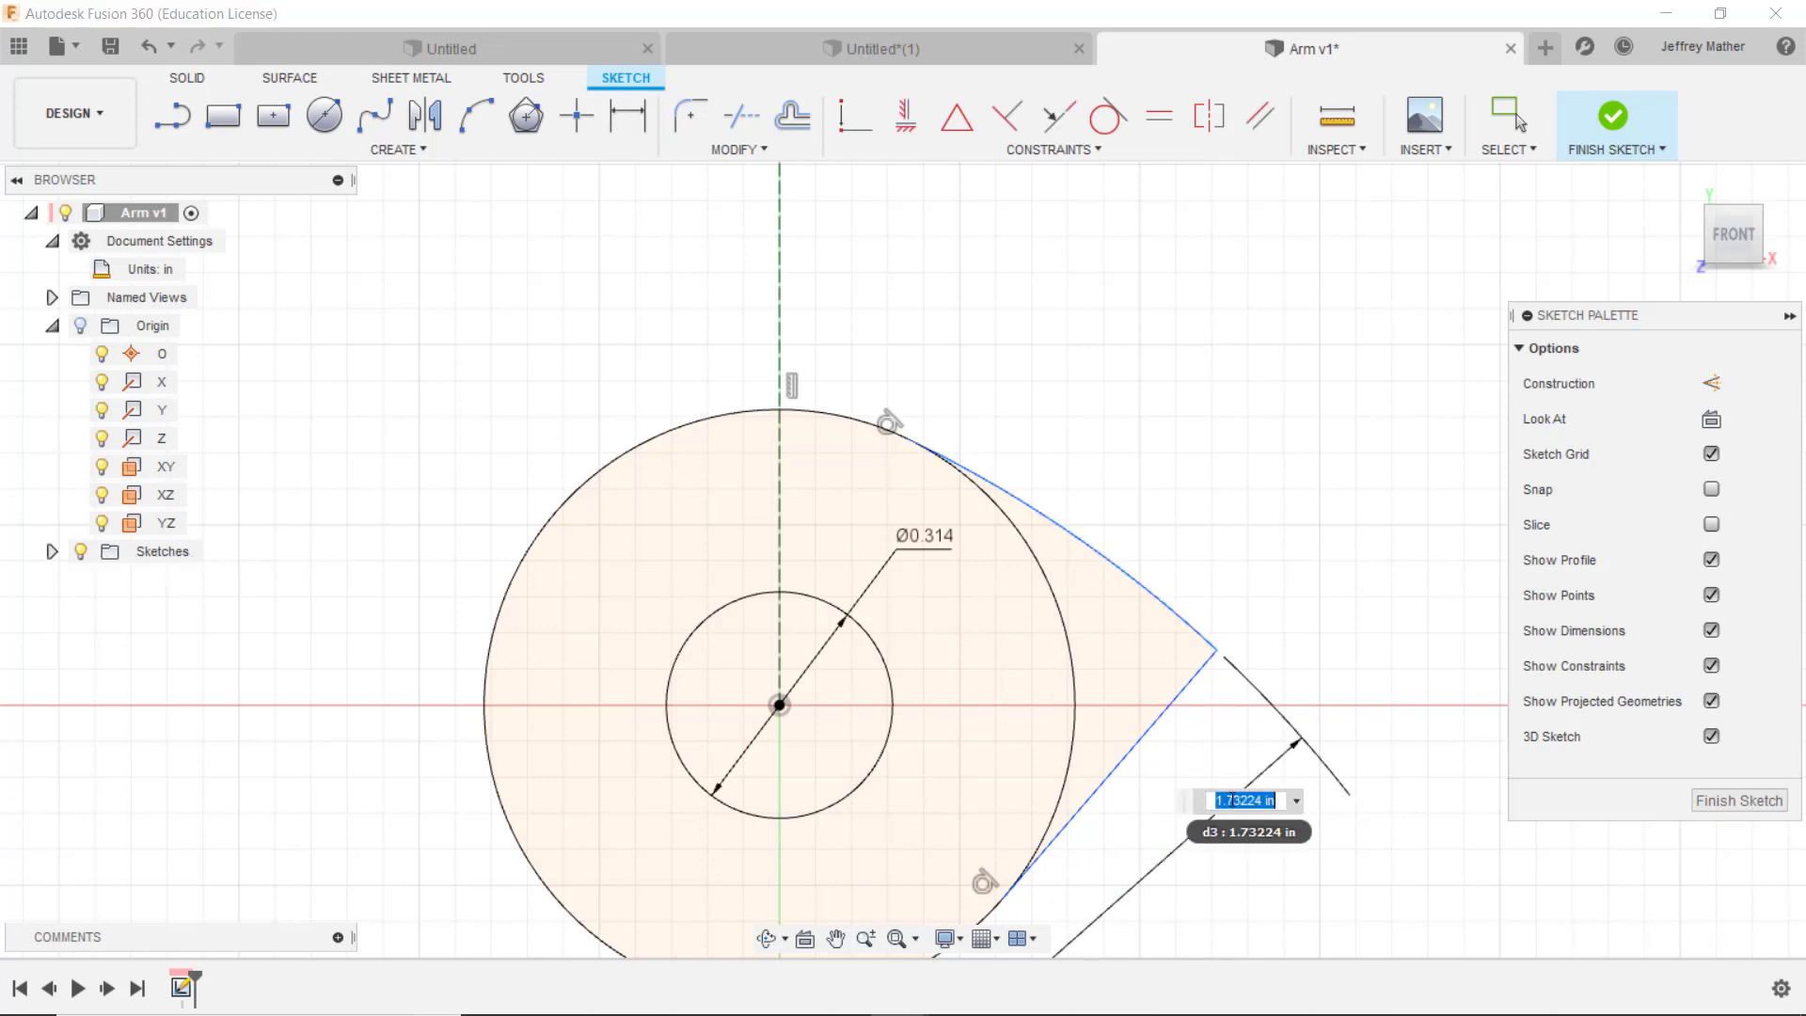
pyautogui.write('2.44')
pyautogui.press('Return')
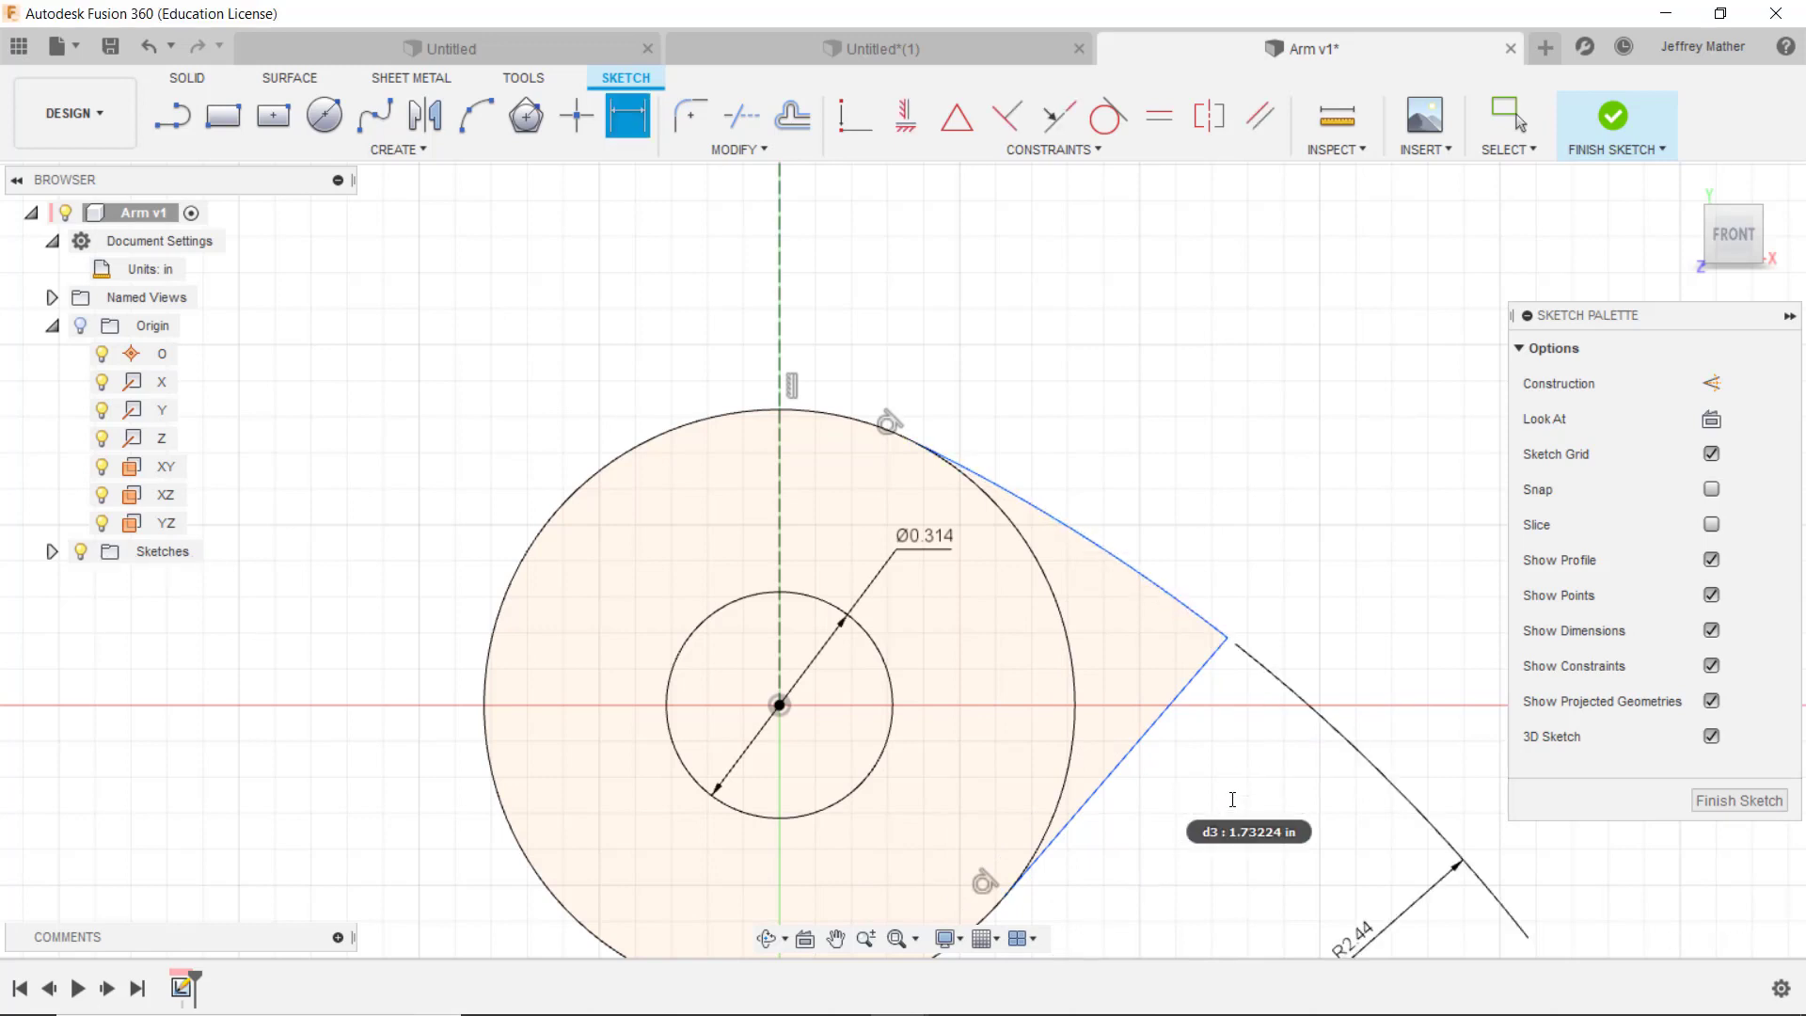
# Step: Dimension the horizontal distance between the 2.44 in arc's centre point and the origin as 1 in
pyautogui.scroll(-1, 891, 564)
pyautogui.scroll(-4, 891, 564)
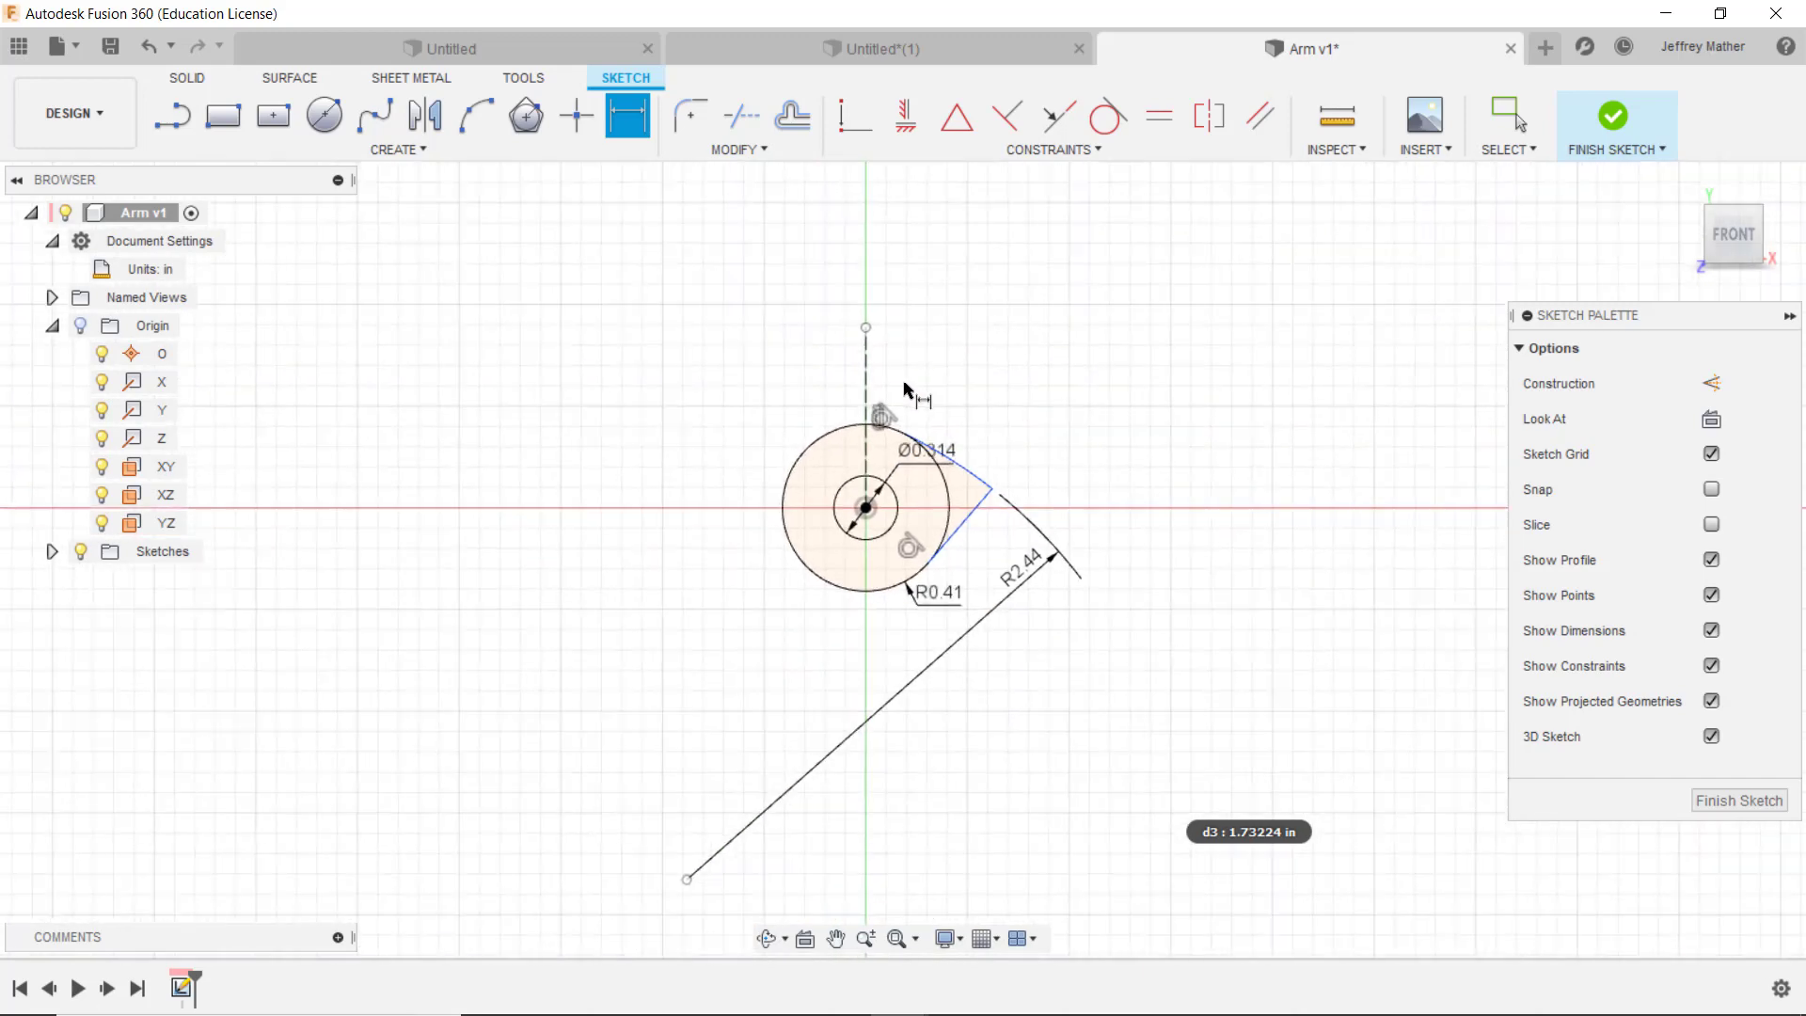
pyautogui.scroll(-1, 905, 389)
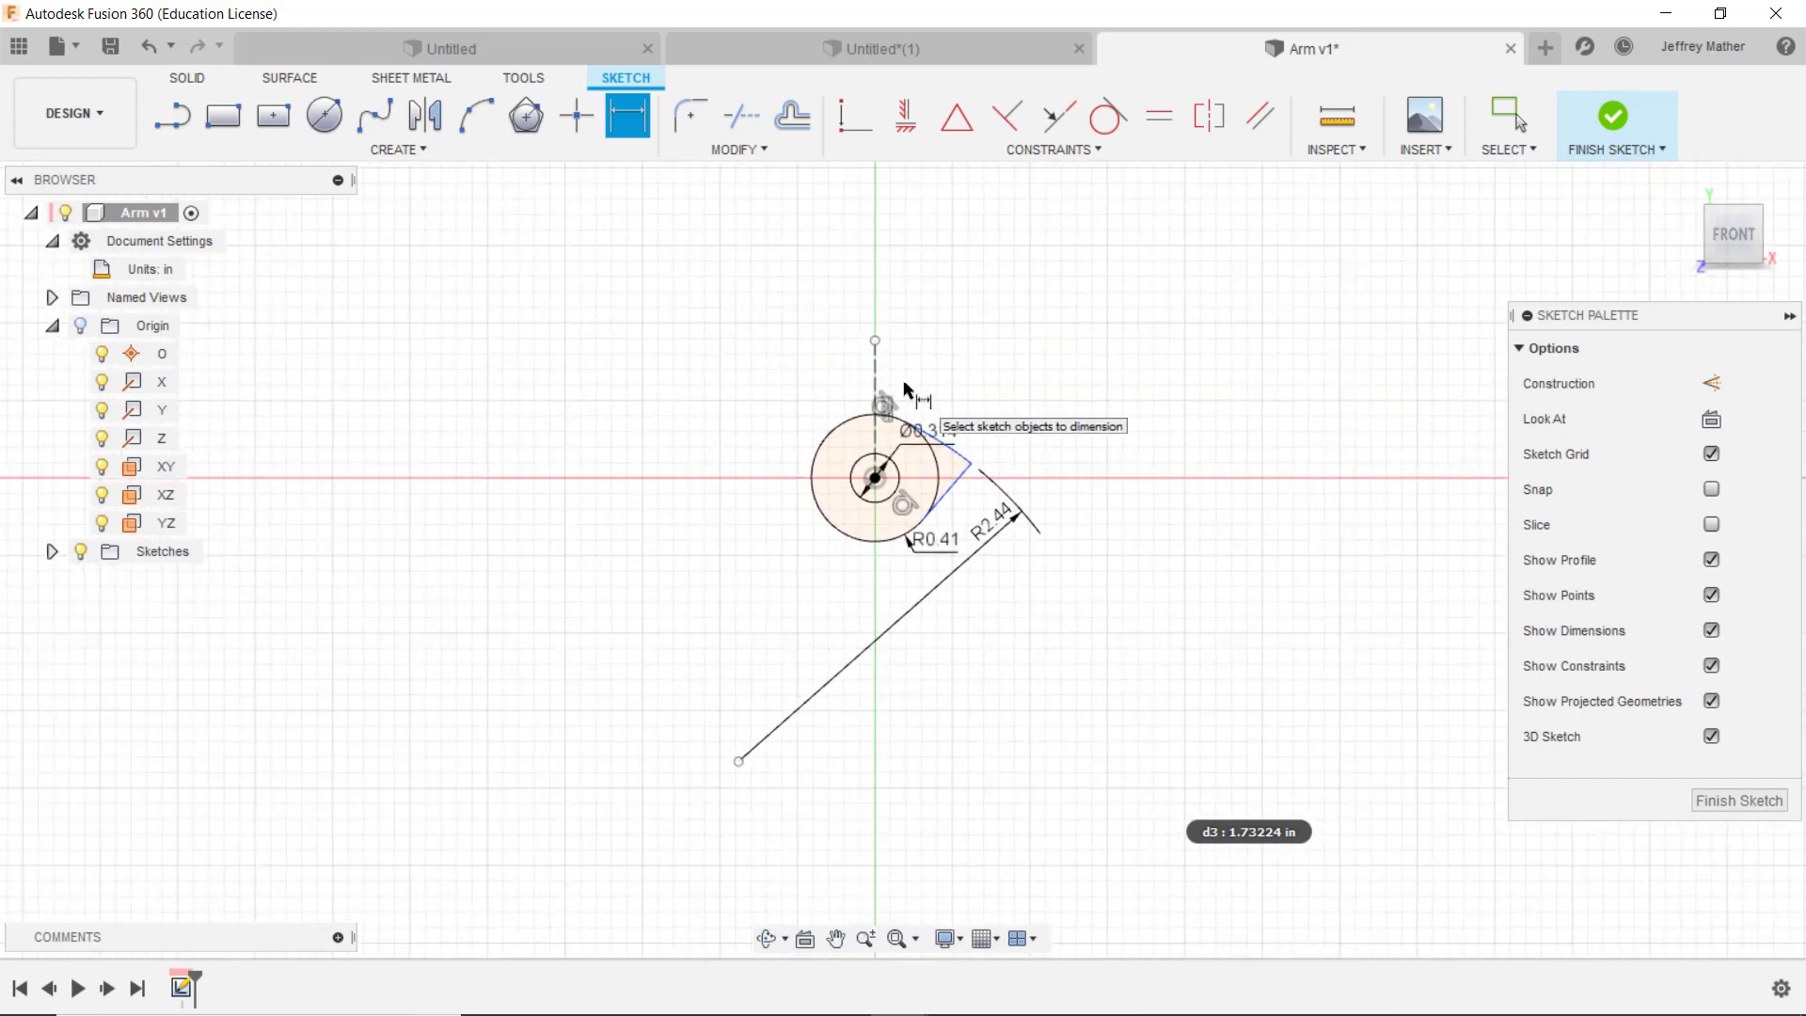
pyautogui.scroll(-1, 904, 388)
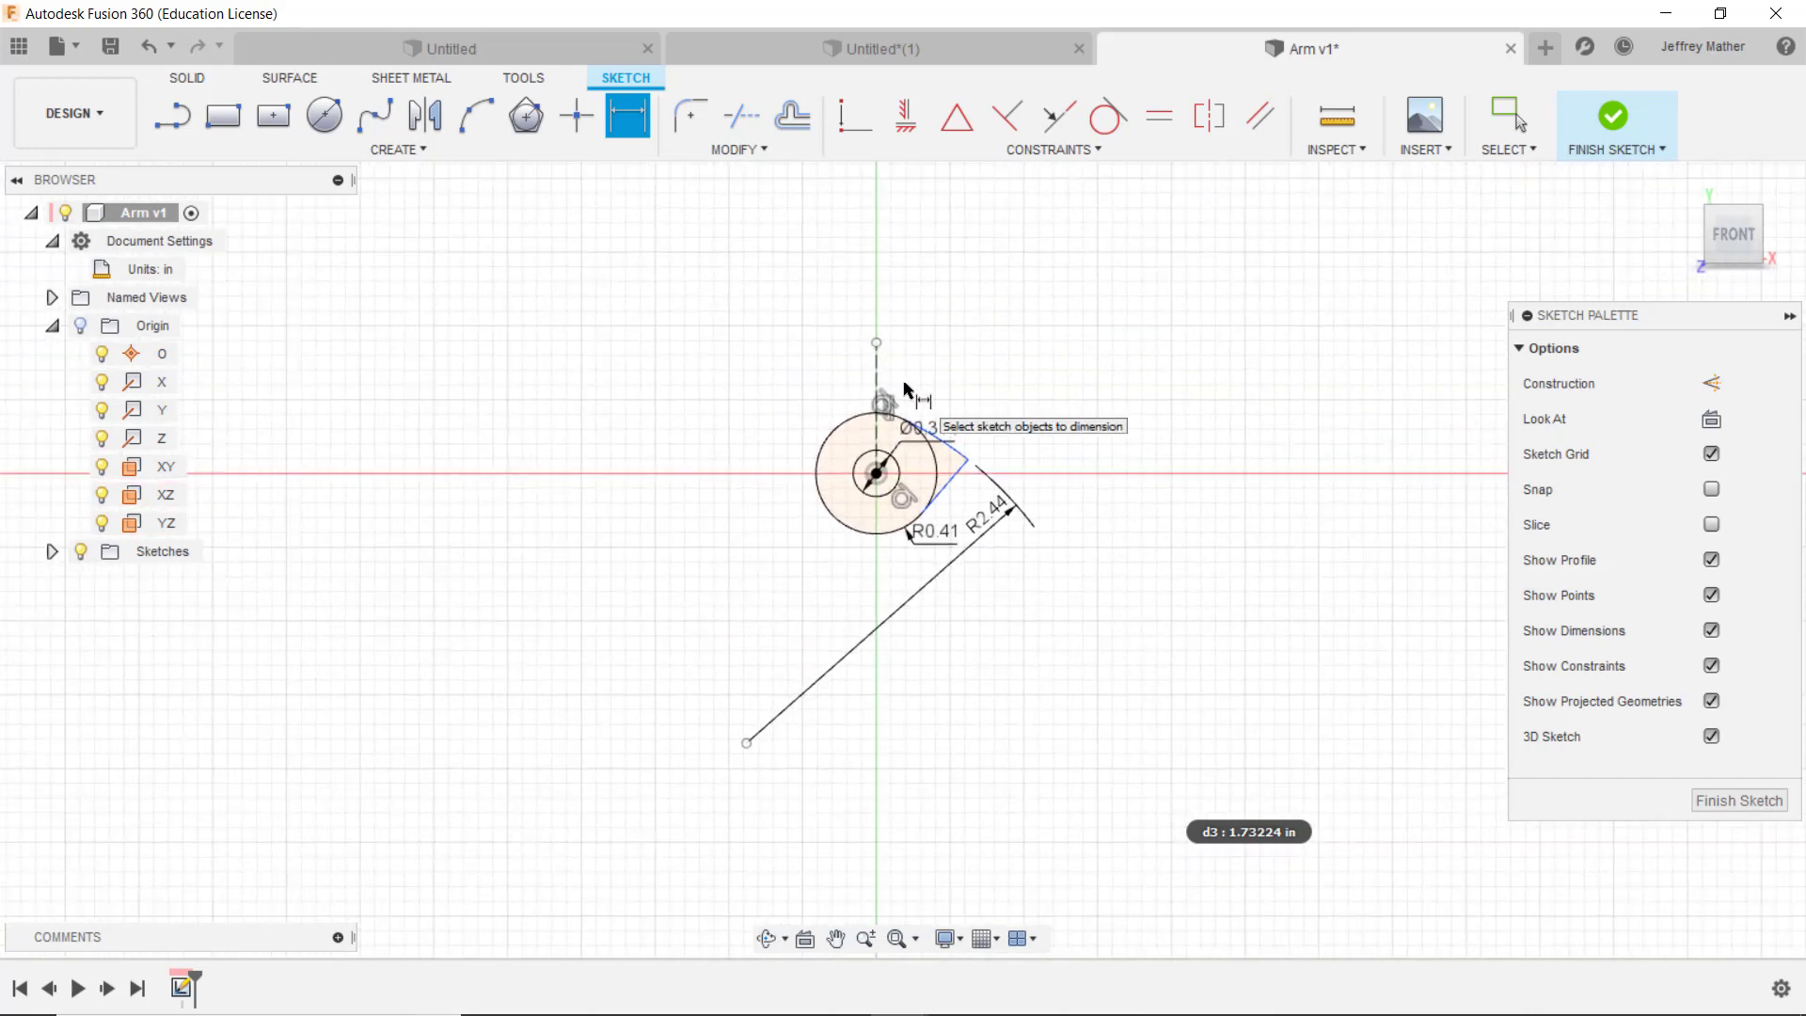
pyautogui.click(747, 742)
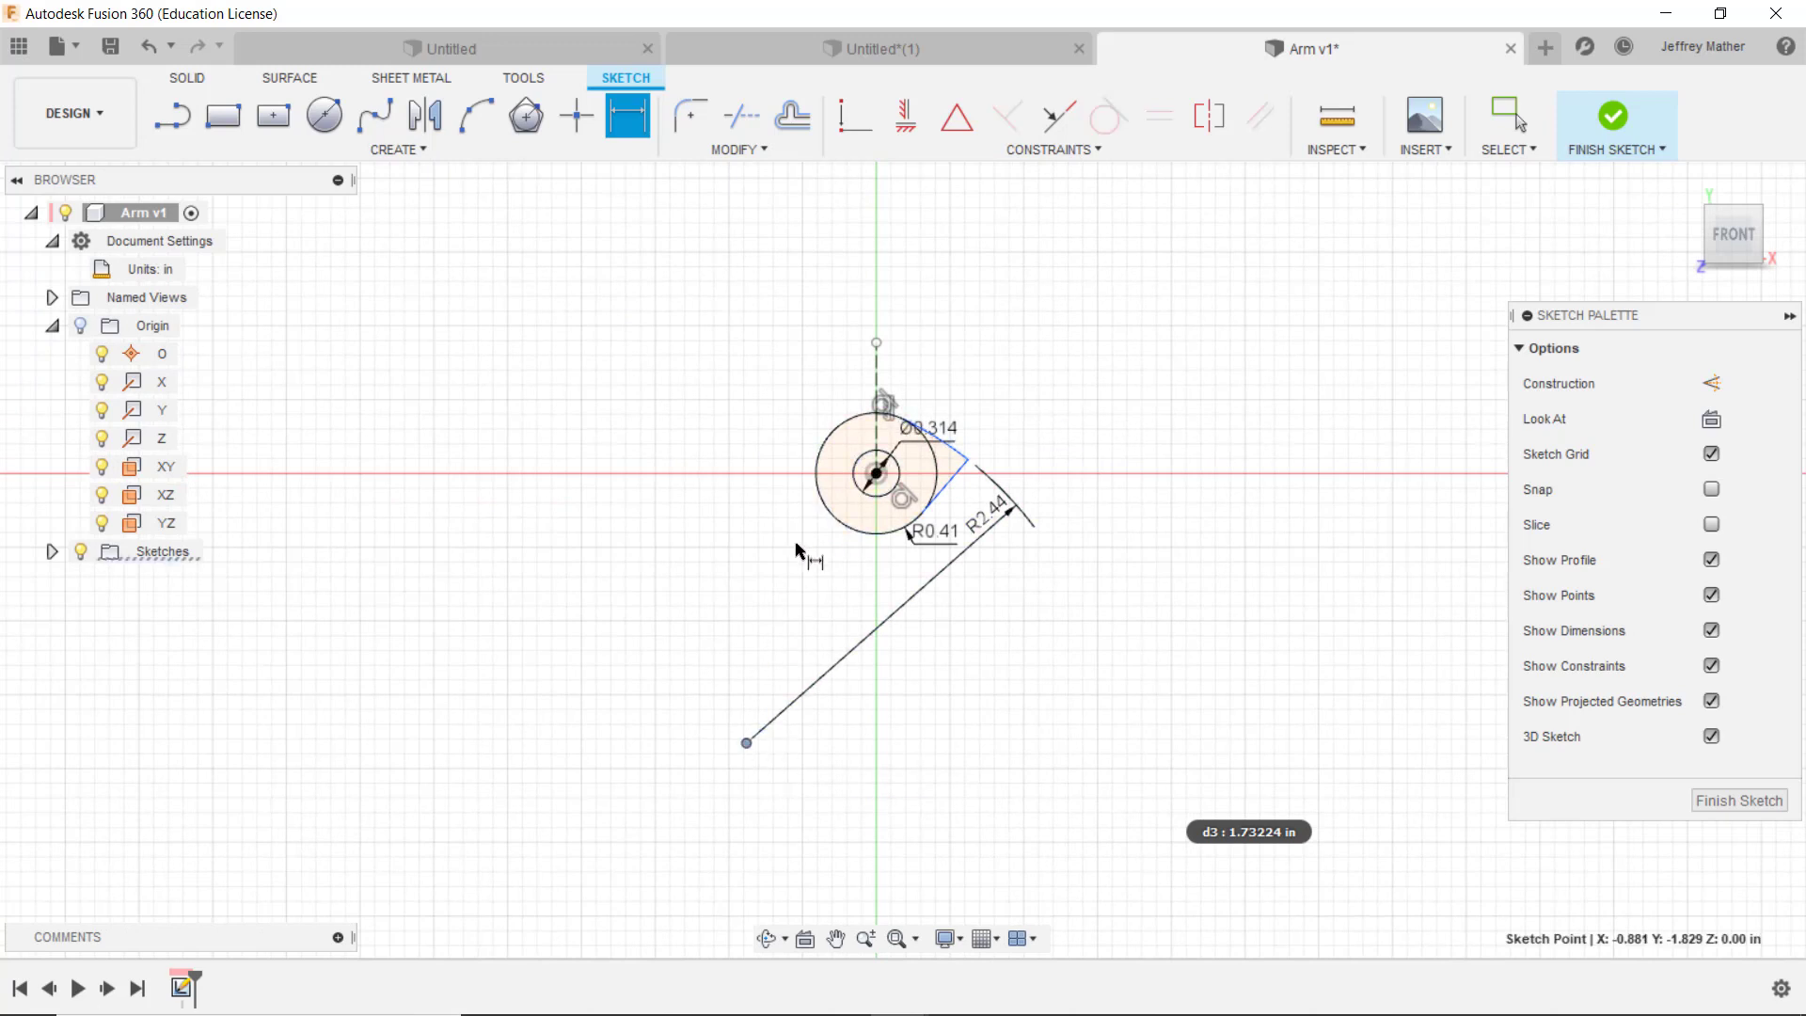
pyautogui.click(876, 473)
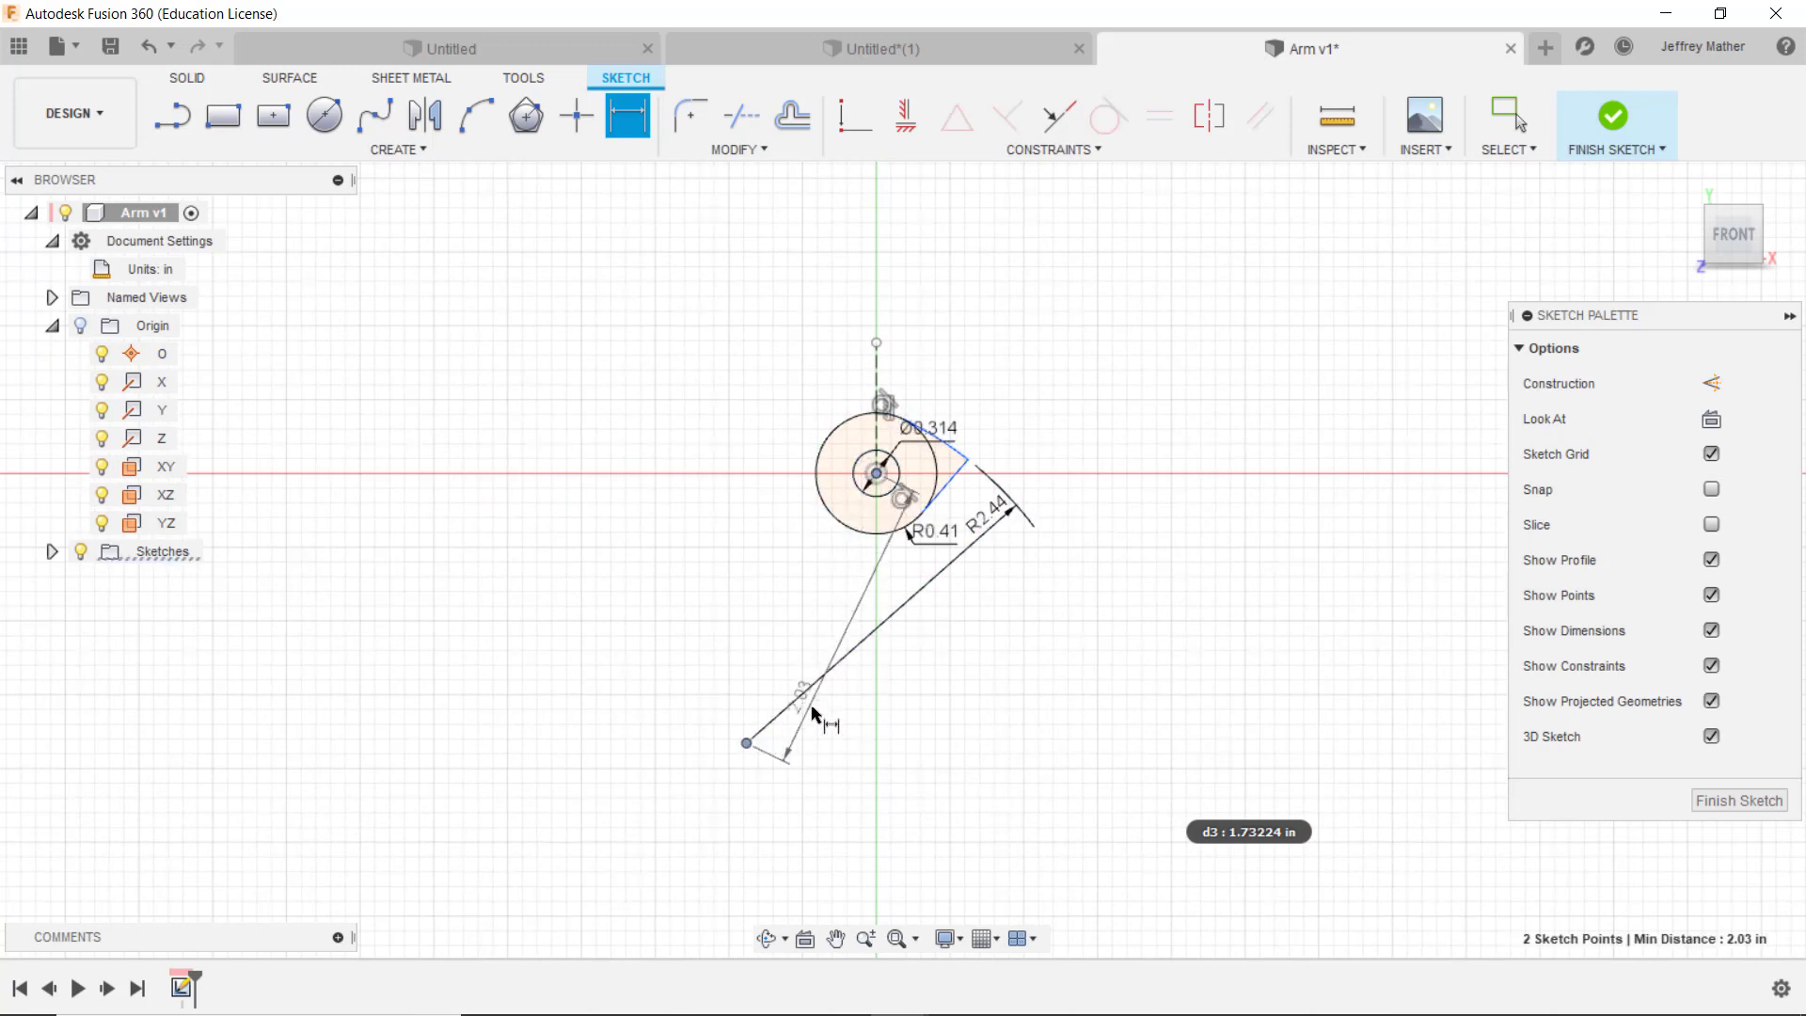
pyautogui.click(814, 807)
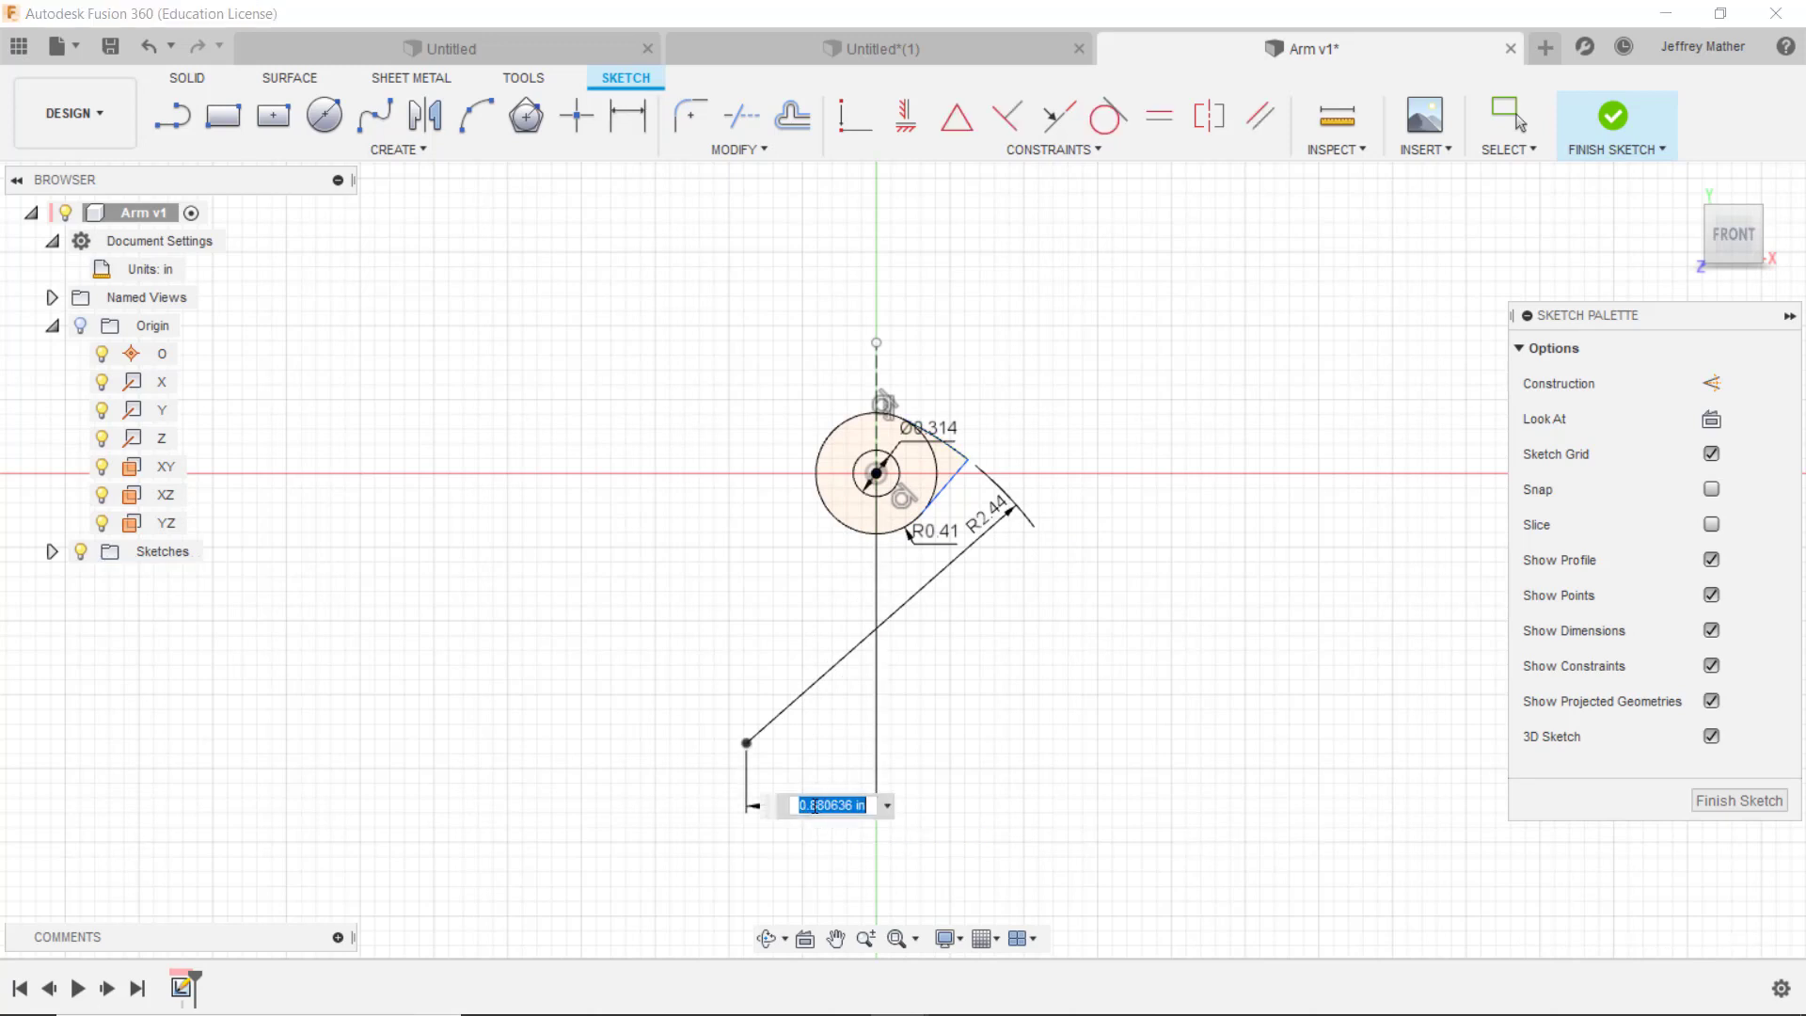
pyautogui.write('1')
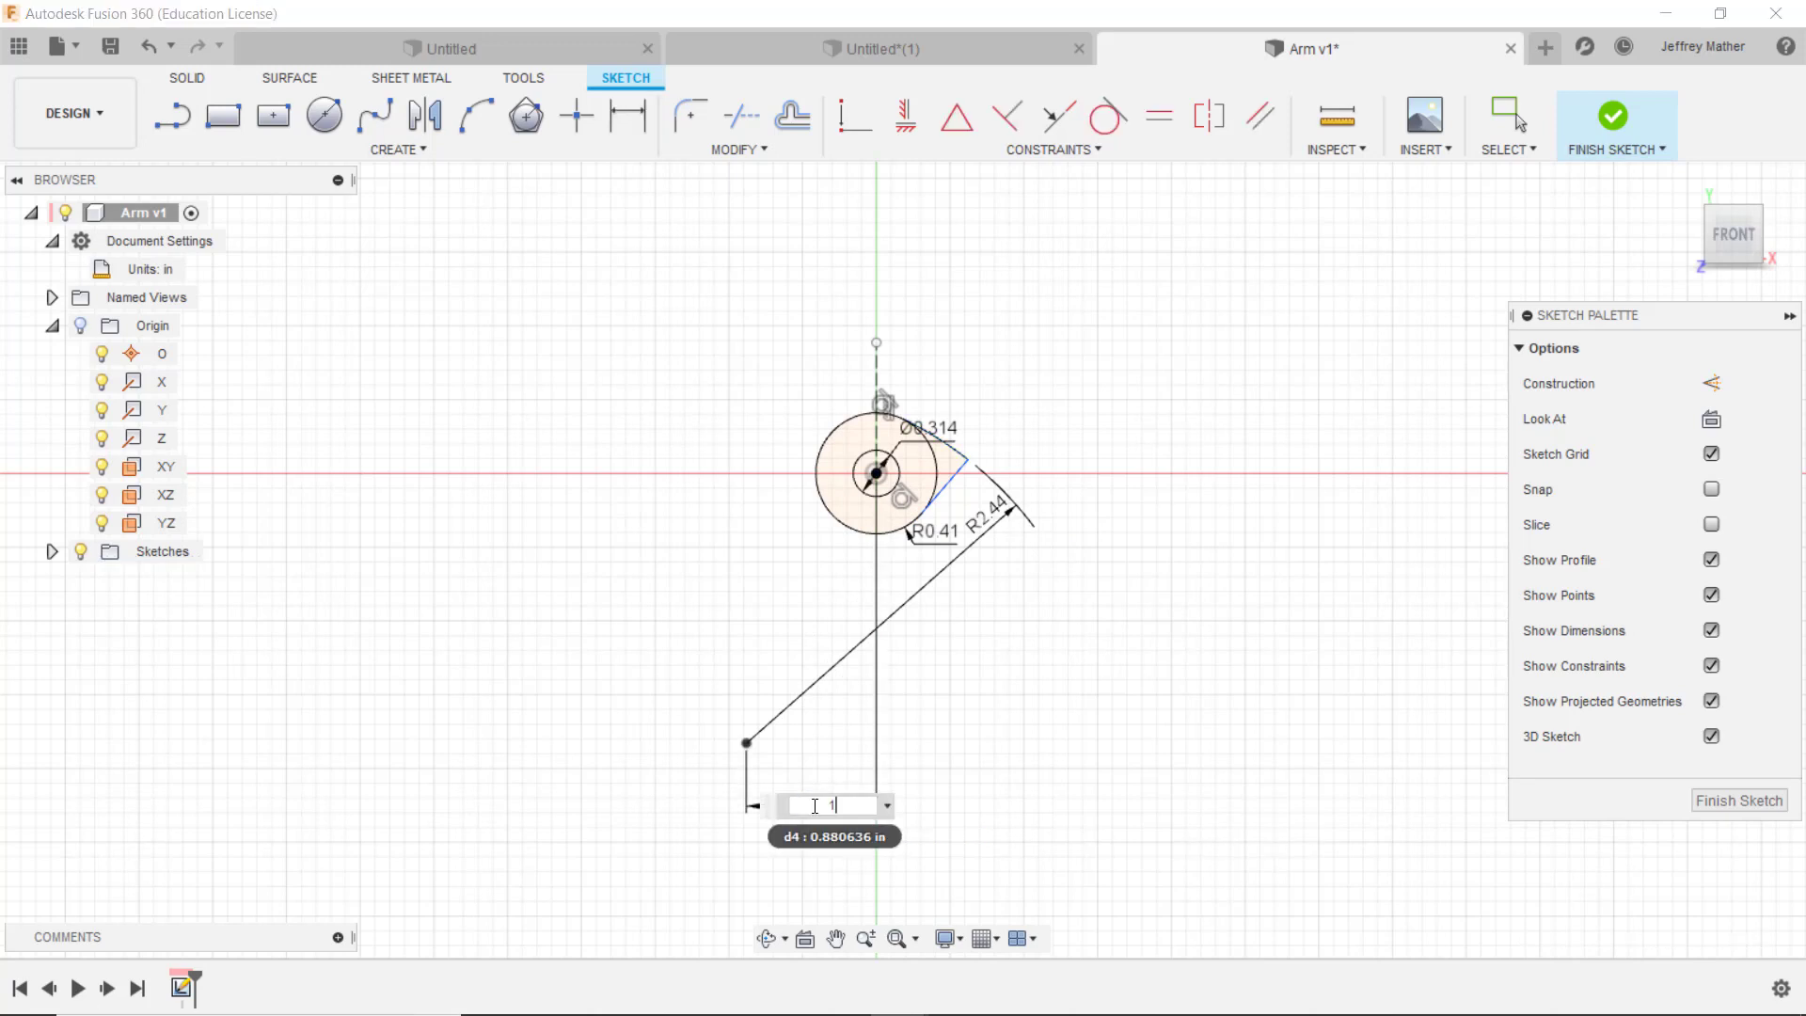
pyautogui.press('Return')
pyautogui.scroll(1, 796, 767)
pyautogui.scroll(2, 902, 565)
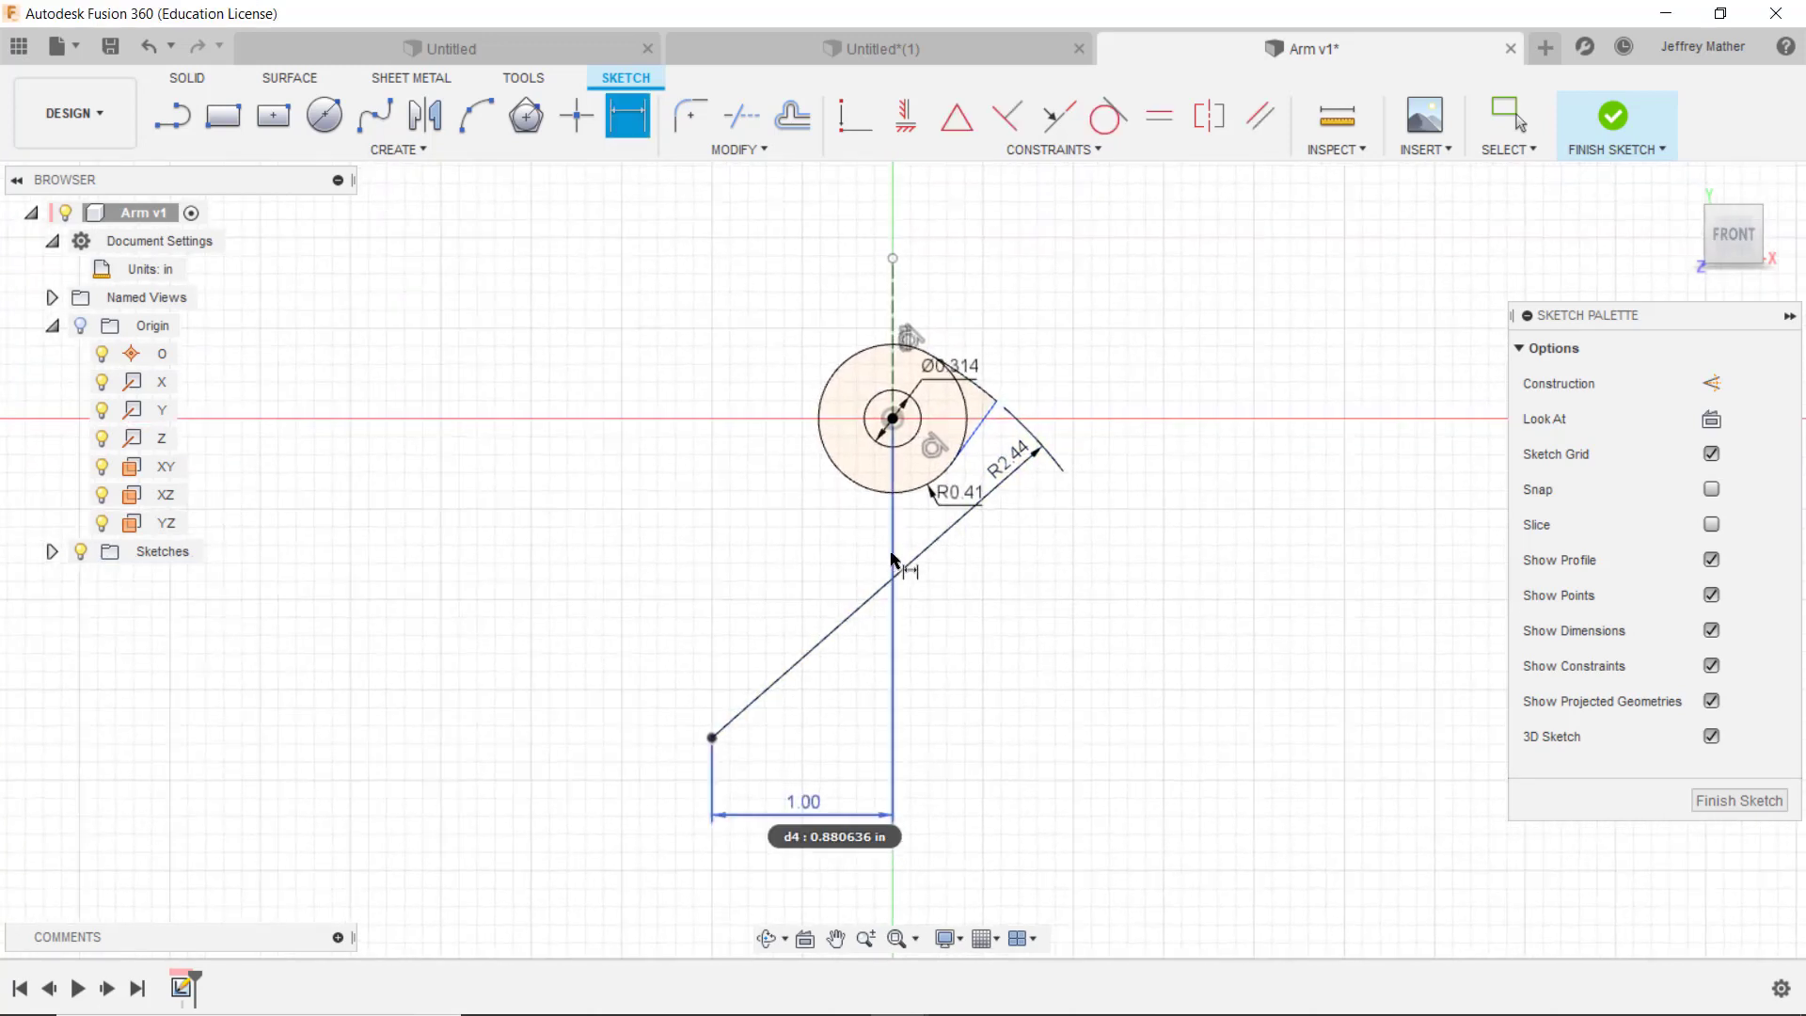
pyautogui.press('Escape')
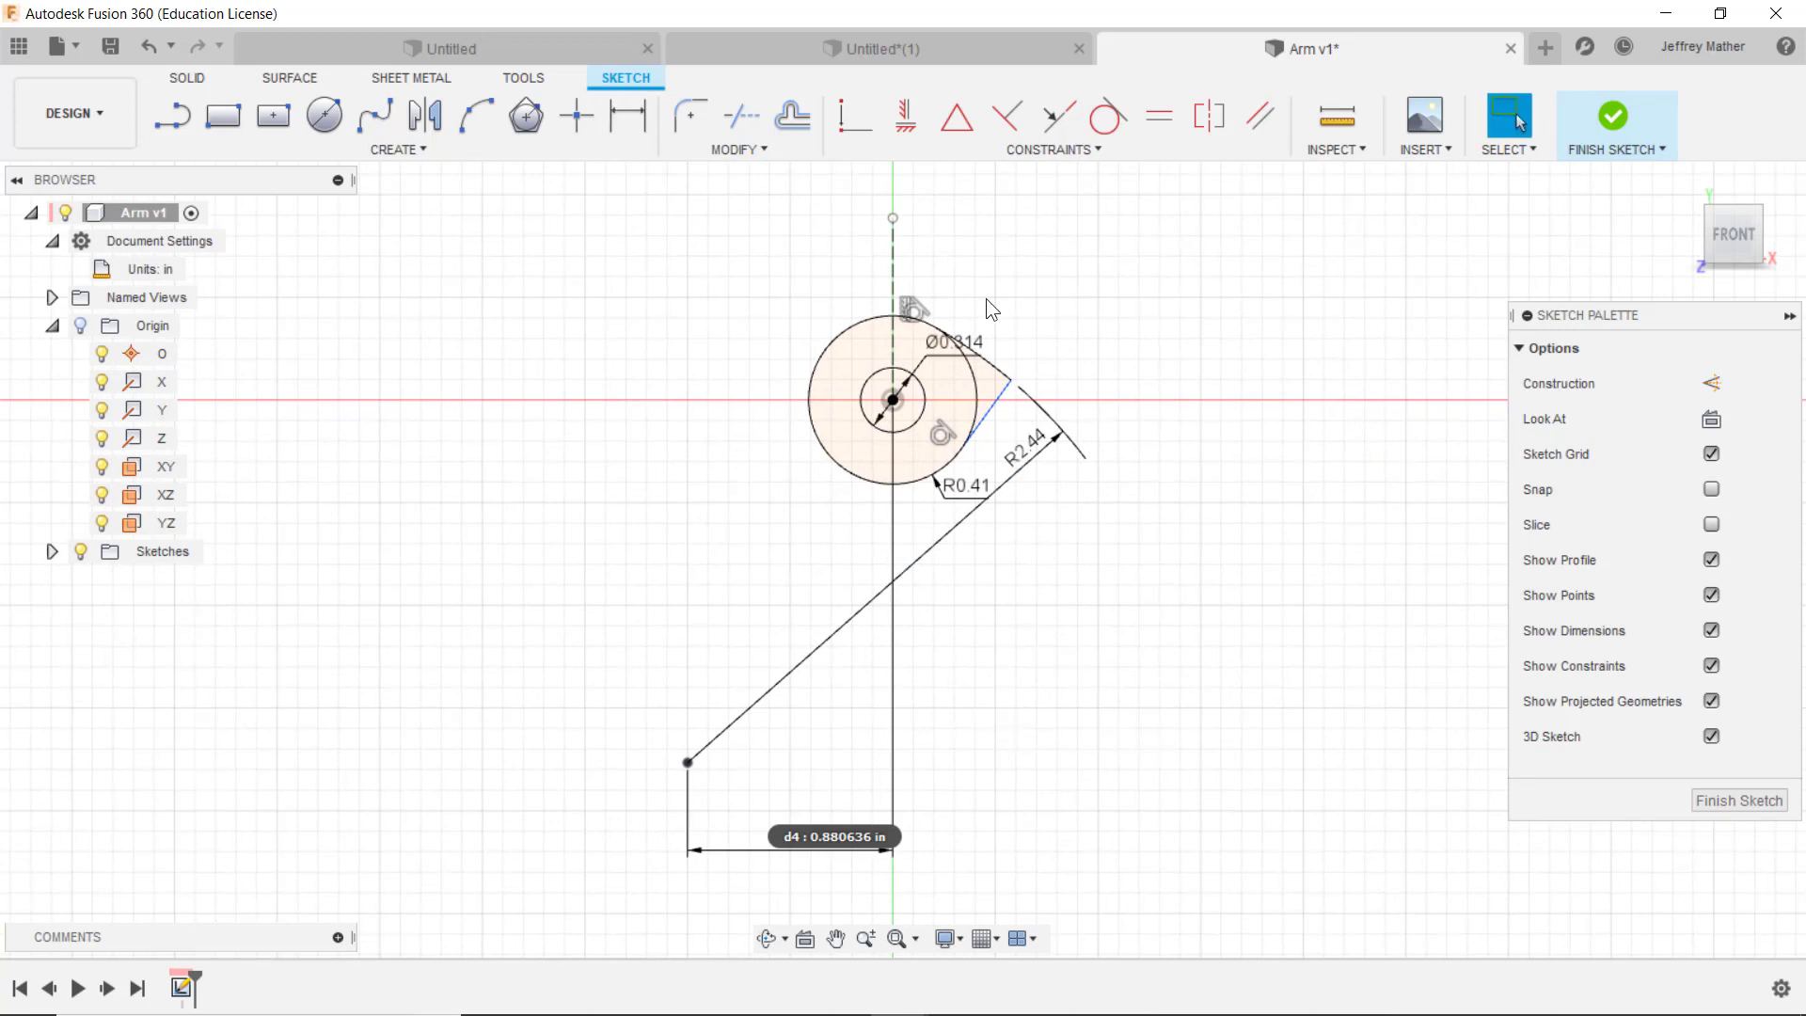
# Step: Check the pointed end's dimensions on the forum's reference drawing in the browser and return to the Arm sketch in Fusion 360
pyautogui.scroll(4, 980, 306)
pyautogui.click(997, 523)
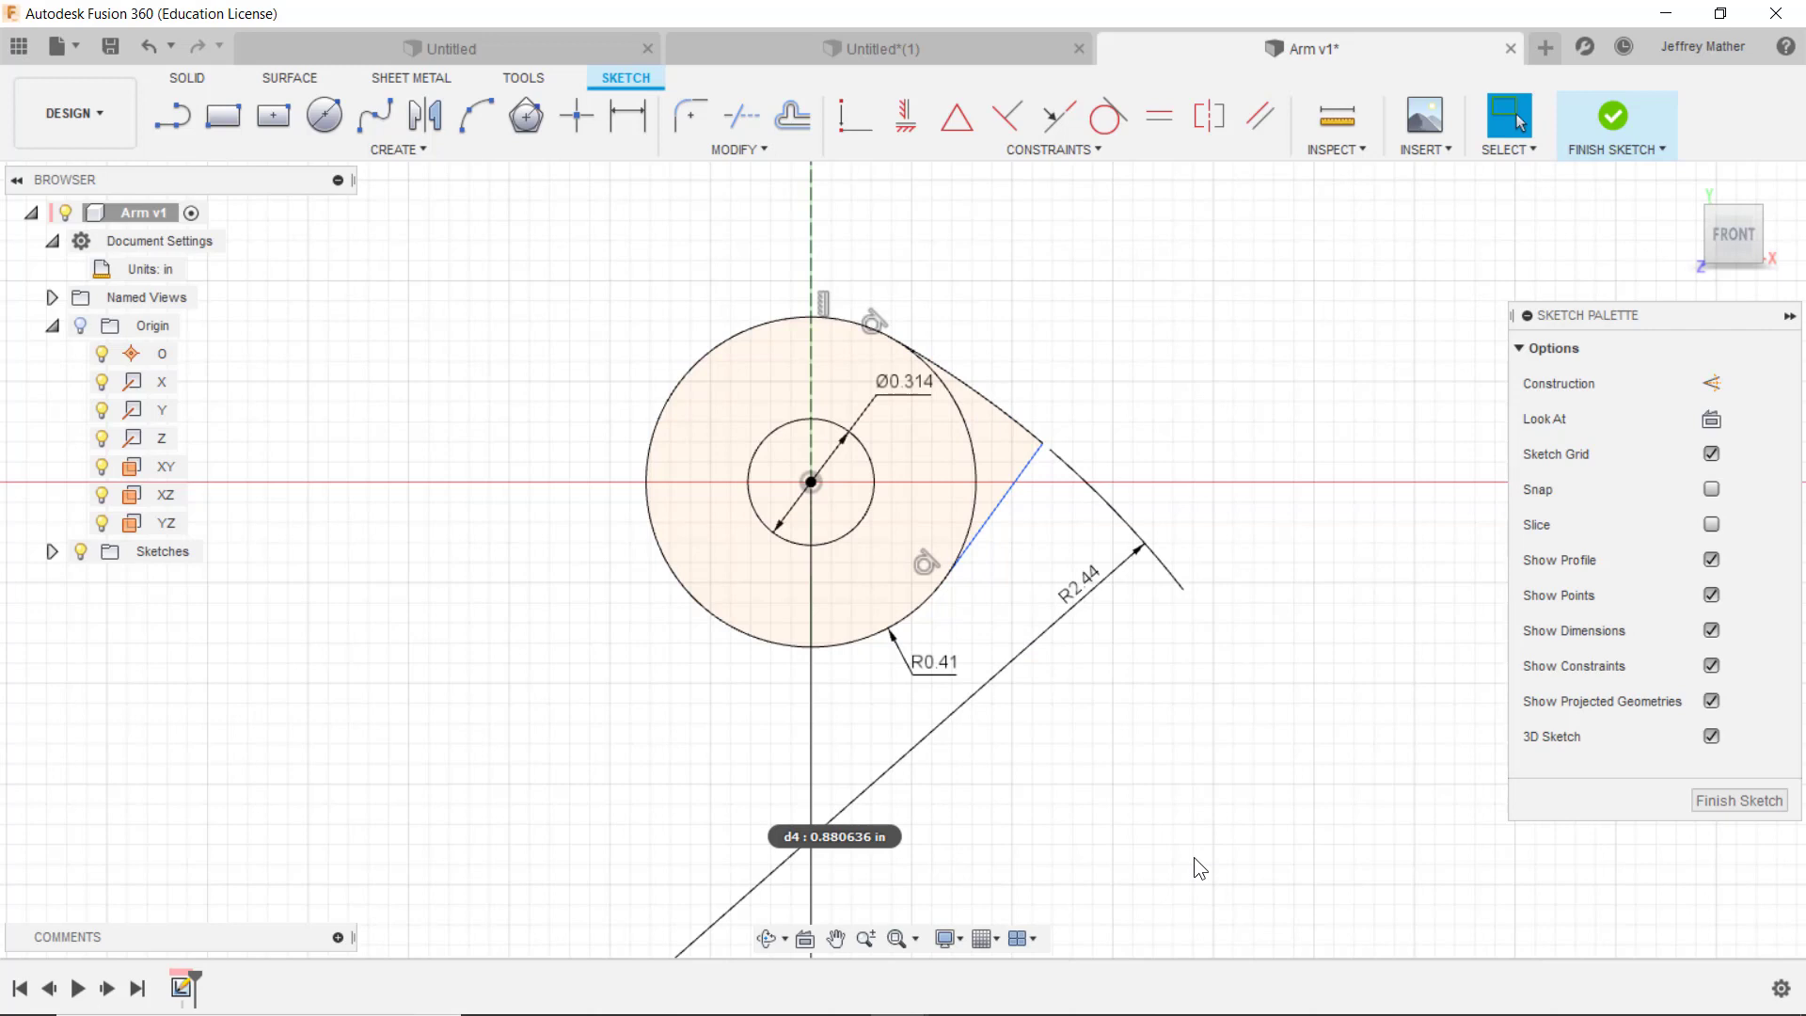
pyautogui.hotkey('alt', 'Tab')
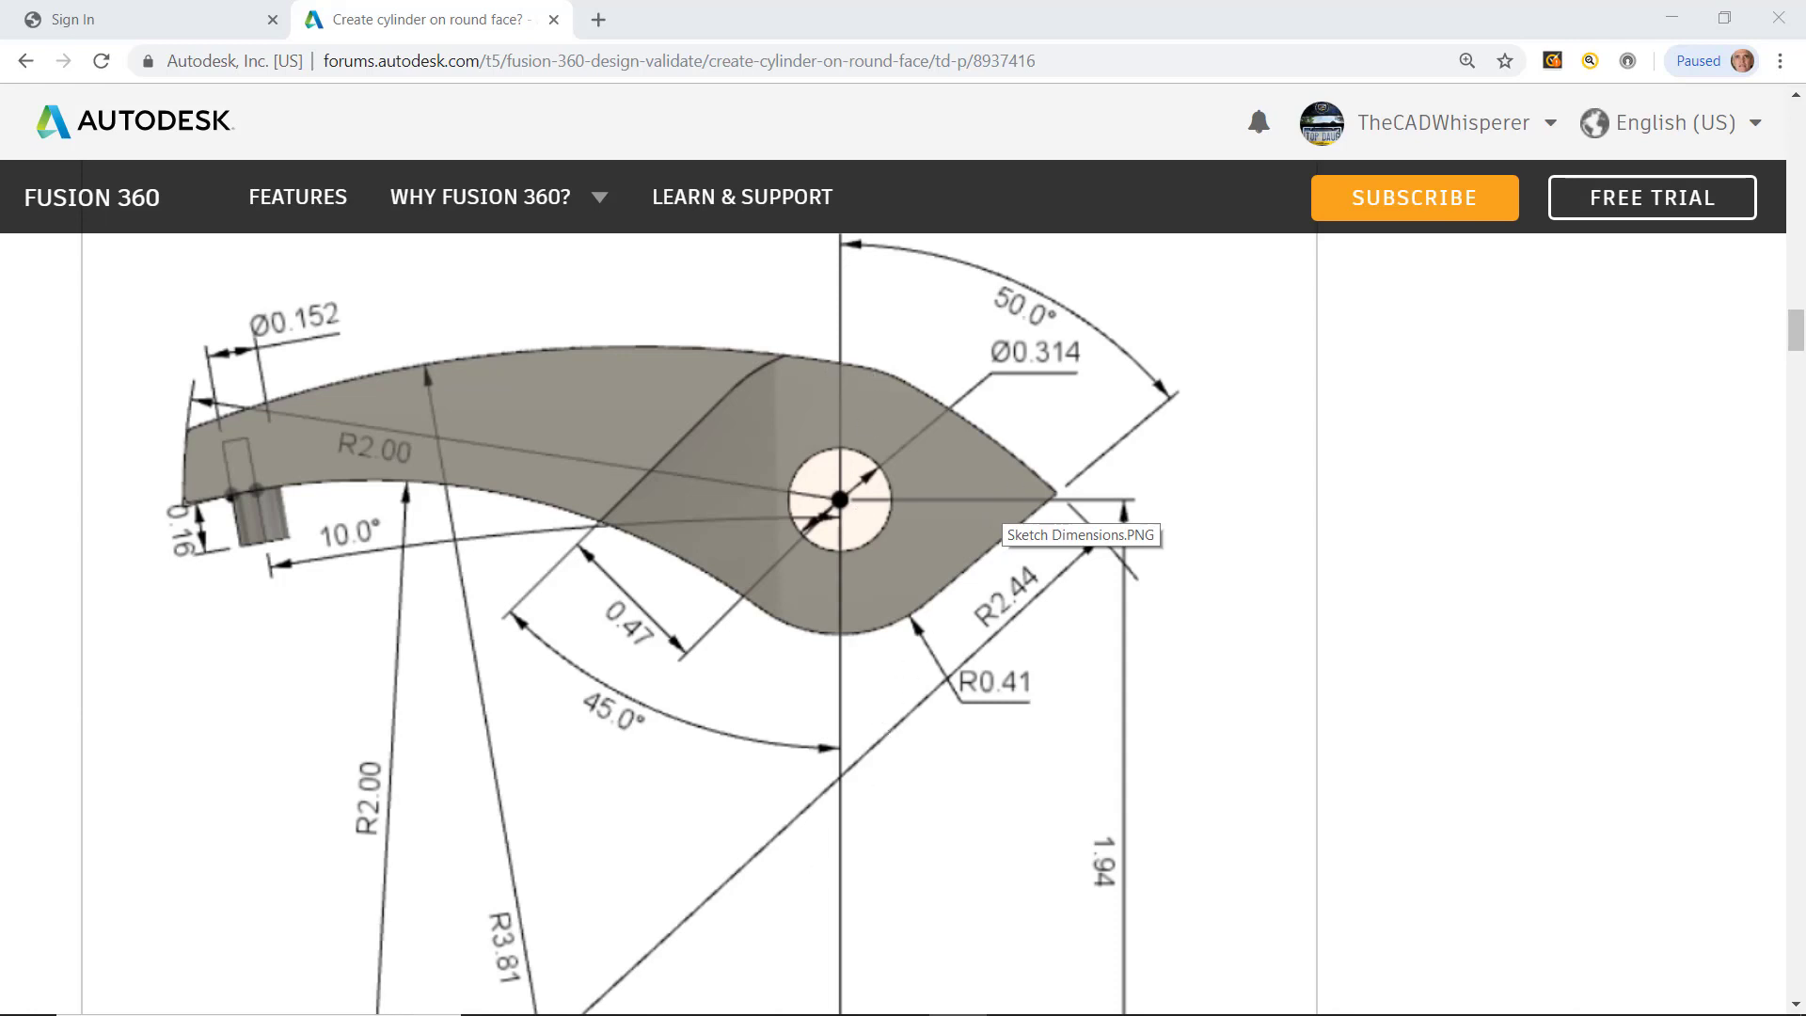
pyautogui.moveTo(853, 1004)
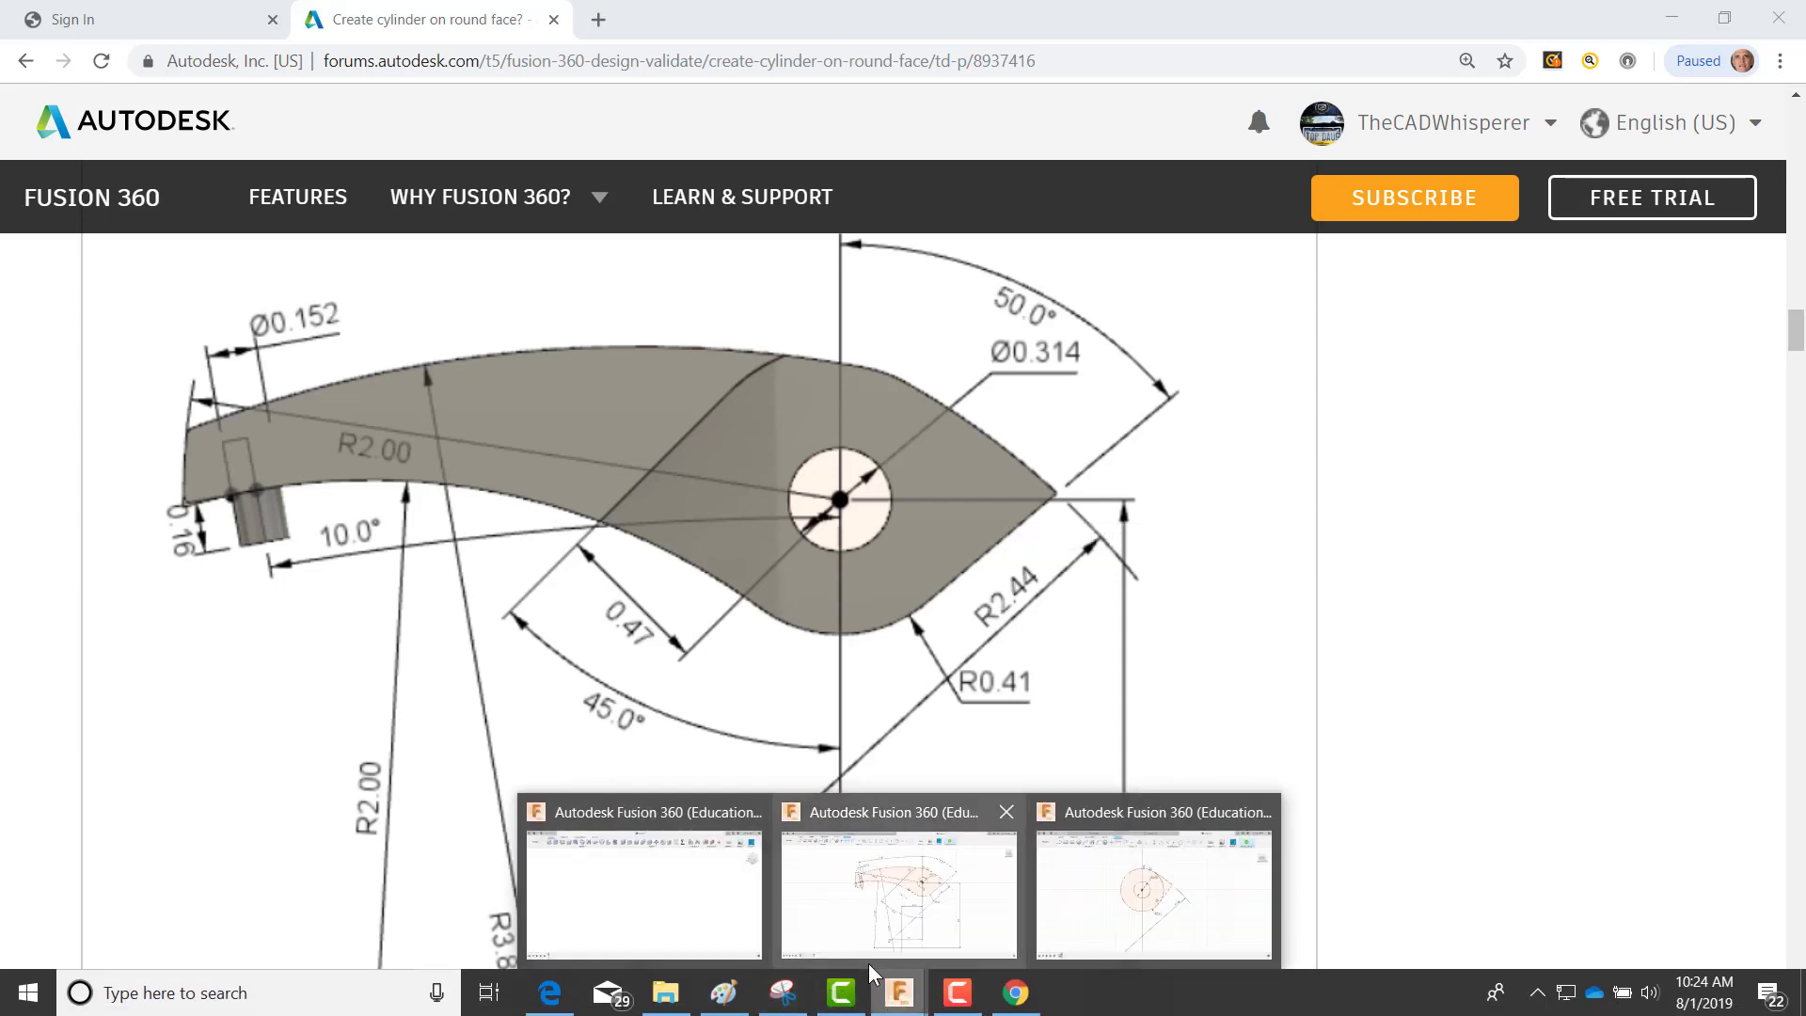
pyautogui.click(1083, 913)
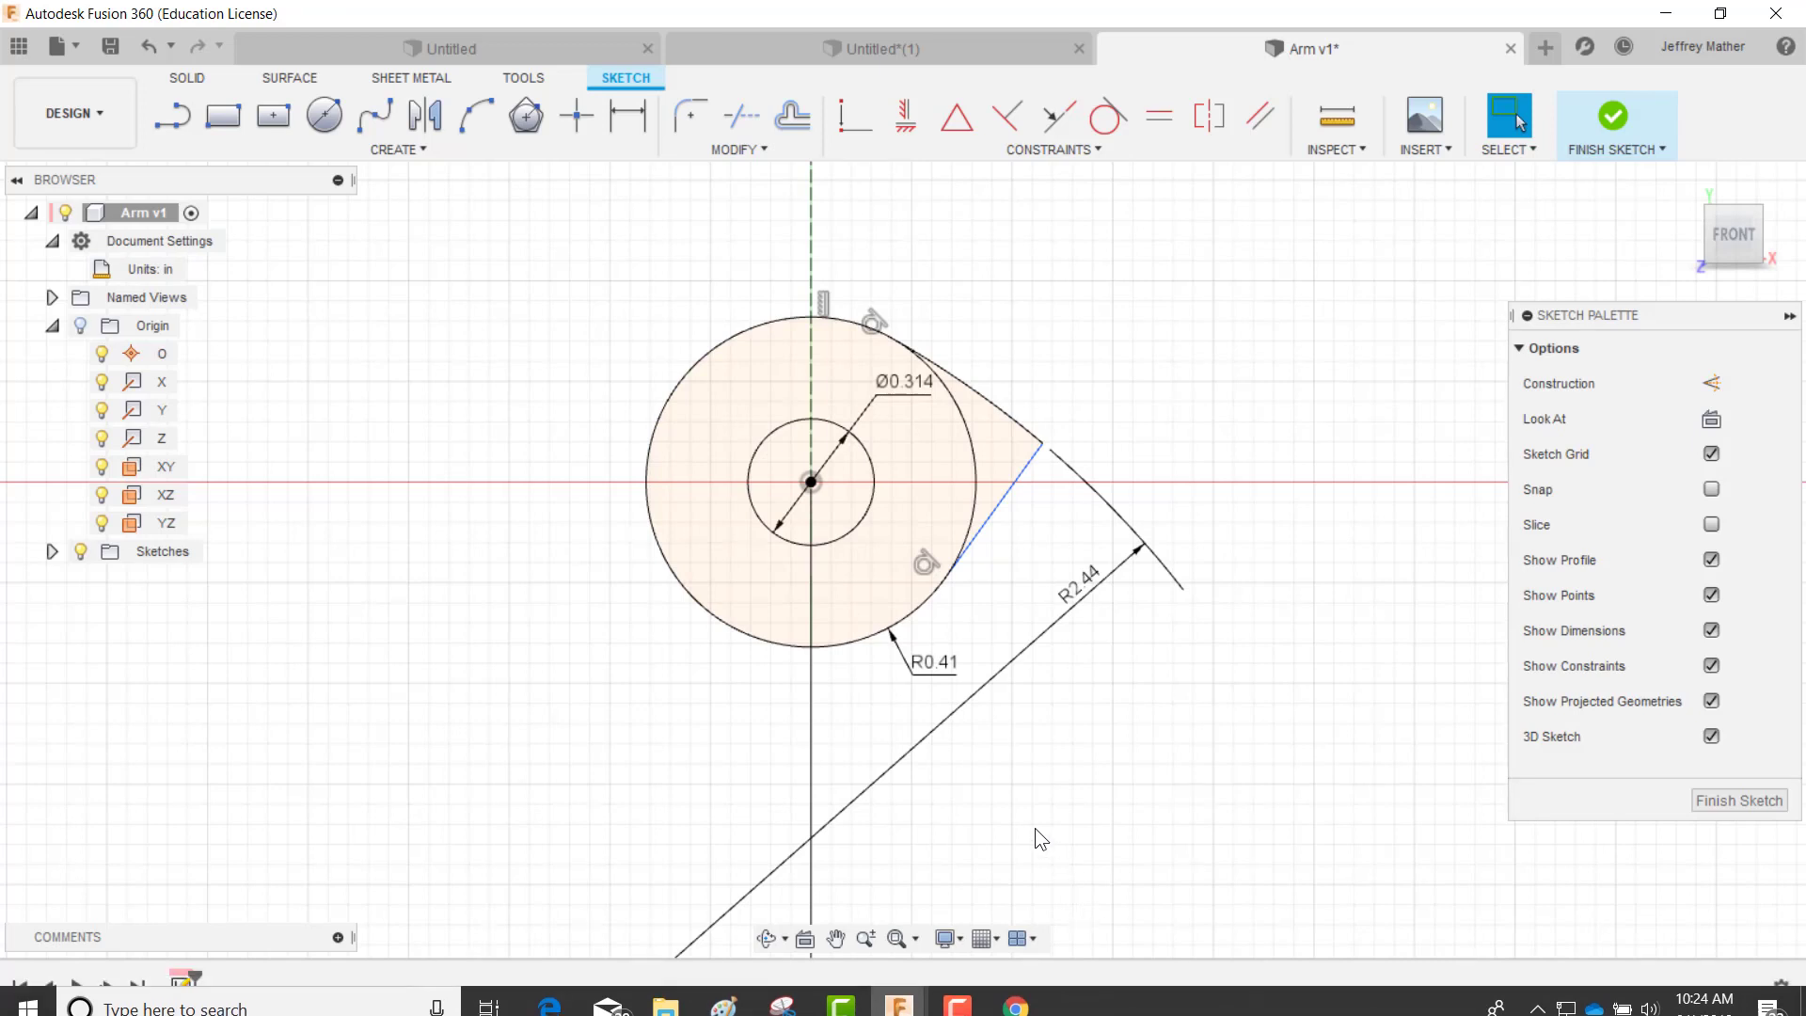
# Step: Dimension the angle between the vertical construction line and the straight tangent line as 50 degrees
pyautogui.click(627, 116)
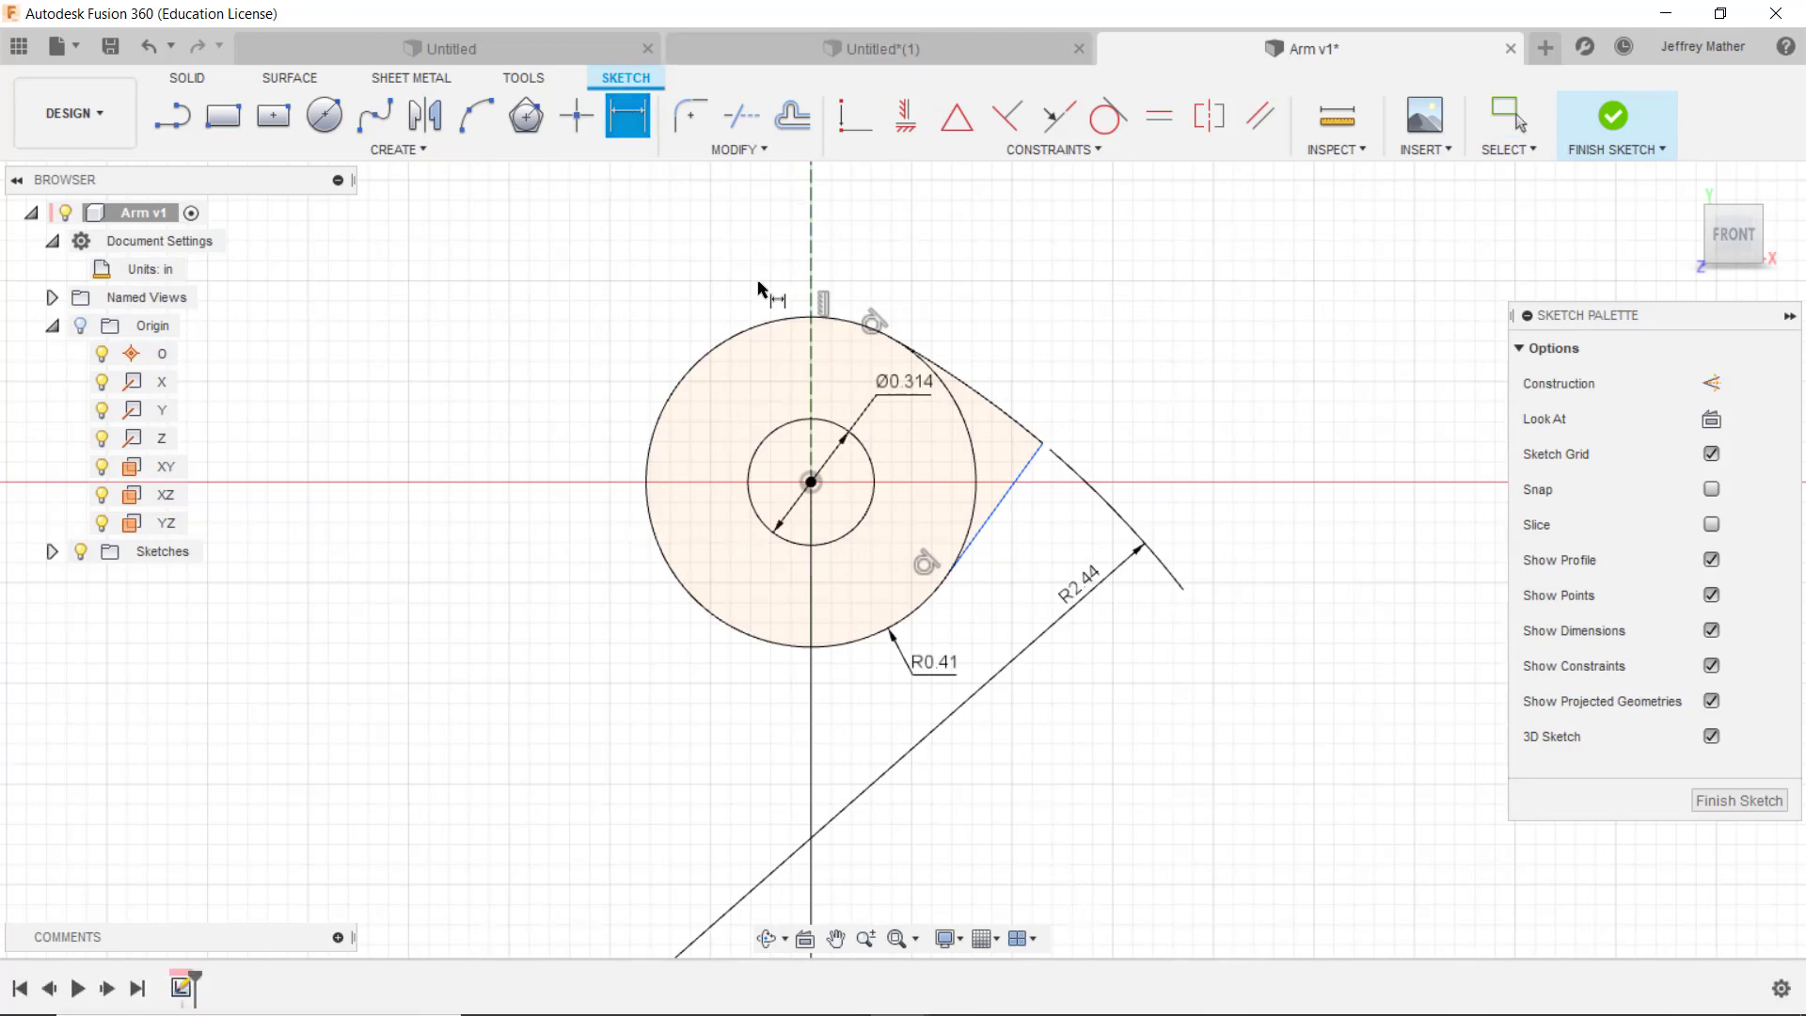
pyautogui.click(809, 370)
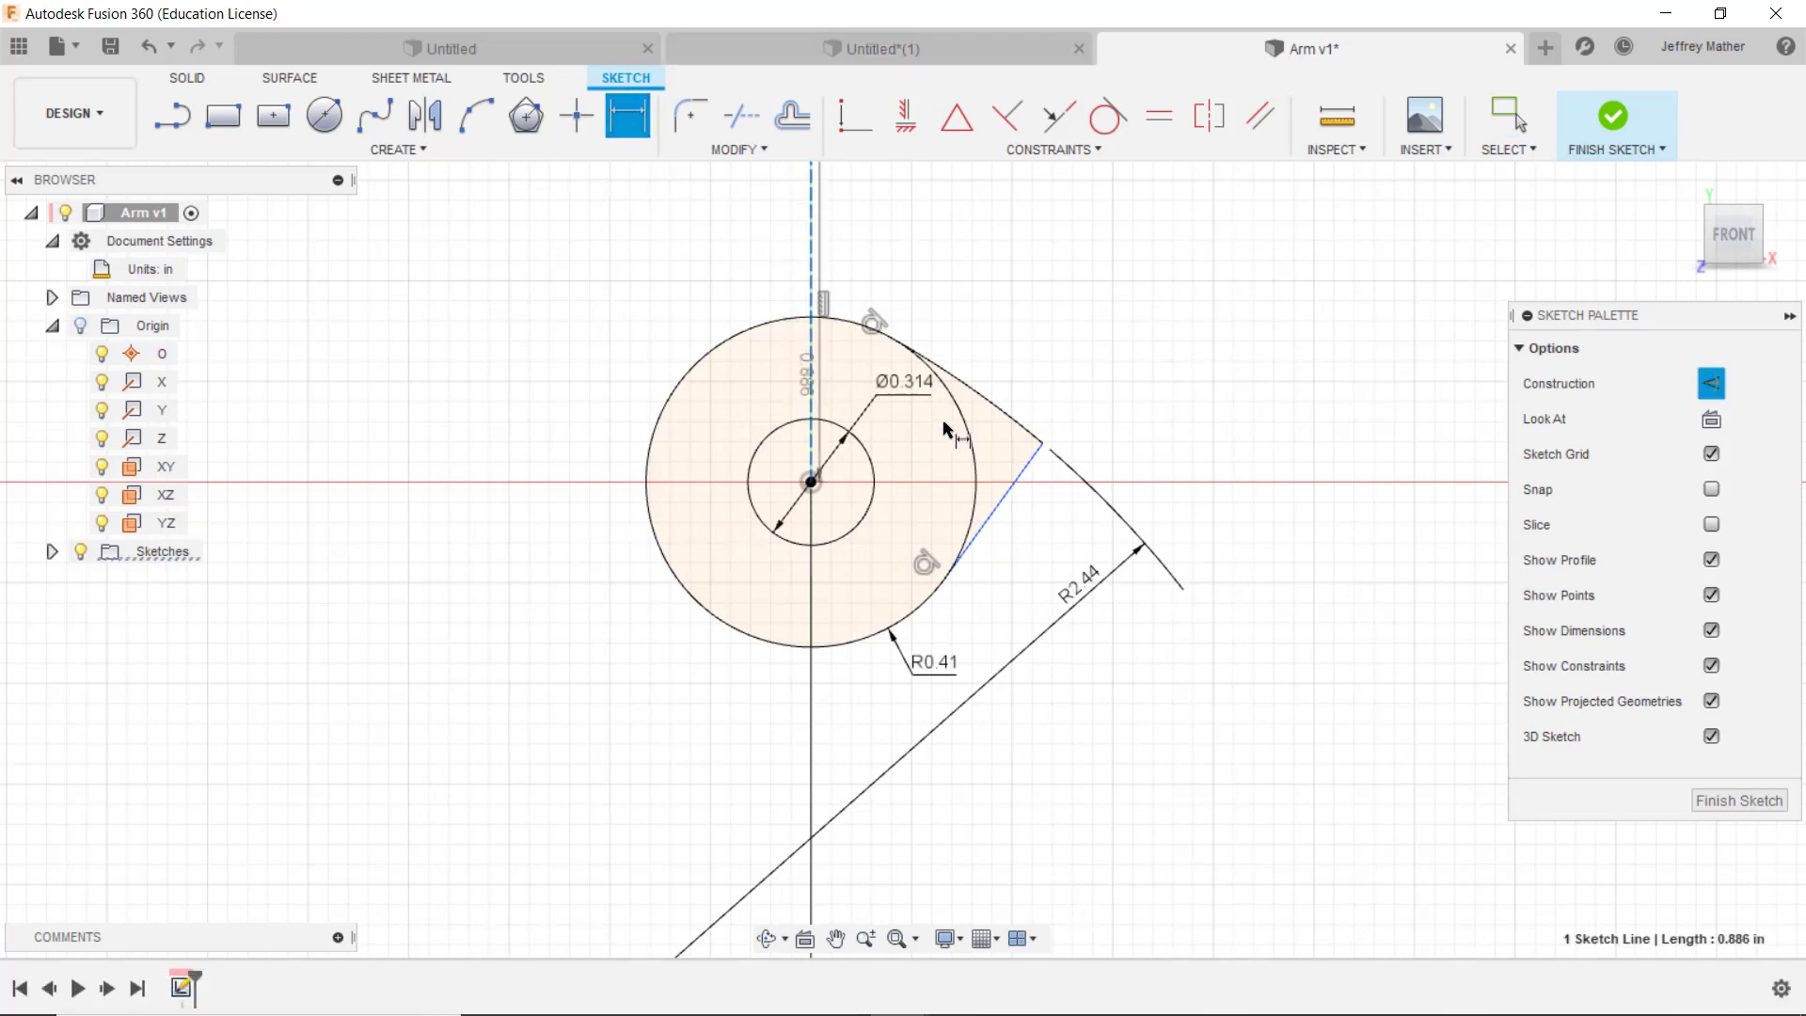
pyautogui.click(1018, 473)
pyautogui.click(1001, 298)
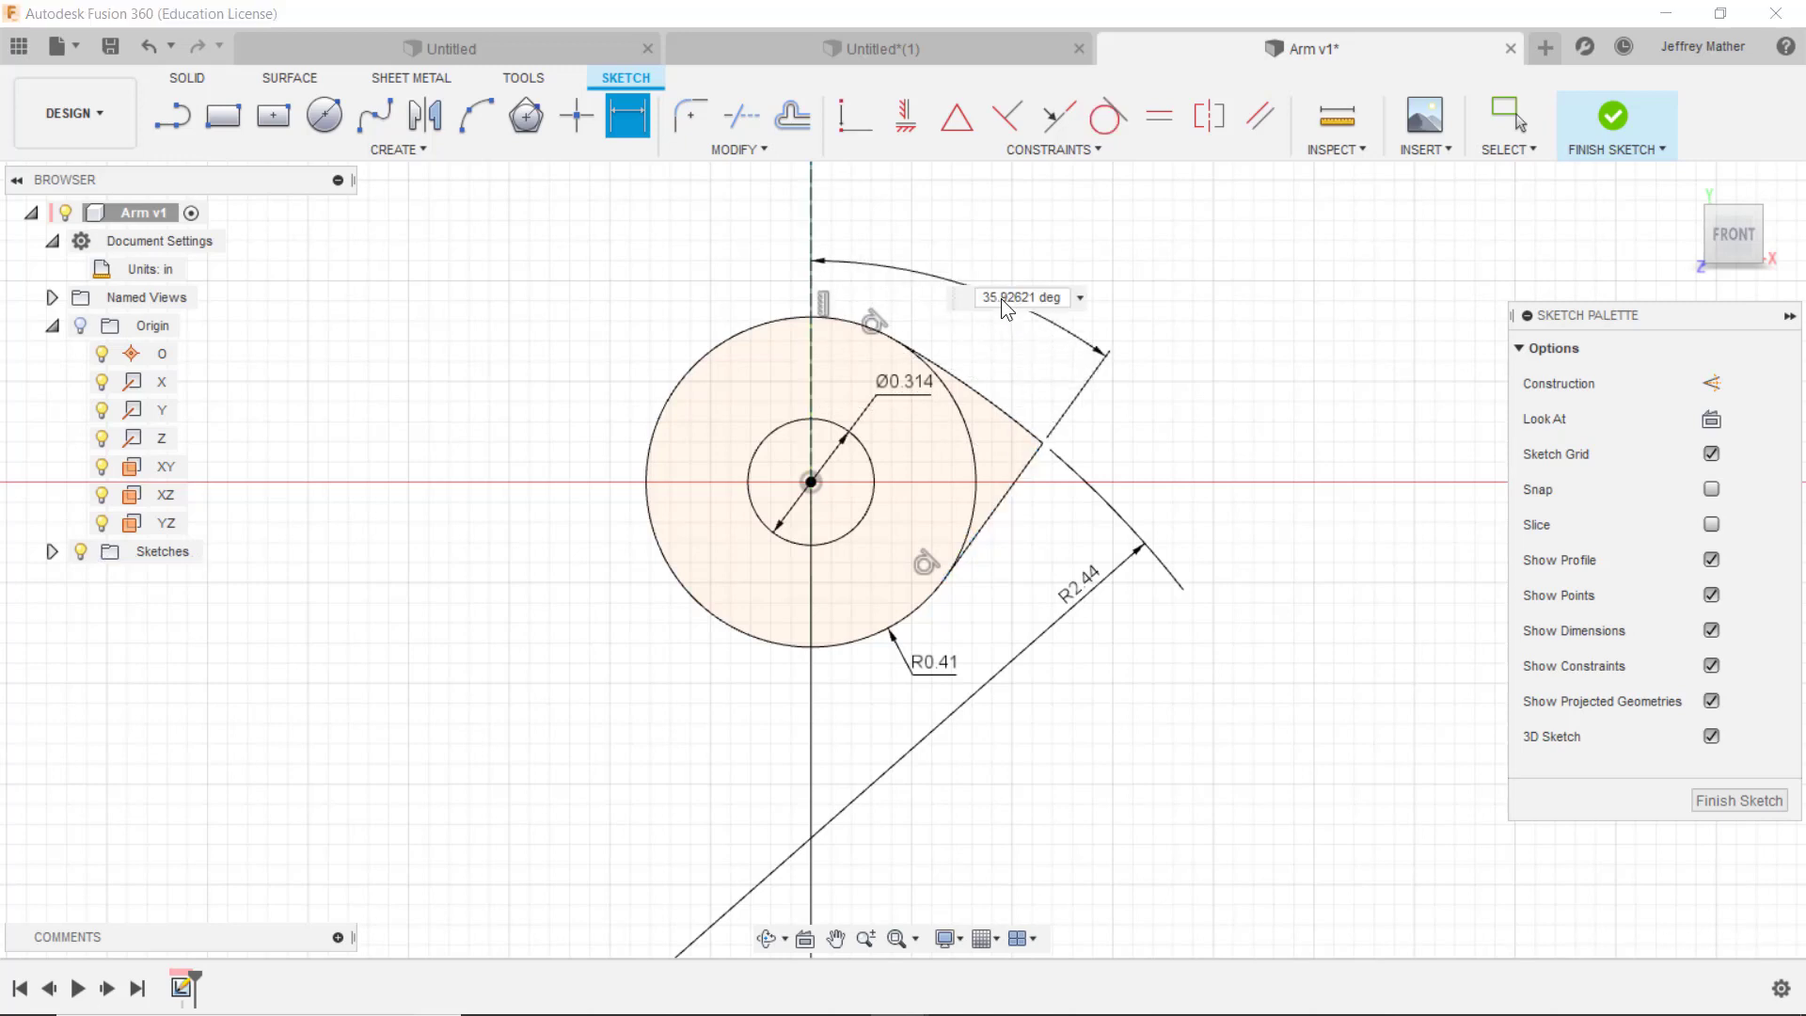
pyautogui.write('50')
pyautogui.press('Return')
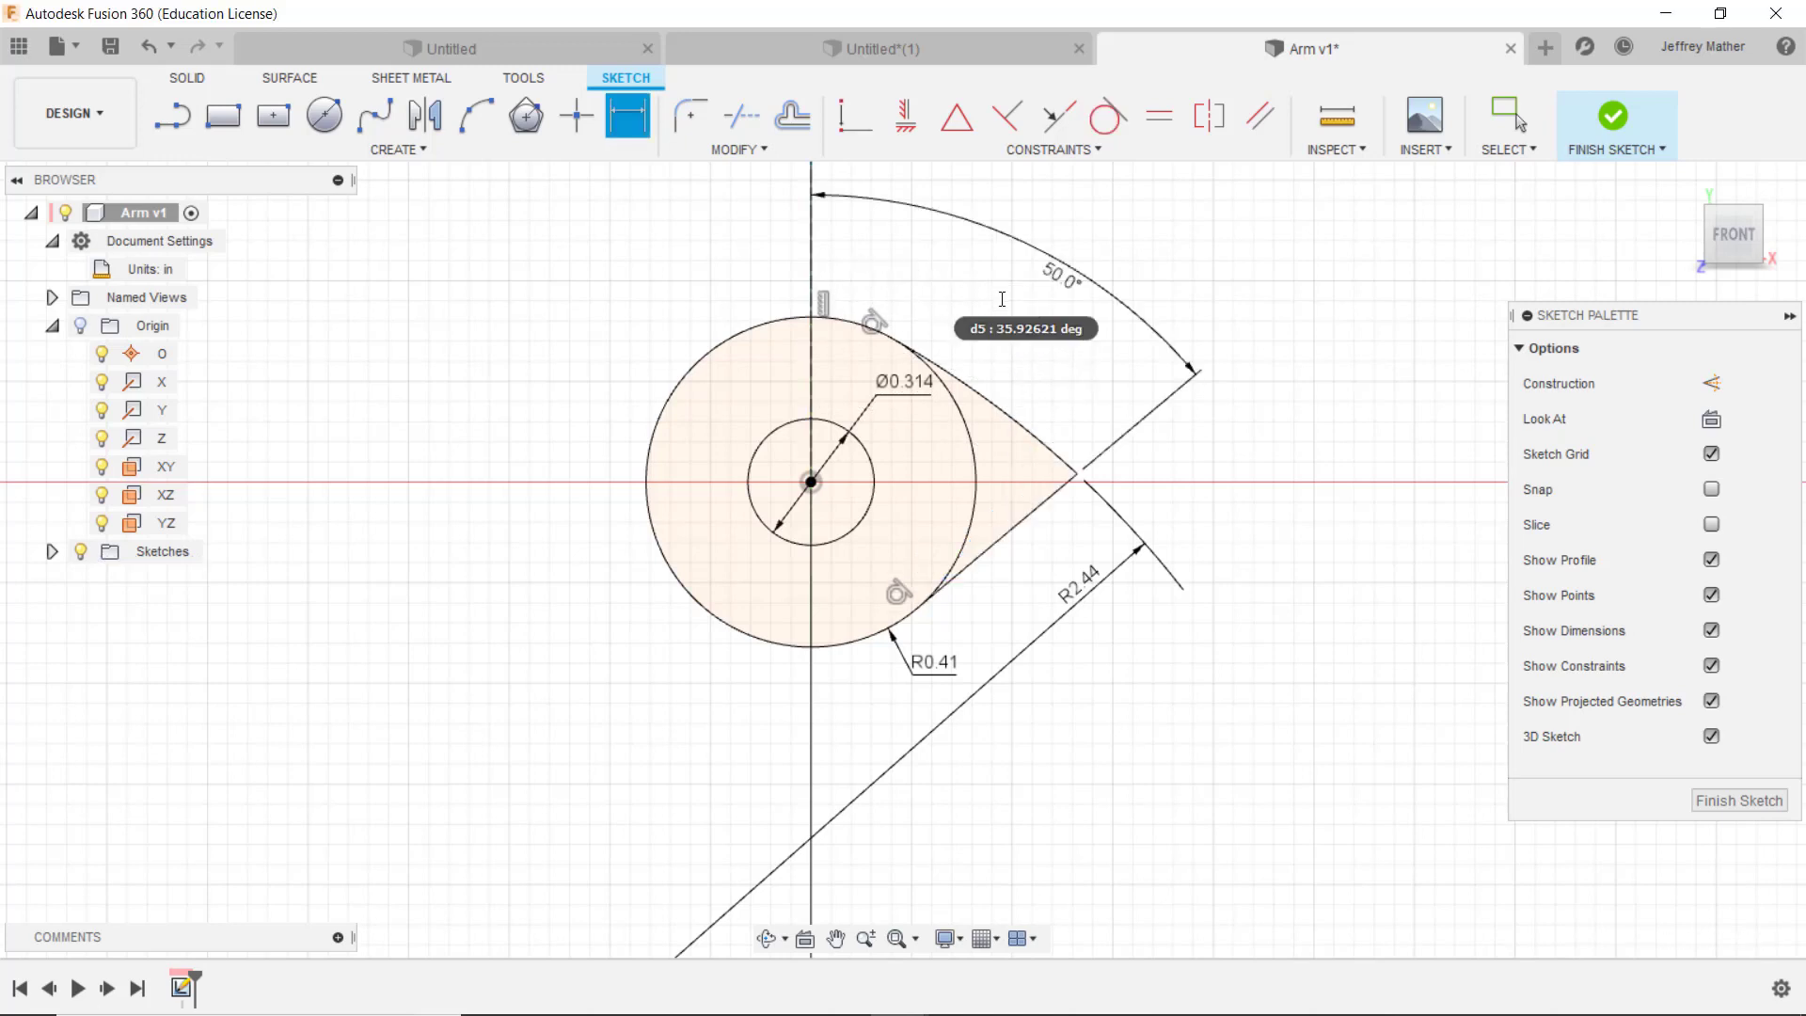
pyautogui.press('Escape')
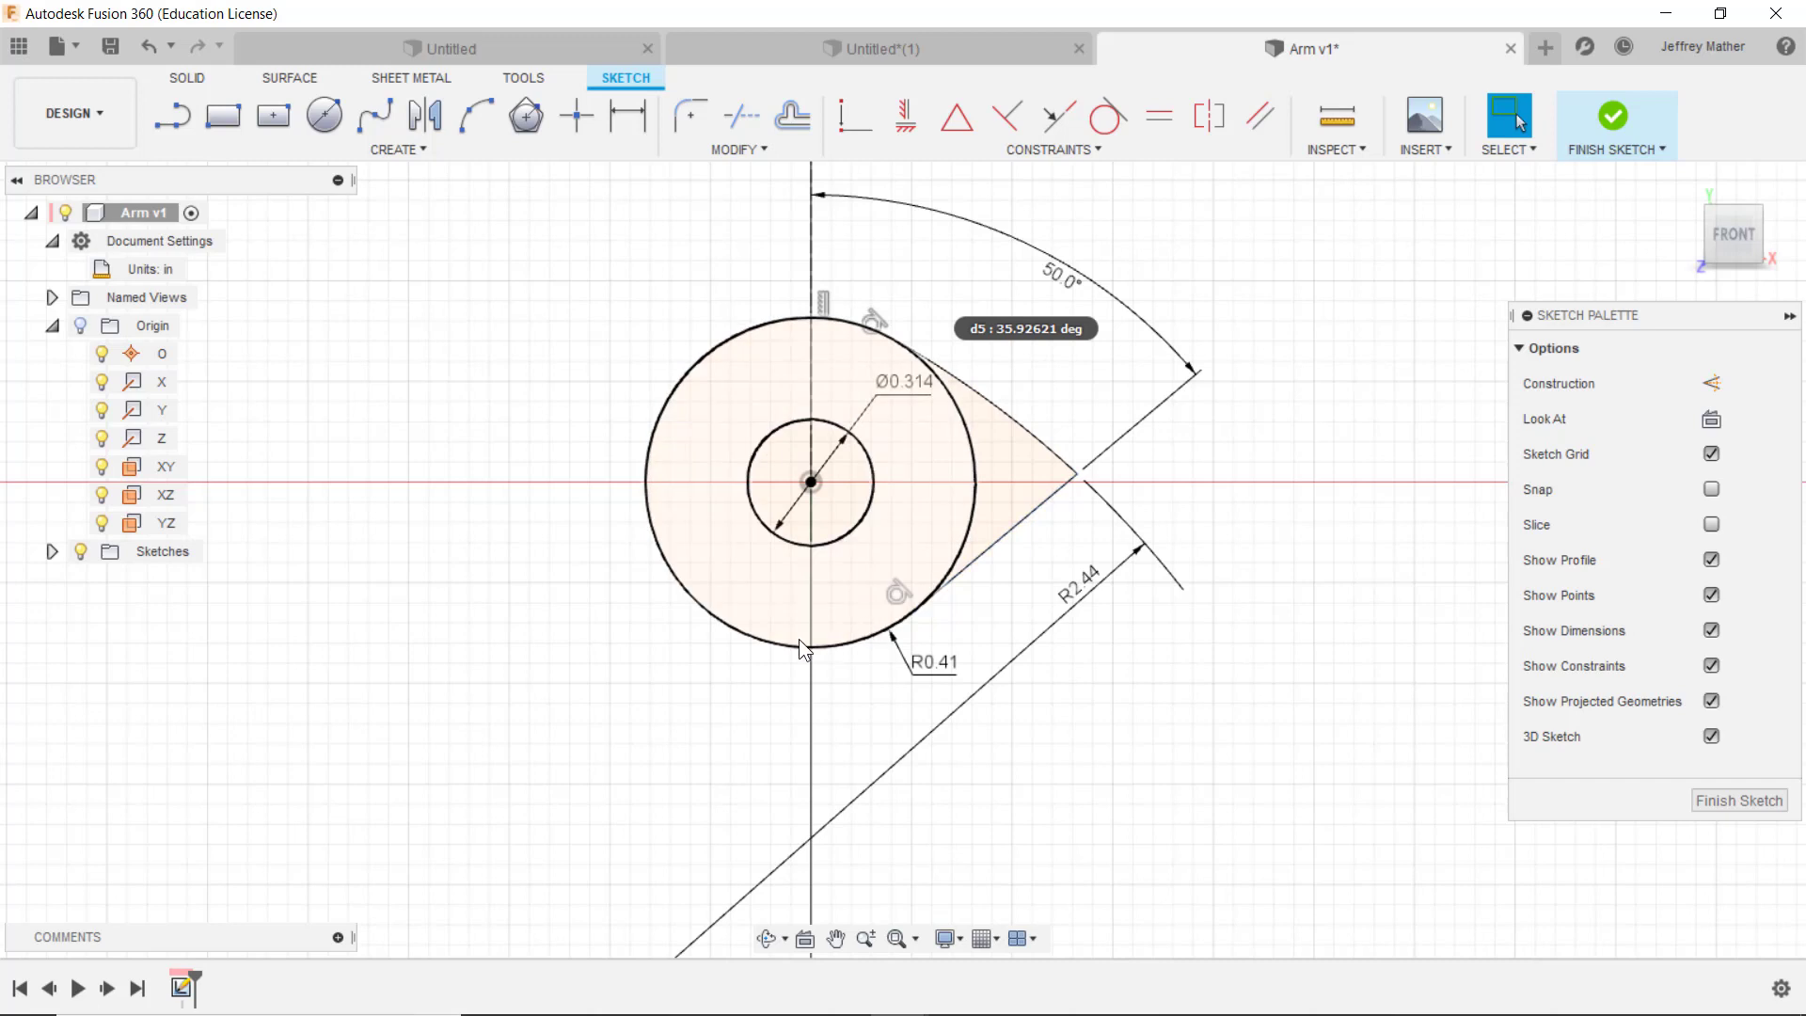
# Step: Draw a three-point arc of about 1.85 in radius, bulging upward, from the 0.41 in radius circle's lower left side out to the left
pyautogui.scroll(-2, 801, 636)
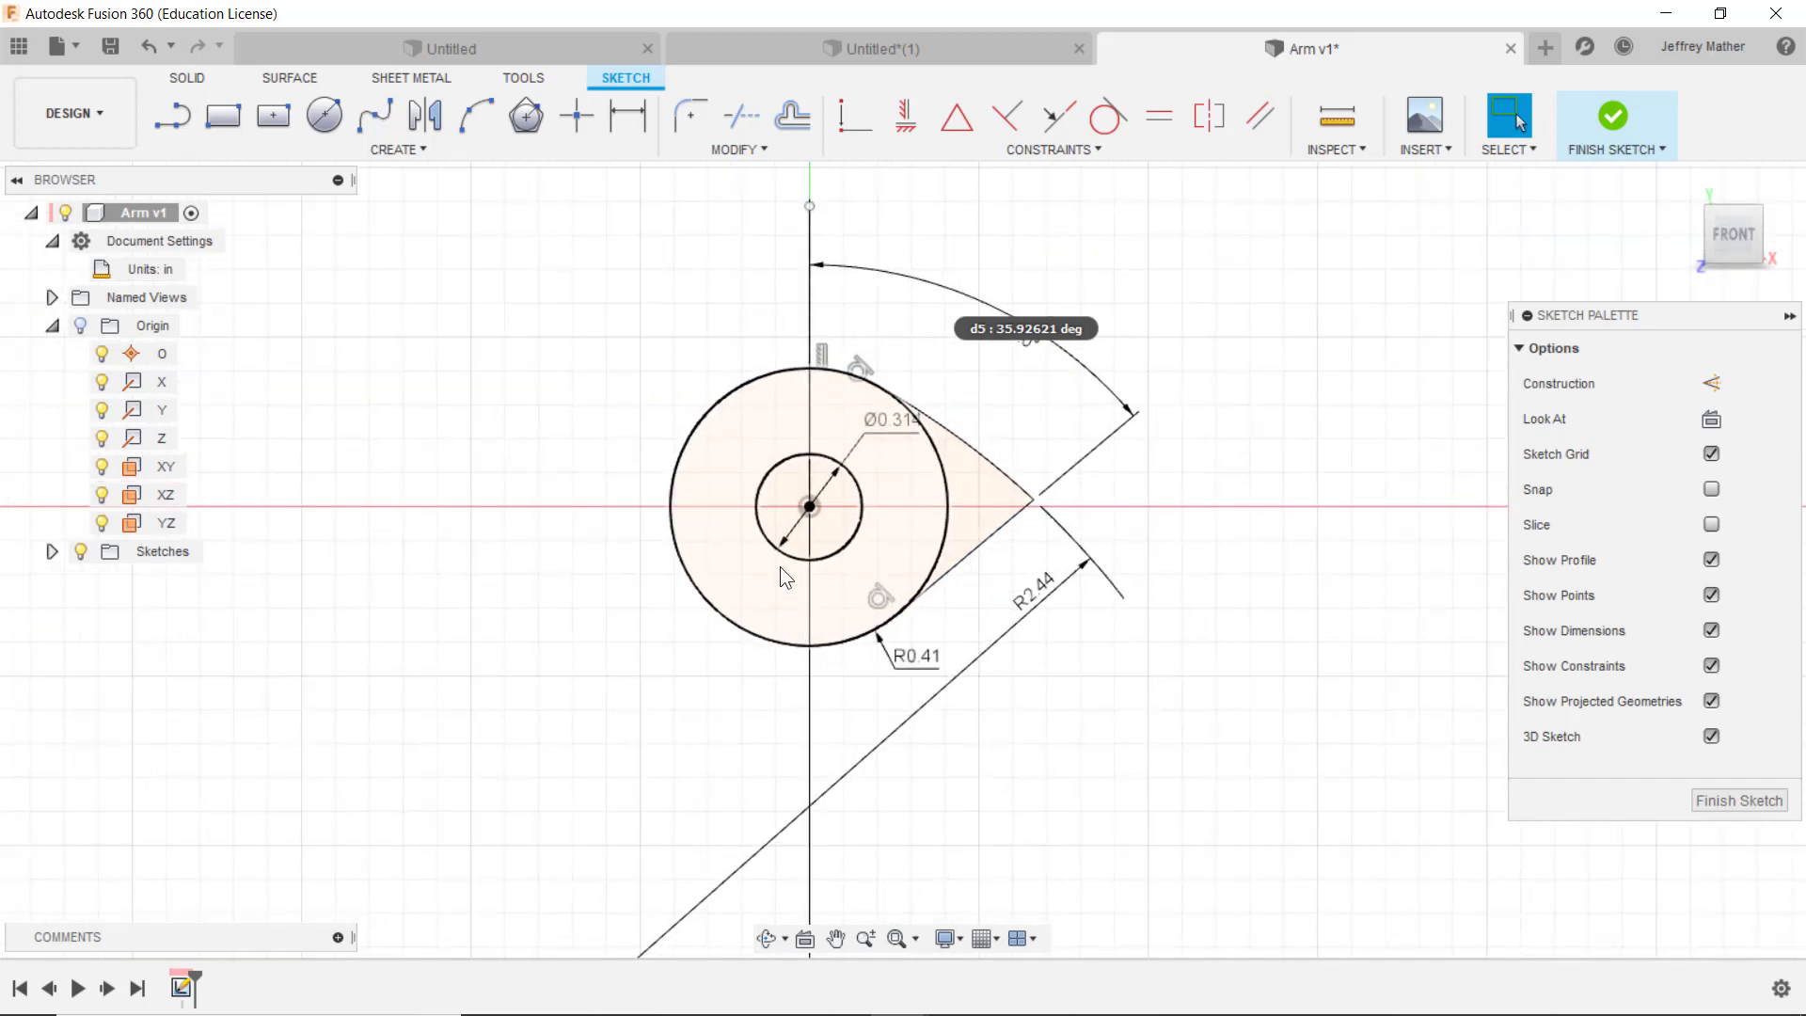
pyautogui.scroll(1, 781, 568)
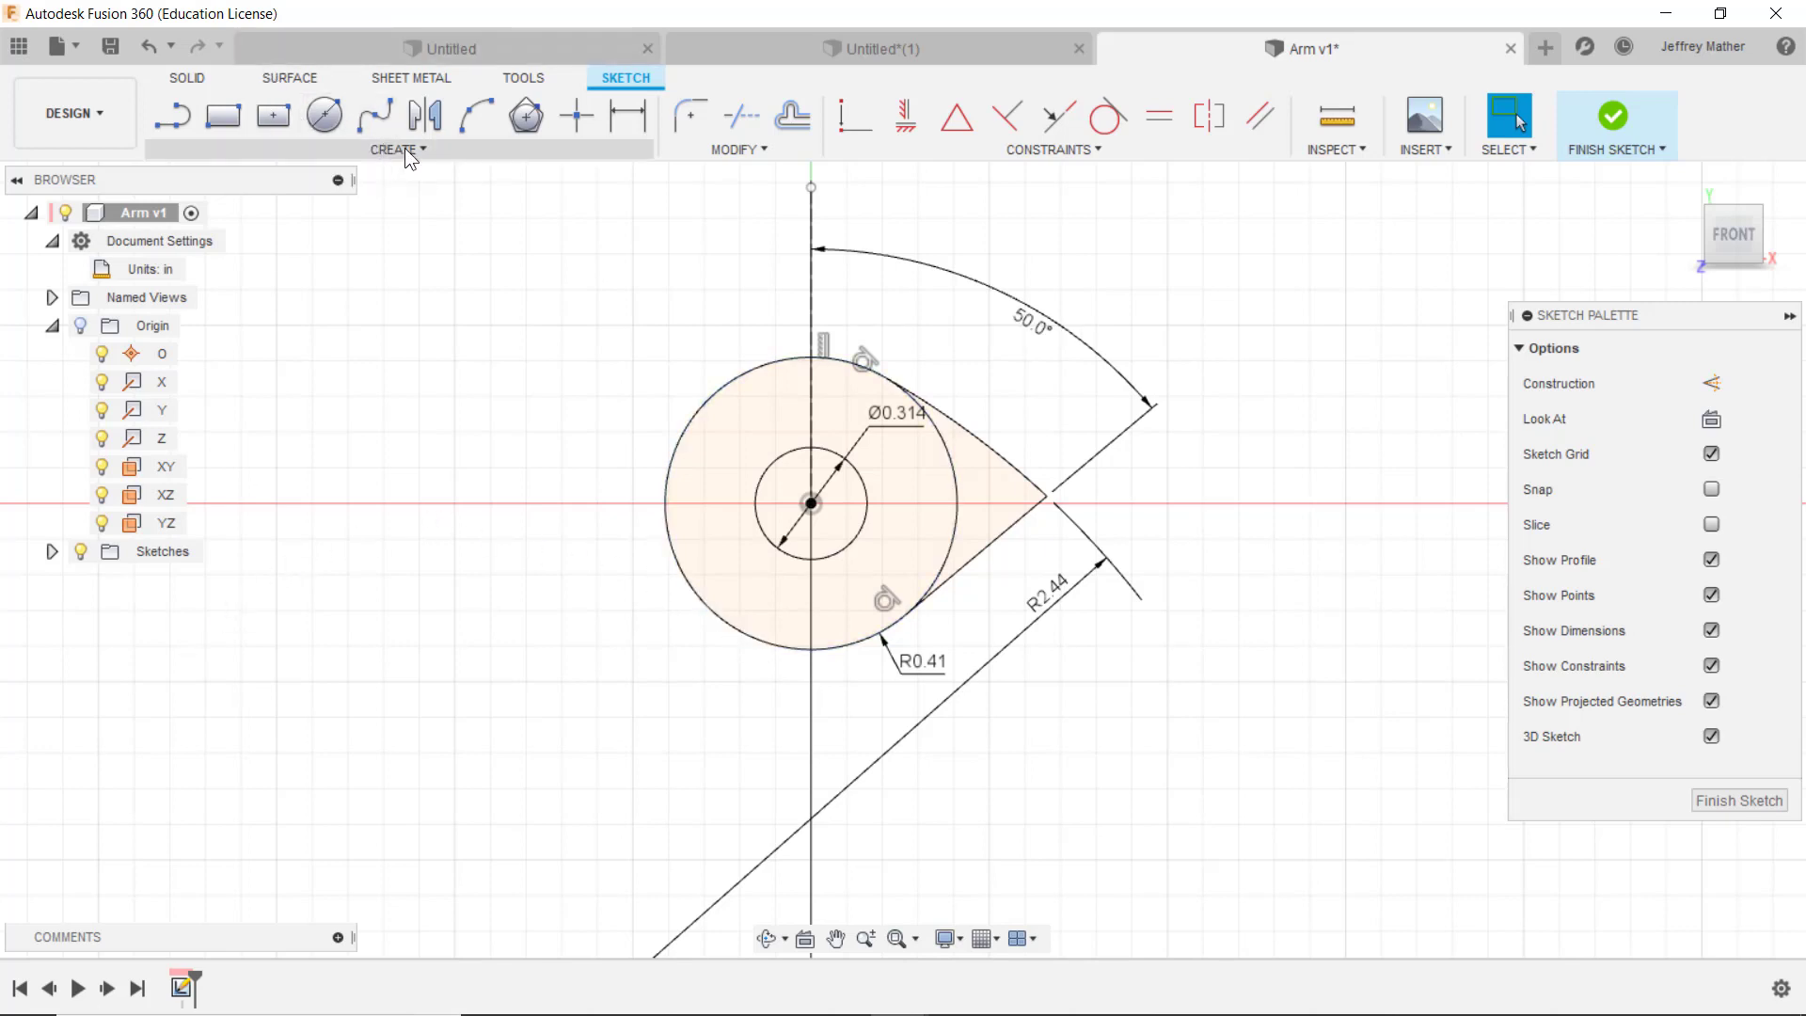
pyautogui.click(476, 115)
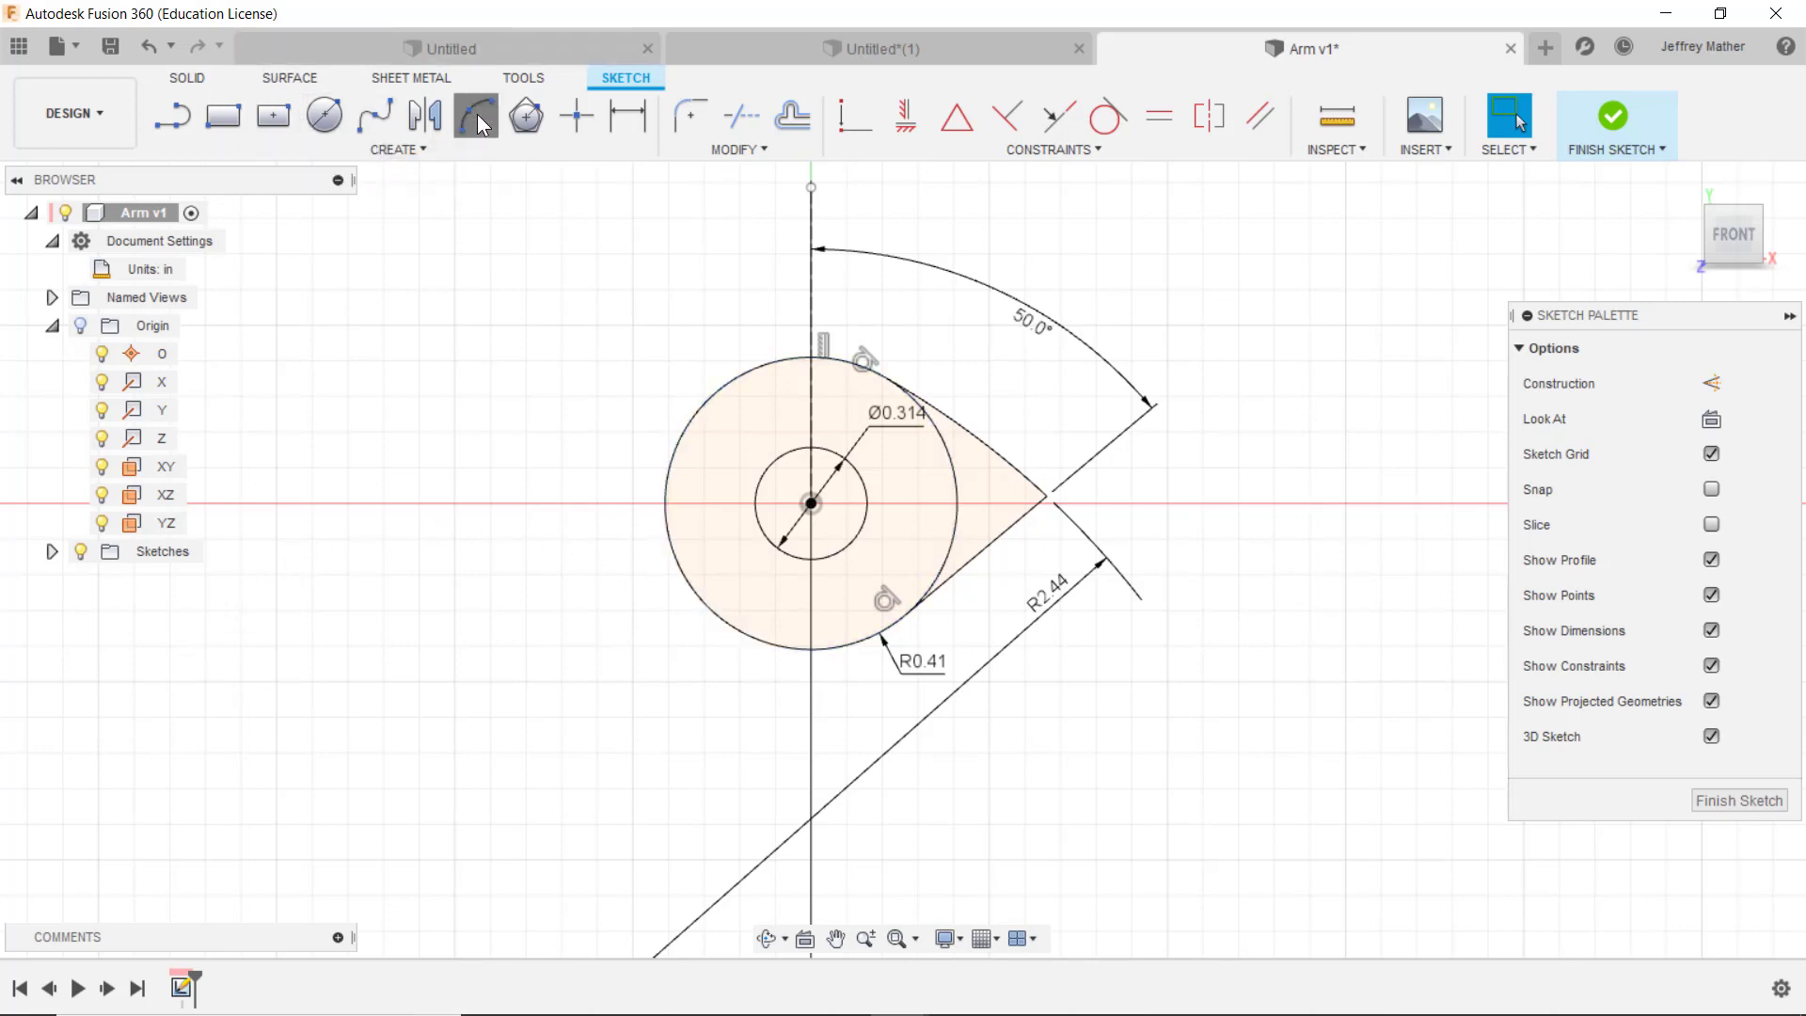
pyautogui.click(758, 643)
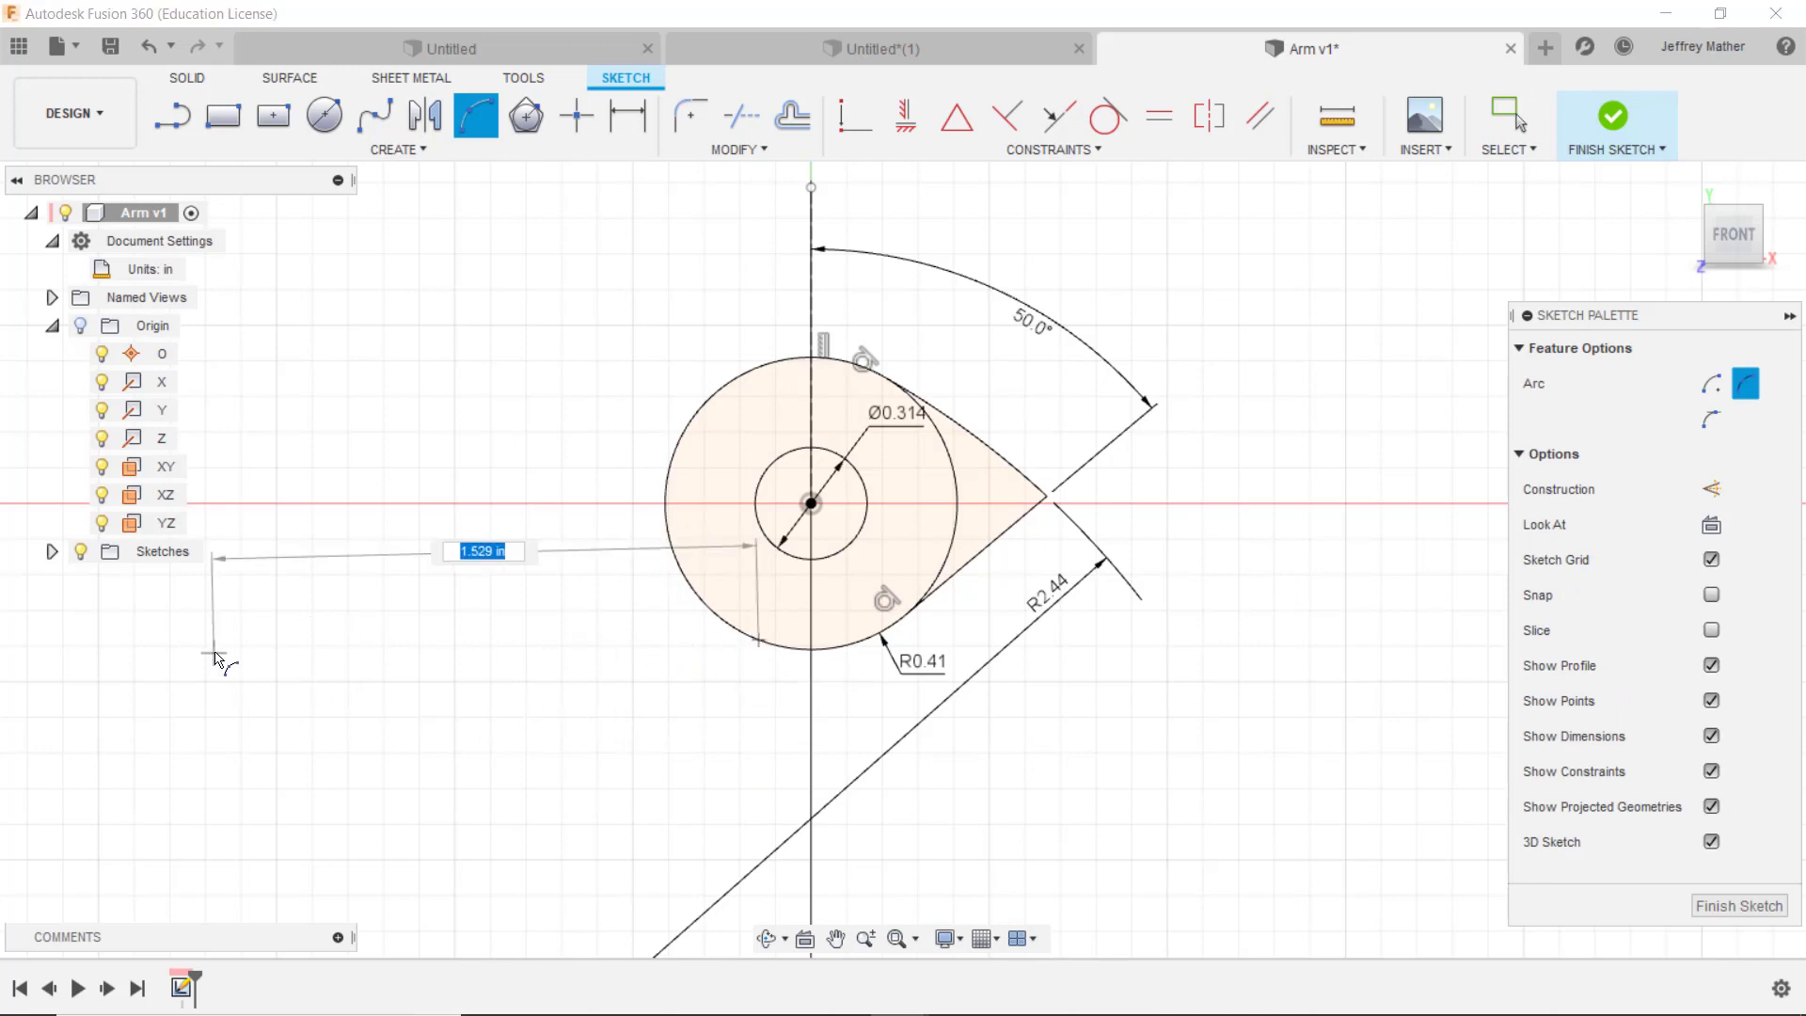
pyautogui.click(198, 696)
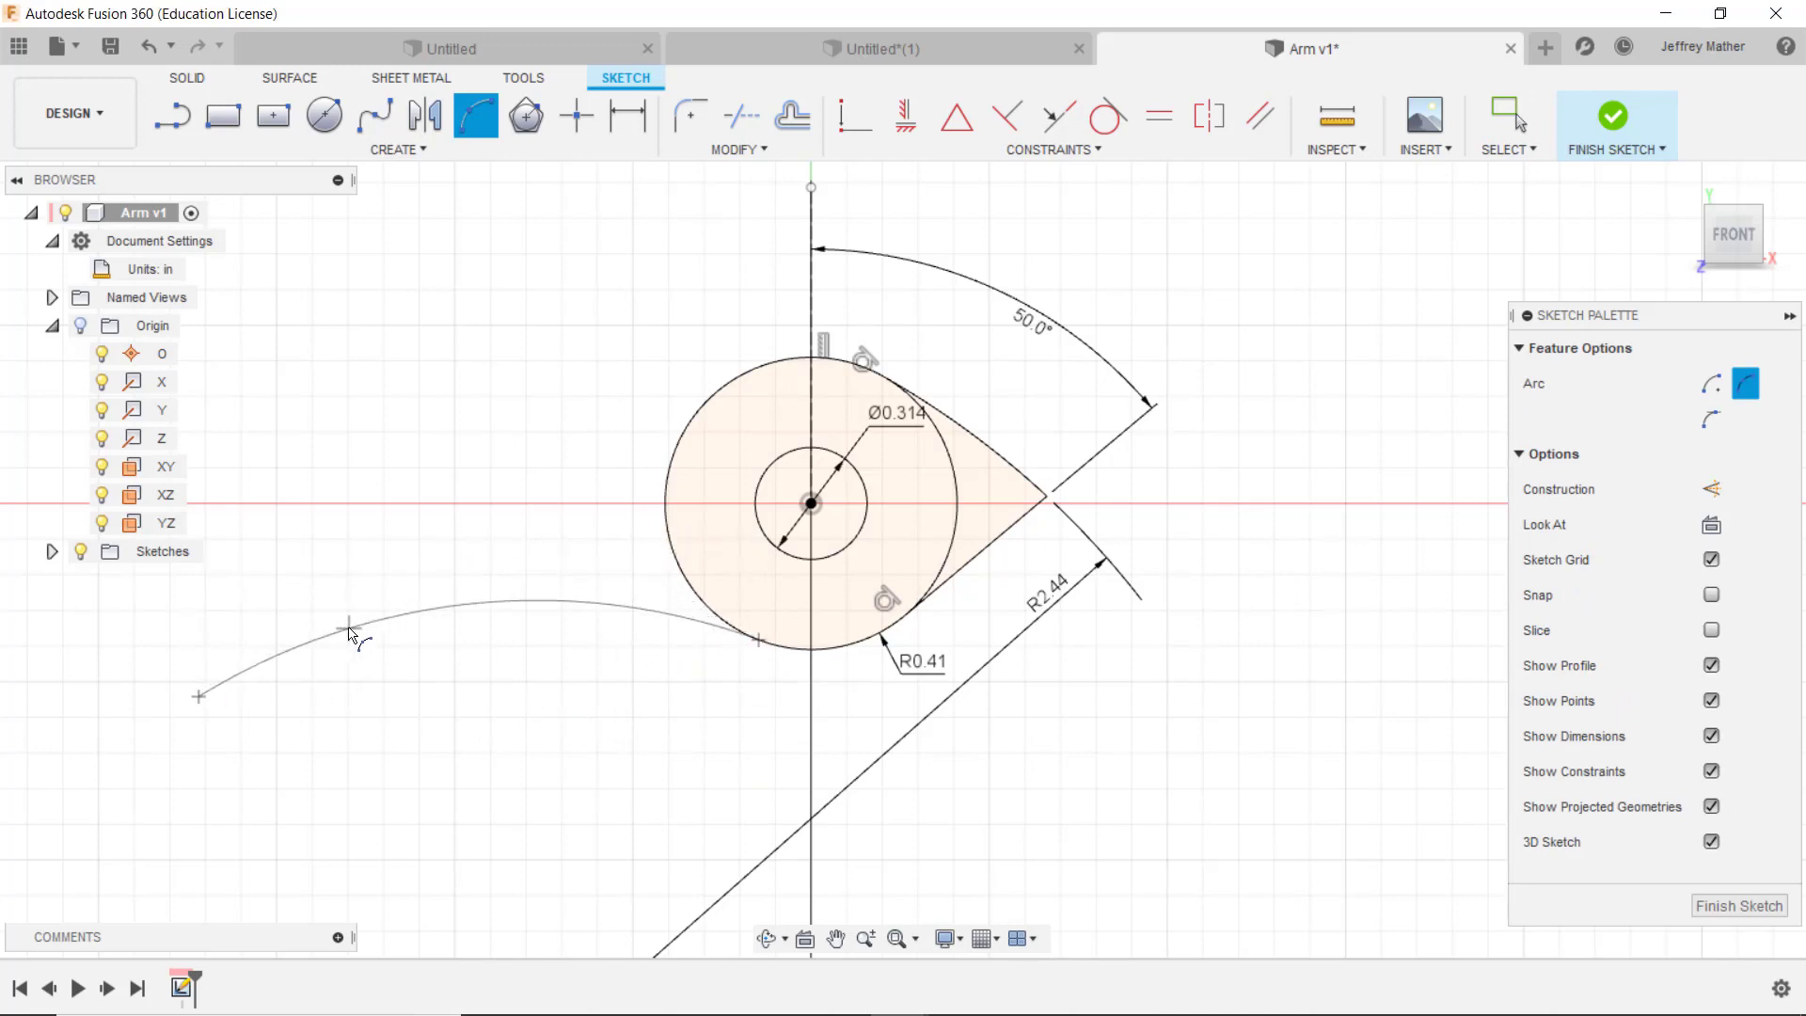
pyautogui.click(370, 633)
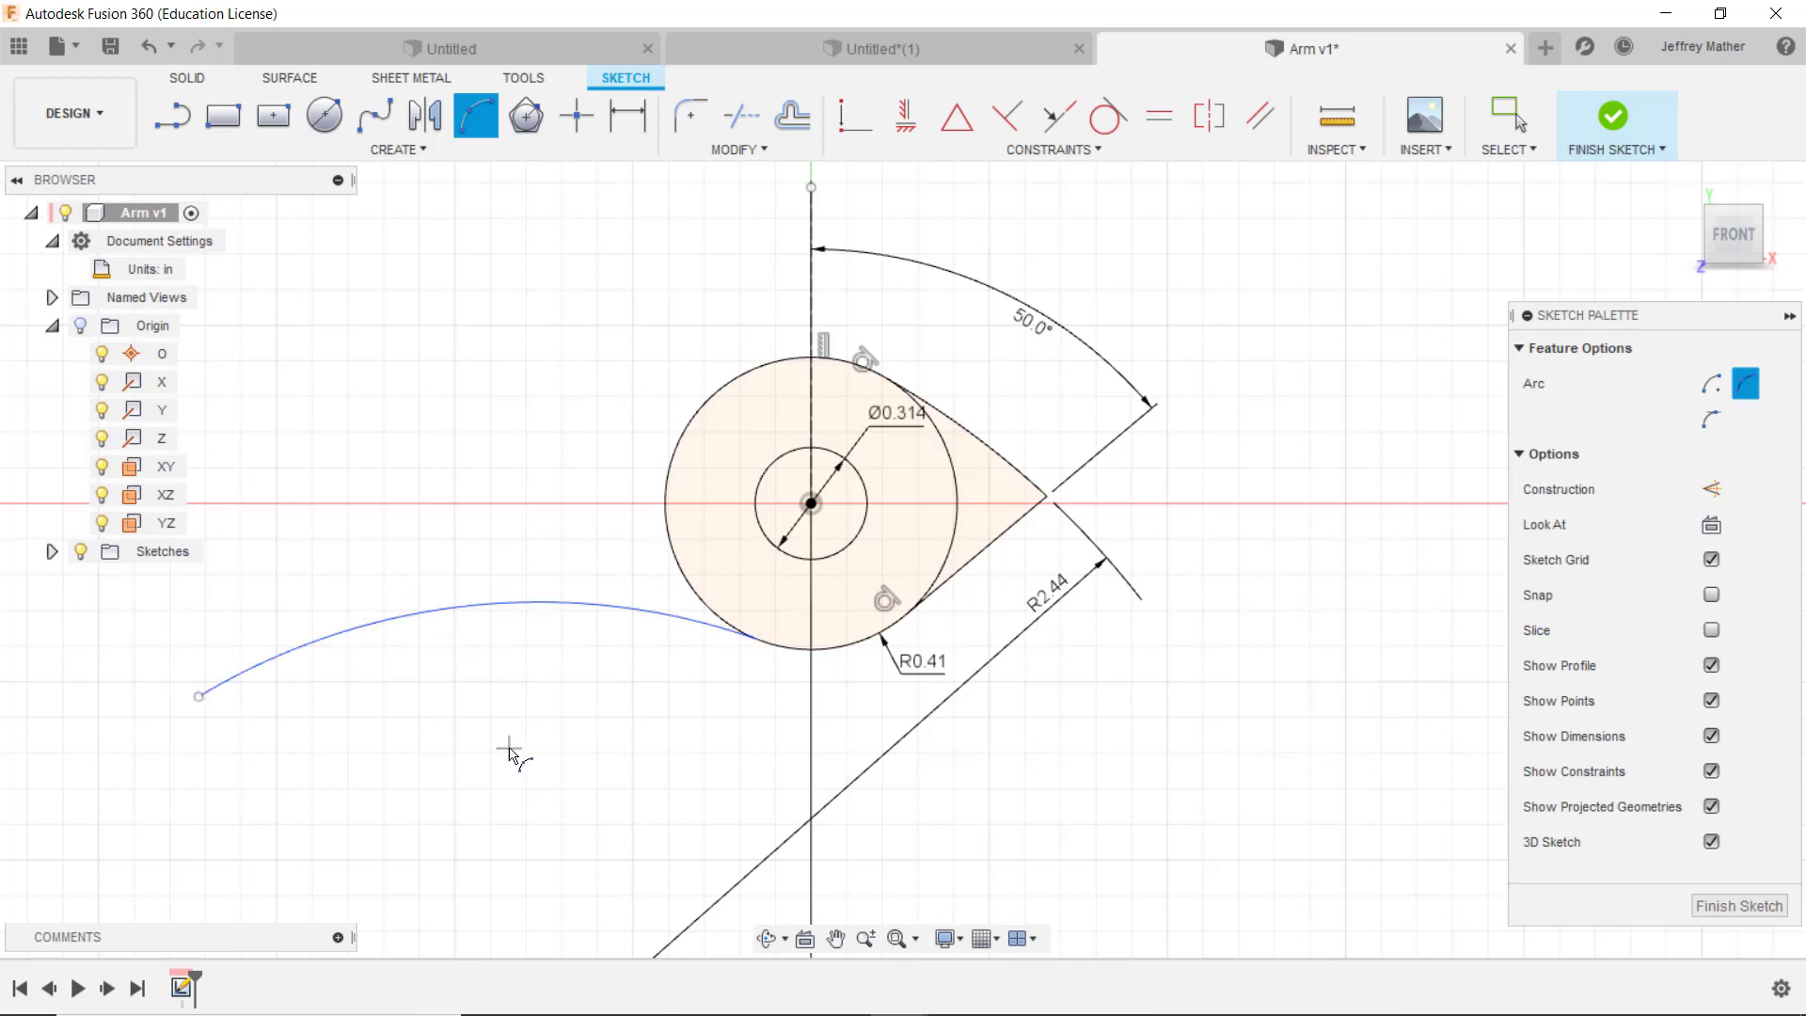
pyautogui.press('Escape')
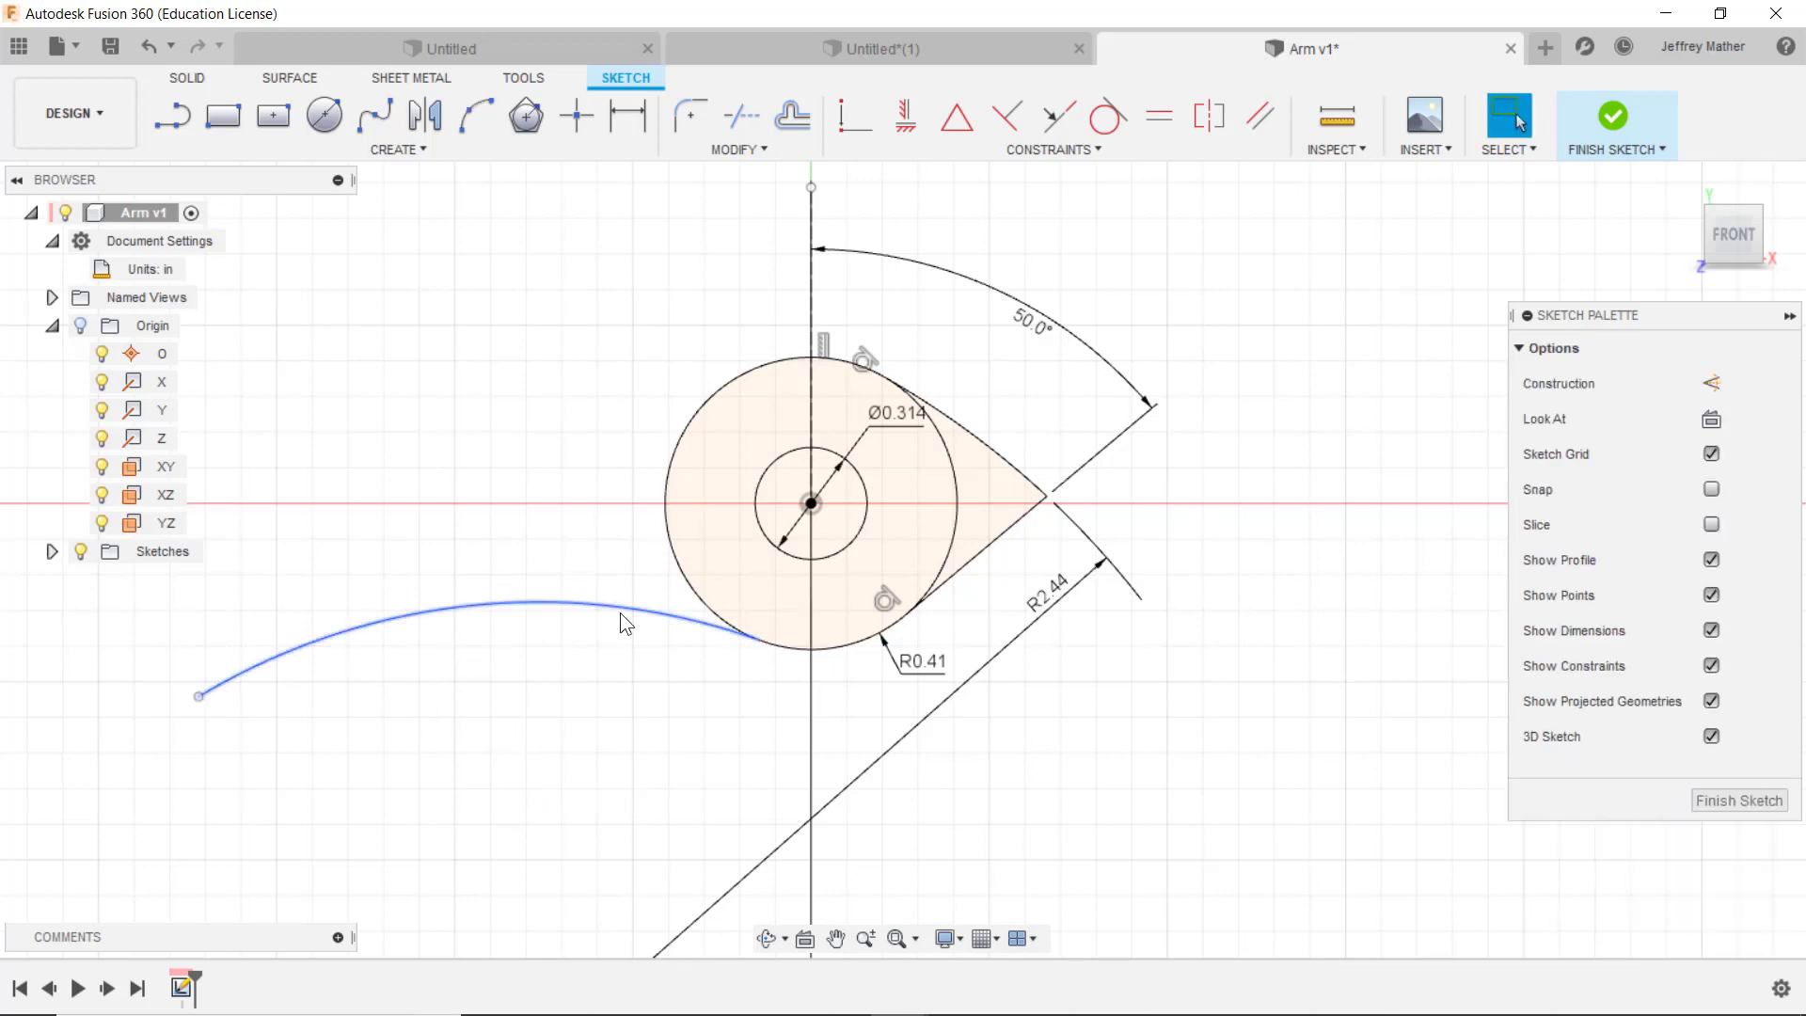
# Step: Apply a tangent constraint between the new lower left arc and the 0.41 in radius circle
pyautogui.click(1104, 117)
pyautogui.click(687, 618)
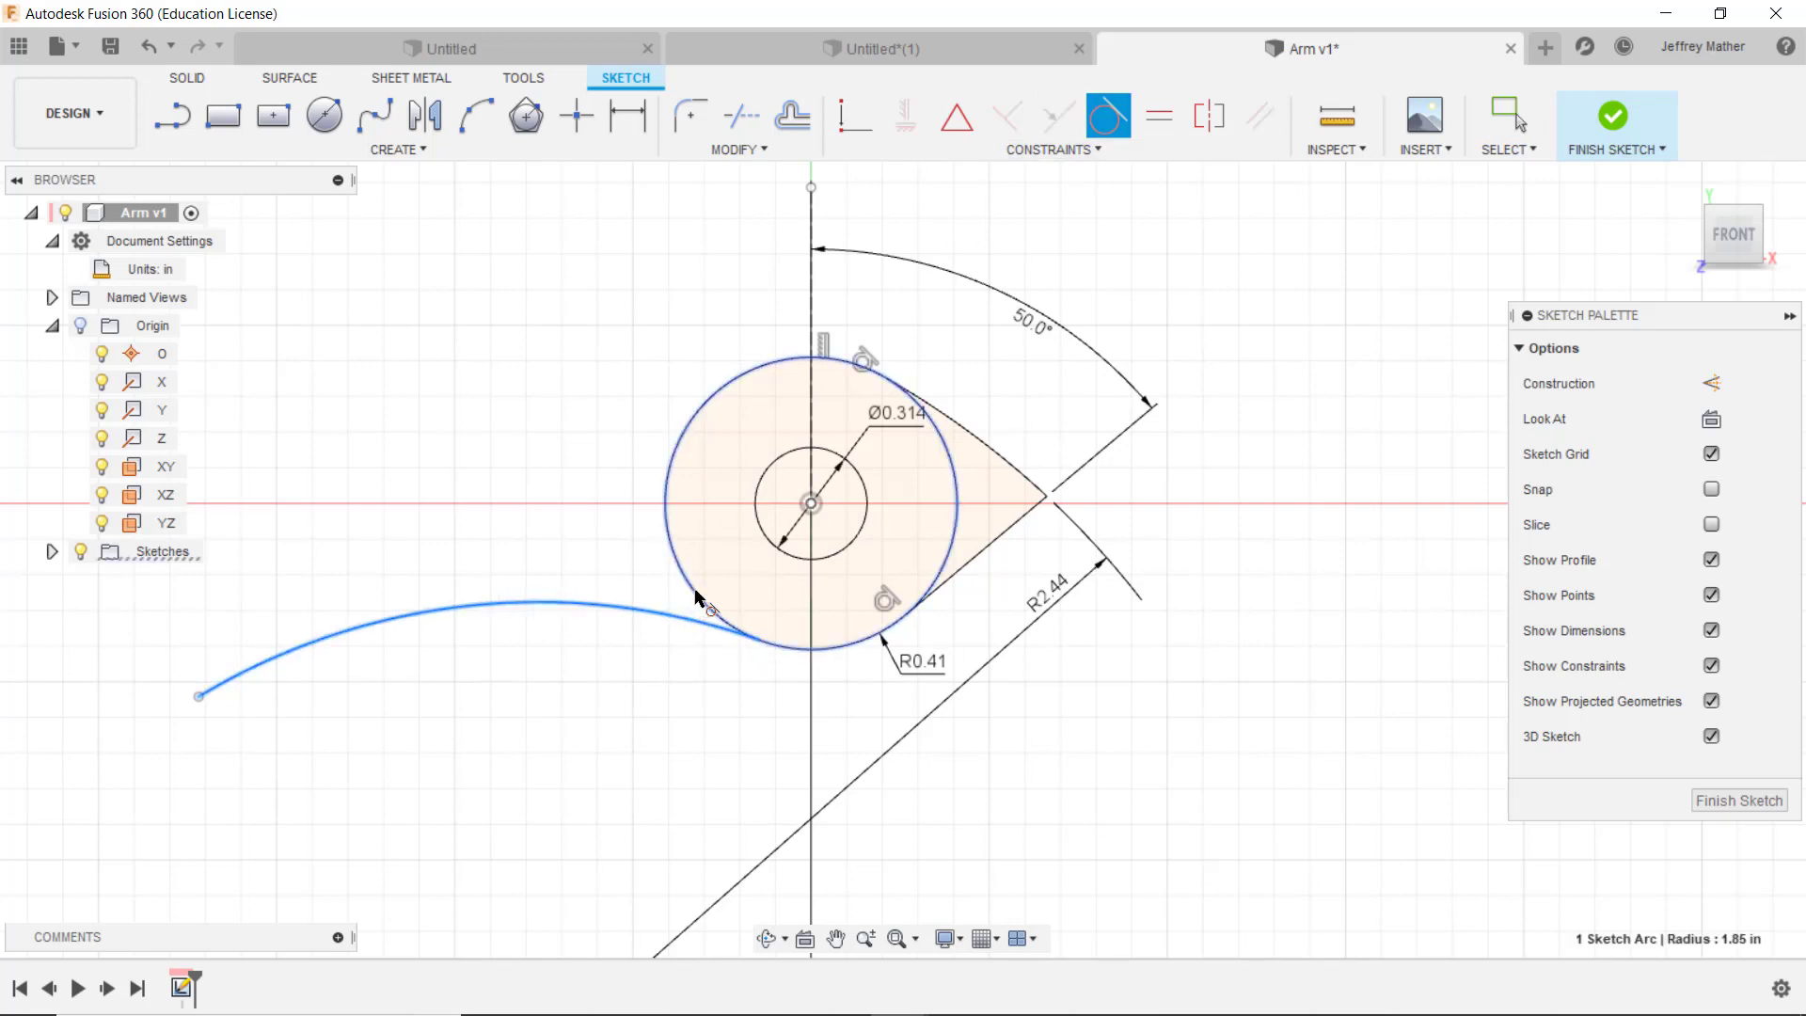
pyautogui.click(696, 597)
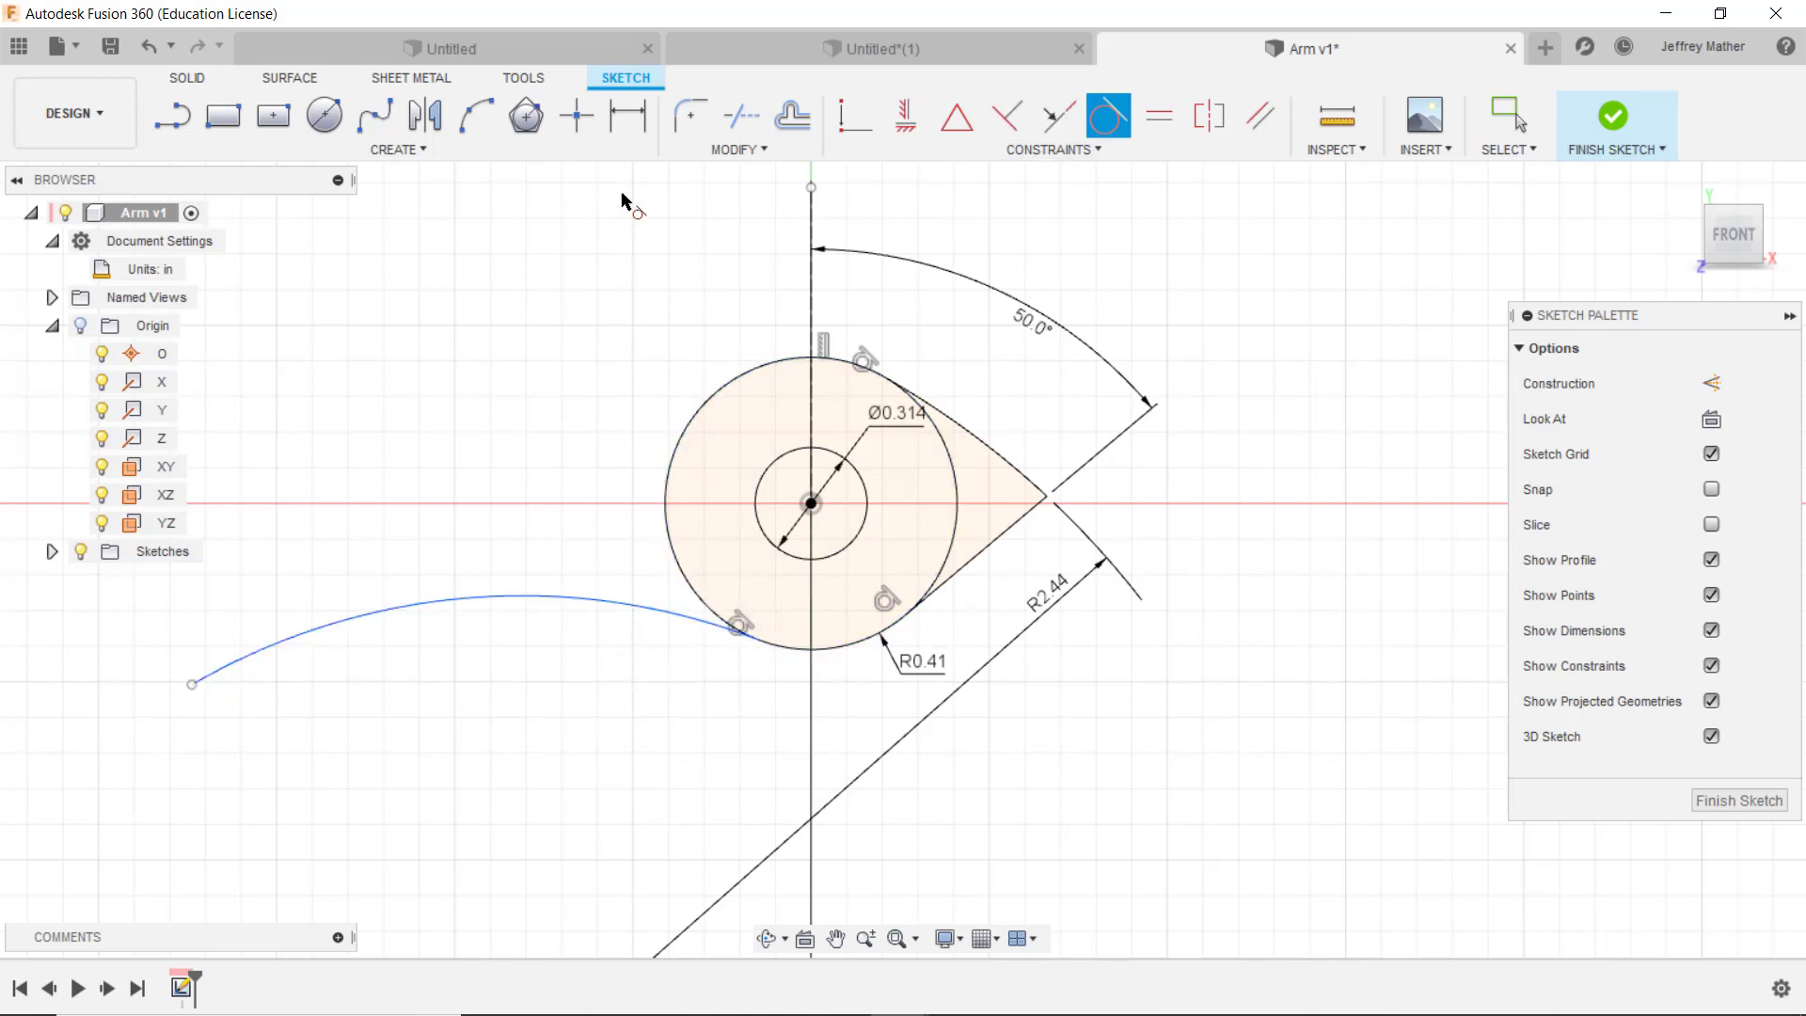
# Step: Dimension the radius of the lower left arc as 2 in
pyautogui.press('d')
pyautogui.click(453, 616)
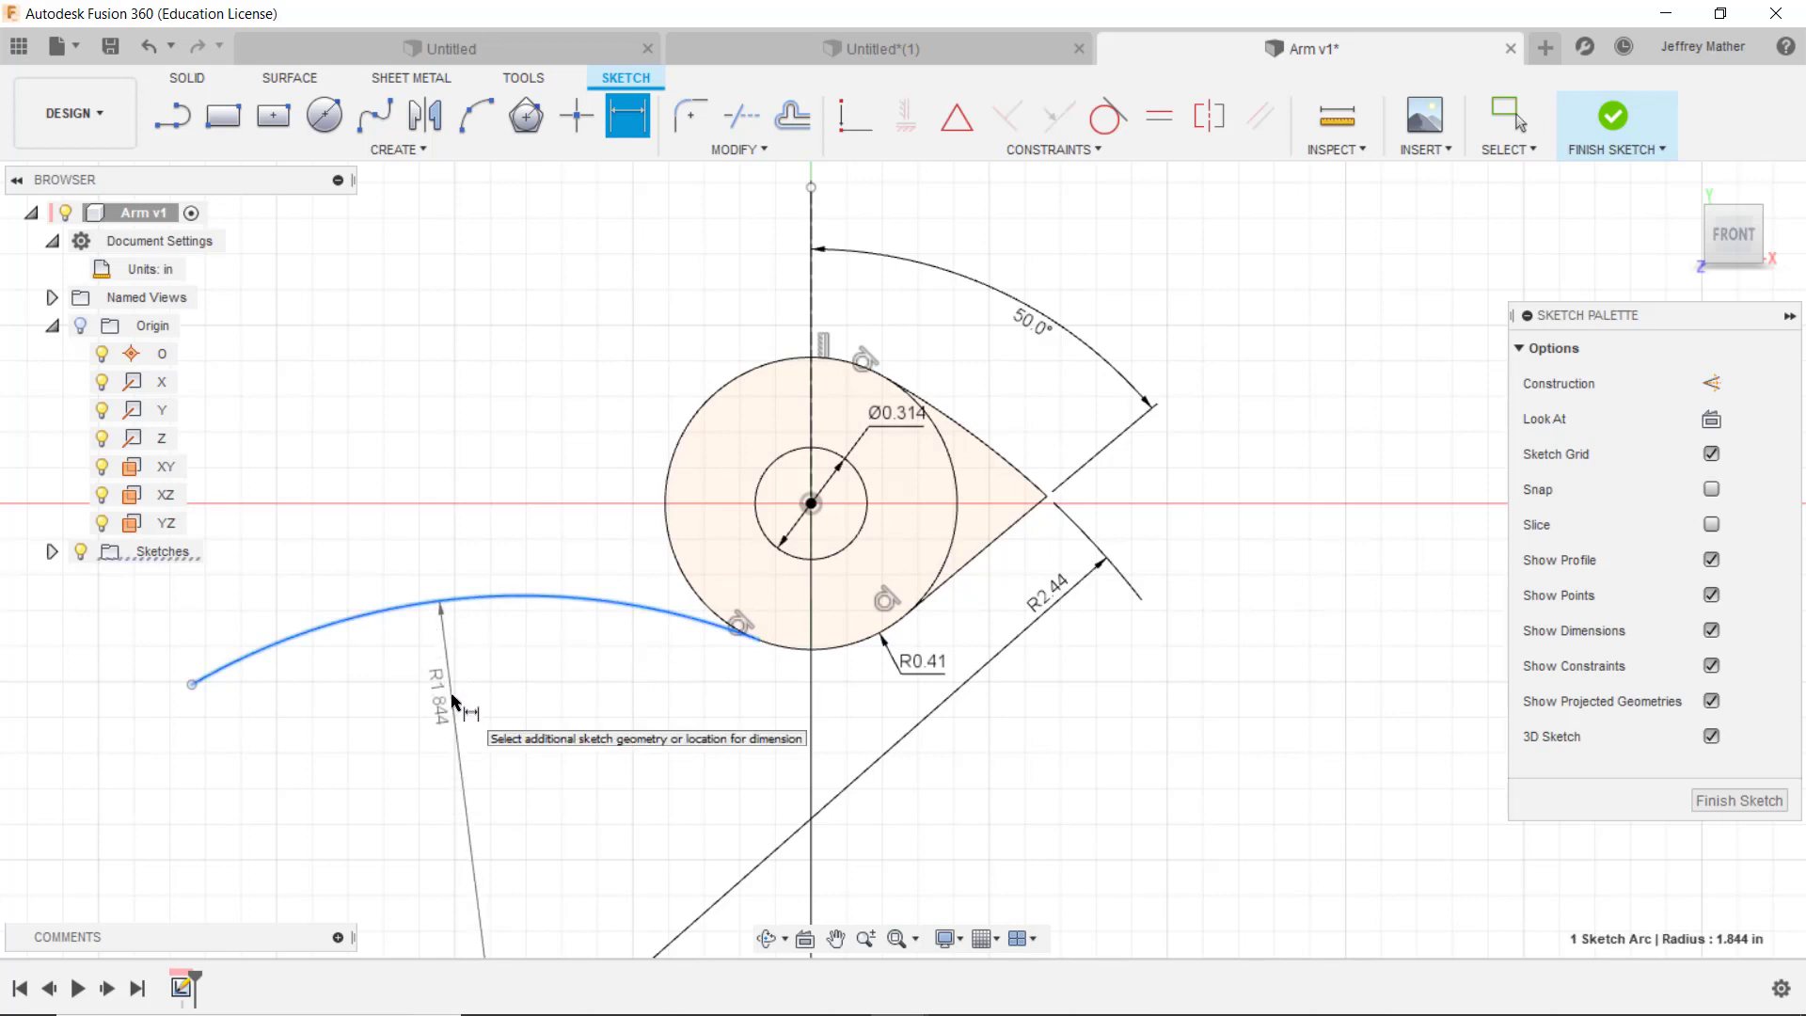
pyautogui.click(448, 697)
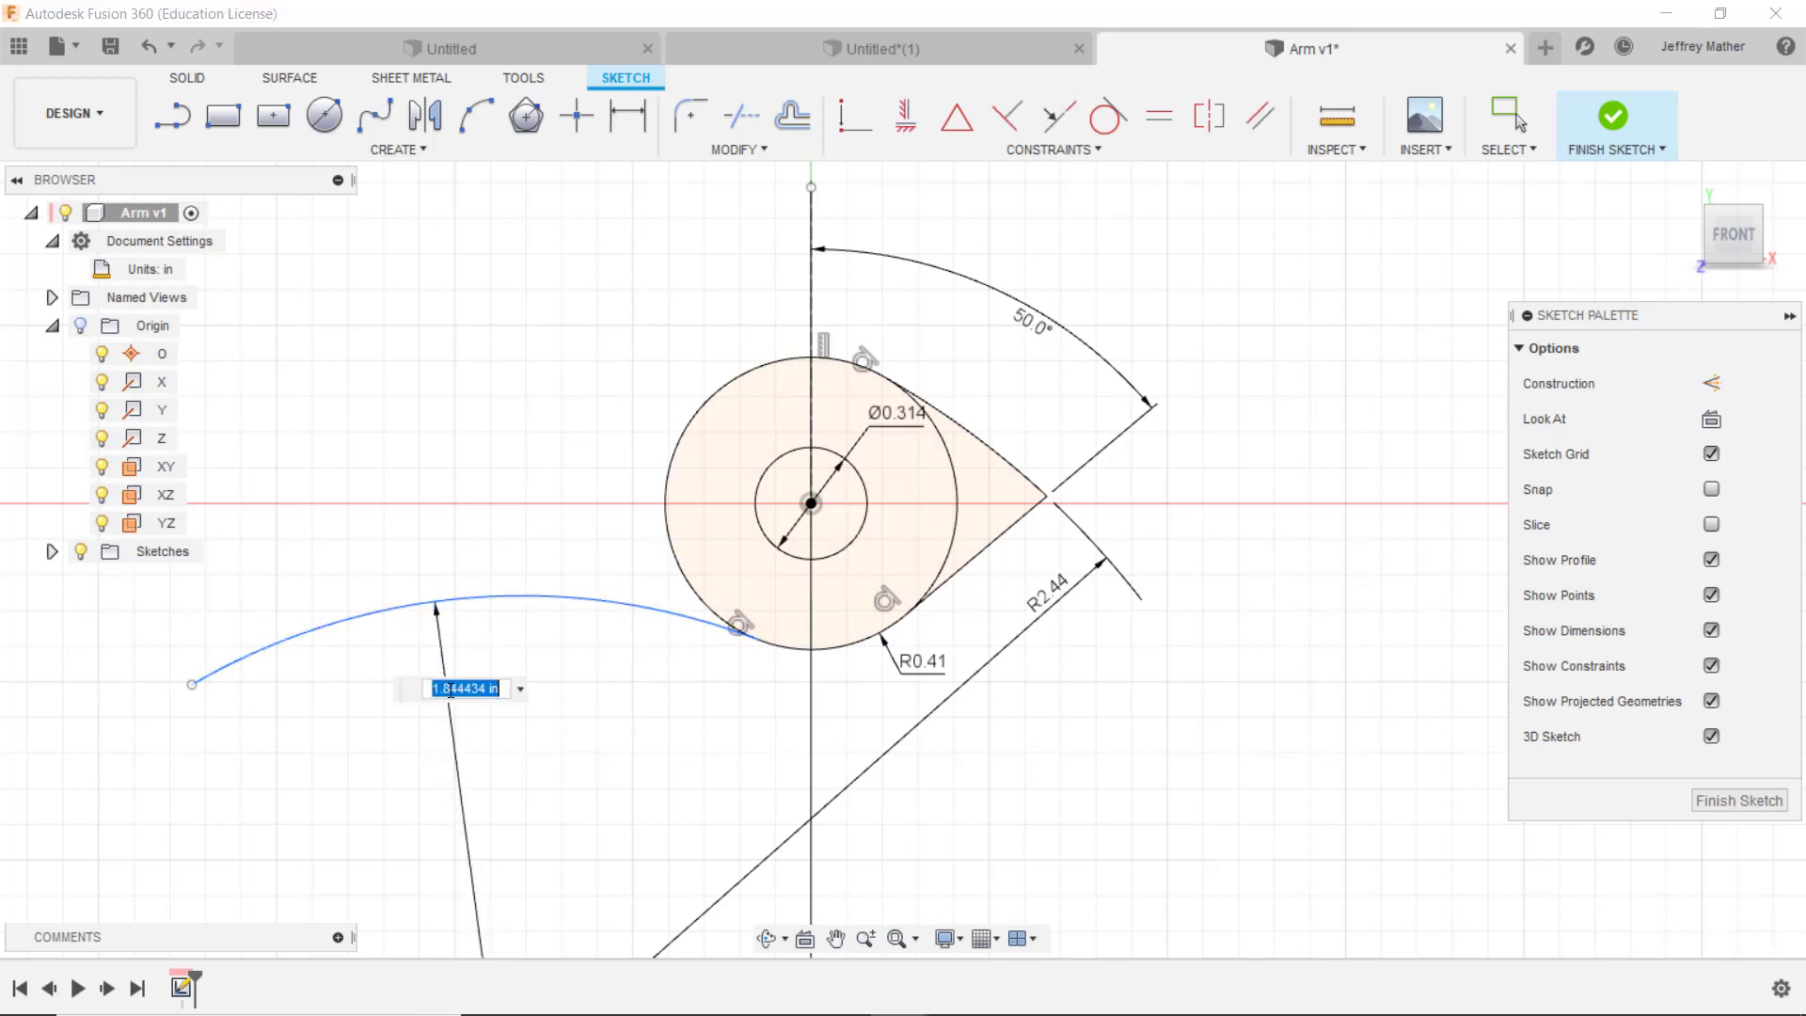
pyautogui.write('2')
pyautogui.press('Return')
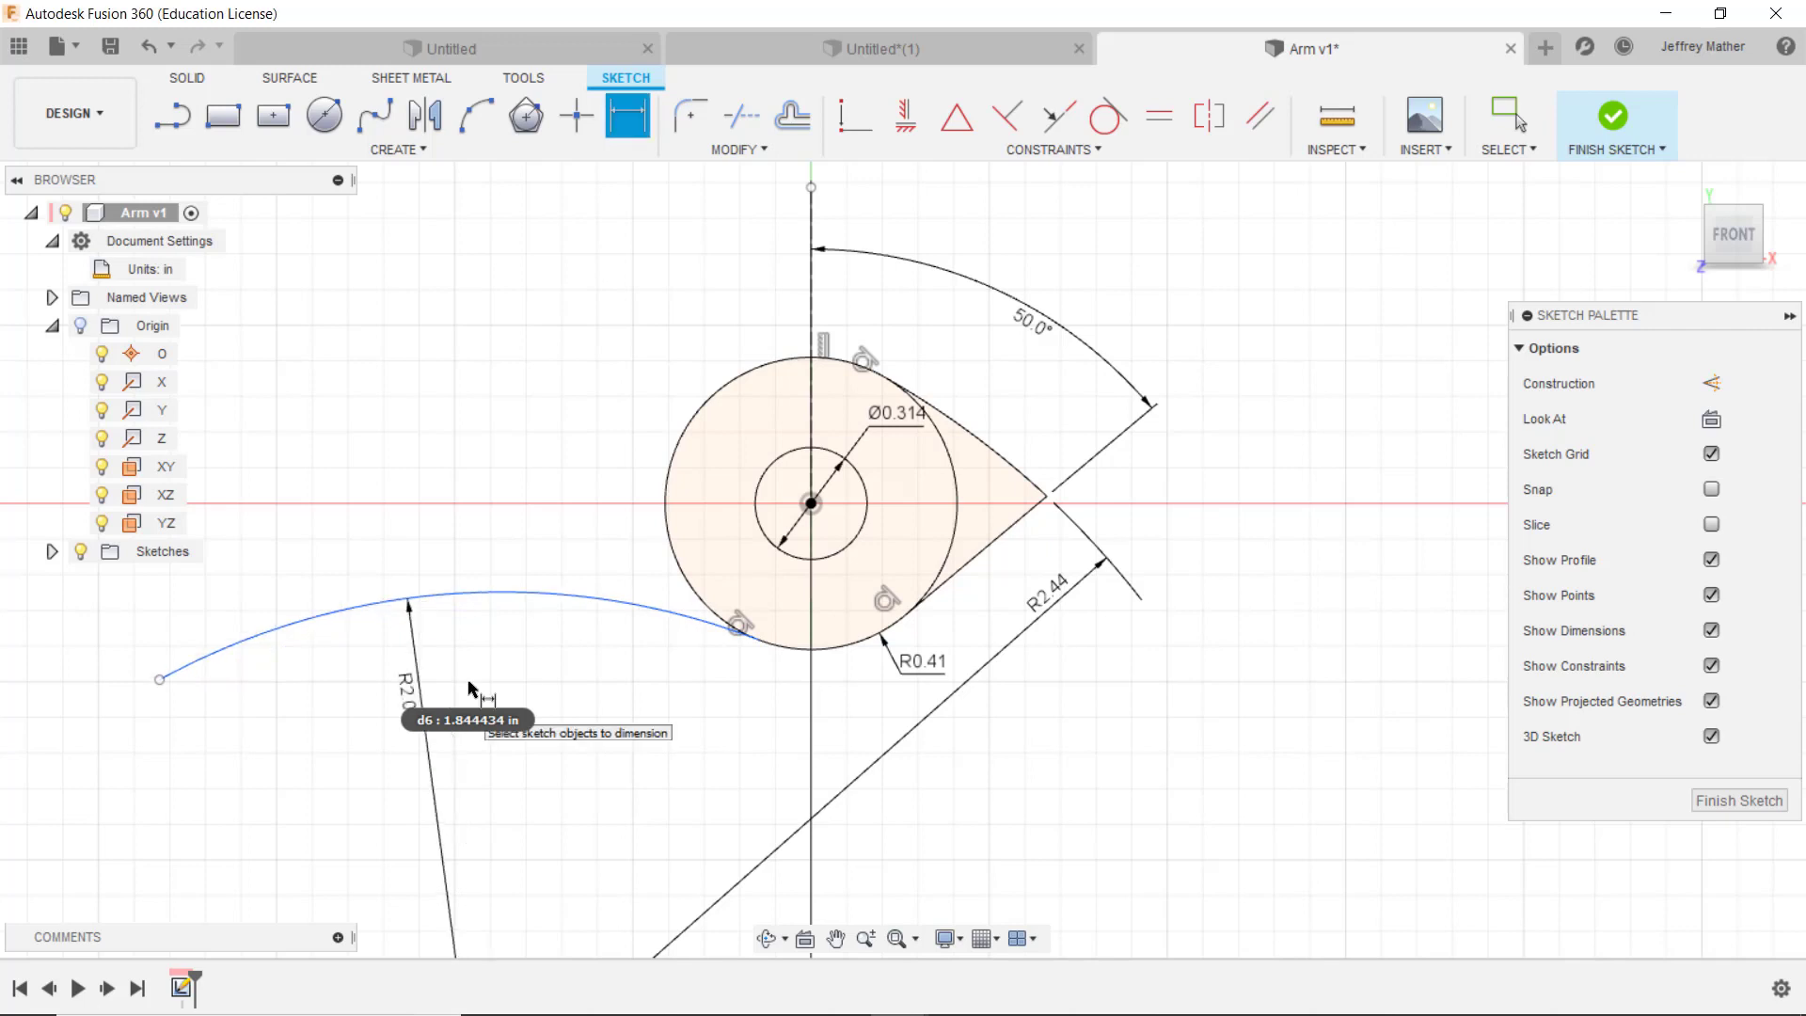
pyautogui.scroll(-1, 607, 522)
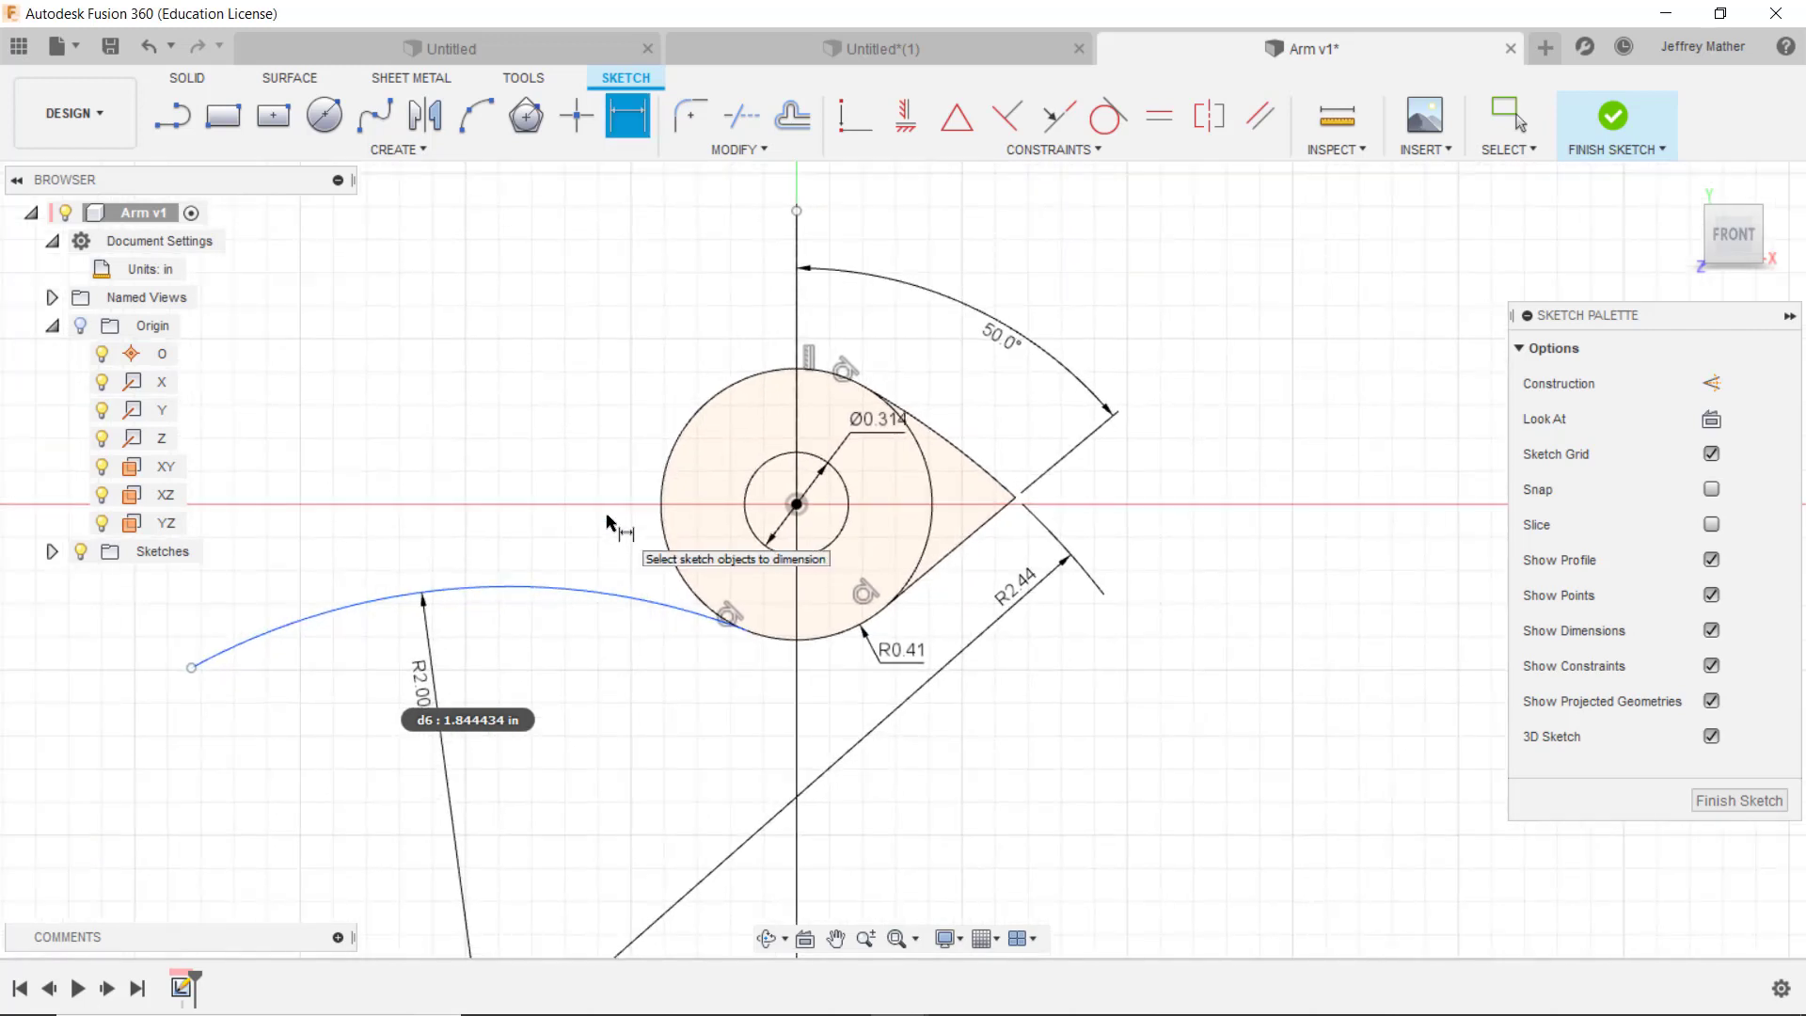
pyautogui.scroll(-5, 611, 508)
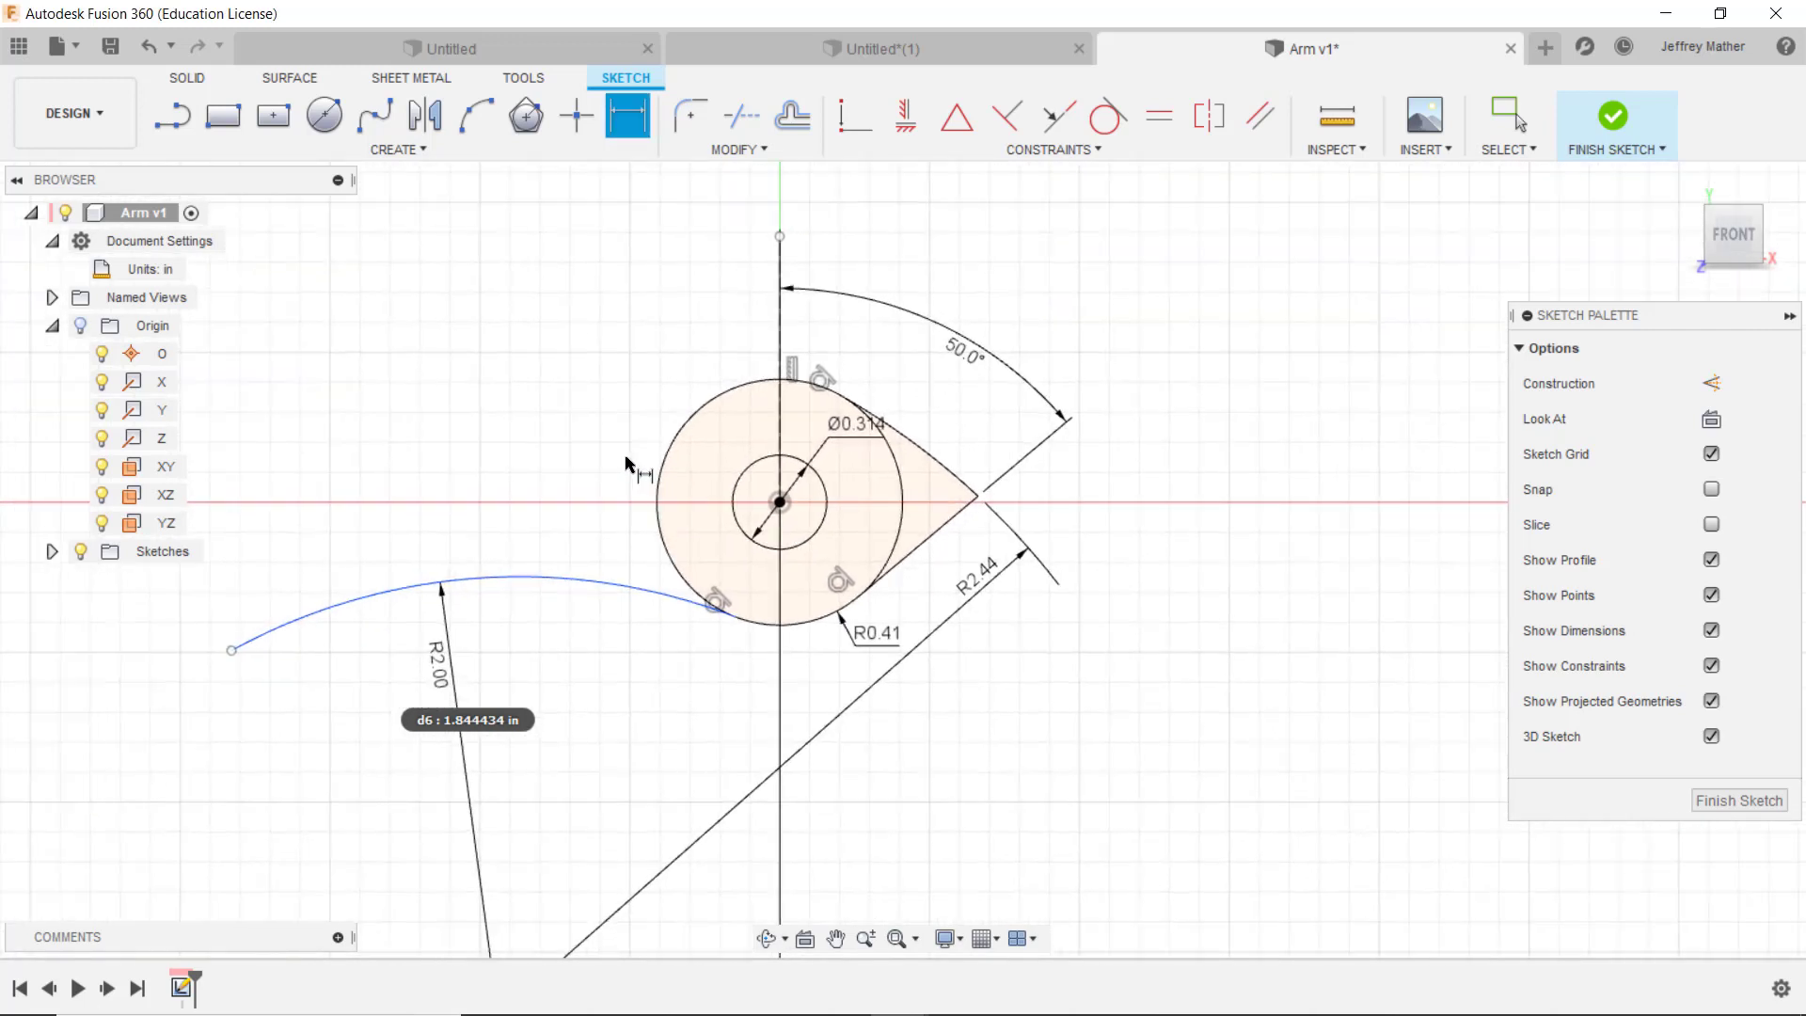
pyautogui.scroll(-2, 632, 460)
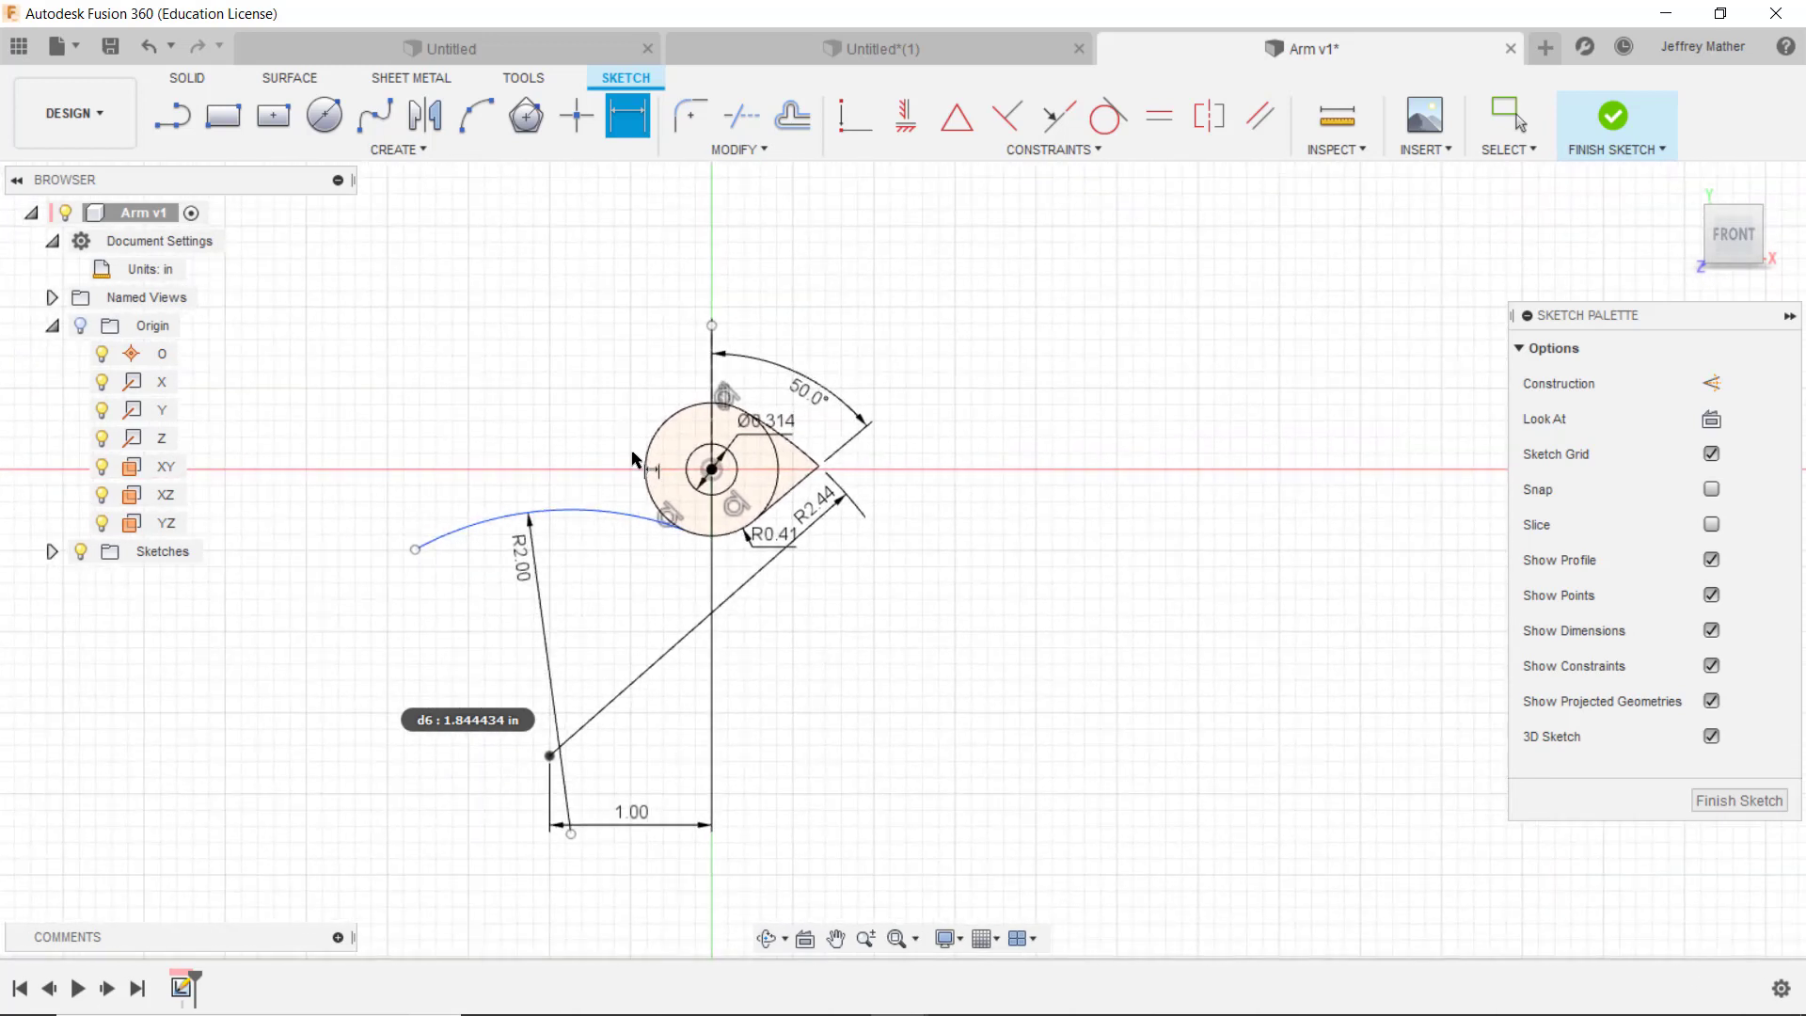
pyautogui.scroll(4, 630, 626)
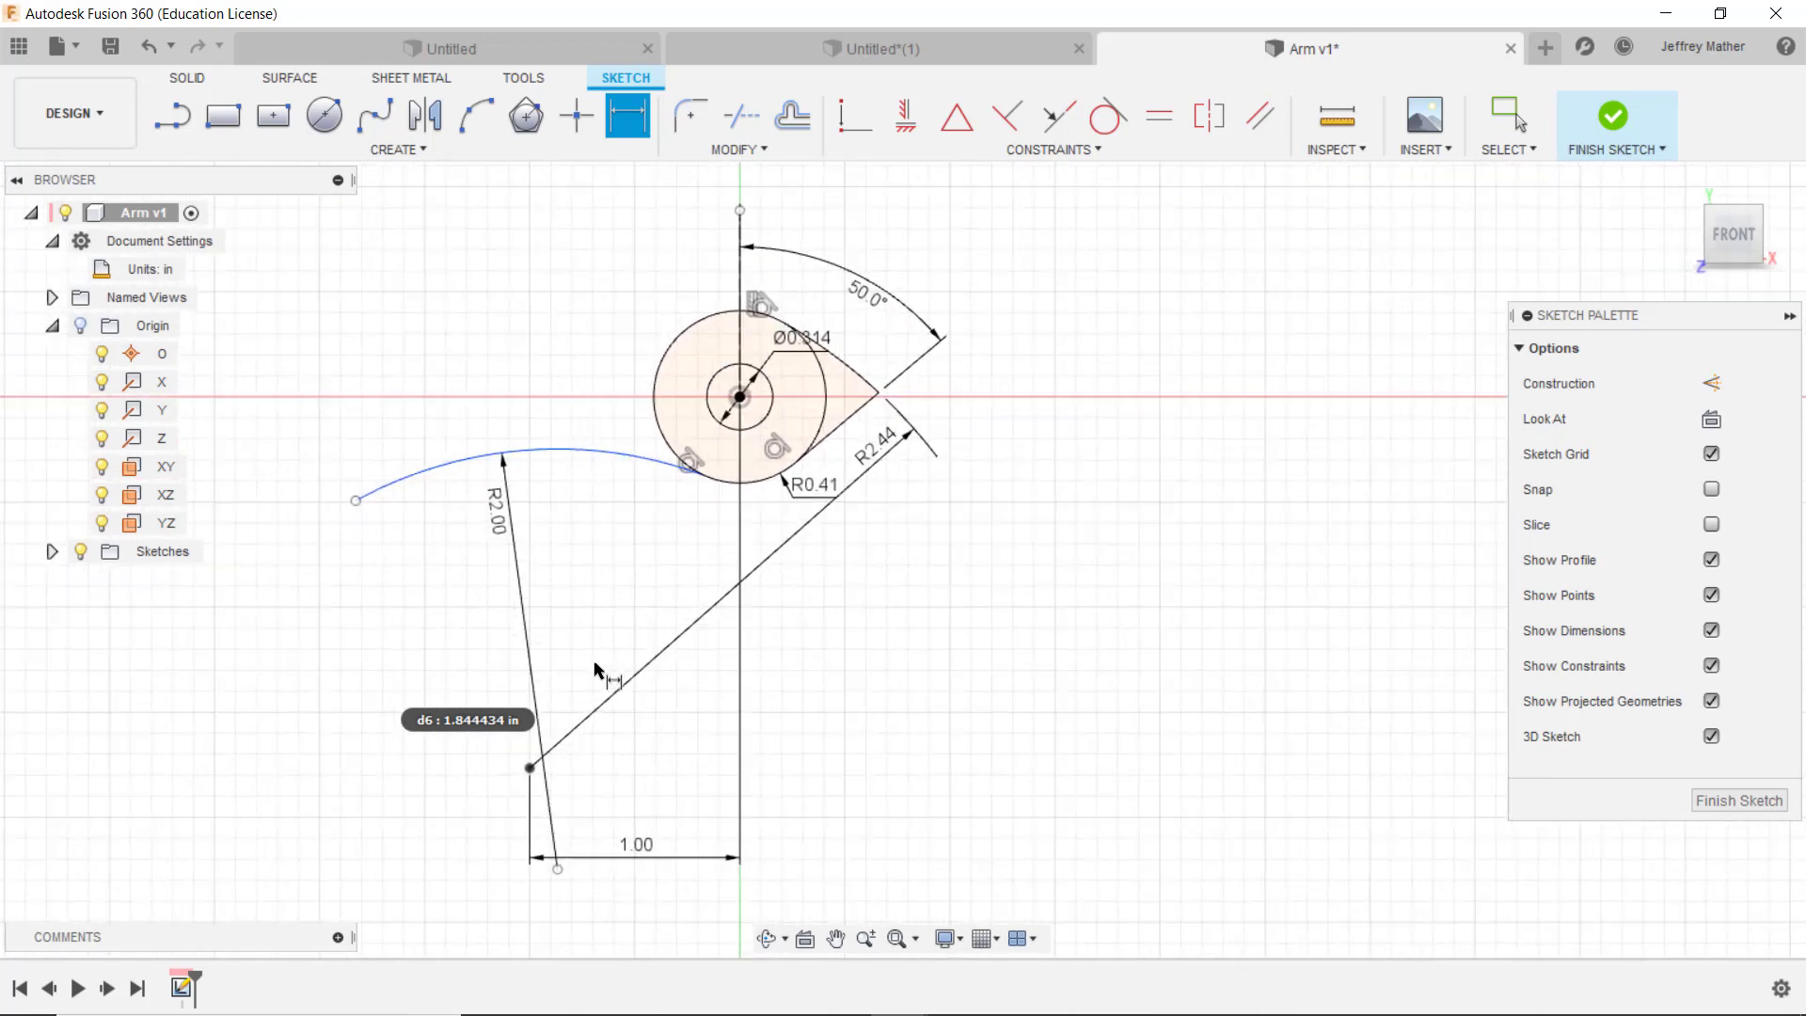
pyautogui.click(529, 770)
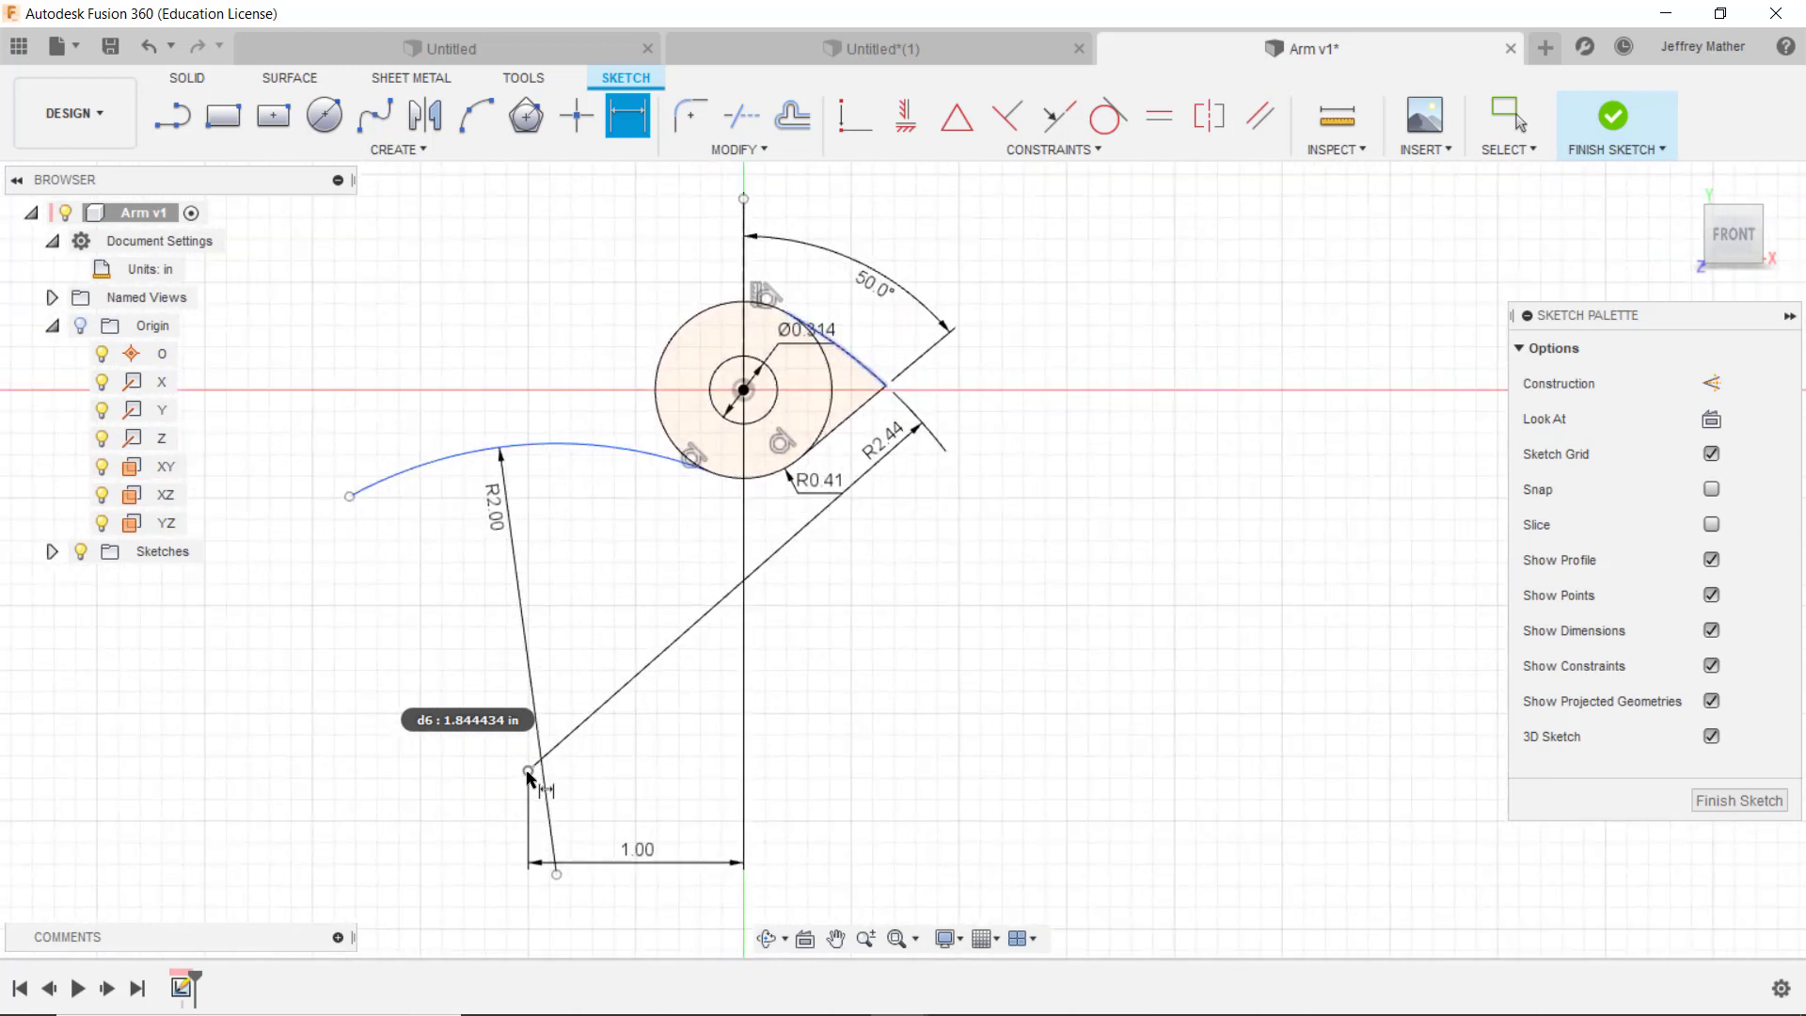
pyautogui.click(743, 390)
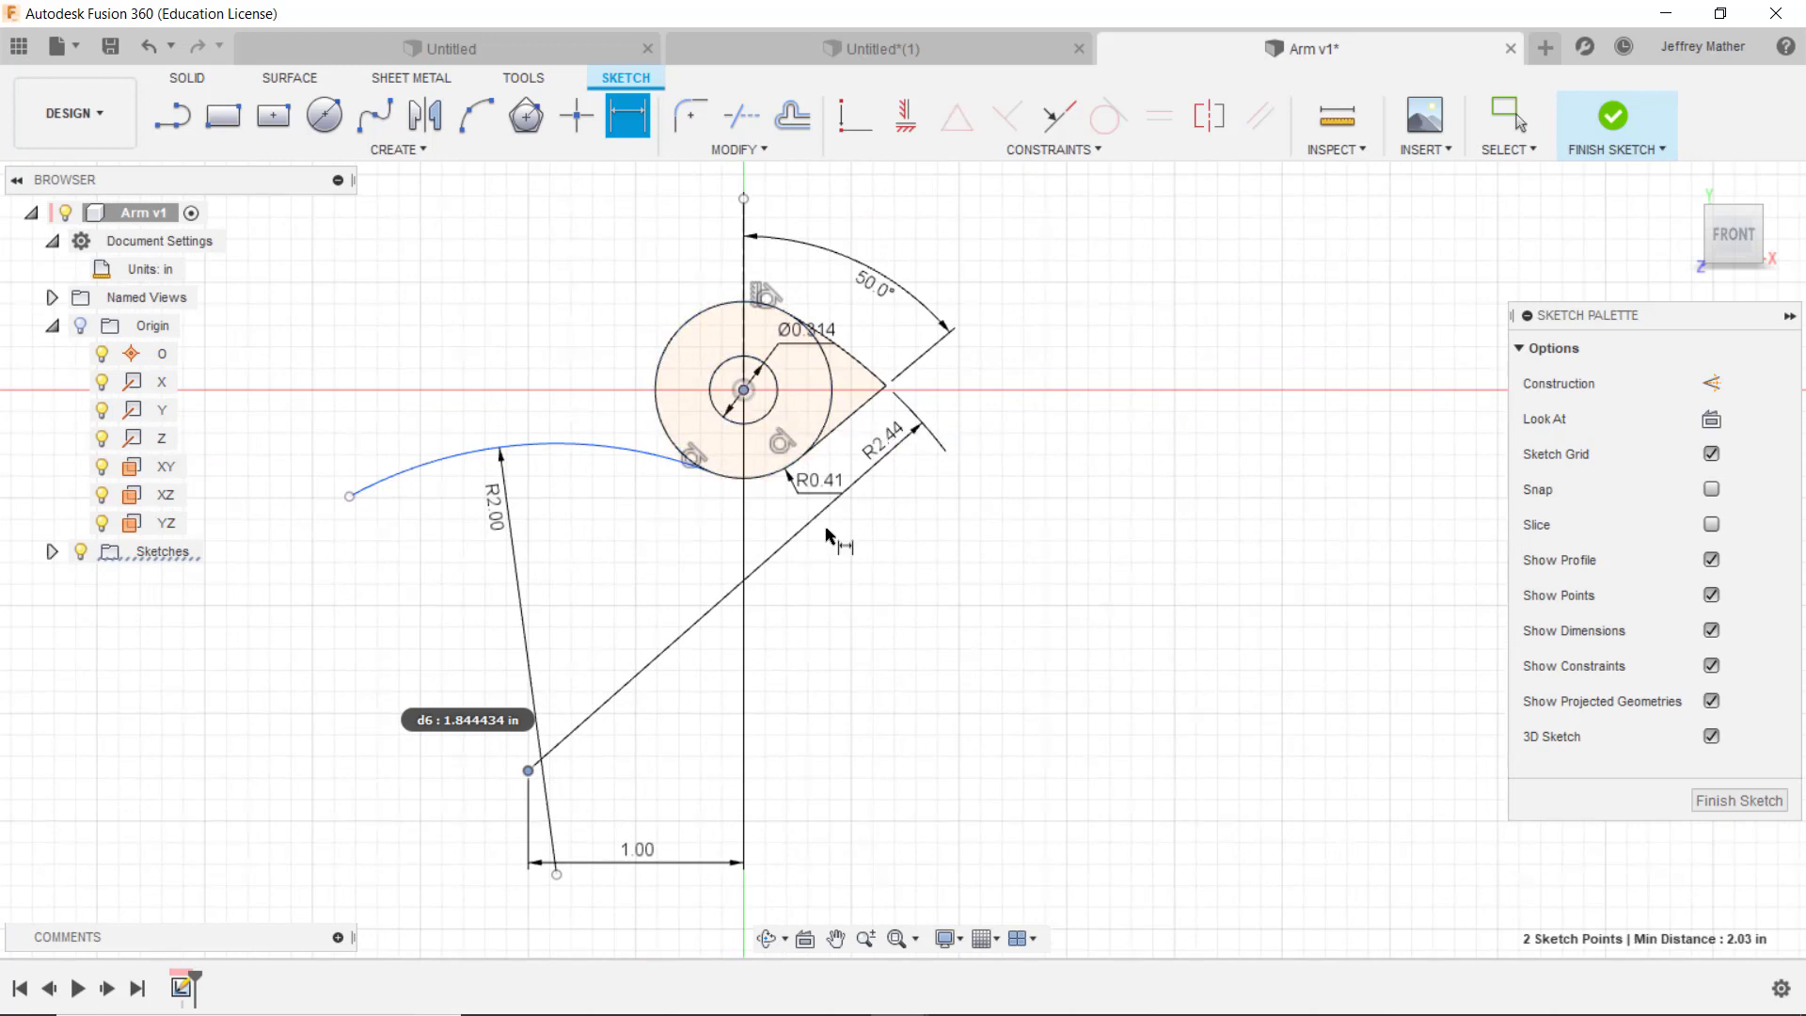
pyautogui.click(1006, 608)
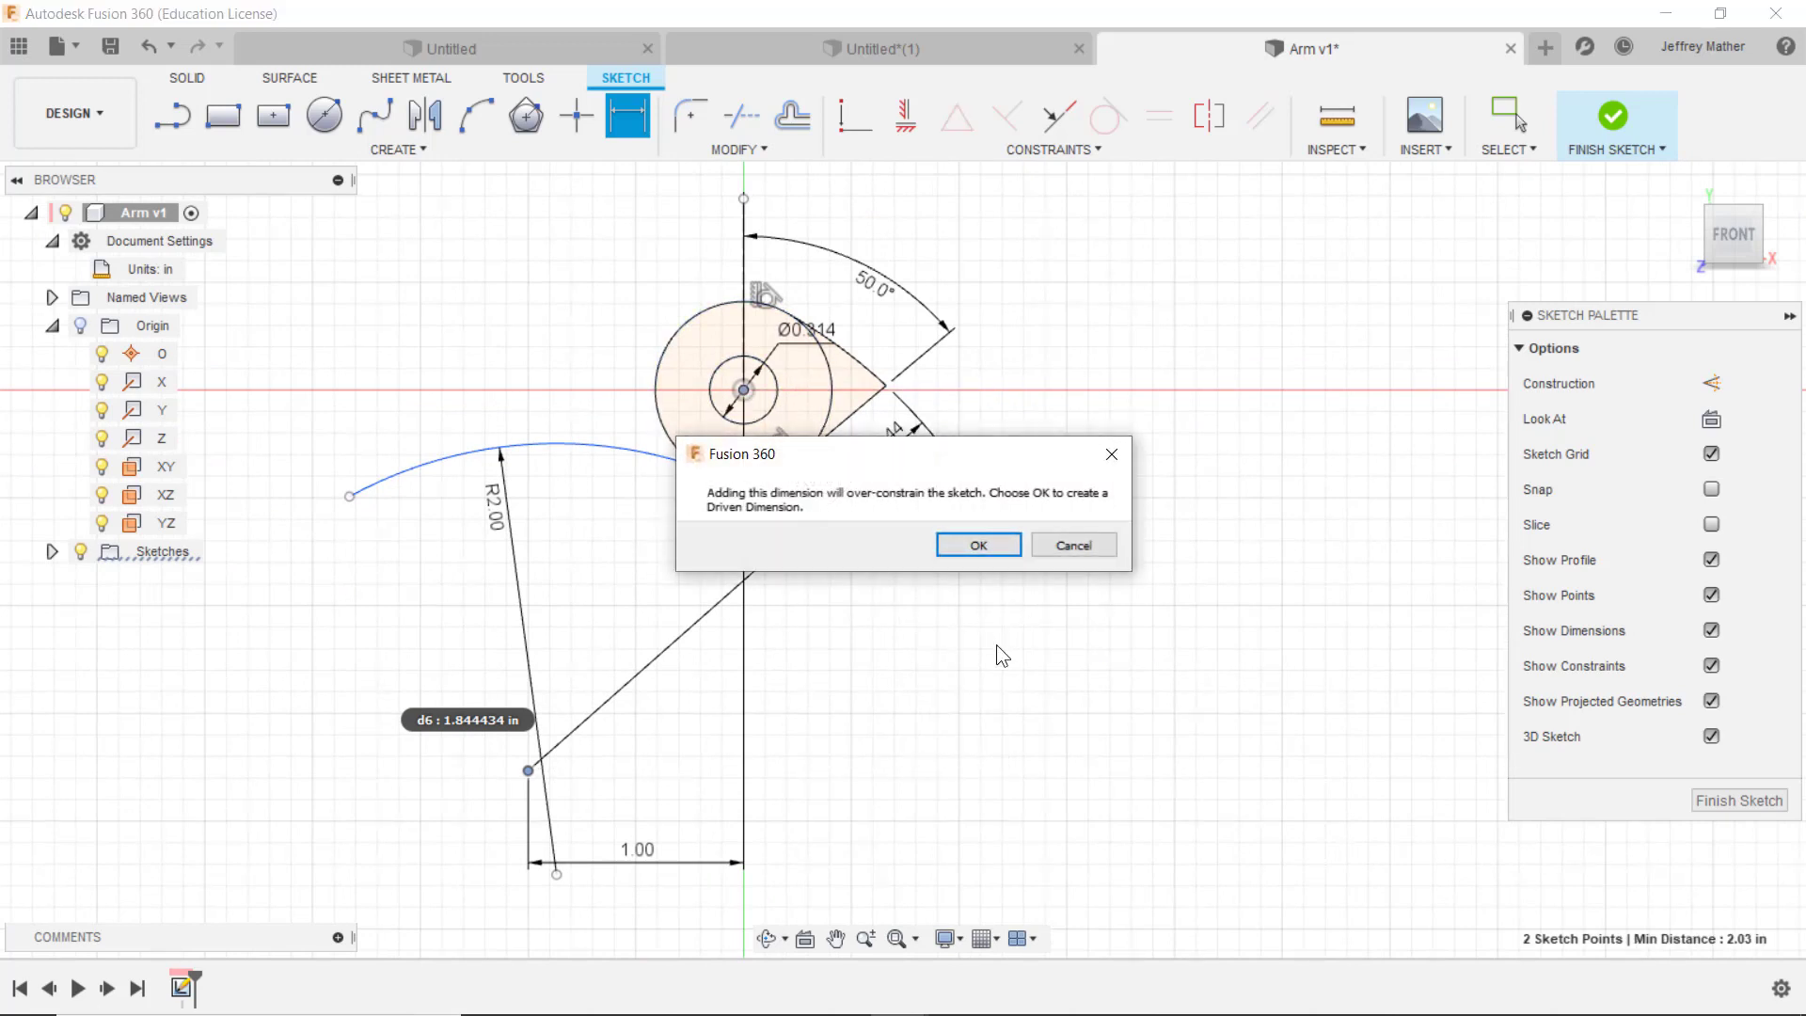
pyautogui.press('Escape')
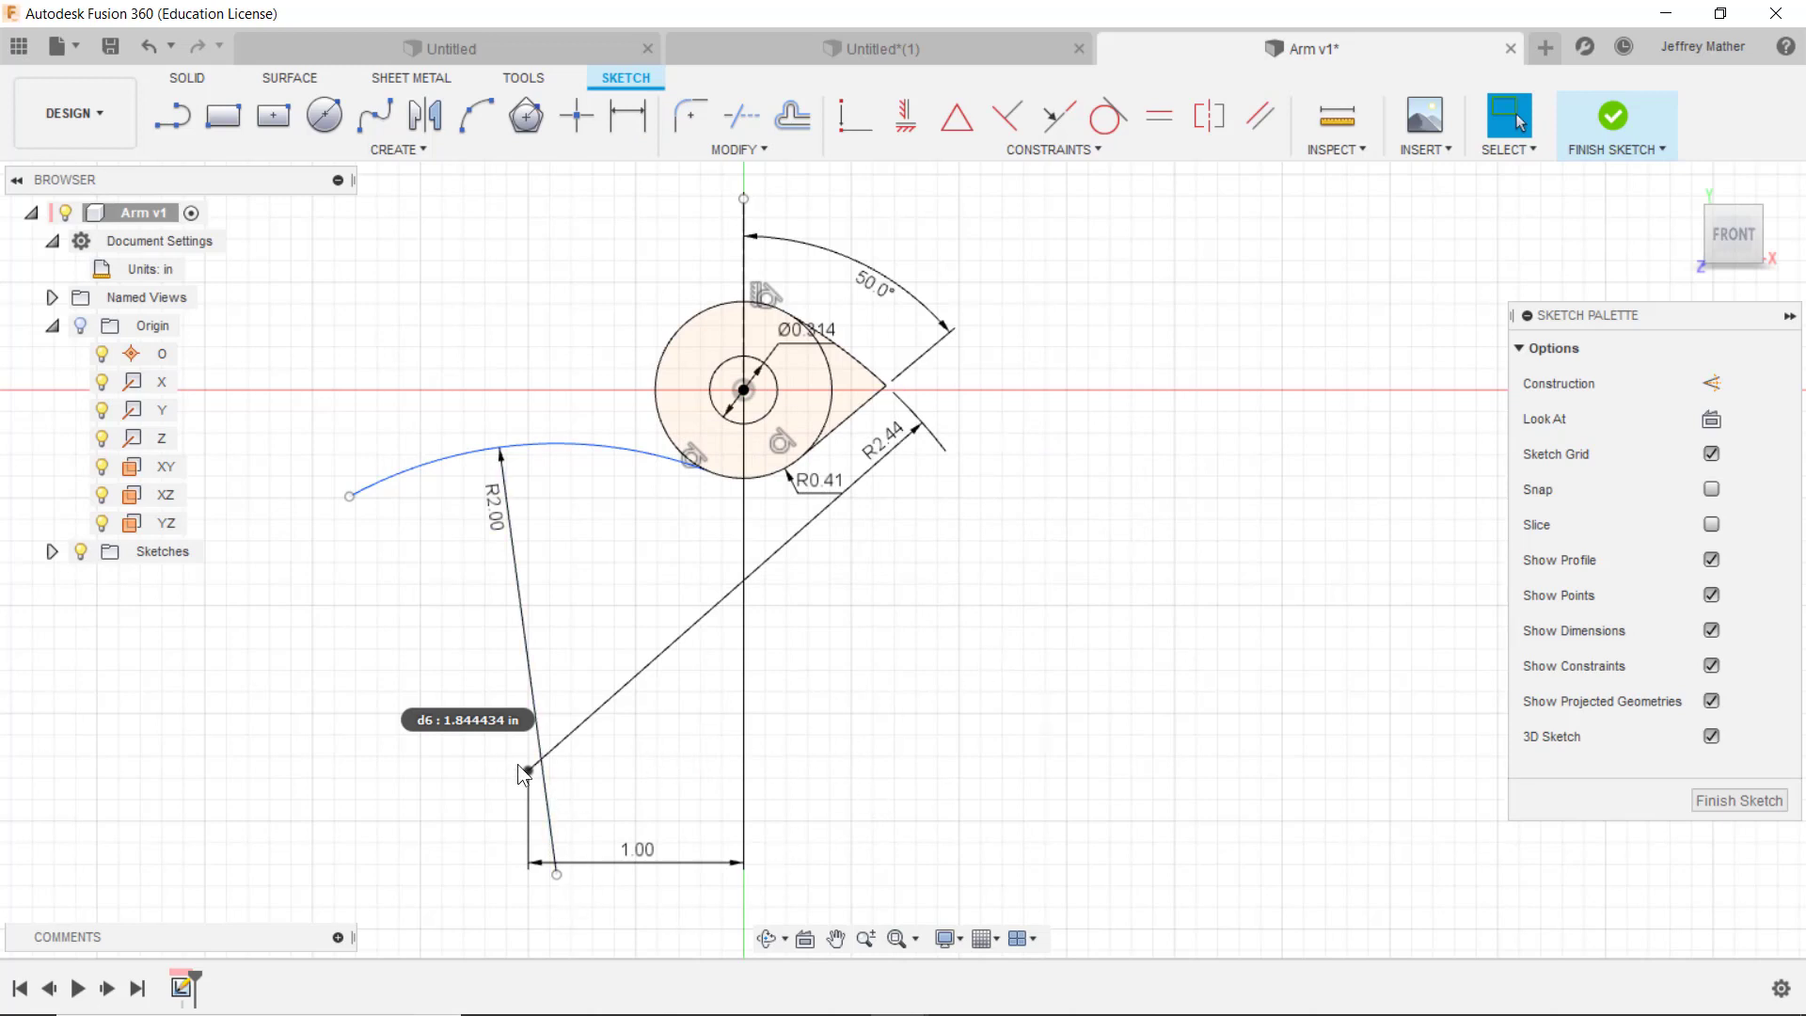
# Step: Dimension the vertical distance between the circles' center and the 2 in radius arc's center point as 1.94 in
pyautogui.click(630, 137)
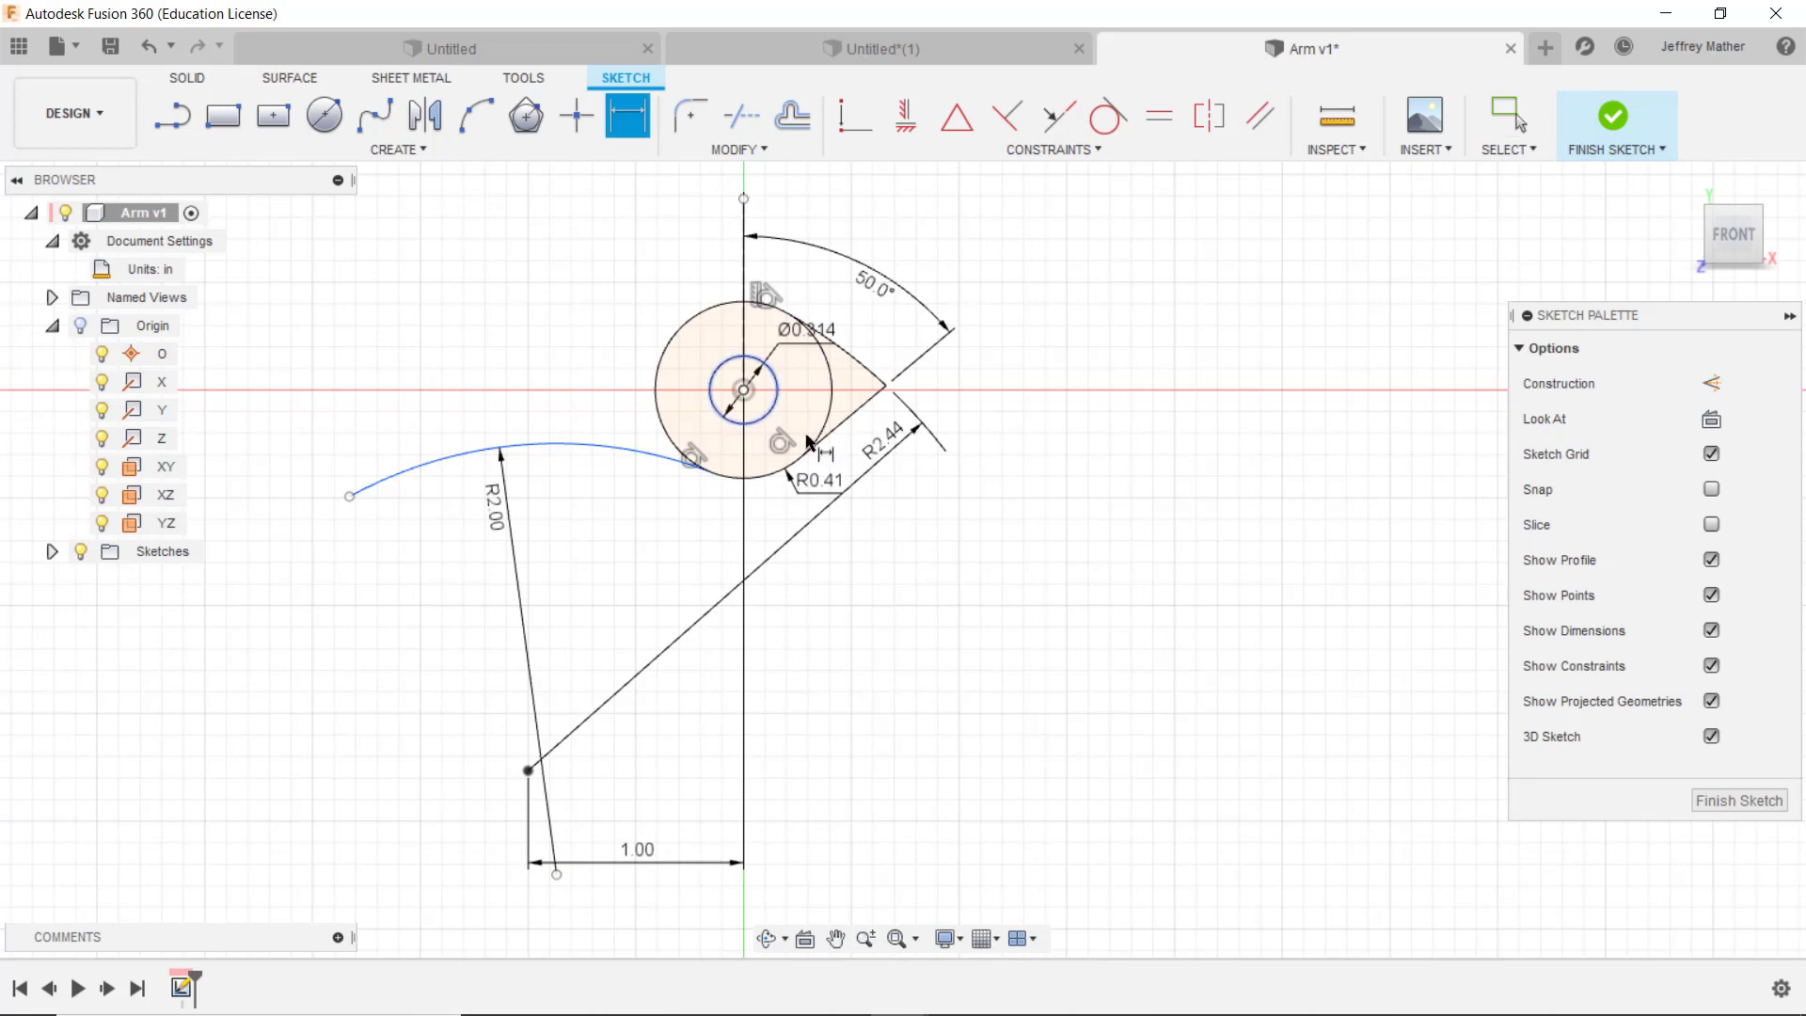
pyautogui.click(746, 389)
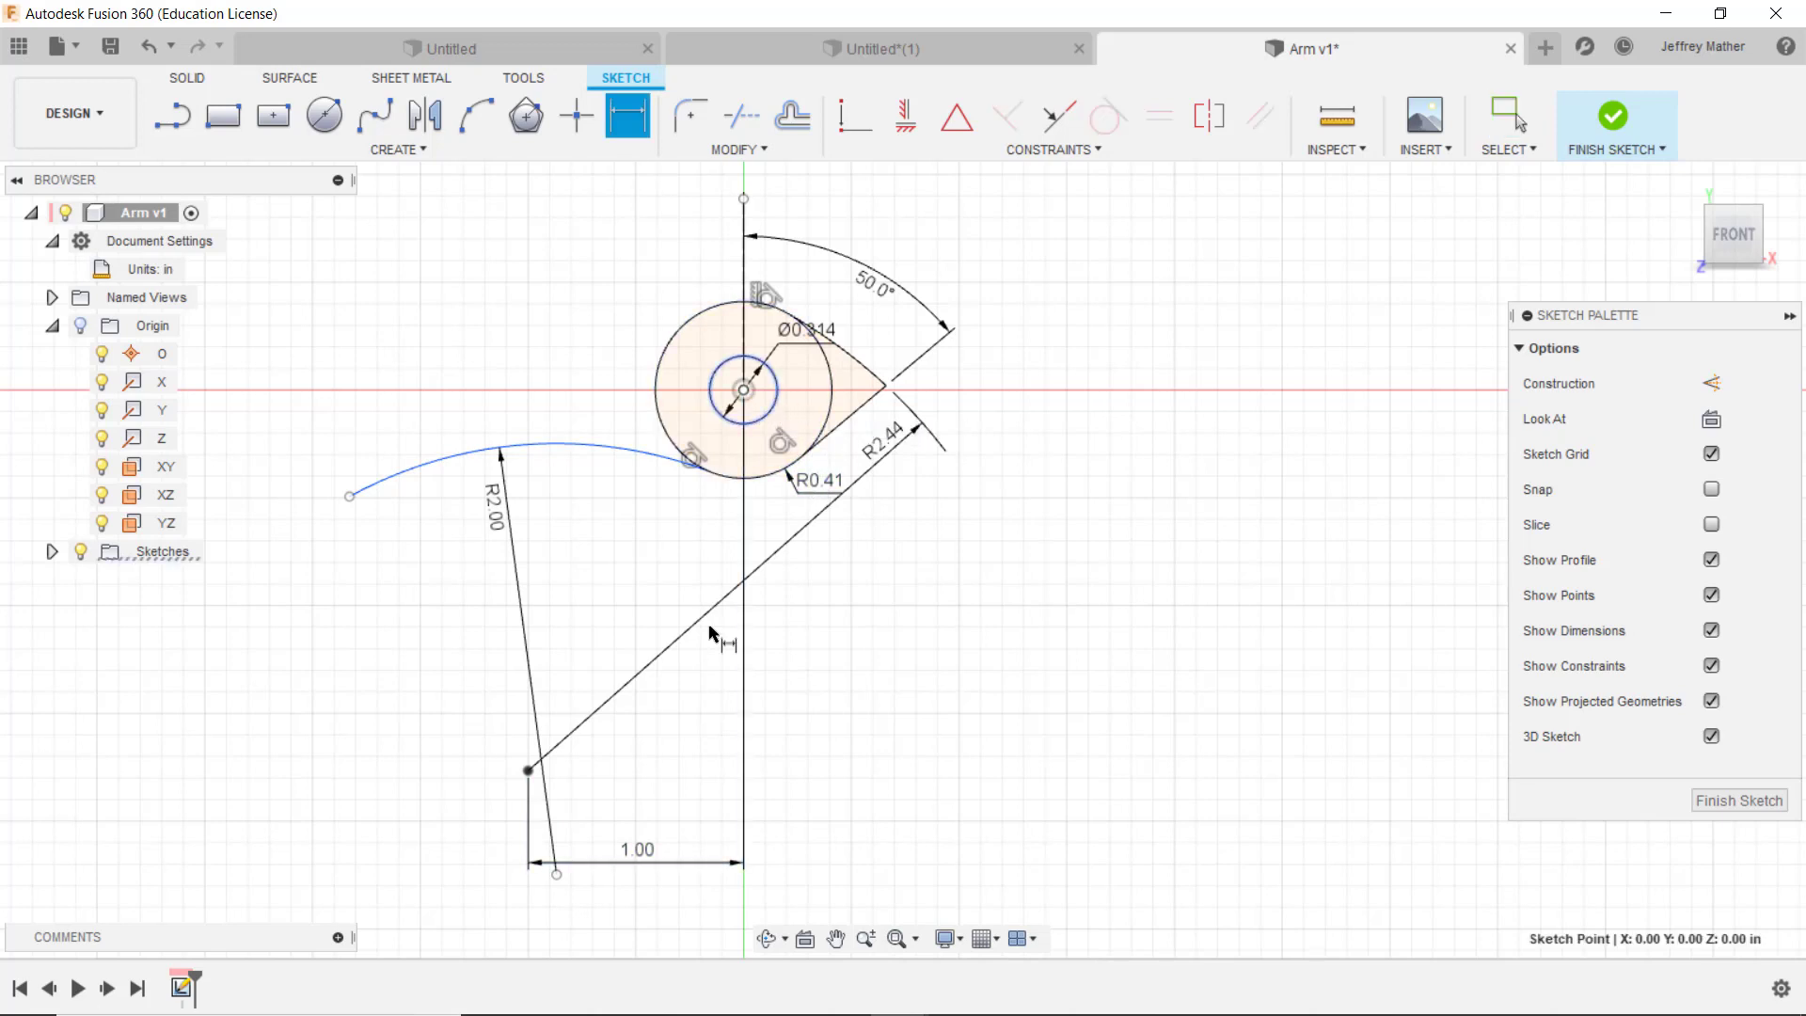
pyautogui.click(558, 874)
pyautogui.click(957, 666)
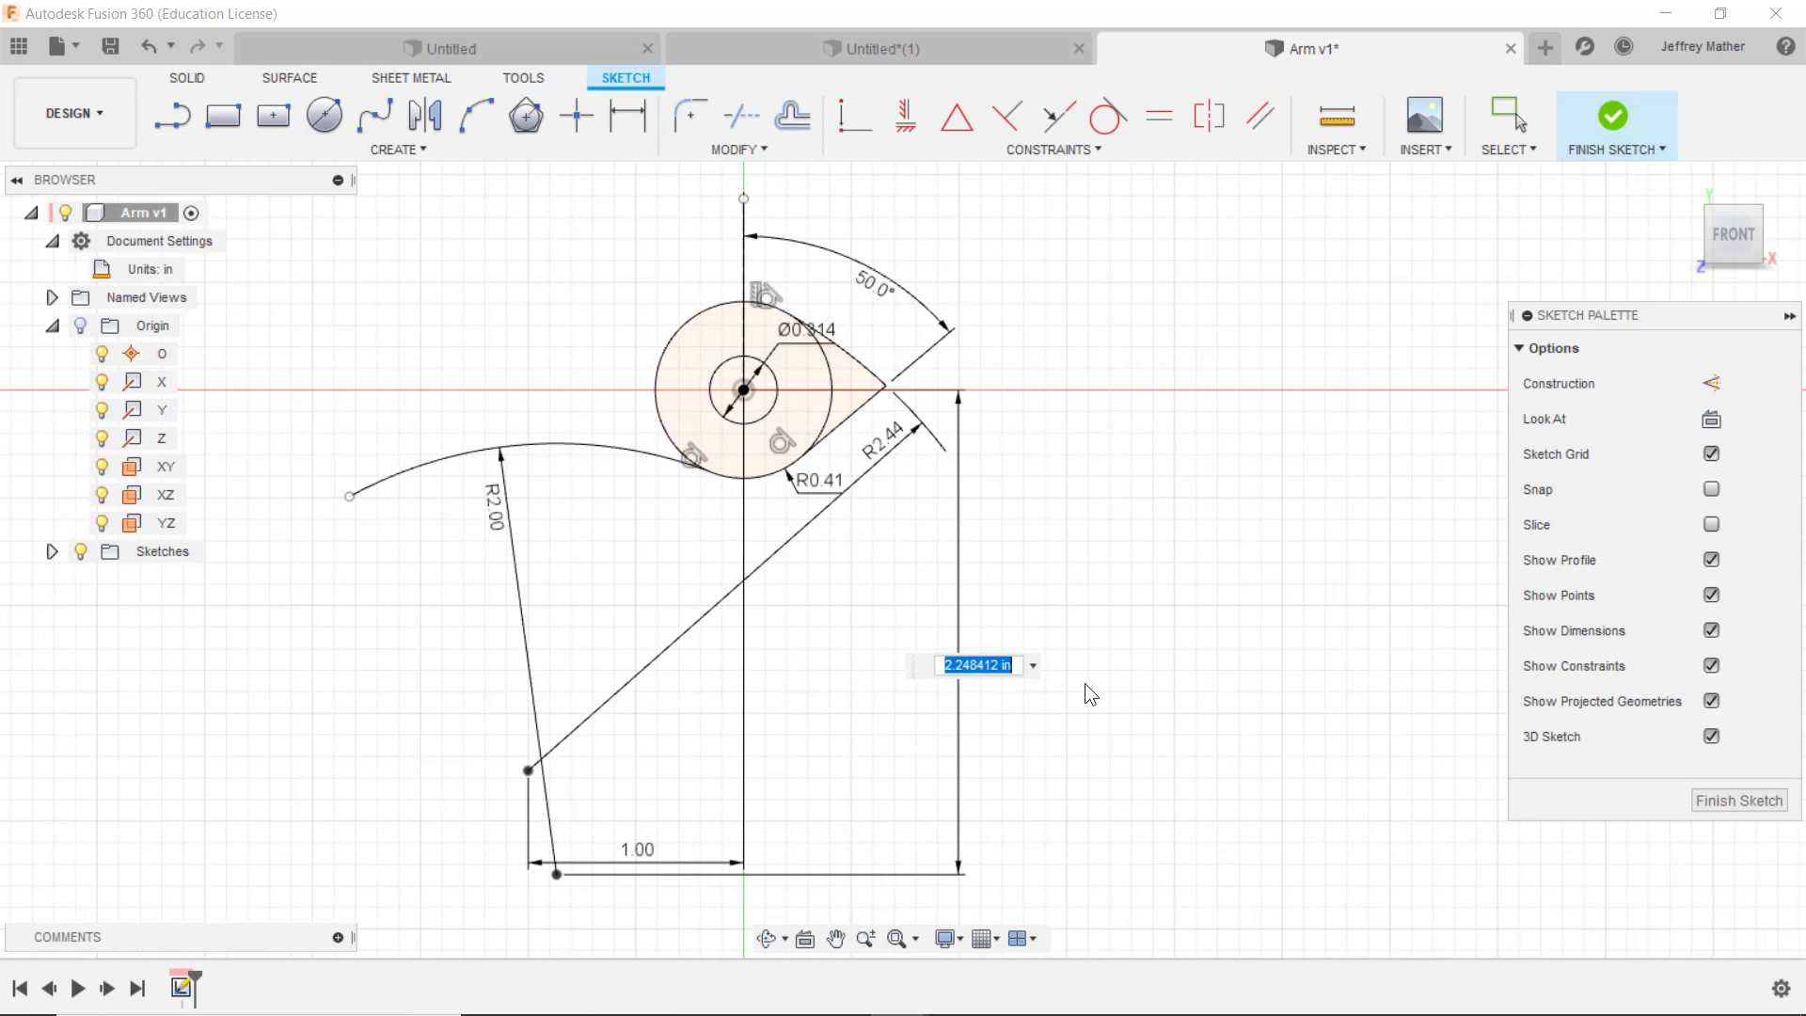
pyautogui.write('1.94')
pyautogui.press('Return')
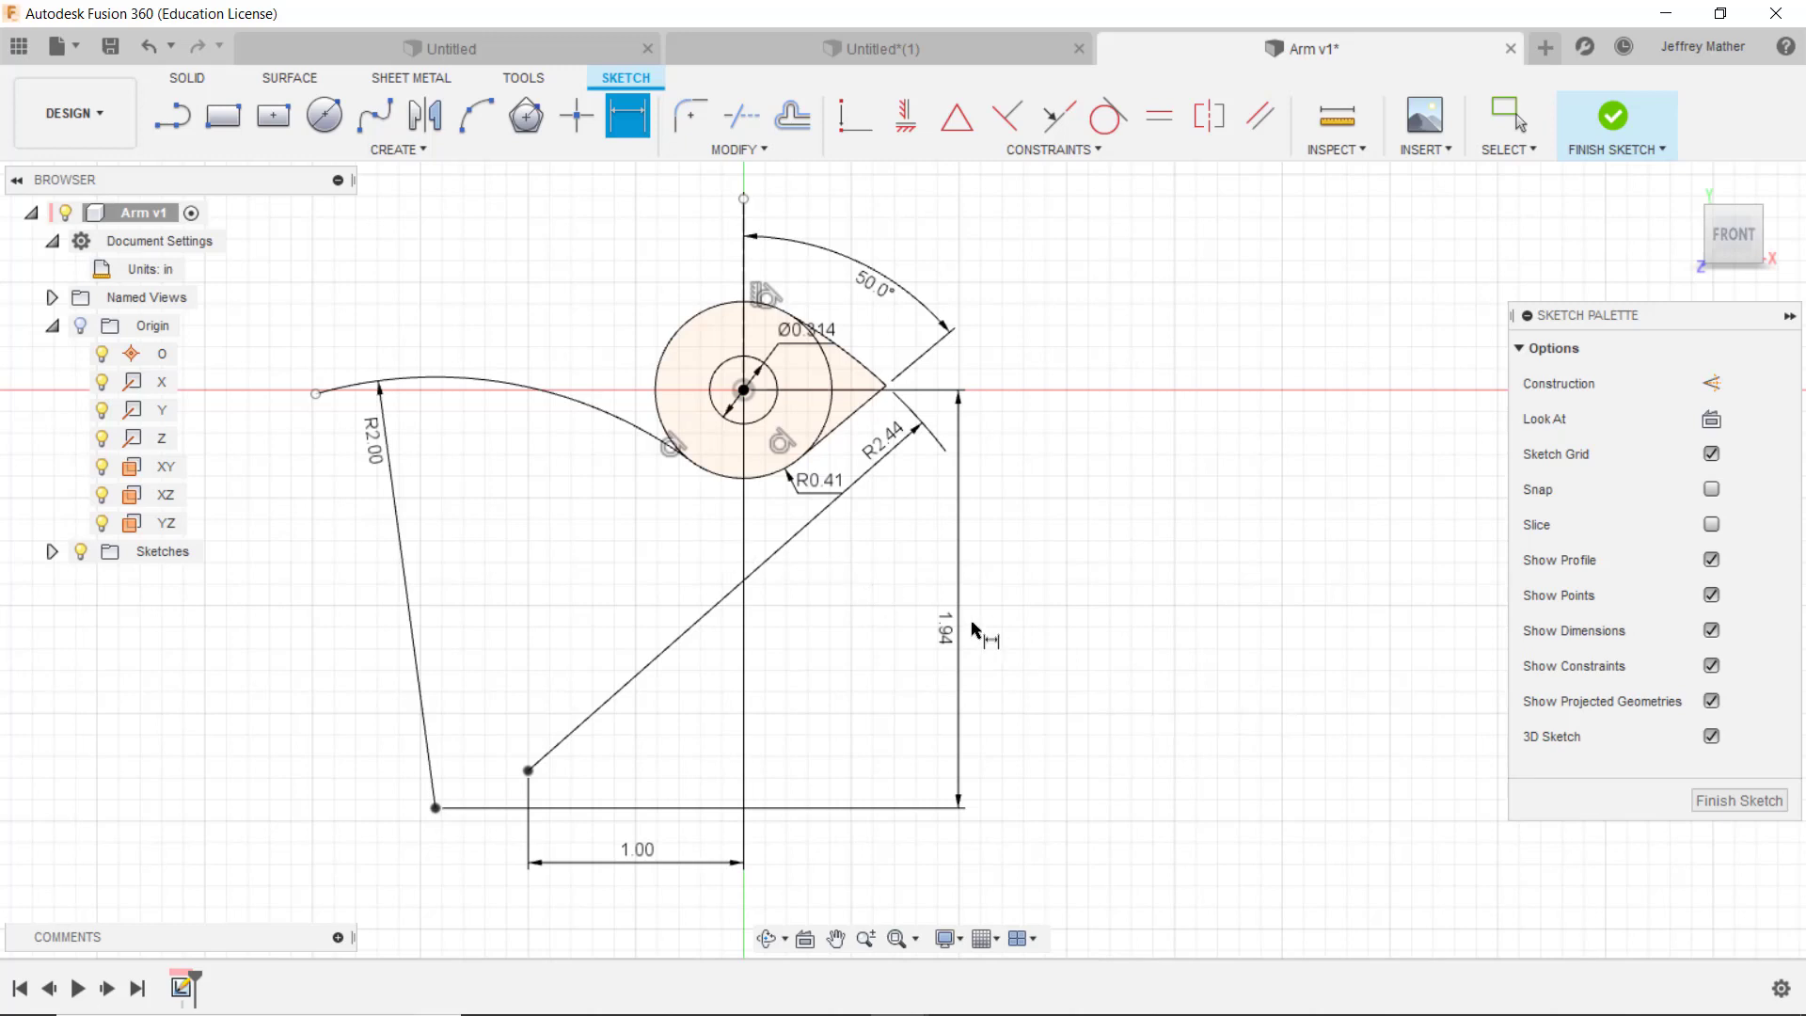
# Step: Extend the 2 in radius arc outward by moving its free left end to about X -2.05, Y -0.04 in
pyautogui.scroll(3, 560, 320)
pyautogui.press('Escape')
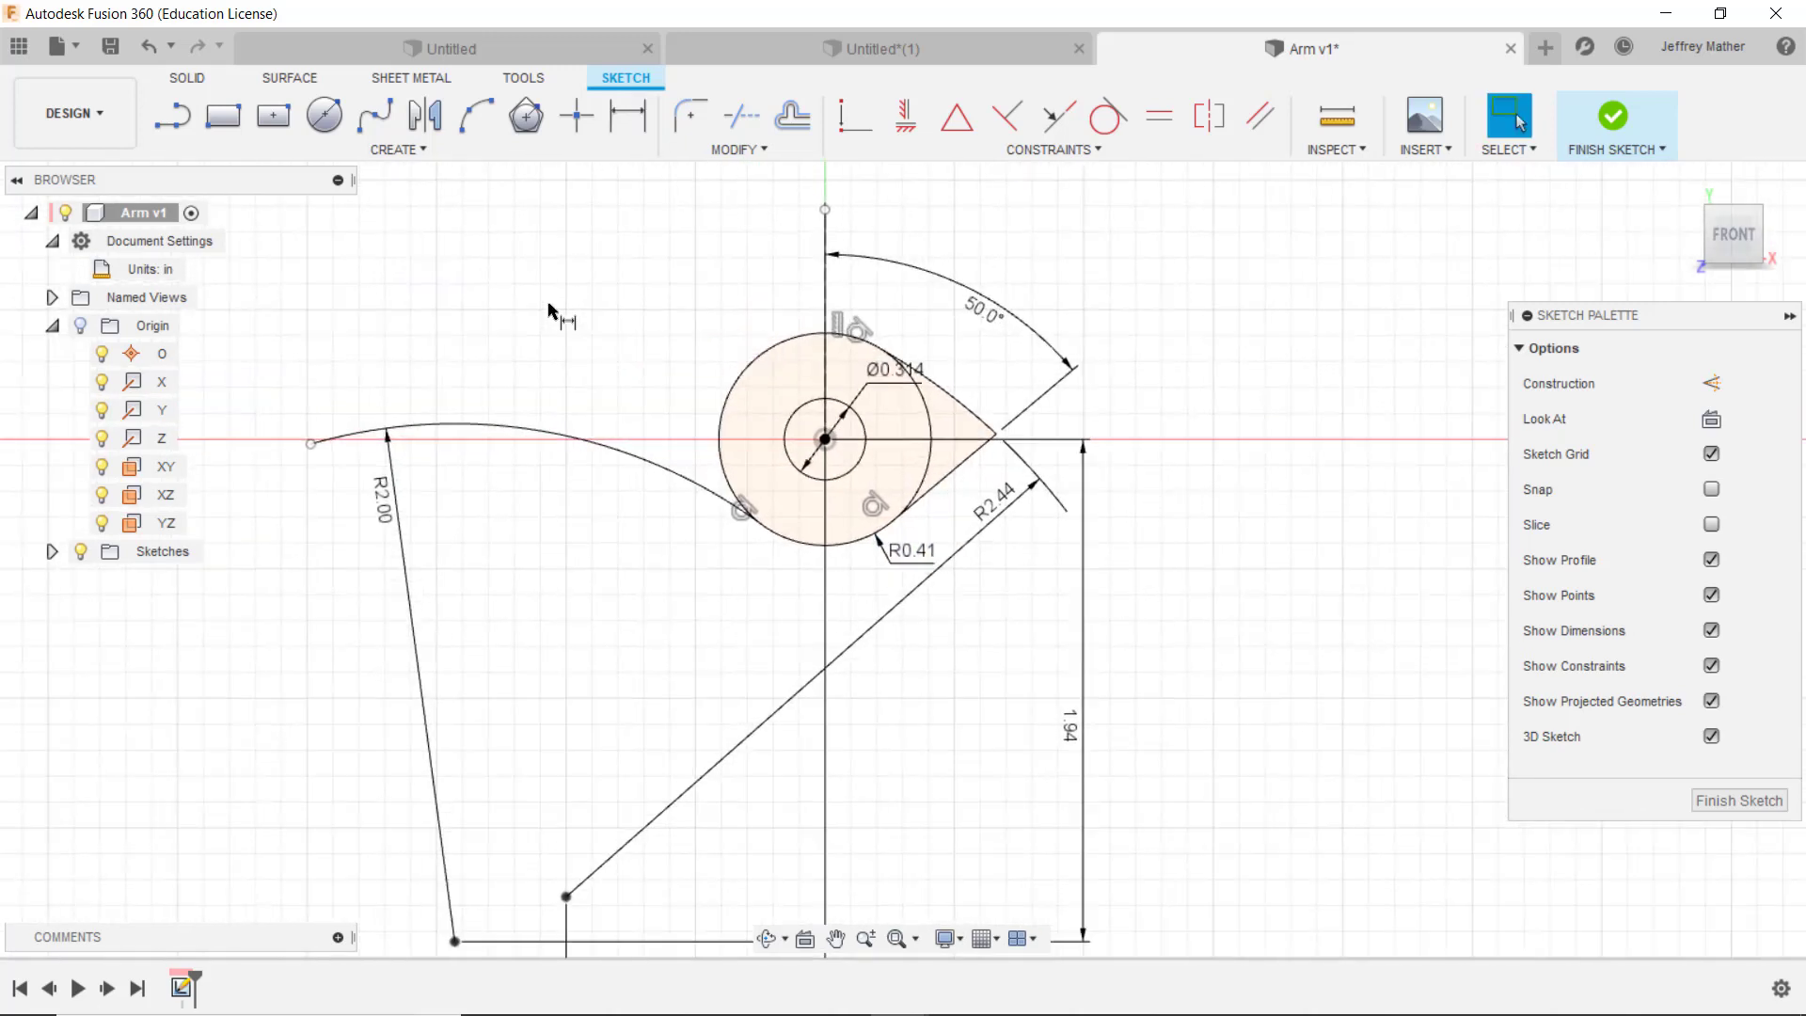
pyautogui.click(311, 450)
pyautogui.moveTo(311, 450)
pyautogui.mouseDown()
pyautogui.moveTo(226, 549)
pyautogui.moveTo(363, 465)
pyautogui.moveTo(276, 522)
pyautogui.moveTo(313, 505)
pyautogui.mouseUp()
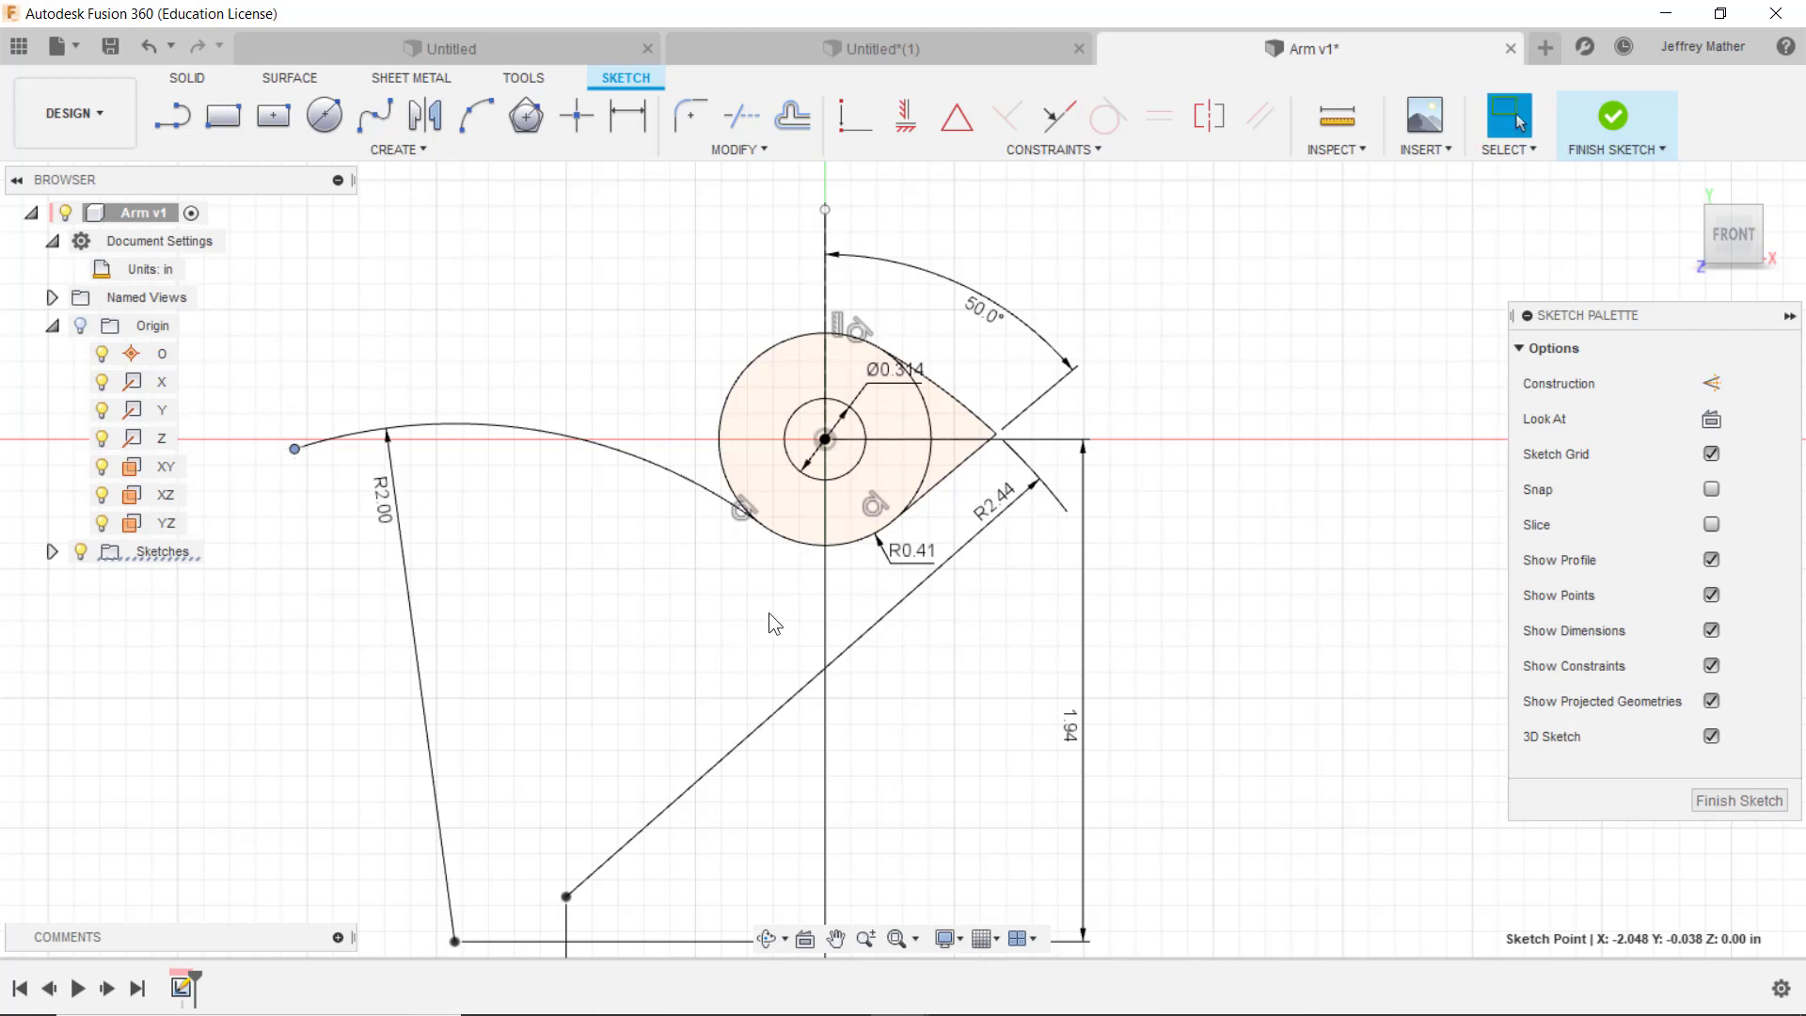
# Step: Draw a slightly upward-bulging three-point arc from the 0.41 in radius circle's upper left side leftward, with a chord about 1.89 in long
pyautogui.scroll(-2, 886, 630)
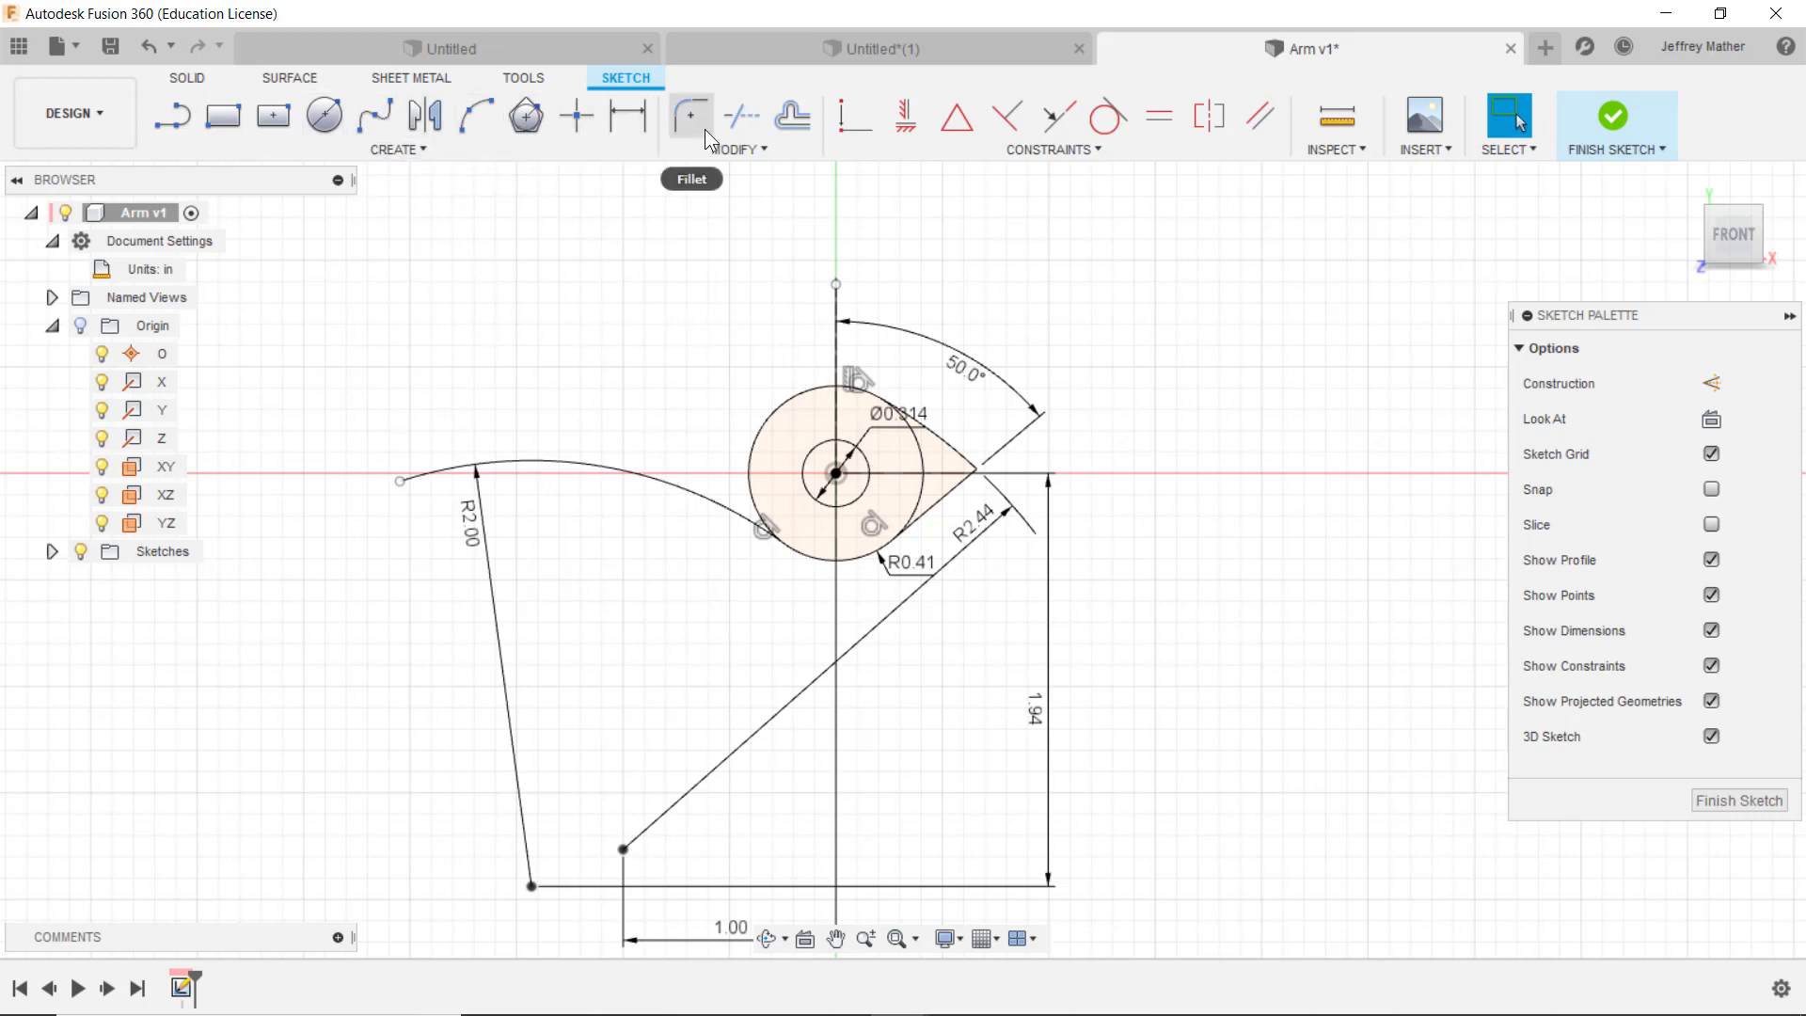
pyautogui.click(475, 115)
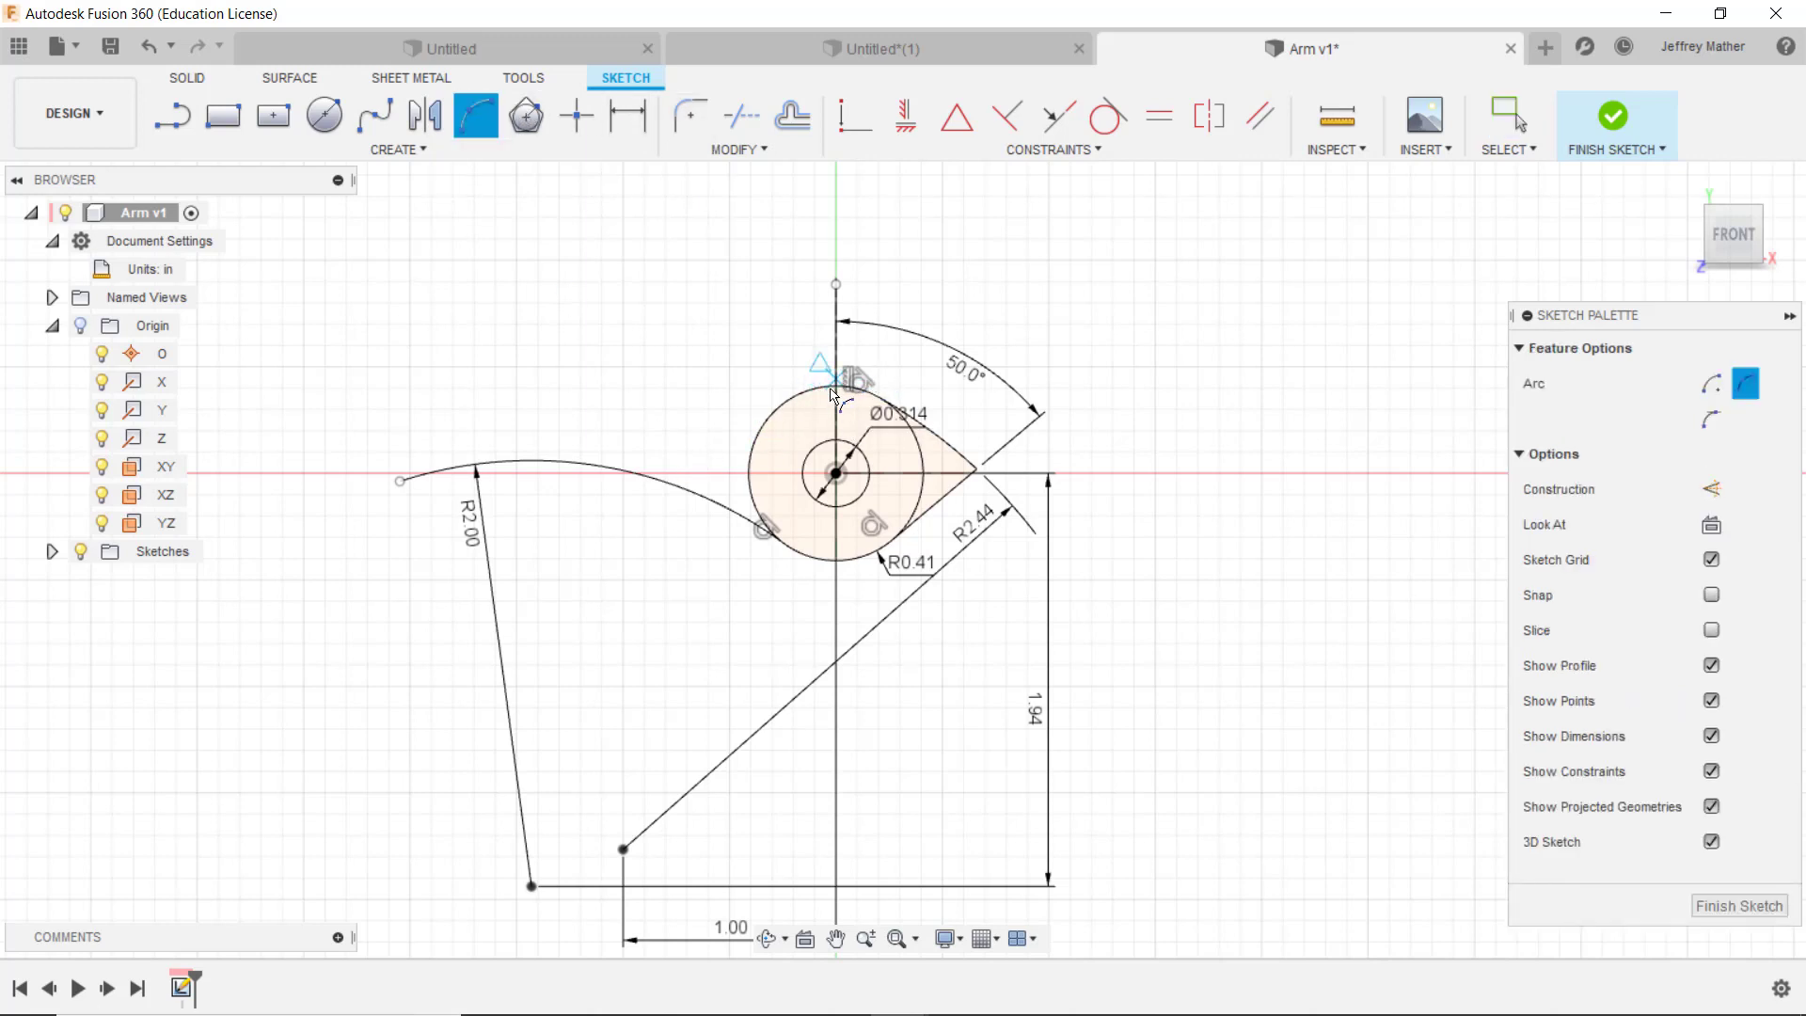
pyautogui.scroll(3, 832, 385)
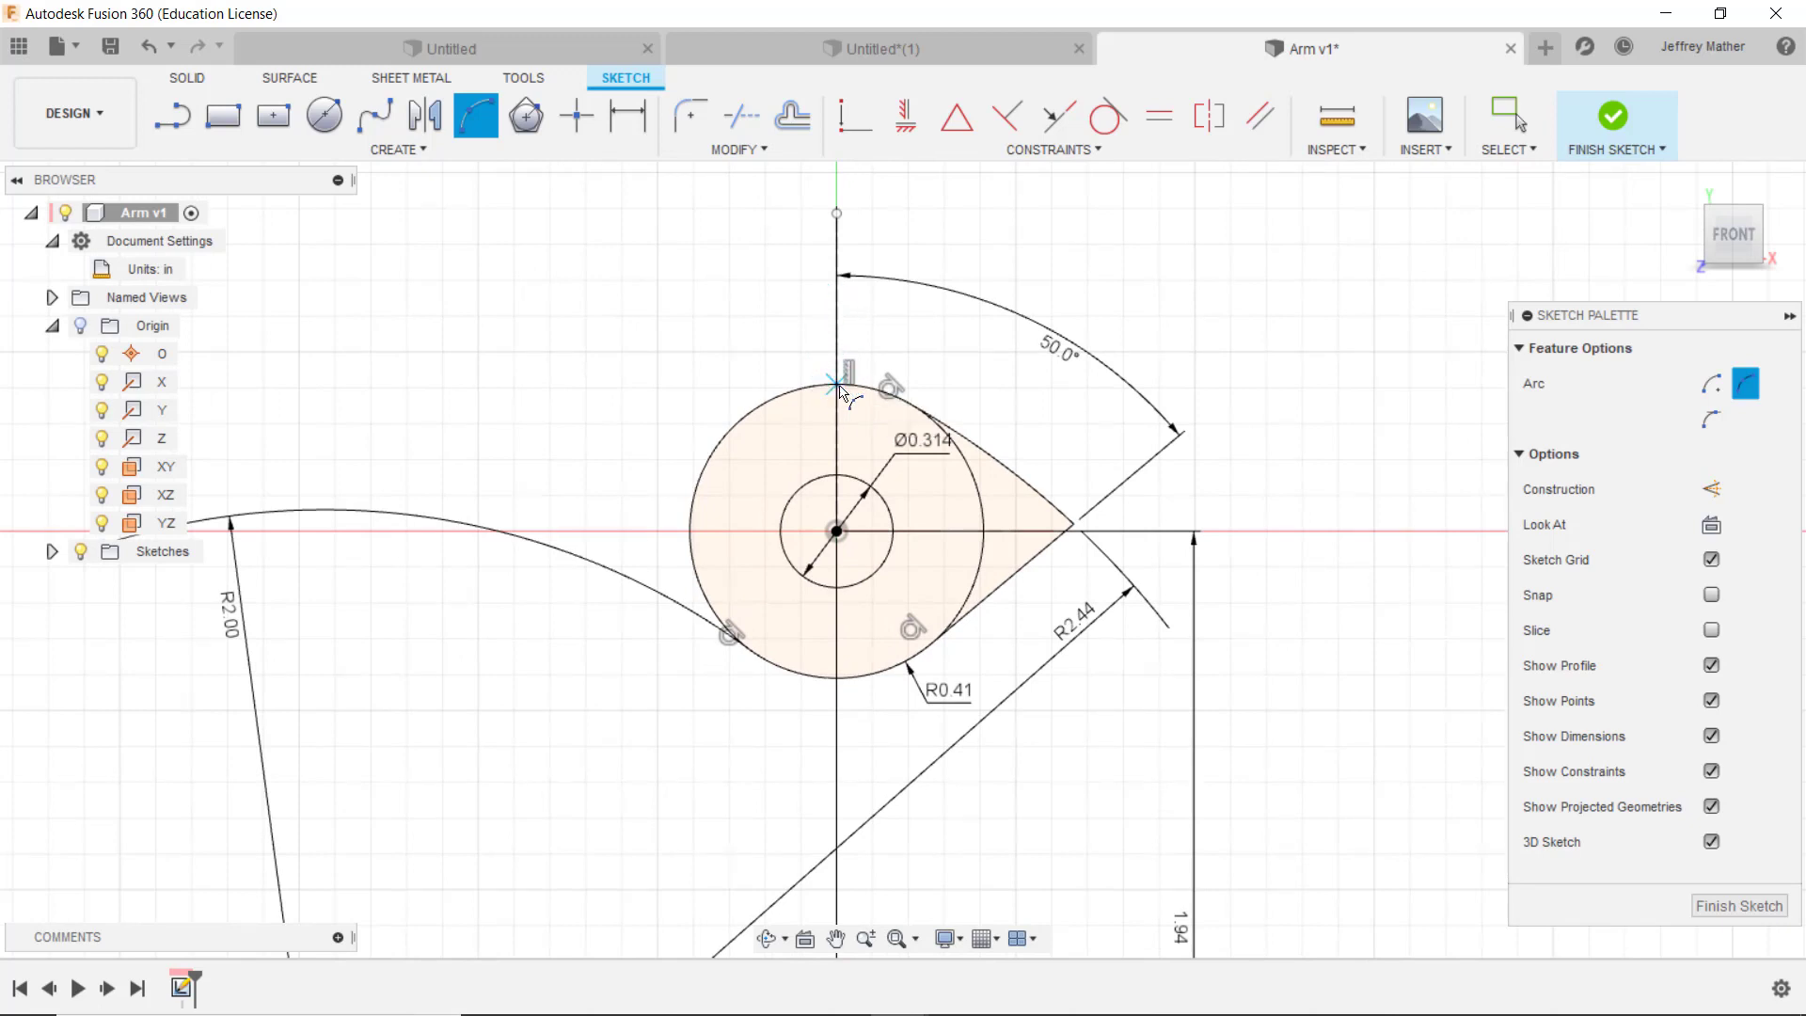
pyautogui.click(788, 393)
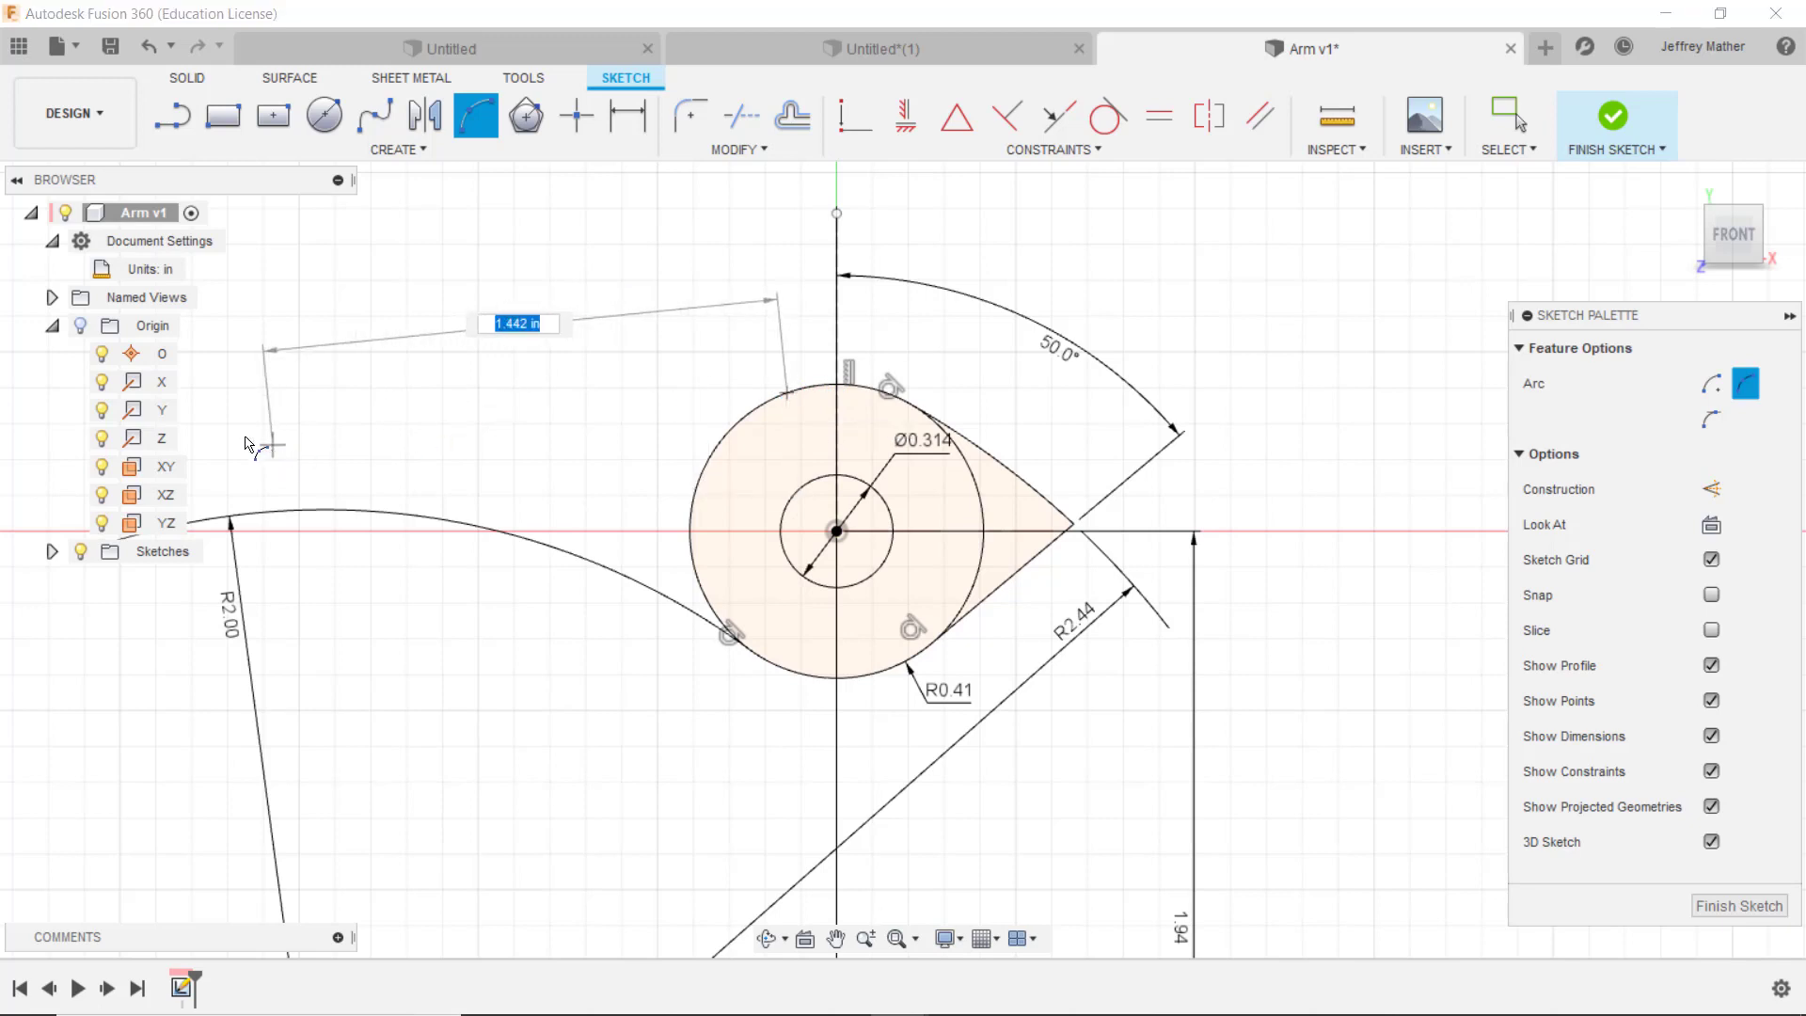
pyautogui.scroll(-5, 282, 447)
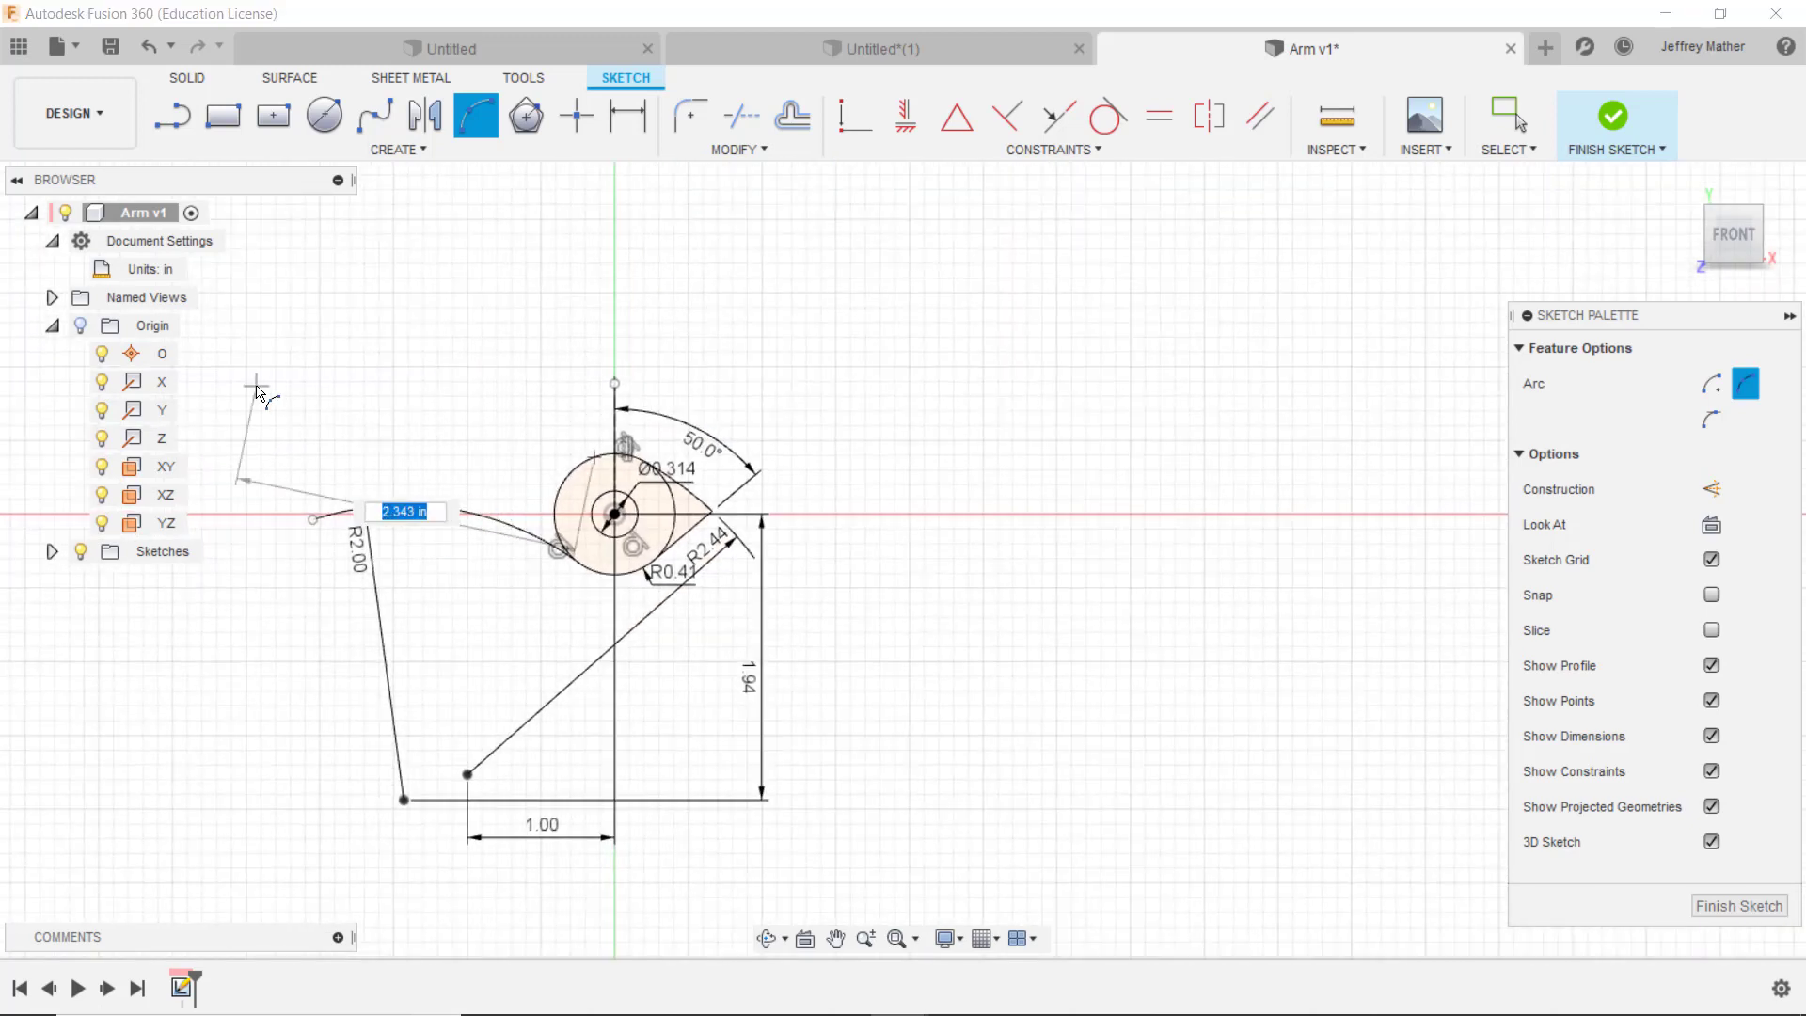
pyautogui.scroll(2, 291, 437)
pyautogui.scroll(2, 292, 437)
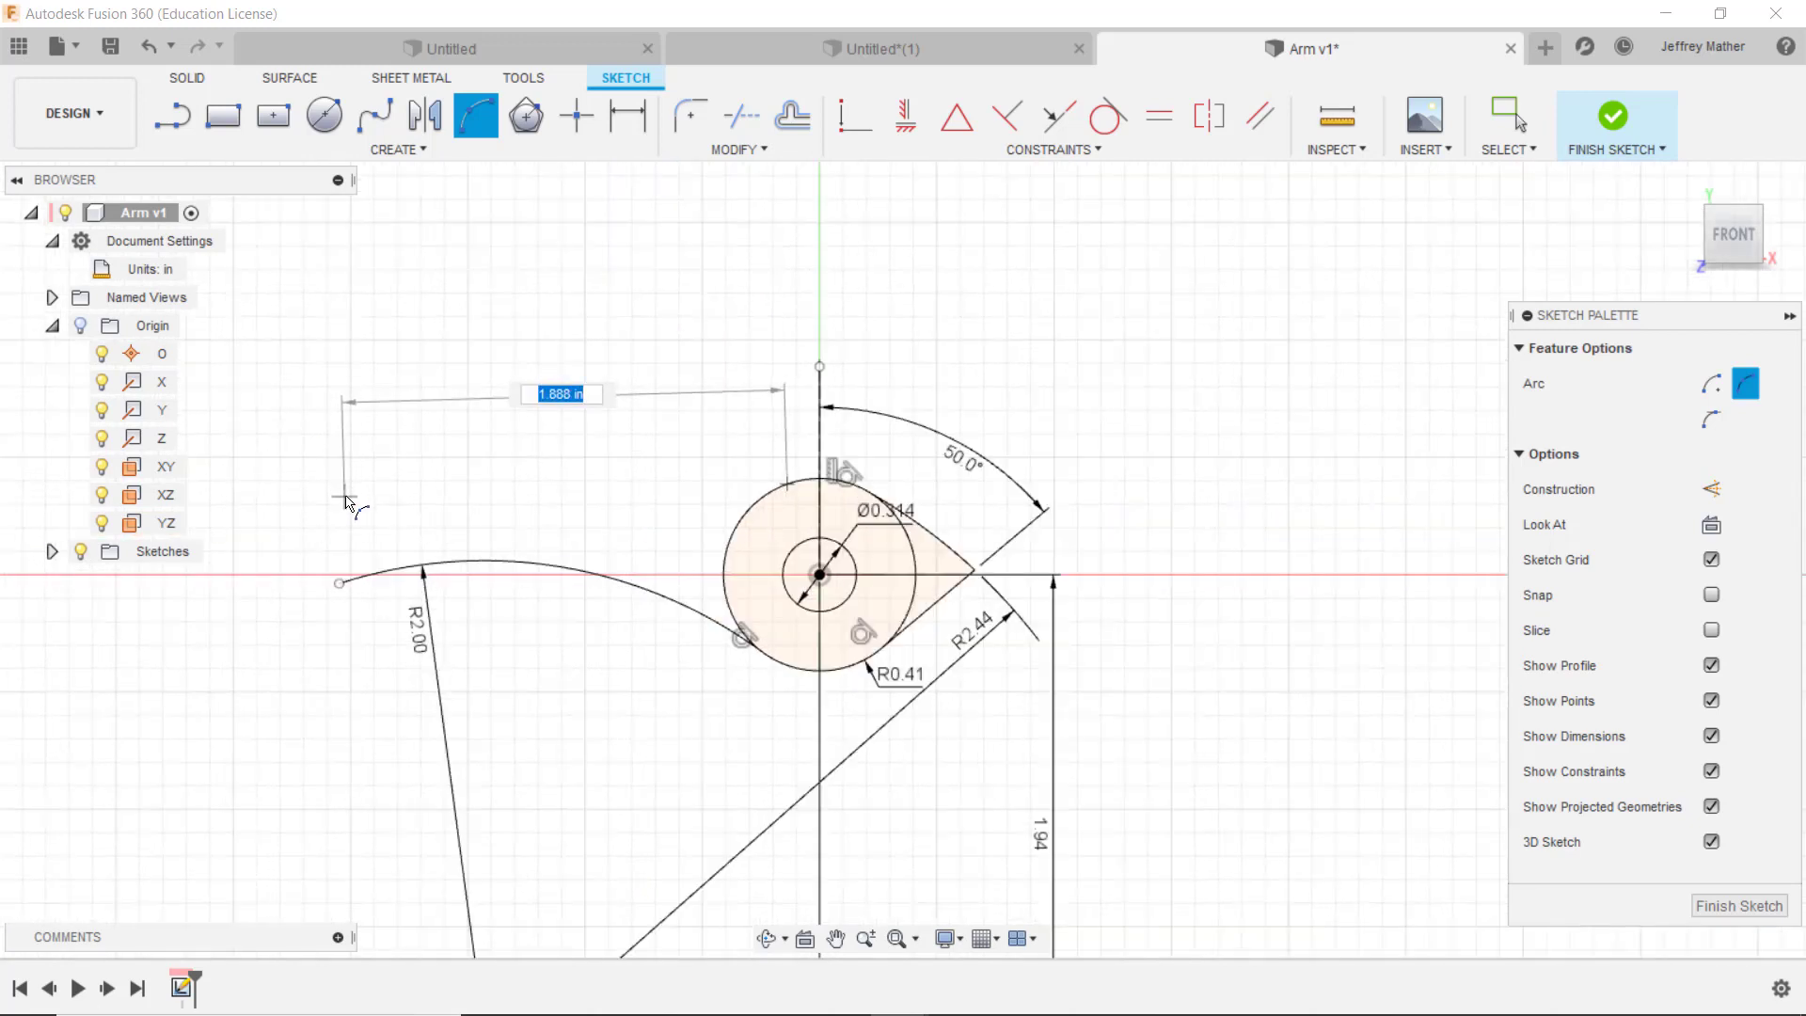
pyautogui.click(346, 495)
pyautogui.click(609, 471)
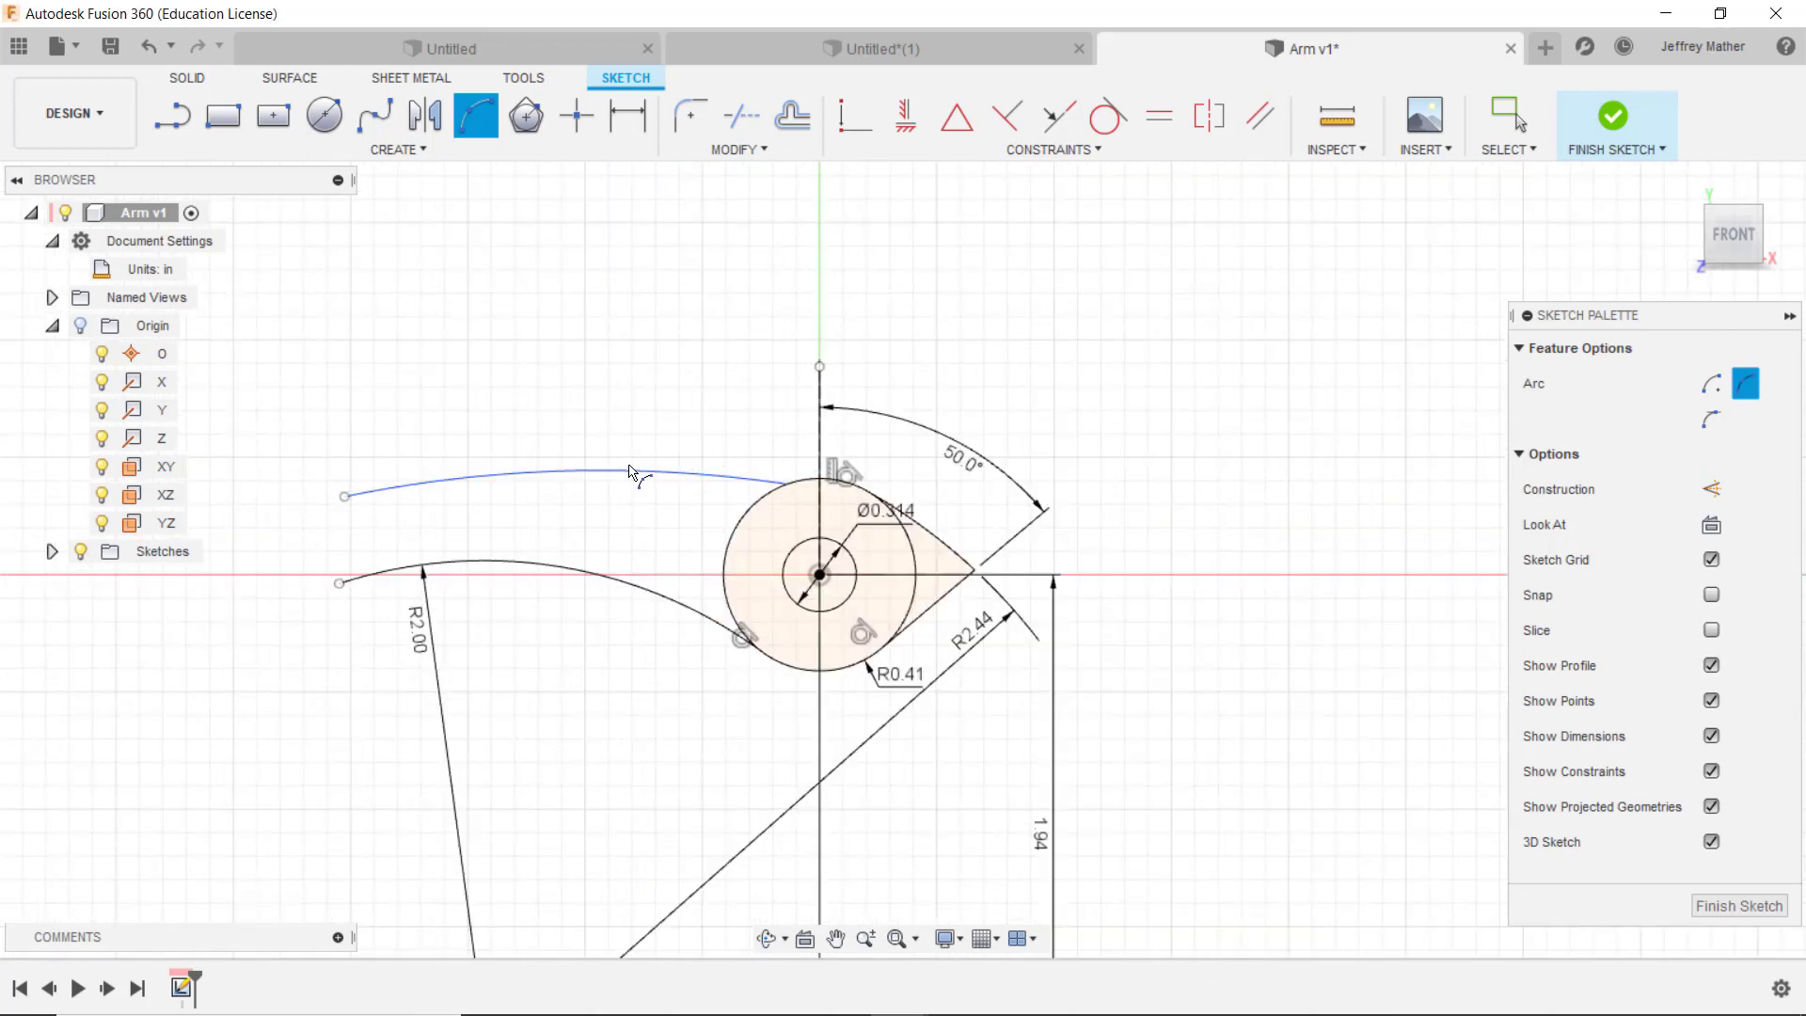
pyautogui.press('Escape')
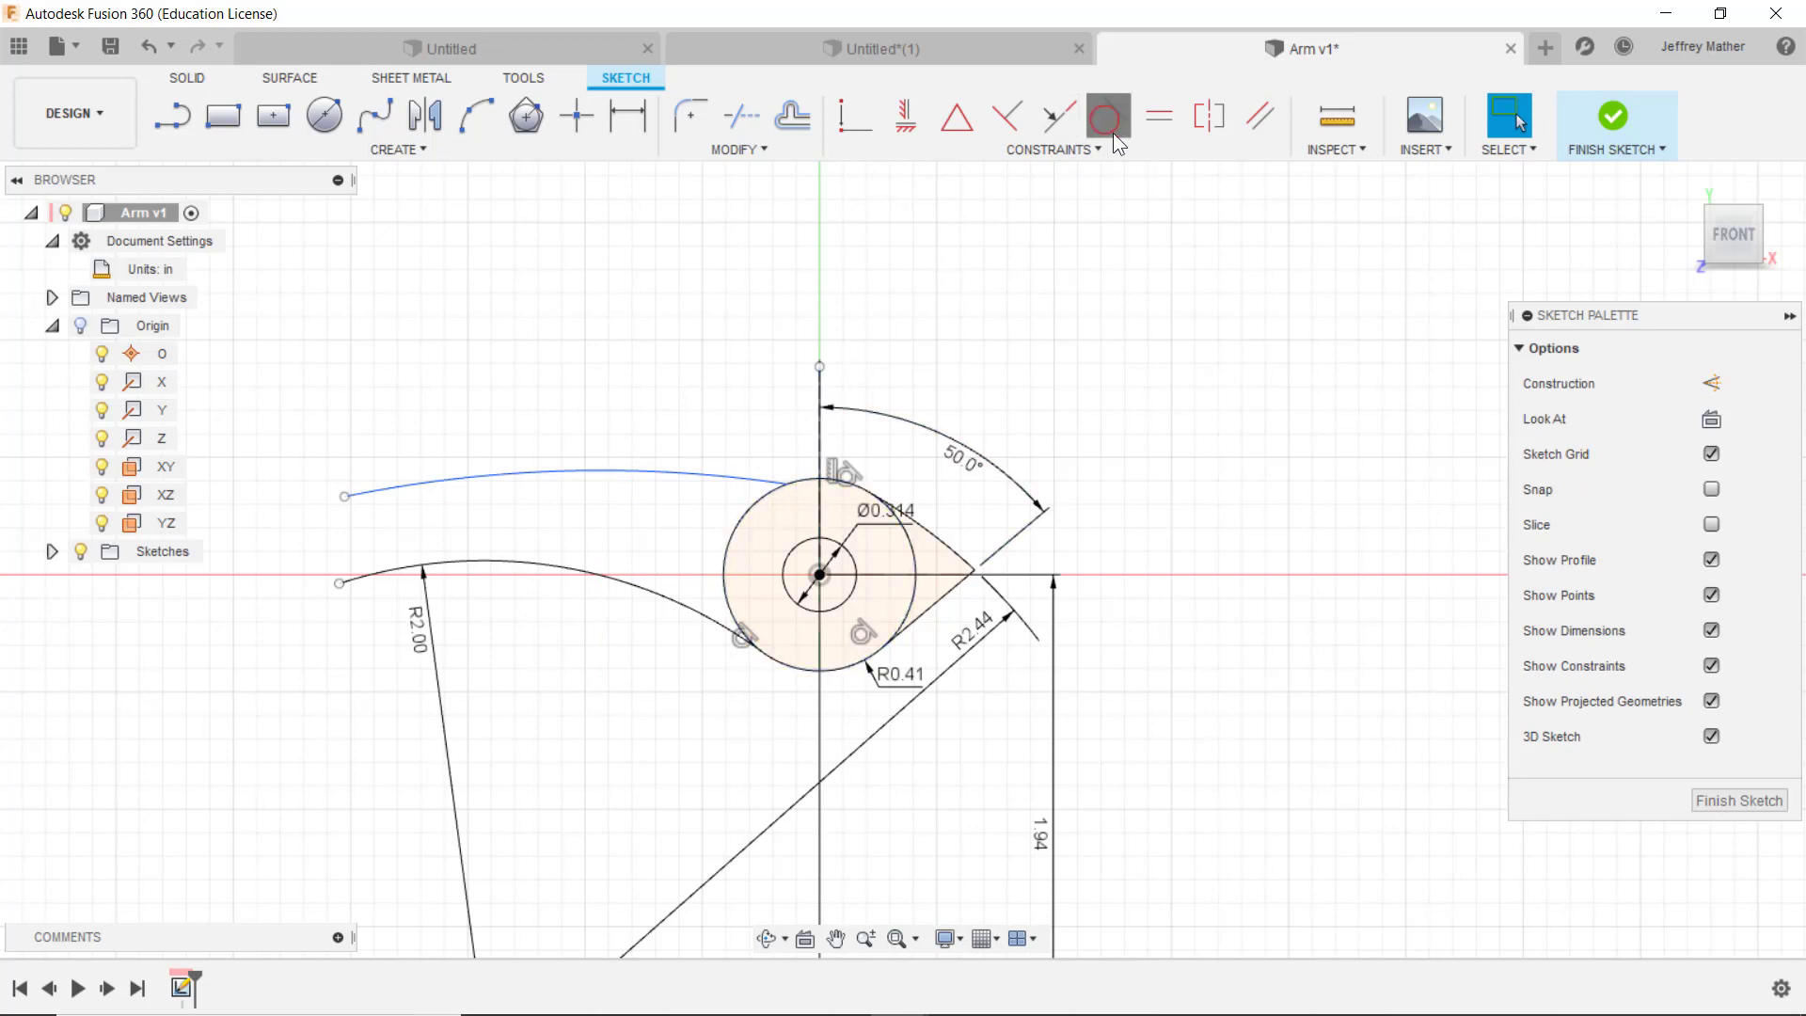
# Step: Make the new upper arc tangent to the 0.41 in radius circle and move its free end up to about X -1.70, Y 0.34 in
pyautogui.click(1106, 116)
pyautogui.click(769, 484)
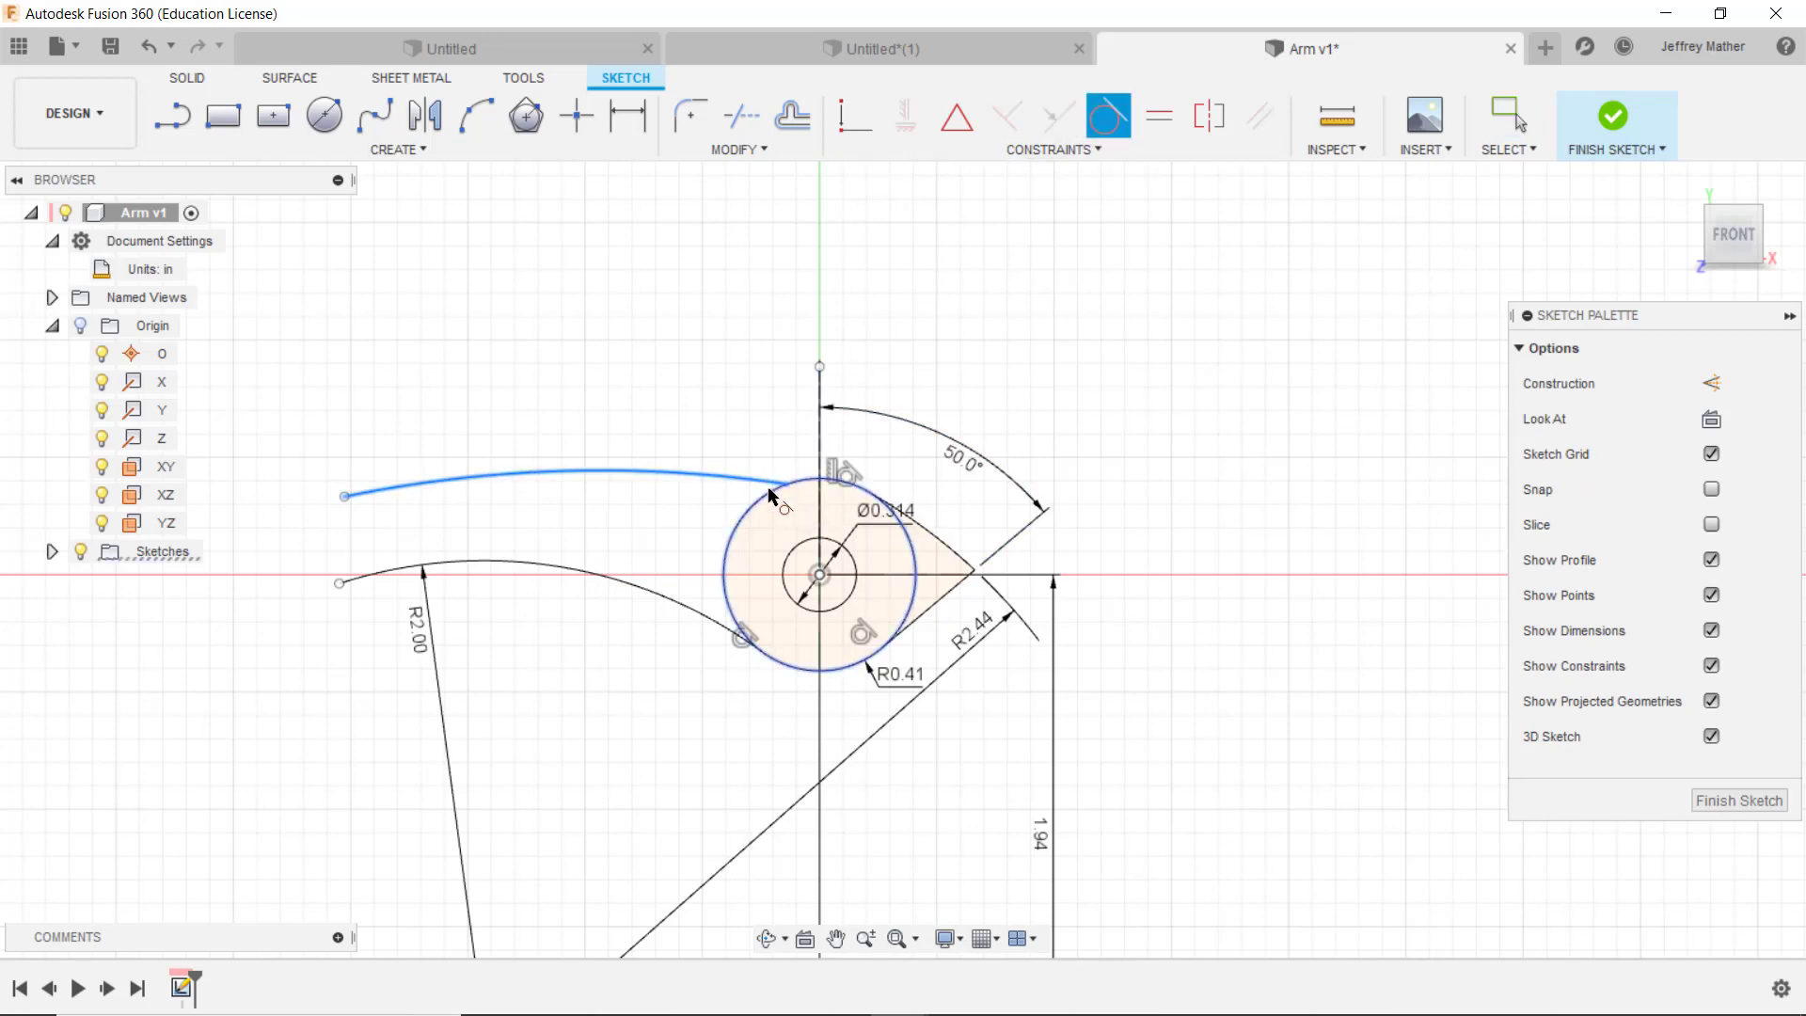
pyautogui.click(765, 496)
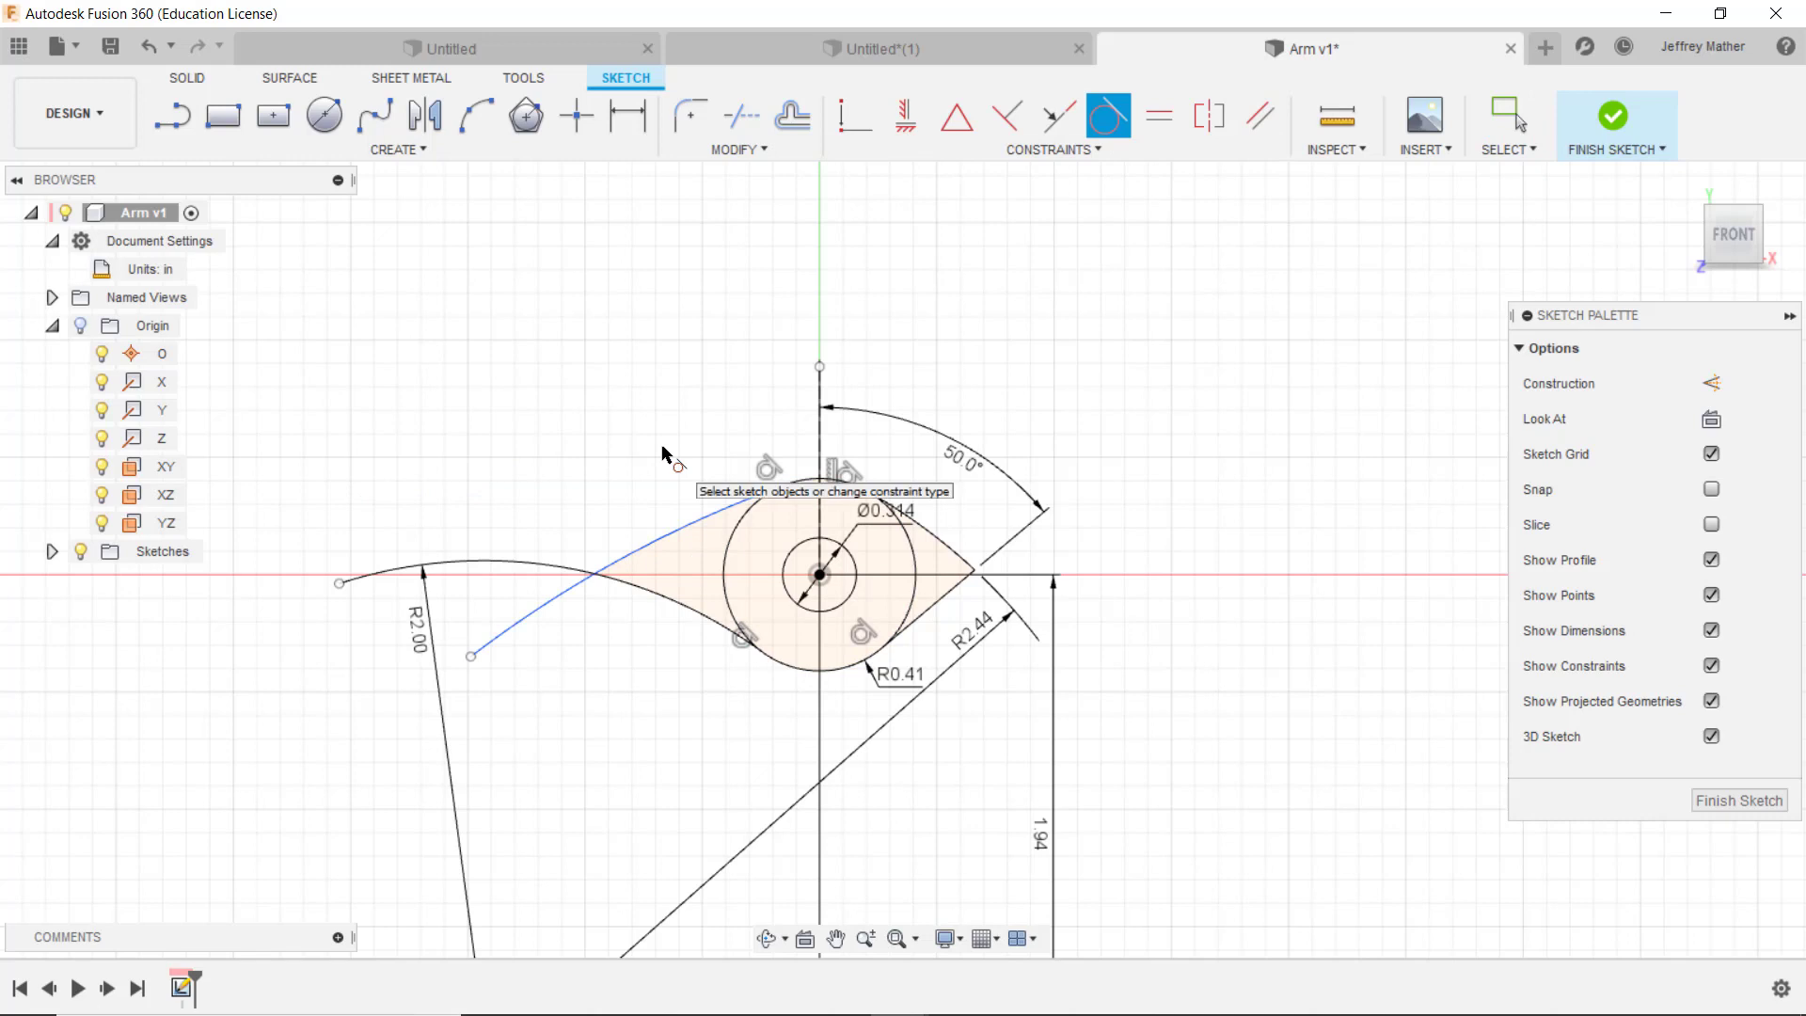
pyautogui.press('Escape')
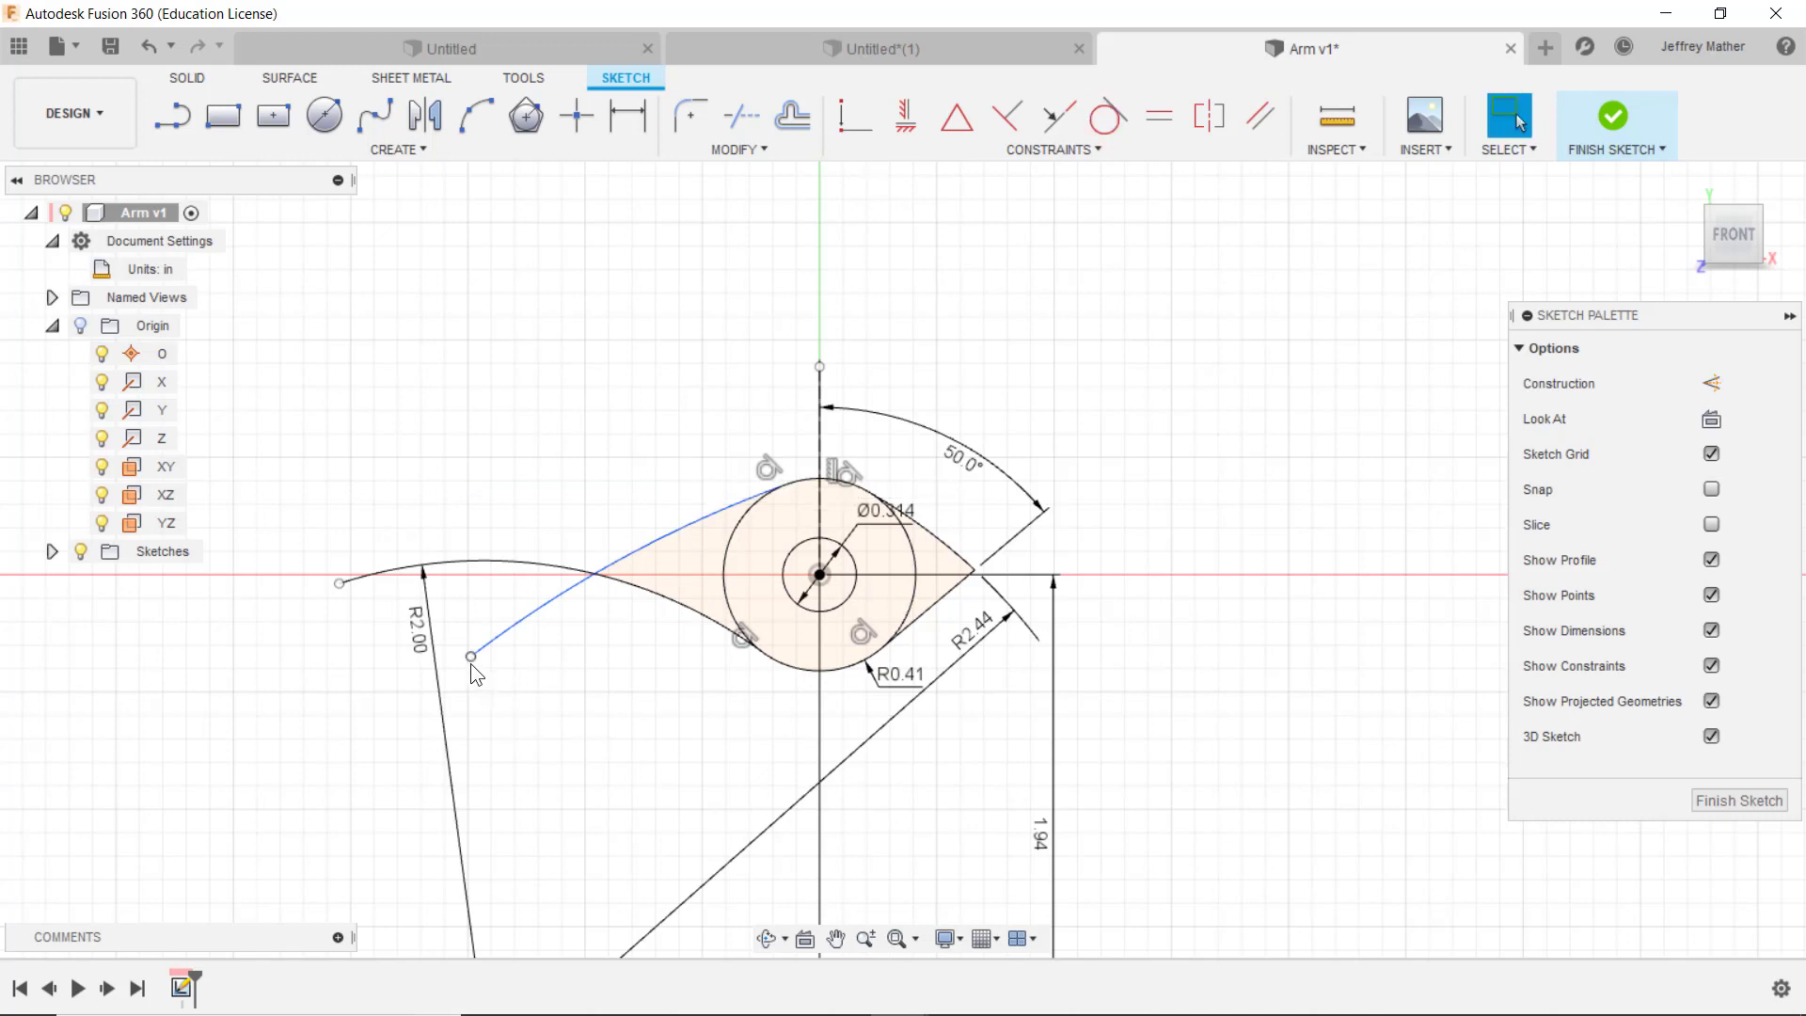
pyautogui.moveTo(471, 664)
pyautogui.mouseDown()
pyautogui.moveTo(403, 475)
pyautogui.moveTo(425, 513)
pyautogui.mouseUp()
# Step: Dimension the radius of the upper left arc as 3.81 in
pyautogui.scroll(-2, 533, 600)
pyautogui.scroll(-3, 799, 392)
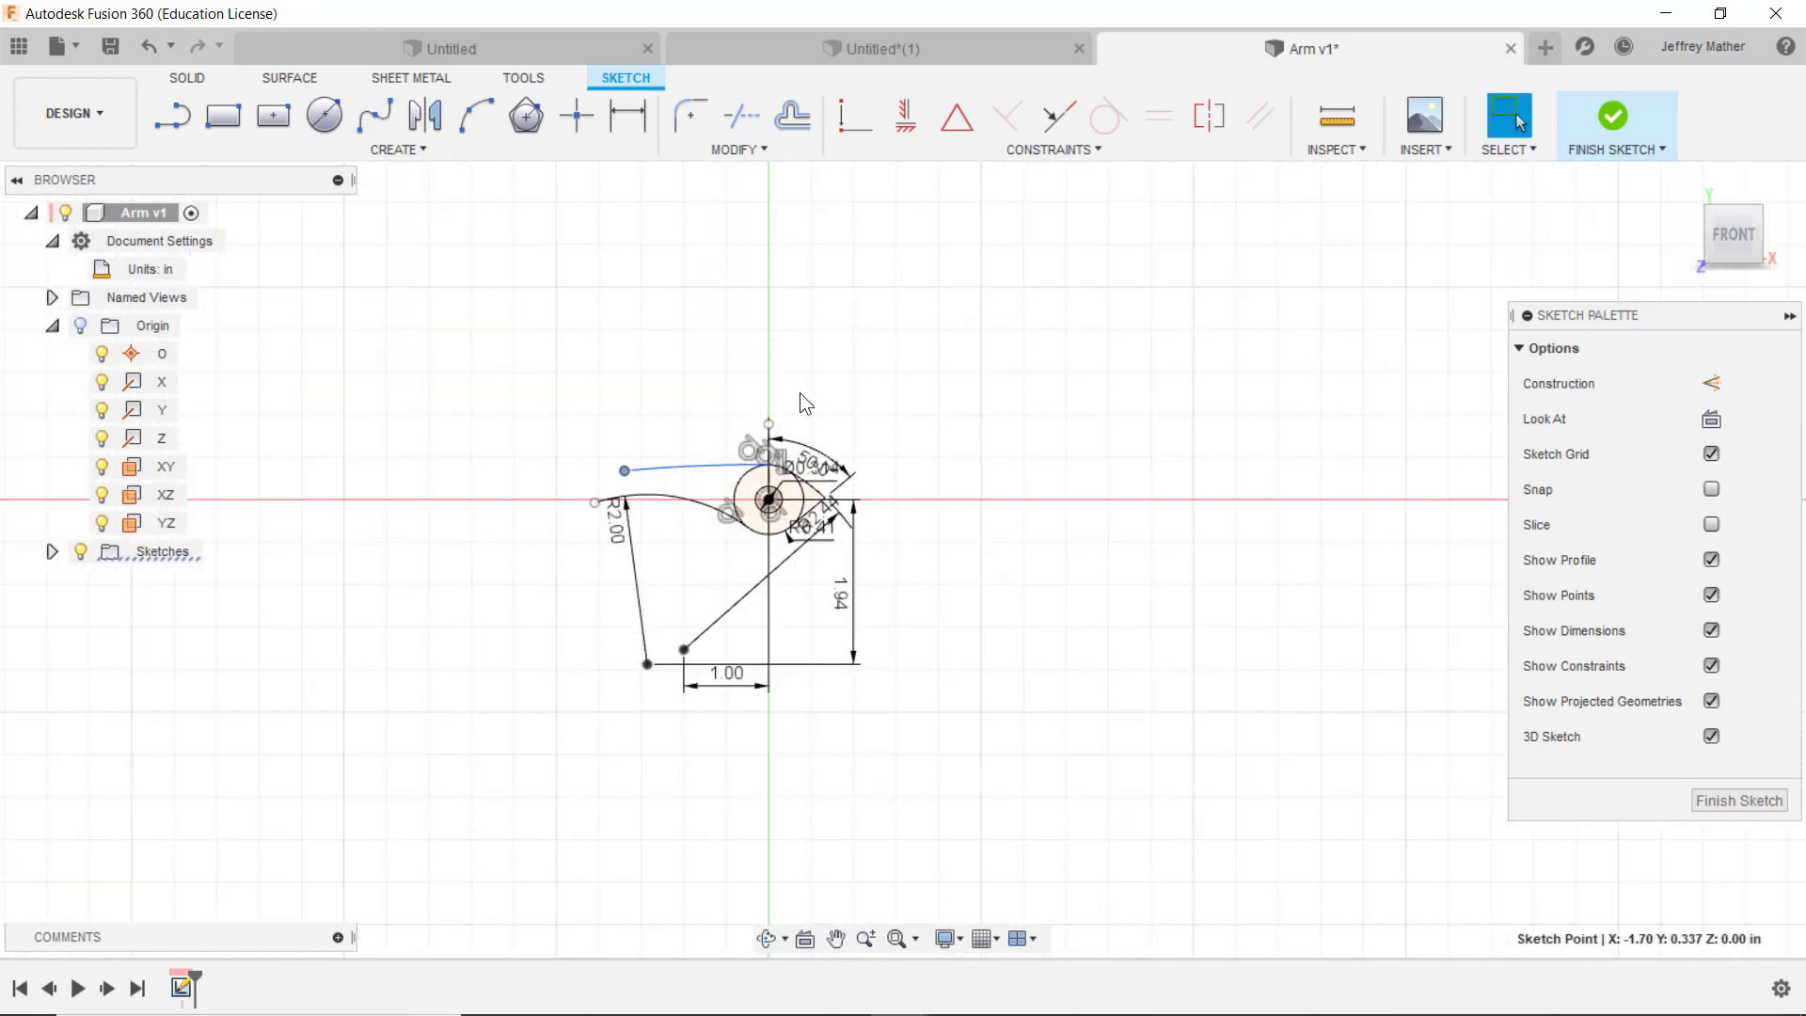
pyautogui.scroll(-2, 724, 556)
pyautogui.scroll(5, 697, 483)
pyautogui.scroll(3, 694, 505)
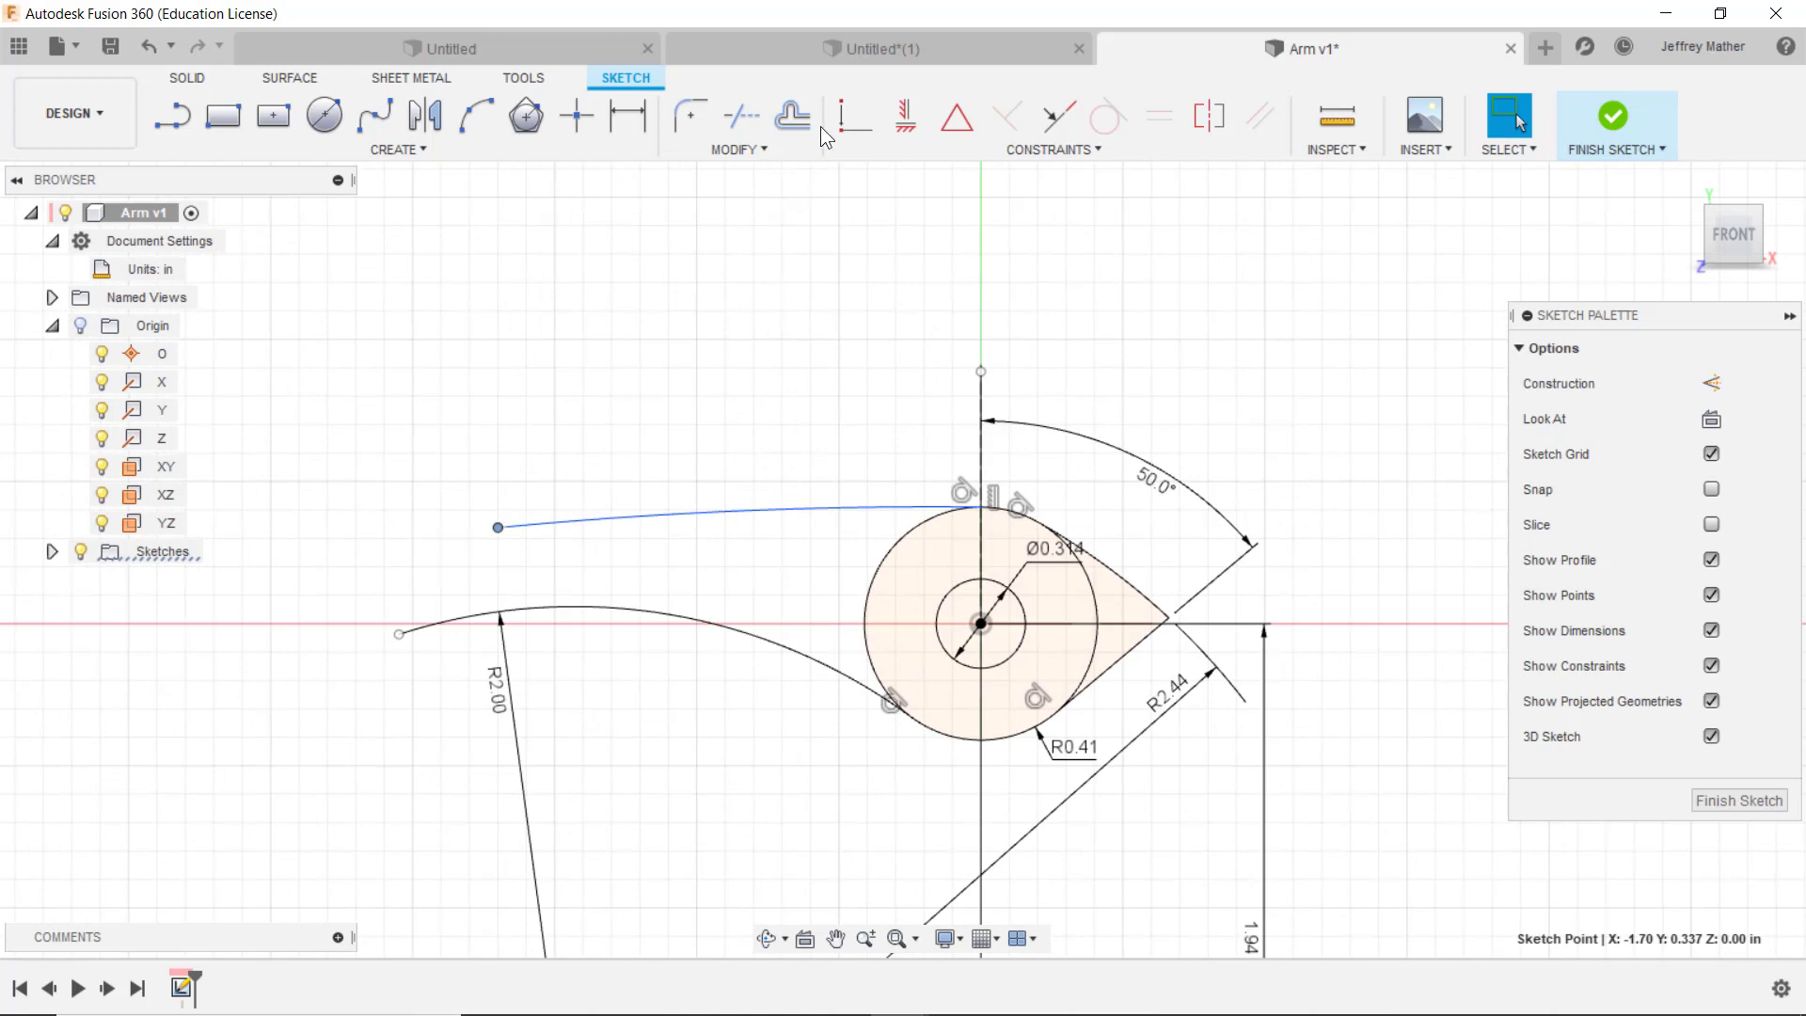
pyautogui.click(628, 116)
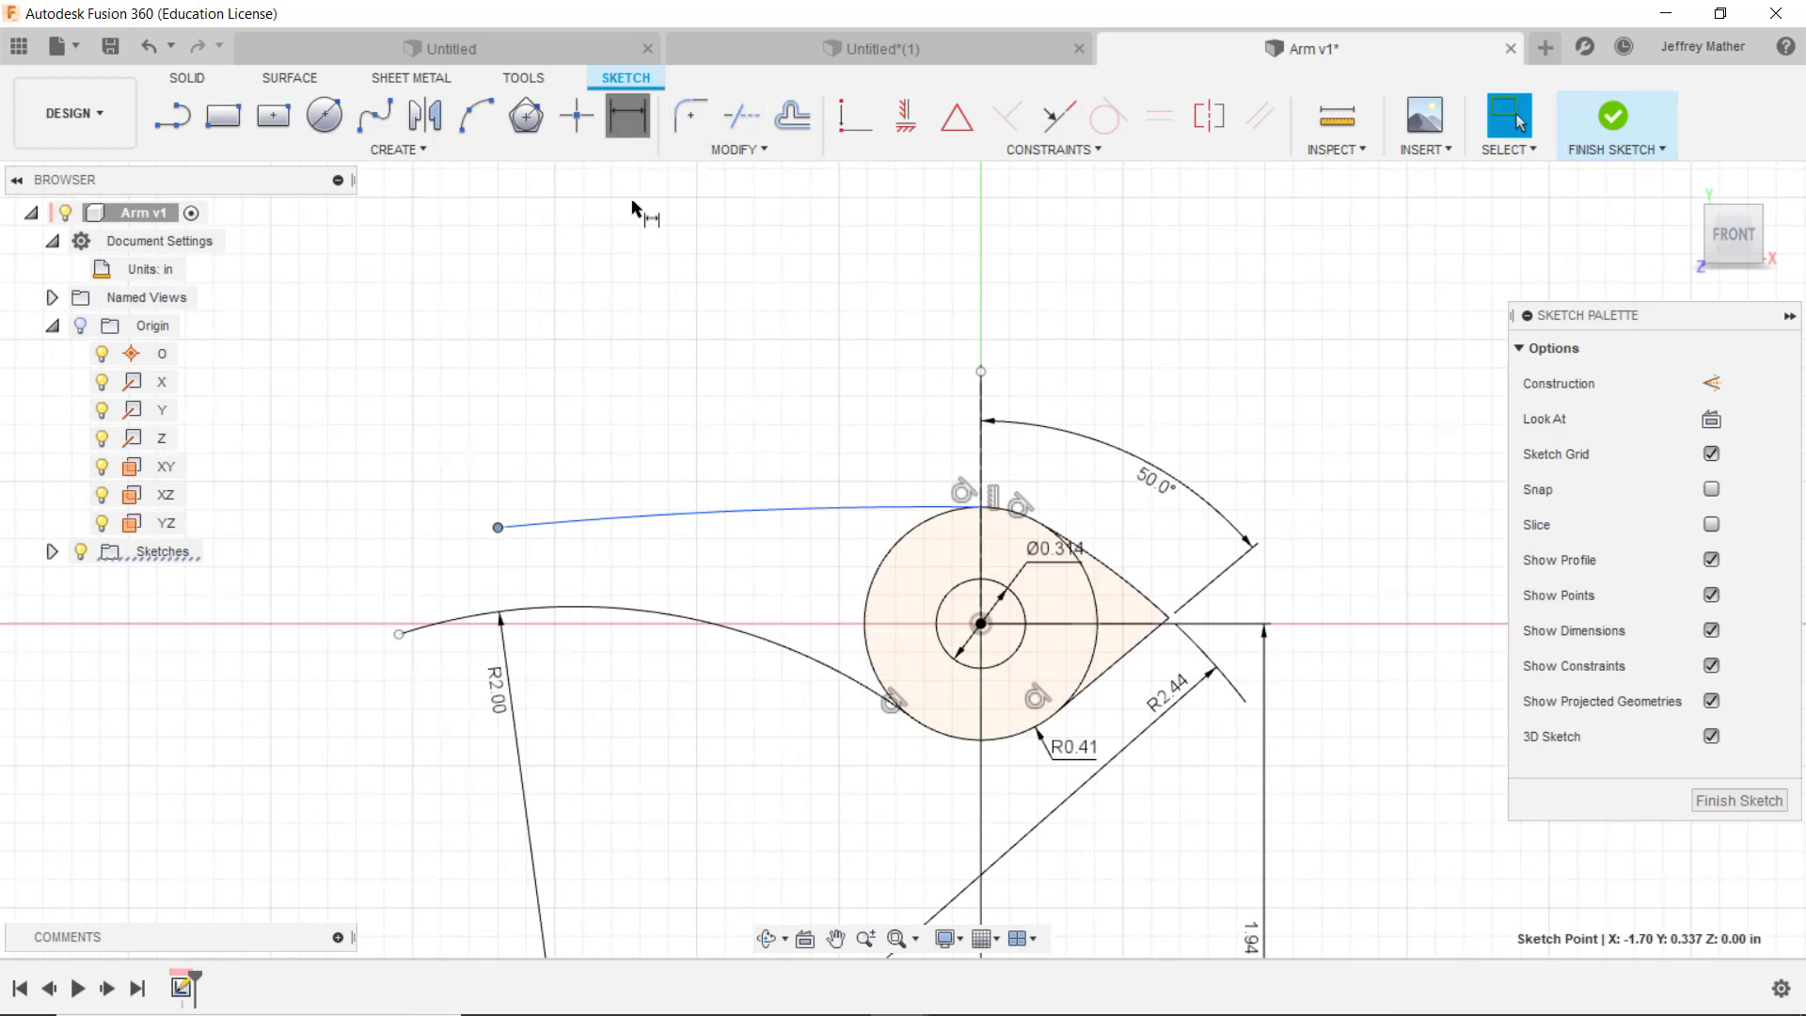
pyautogui.click(679, 521)
pyautogui.click(689, 691)
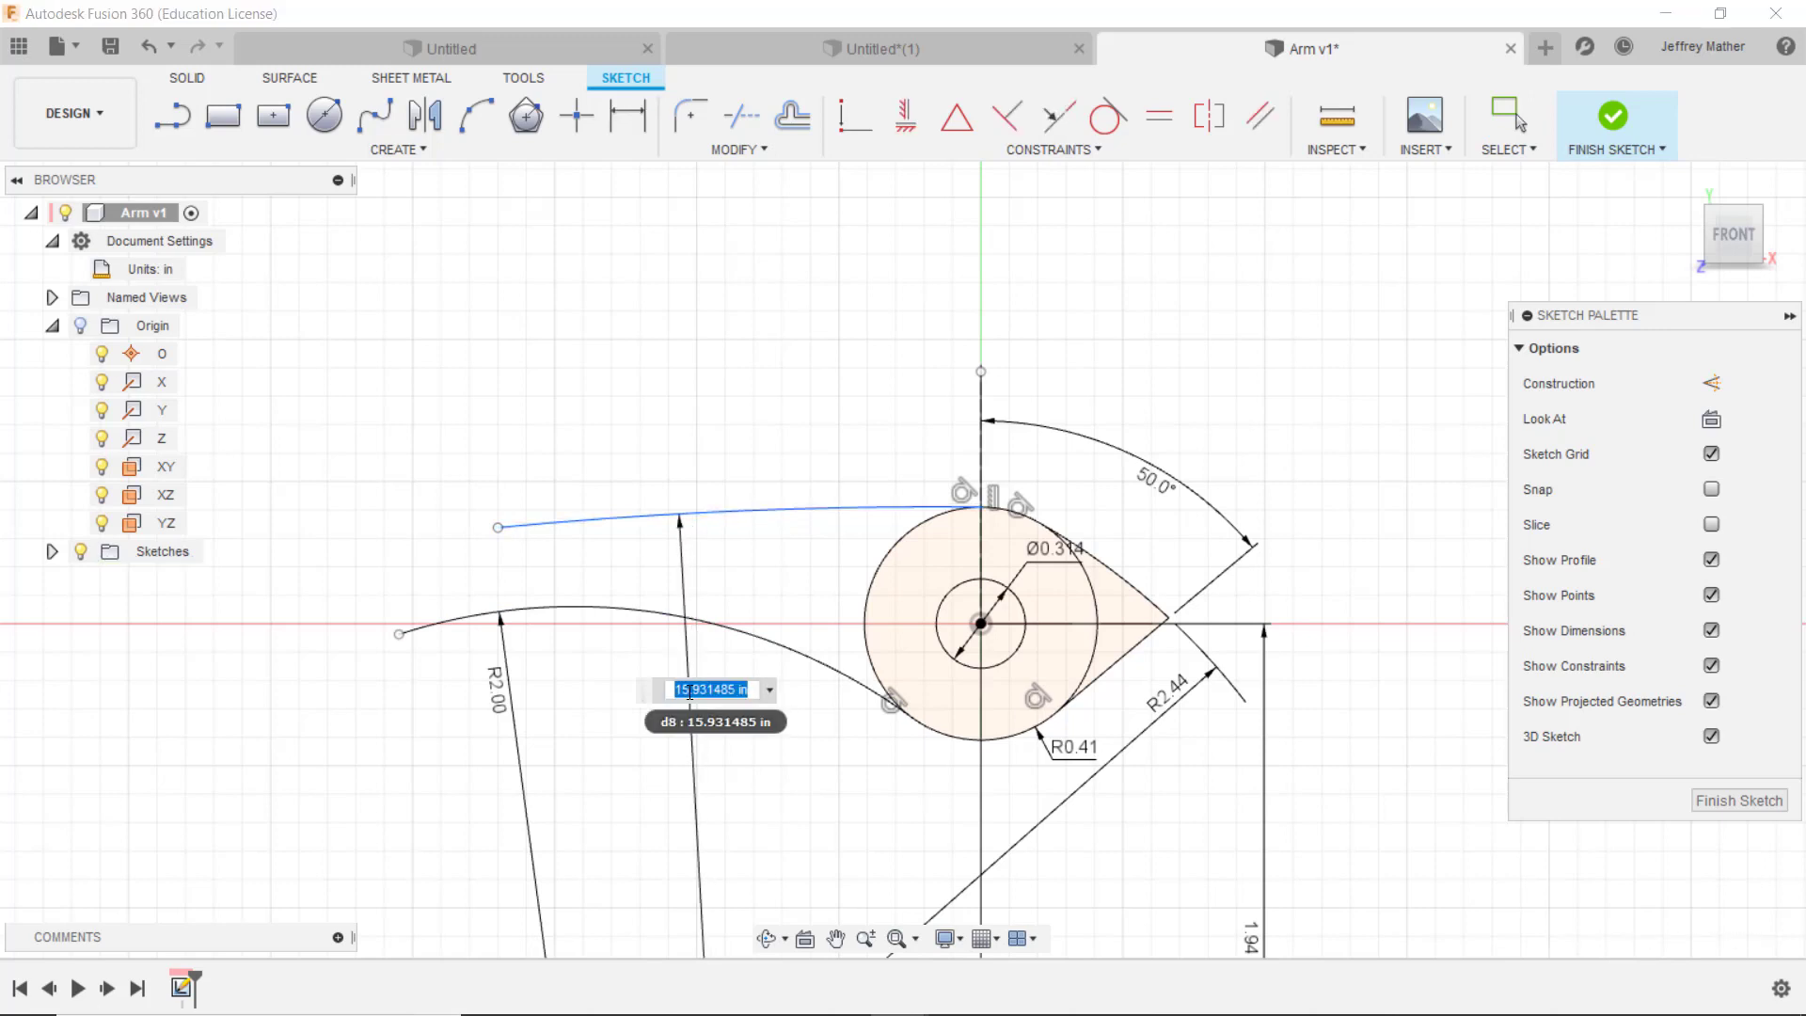
pyautogui.write('3.81')
pyautogui.press('Return')
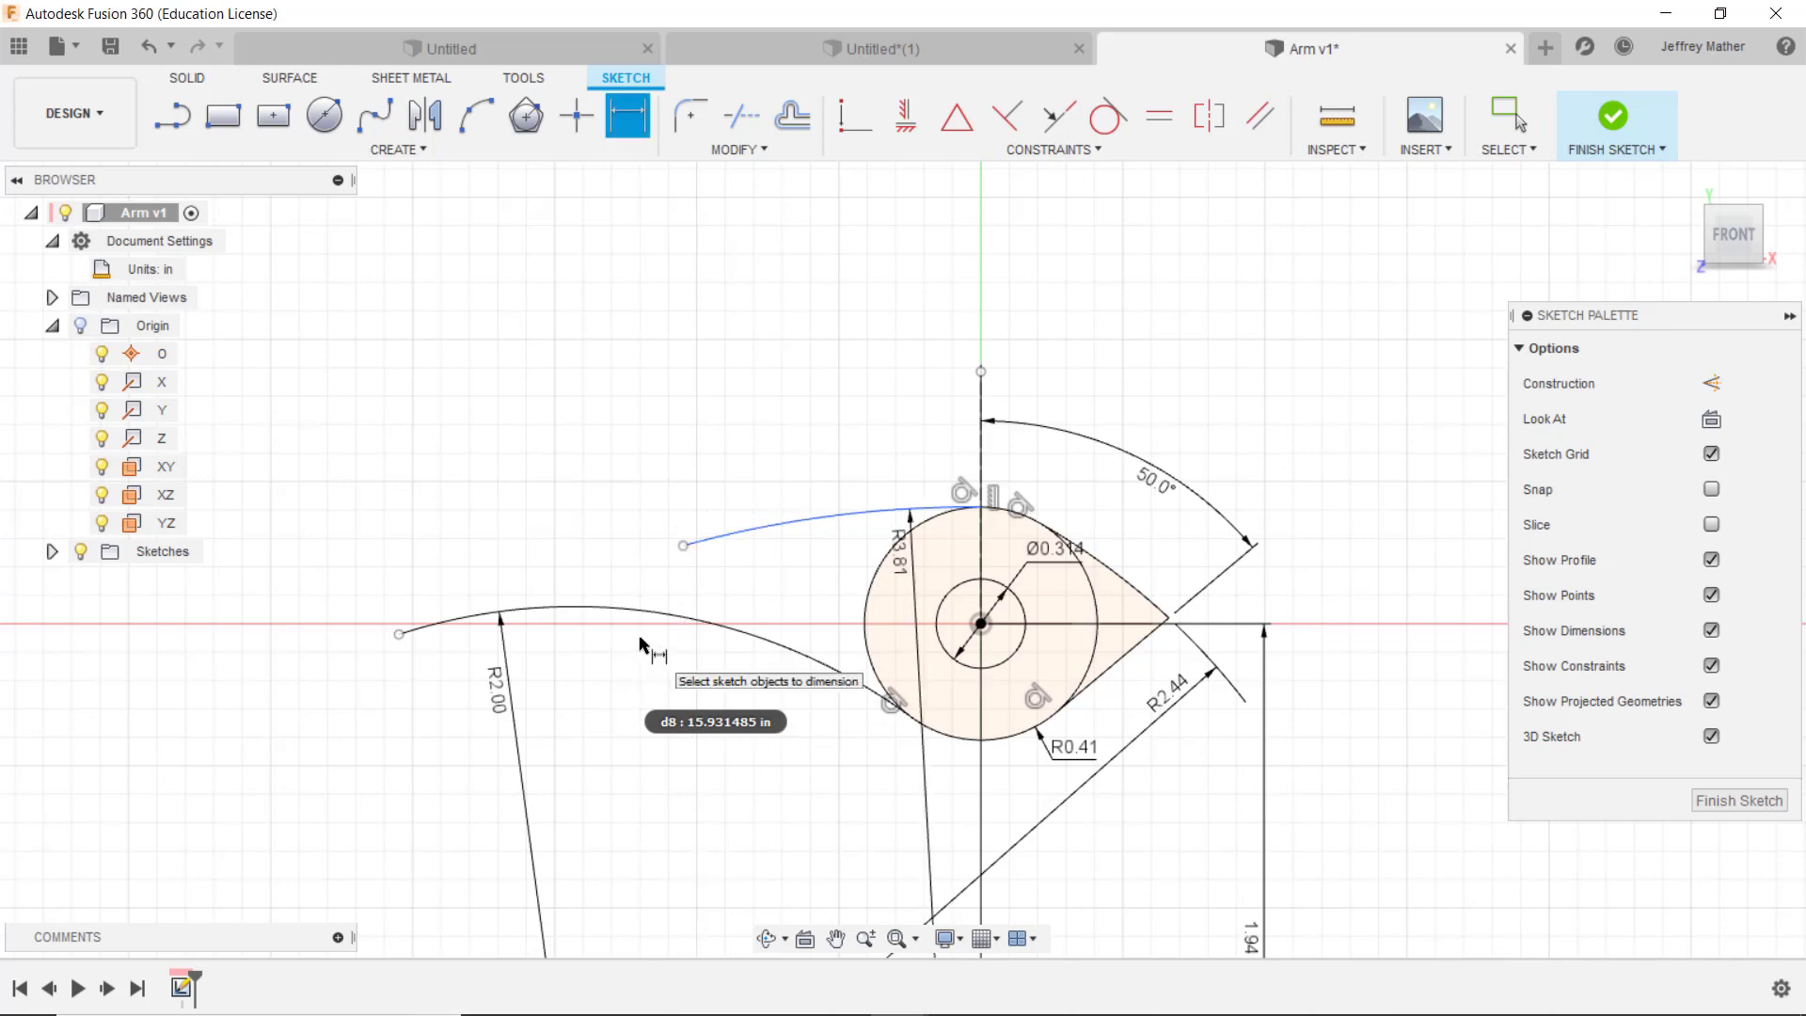
pyautogui.press('Escape')
# Step: Reposition the 3.81 in radius dimension along its arc and extend the arc's free end to about X -1.47, Y 0.13 in
pyautogui.moveTo(899, 574); pyautogui.dragTo(788, 588)
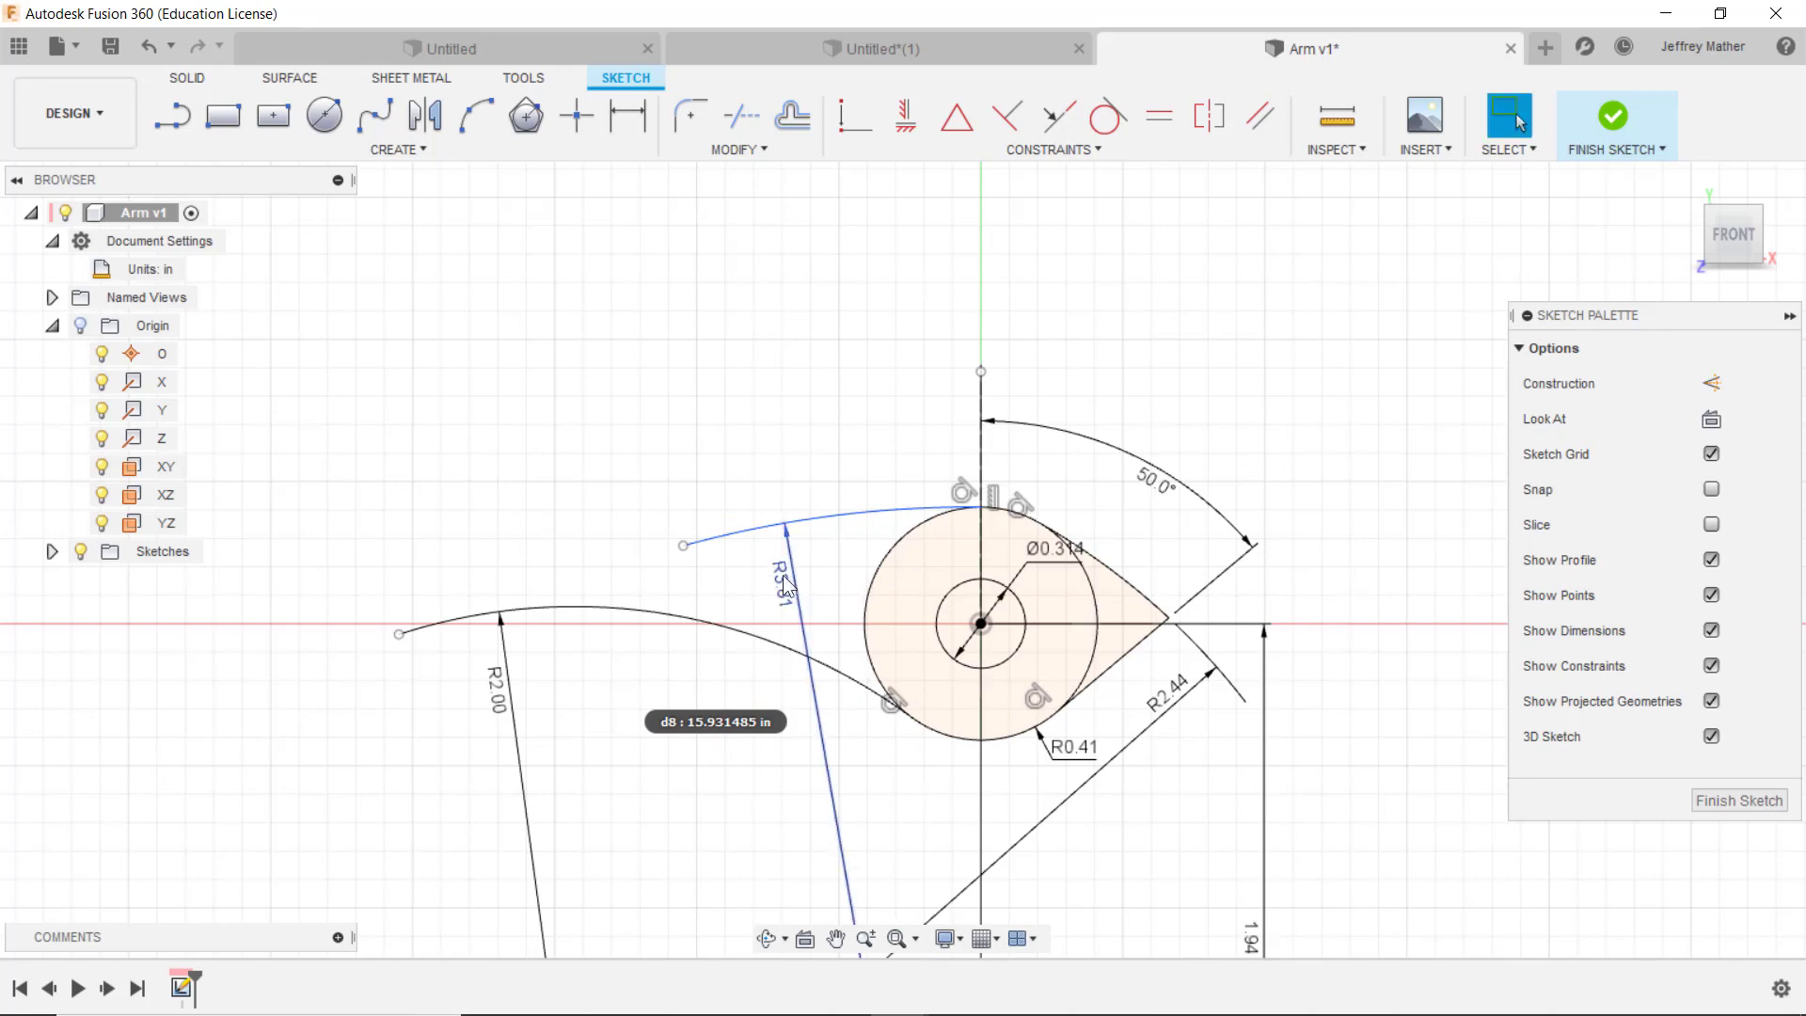
pyautogui.moveTo(684, 547); pyautogui.dragTo(540, 534)
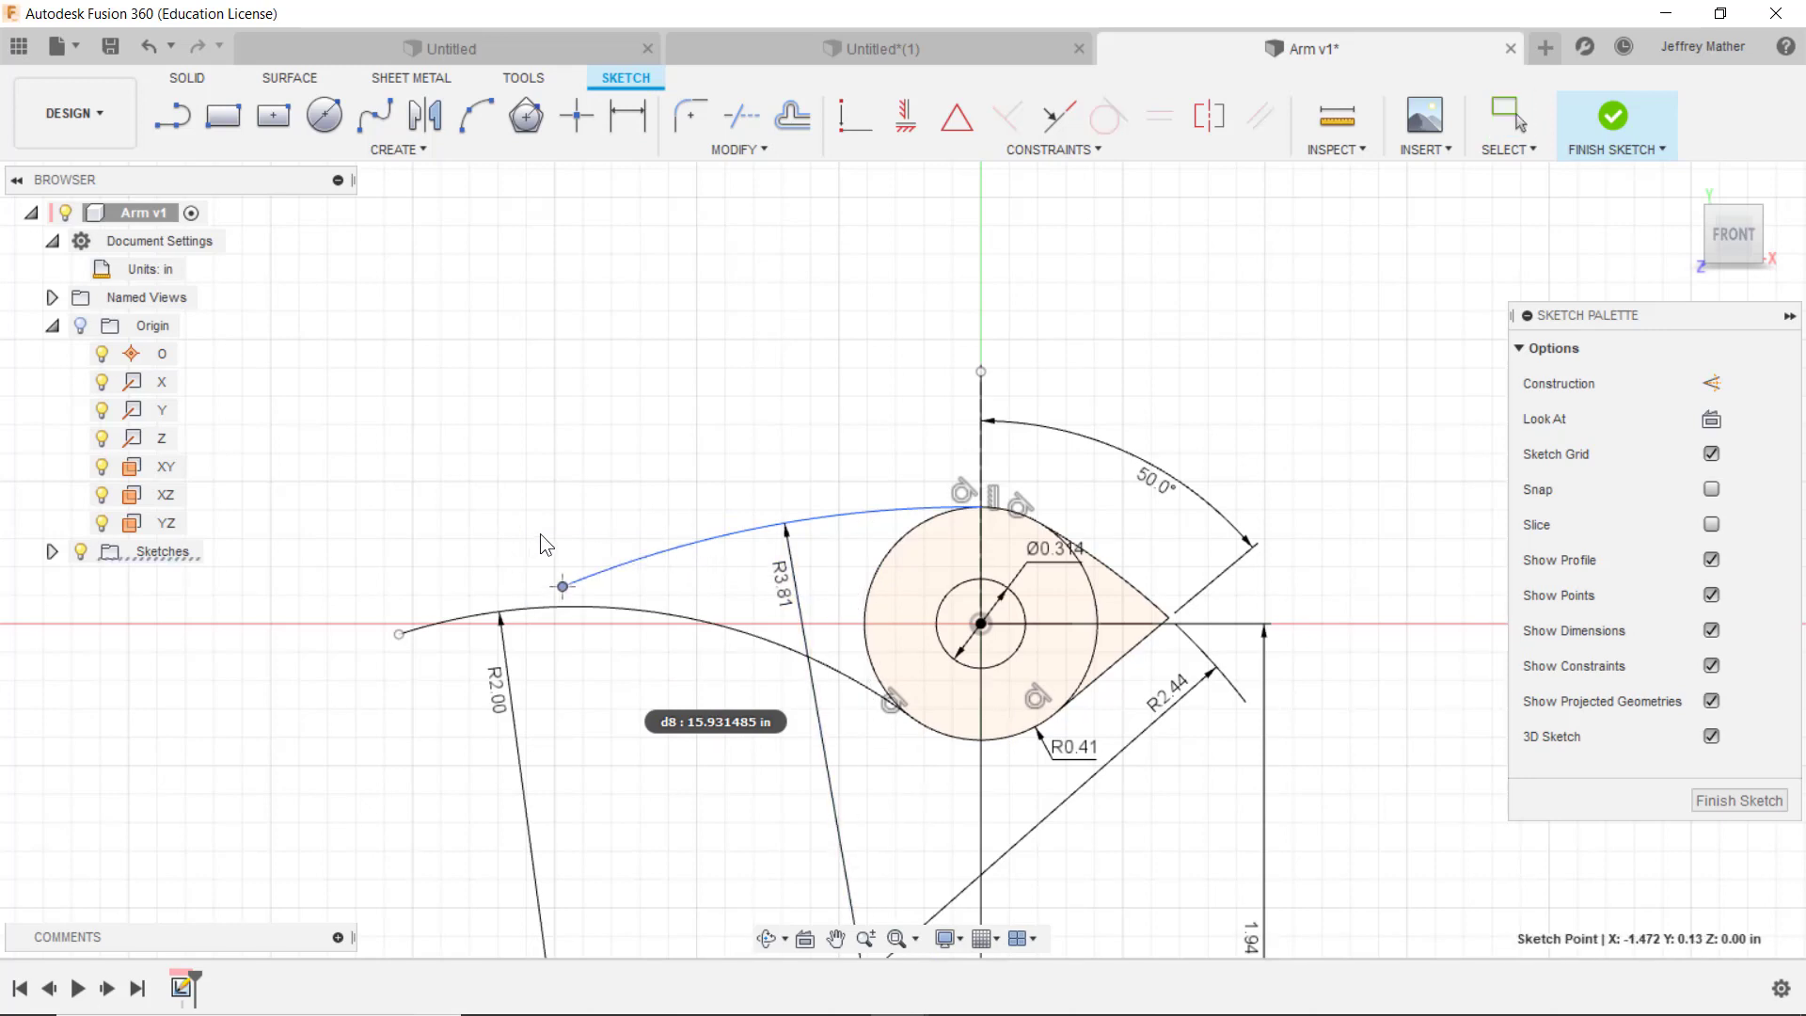
# Step: Try to reposition the centre point of the 3.81 in radius arc, and undo the attempt
pyautogui.press('Escape')
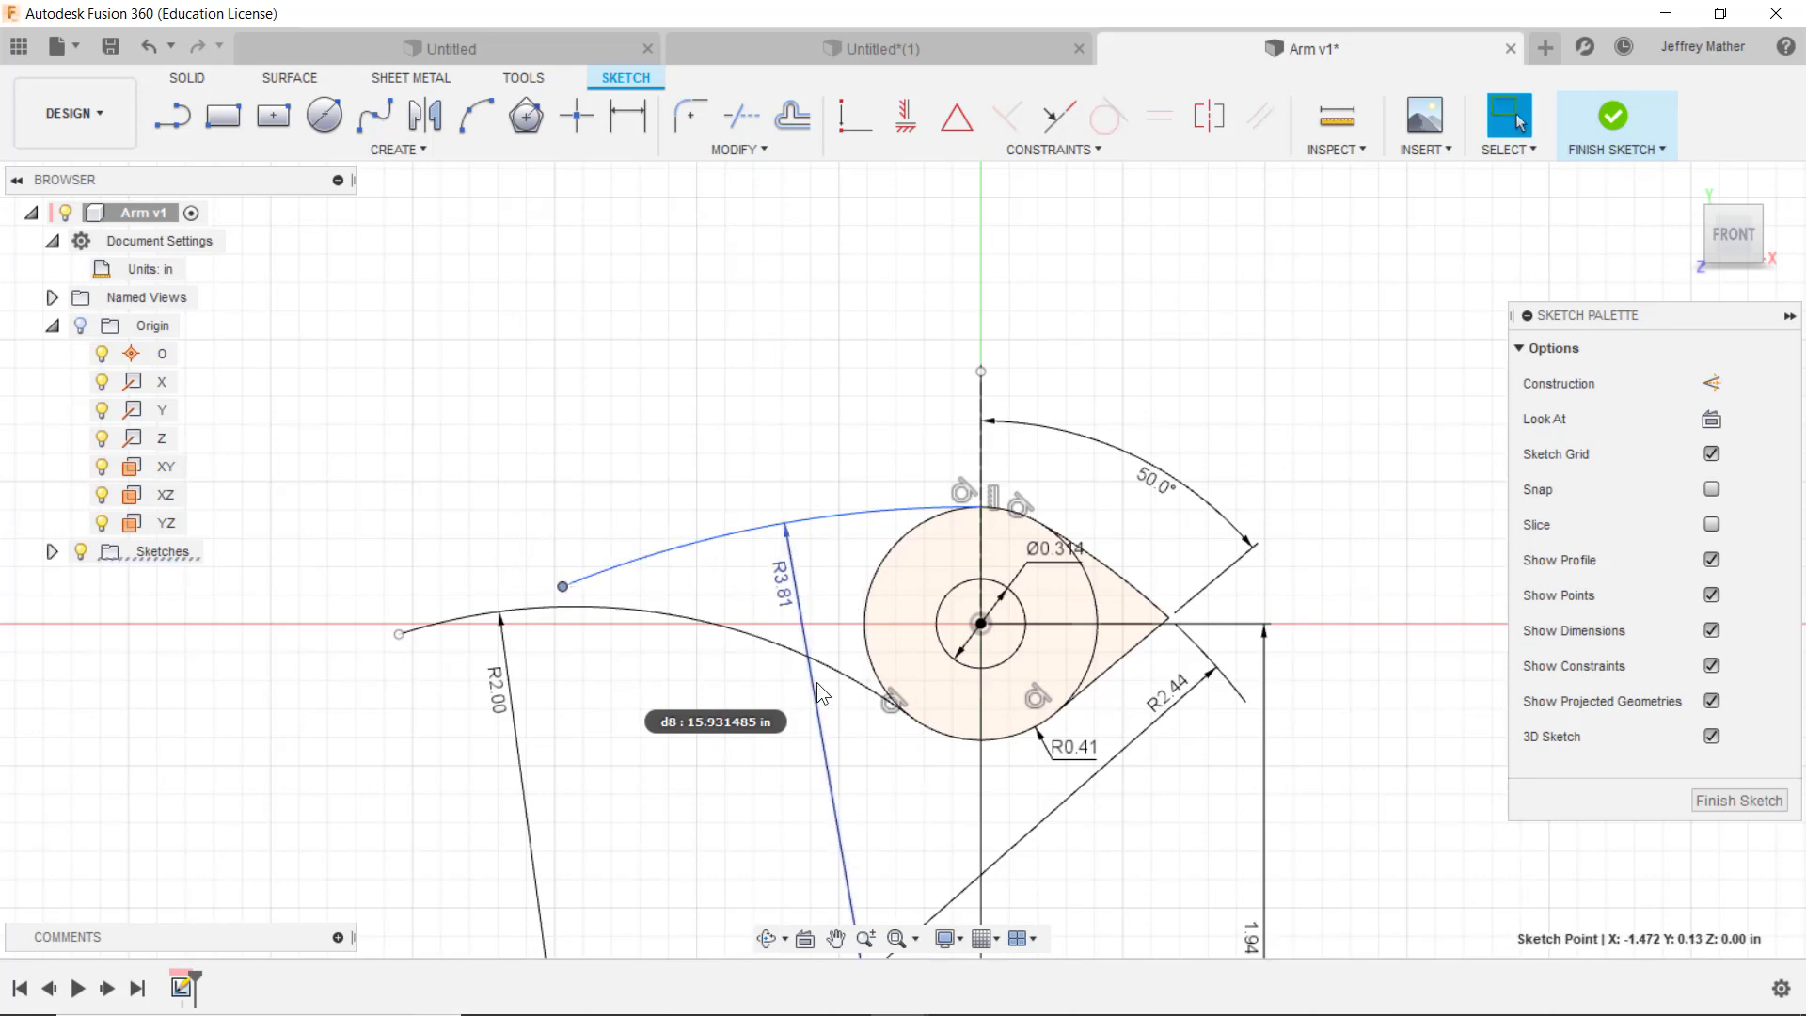
pyautogui.scroll(-5, 767, 687)
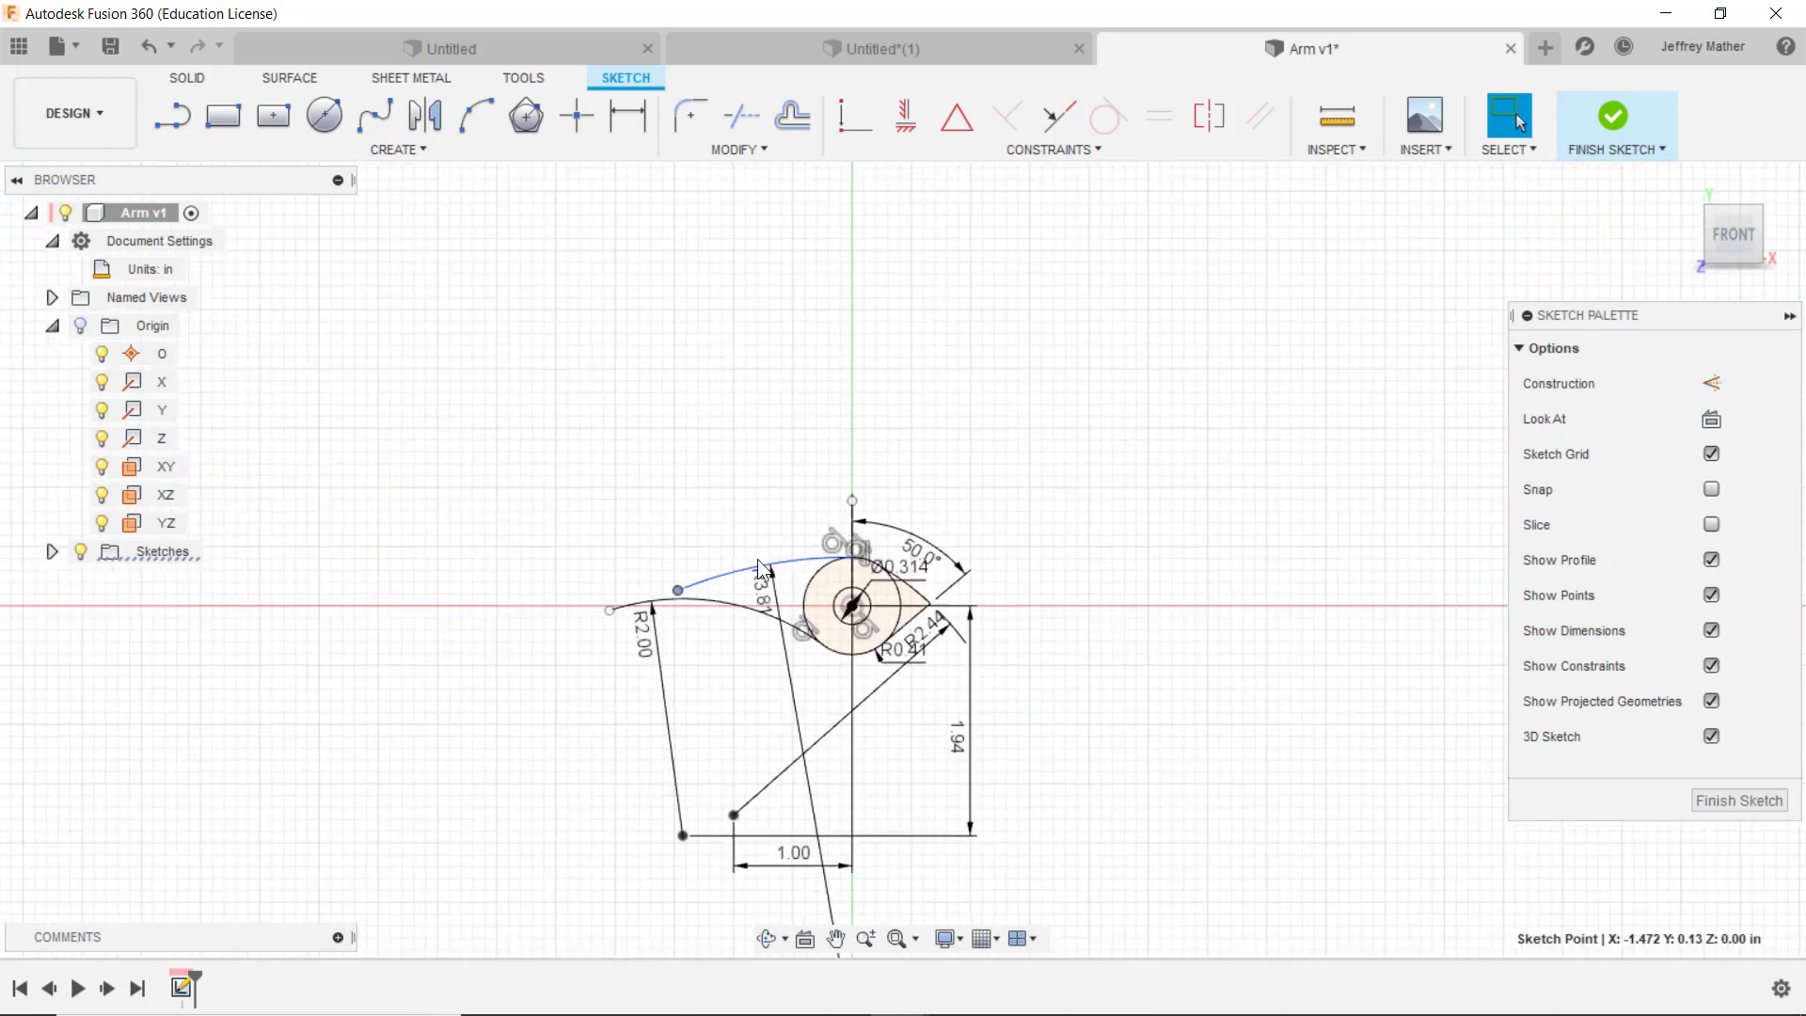
pyautogui.scroll(-3, 791, 675)
pyautogui.scroll(5, 840, 849)
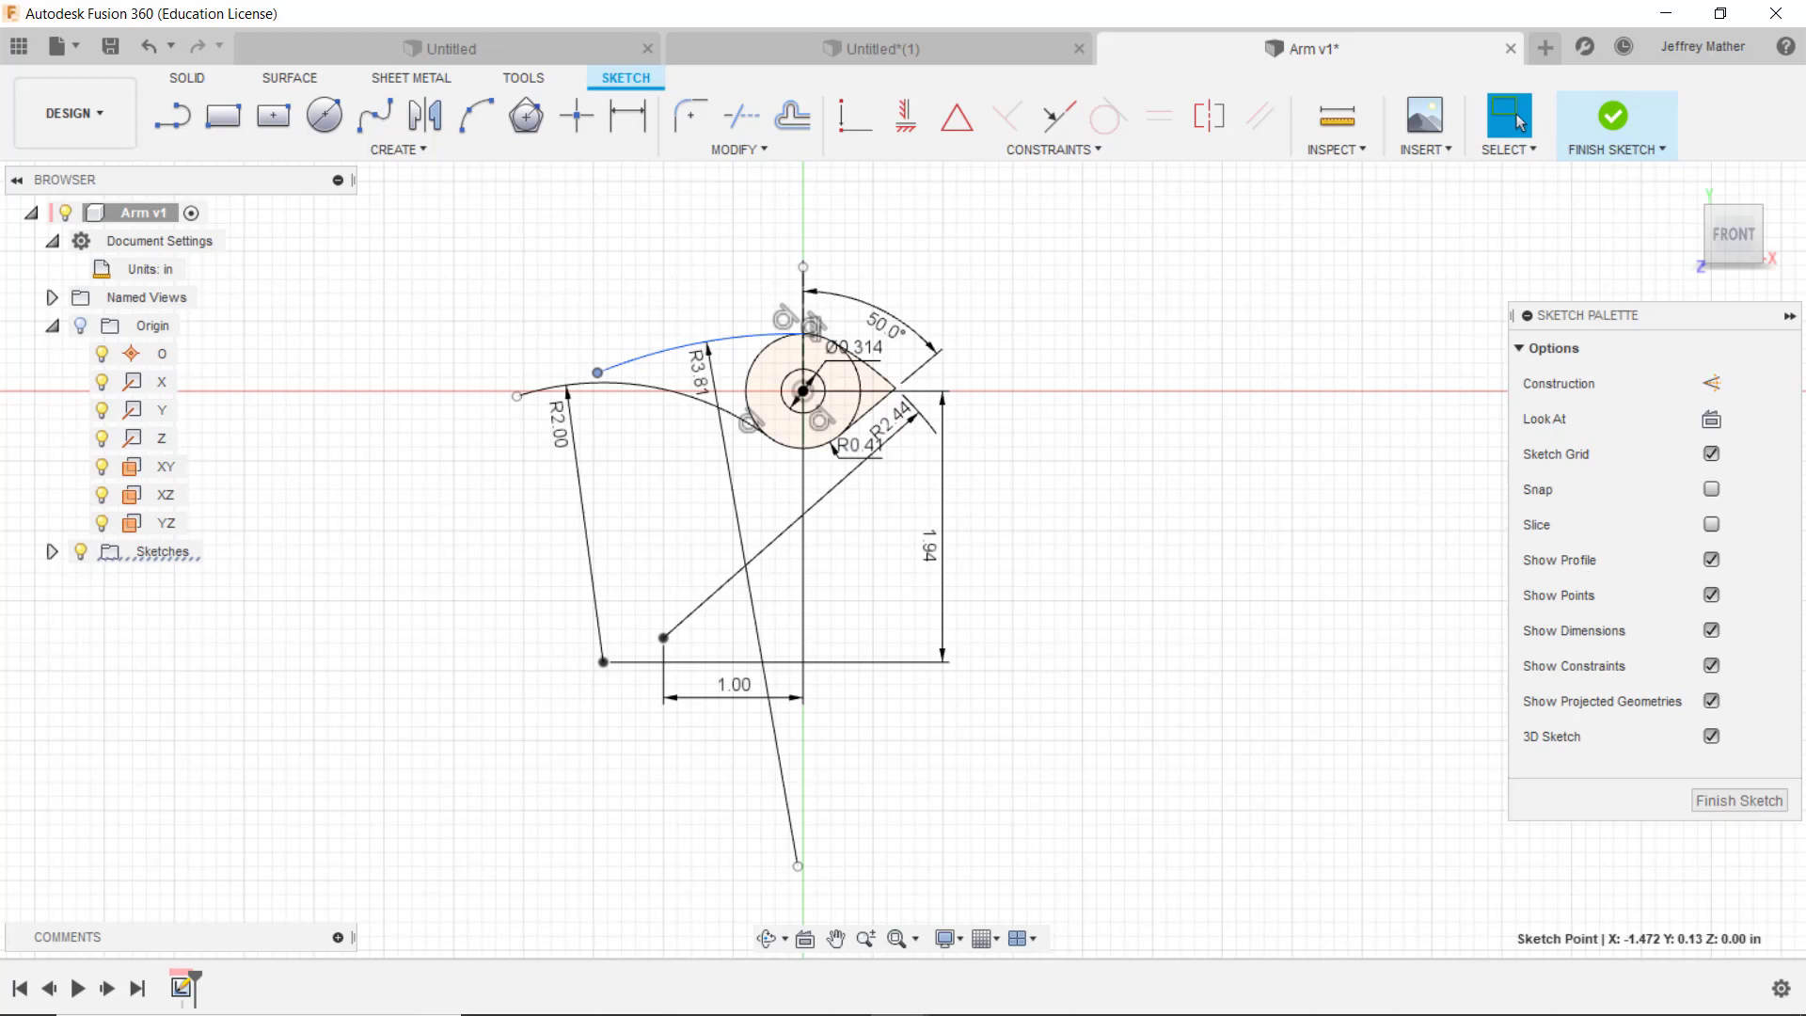
pyautogui.scroll(2, 769, 902)
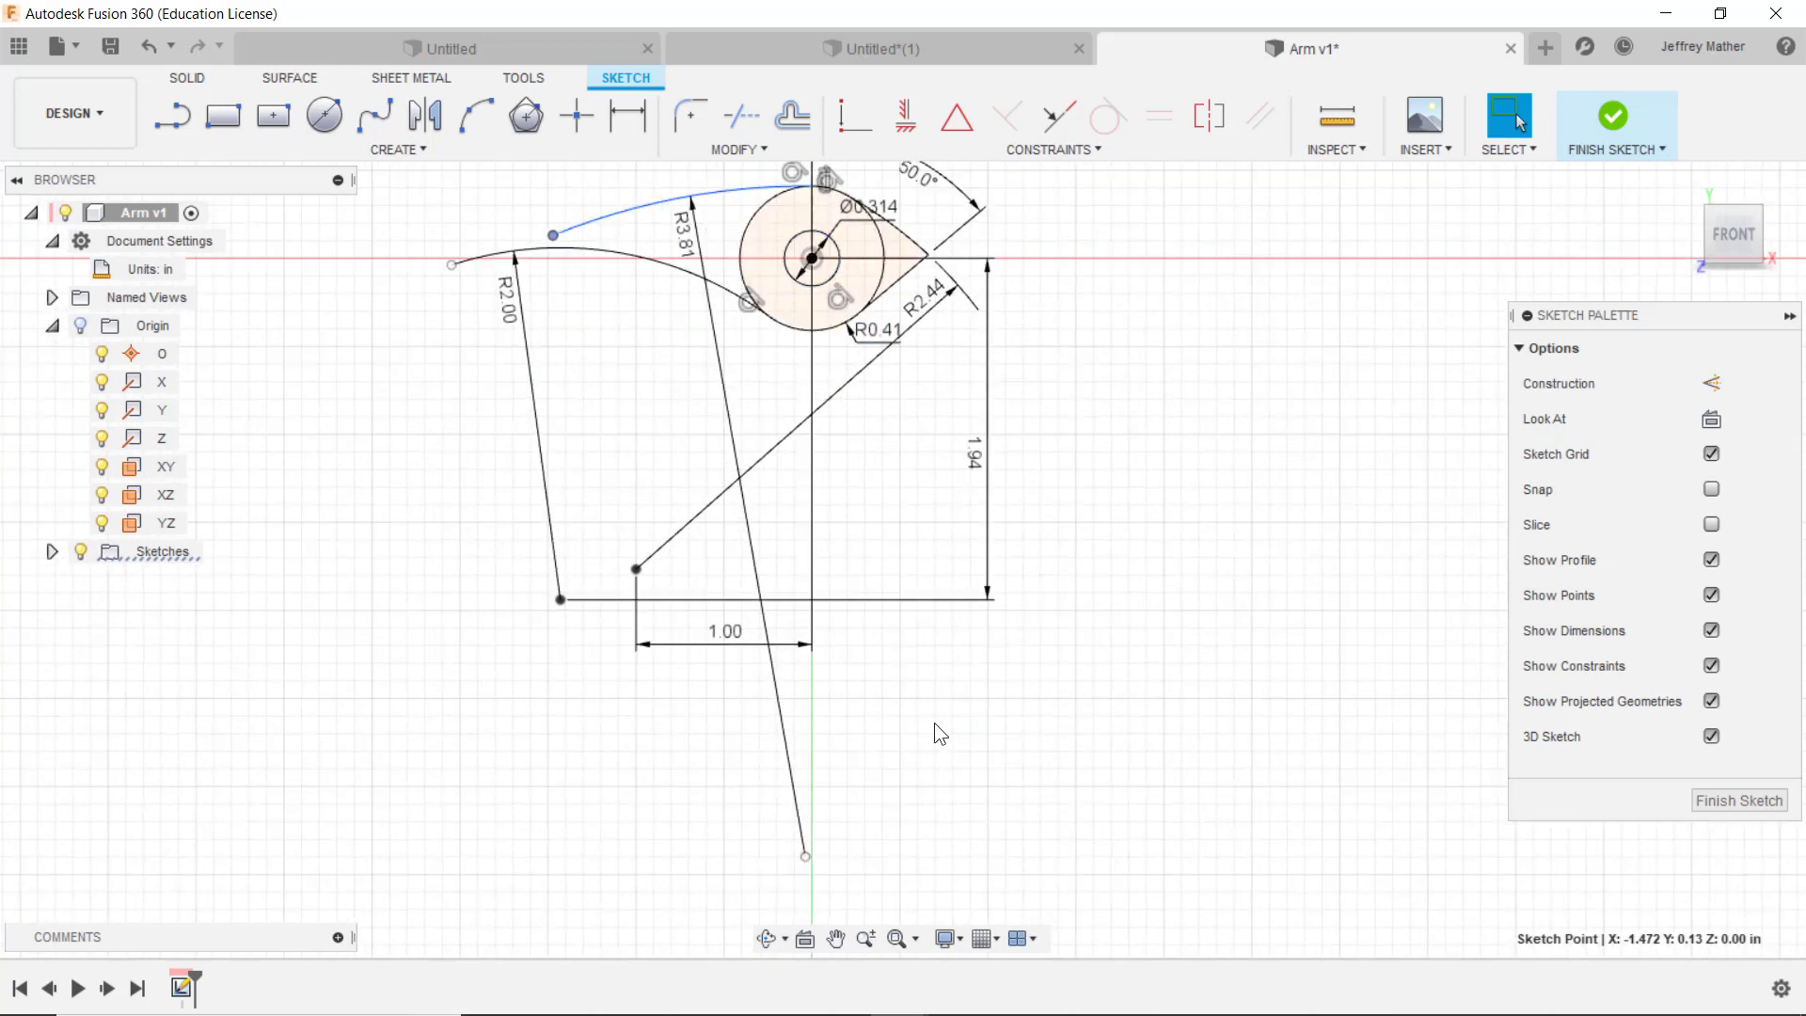
pyautogui.click(805, 858)
pyautogui.press('Delete')
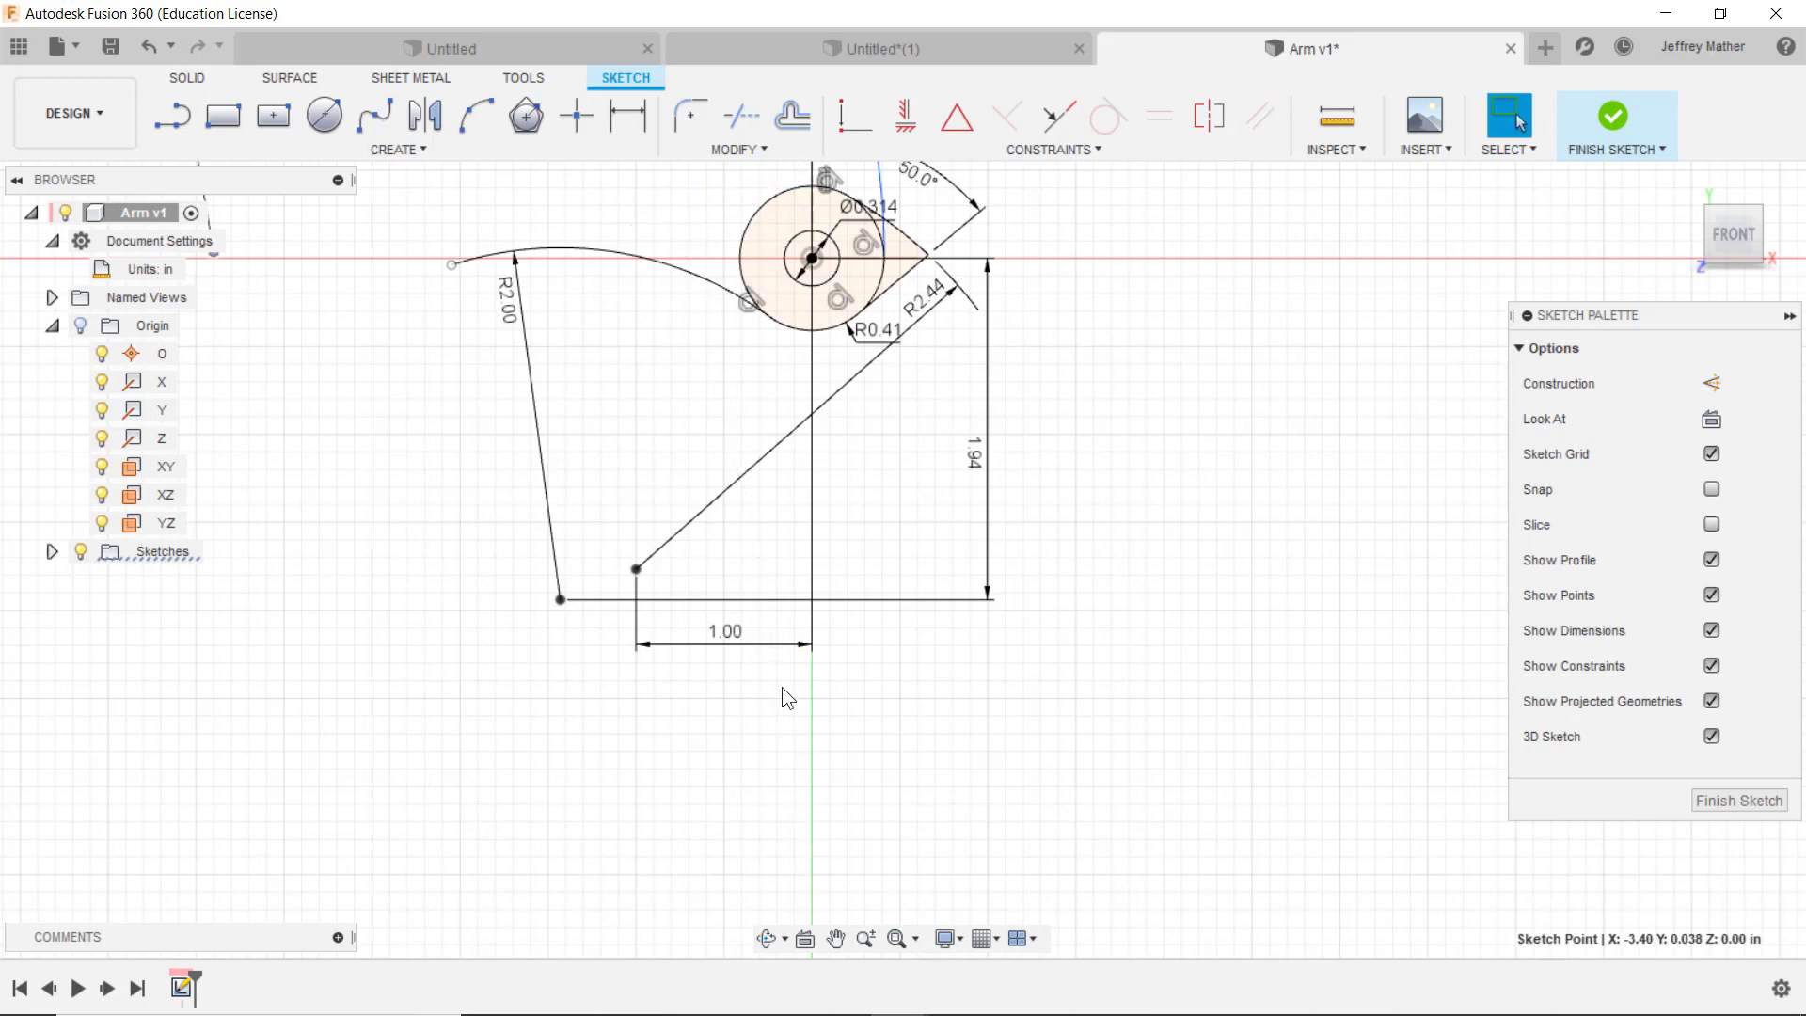
pyautogui.click(149, 46)
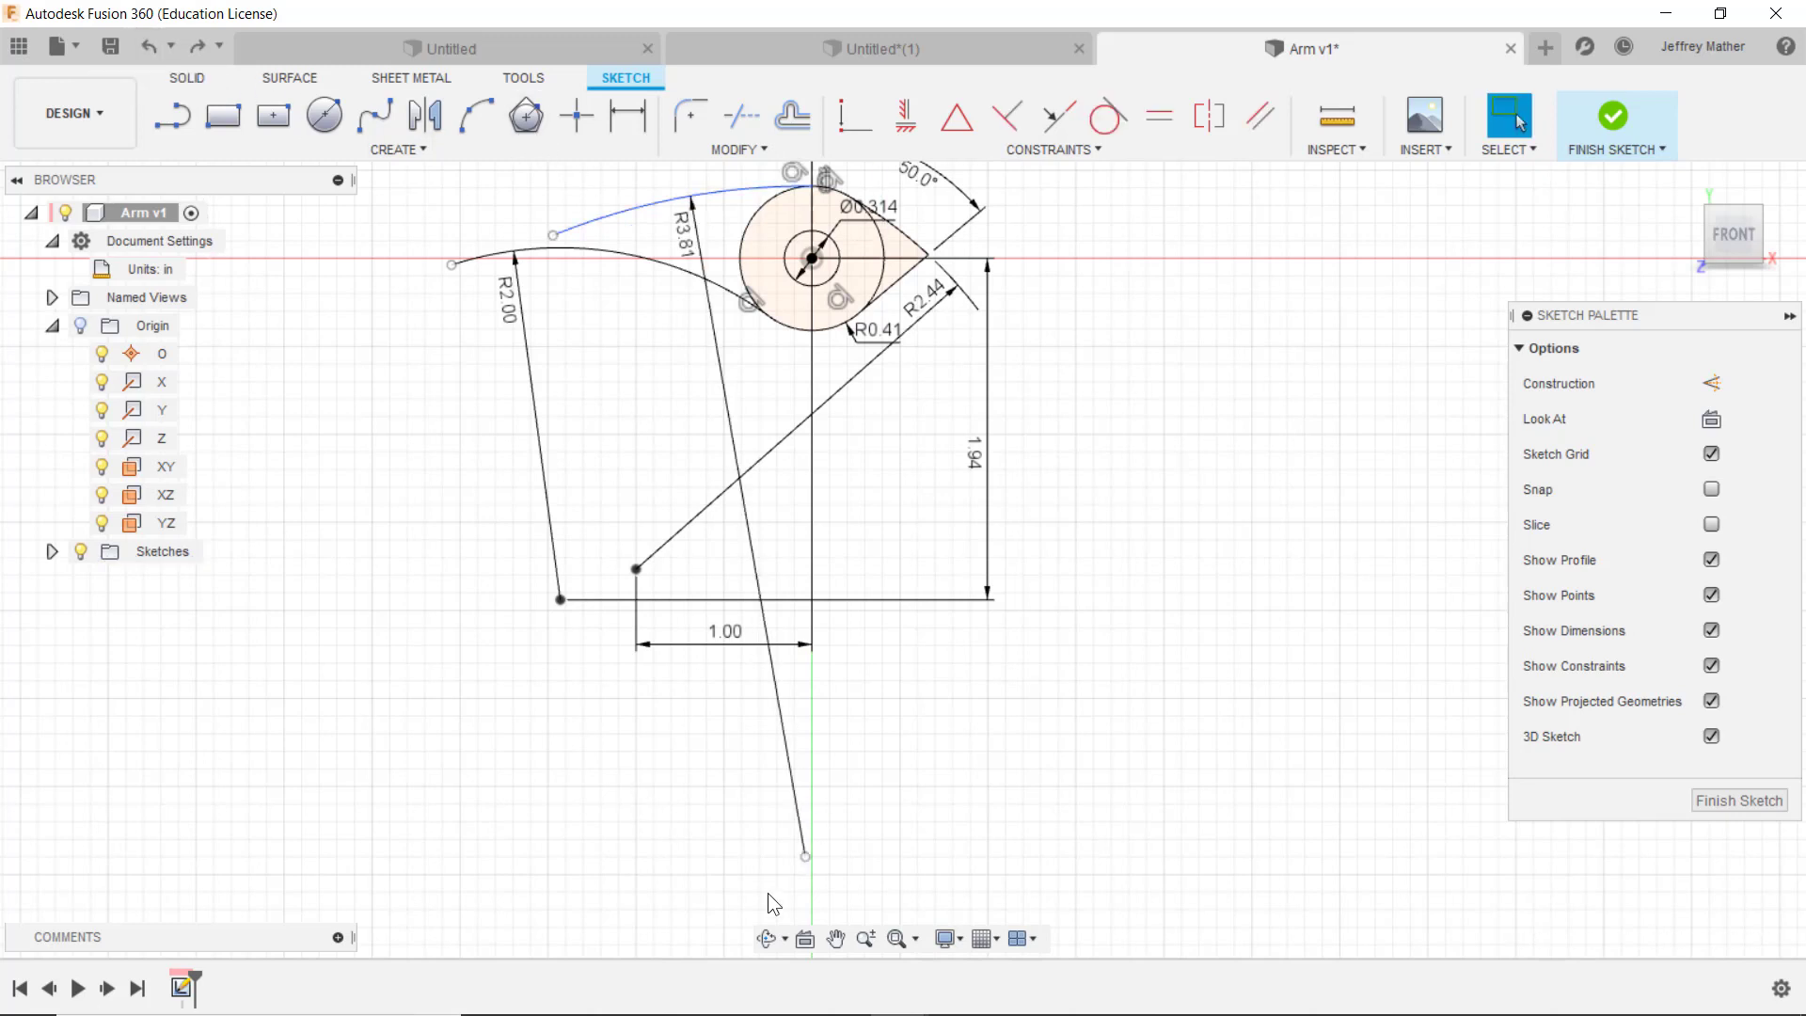
# Step: Shift the 3.81 in arc's centre leftward and dimension its horizontal offset from the origin as 0.62 in, placing the dimension below the circle
pyautogui.moveTo(805, 859); pyautogui.dragTo(719, 802)
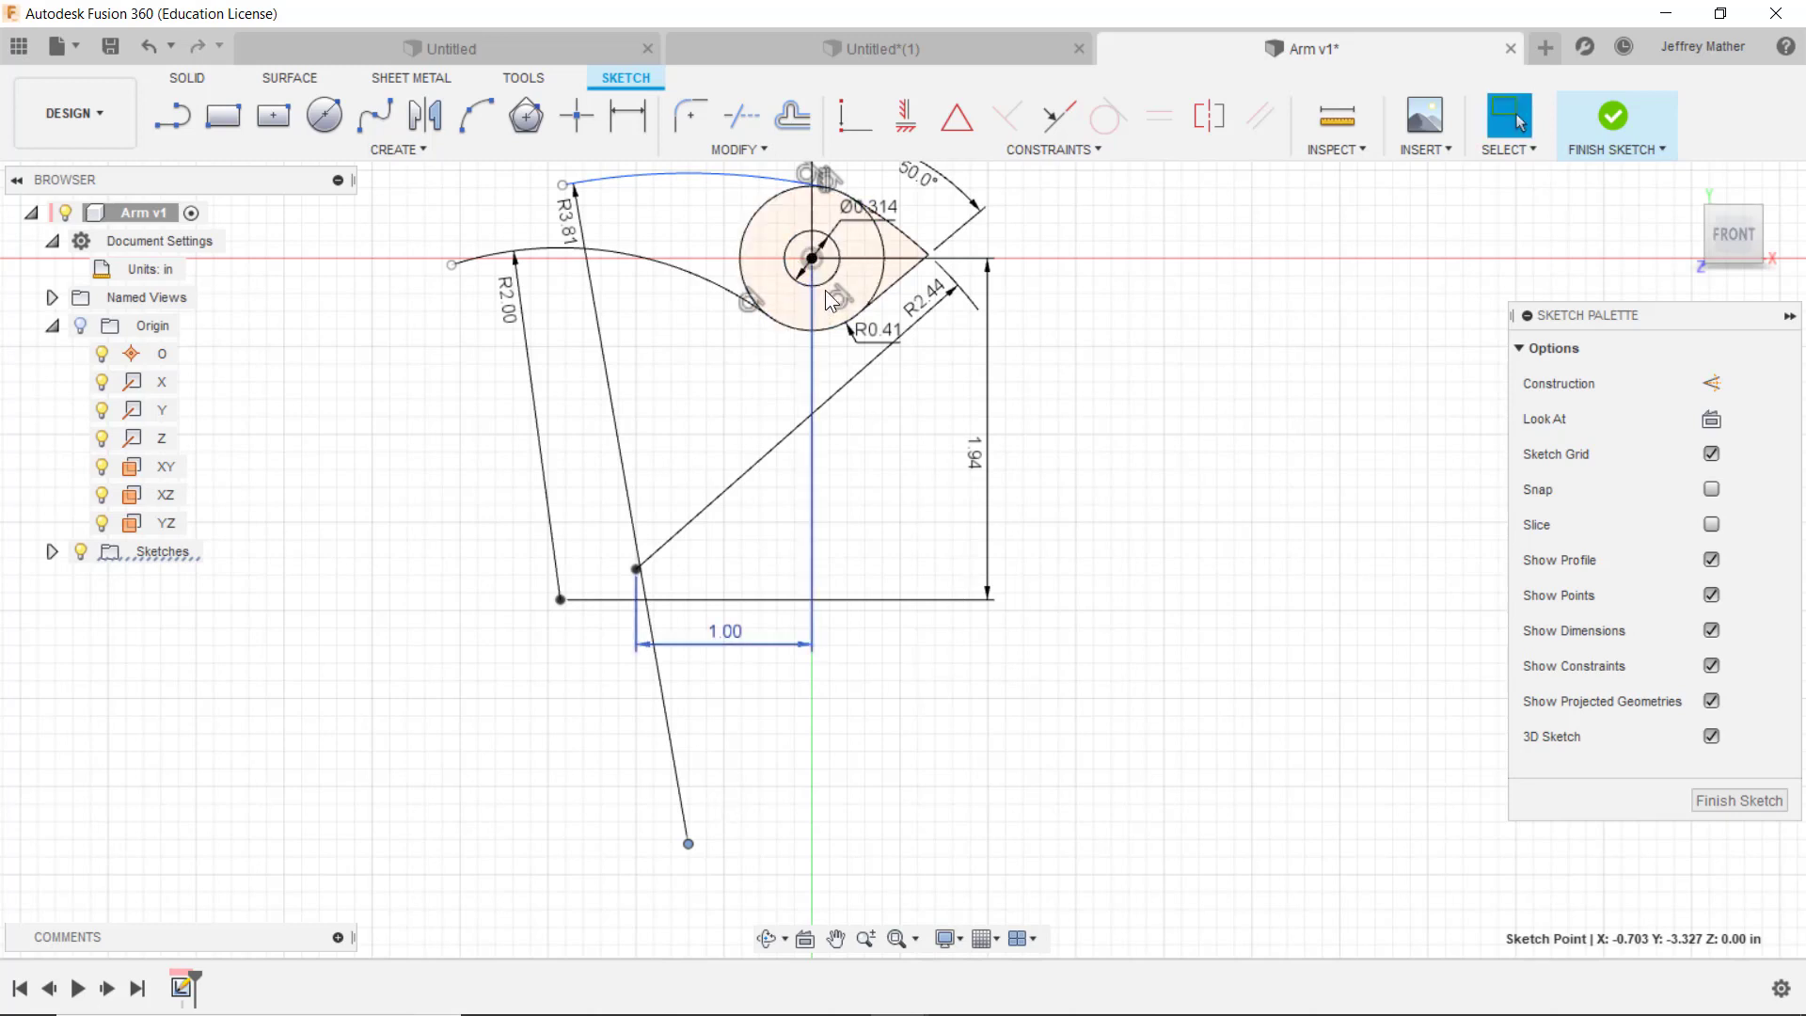
pyautogui.click(627, 114)
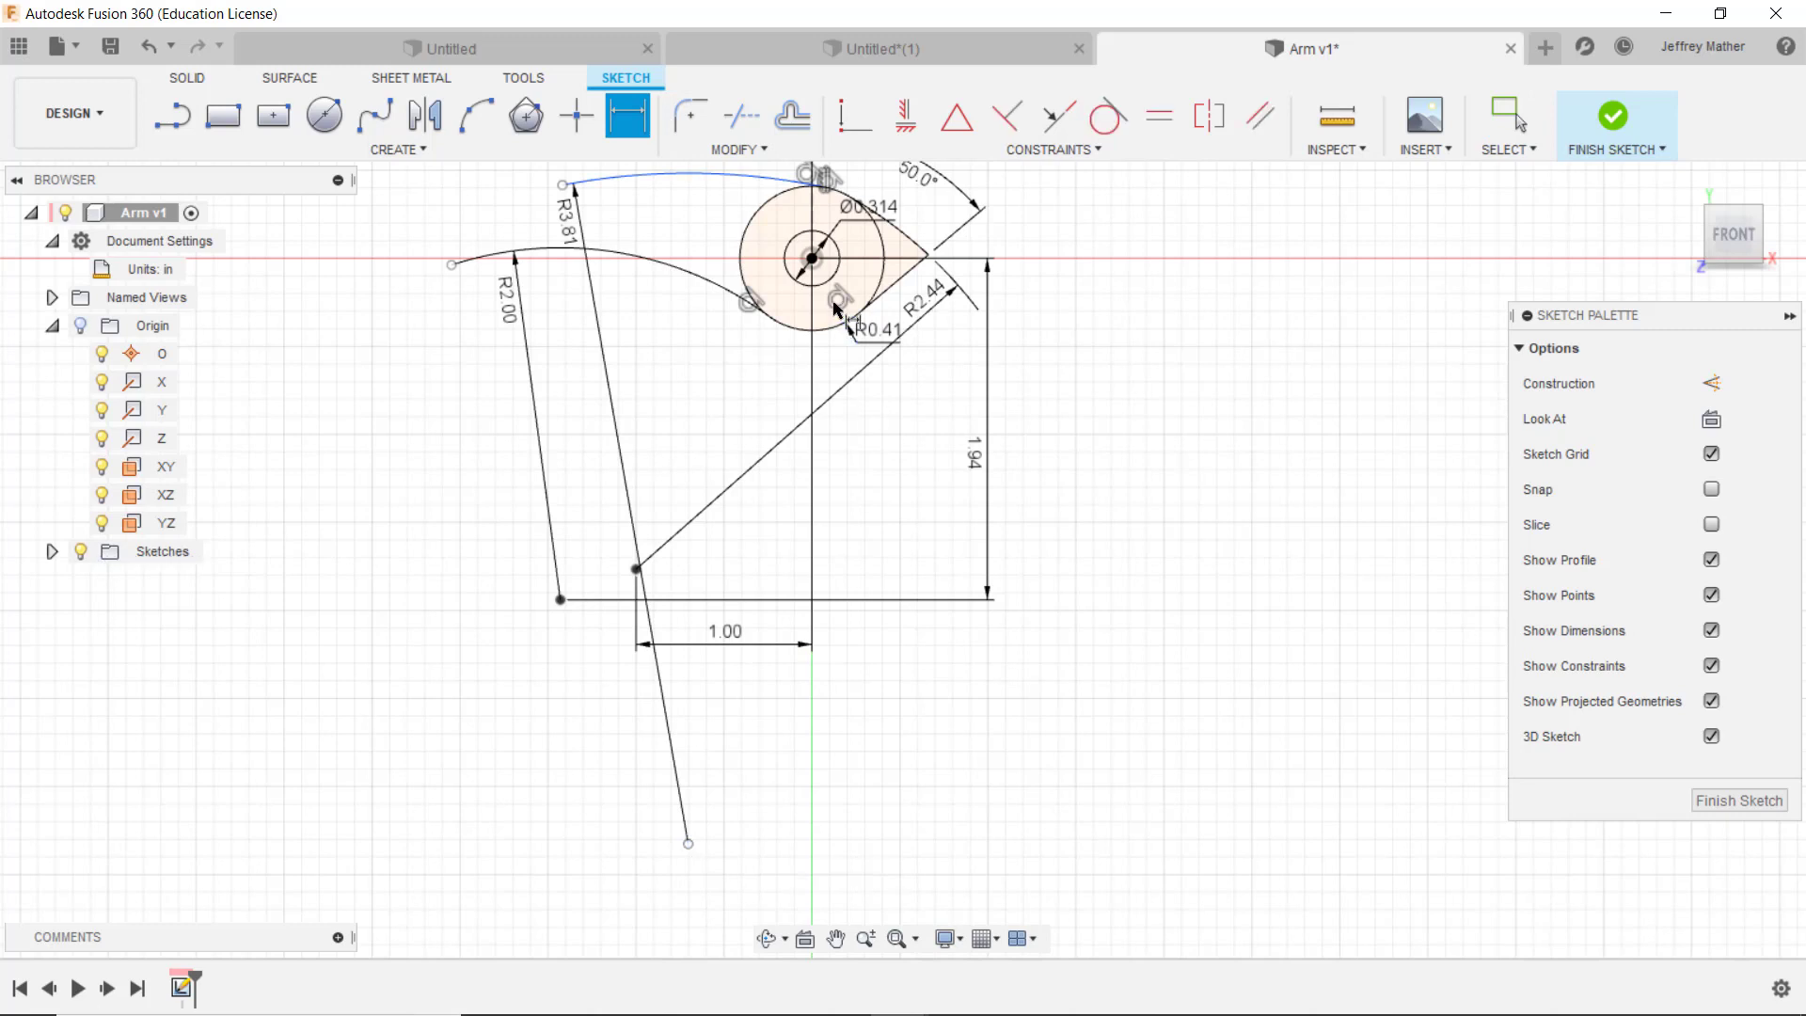
pyautogui.click(813, 260)
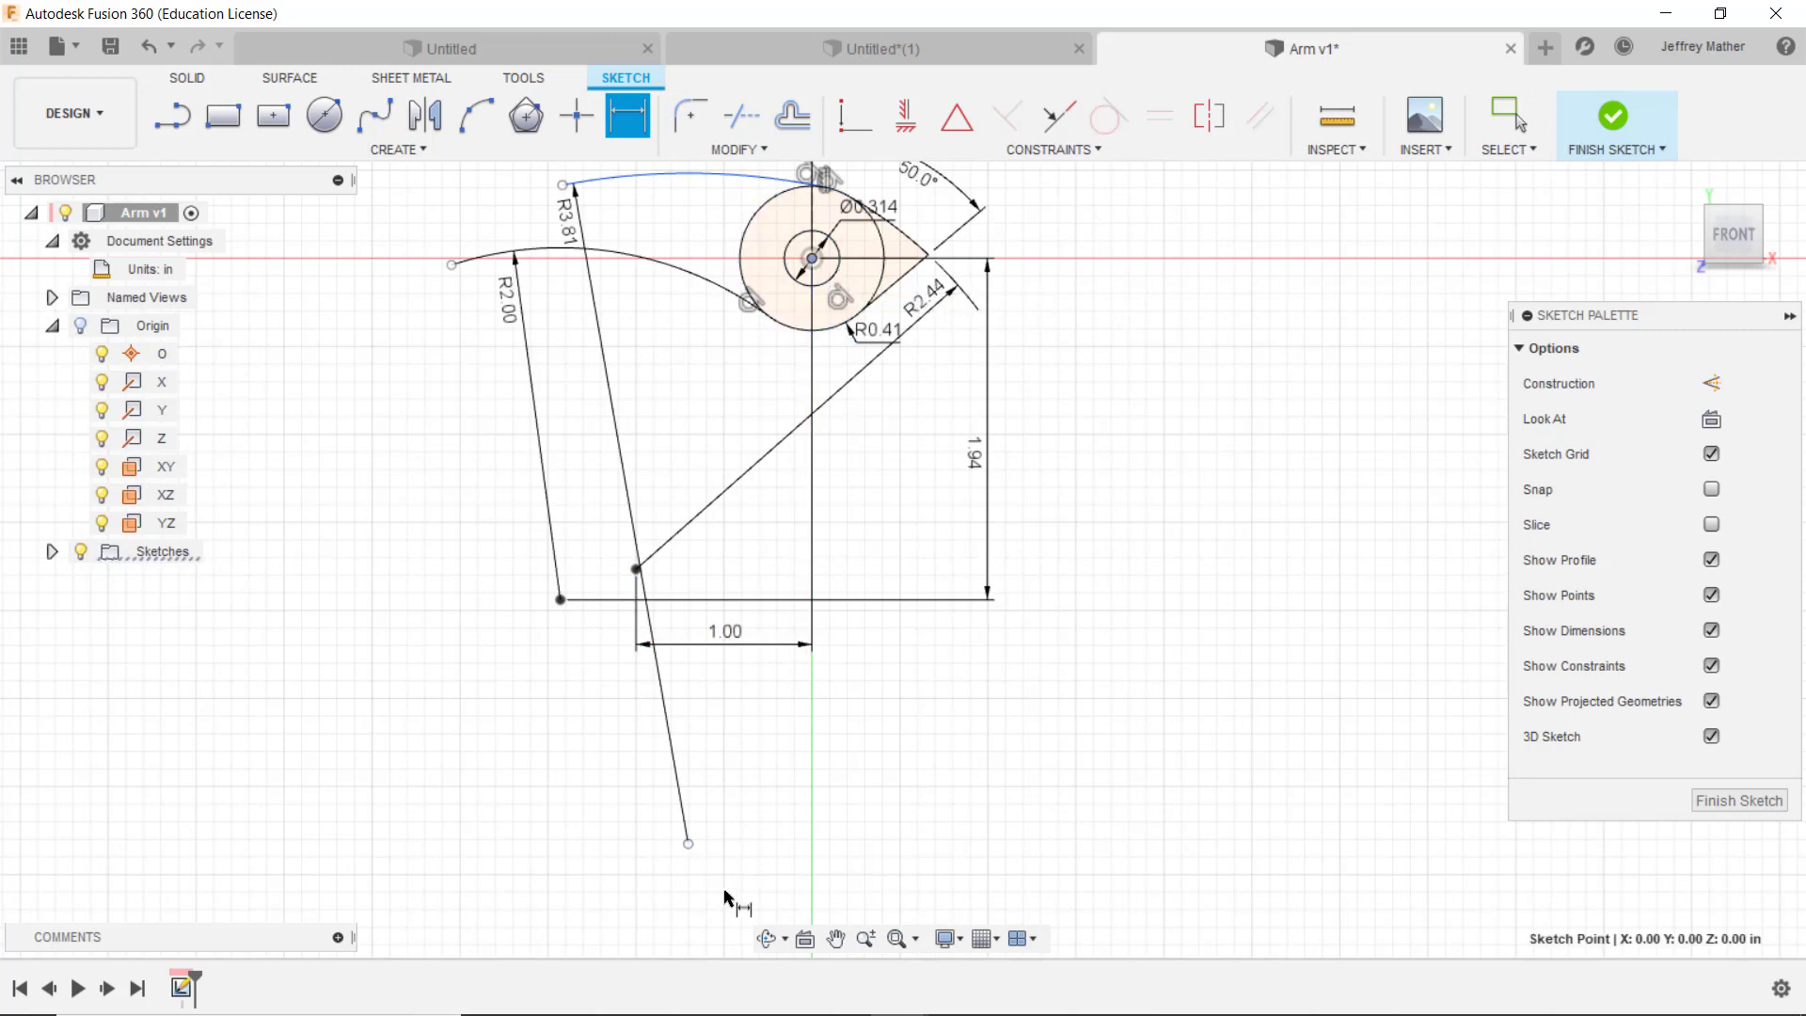
pyautogui.click(688, 844)
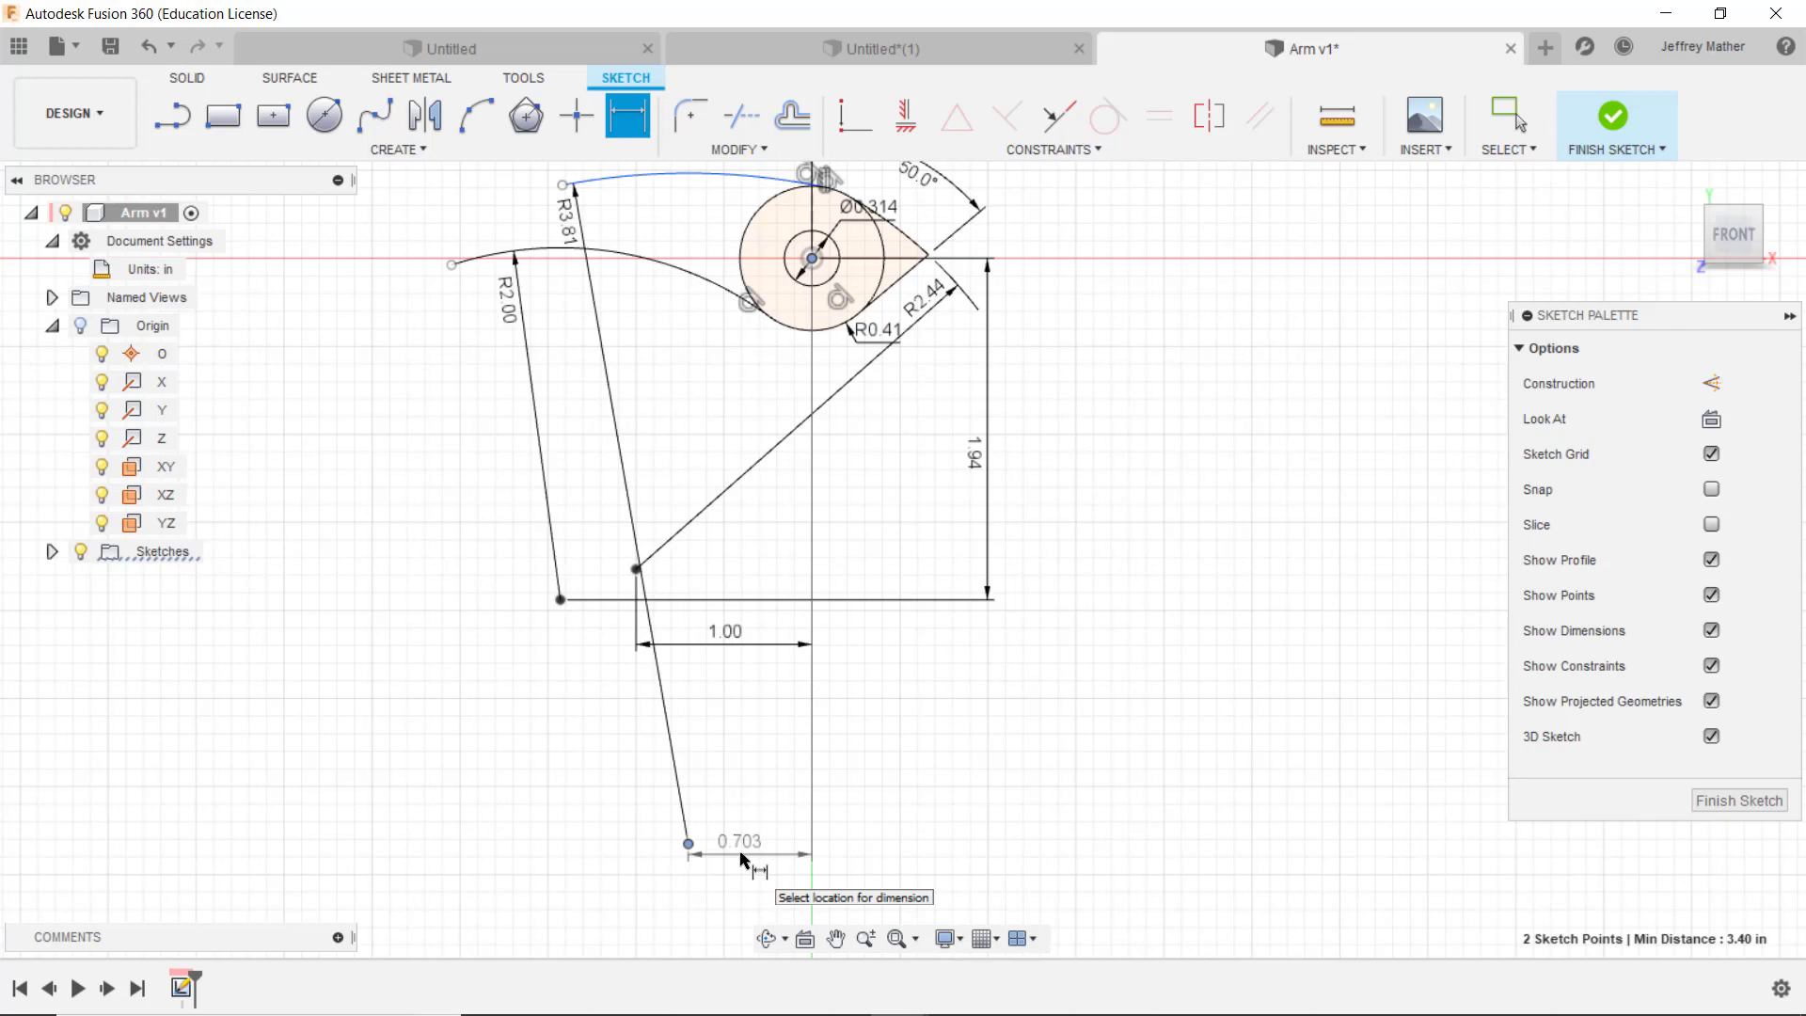
pyautogui.click(741, 856)
pyautogui.write('.62')
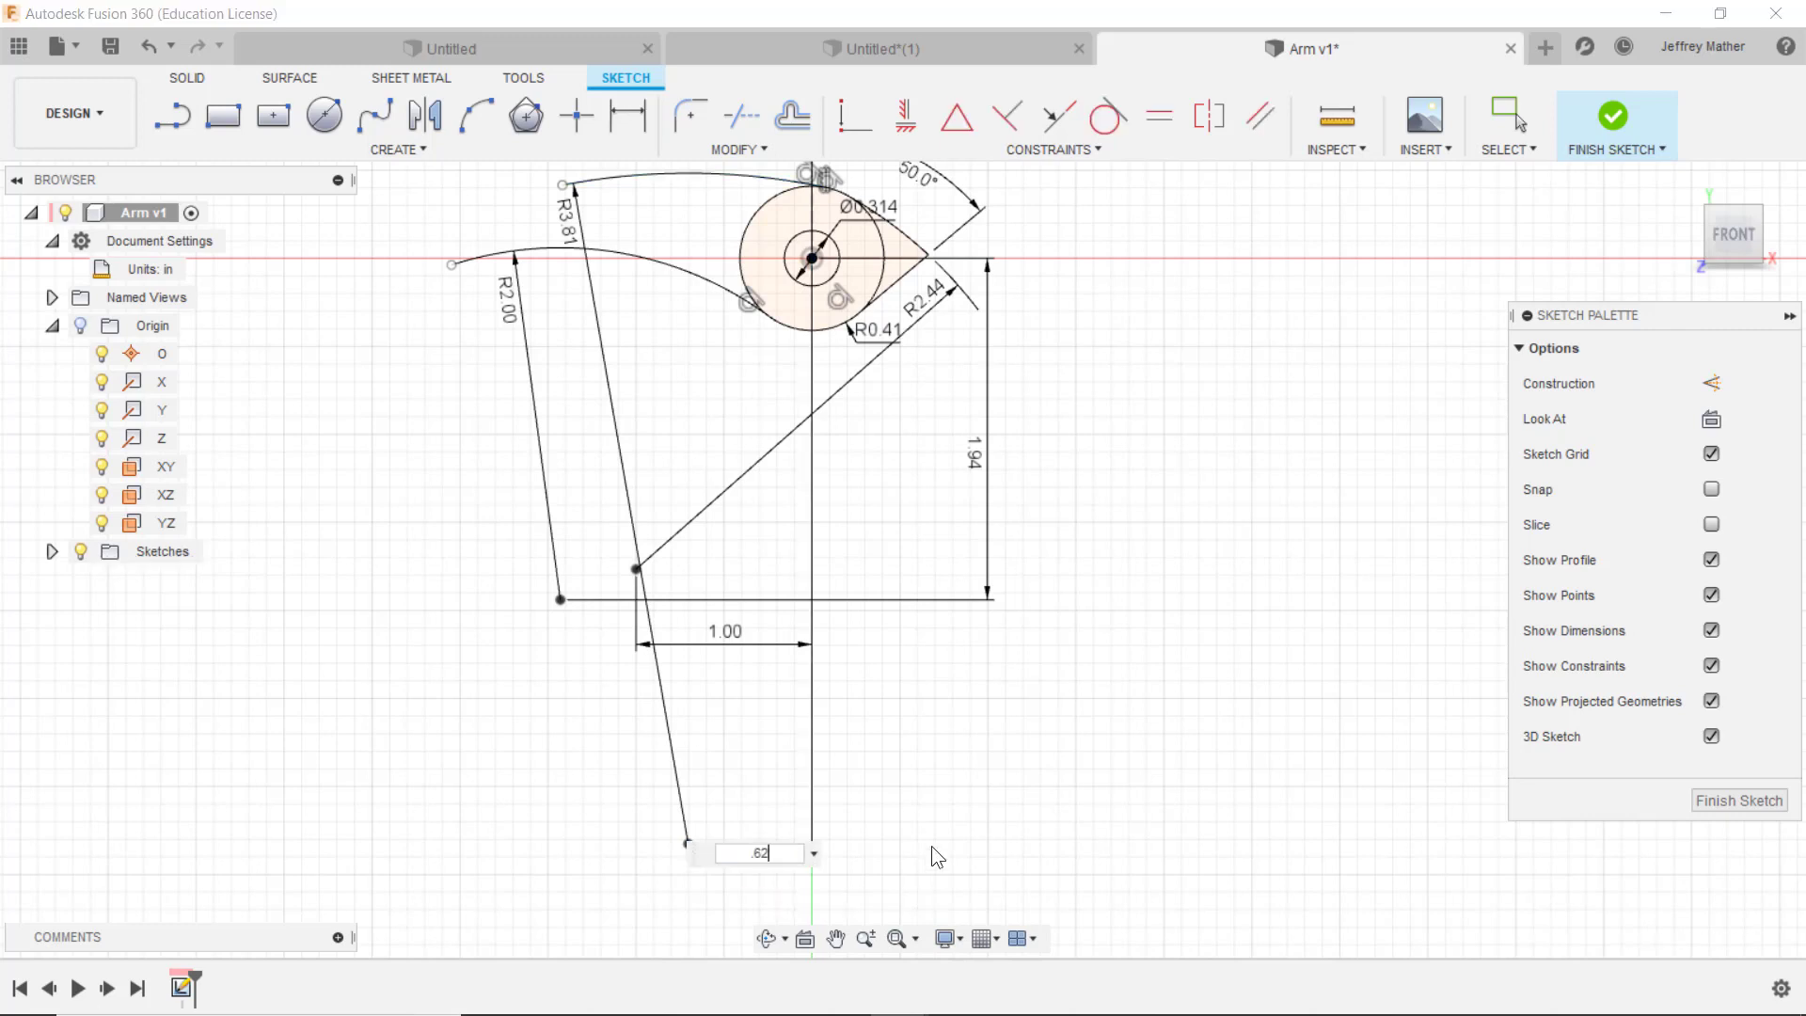
pyautogui.press('Return')
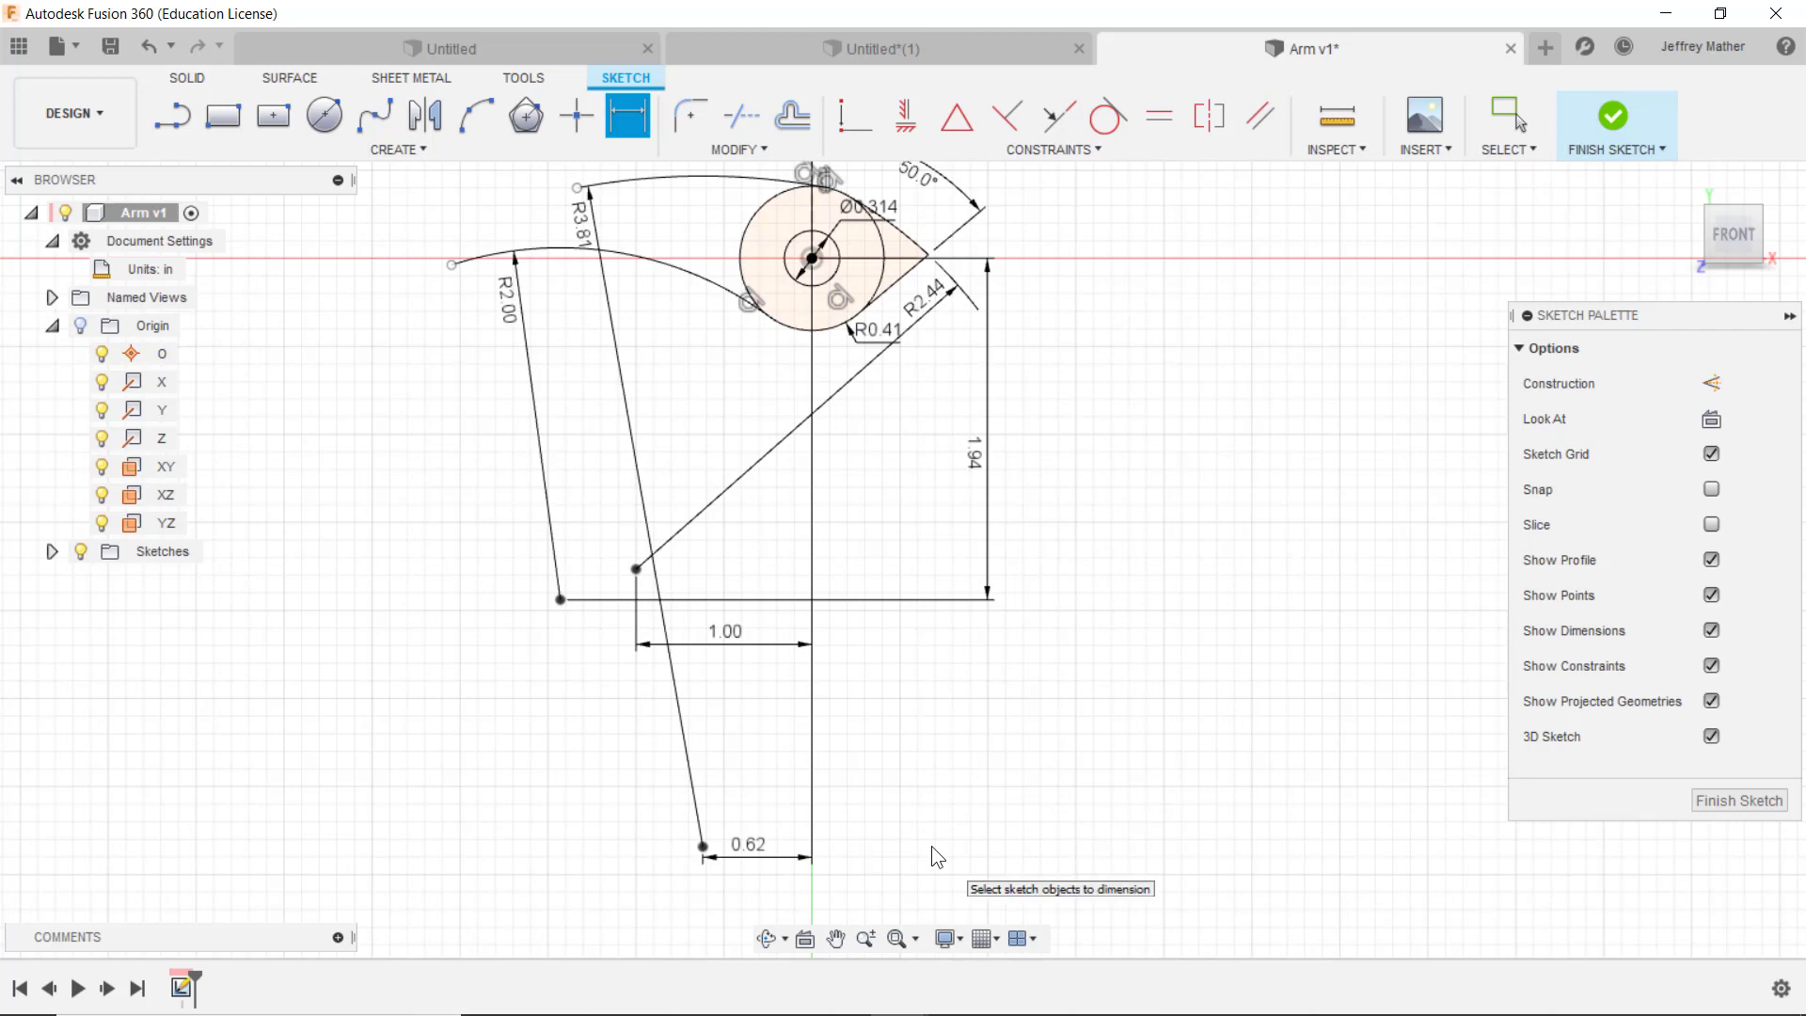
pyautogui.press('Escape')
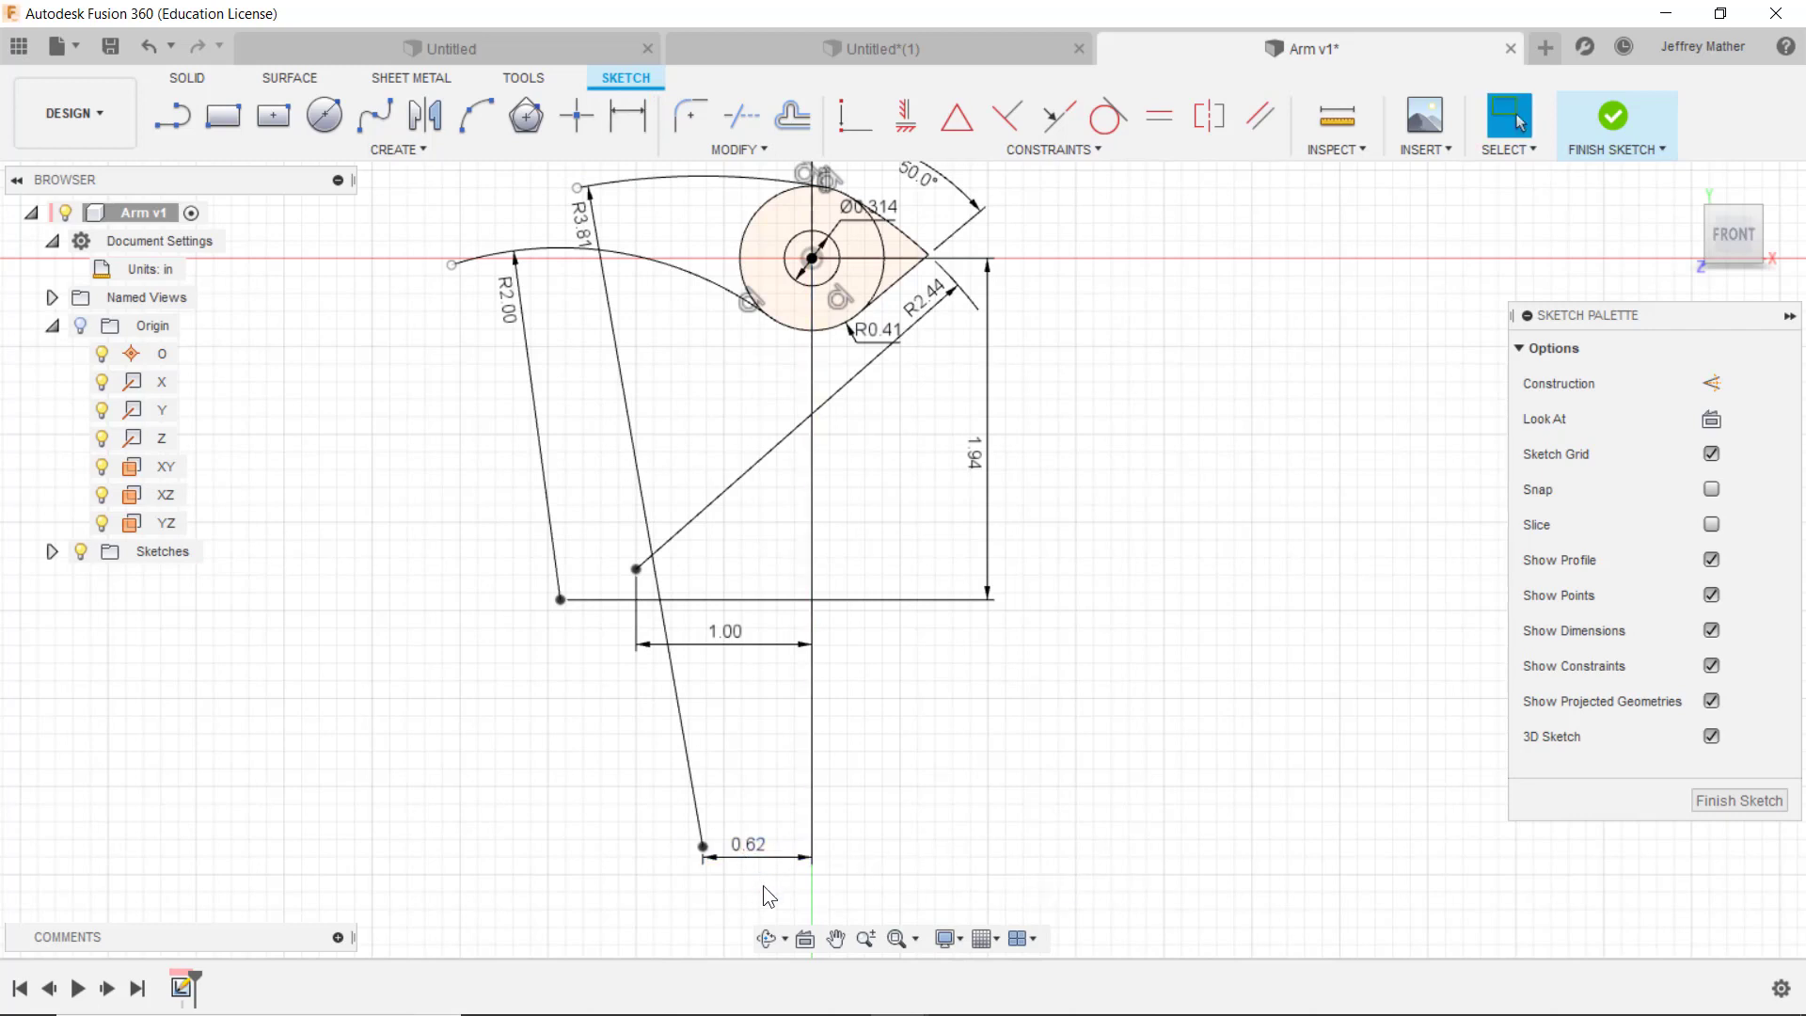
pyautogui.moveTo(758, 859); pyautogui.dragTo(718, 420)
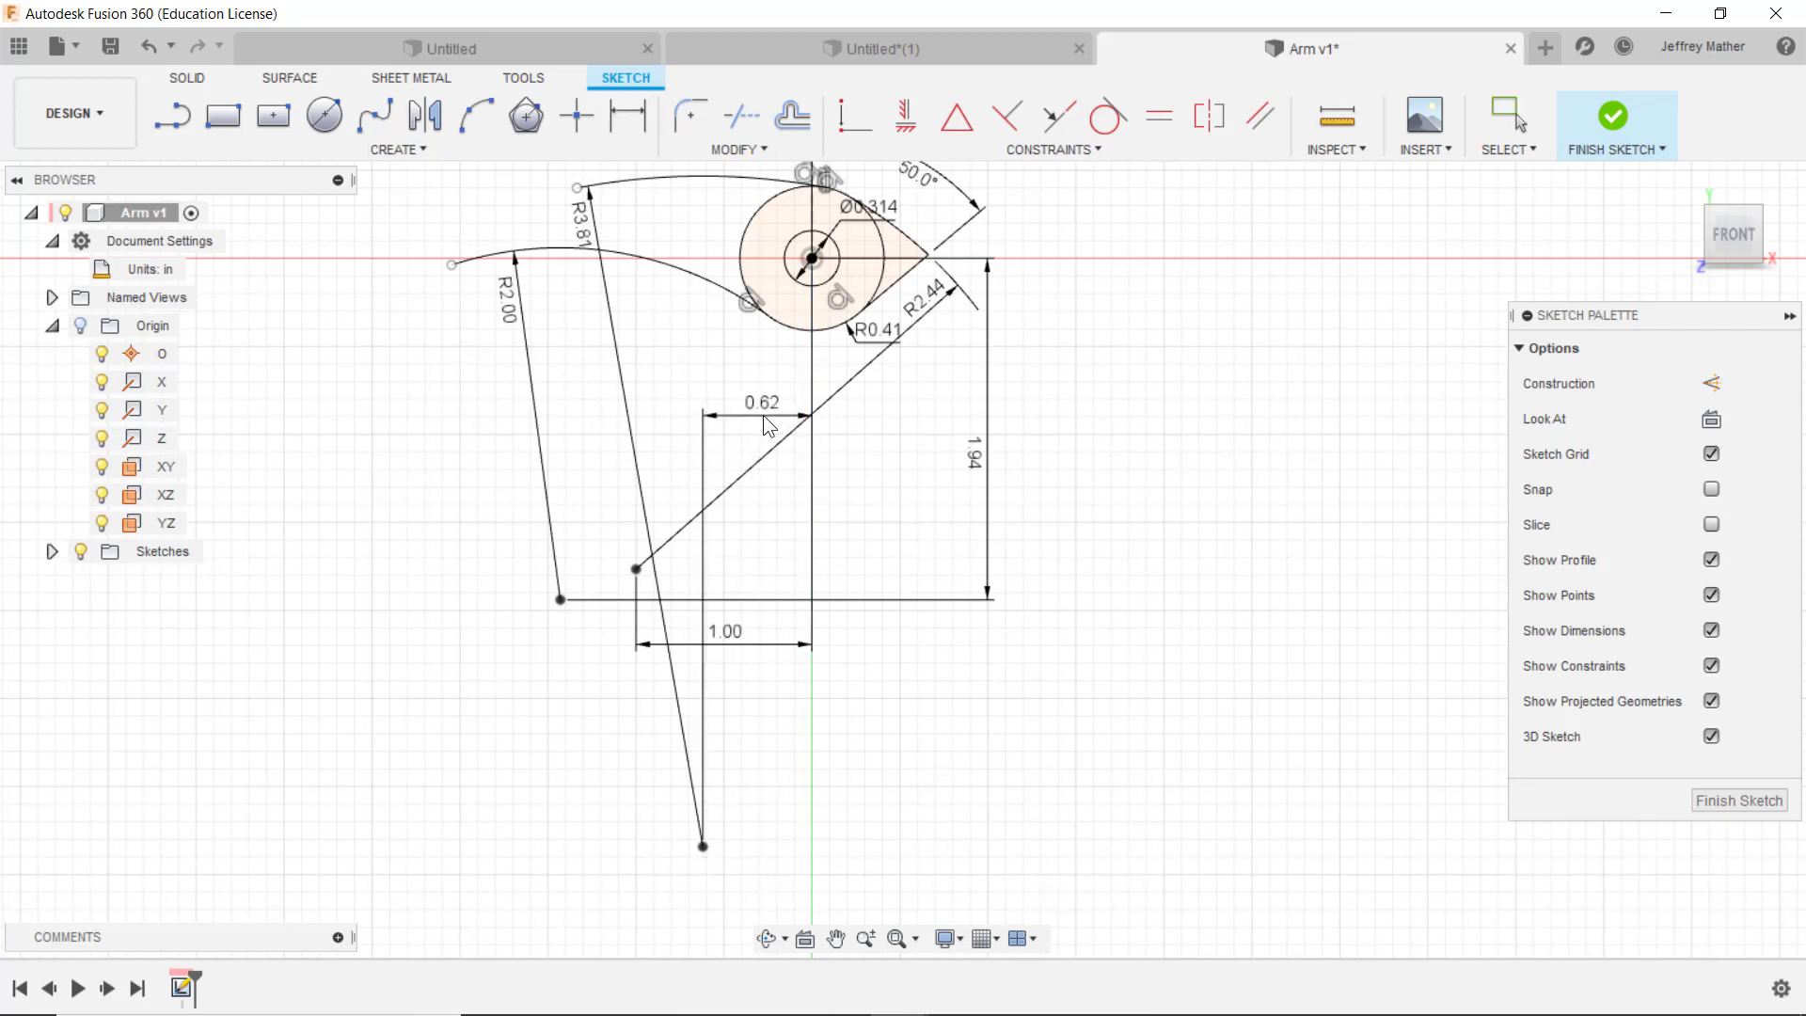
# Step: Extend the 3.81 in radius arc's free end leftward to just above the free end of the lower 2.00 in radius arc
pyautogui.scroll(-1, 867, 590)
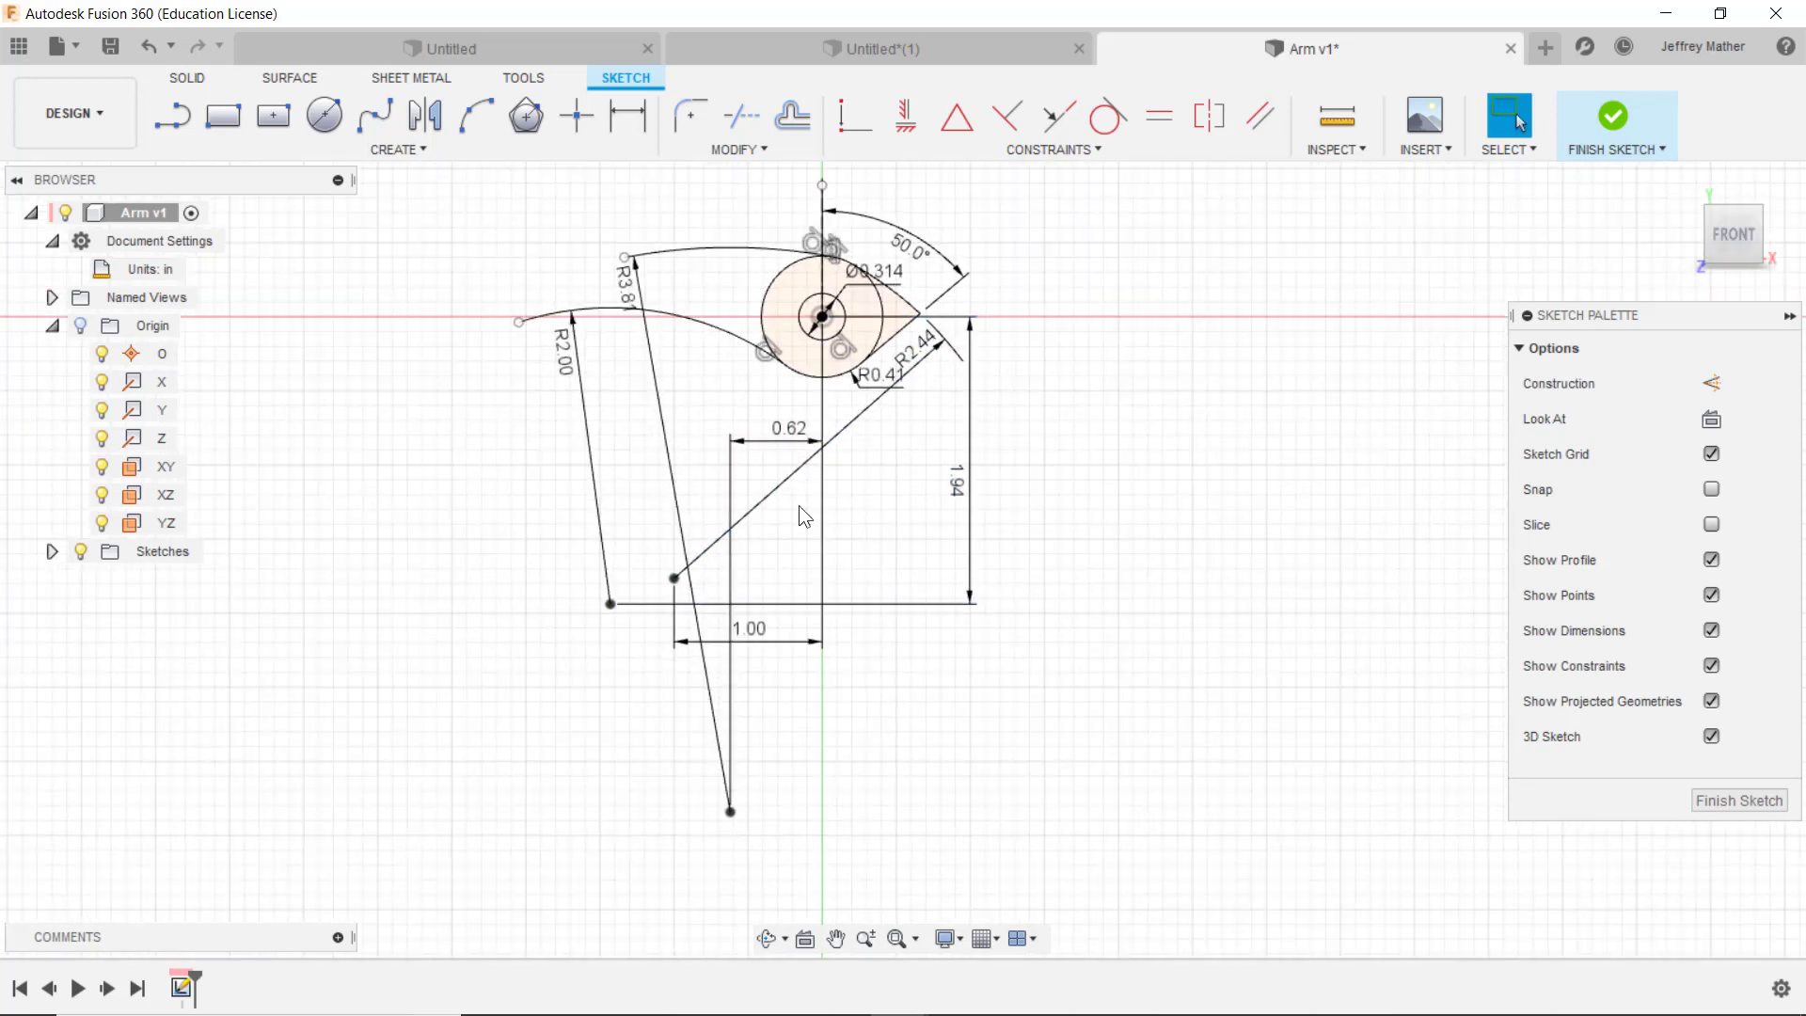
pyautogui.scroll(3, 624, 267)
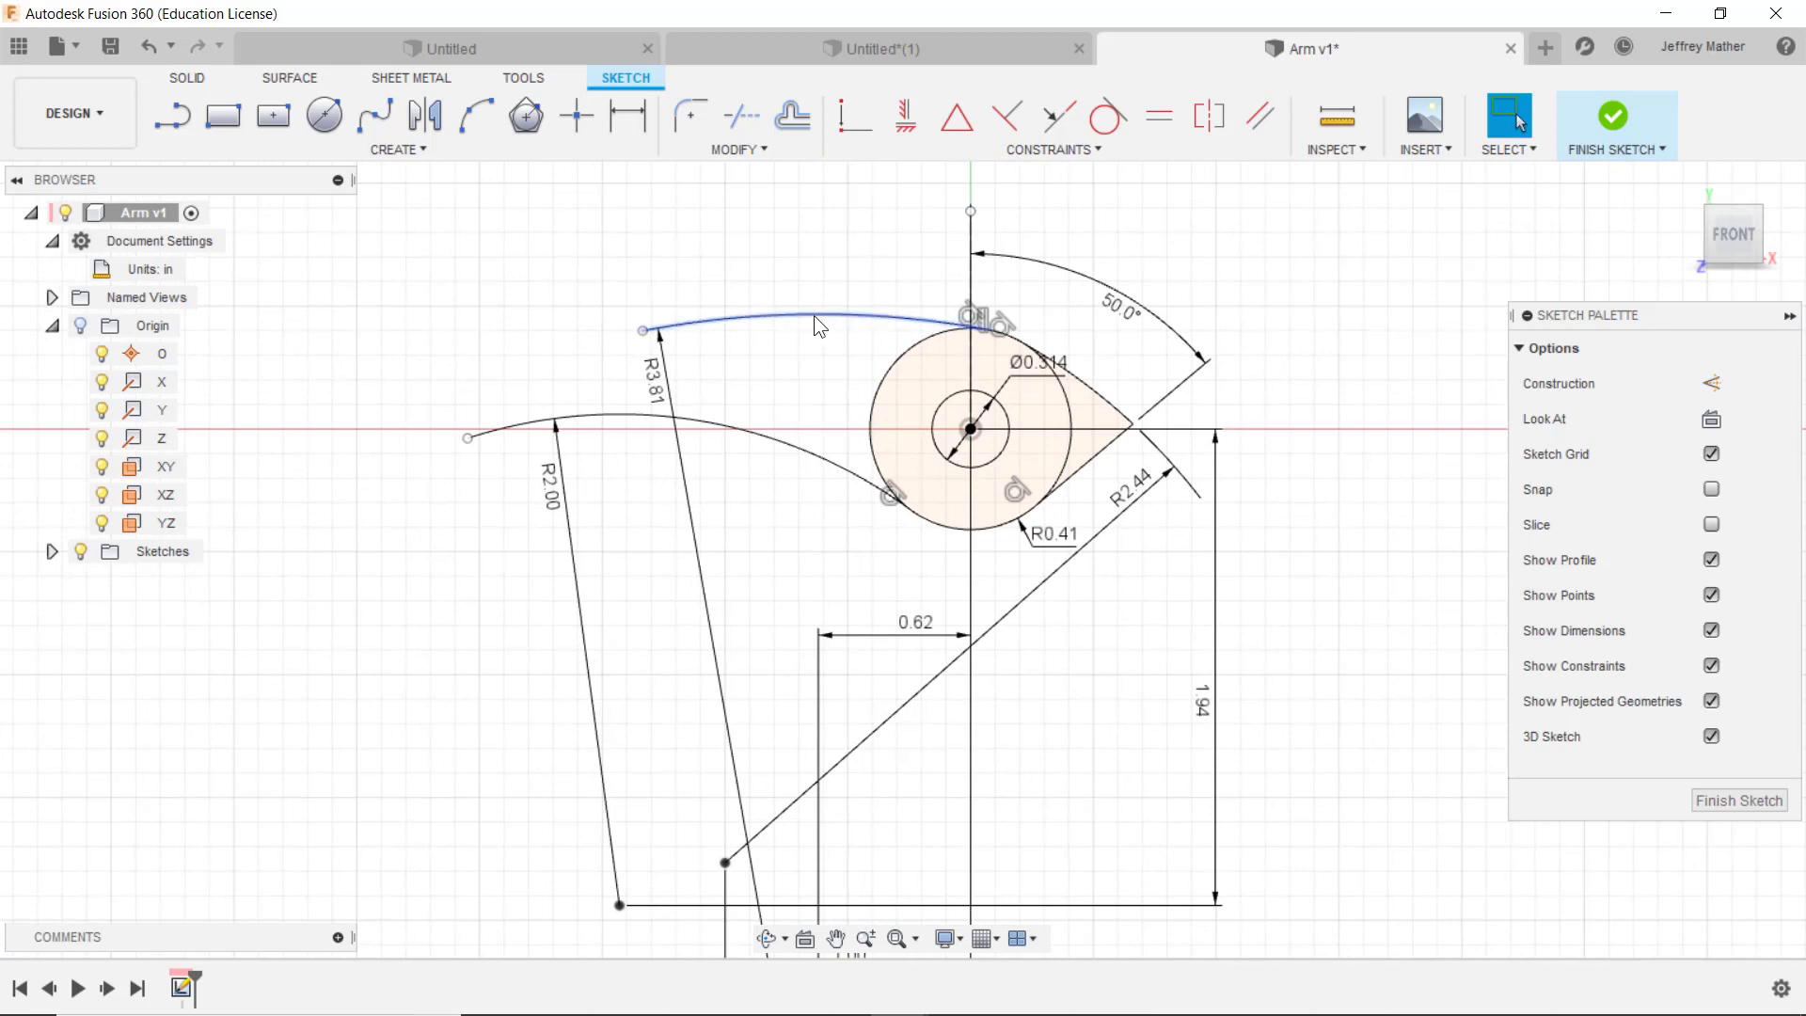
pyautogui.moveTo(640, 336)
pyautogui.mouseDown()
pyautogui.moveTo(526, 359)
pyautogui.moveTo(459, 401)
pyautogui.mouseUp()
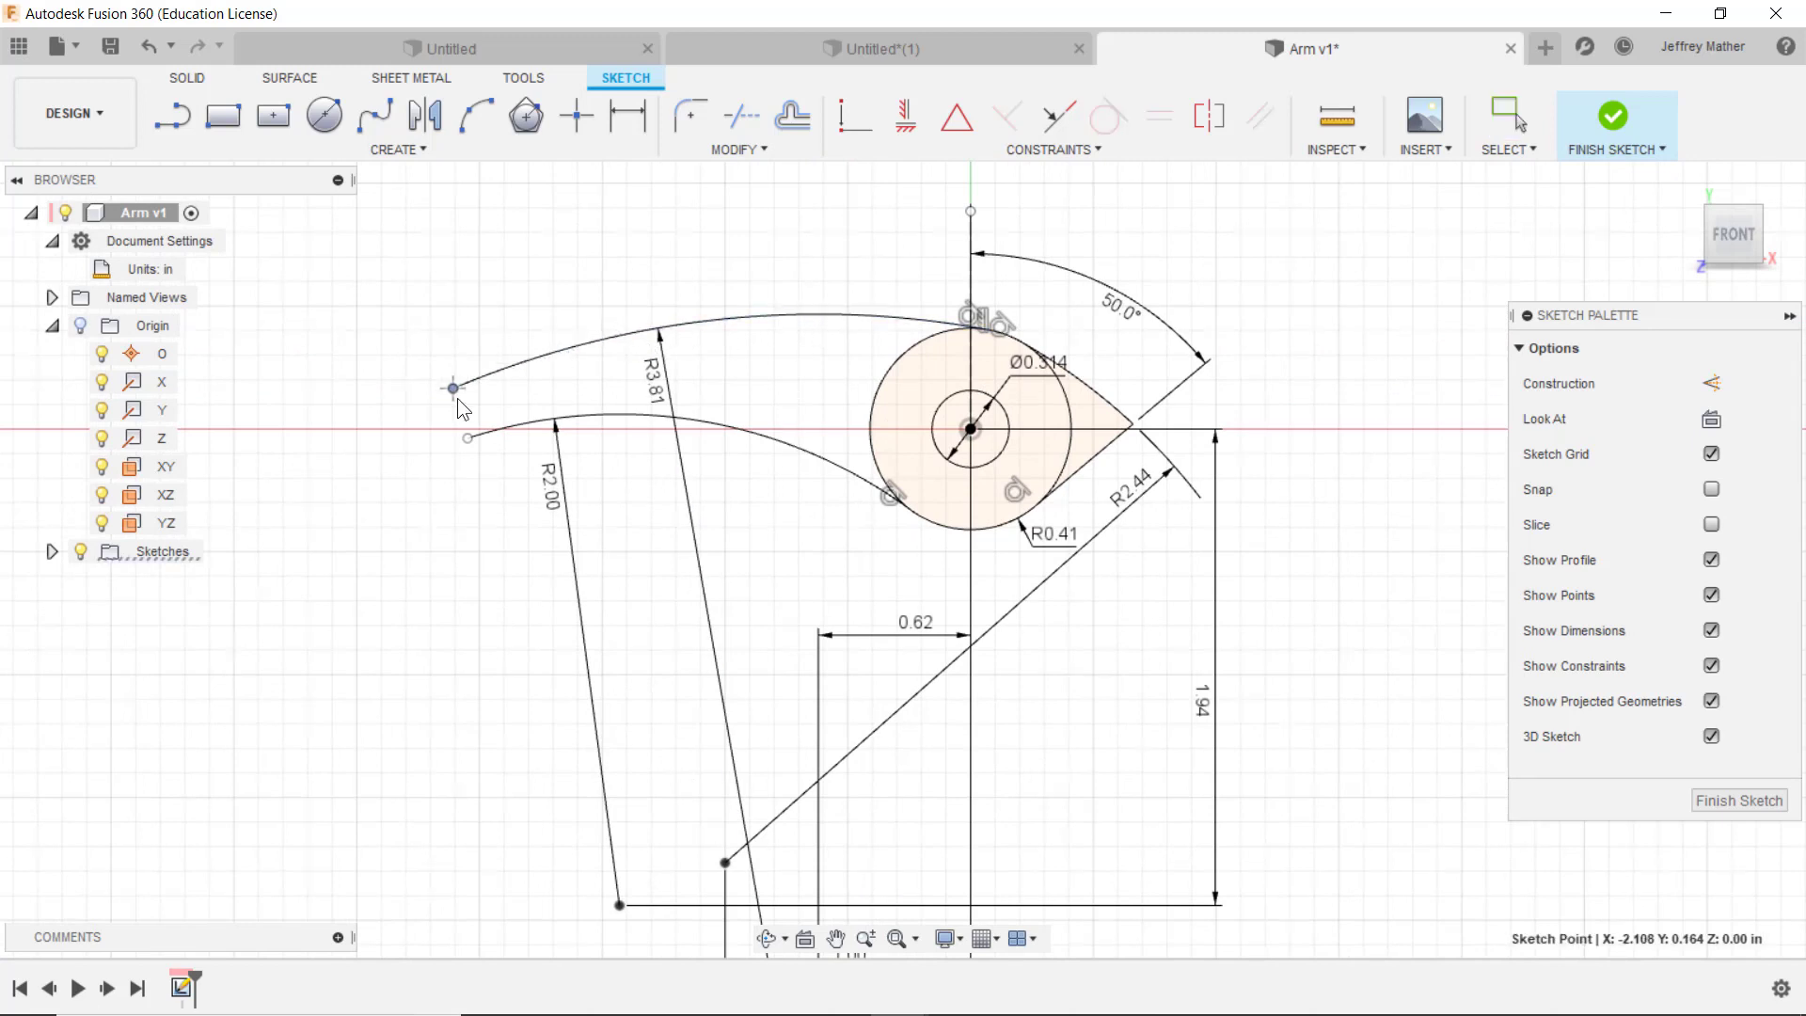
pyautogui.press('Escape')
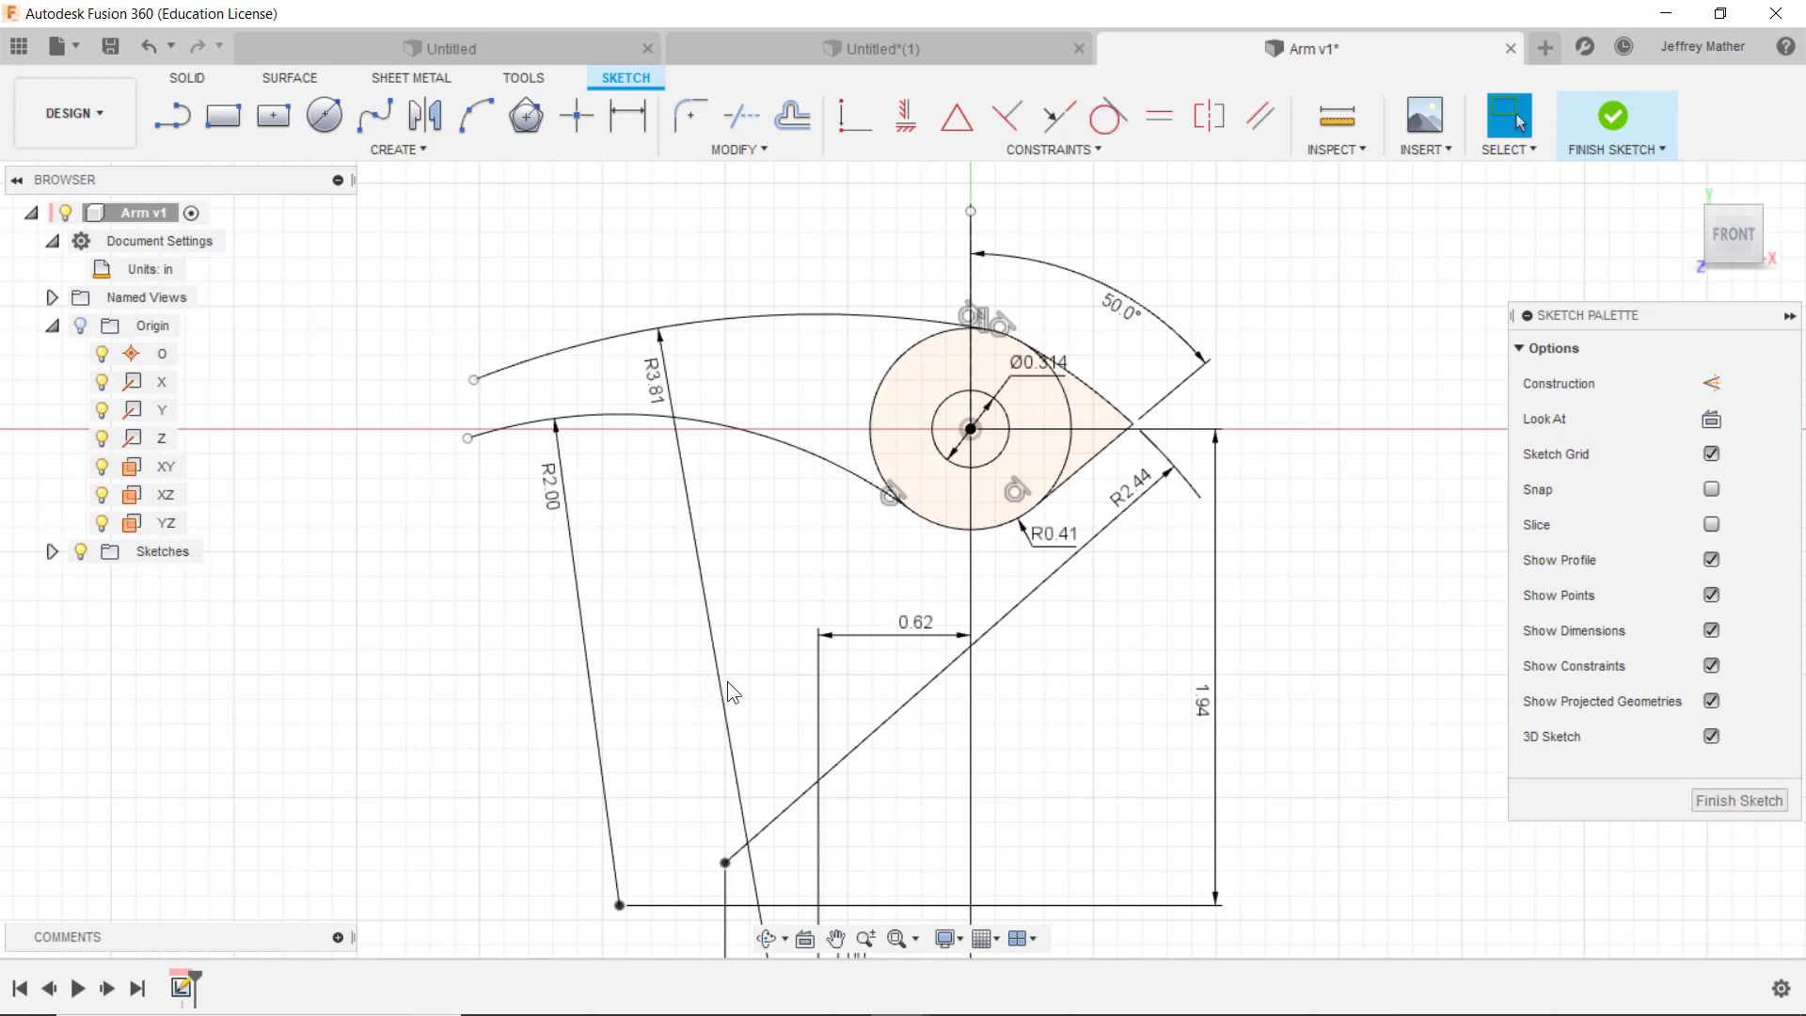
# Step: Try trimming away the interior portions of the 0.41 in radius circle, and undo the trims
pyautogui.scroll(3, 934, 389)
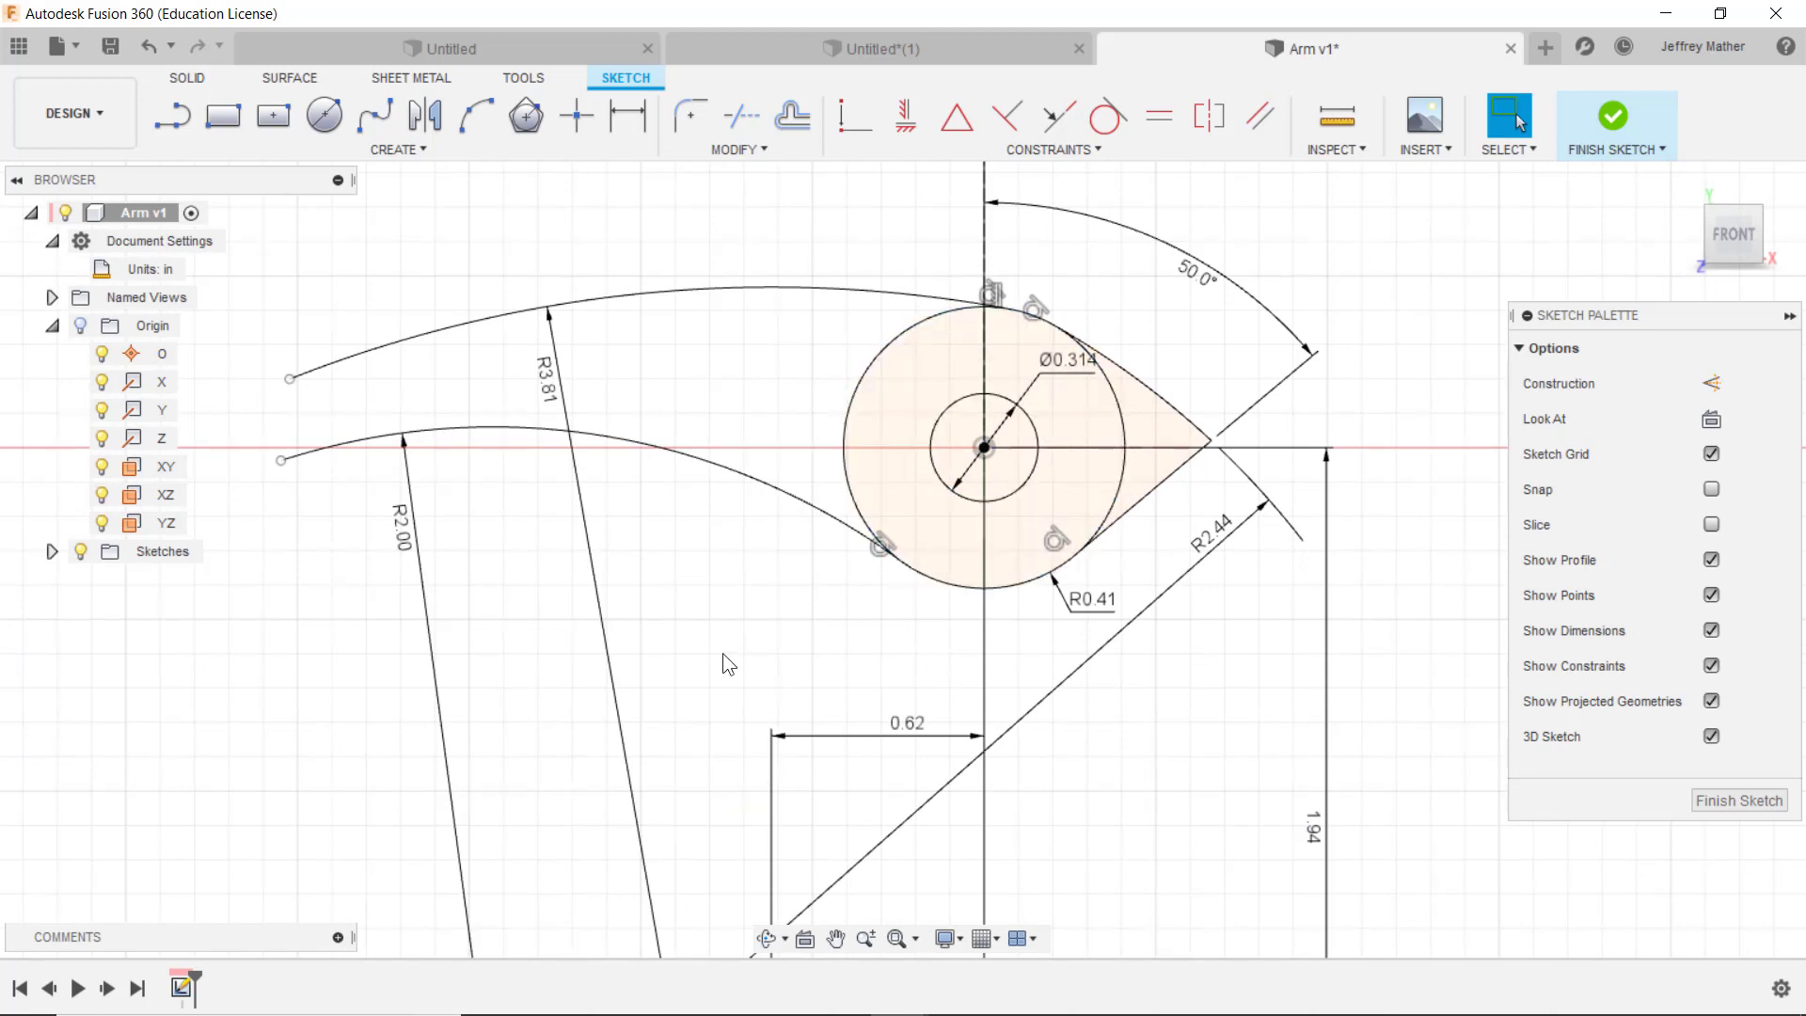
pyautogui.click(736, 122)
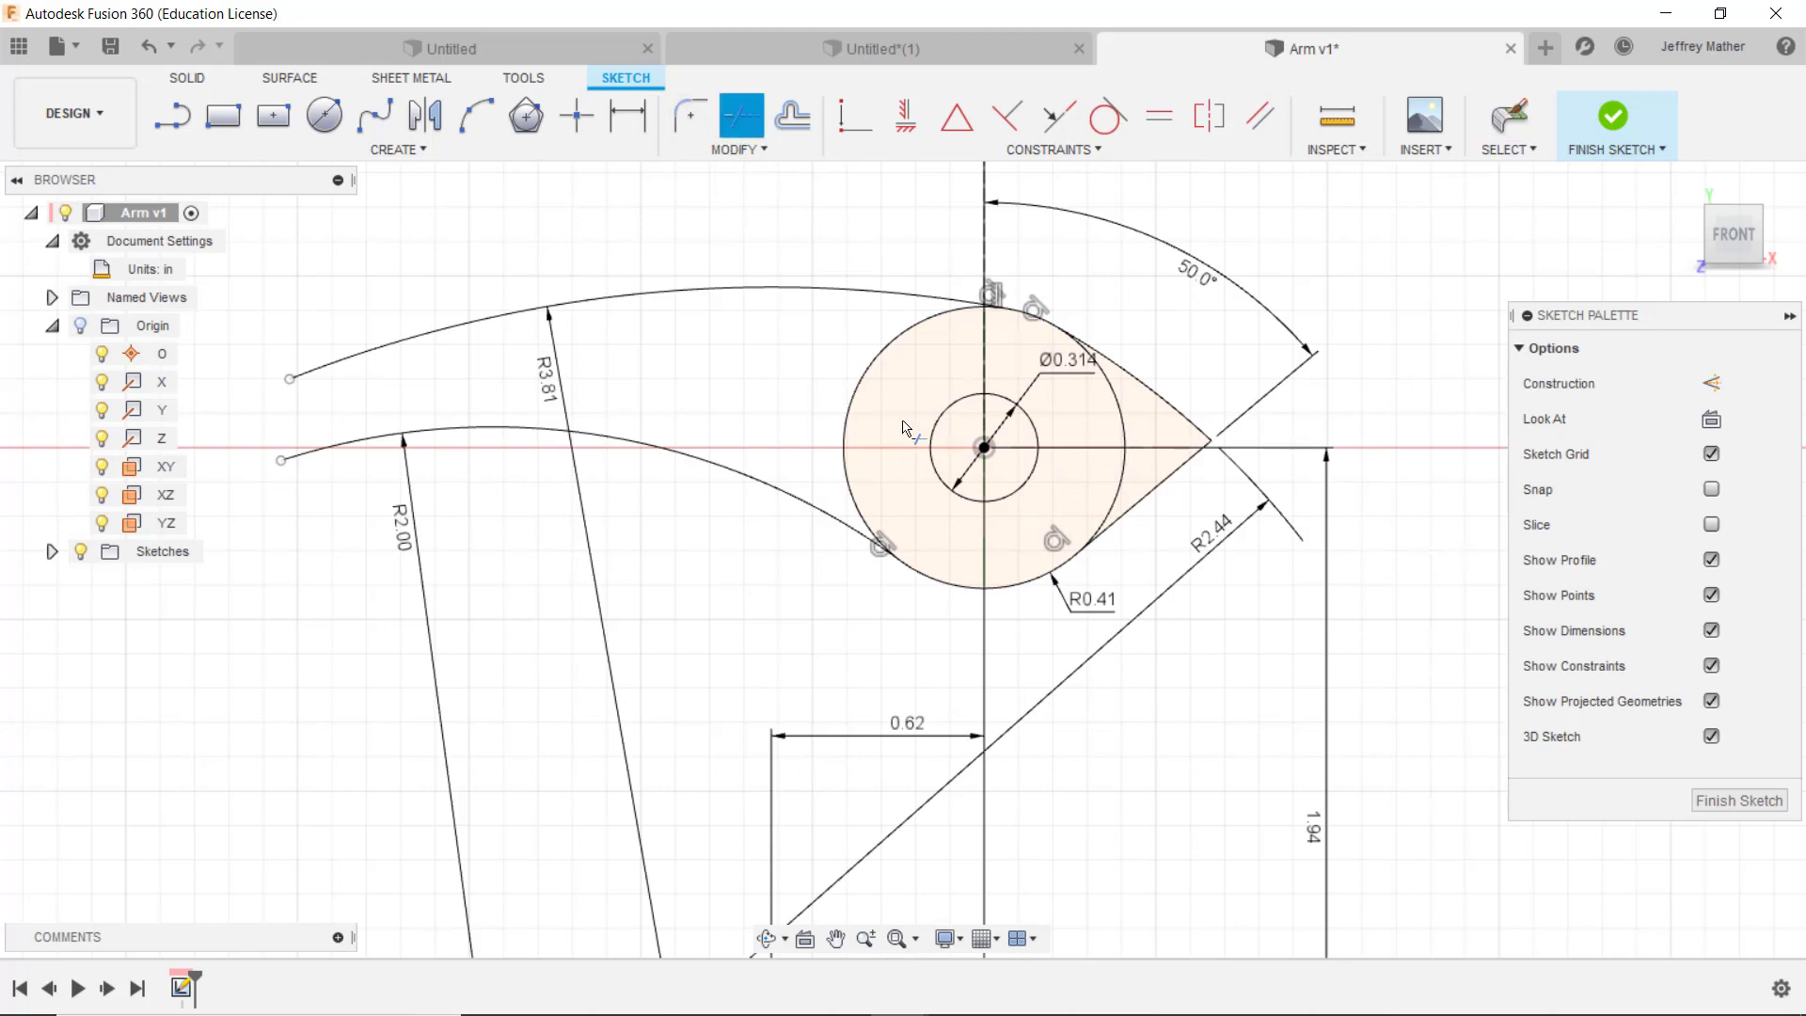
pyautogui.click(862, 378)
pyautogui.click(1124, 454)
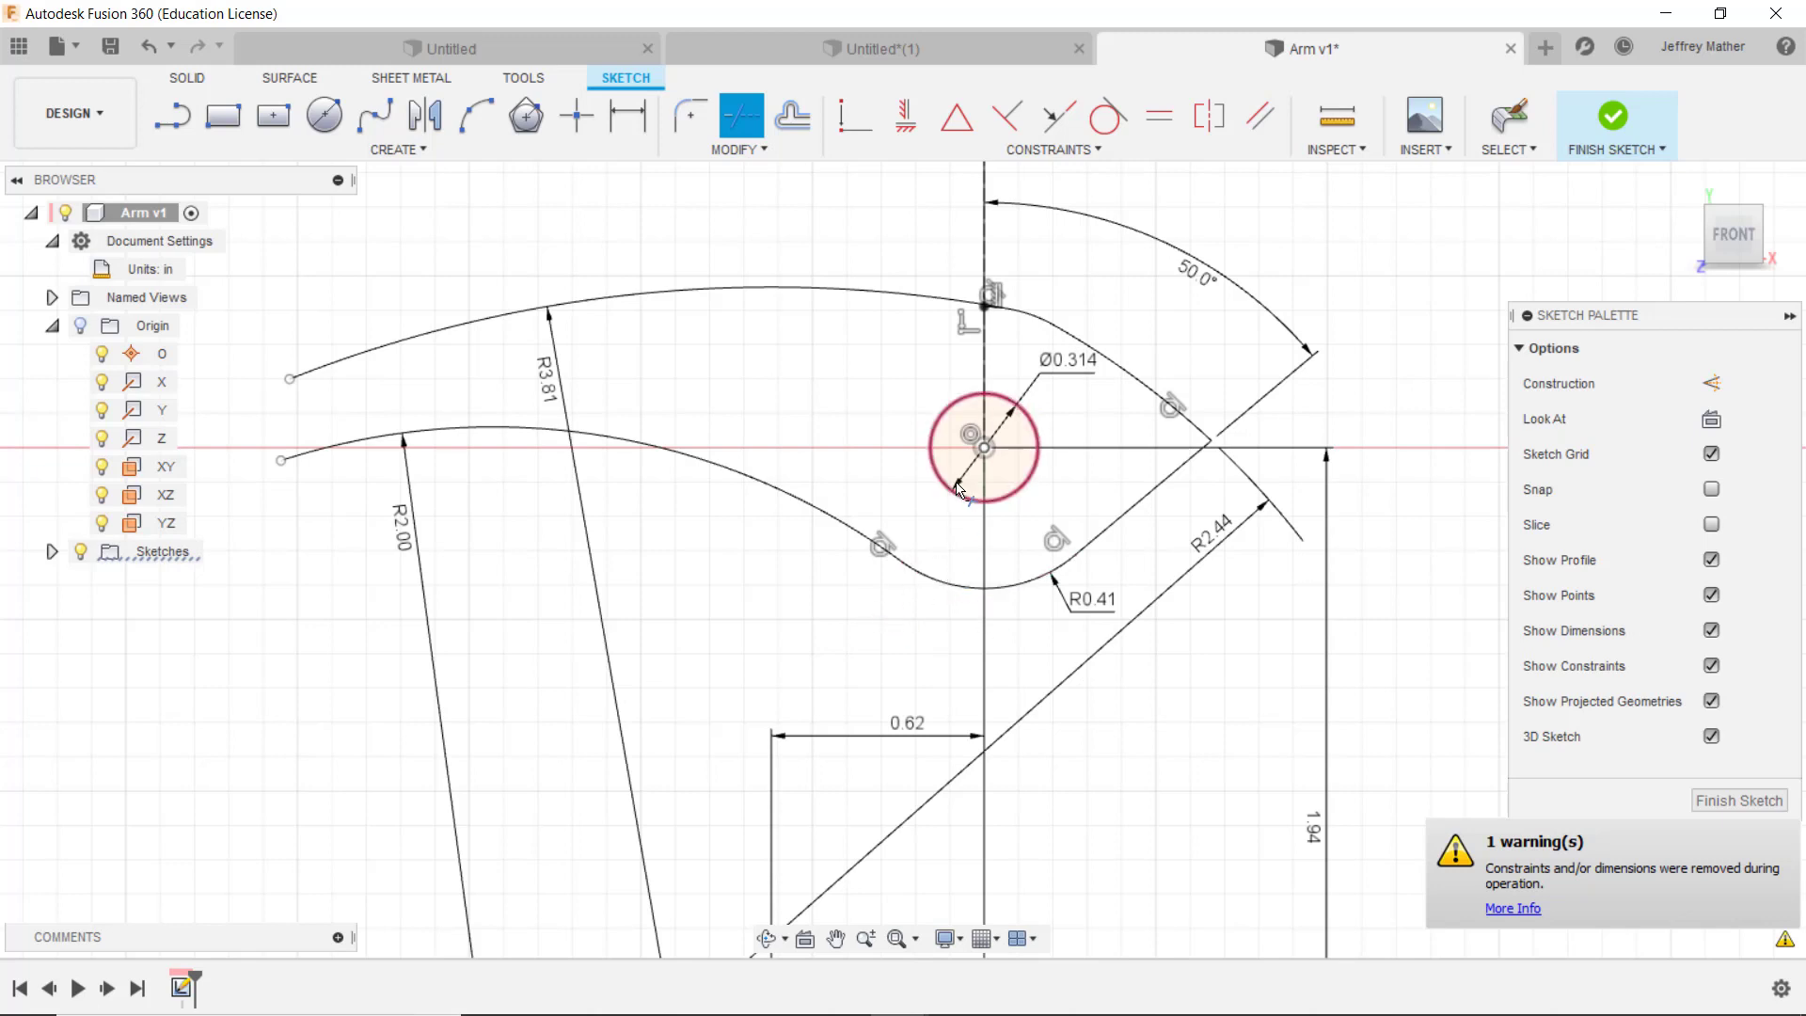
pyautogui.click(1032, 323)
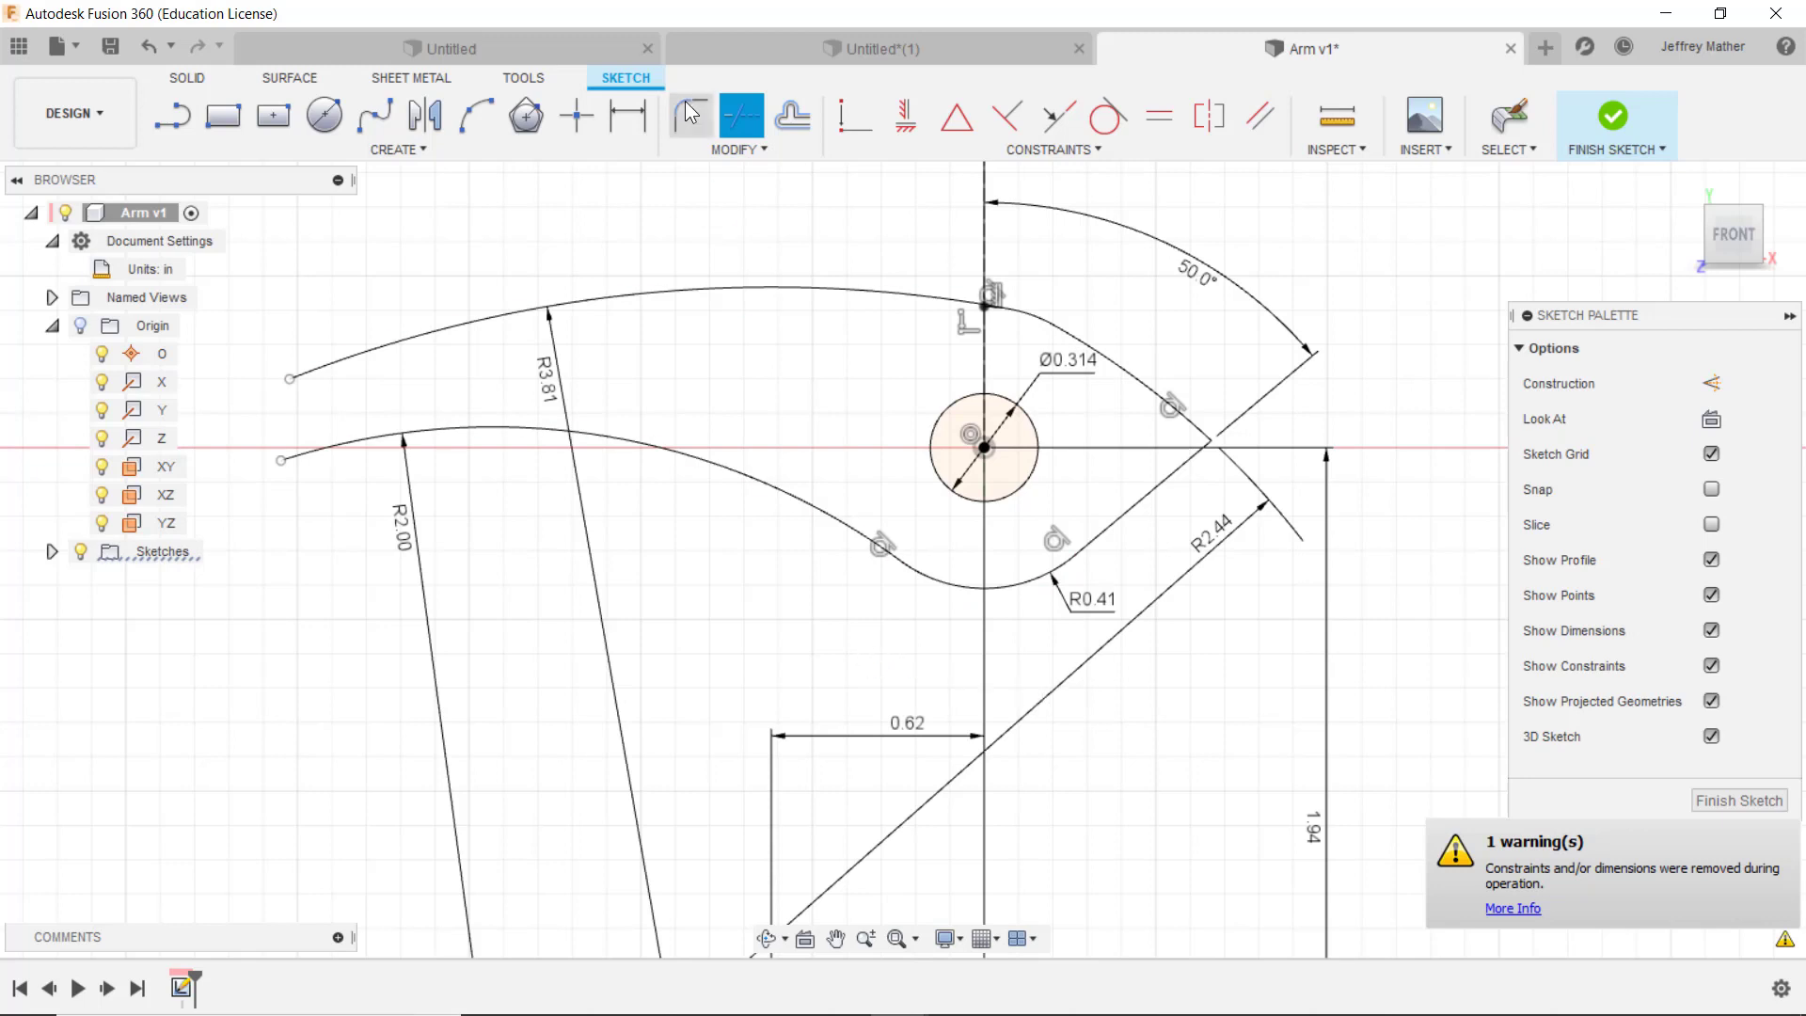
pyautogui.click(148, 47)
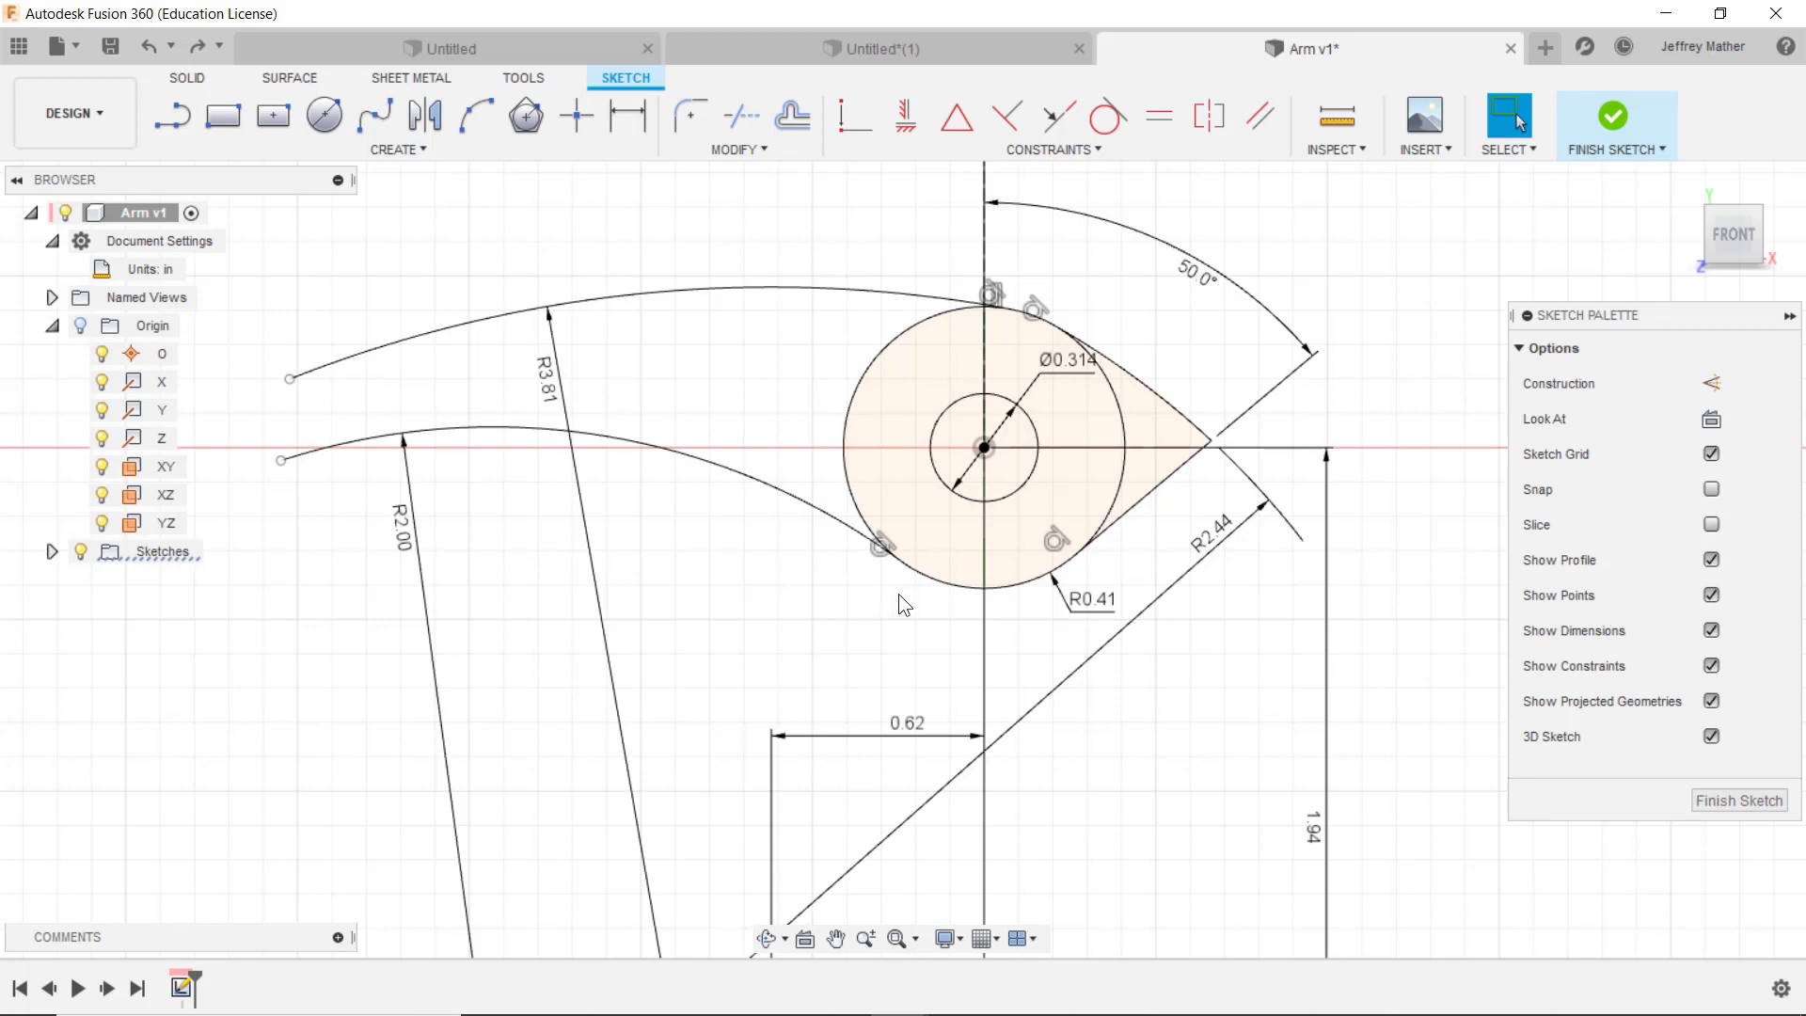
pyautogui.click(1001, 499)
# Step: Draw an outward-bulging three-point arc of about 0.57 in radius joining the free ends of the upper and lower long arcs
pyautogui.scroll(-3, 1128, 583)
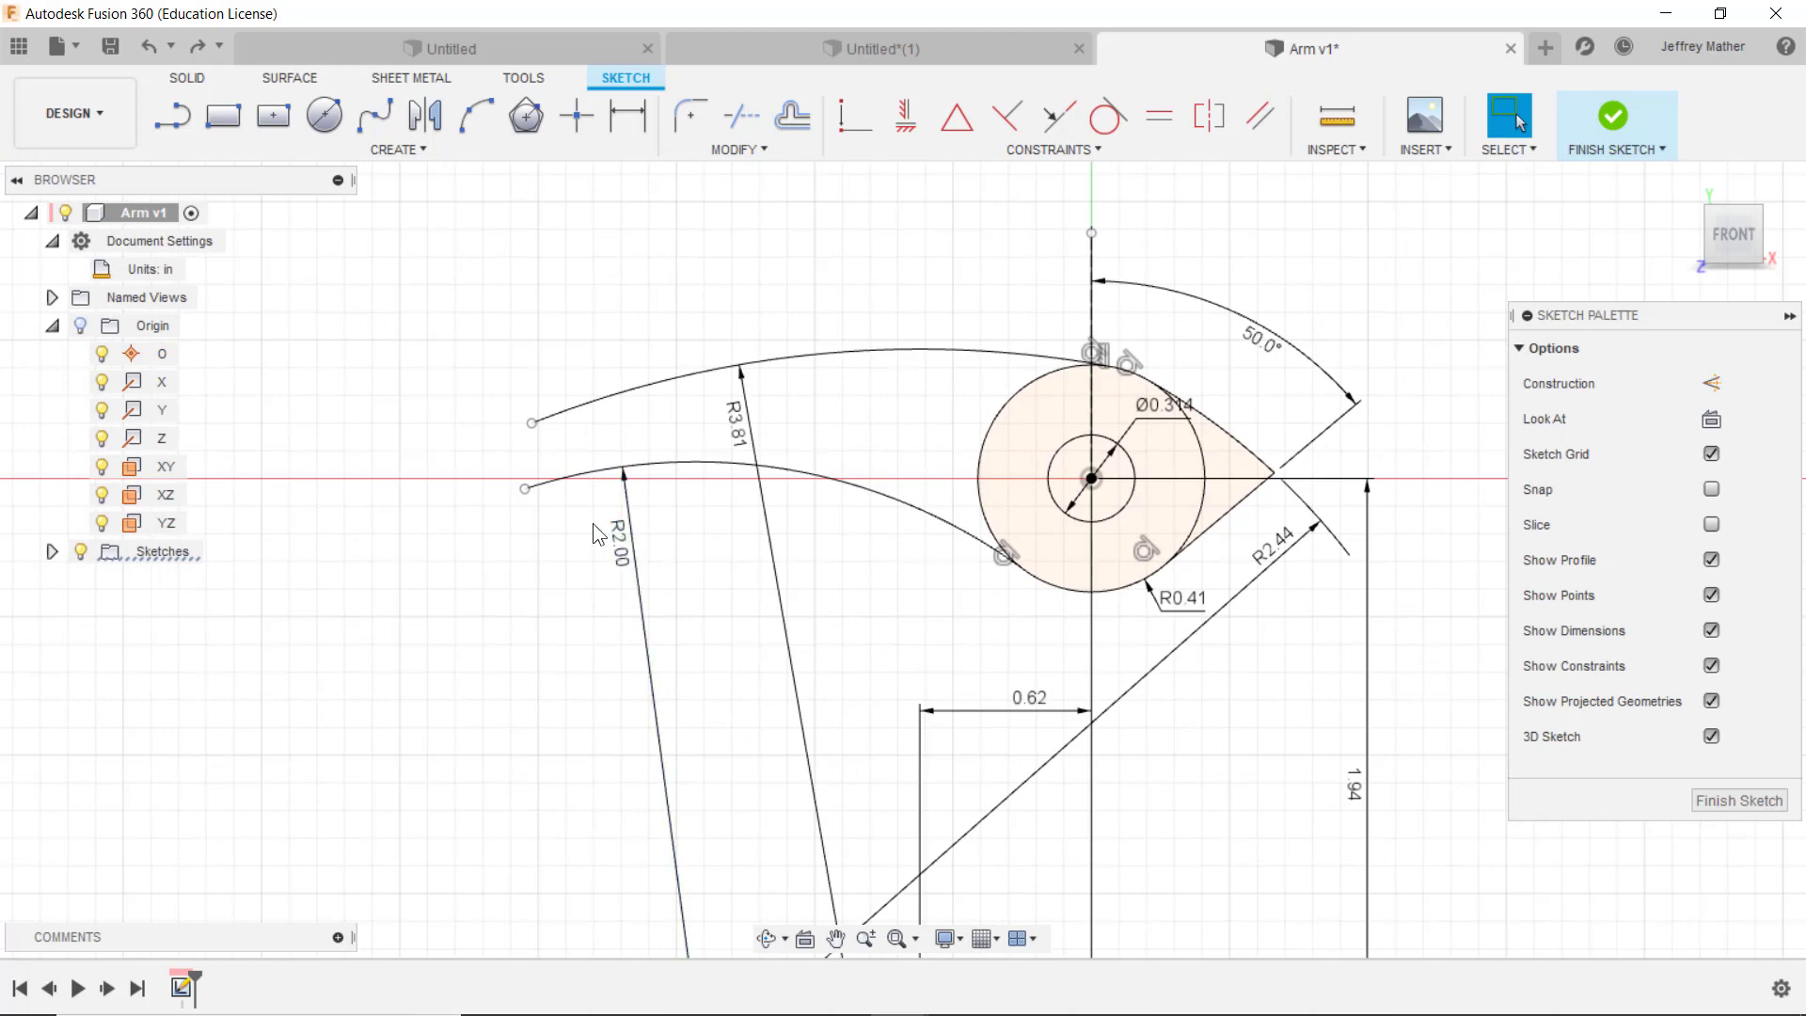
pyautogui.scroll(1, 593, 523)
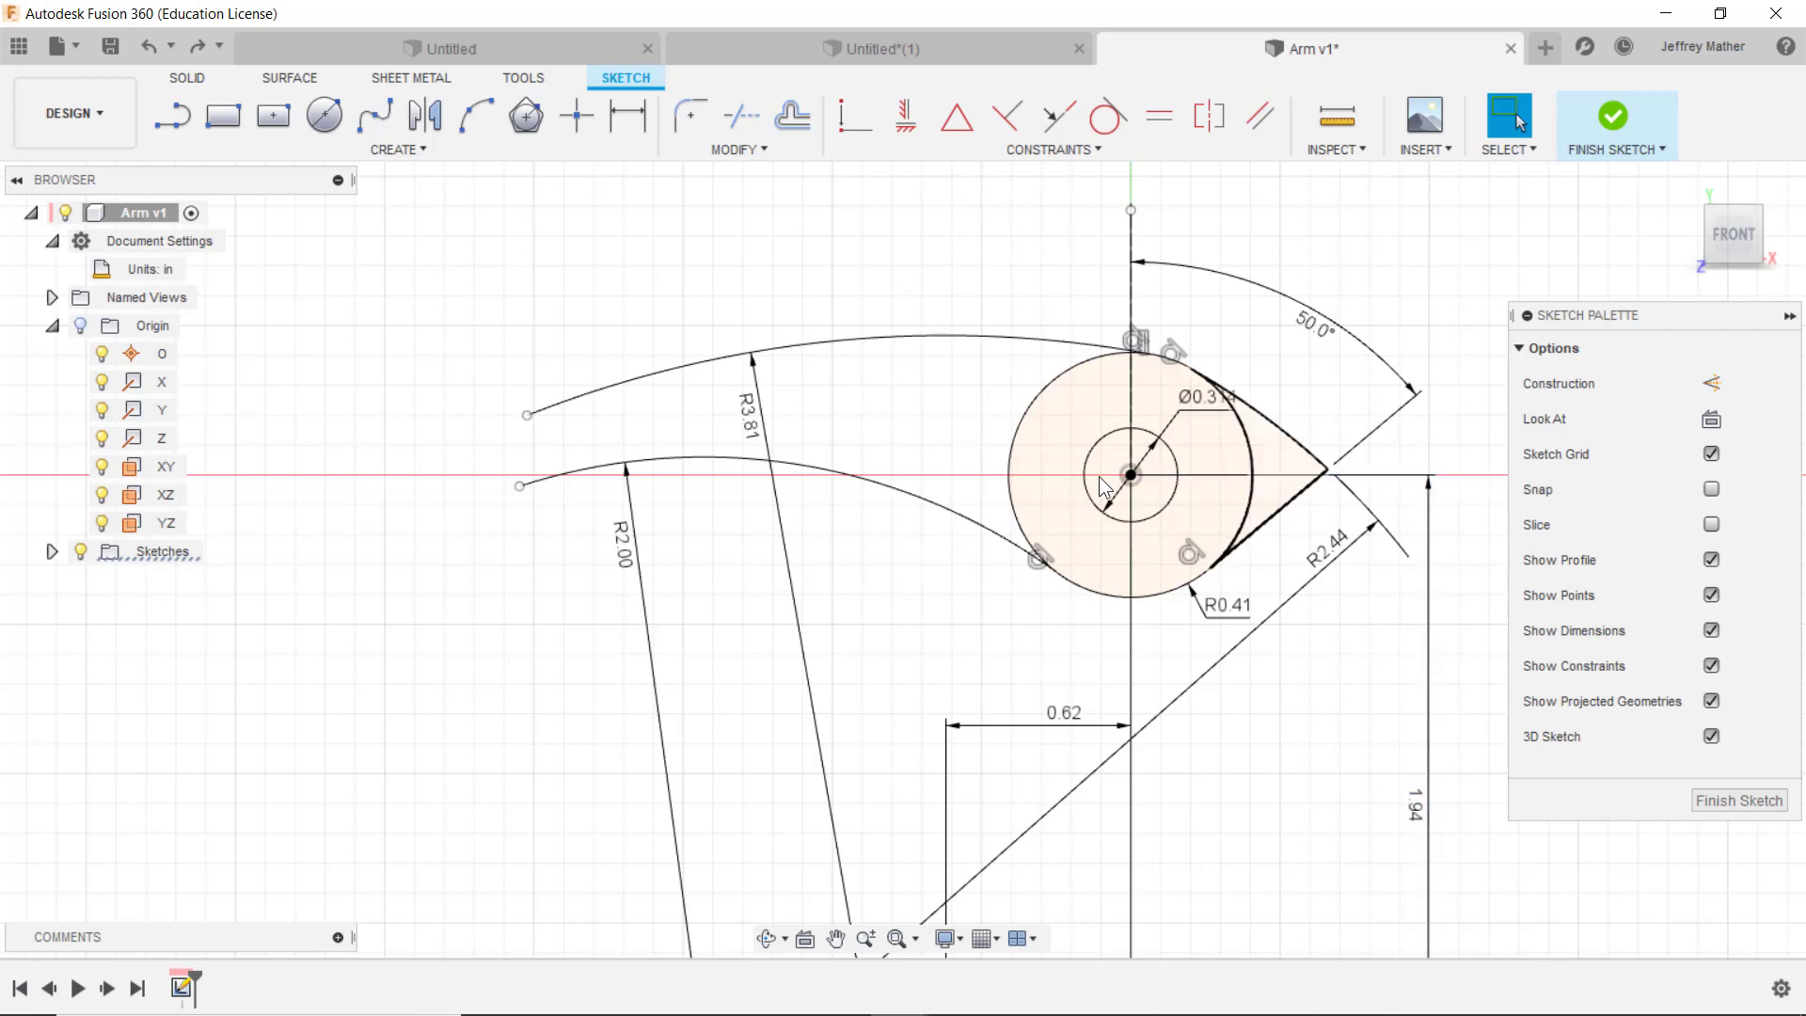
pyautogui.scroll(1, 495, 521)
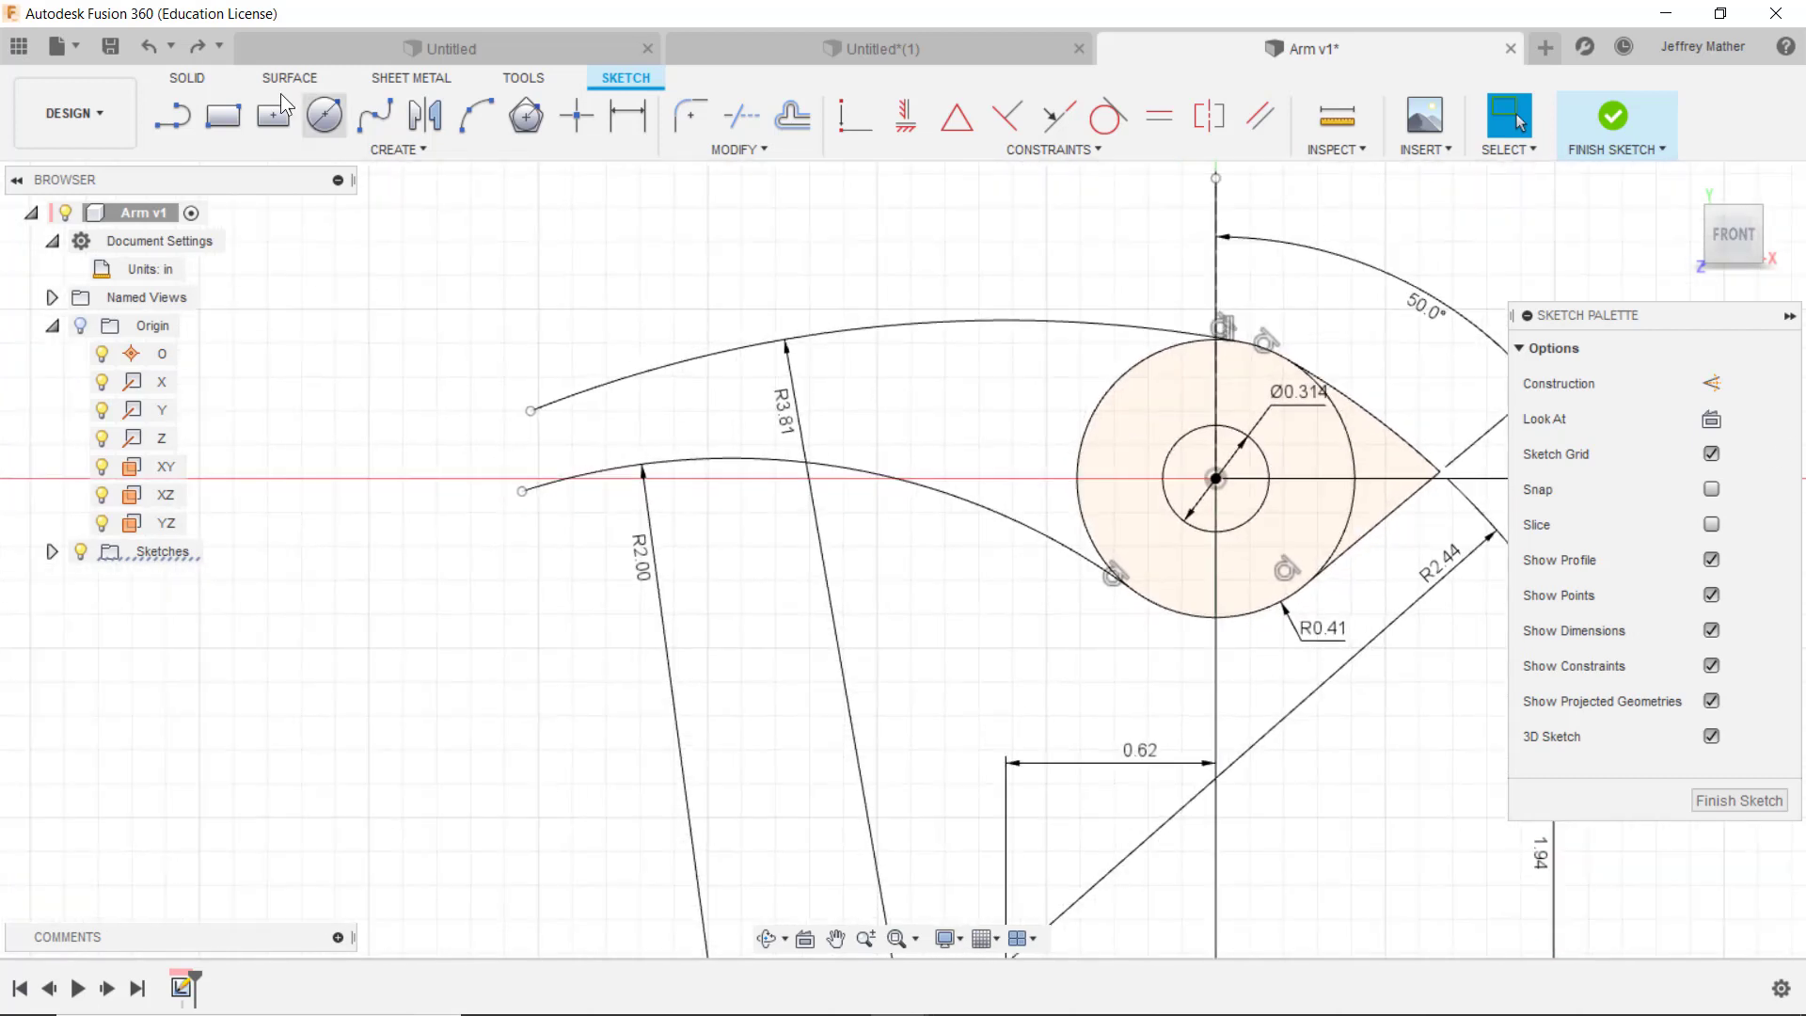
pyautogui.click(478, 113)
pyautogui.click(531, 412)
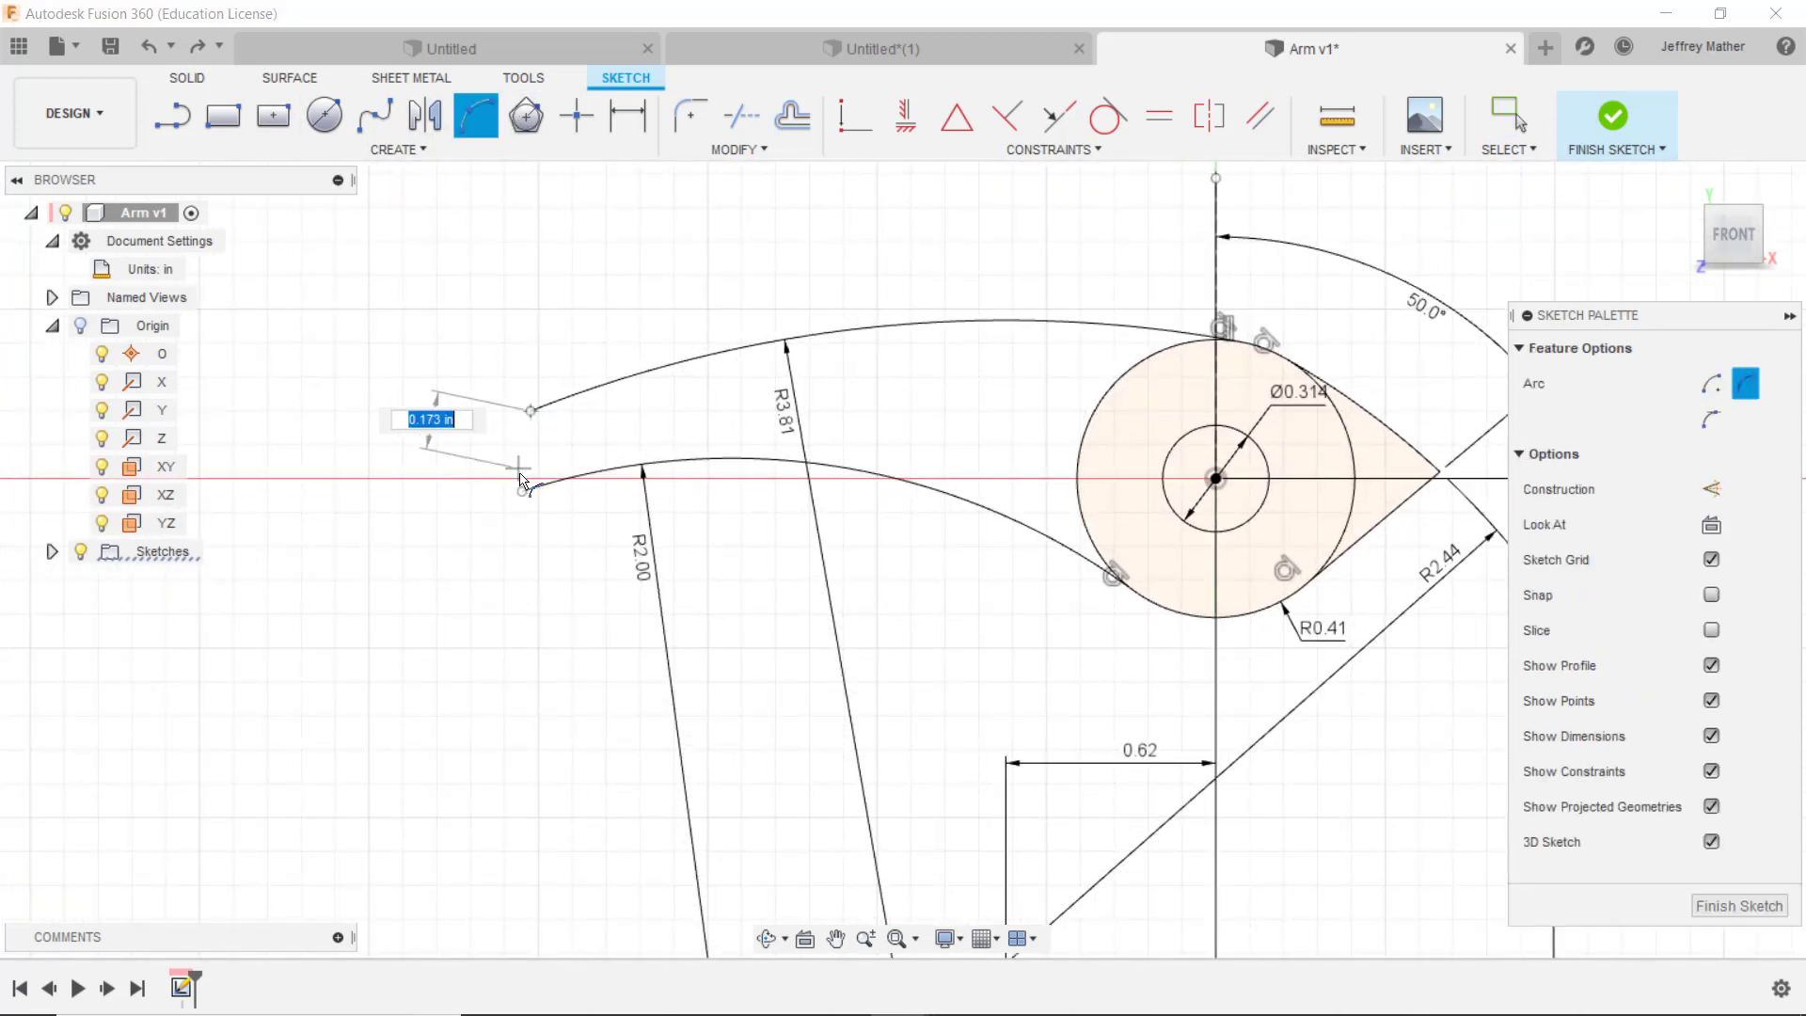
pyautogui.click(522, 490)
pyautogui.click(520, 452)
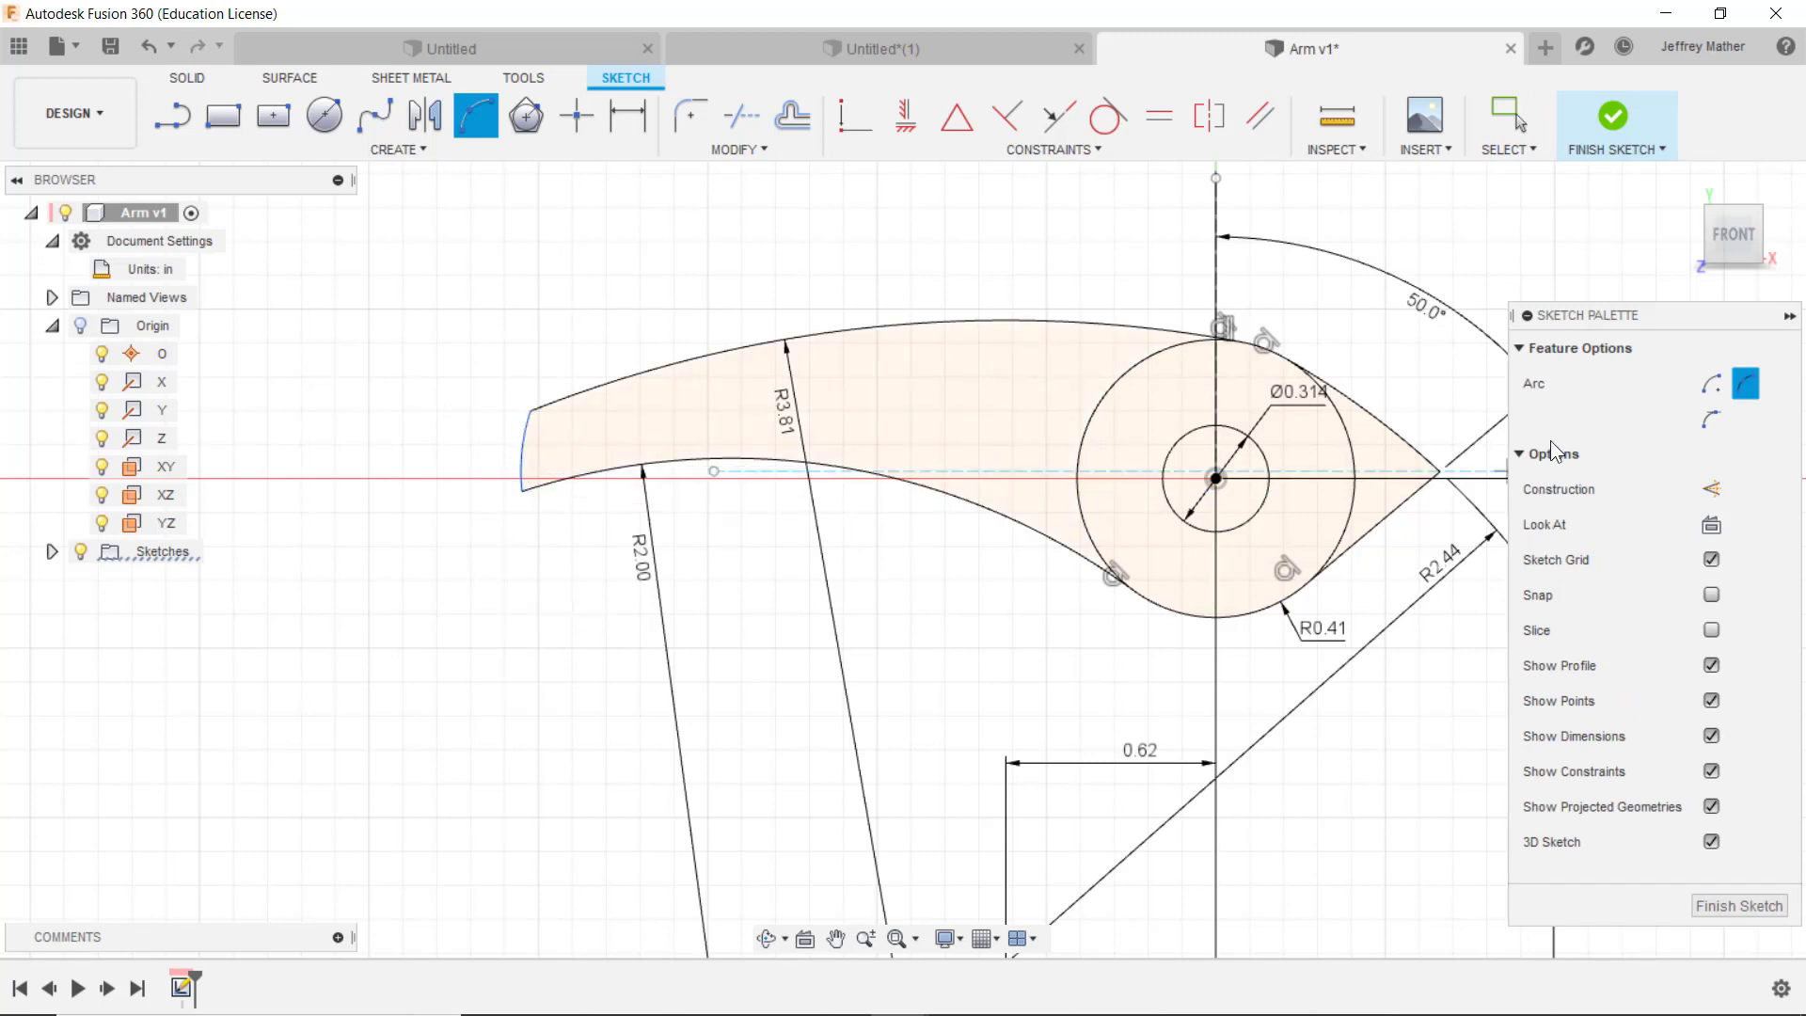
# Step: Dimension the radius of the arc closing the lever's left end as 2 in
pyautogui.scroll(1, 925, 301)
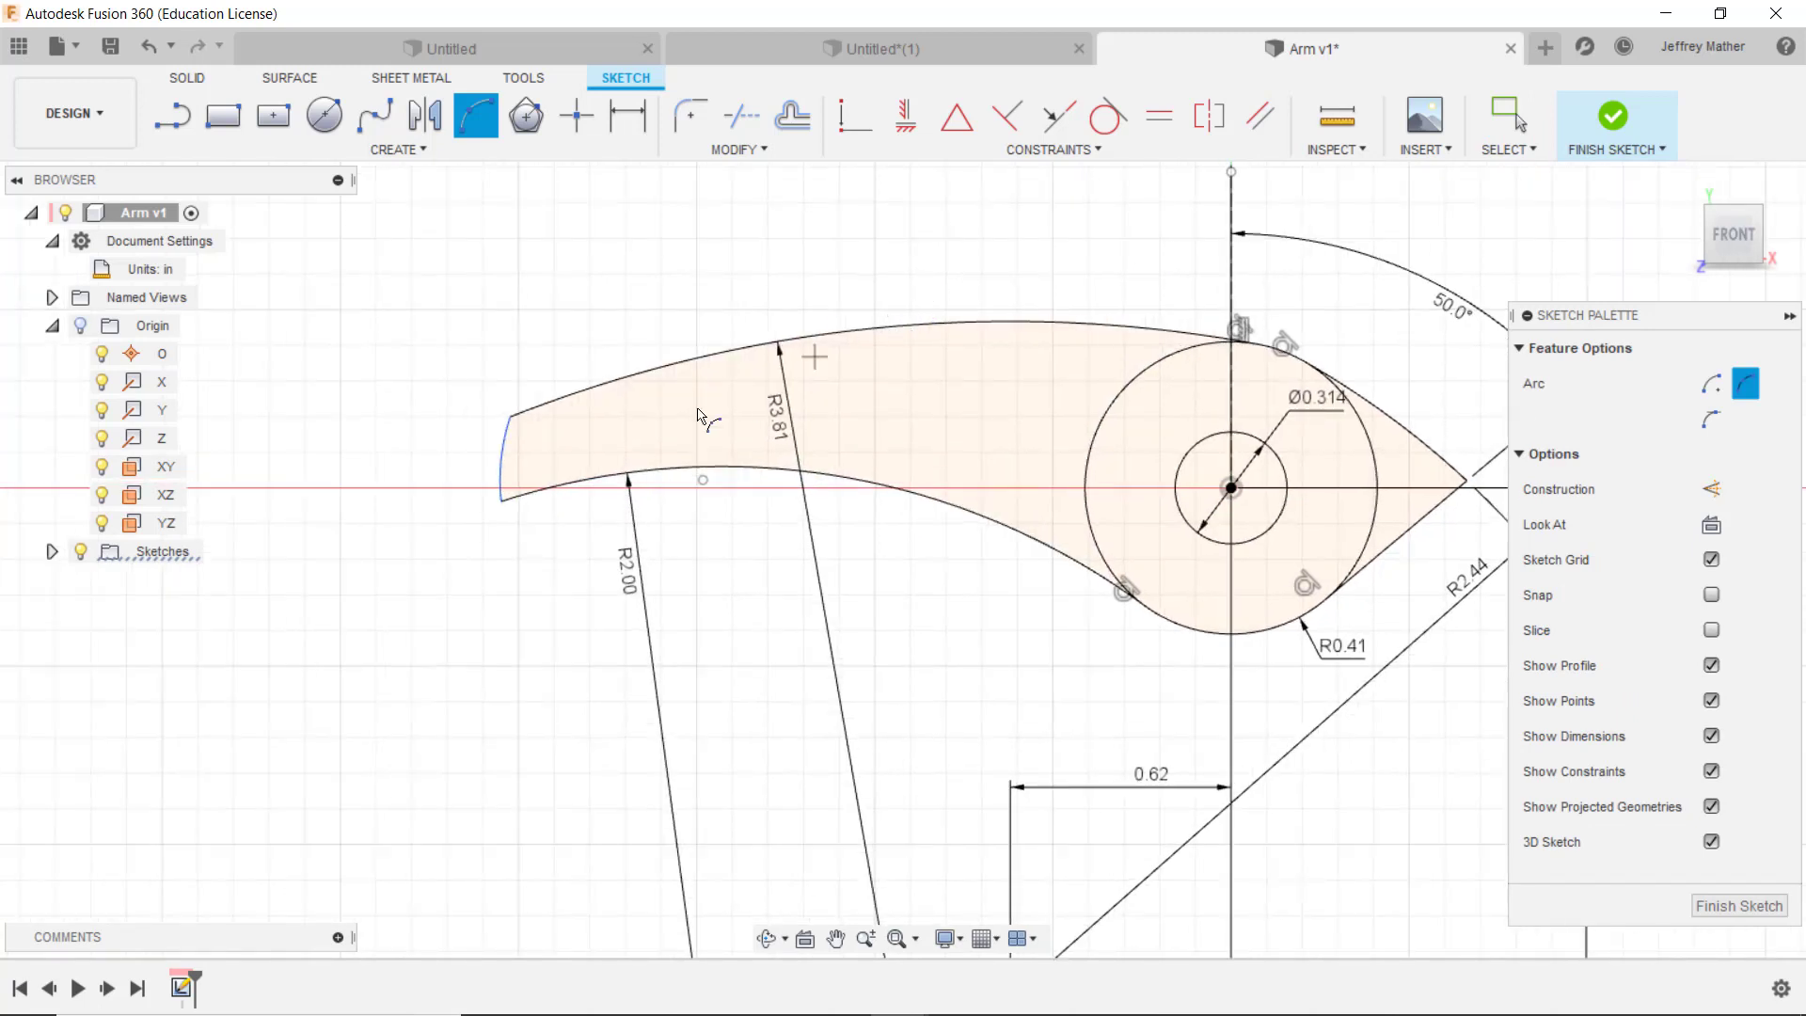
pyautogui.scroll(-2, 800, 466)
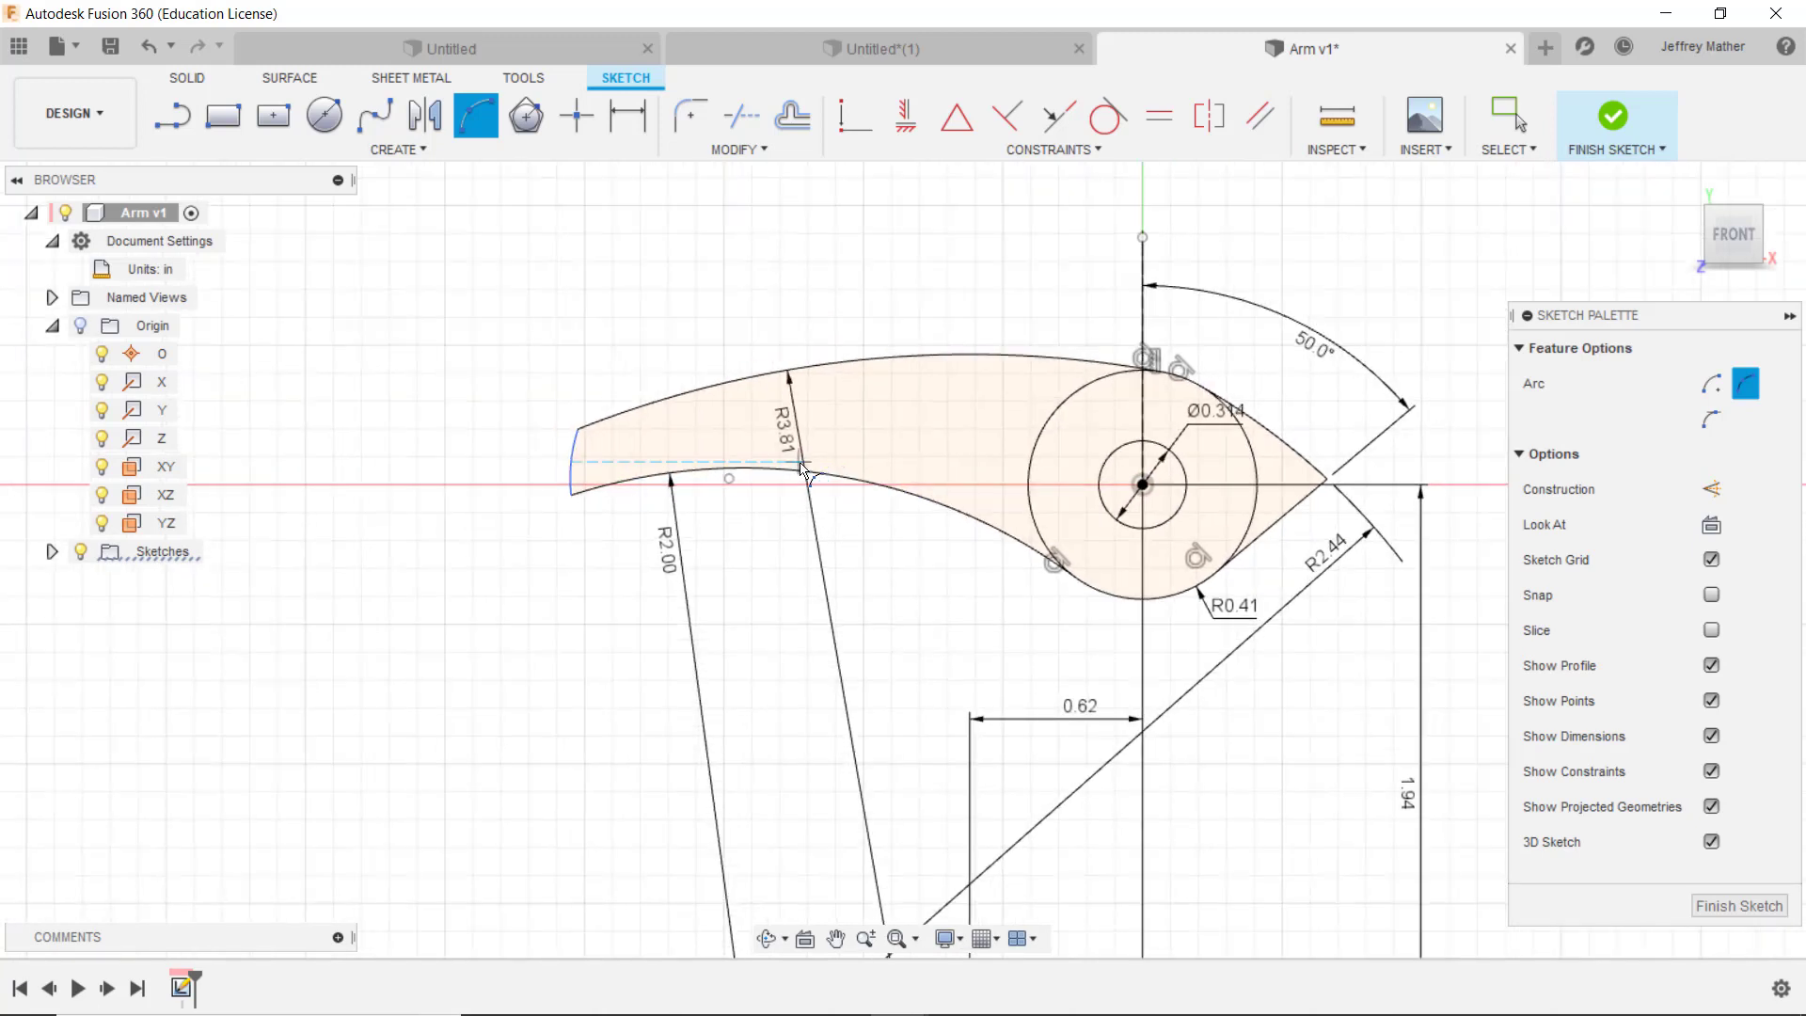
pyautogui.click(627, 115)
pyautogui.click(605, 454)
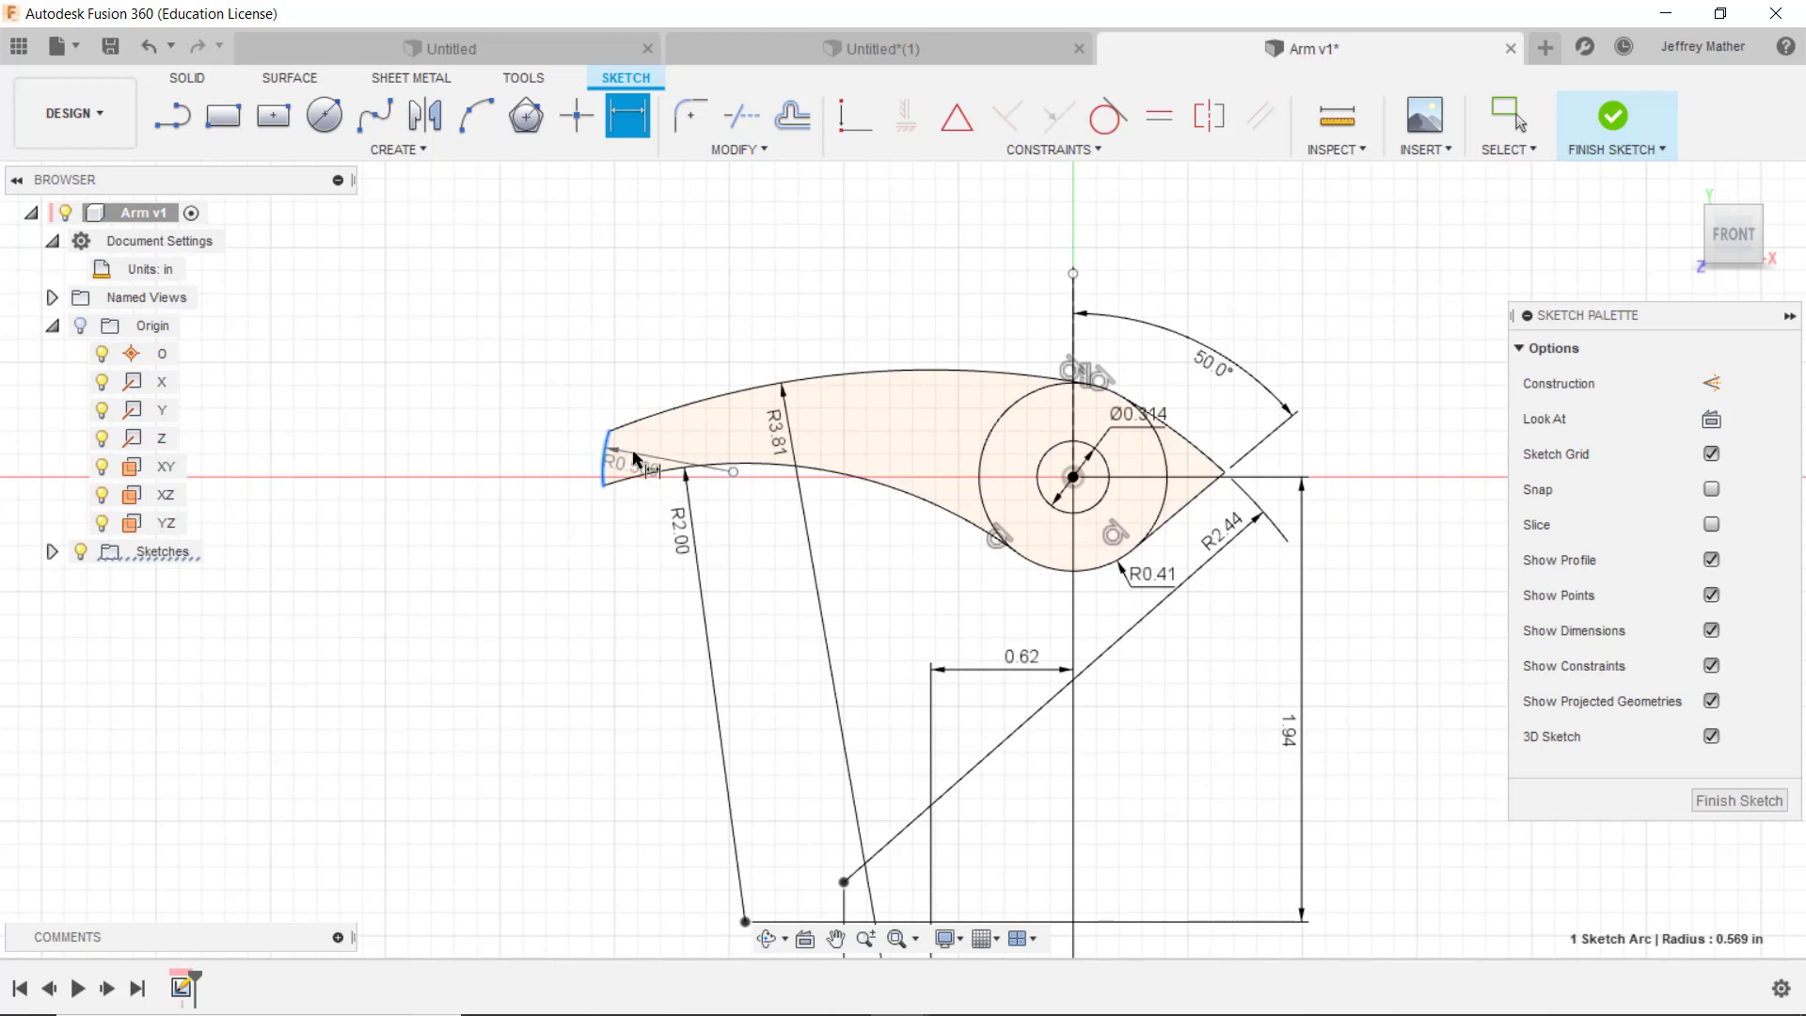
pyautogui.click(647, 456)
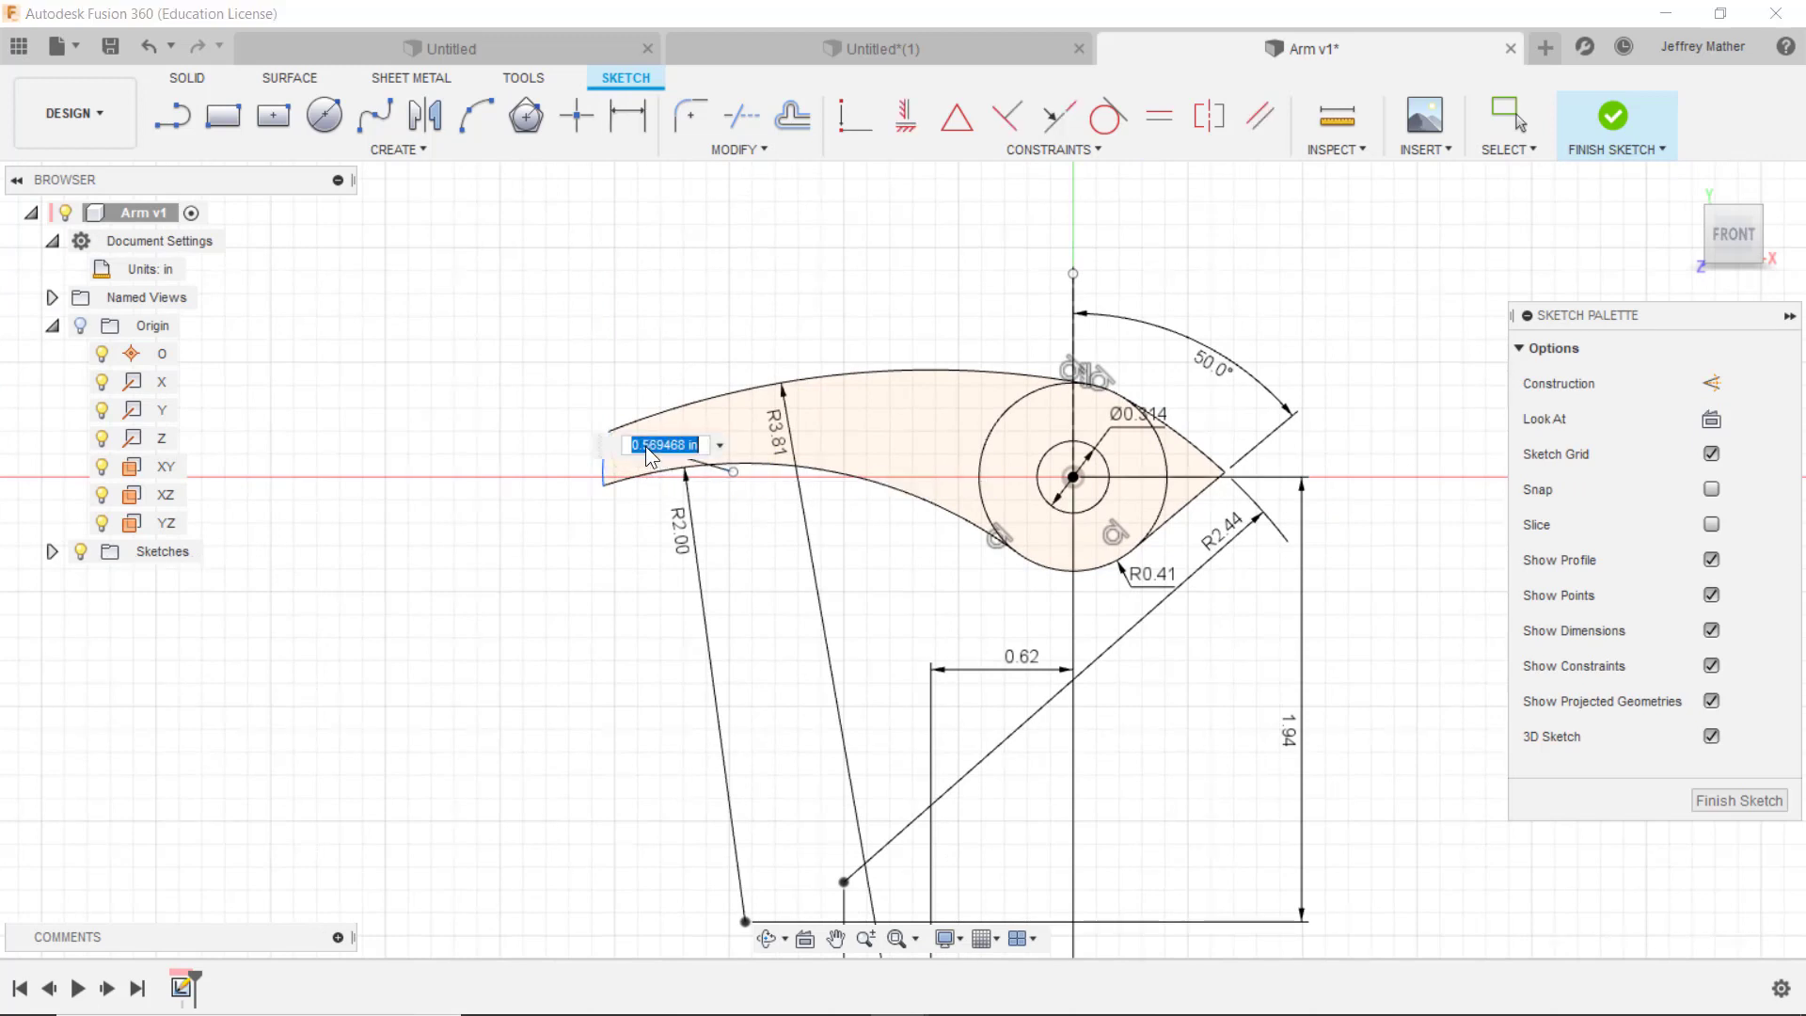
pyautogui.write('2')
pyautogui.press('Return')
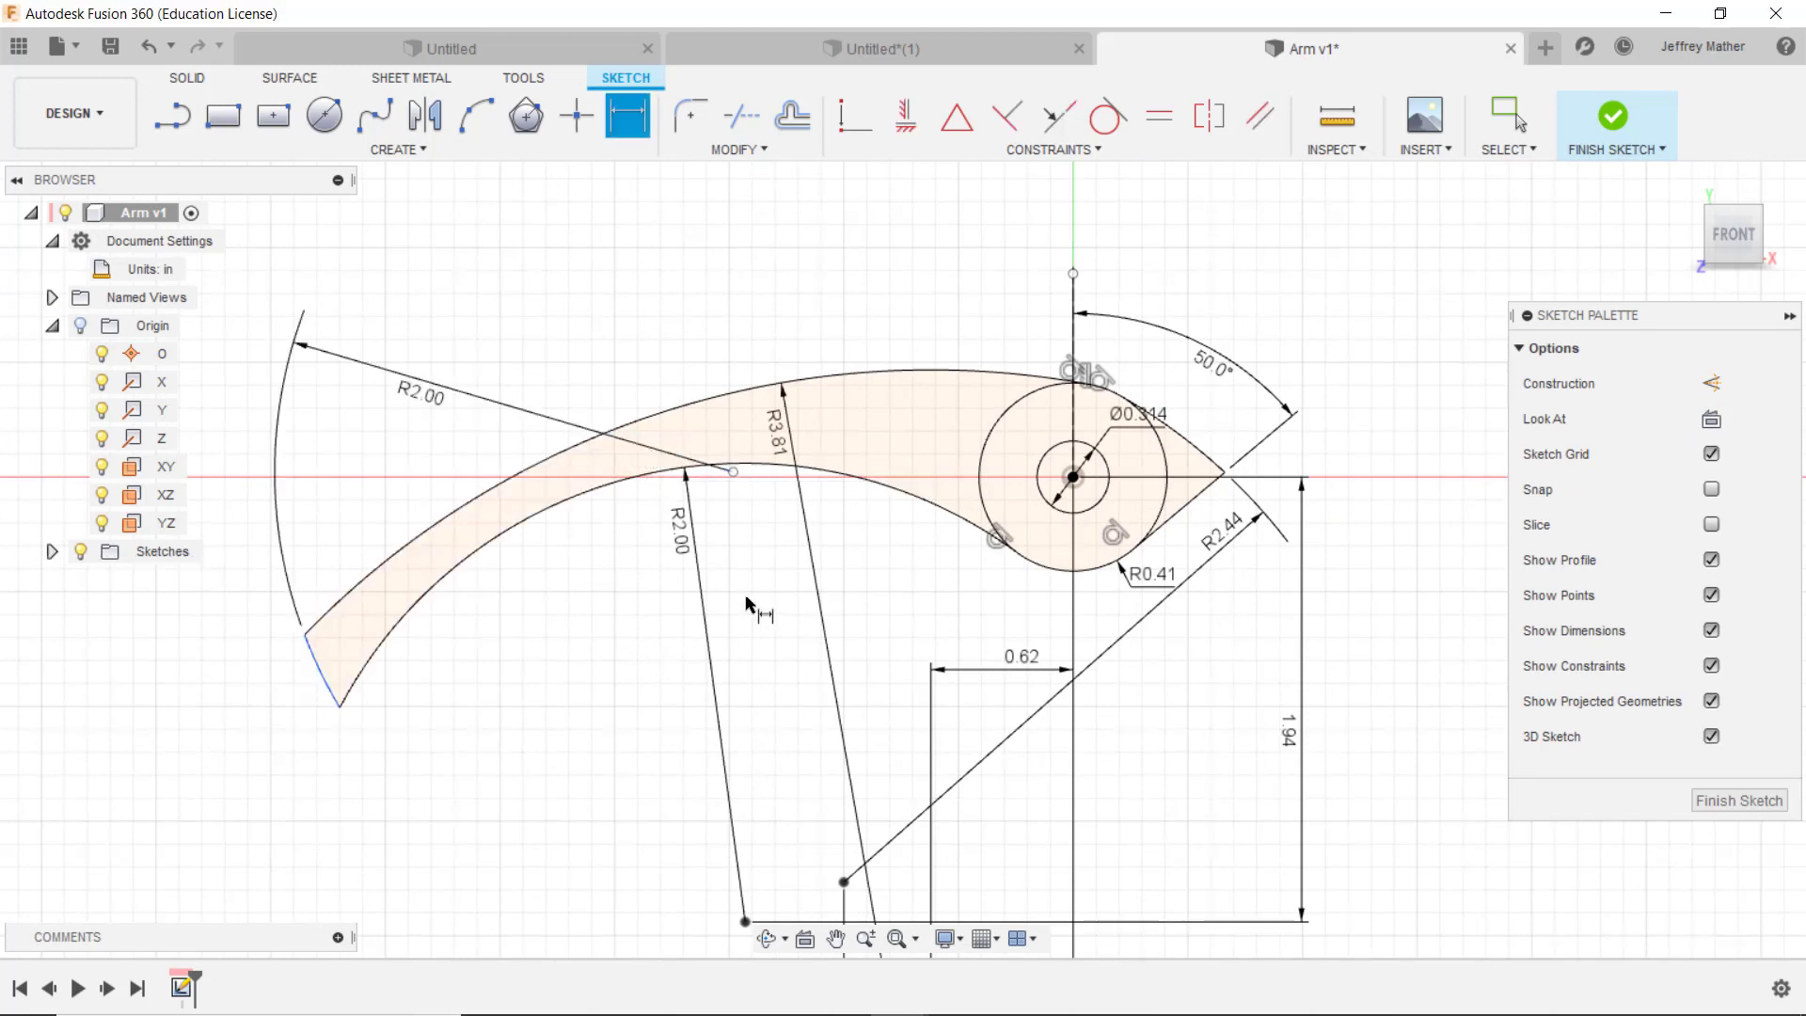
pyautogui.press('Escape')
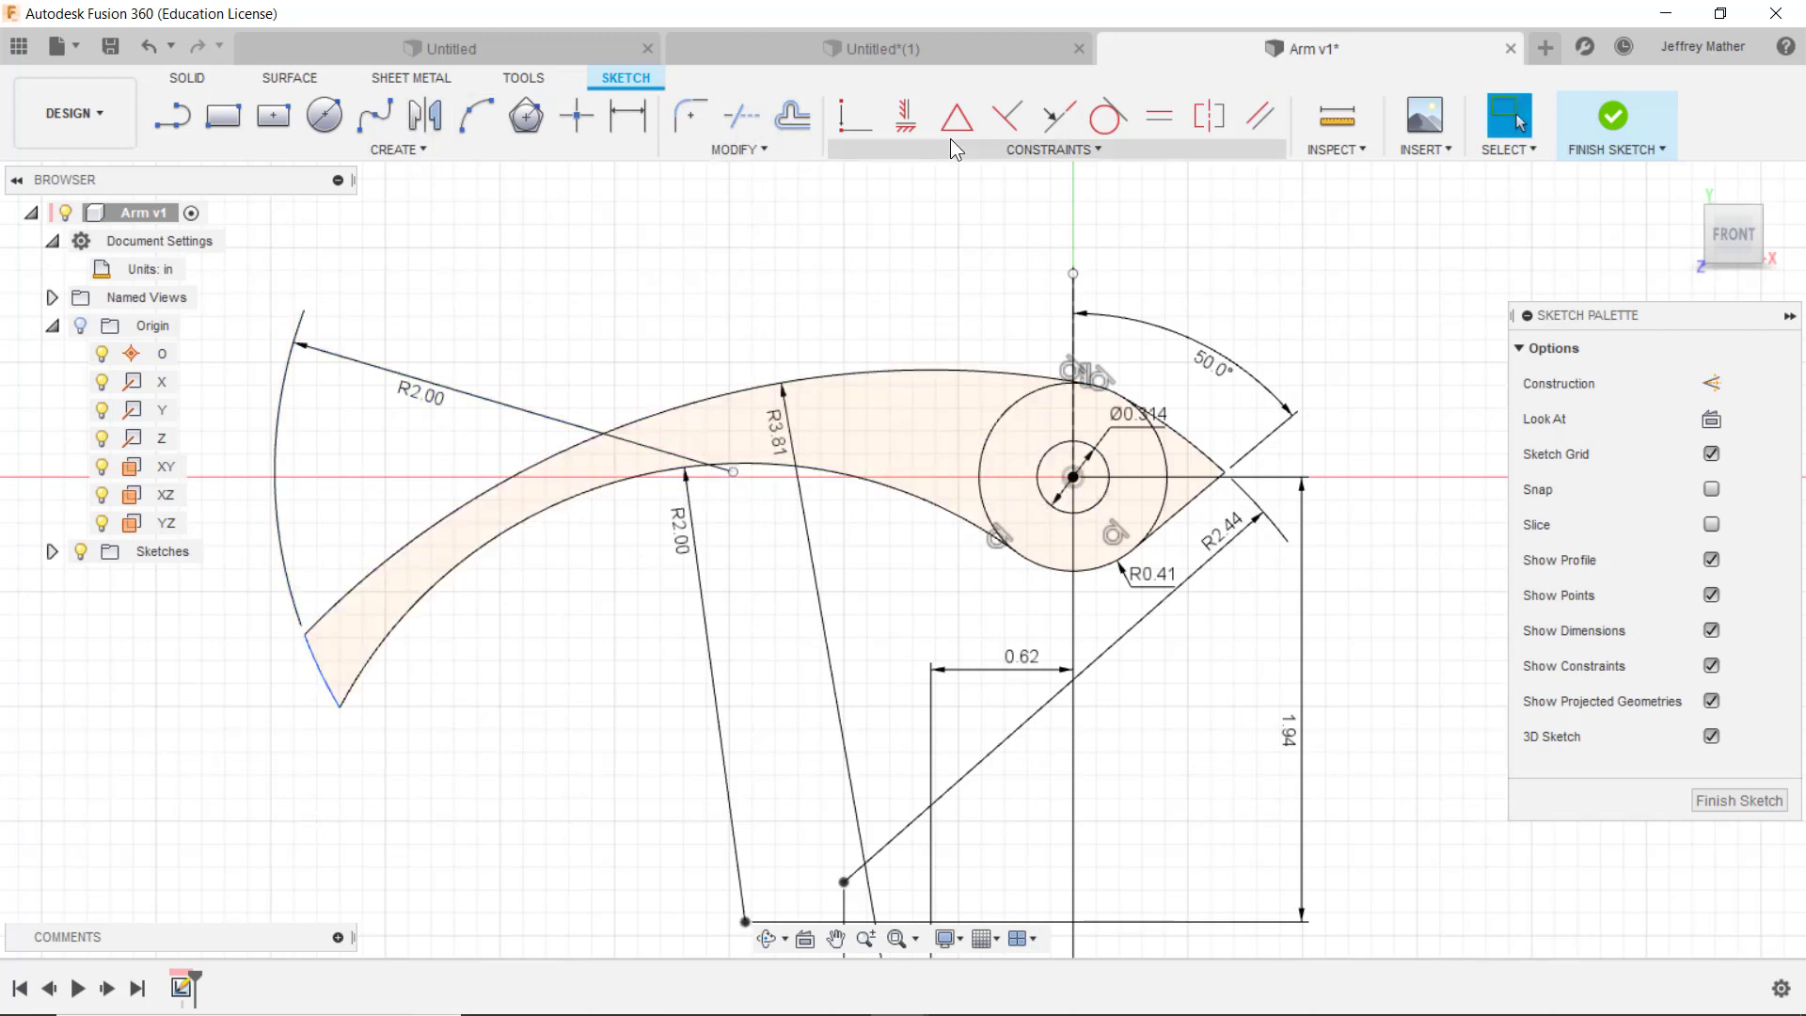
# Step: Make the left-end arc's center coincident with the origin and move its radius dimension outward, clear of the 3.81 in dimension
pyautogui.click(856, 118)
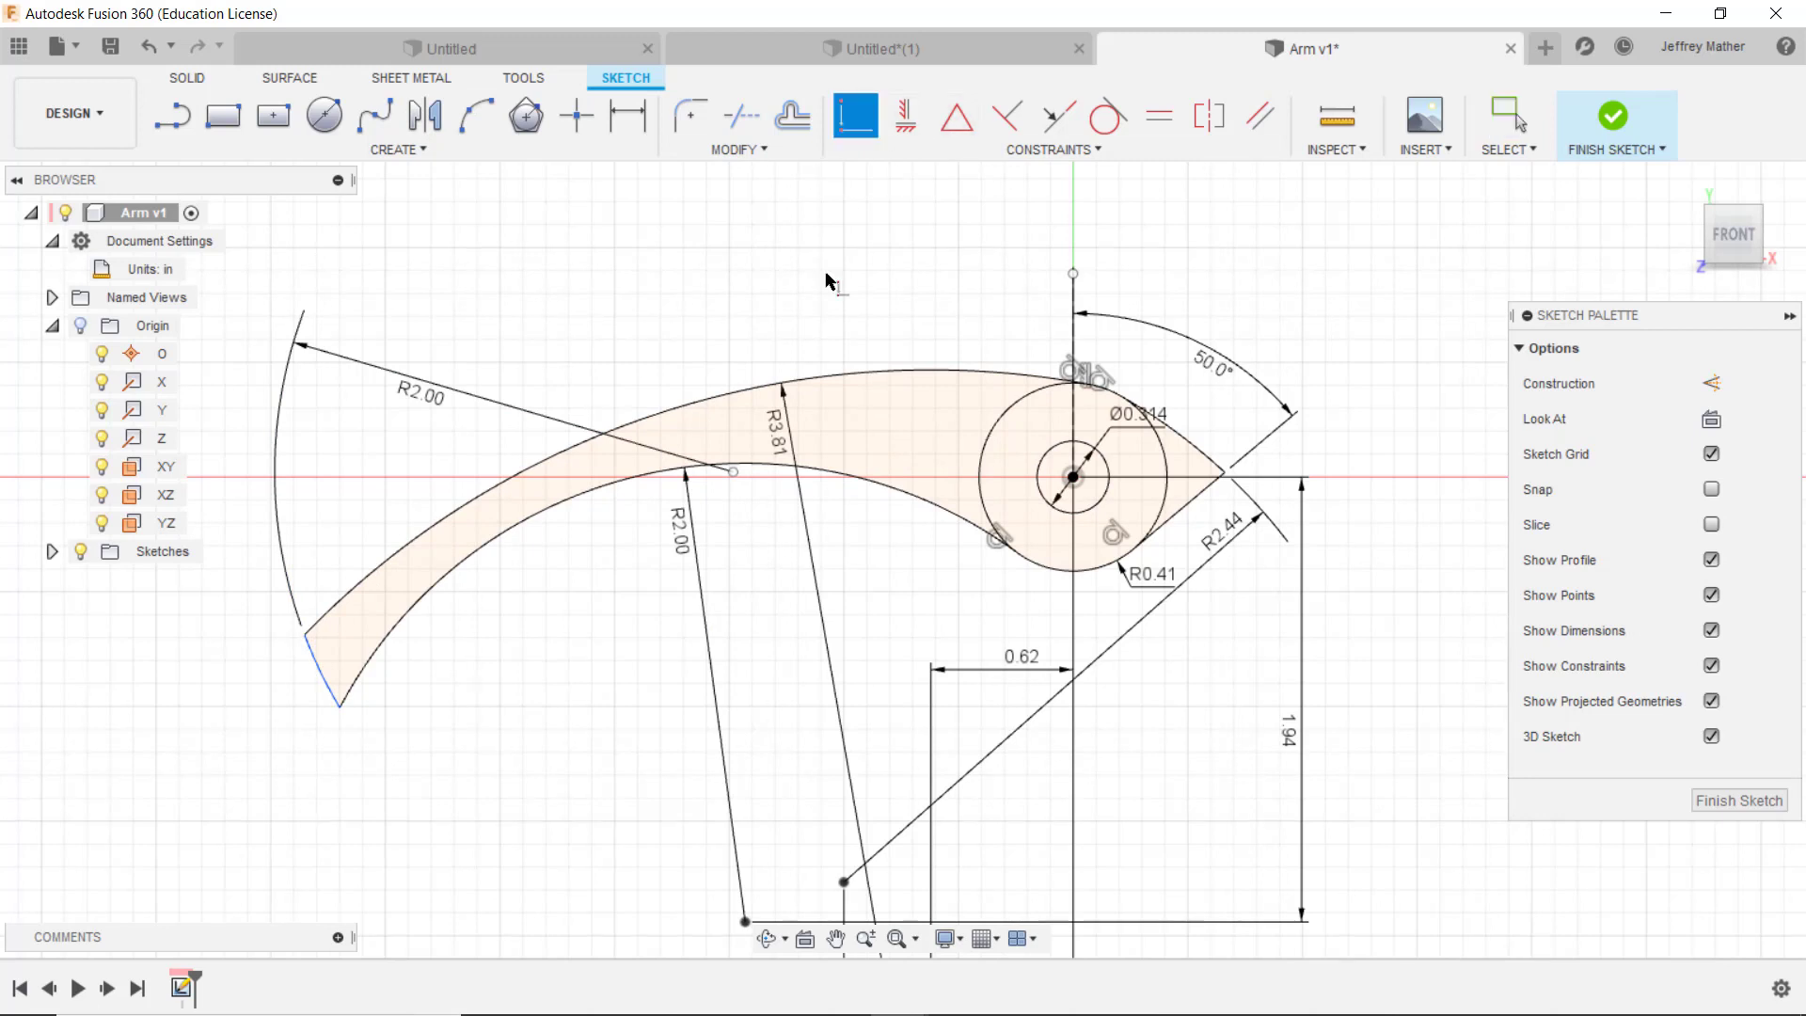
pyautogui.click(733, 472)
pyautogui.click(1073, 476)
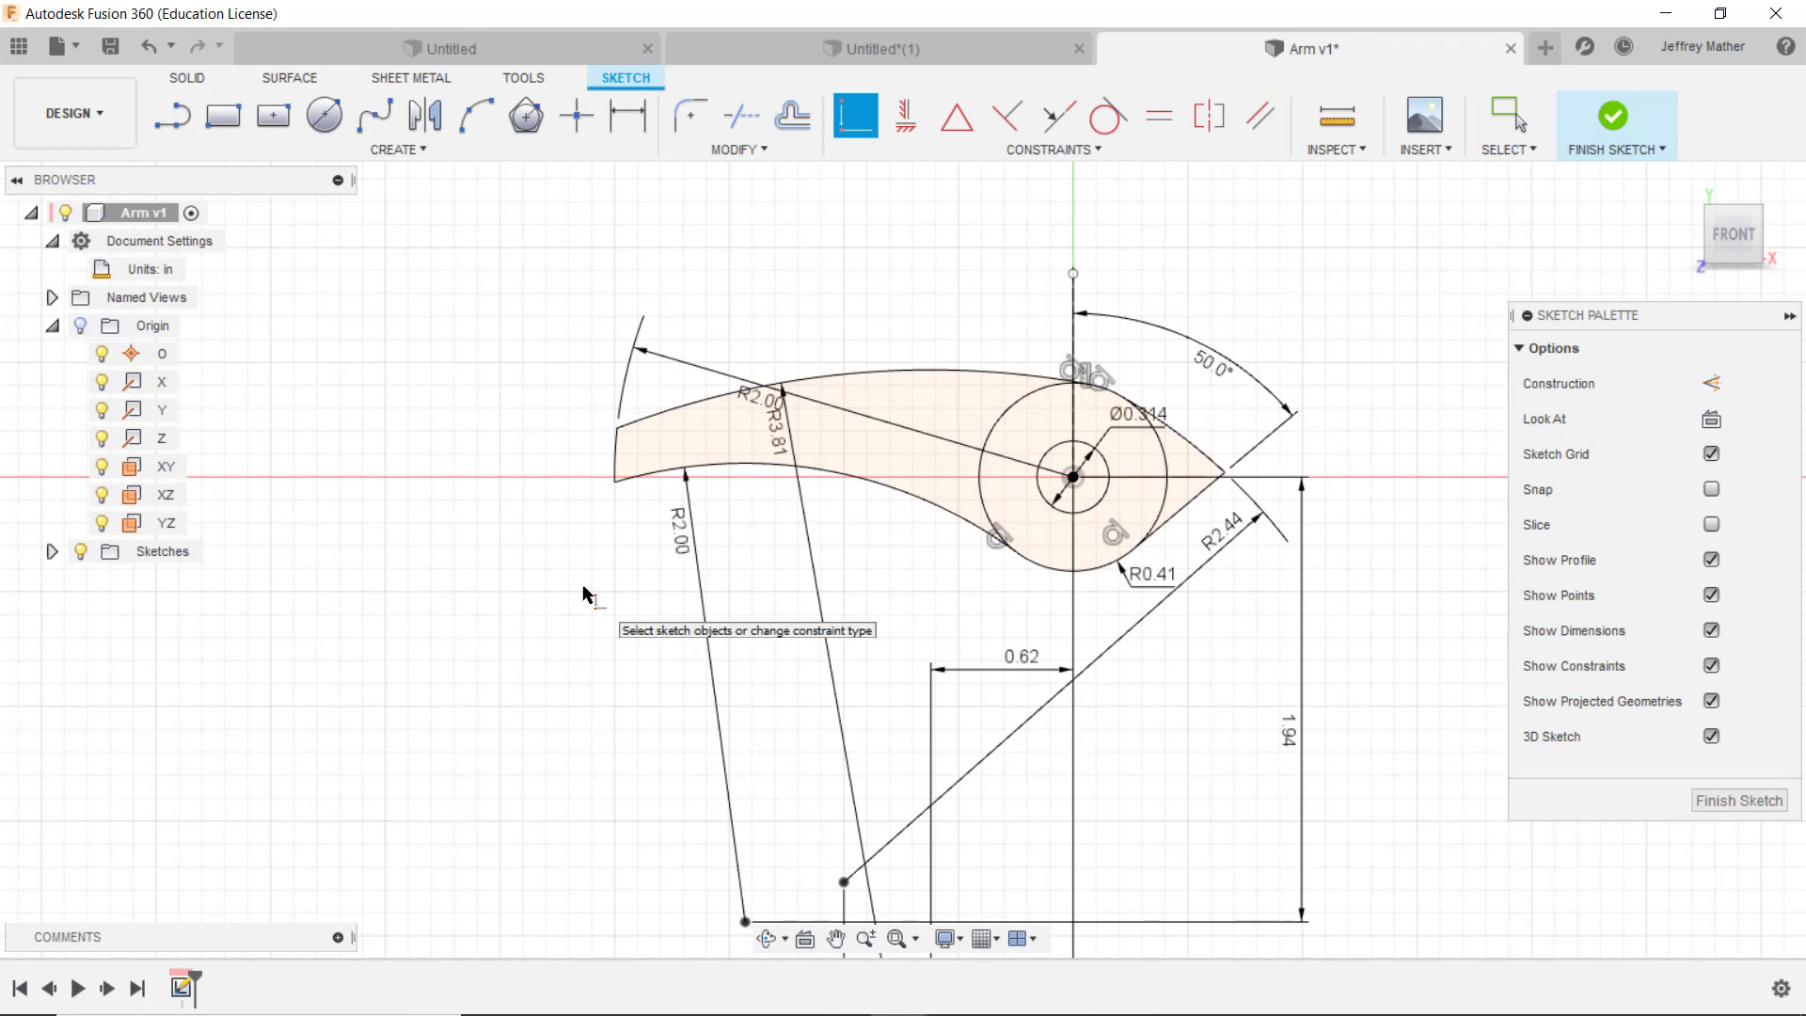
pyautogui.press('Escape')
pyautogui.scroll(1, 661, 354)
pyautogui.moveTo(760, 397); pyautogui.dragTo(701, 372)
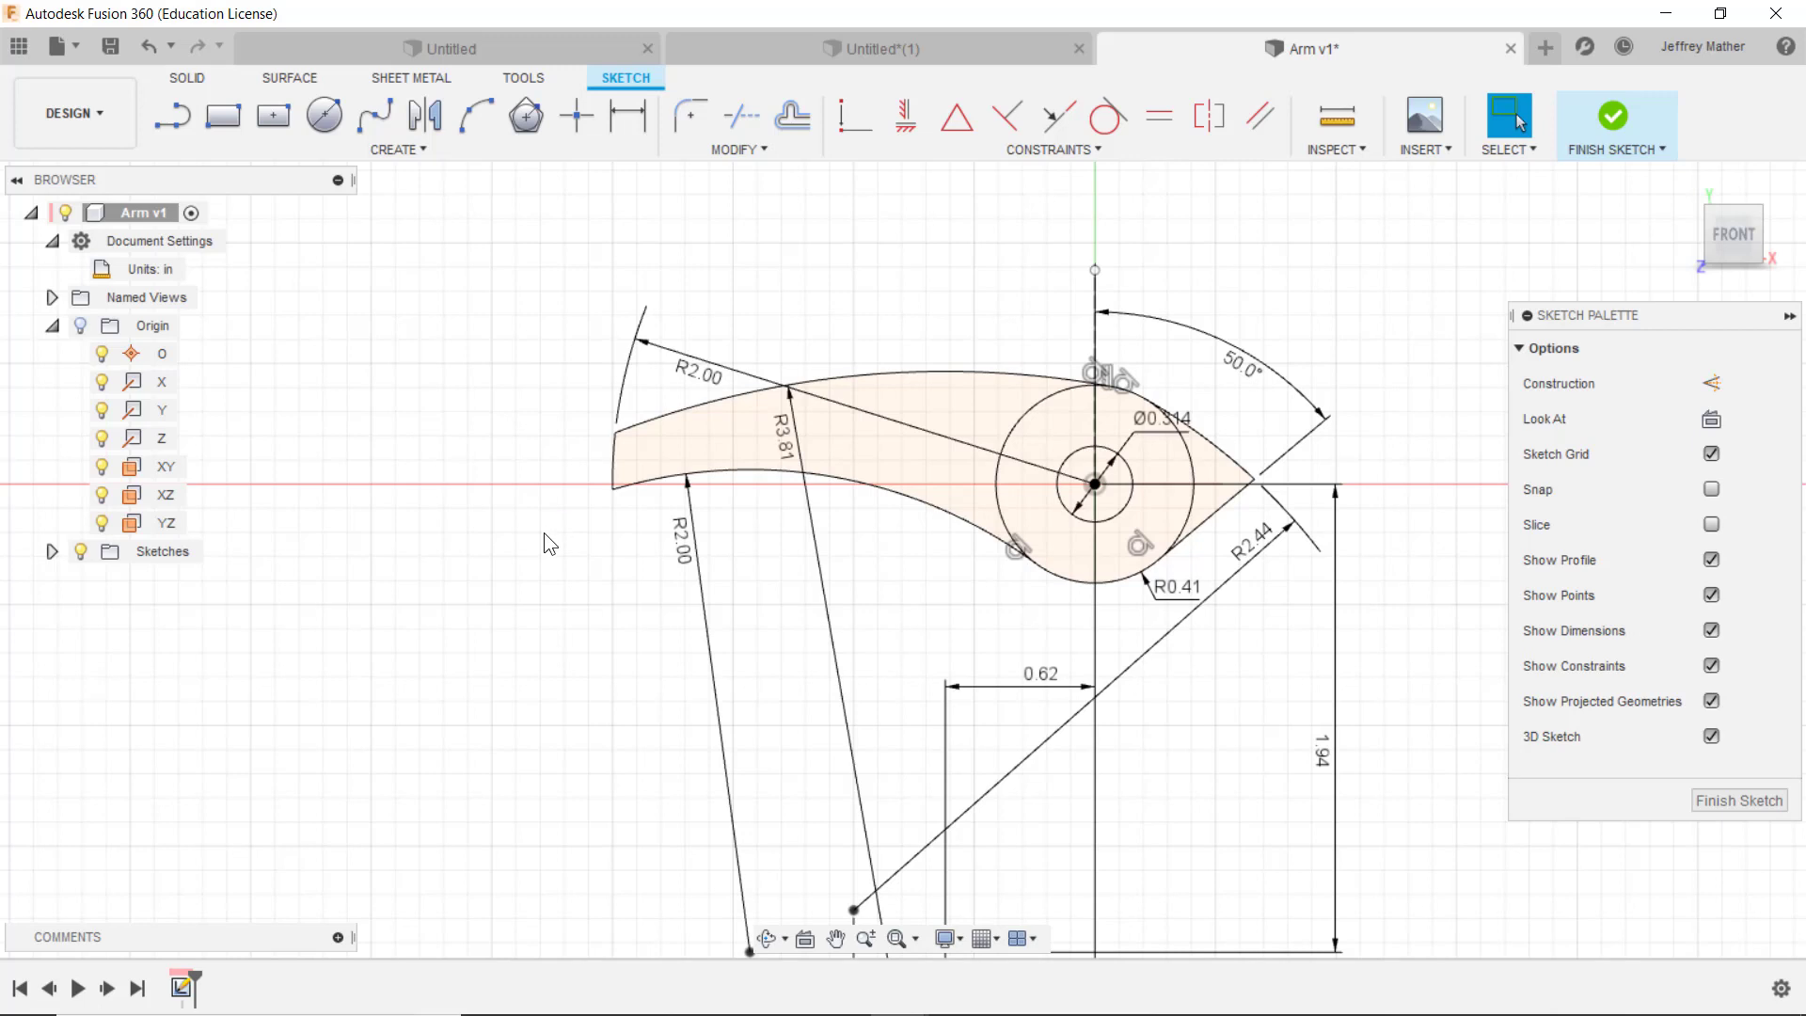
pyautogui.scroll(4, 622, 435)
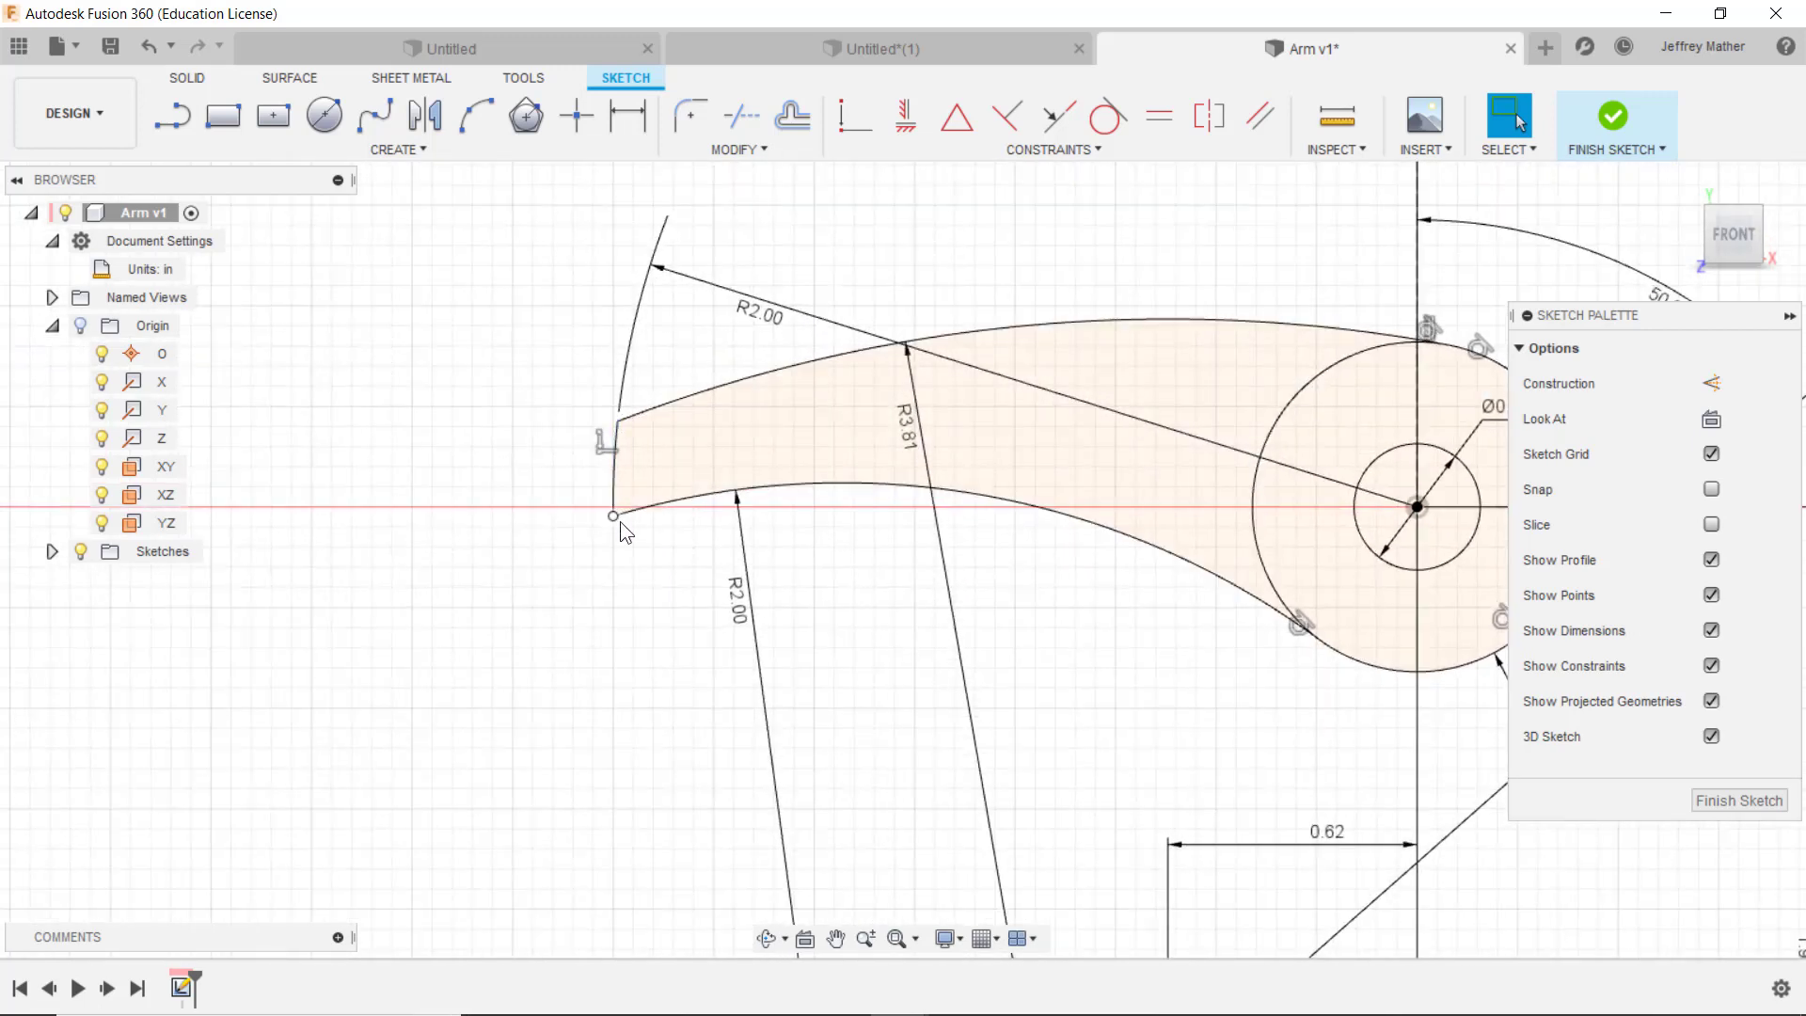
pyautogui.scroll(-2, 516, 600)
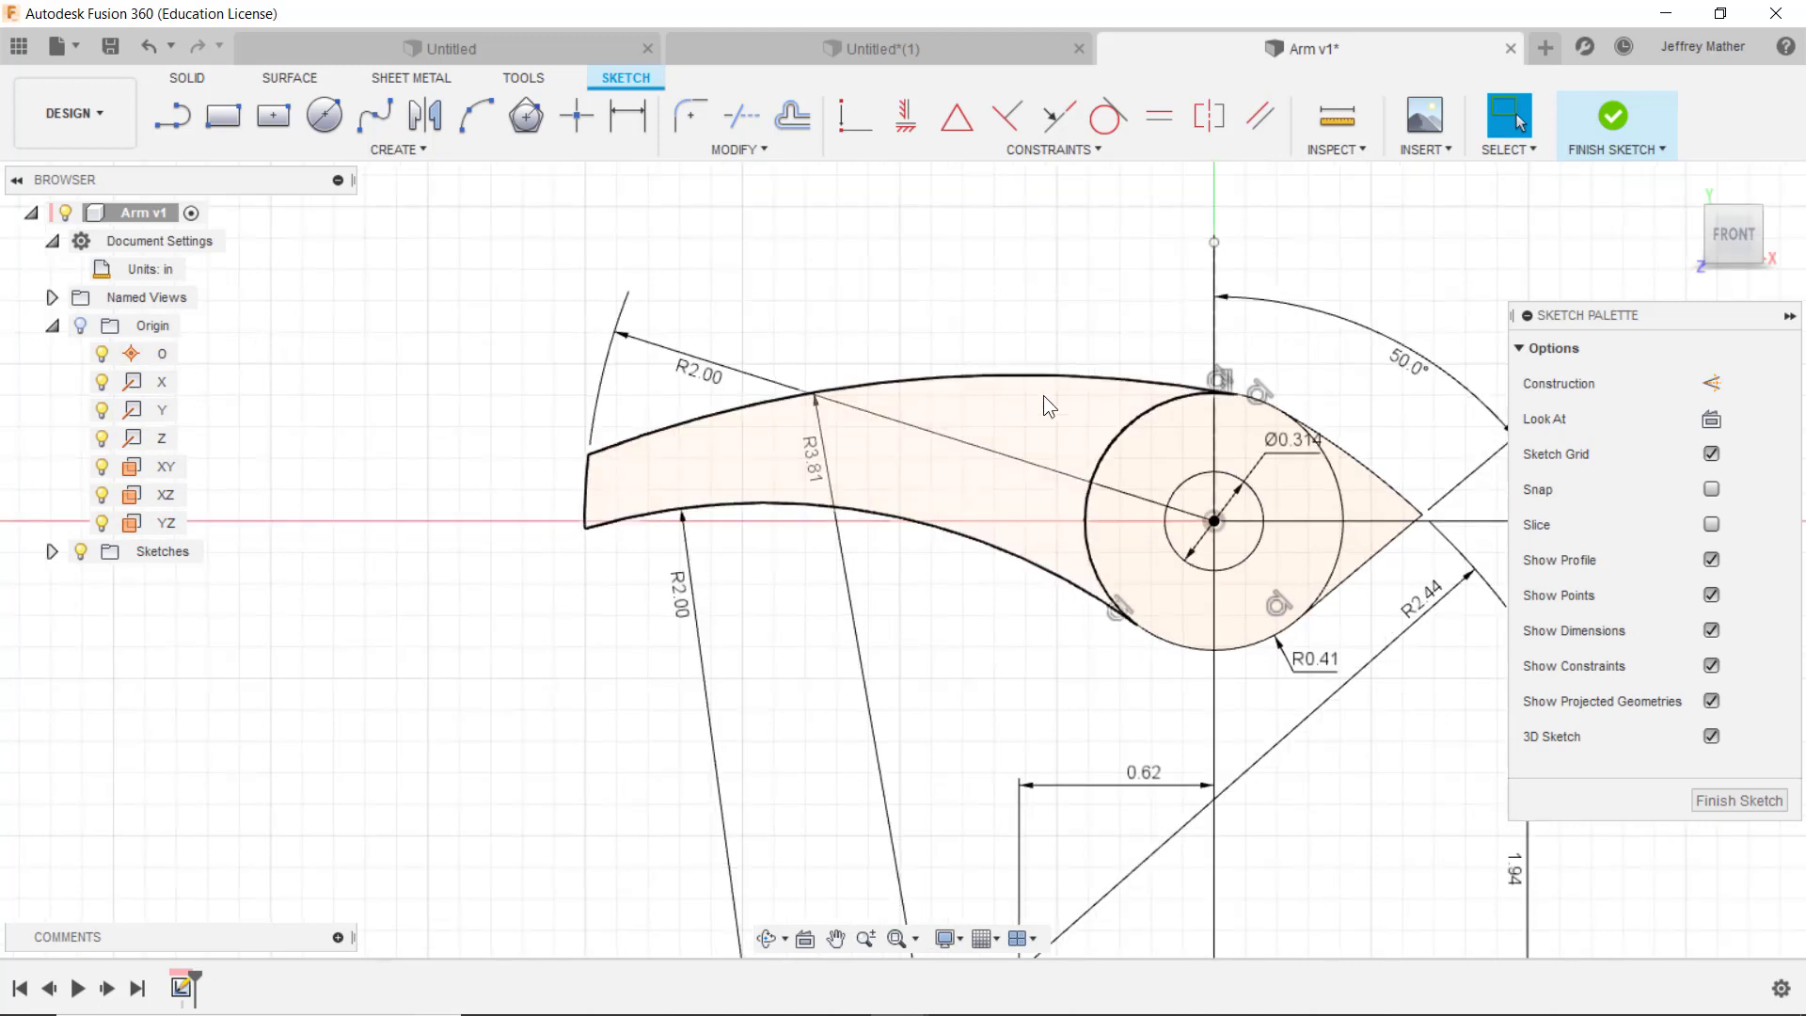
# Step: Shorten the vertical construction line above the origin, trim its excess beyond the 0.41 in radius circle, and expand the Sketches folder
pyautogui.scroll(3, 1175, 303)
pyautogui.scroll(1, 1232, 305)
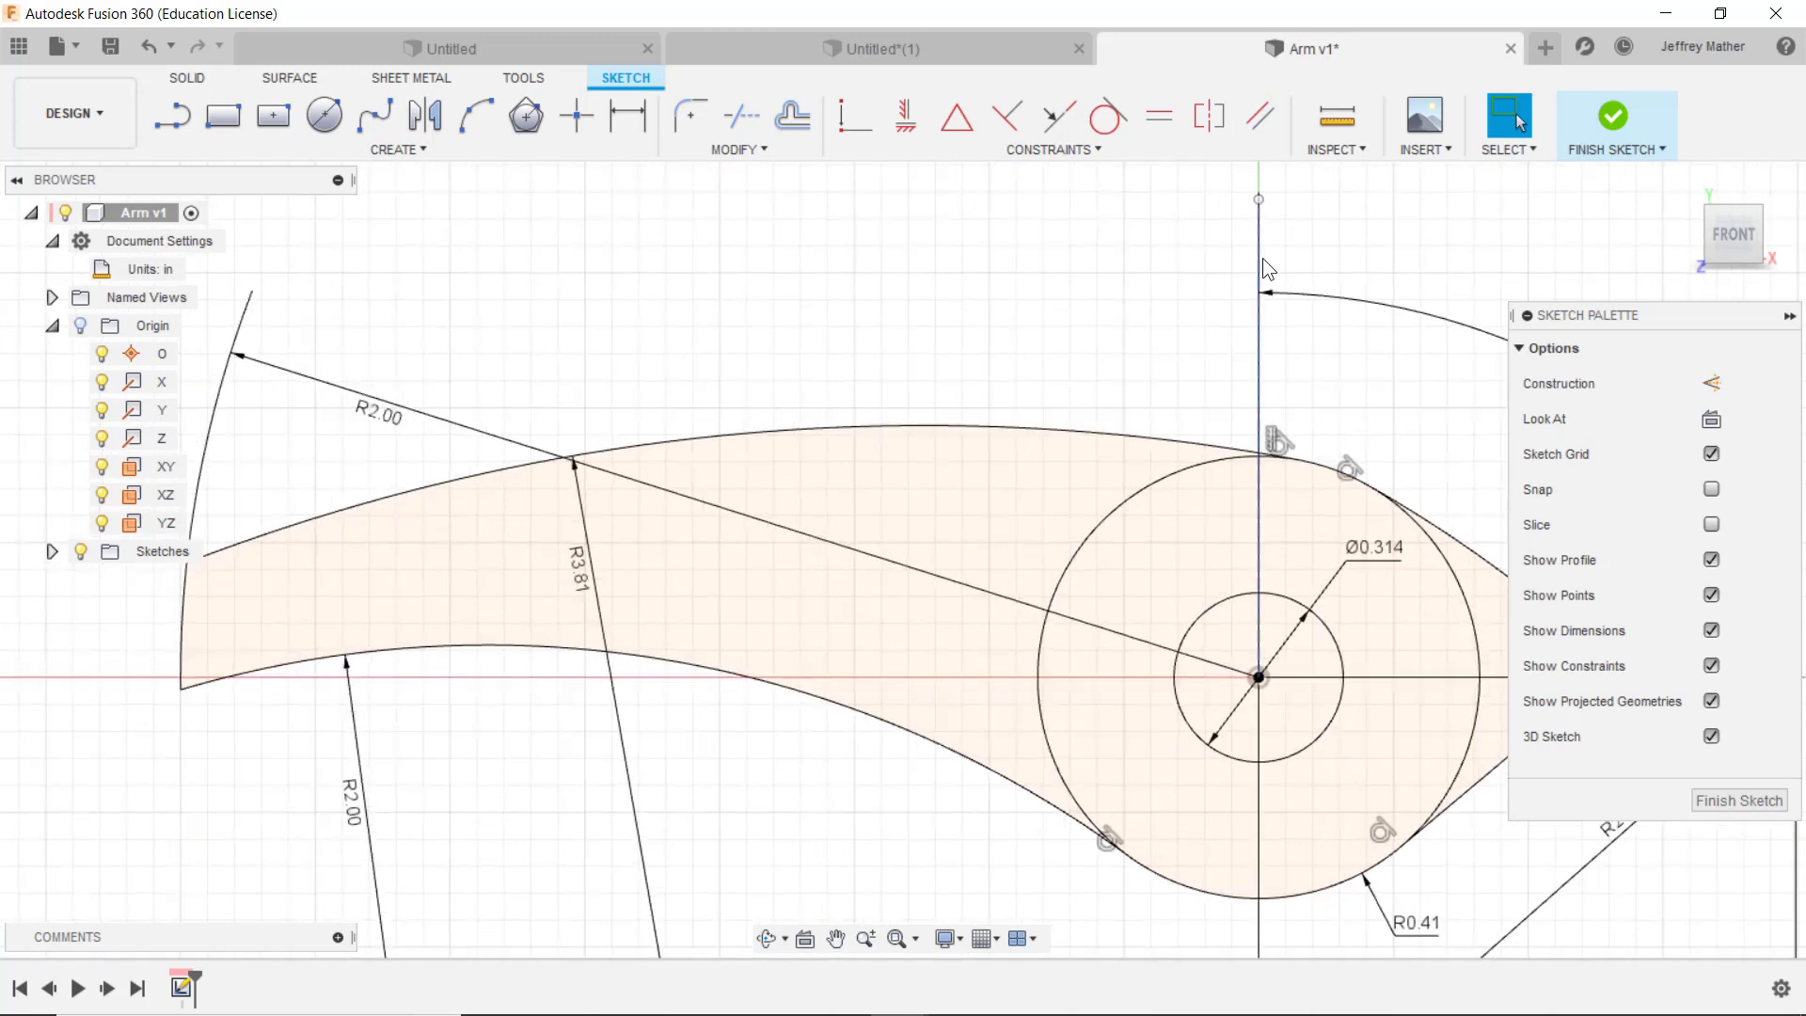
pyautogui.moveTo(1261, 195); pyautogui.dragTo(1251, 393)
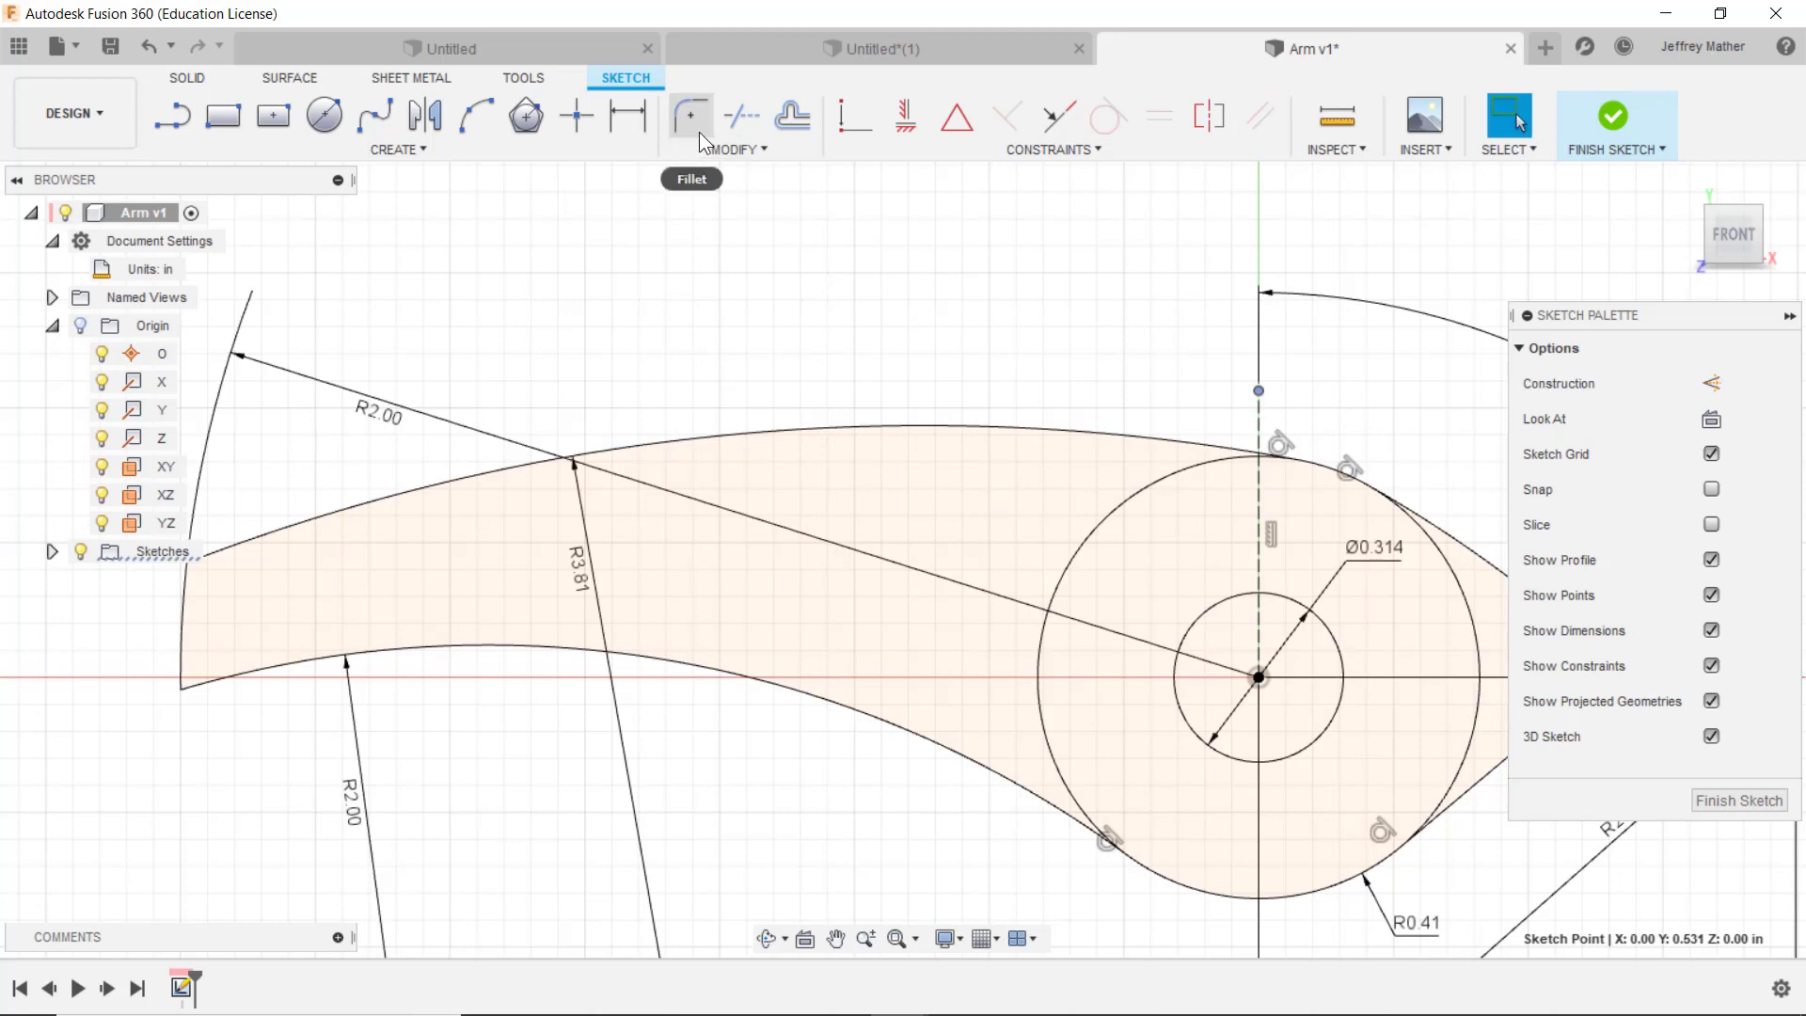
pyautogui.click(741, 116)
pyautogui.click(1259, 425)
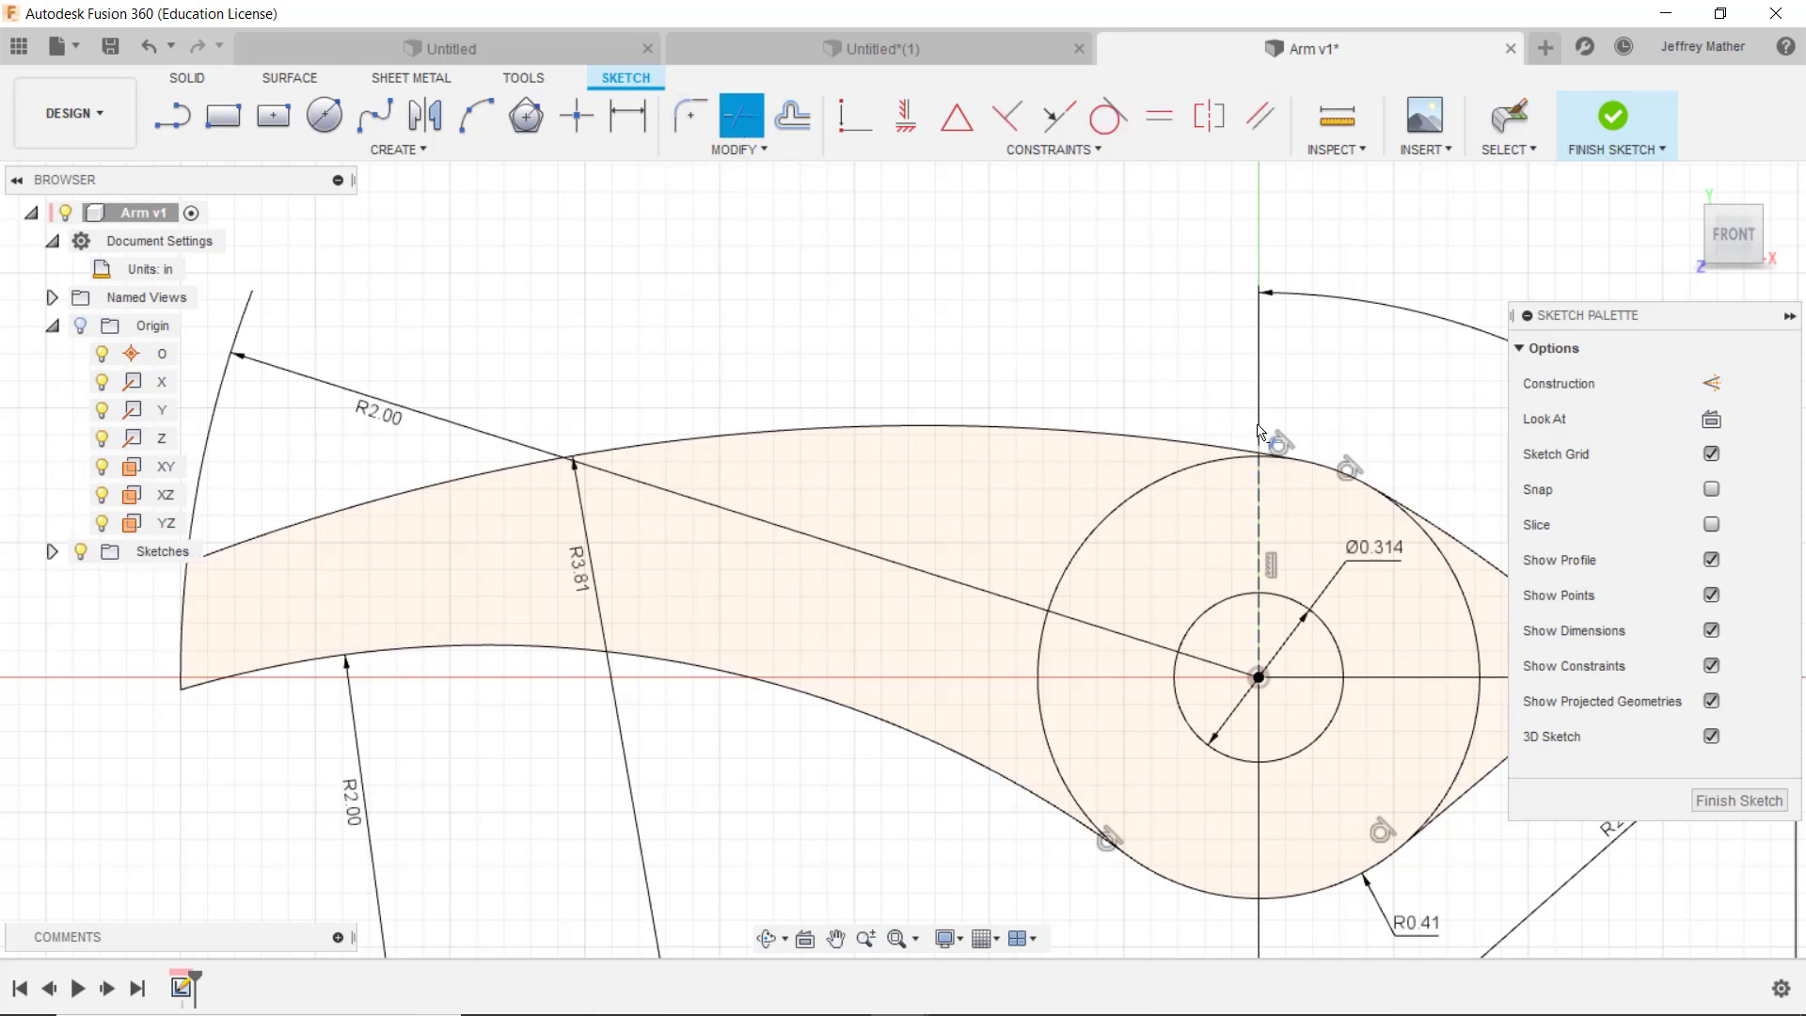
pyautogui.scroll(-3, 1003, 313)
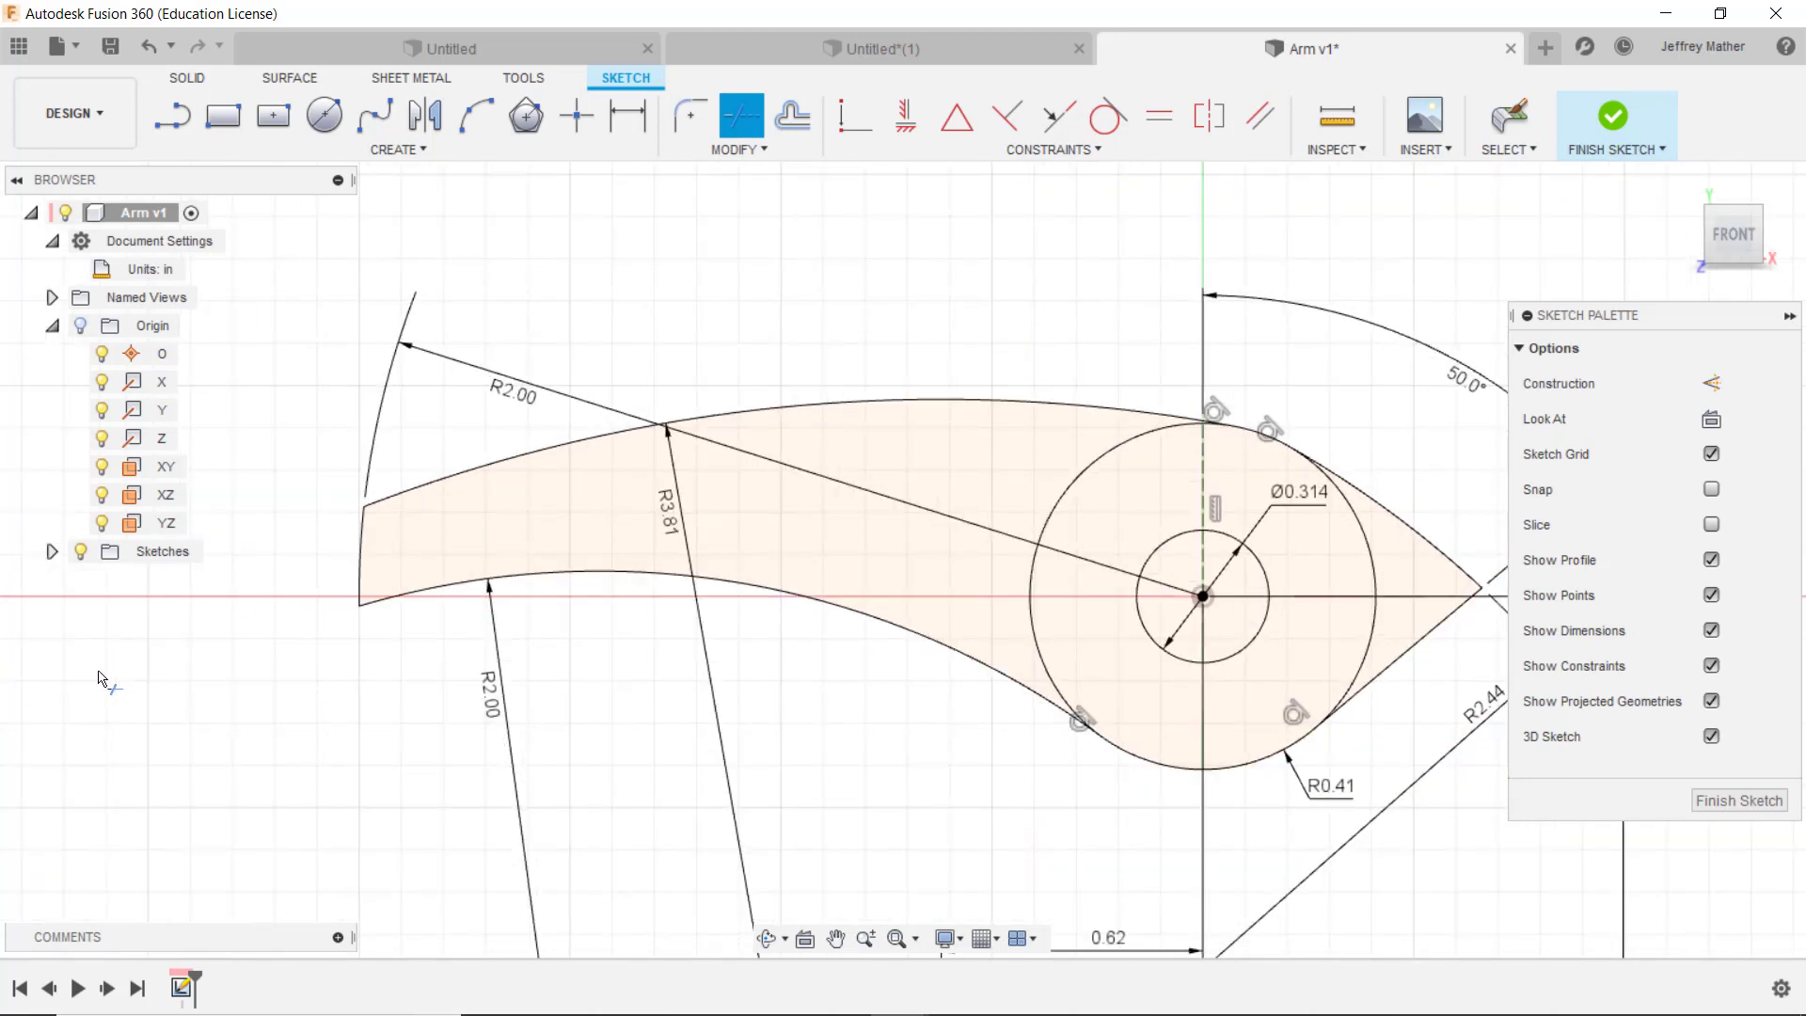
pyautogui.press('Escape')
pyautogui.click(52, 551)
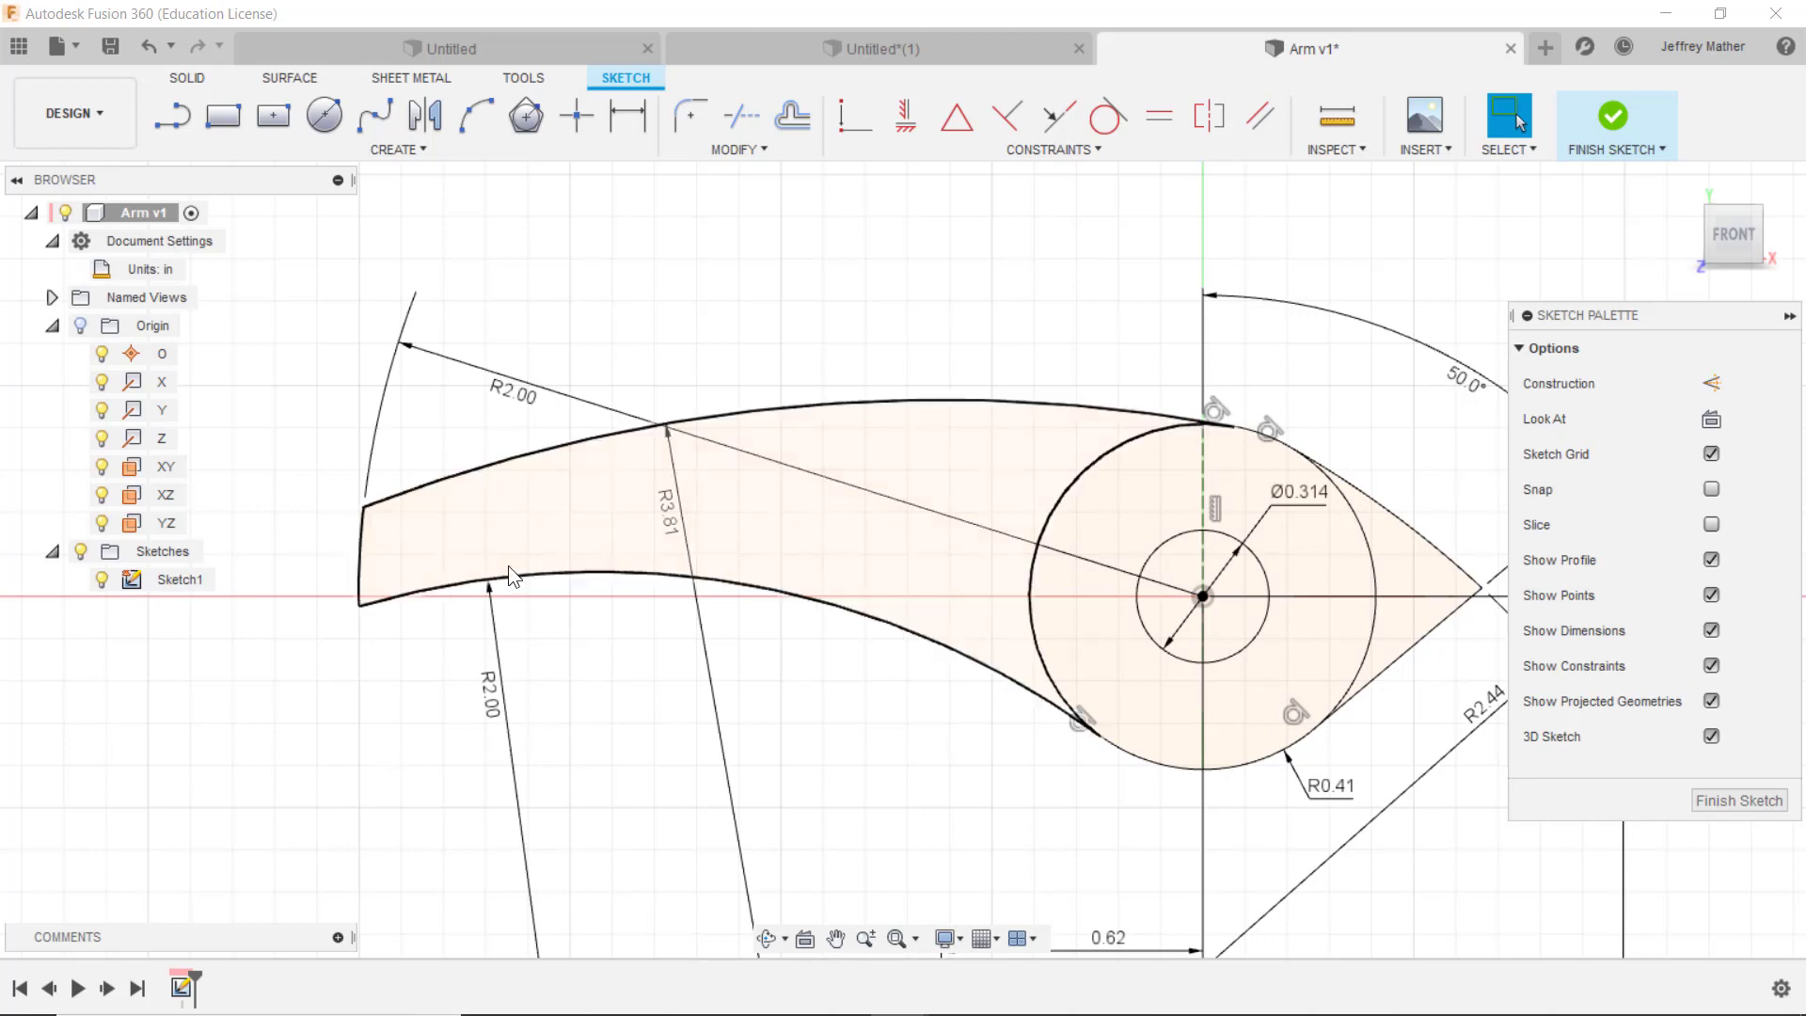
pyautogui.click(219, 118)
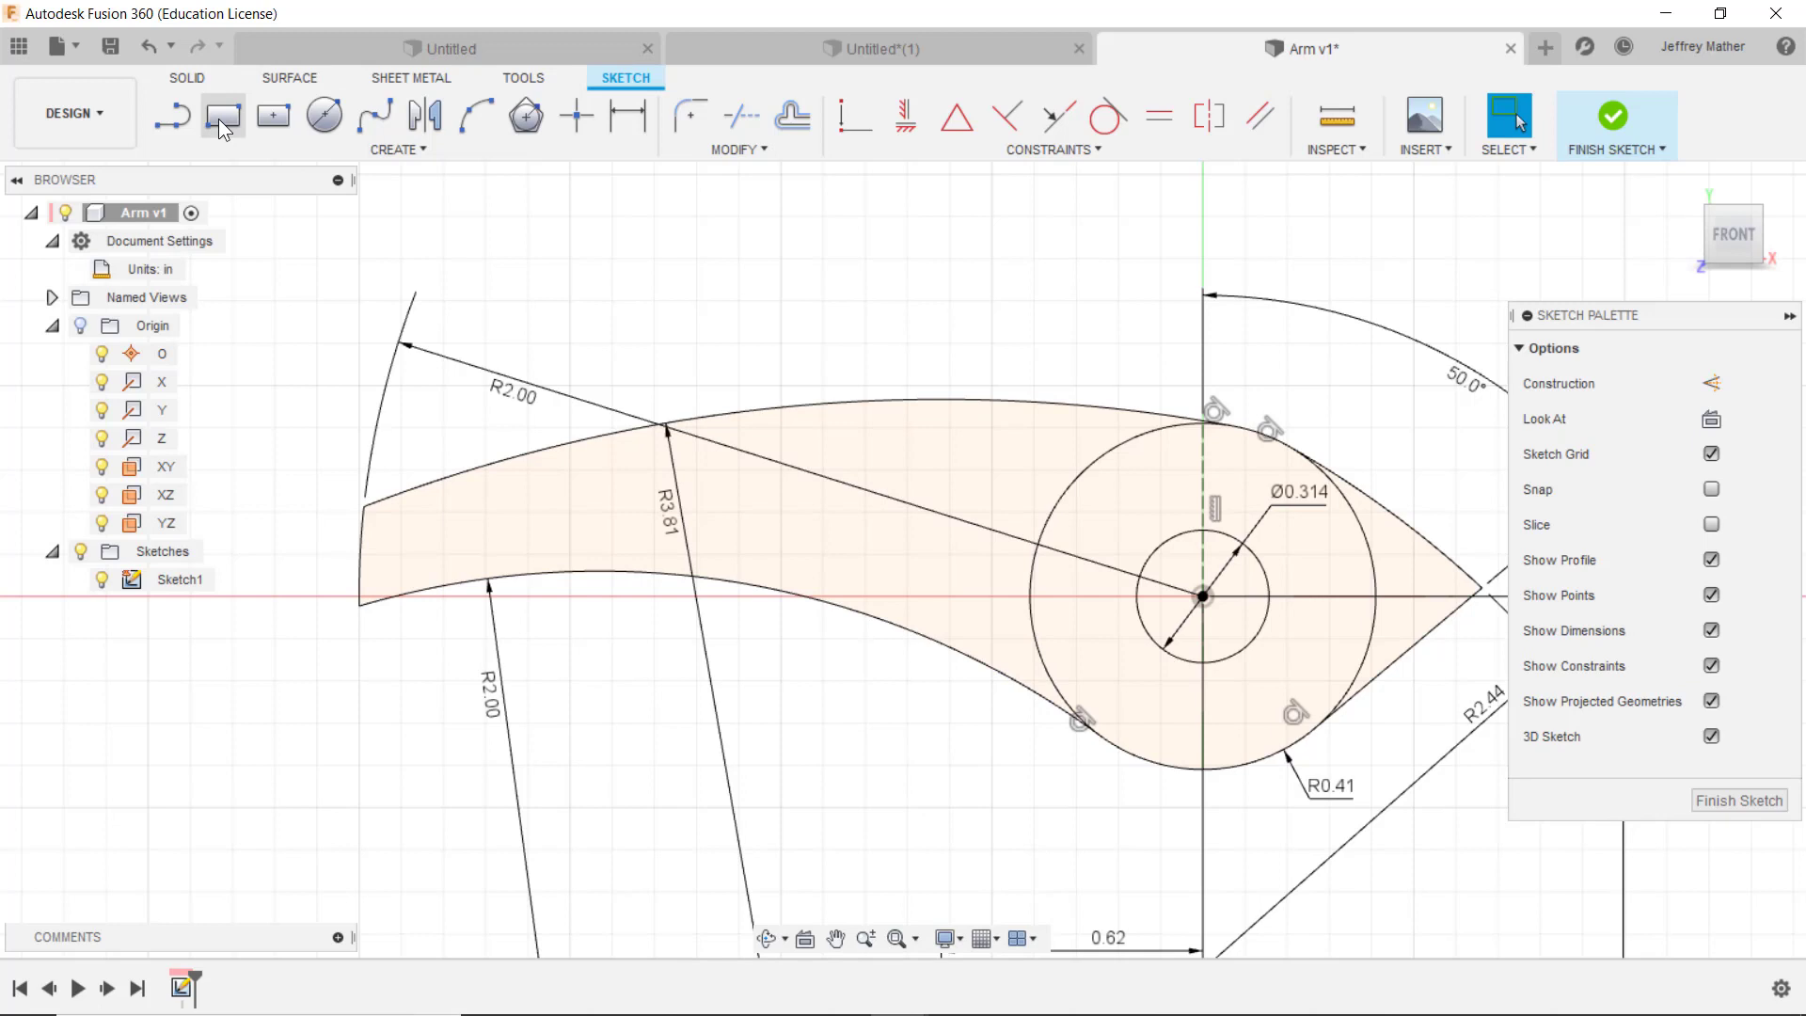
pyautogui.click(528, 513)
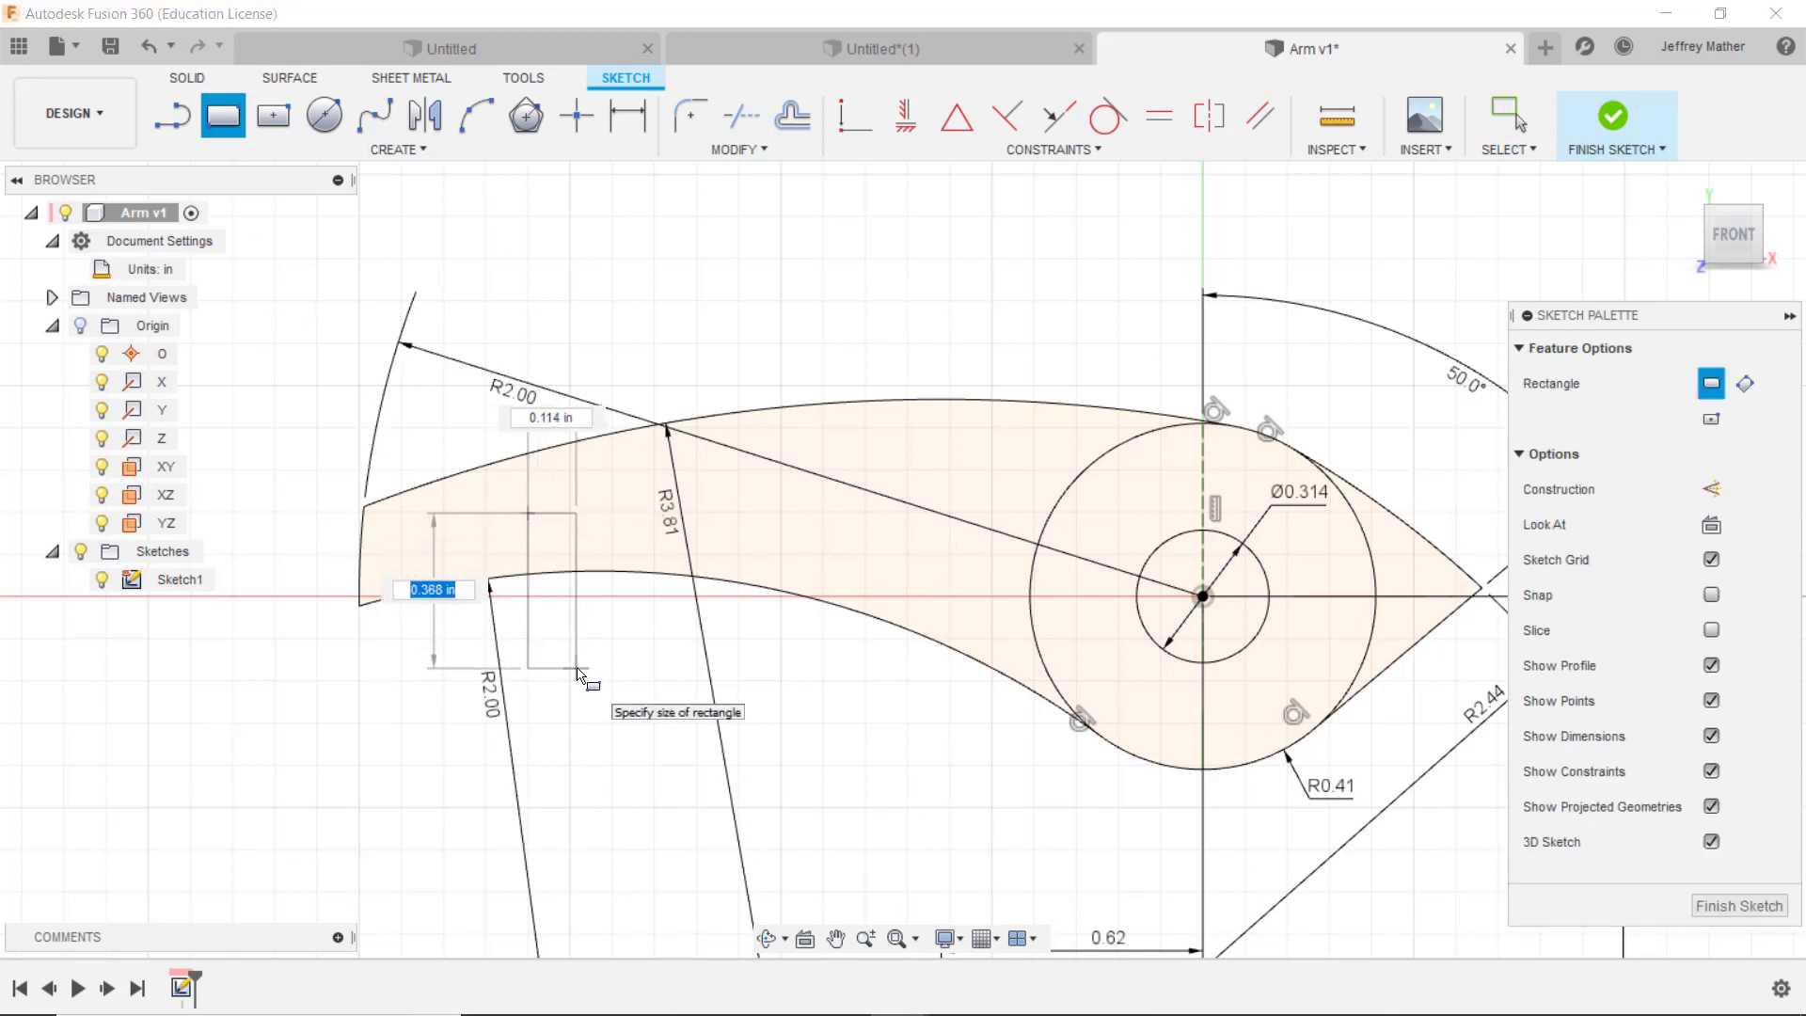
pyautogui.press('Escape')
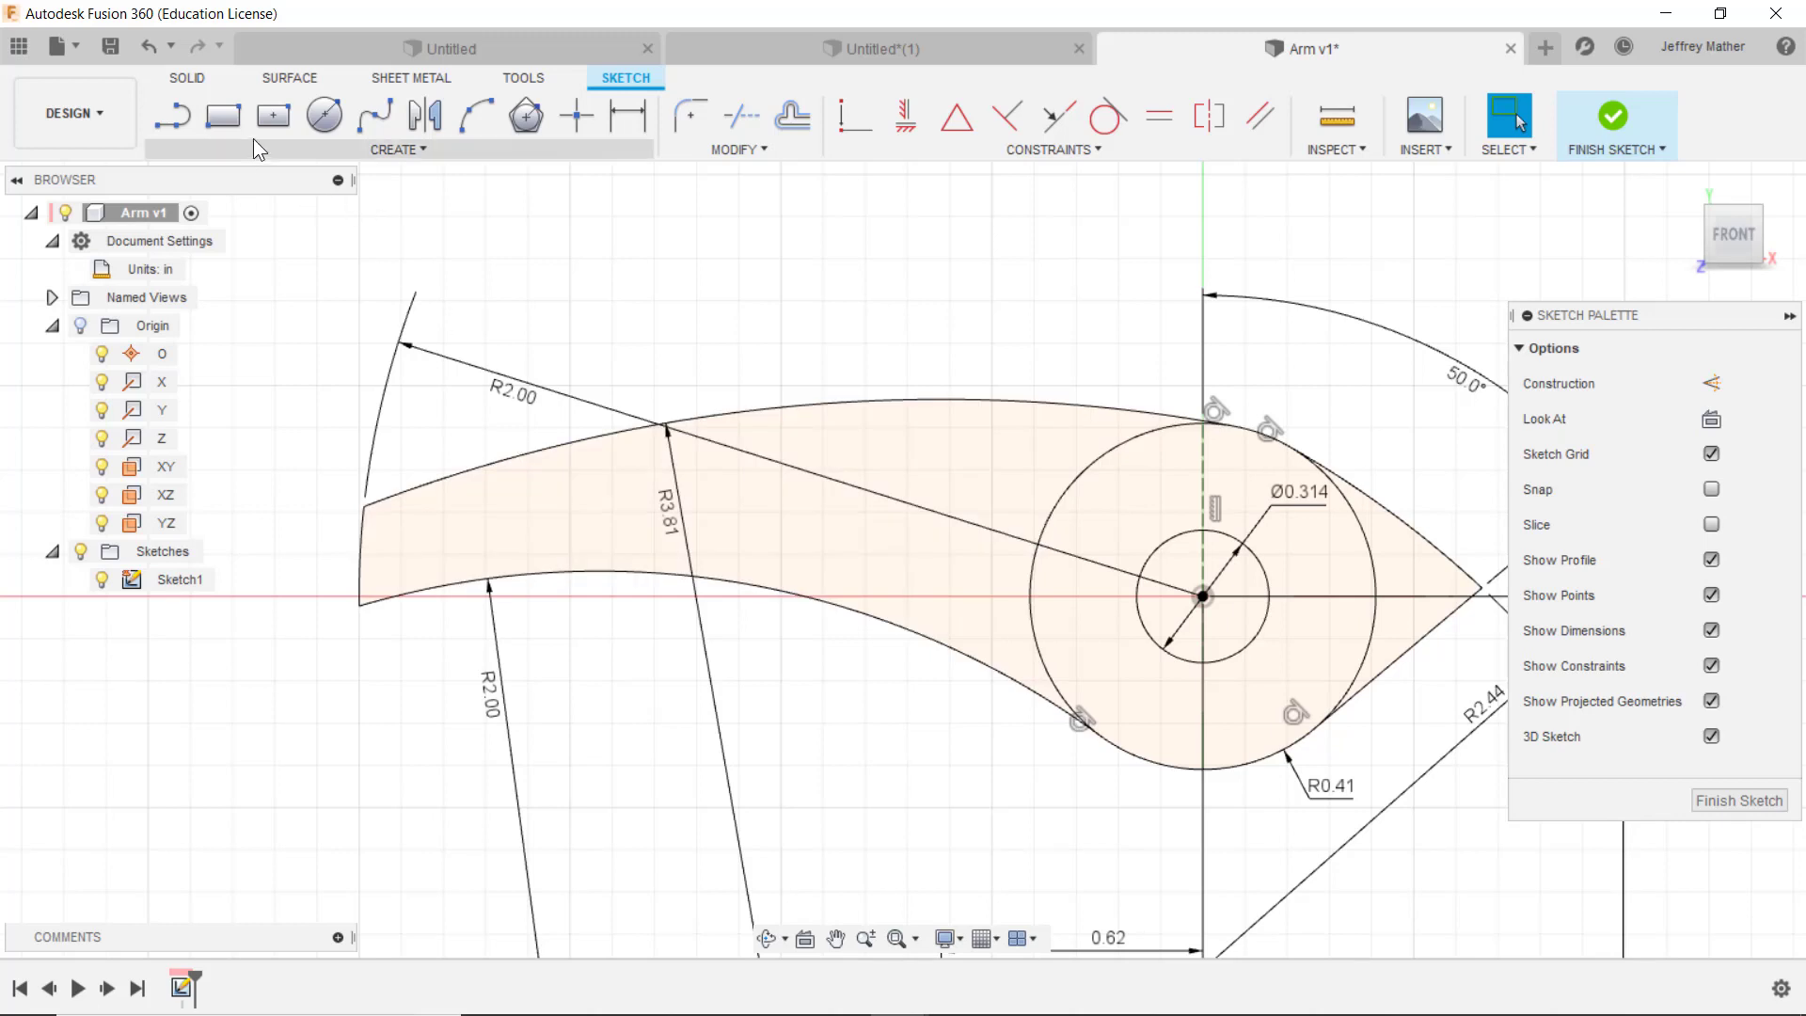
# Step: Draw a tilted three-point rectangle about 0.50 in long and 0.11 in wide across the lower arc near the lever's left end
pyautogui.click(381, 151)
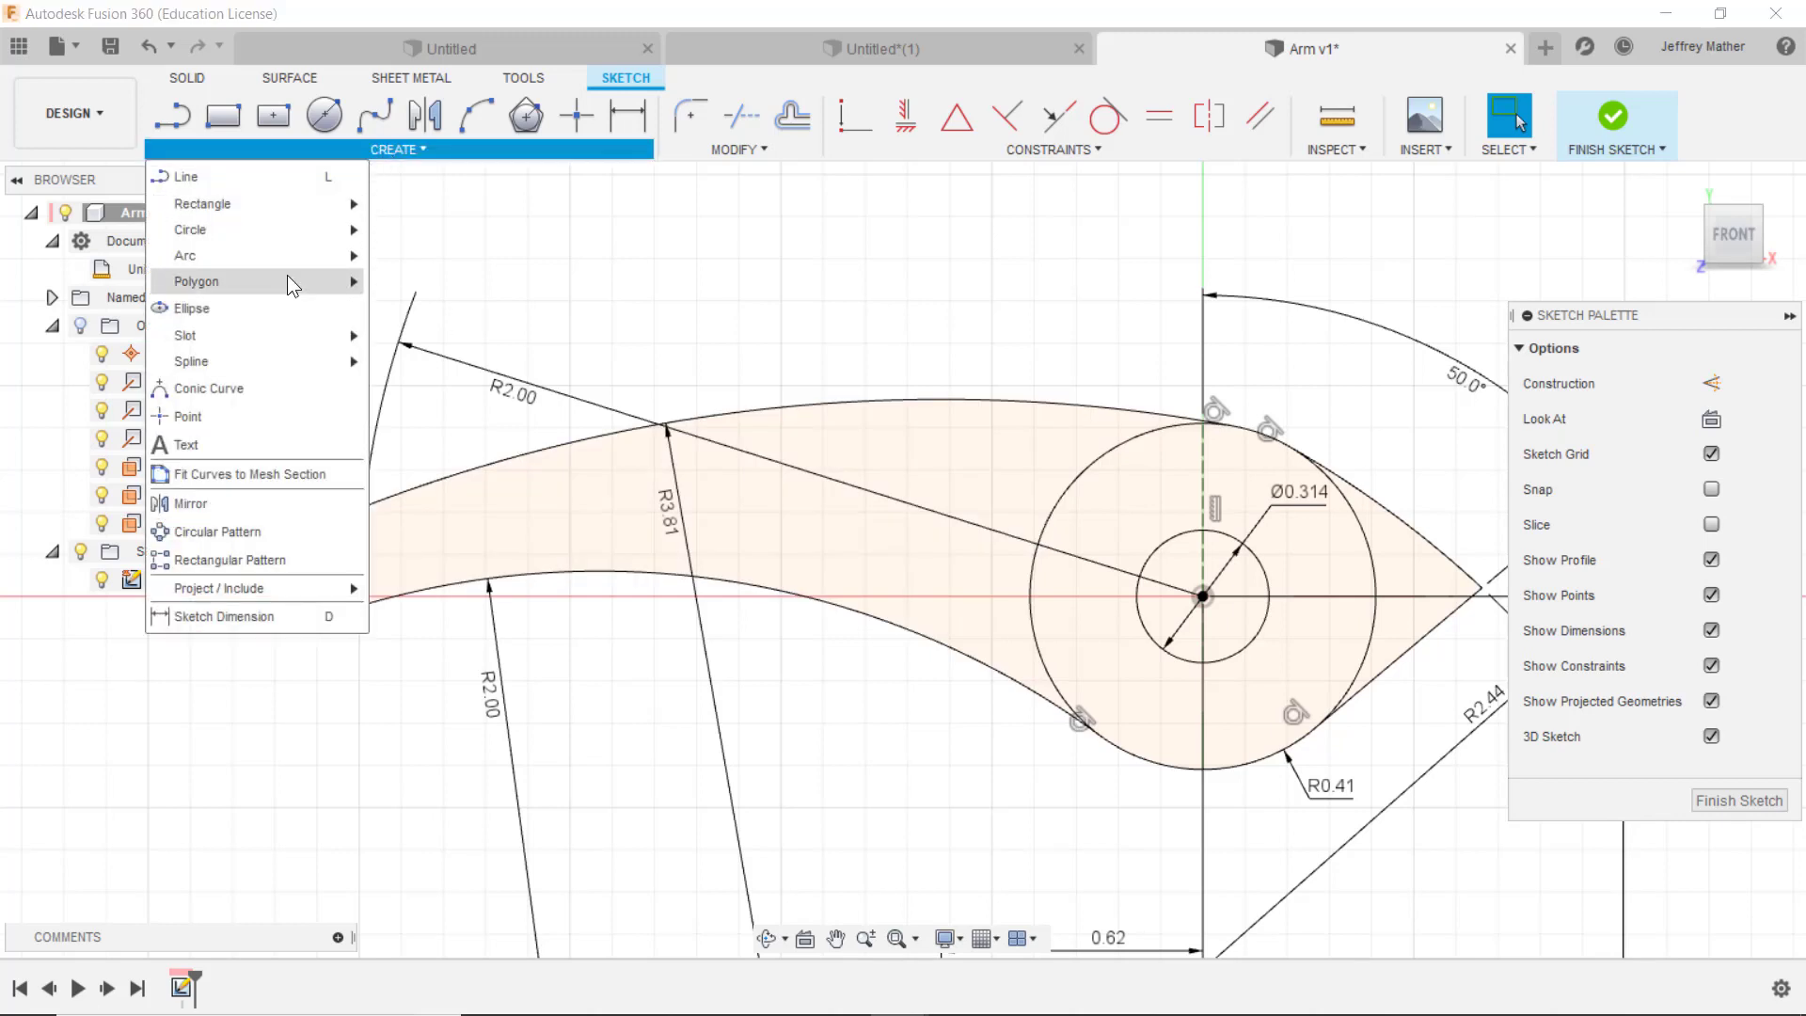
pyautogui.moveTo(279, 200)
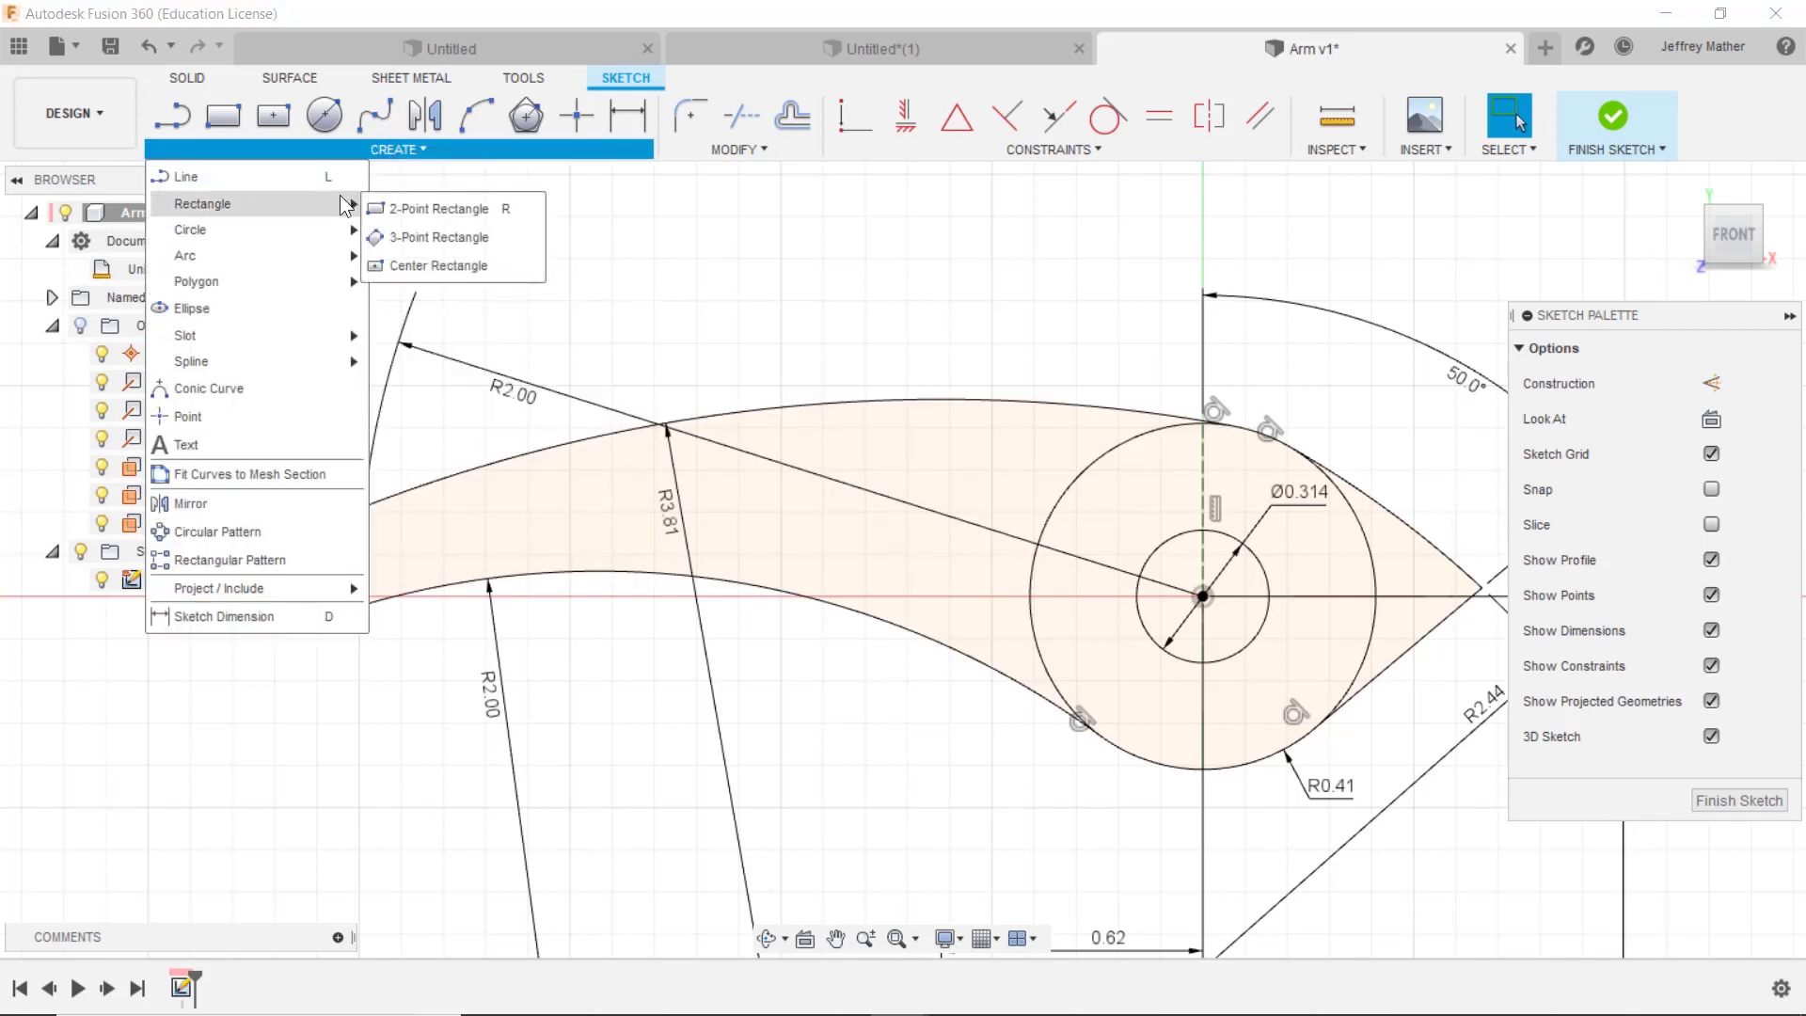
pyautogui.click(407, 237)
pyautogui.click(507, 519)
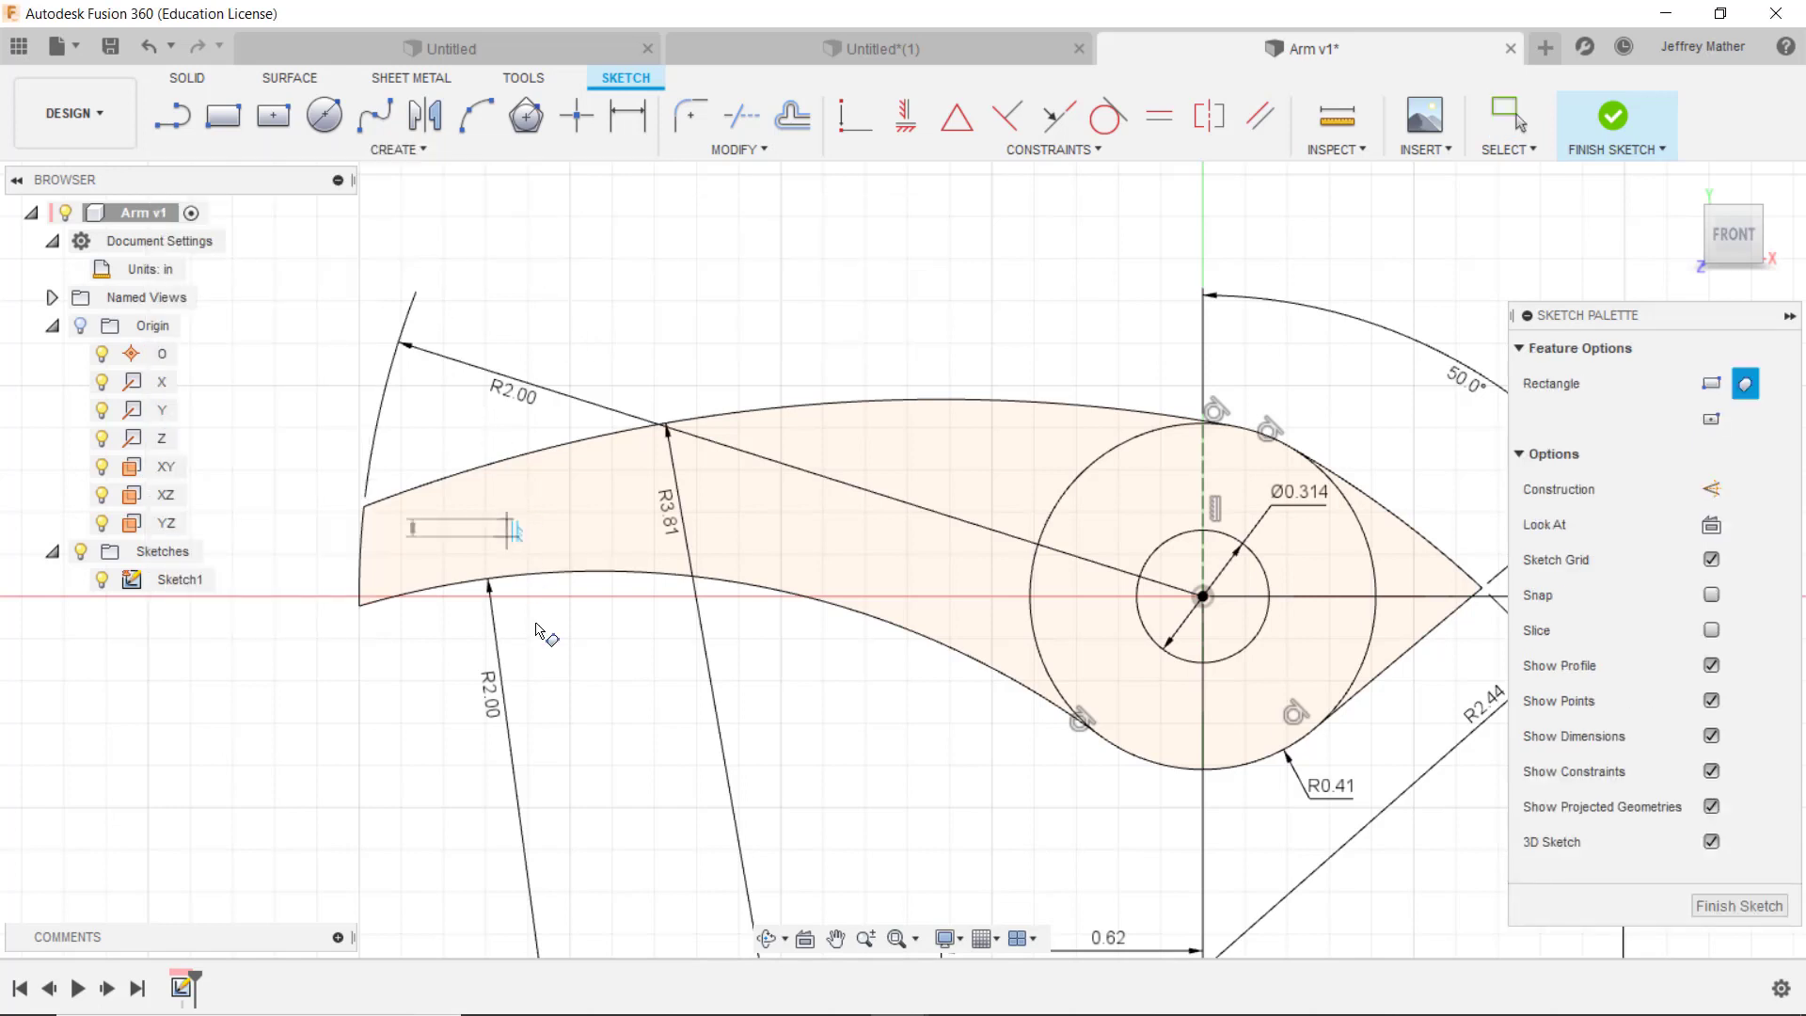
pyautogui.click(418, 546)
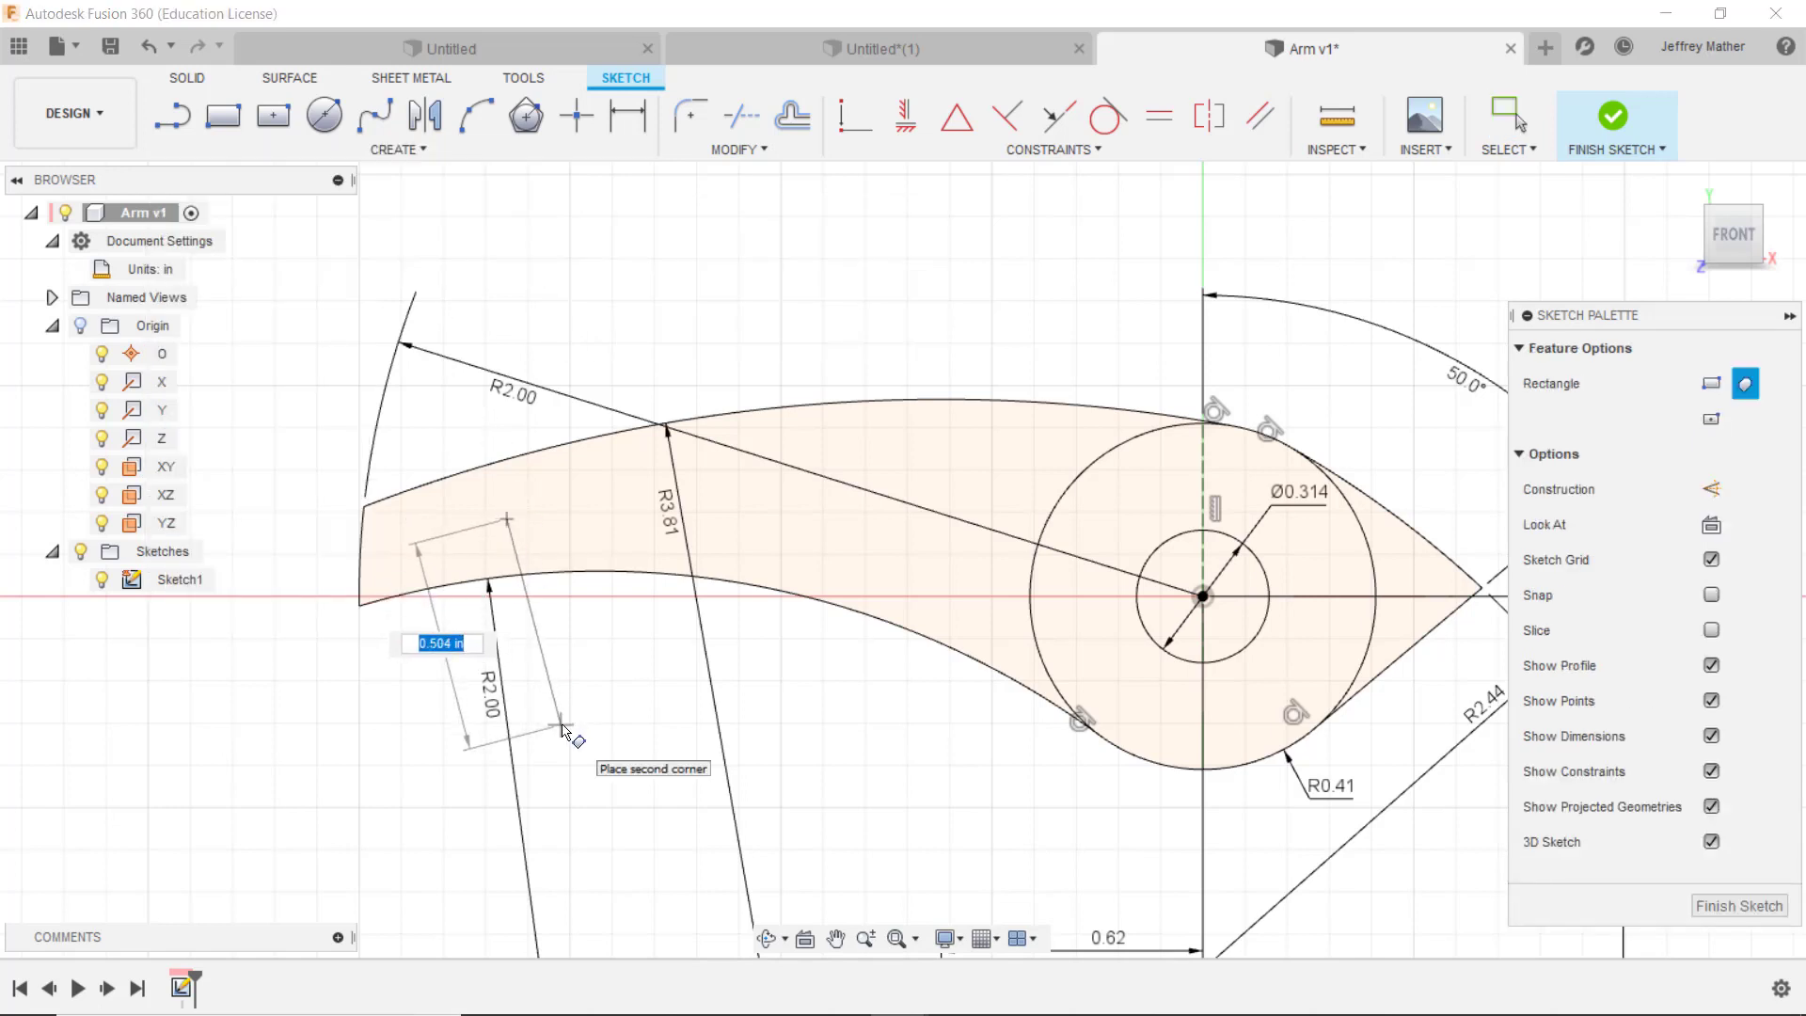
pyautogui.click(562, 726)
pyautogui.click(602, 716)
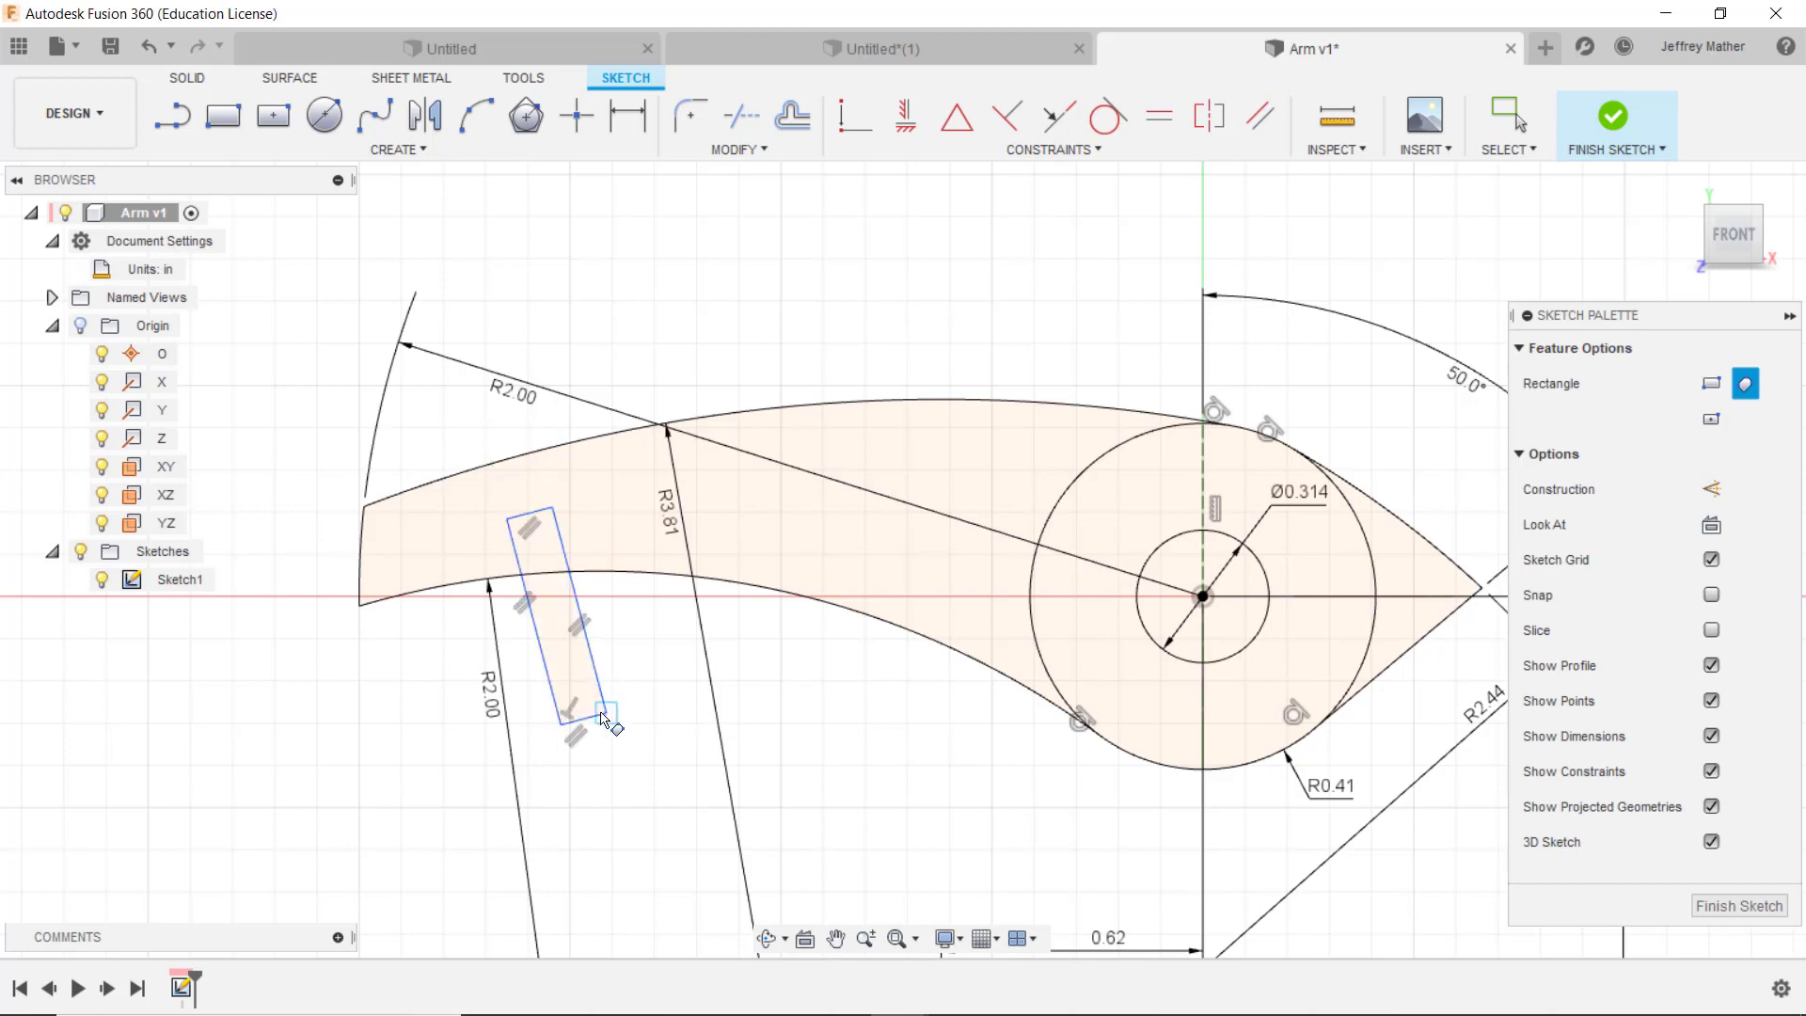
pyautogui.press('Escape')
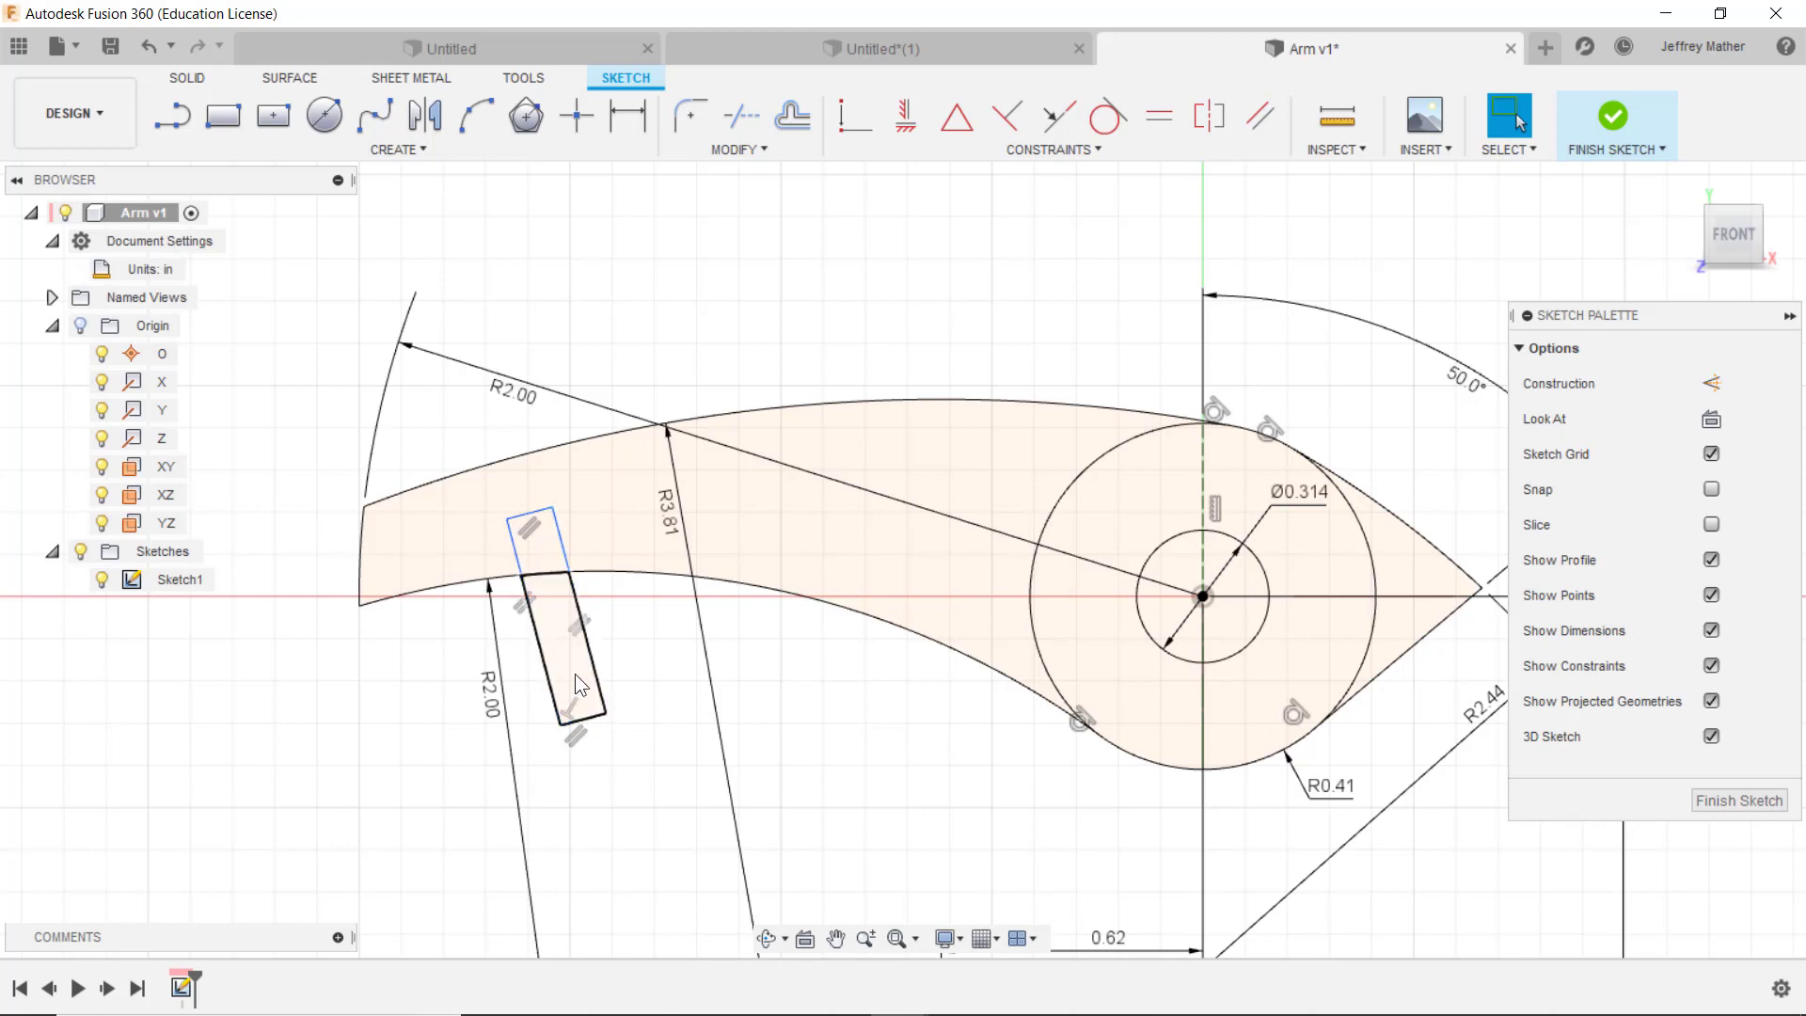
# Step: Add a 0.152 in diameter dimension between the tilted rectangle's long sides and place it below the rectangle
pyautogui.scroll(2, 508, 707)
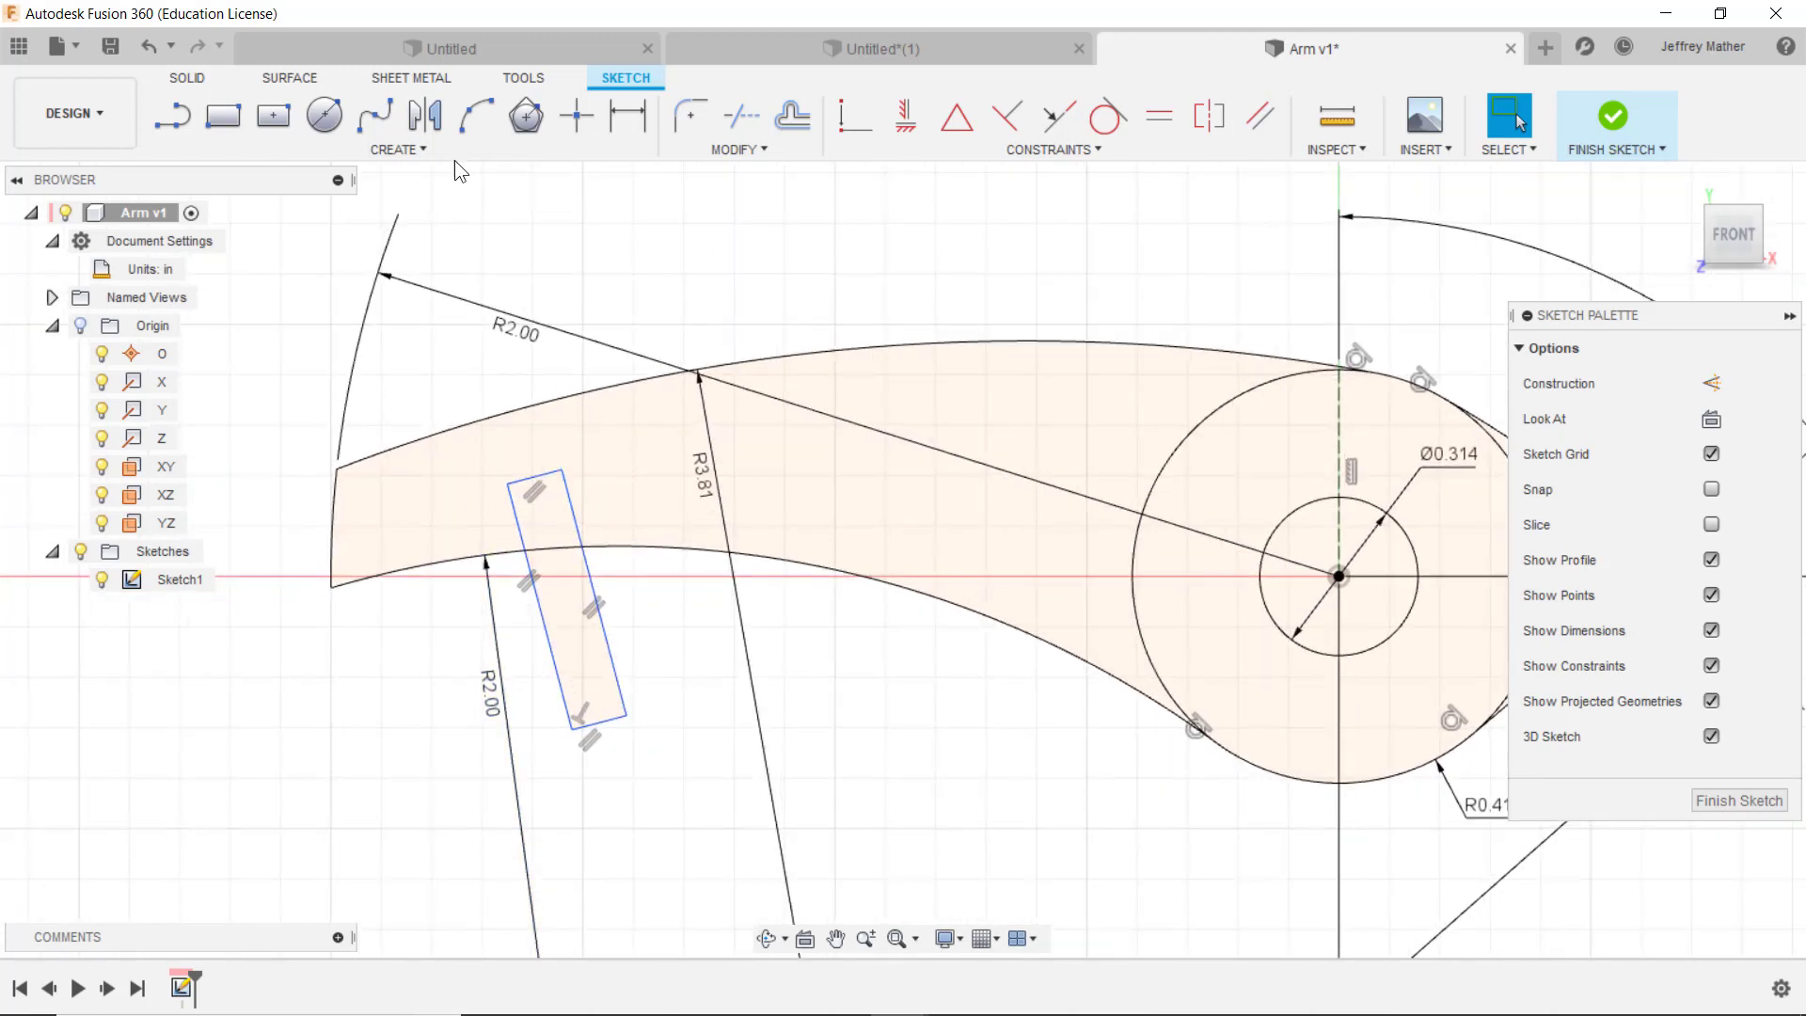
pyautogui.click(642, 115)
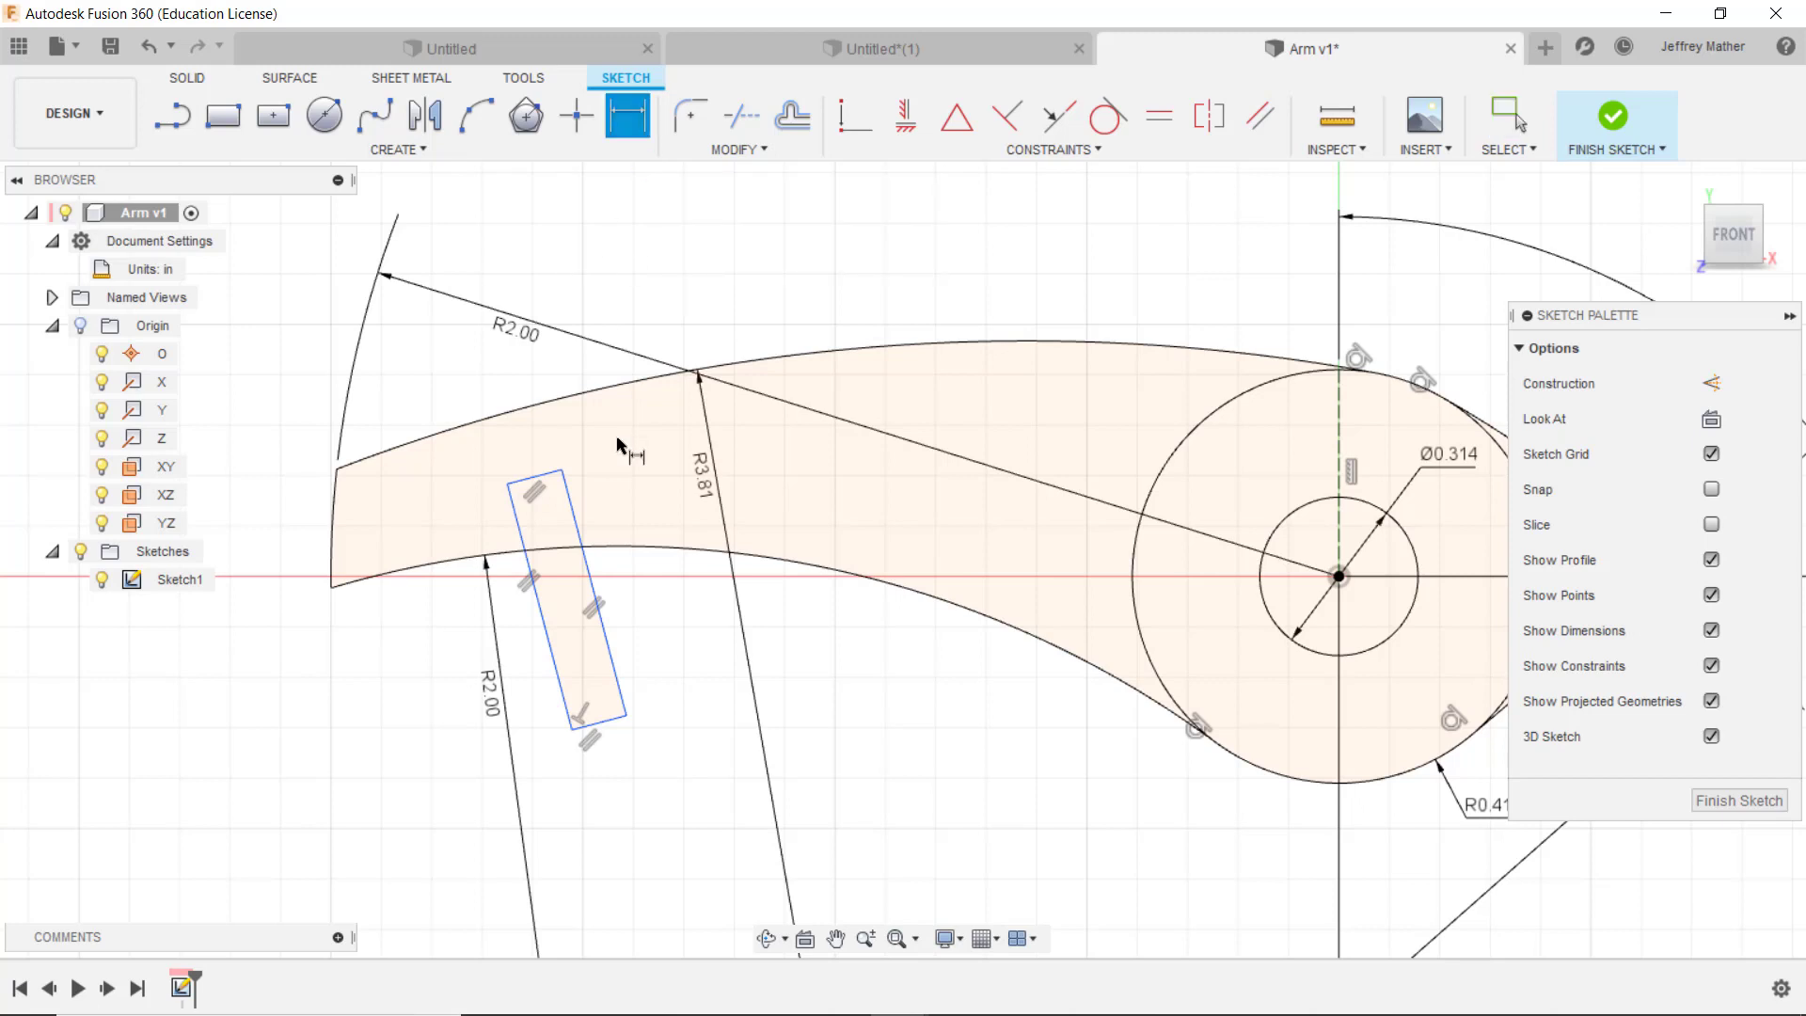
pyautogui.click(613, 661)
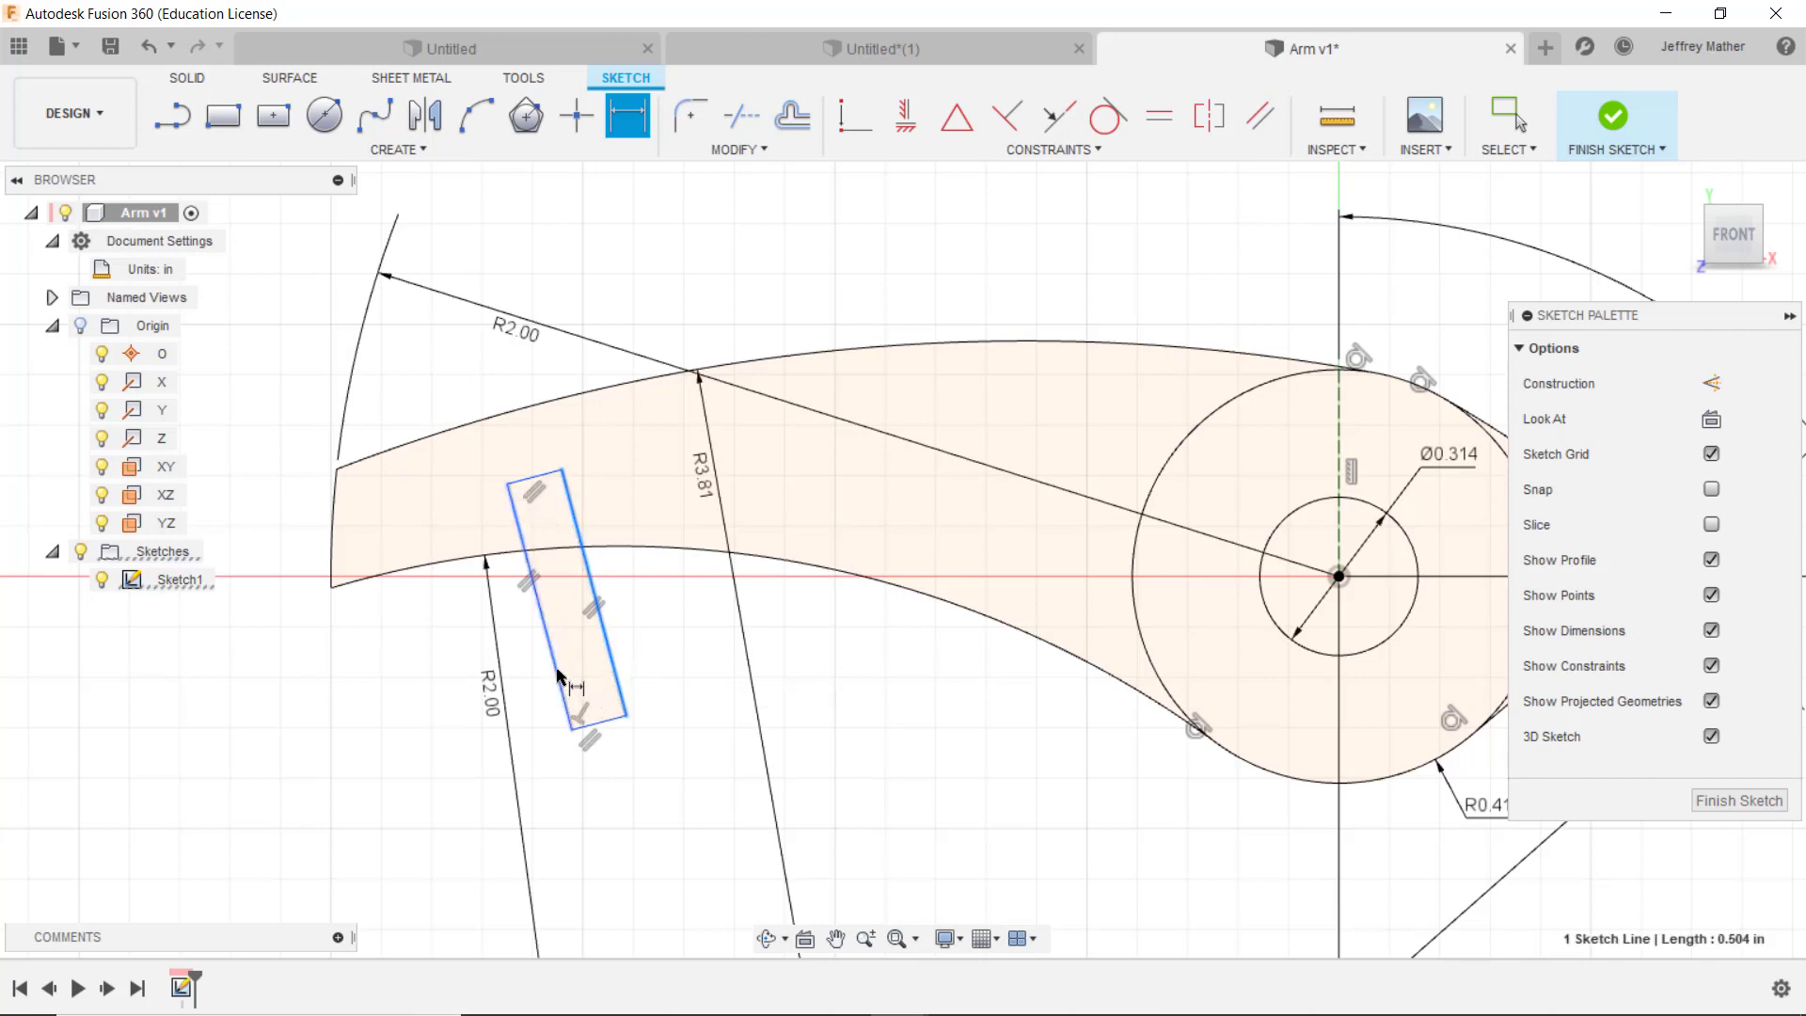
pyautogui.click(560, 686)
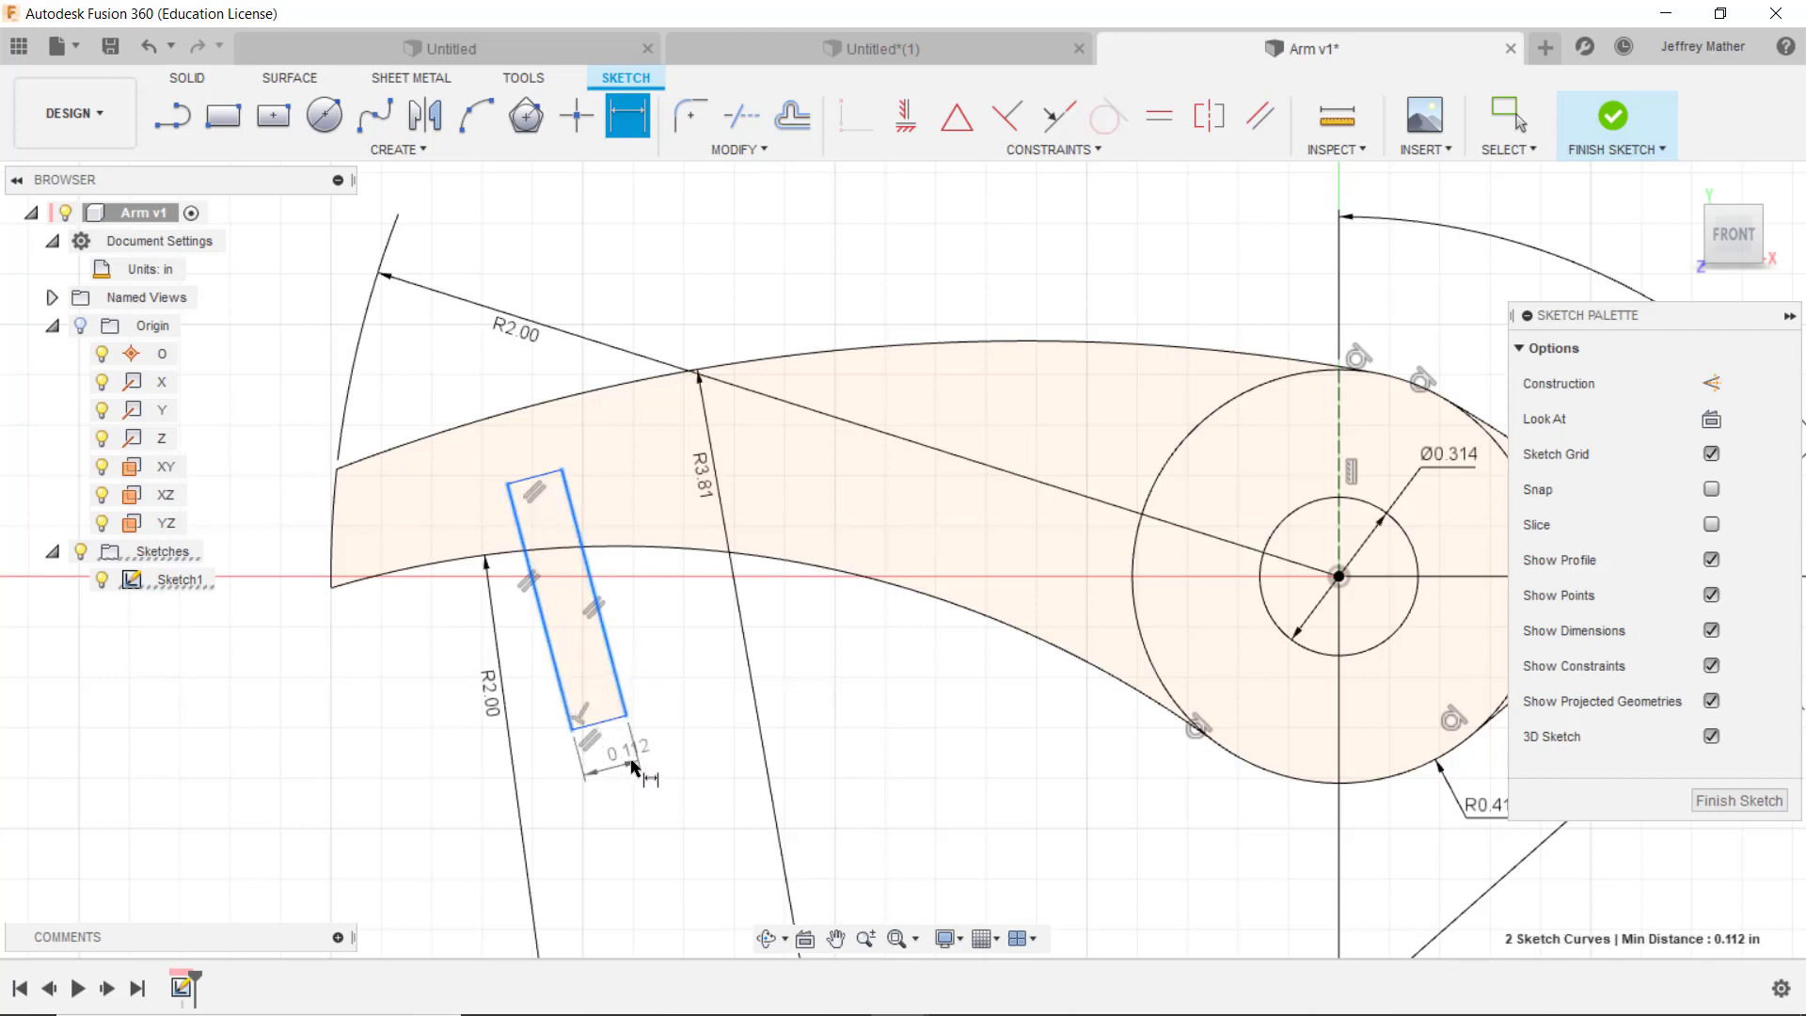
pyautogui.rightClick(681, 776)
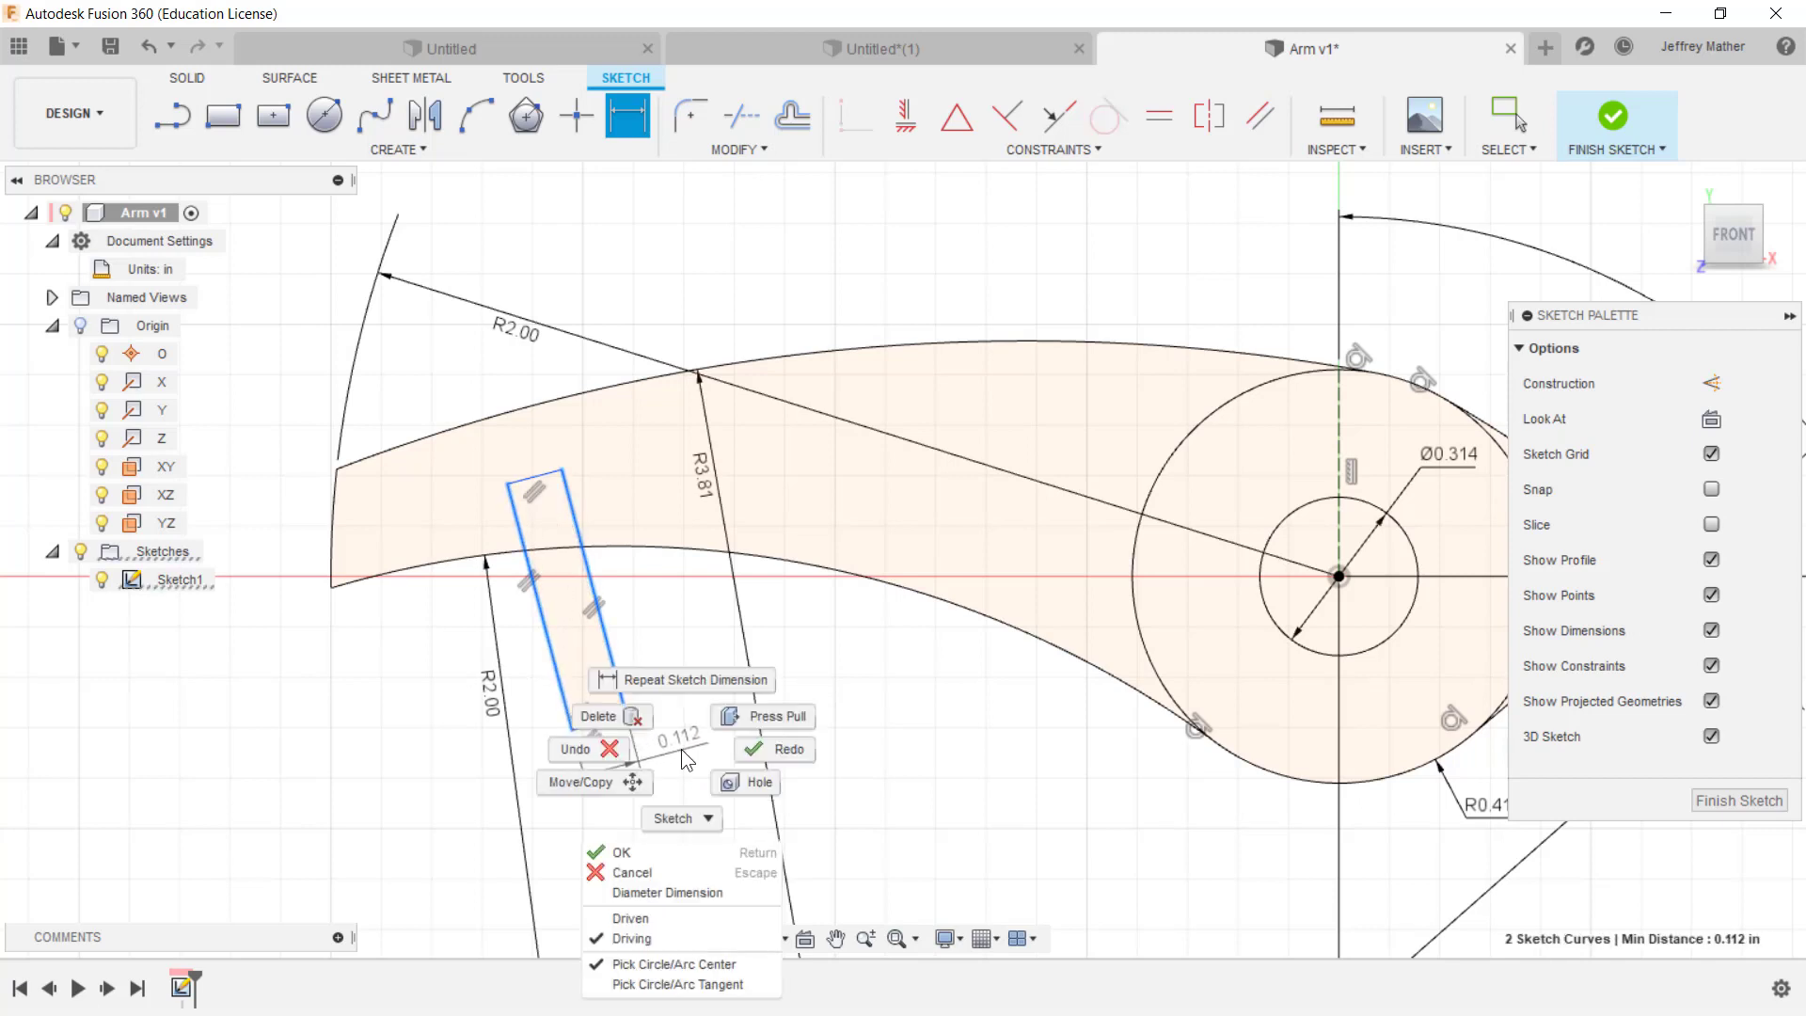
pyautogui.click(692, 891)
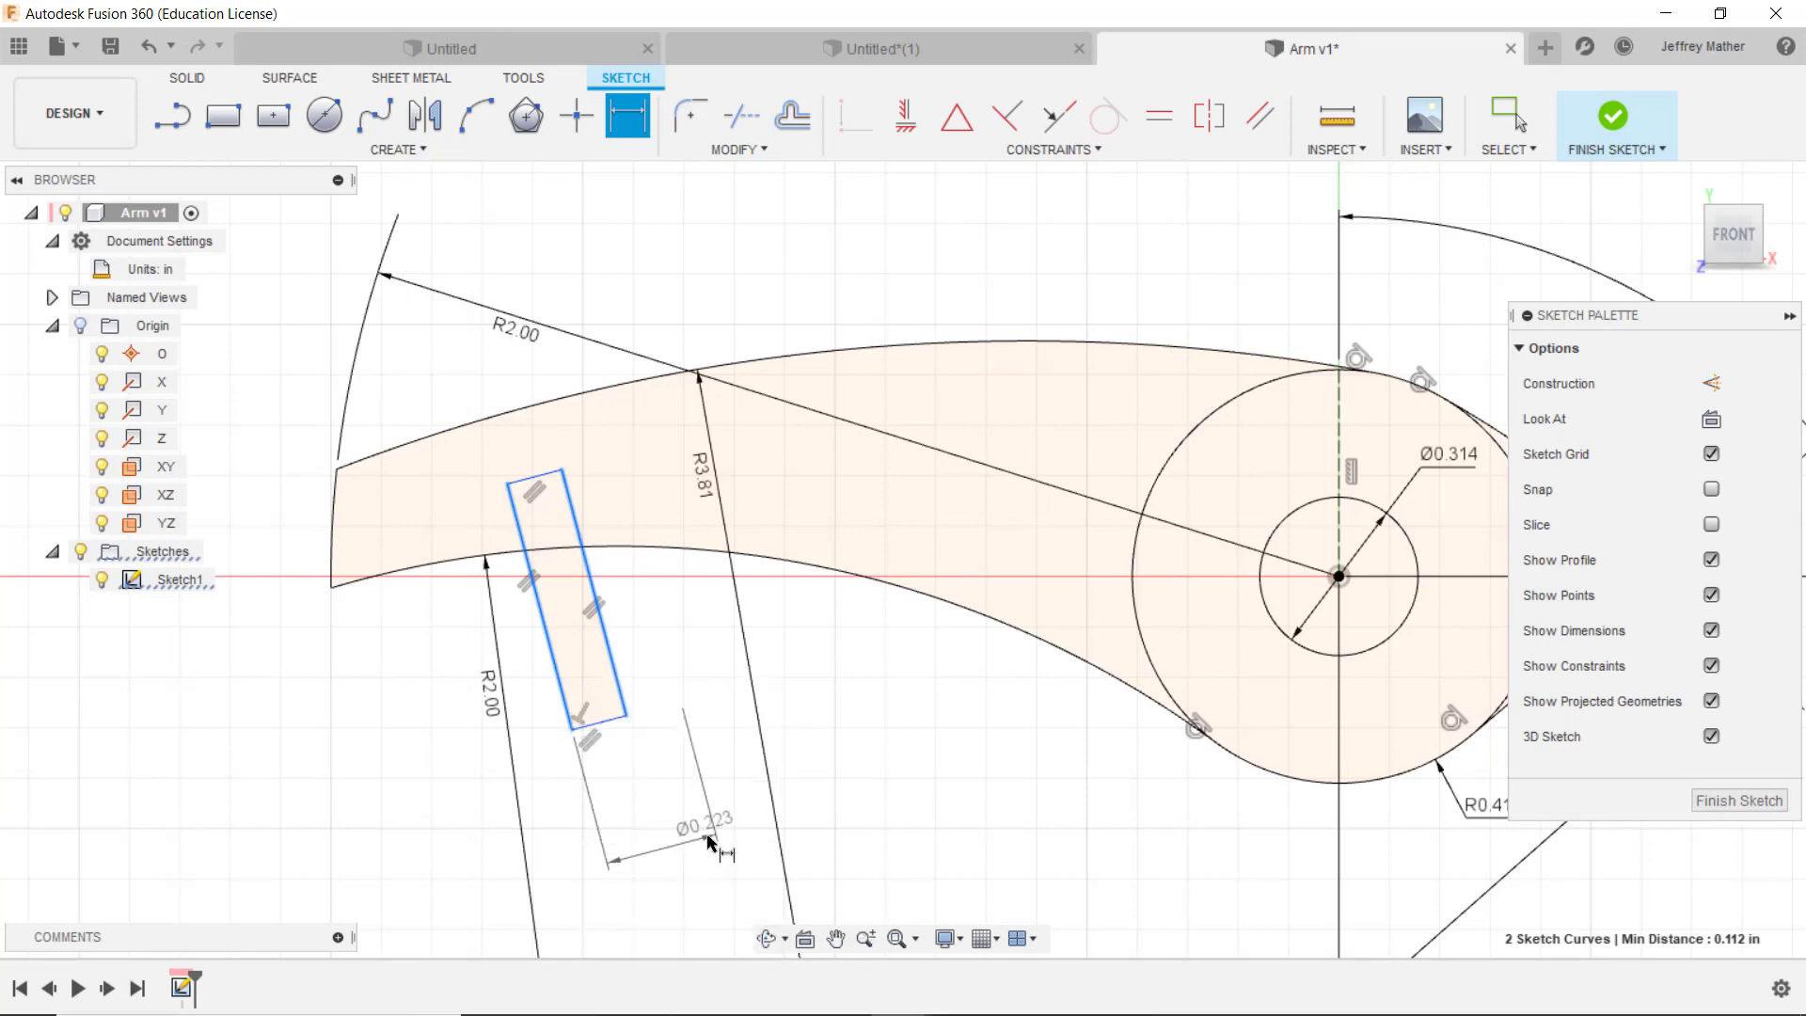
pyautogui.click(675, 849)
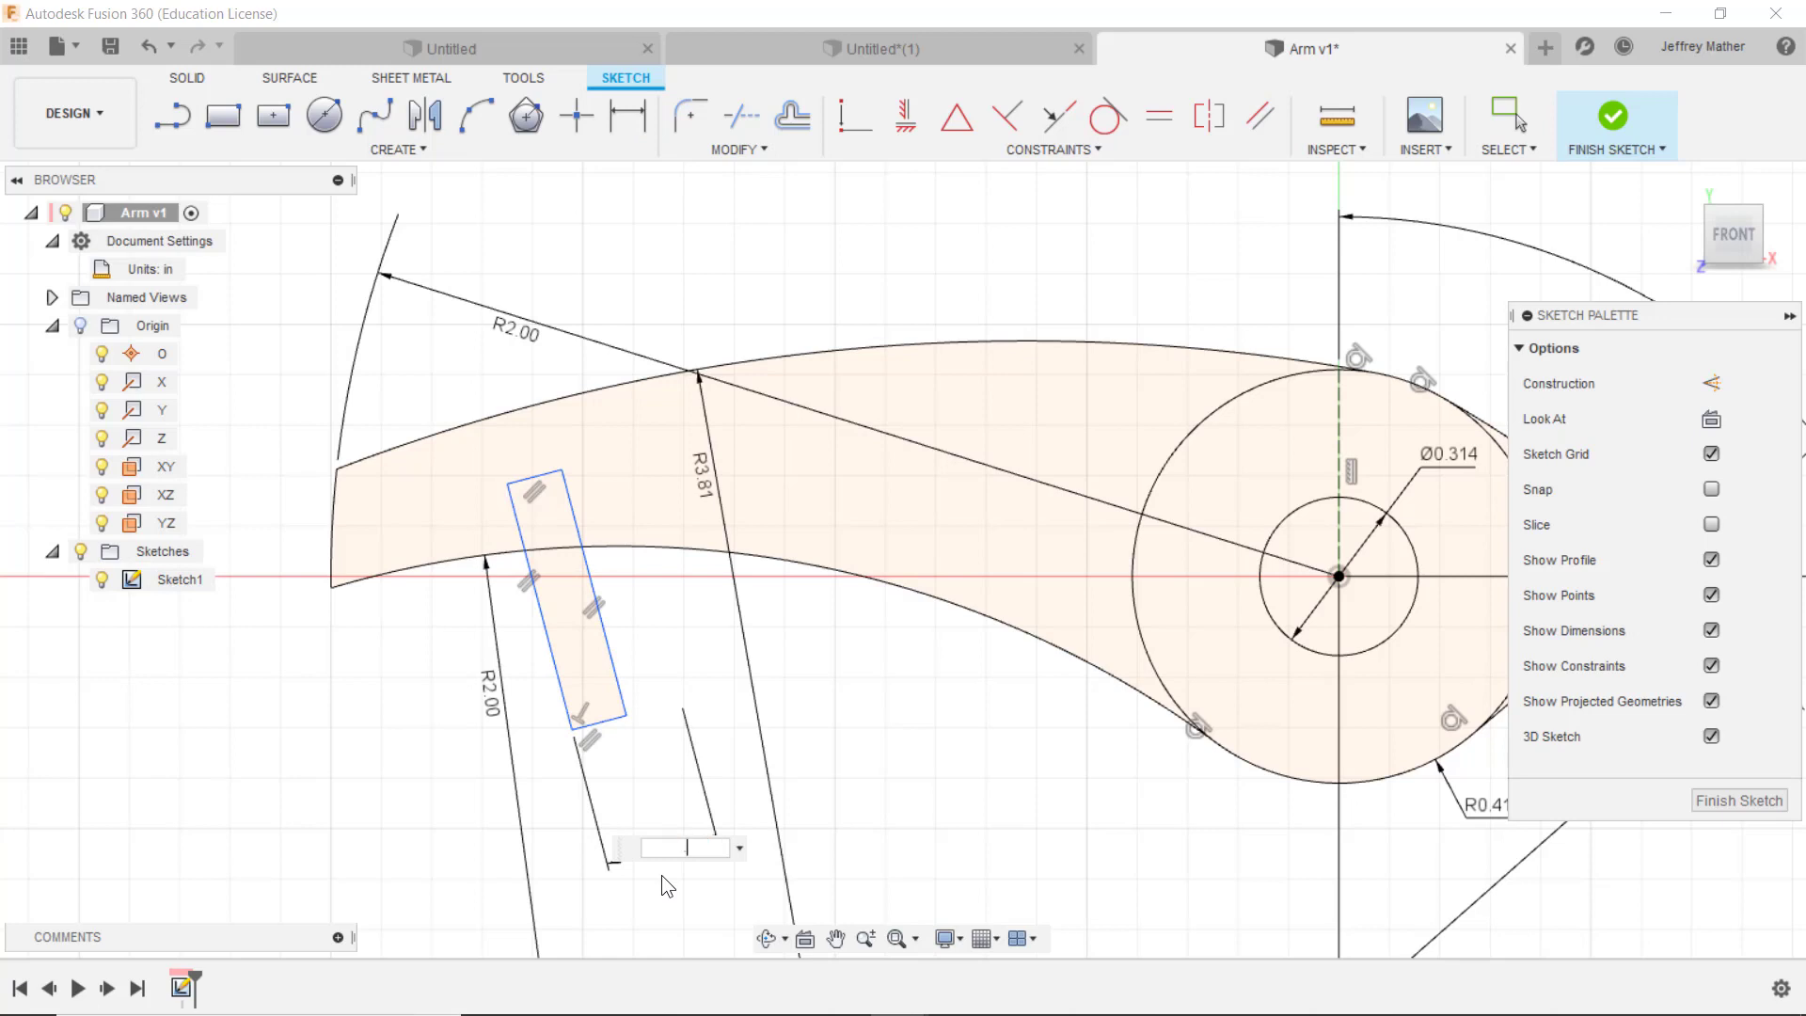
pyautogui.press('Return')
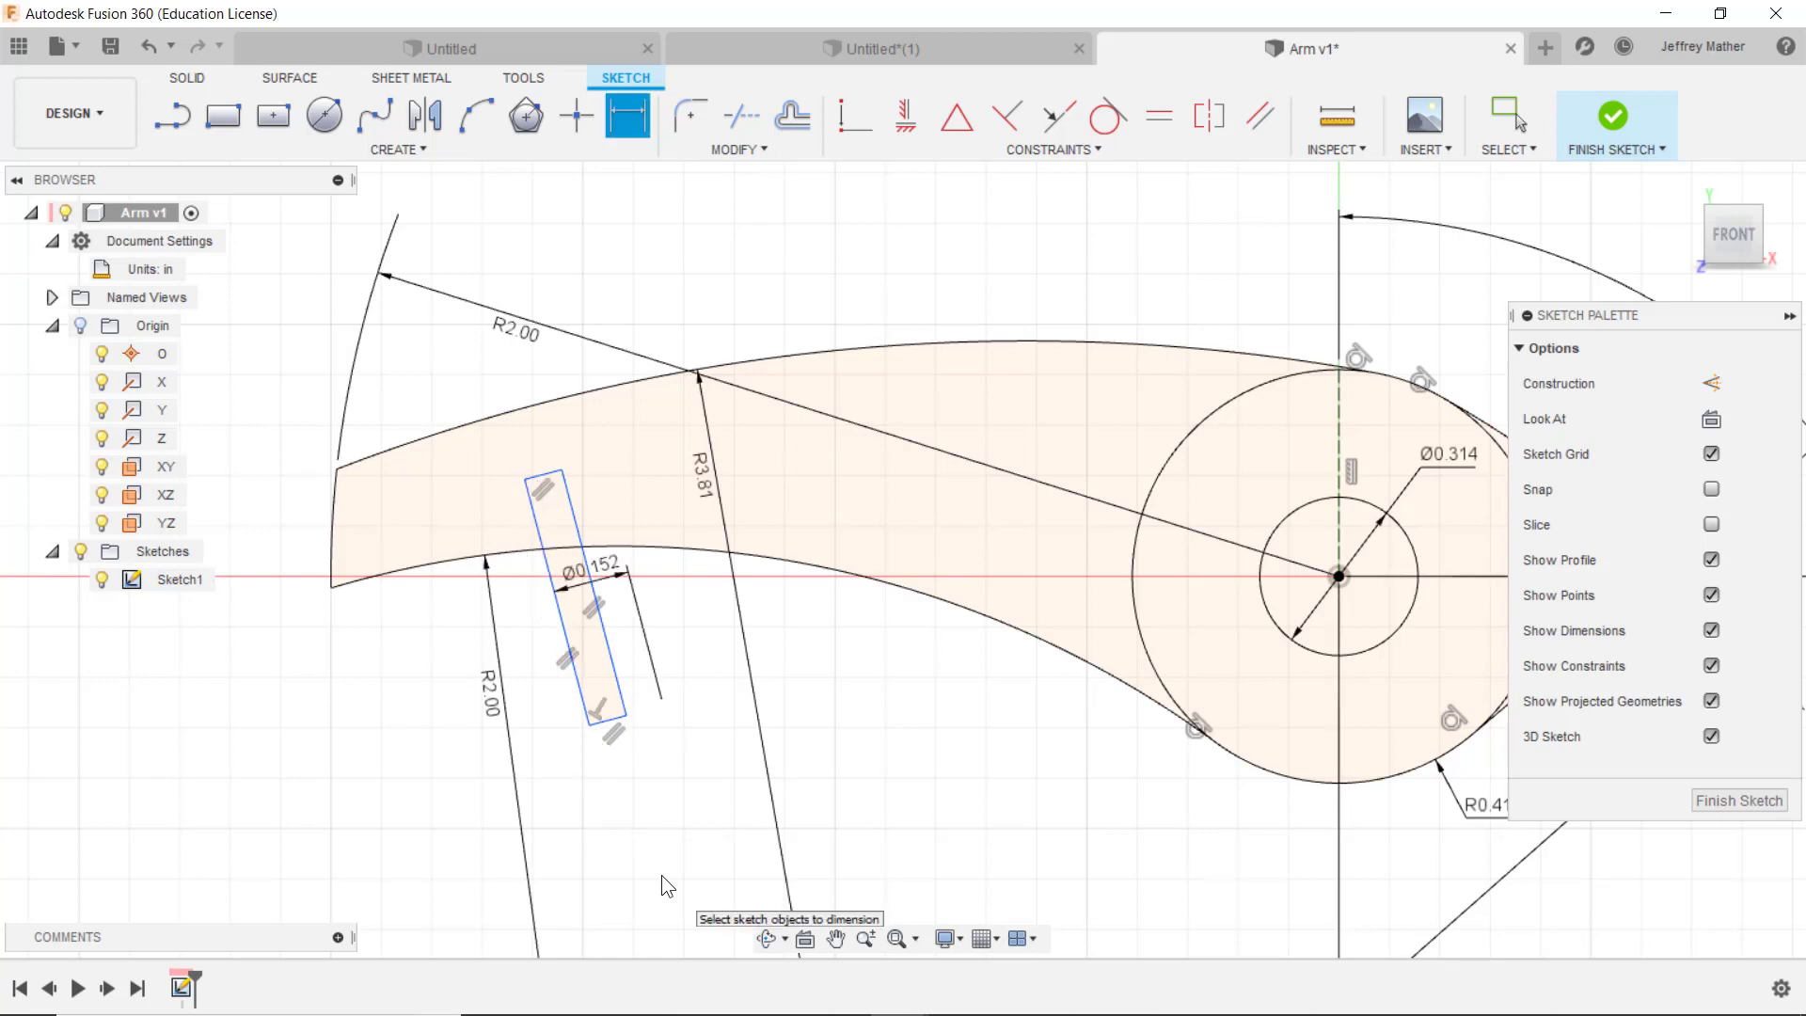
pyautogui.press('Escape')
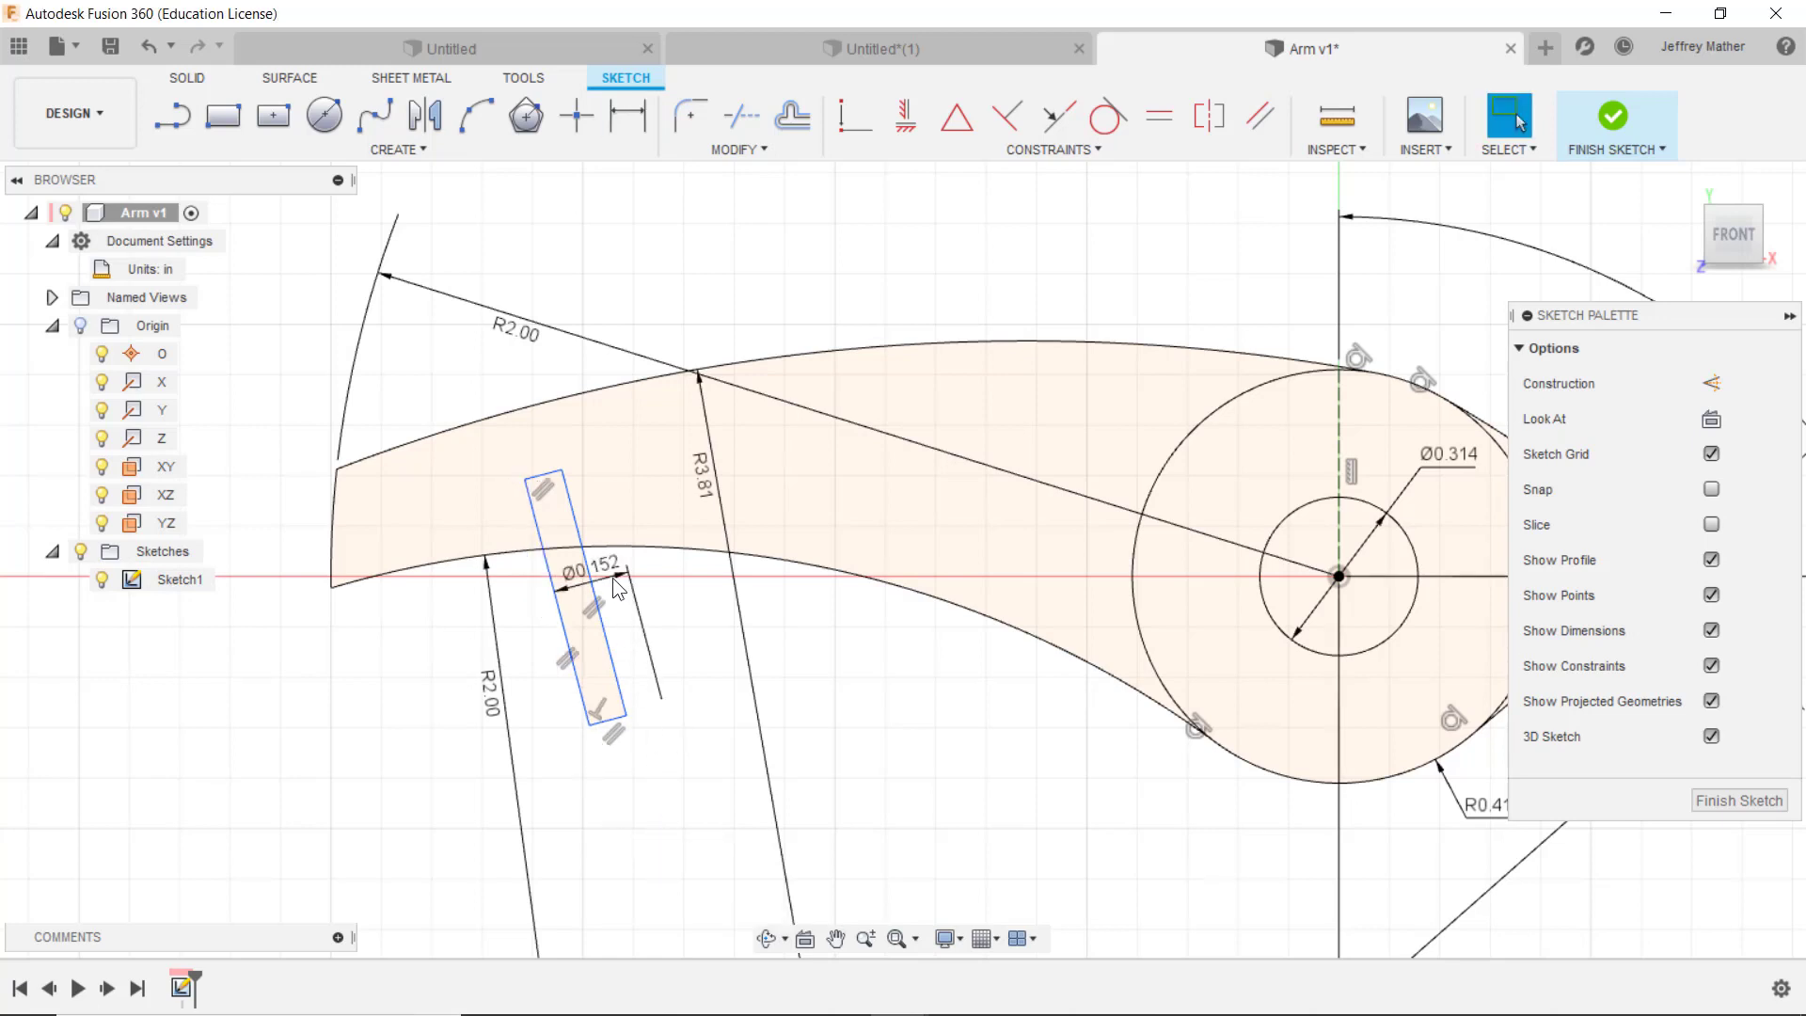
pyautogui.moveTo(593, 567); pyautogui.dragTo(679, 820)
pyautogui.click(679, 820)
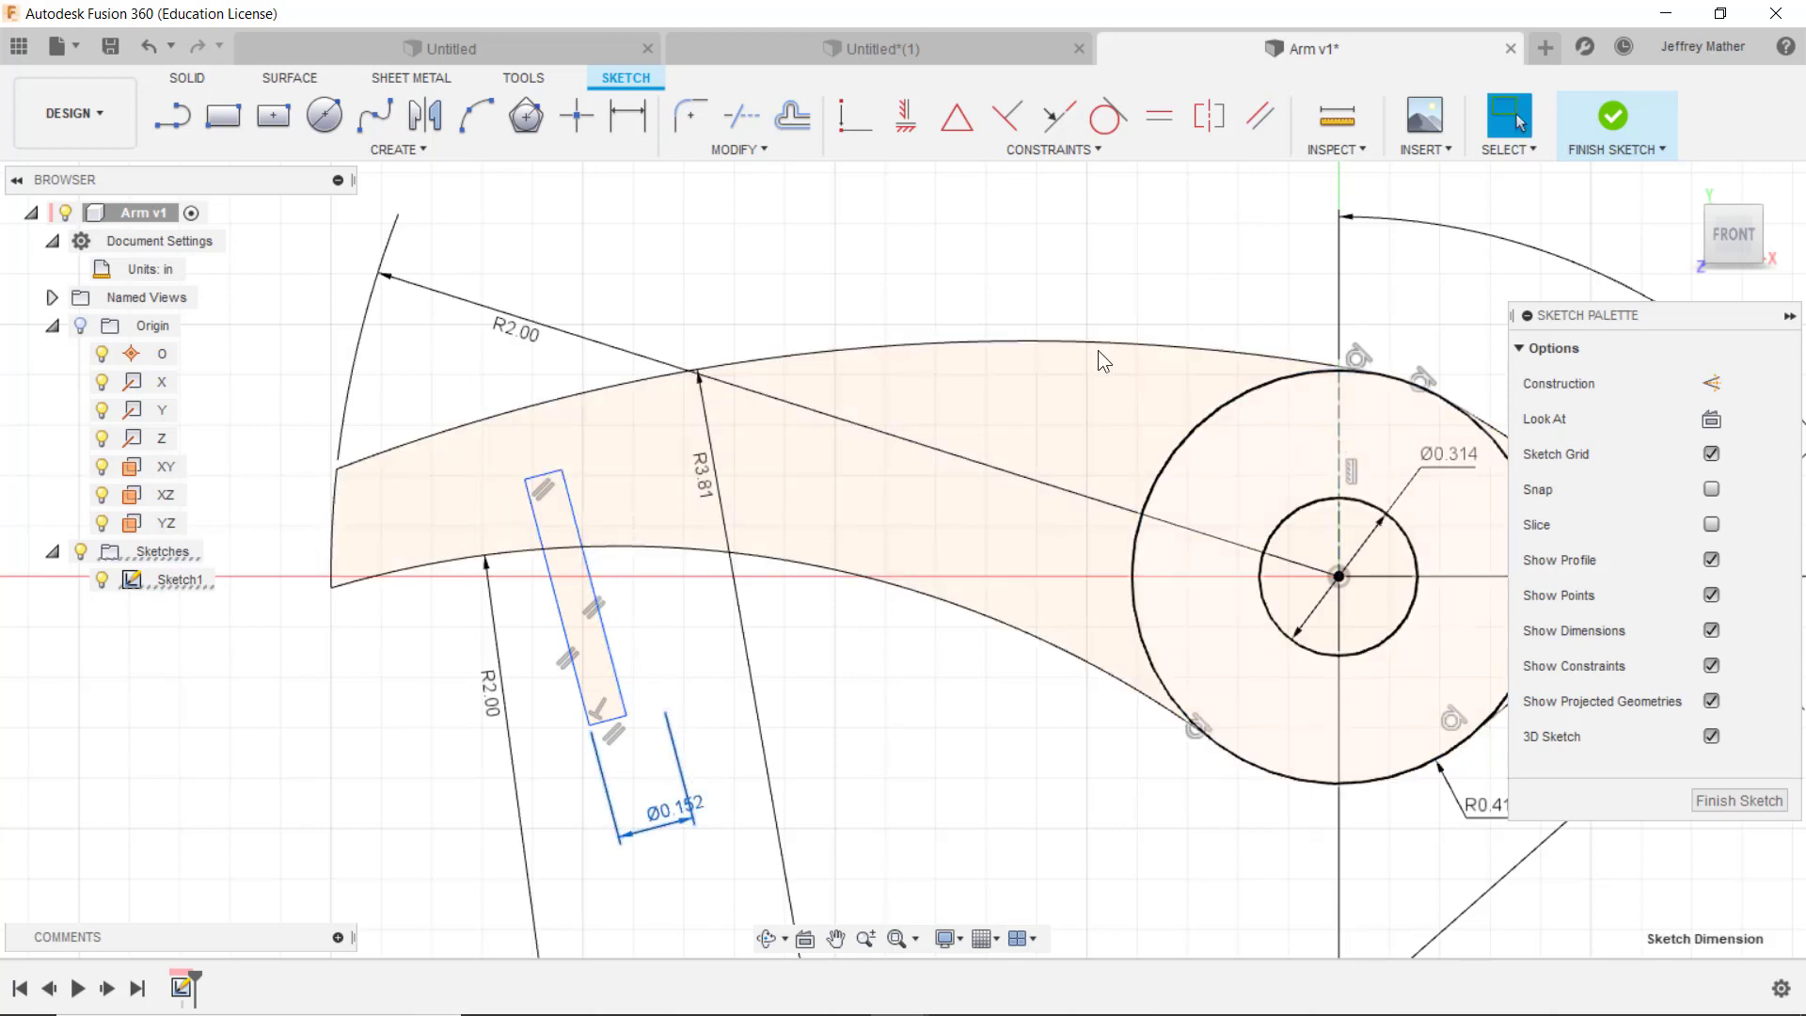
# Step: Dimension the angle between the vertical construction line and the tilted rectangle's right long side as 10 degrees
pyautogui.press('d')
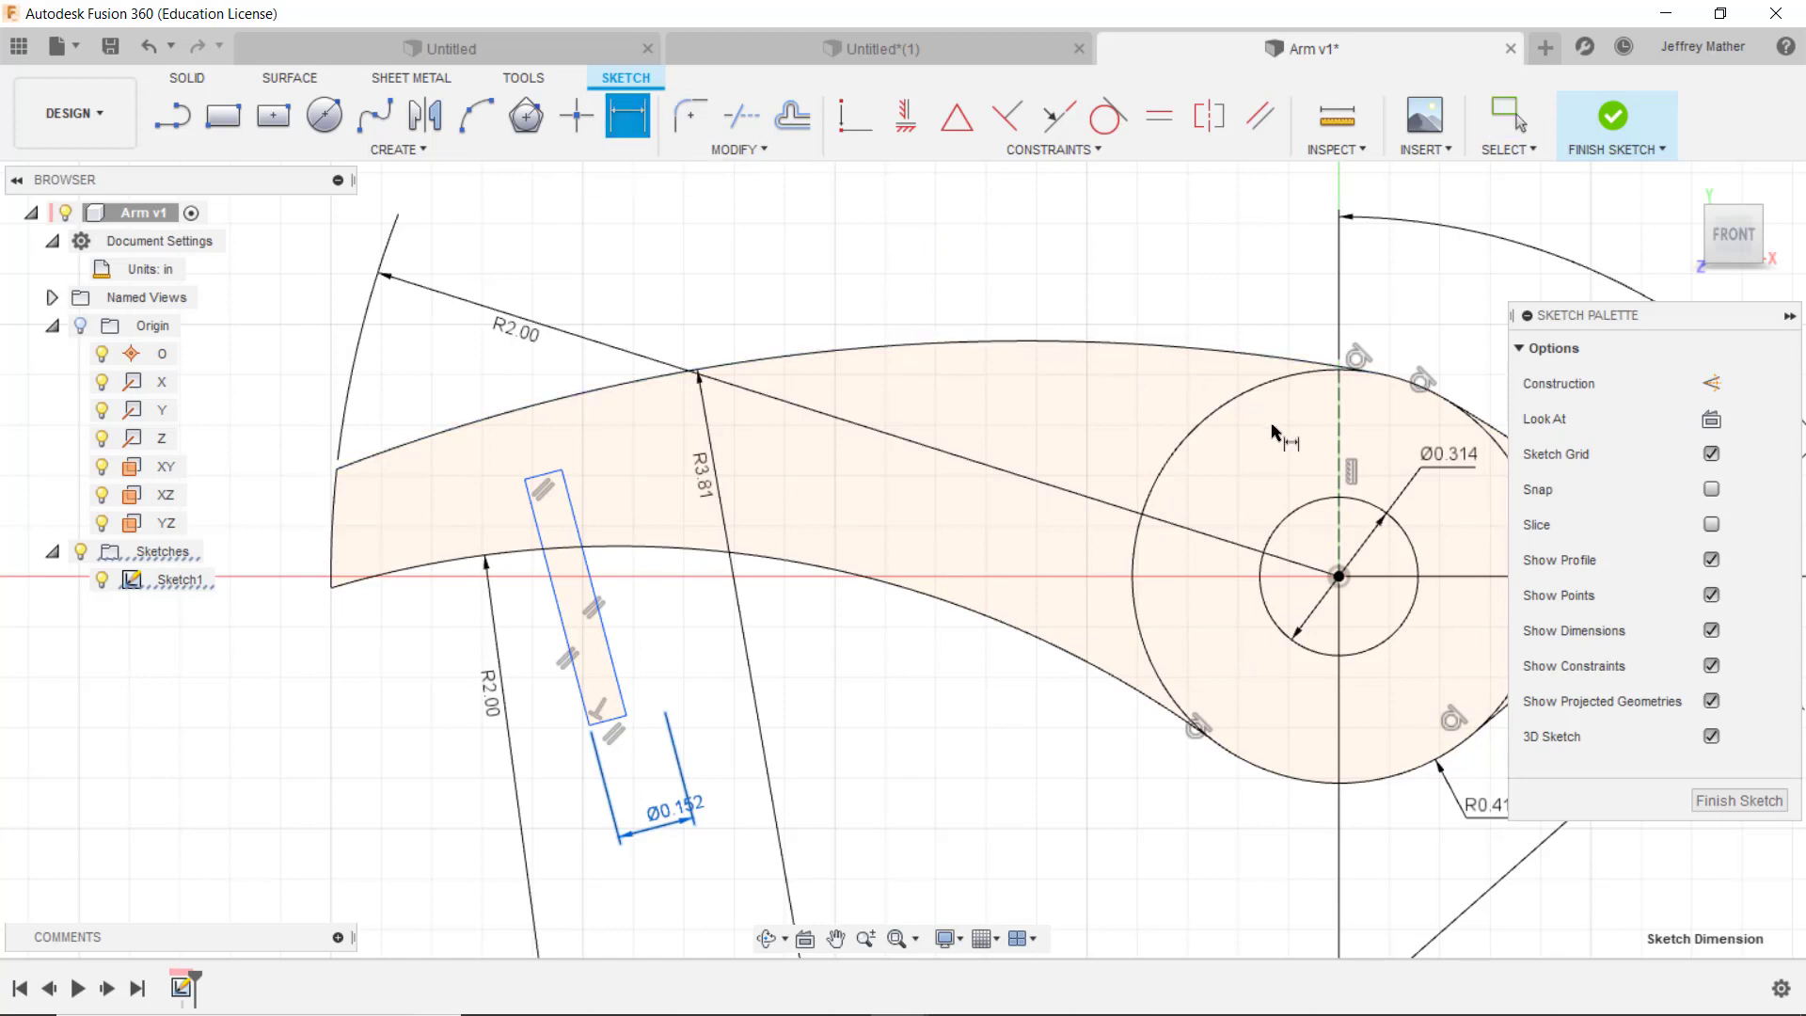
pyautogui.click(1339, 470)
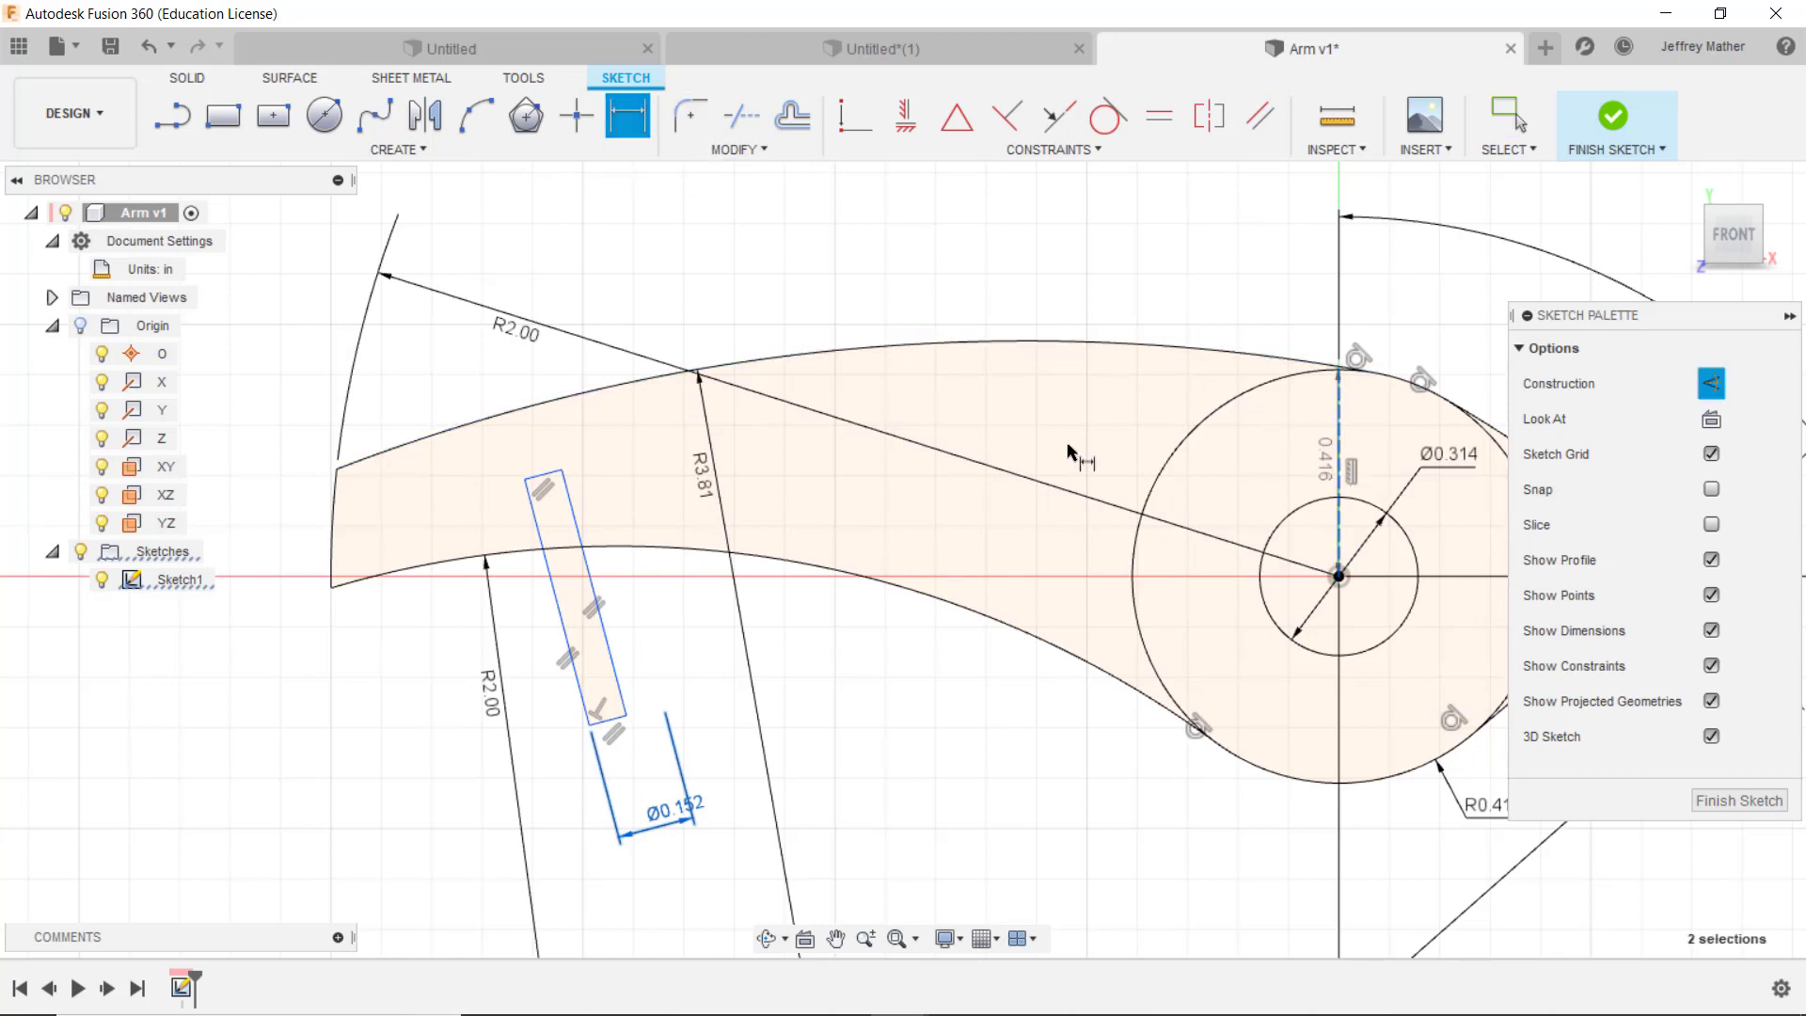
pyautogui.click(578, 521)
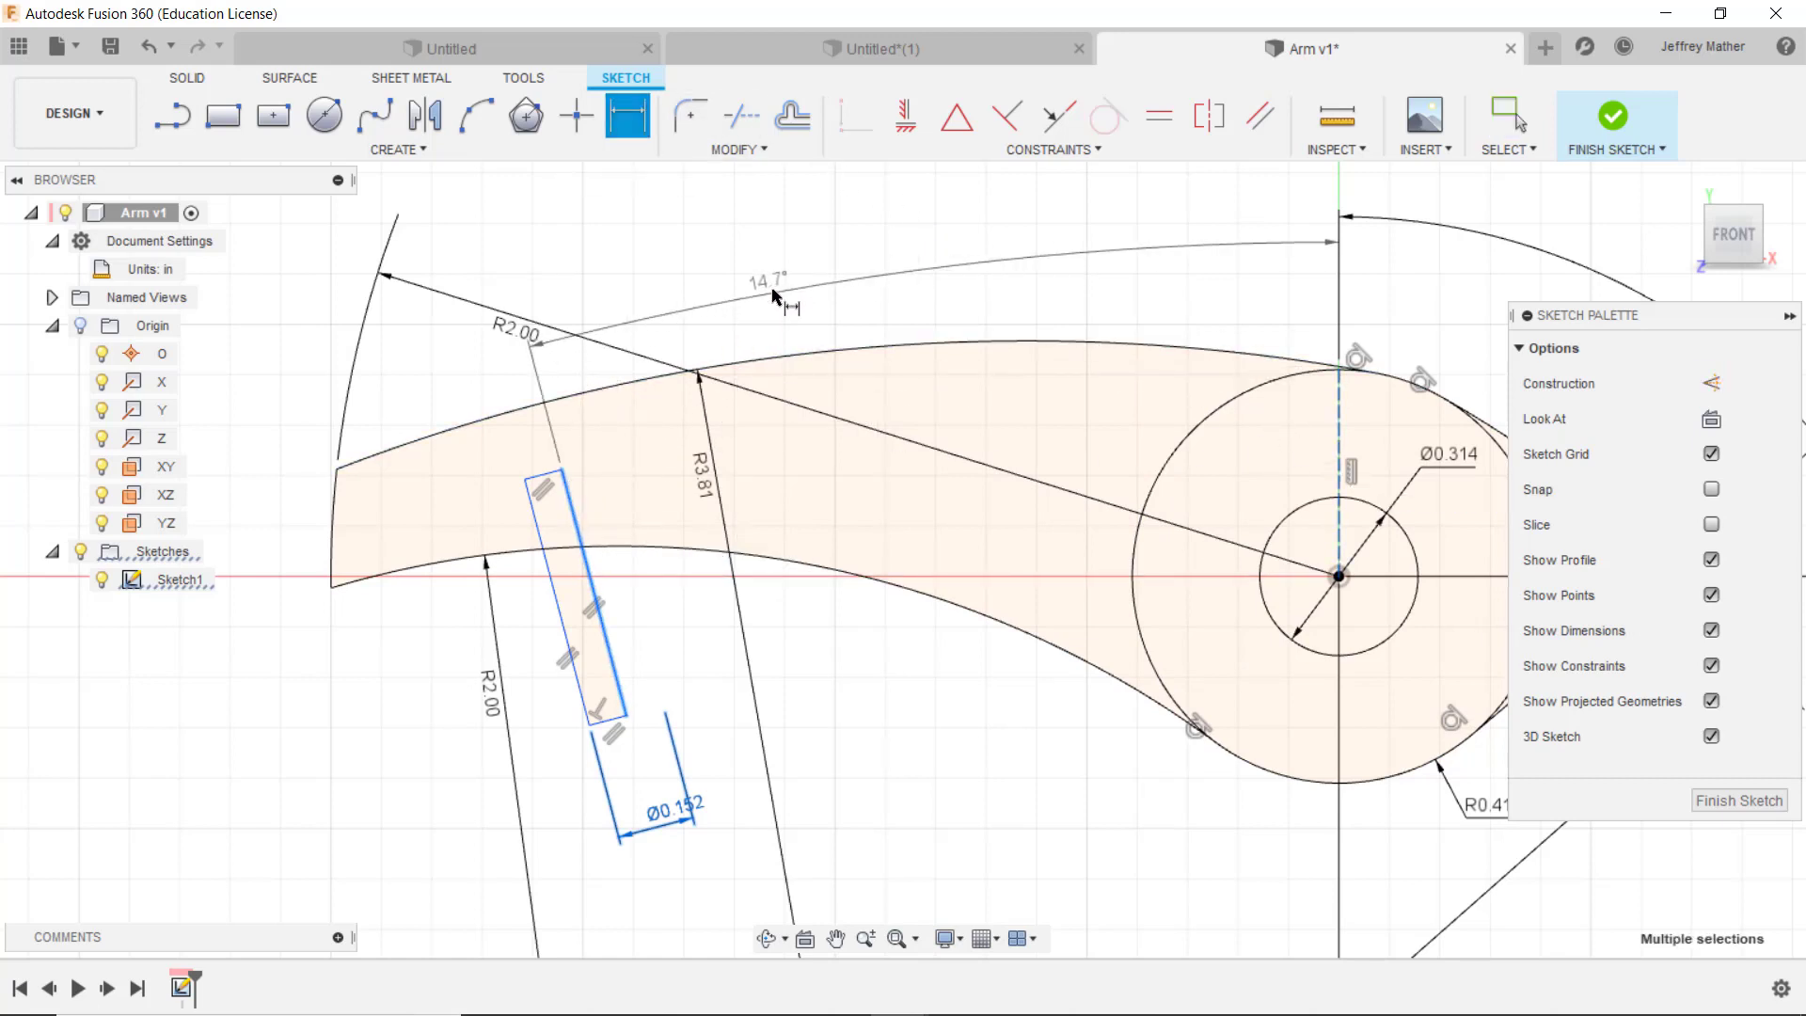
pyautogui.click(883, 281)
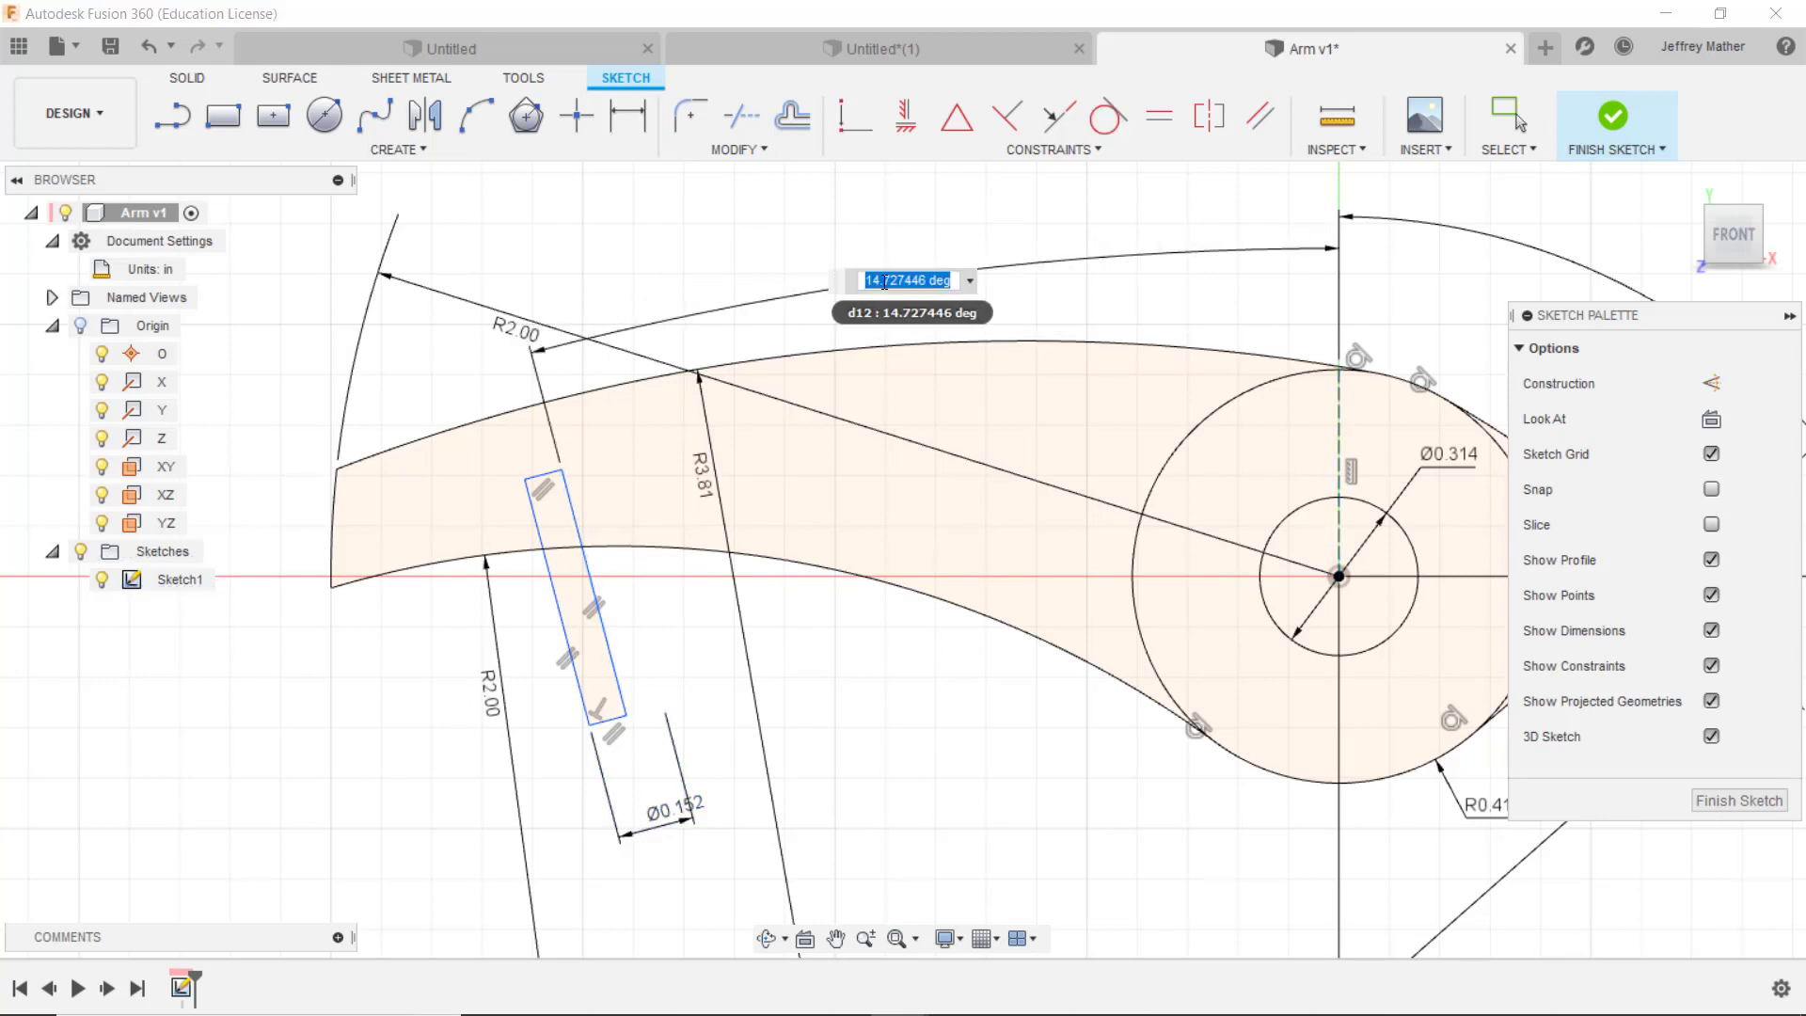
pyautogui.write('10')
pyautogui.press('Return')
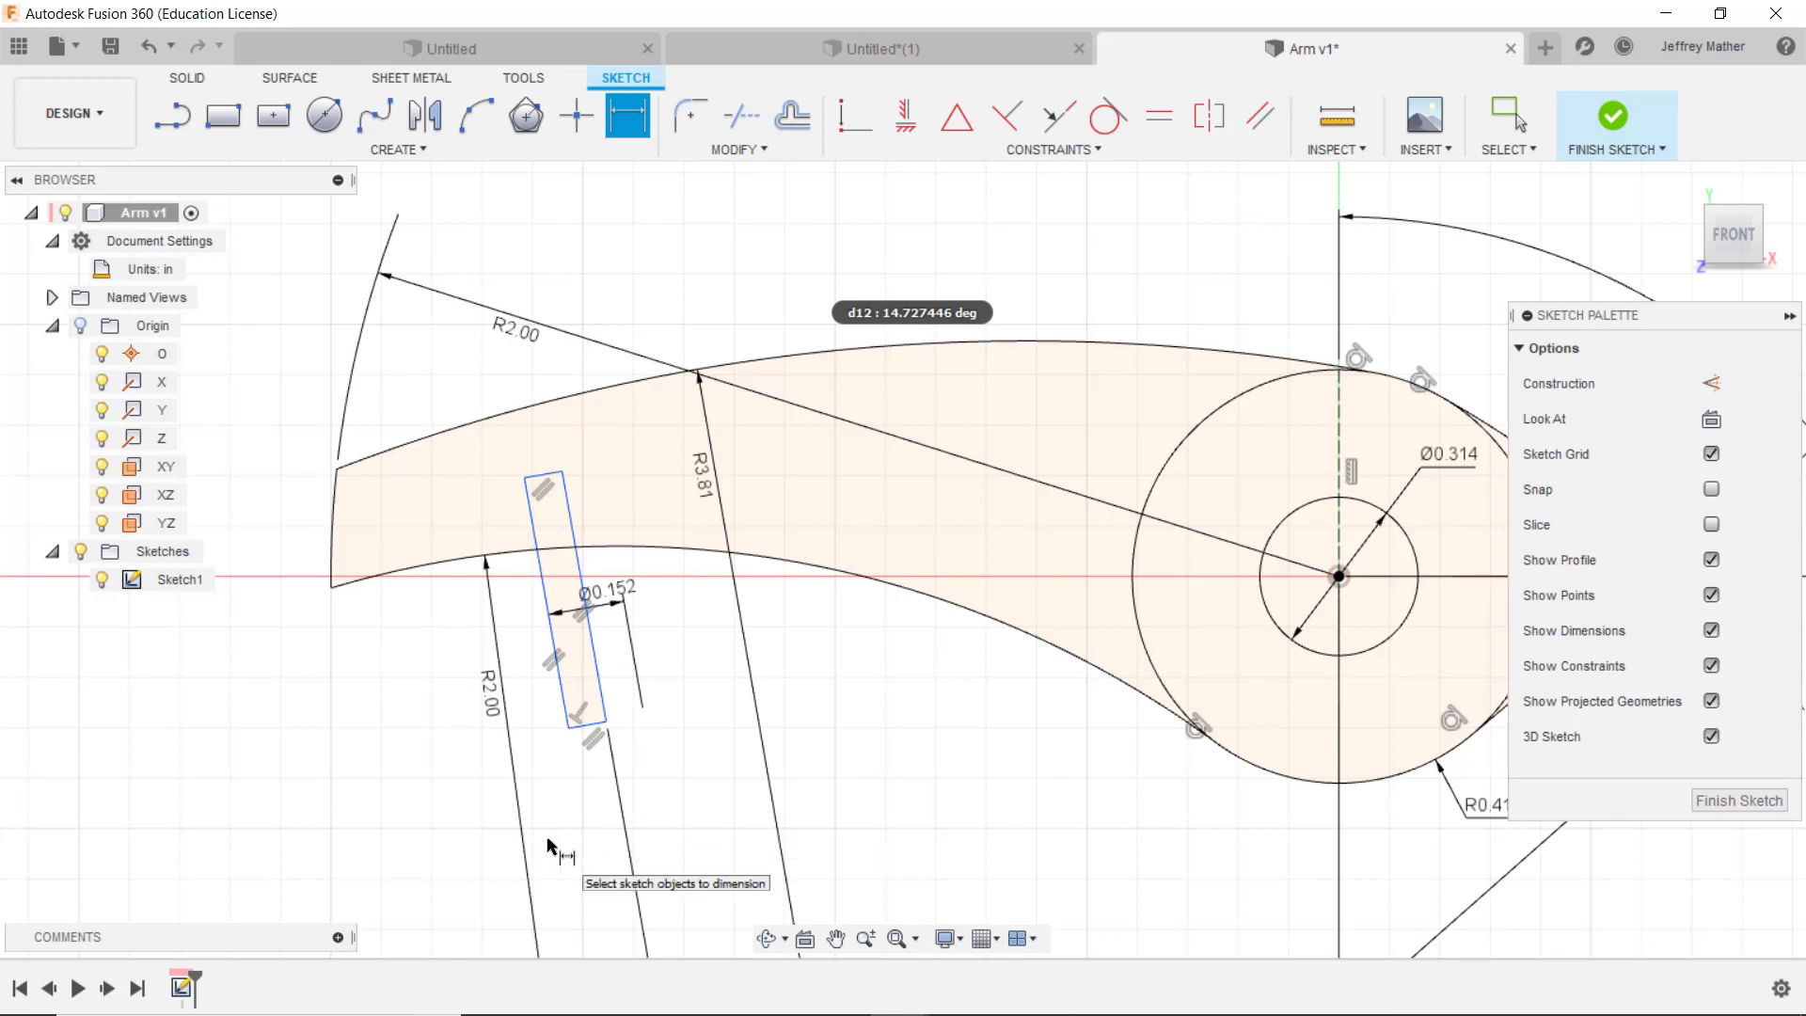
pyautogui.press('Escape')
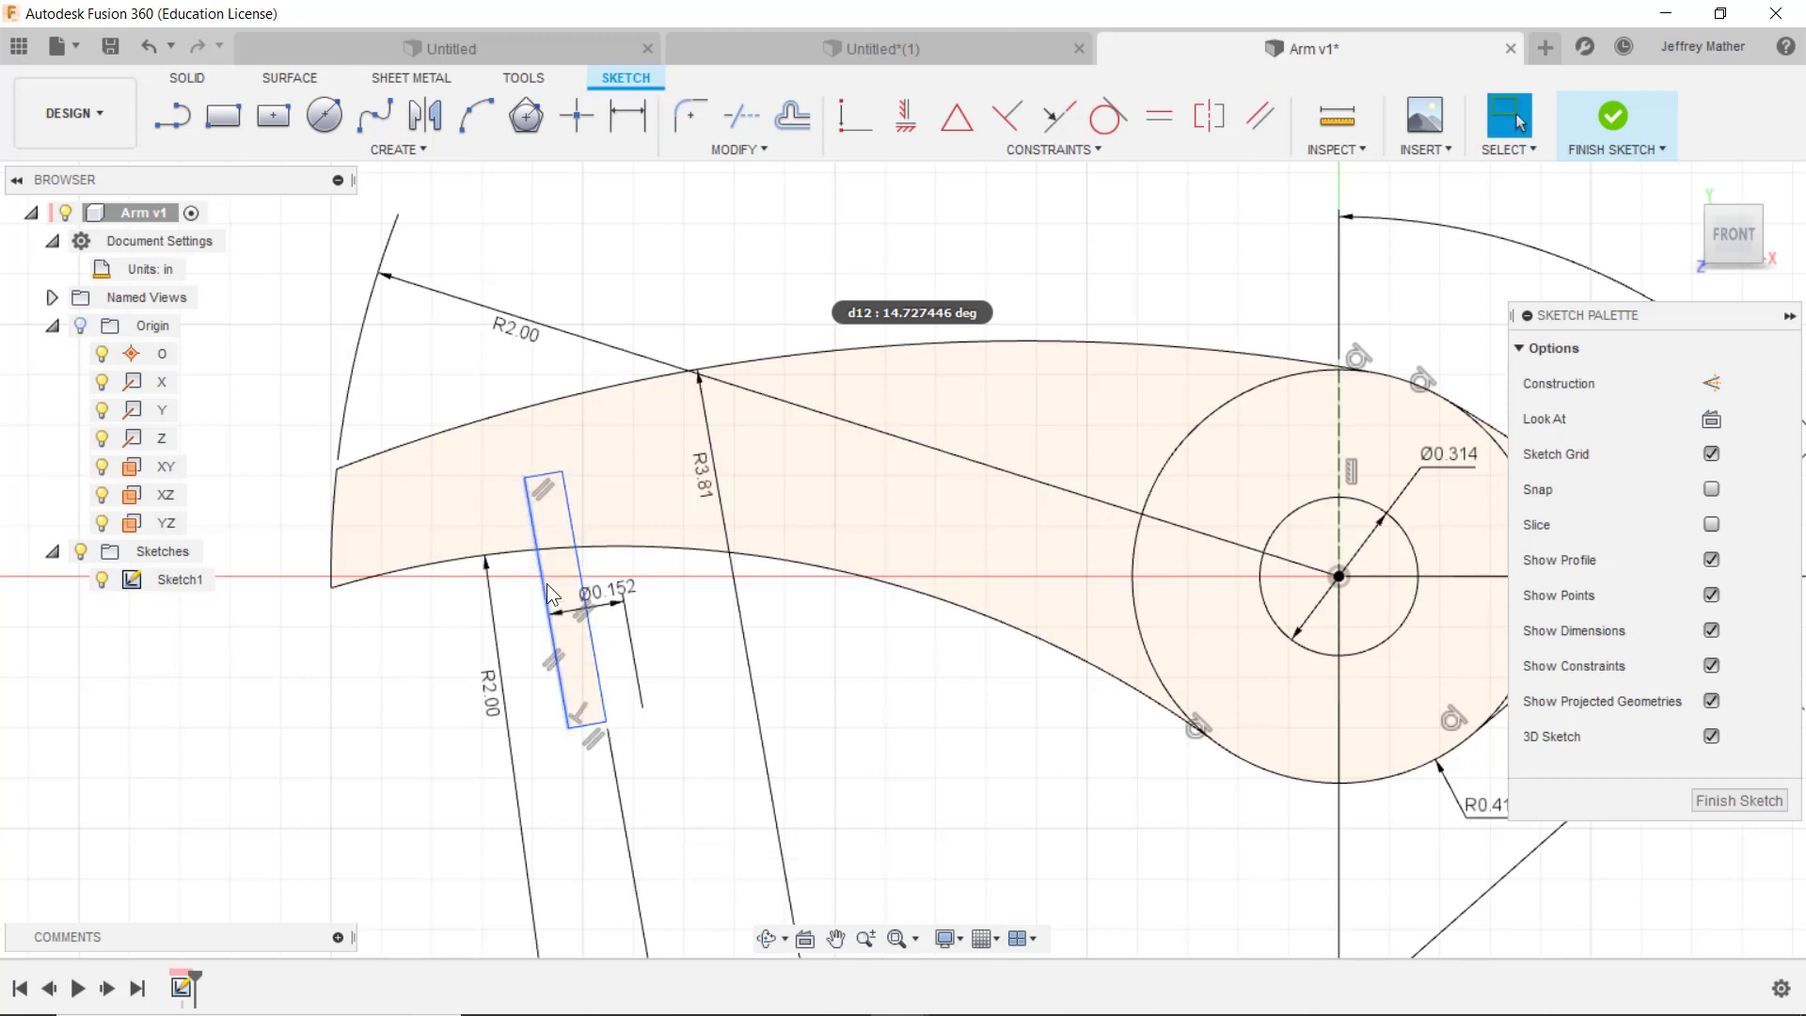
# Step: Pull the tilted rectangle's upper end up past the lower arc into the lever so the rectangle is about 0.48 in long
pyautogui.moveTo(562, 472)
pyautogui.mouseDown()
pyautogui.moveTo(578, 548)
pyautogui.moveTo(567, 524)
pyautogui.mouseUp()
pyautogui.scroll(5, 550, 515)
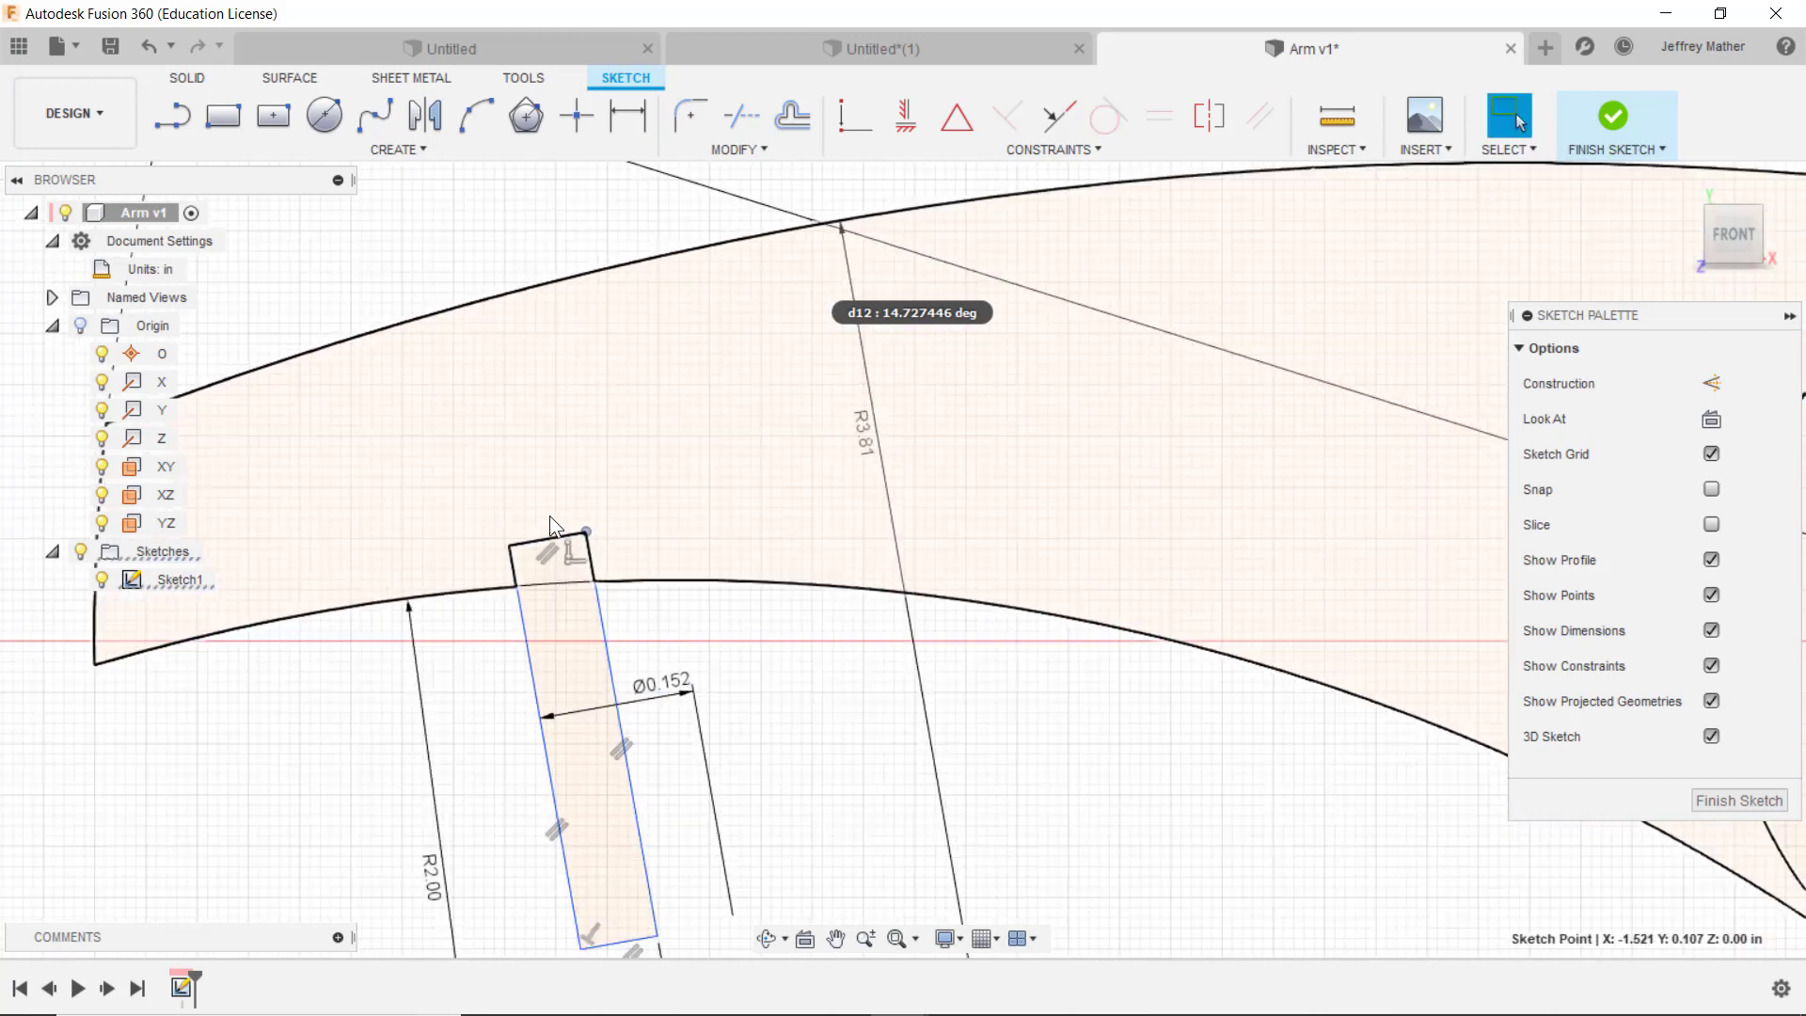
pyautogui.moveTo(629, 547)
pyautogui.mouseDown()
pyautogui.moveTo(631, 722)
pyautogui.moveTo(593, 387)
pyautogui.mouseUp()
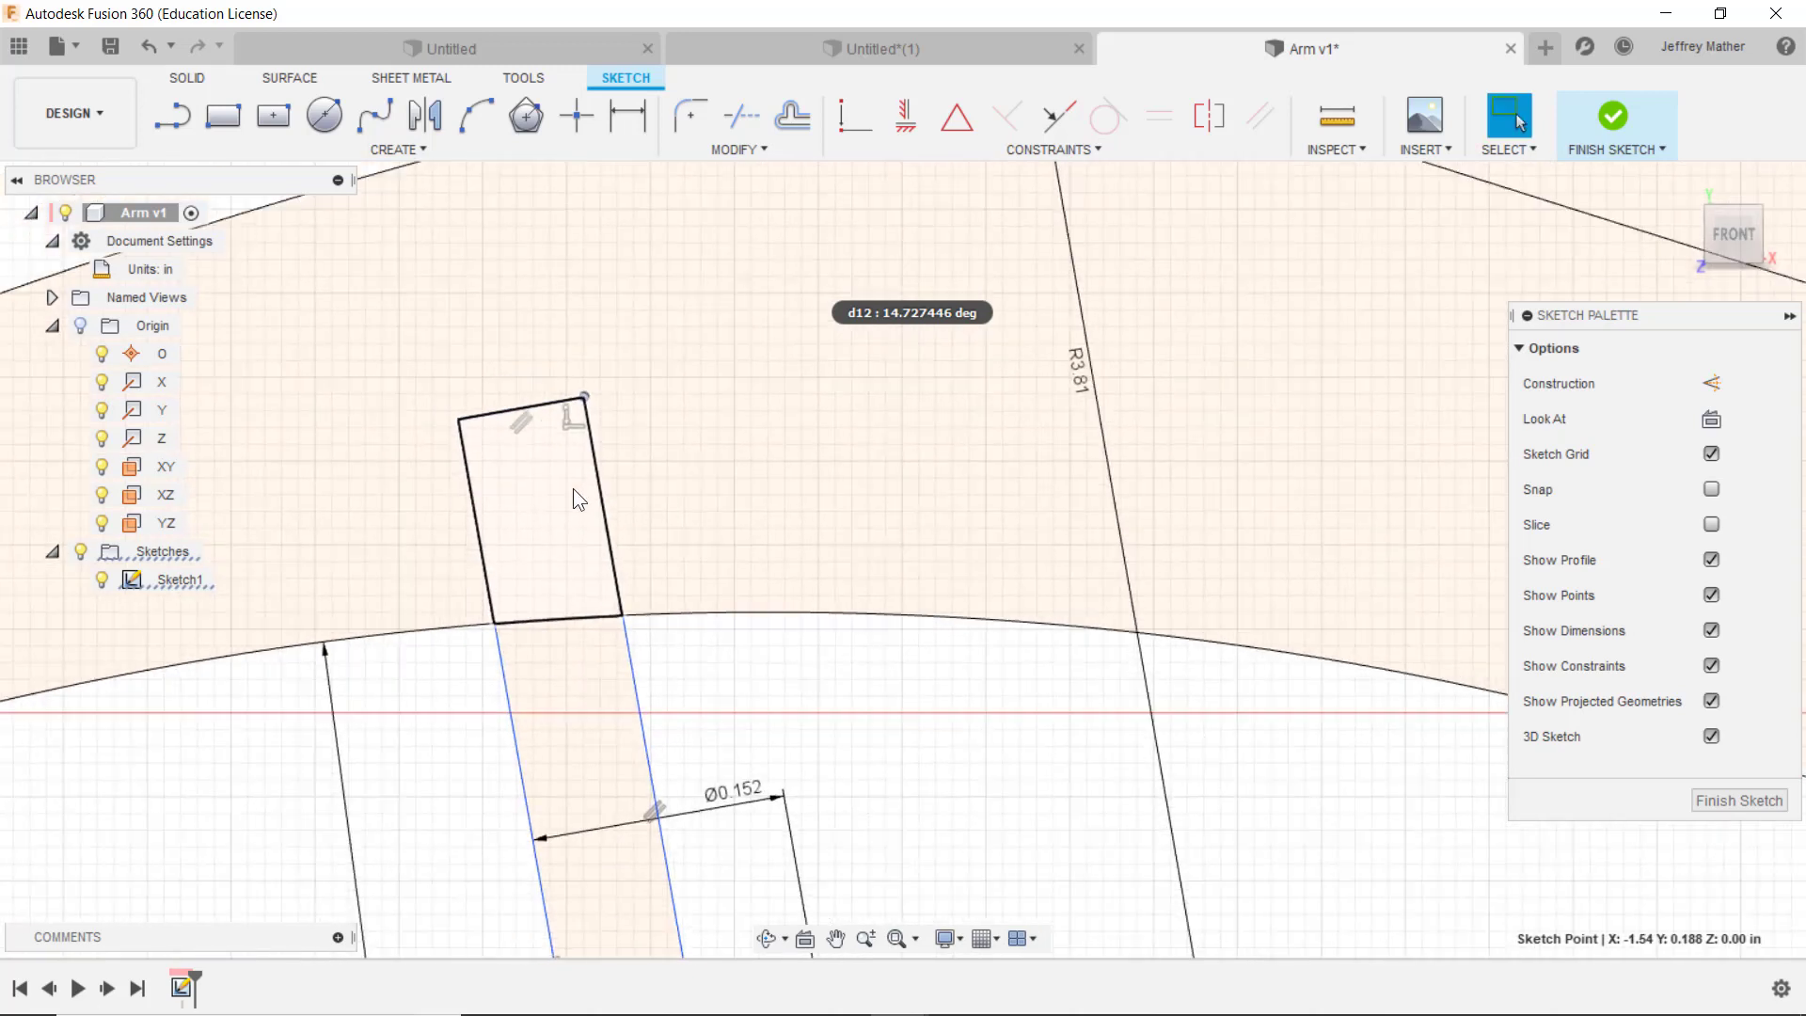
pyautogui.scroll(-2, 573, 488)
pyautogui.scroll(-1, 617, 657)
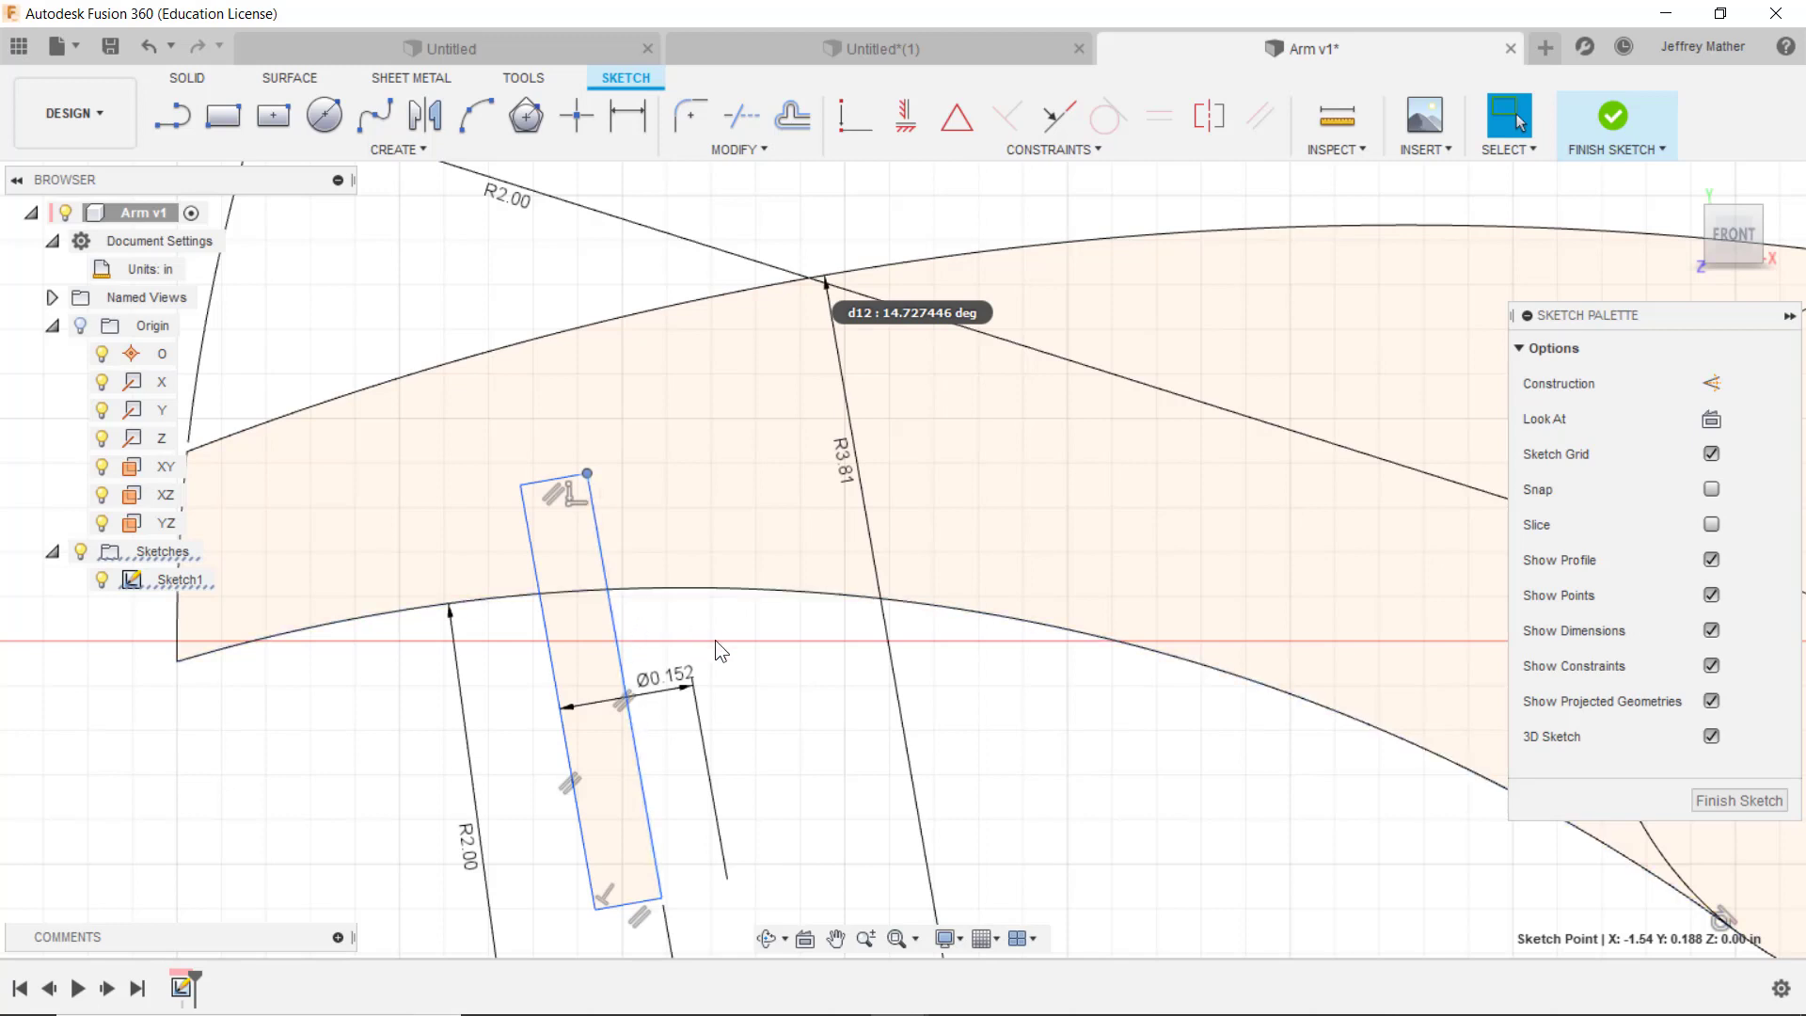
pyautogui.click(889, 722)
# Step: Try a Midpoint constraint between the tilted rectangle's right long side and the lever's lower arc, and undo it
pyautogui.click(957, 116)
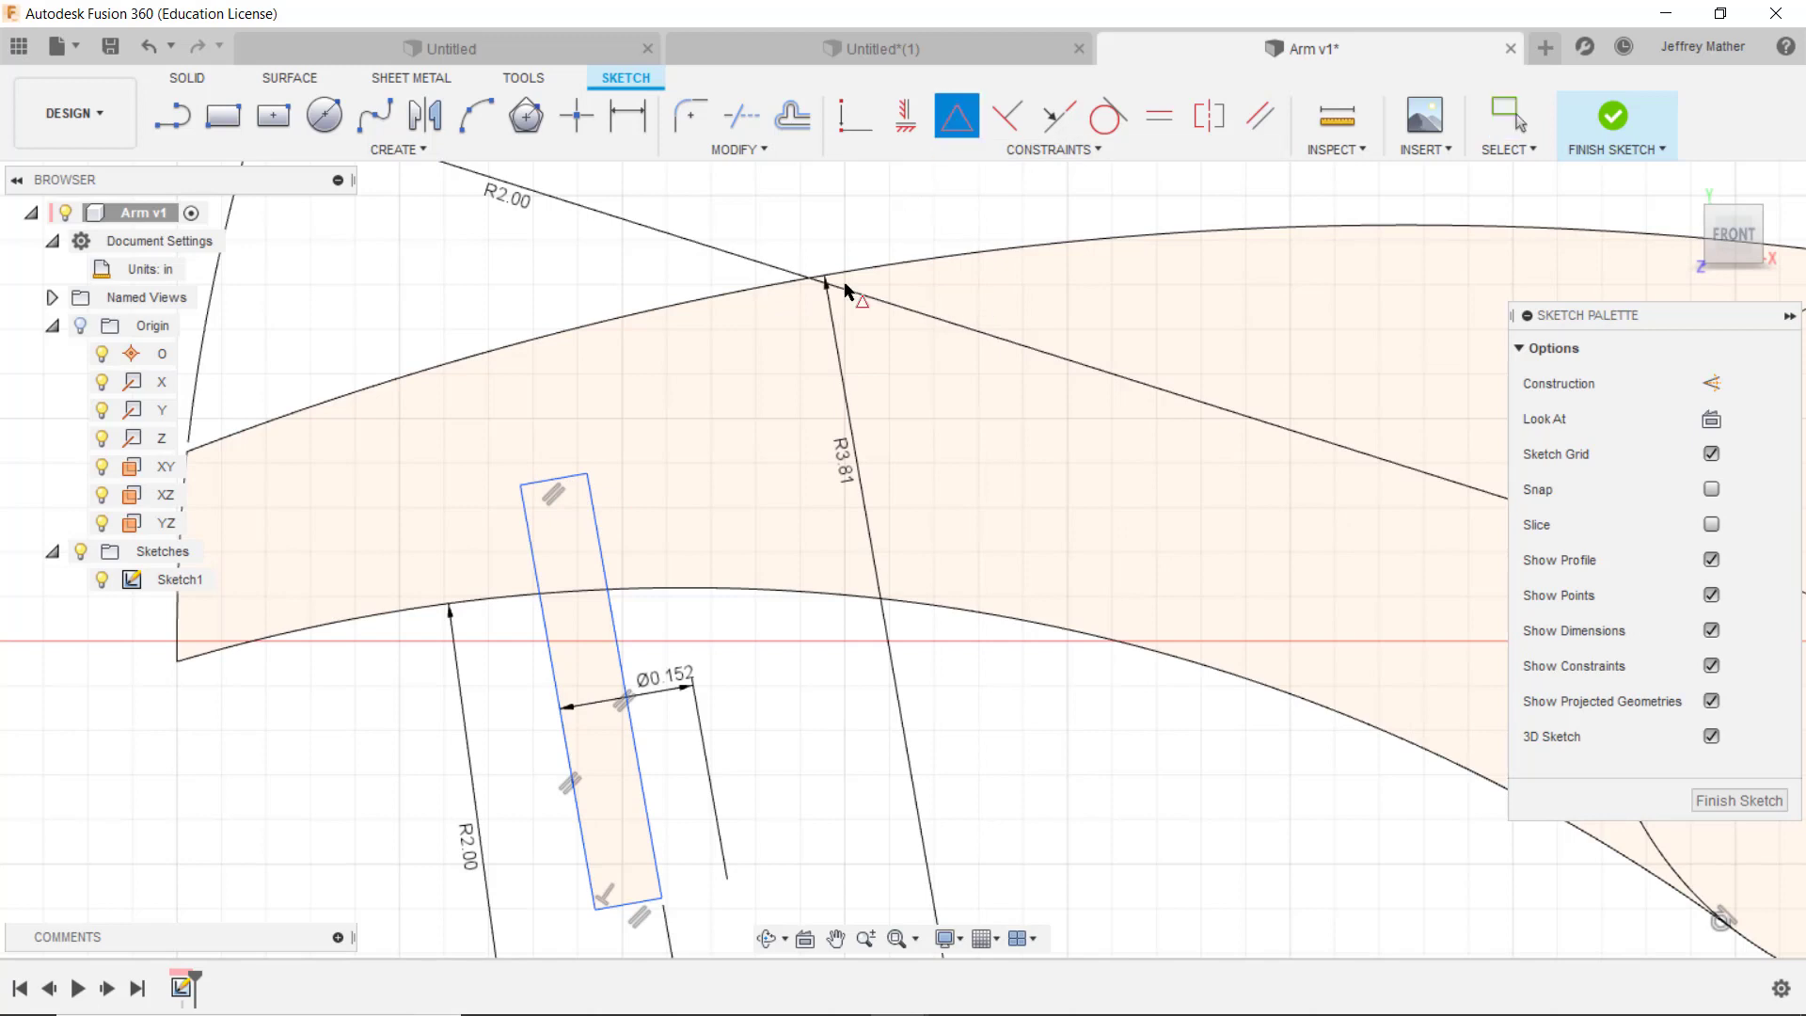
pyautogui.click(636, 767)
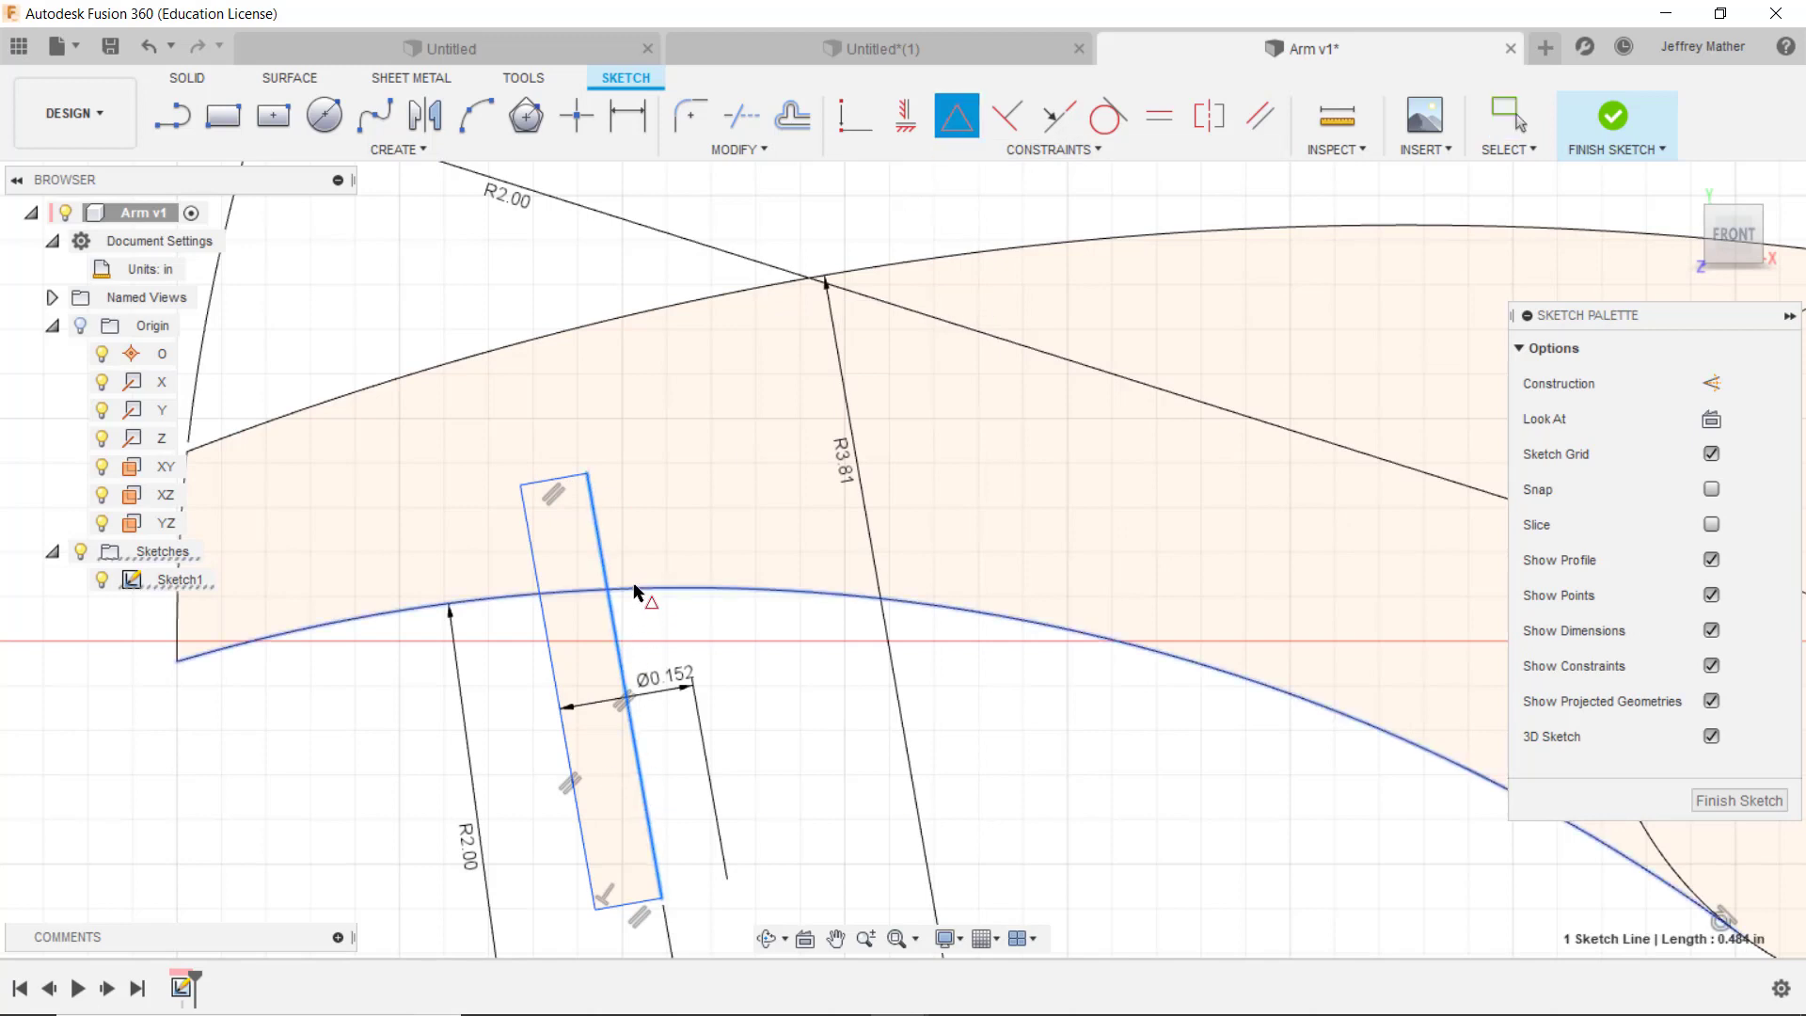
pyautogui.click(634, 590)
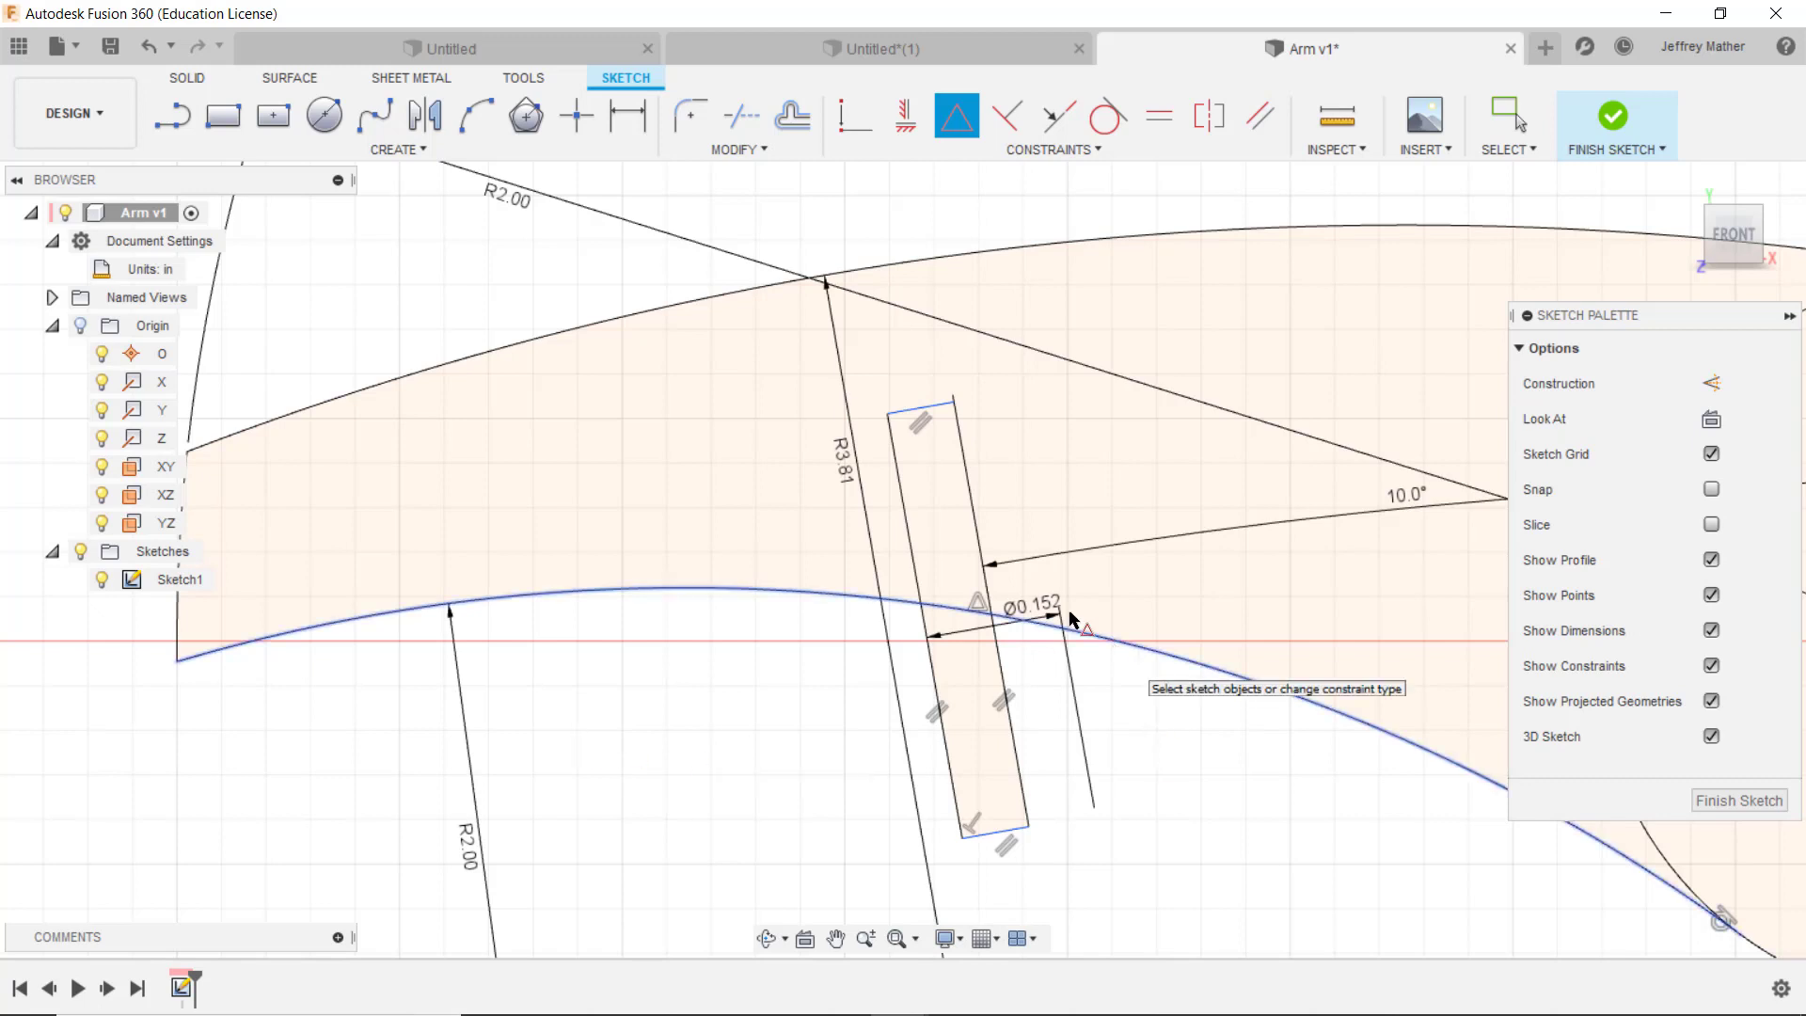
pyautogui.press('Escape')
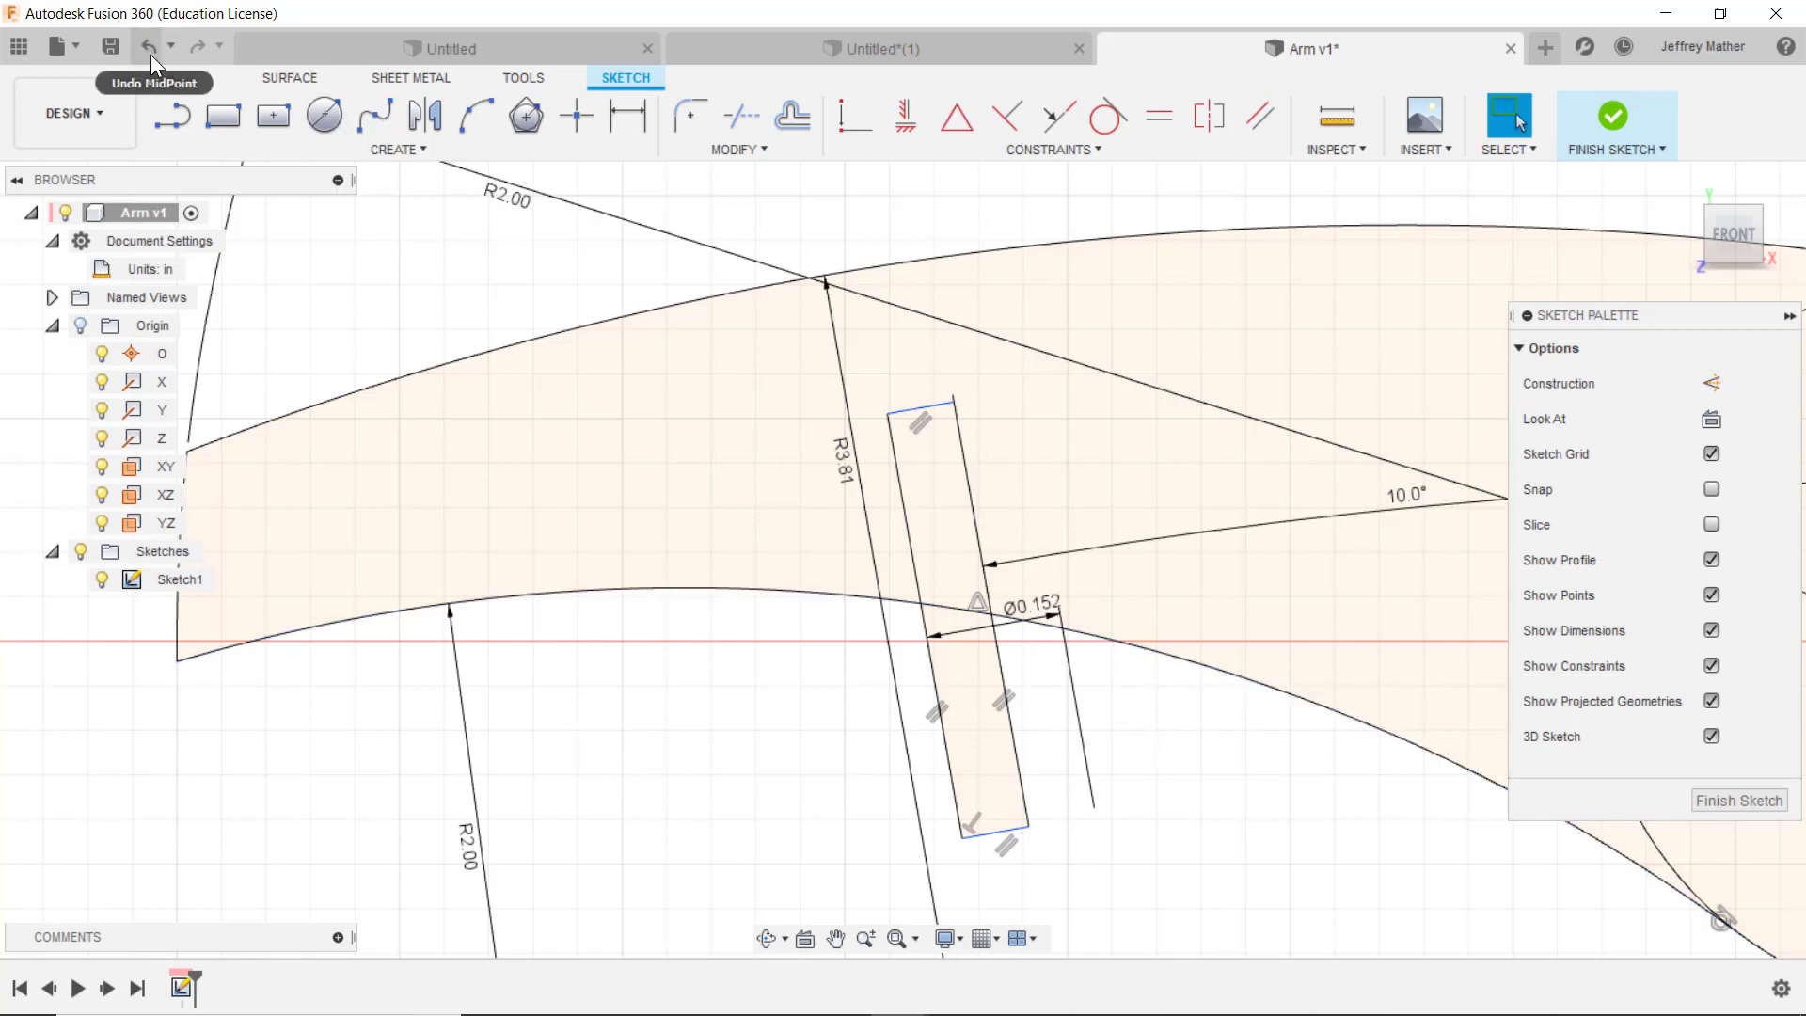
pyautogui.click(150, 55)
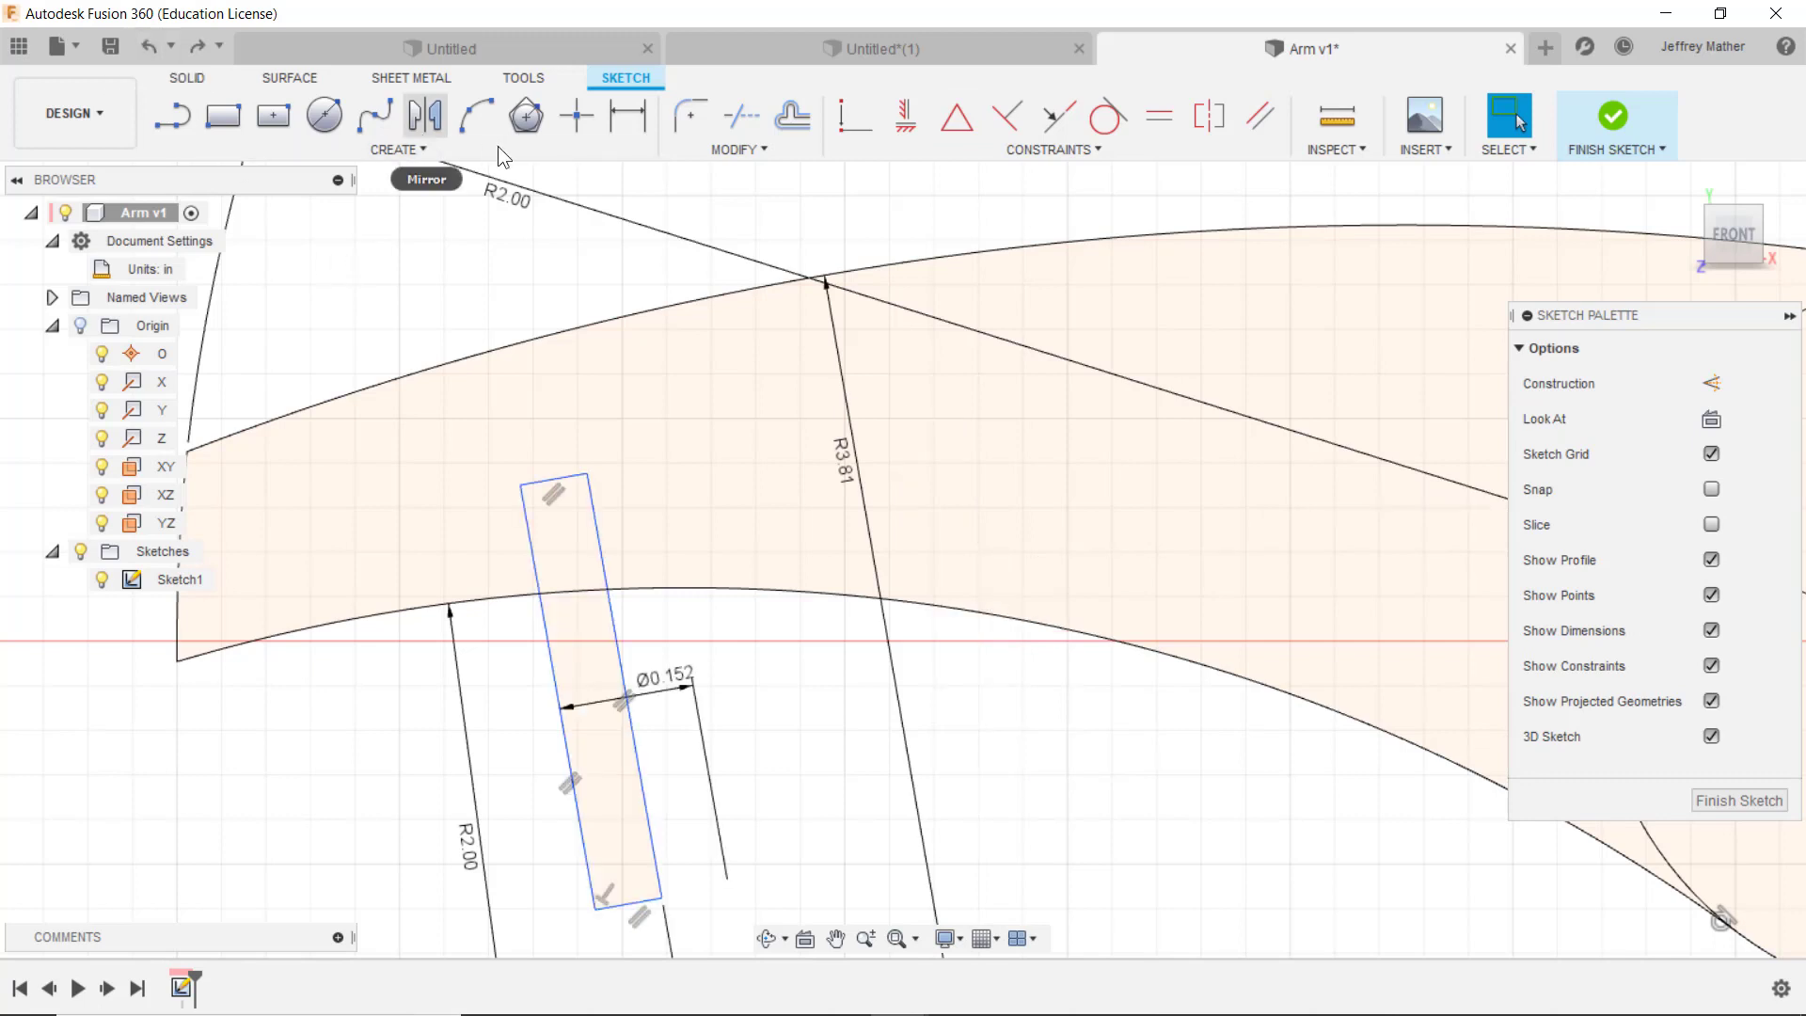
# Step: Place a sketch point at the midpoint of the tilted rectangle's right long side and make it coincident with the lower arc
pyautogui.click(576, 115)
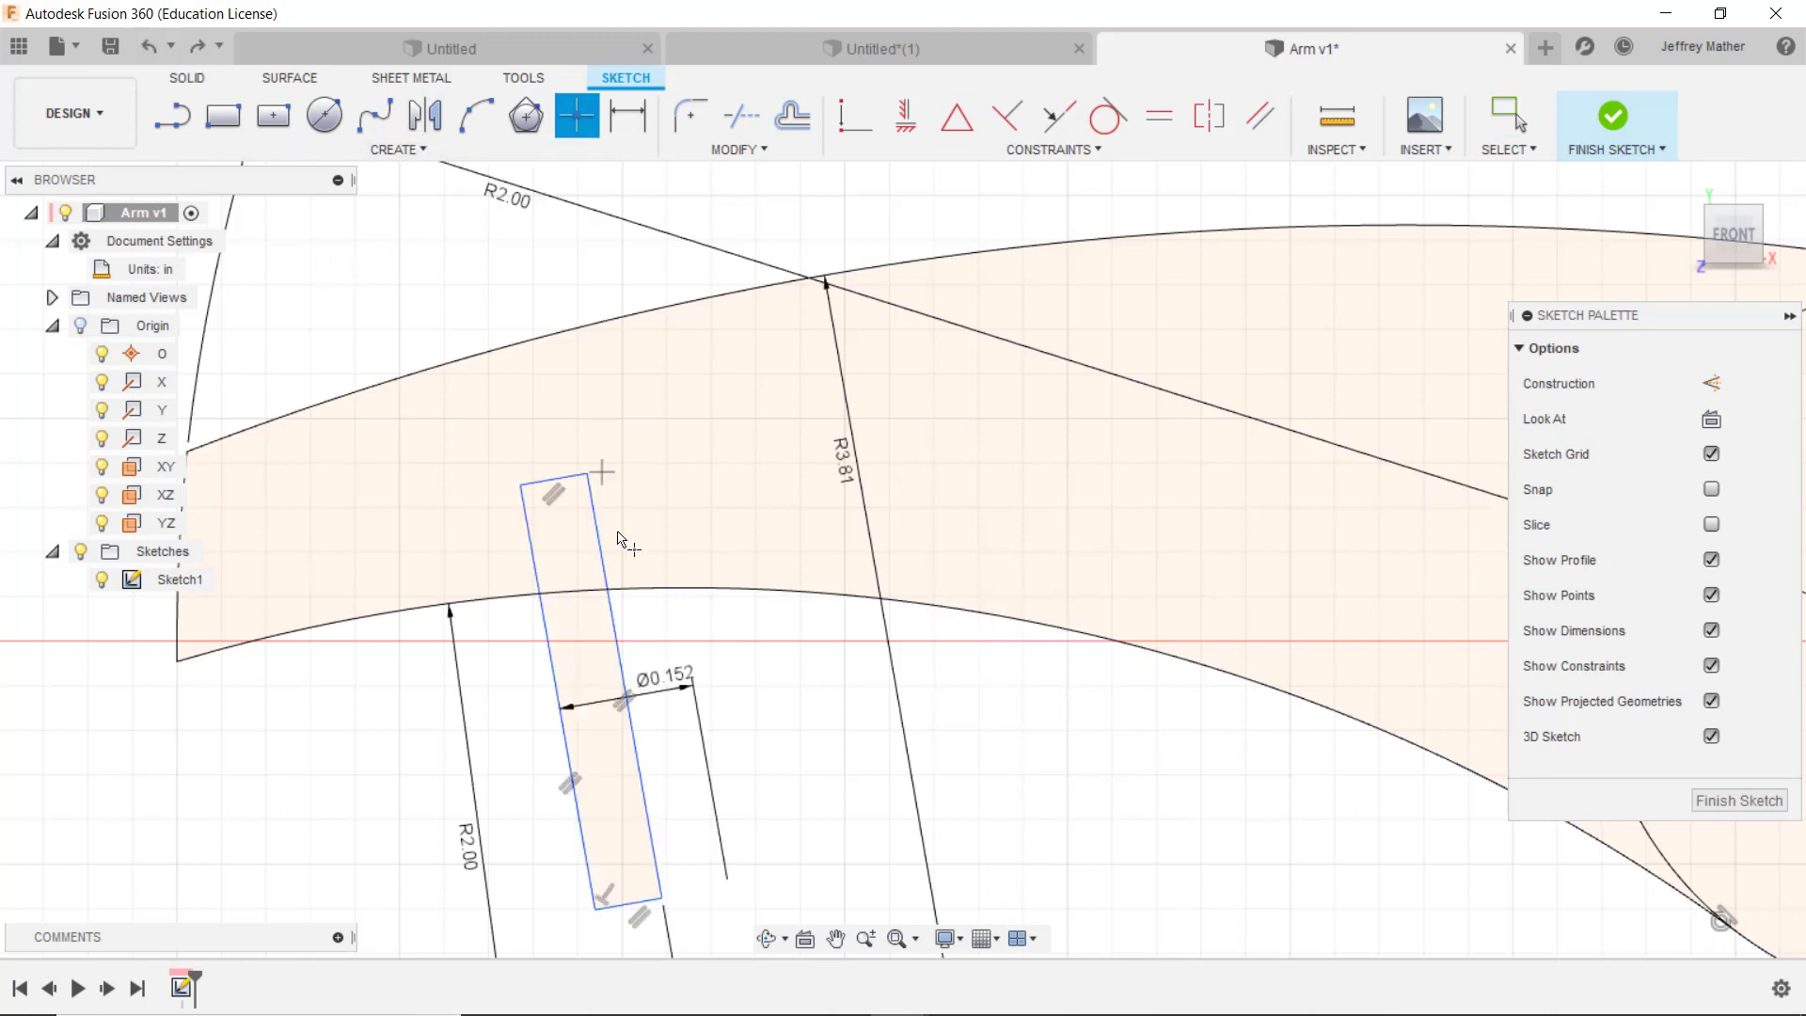
pyautogui.click(624, 686)
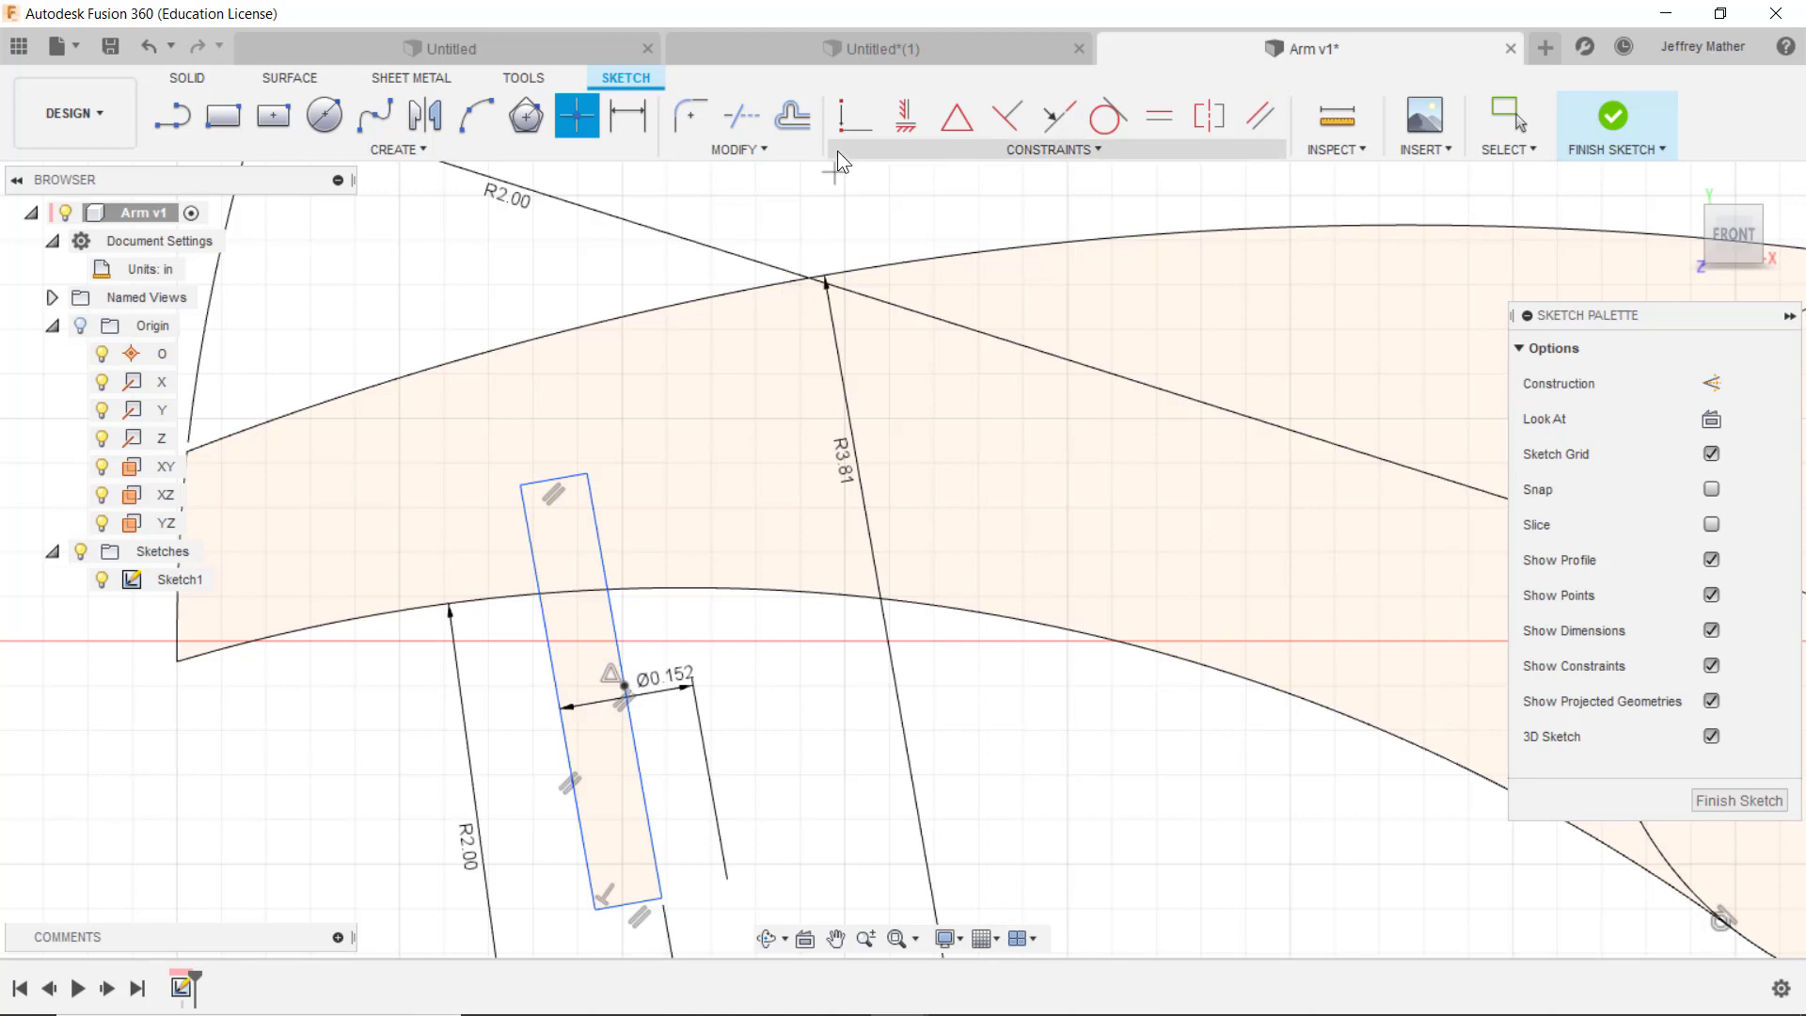
pyautogui.click(852, 120)
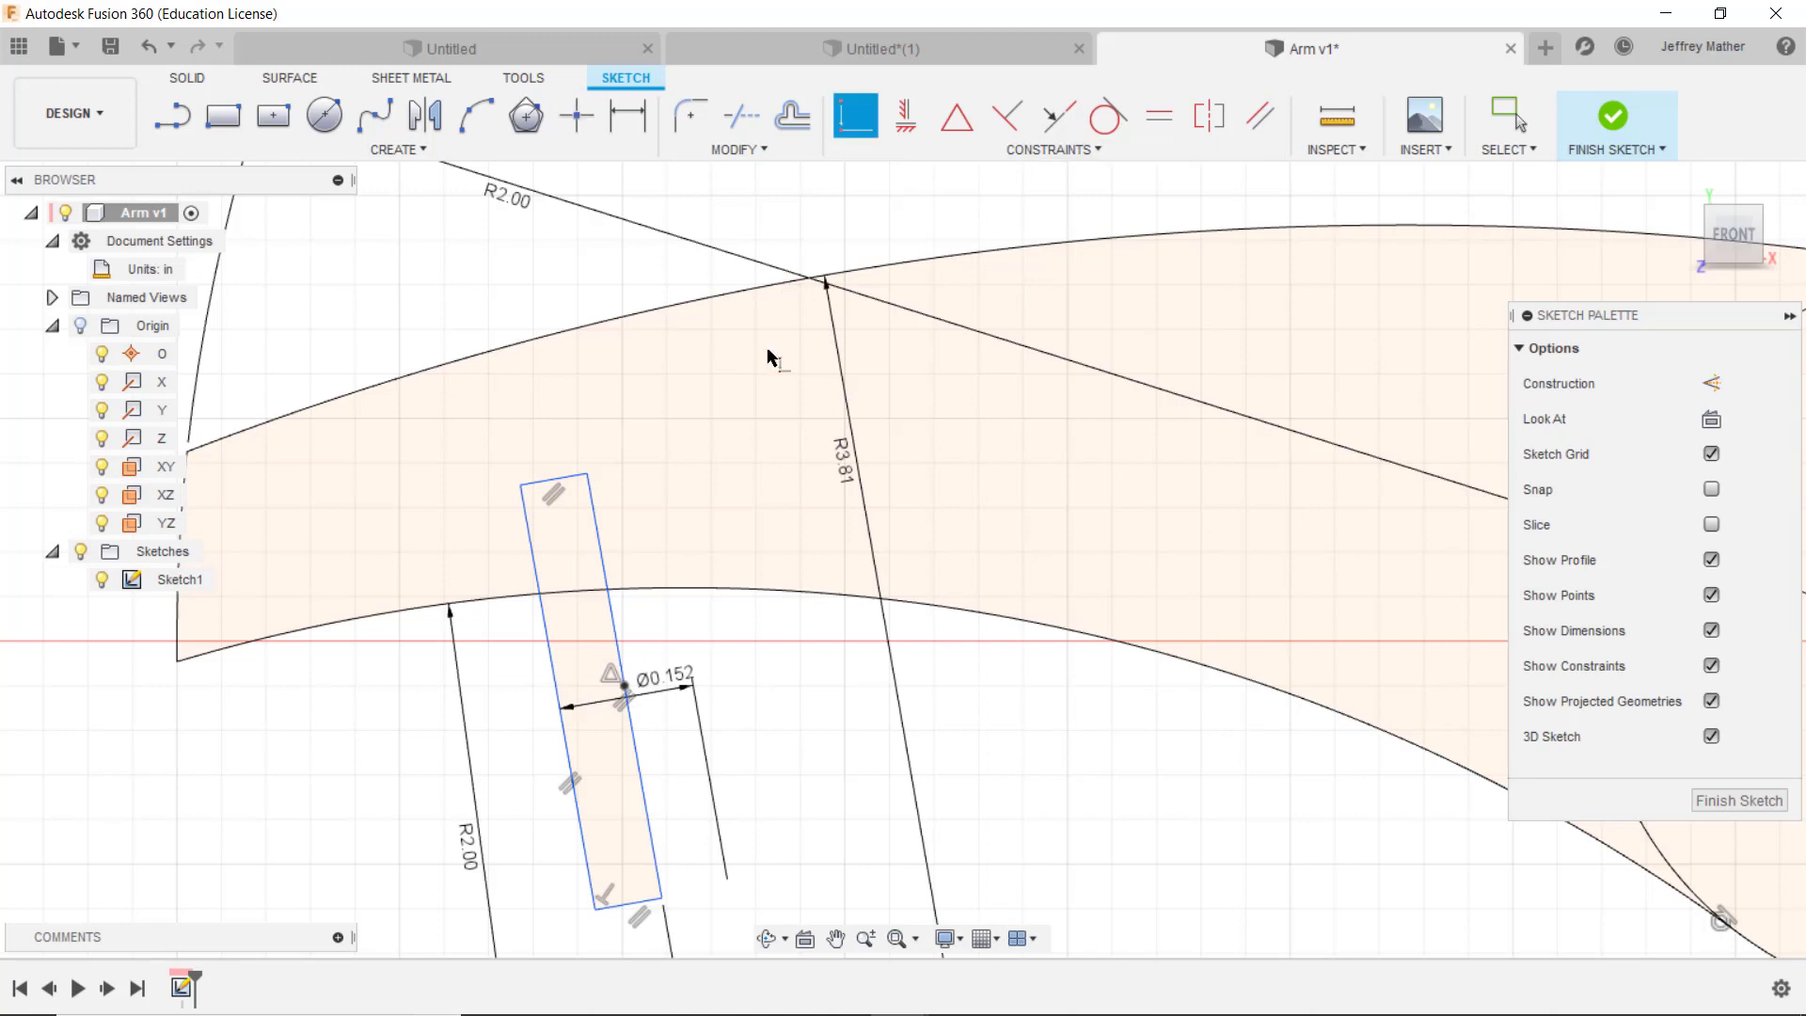
pyautogui.click(623, 687)
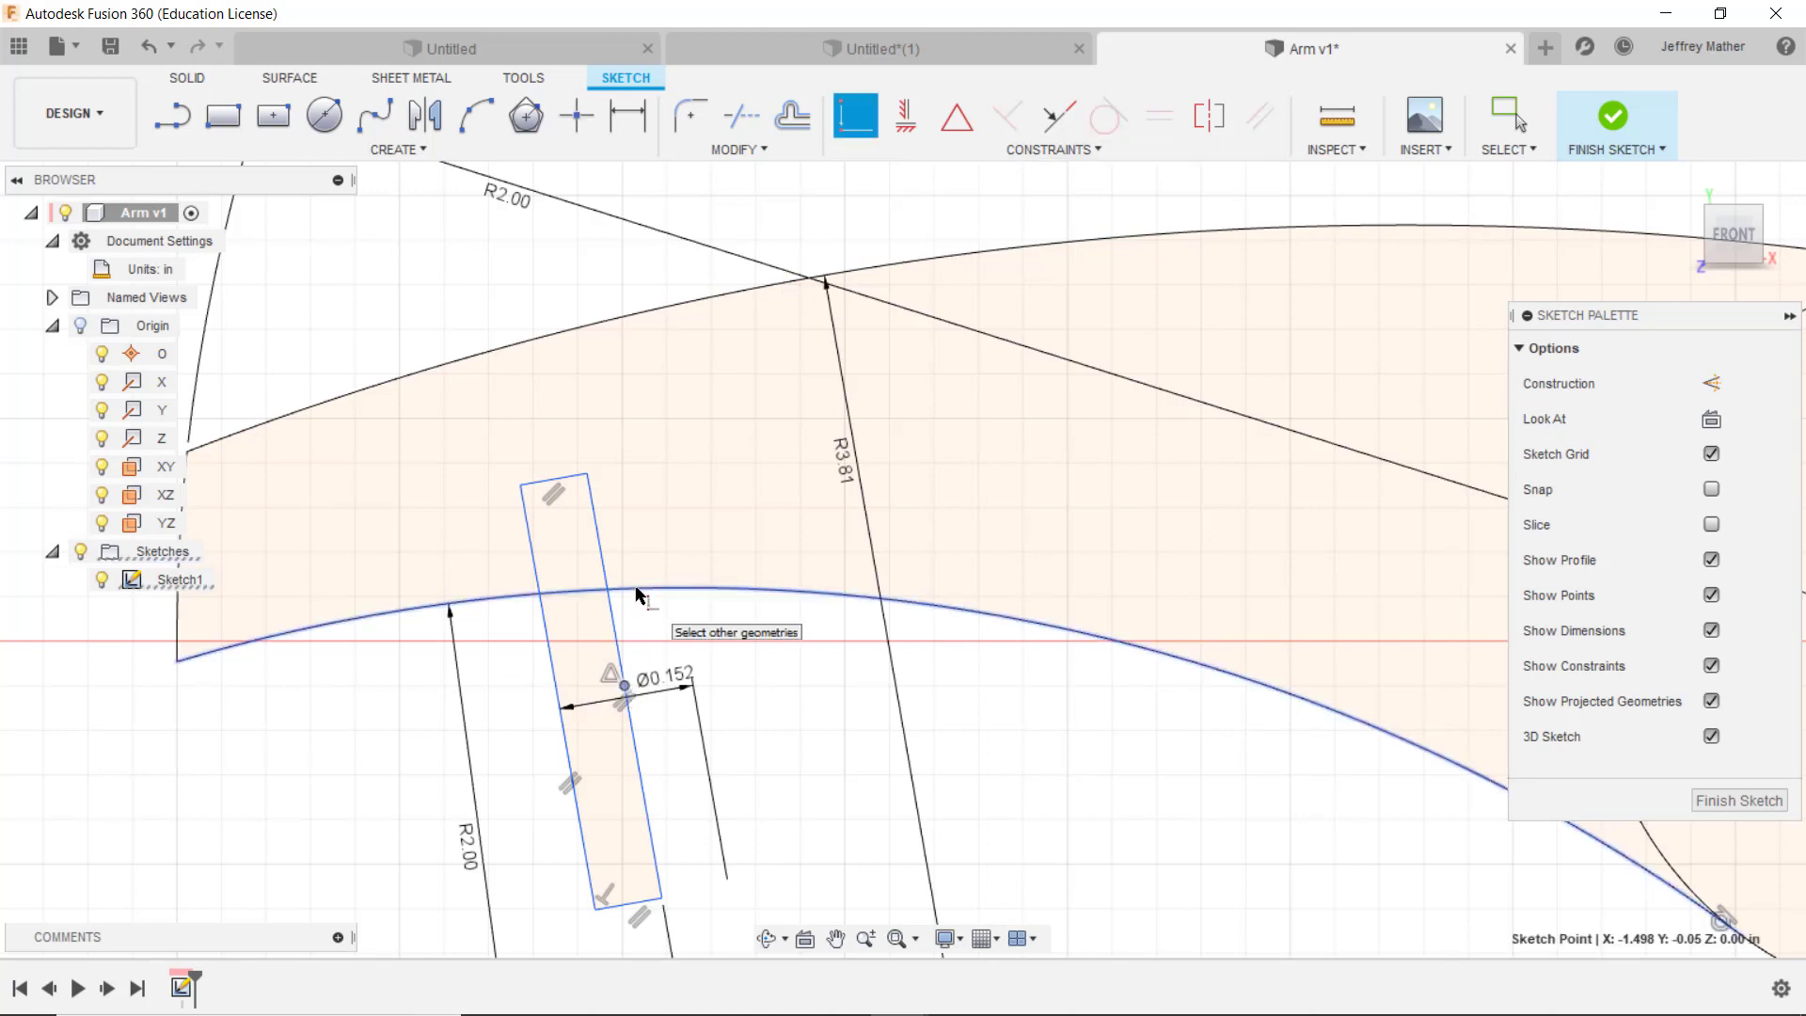
pyautogui.click(635, 593)
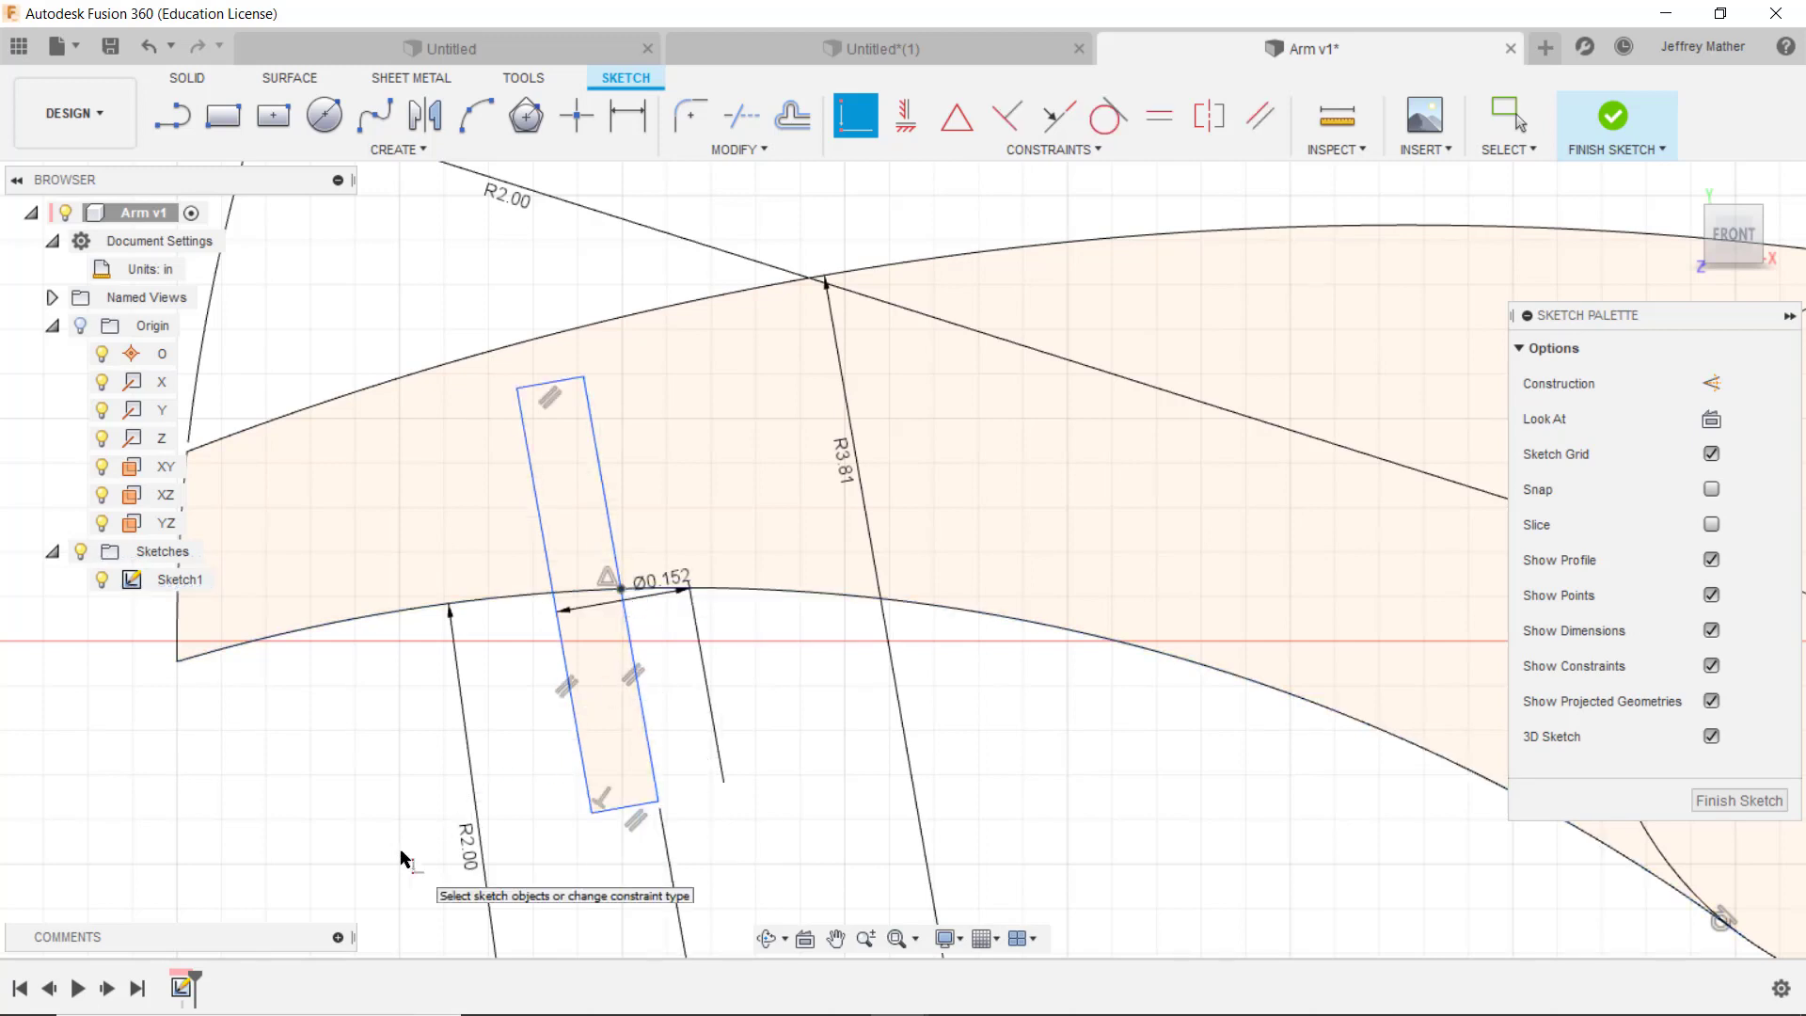
# Step: Place a sketch point where the tilted rectangle's left long side crosses the lower arc
pyautogui.scroll(1, 572, 677)
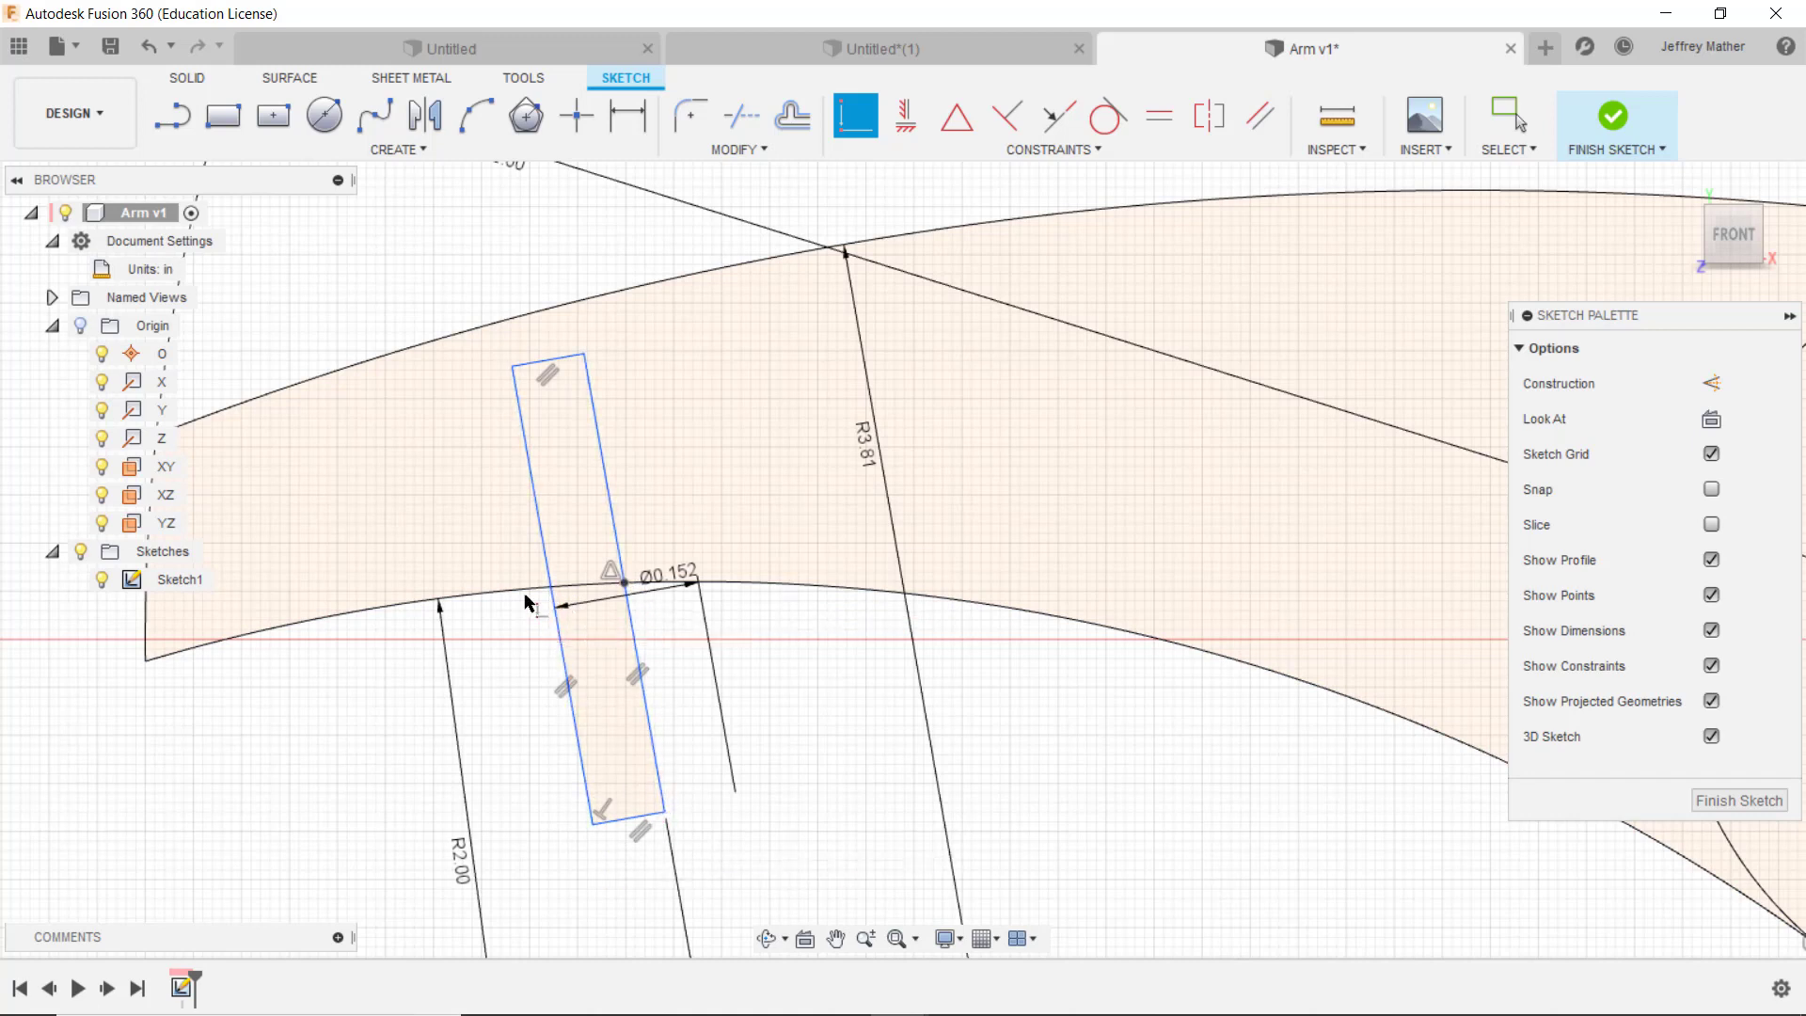
pyautogui.click(576, 116)
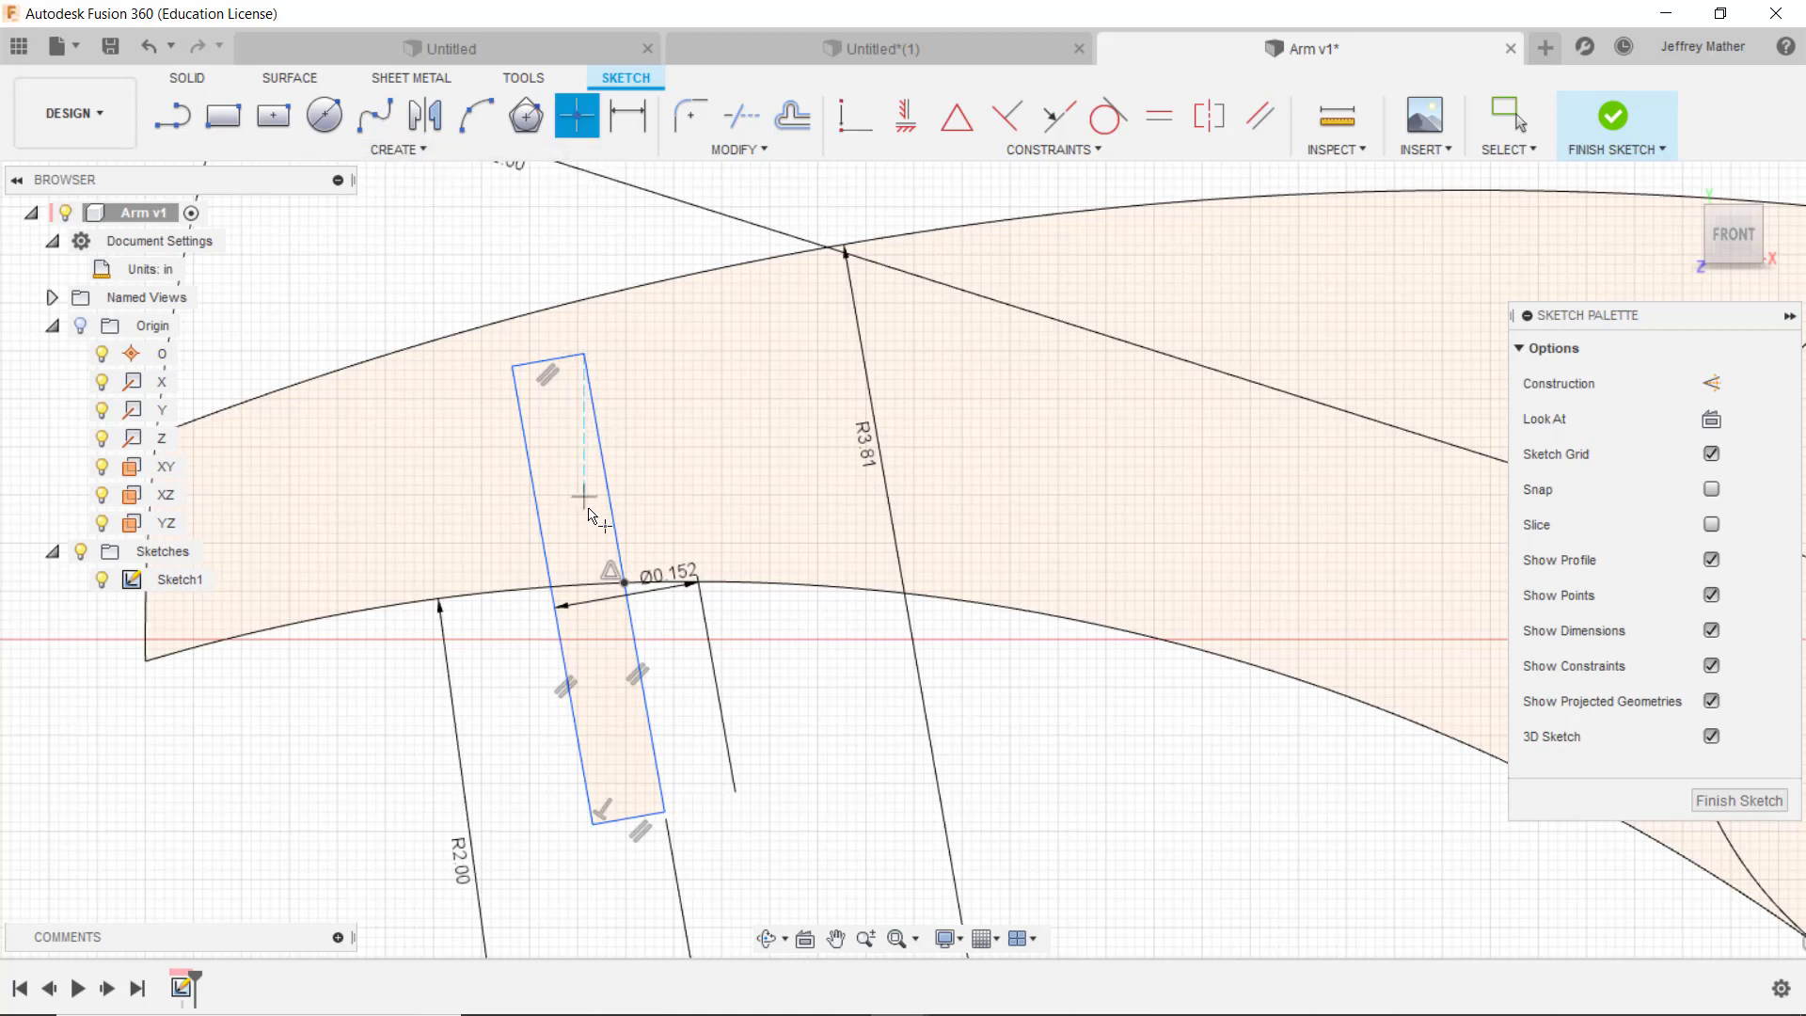
pyautogui.scroll(2, 553, 584)
pyautogui.click(551, 585)
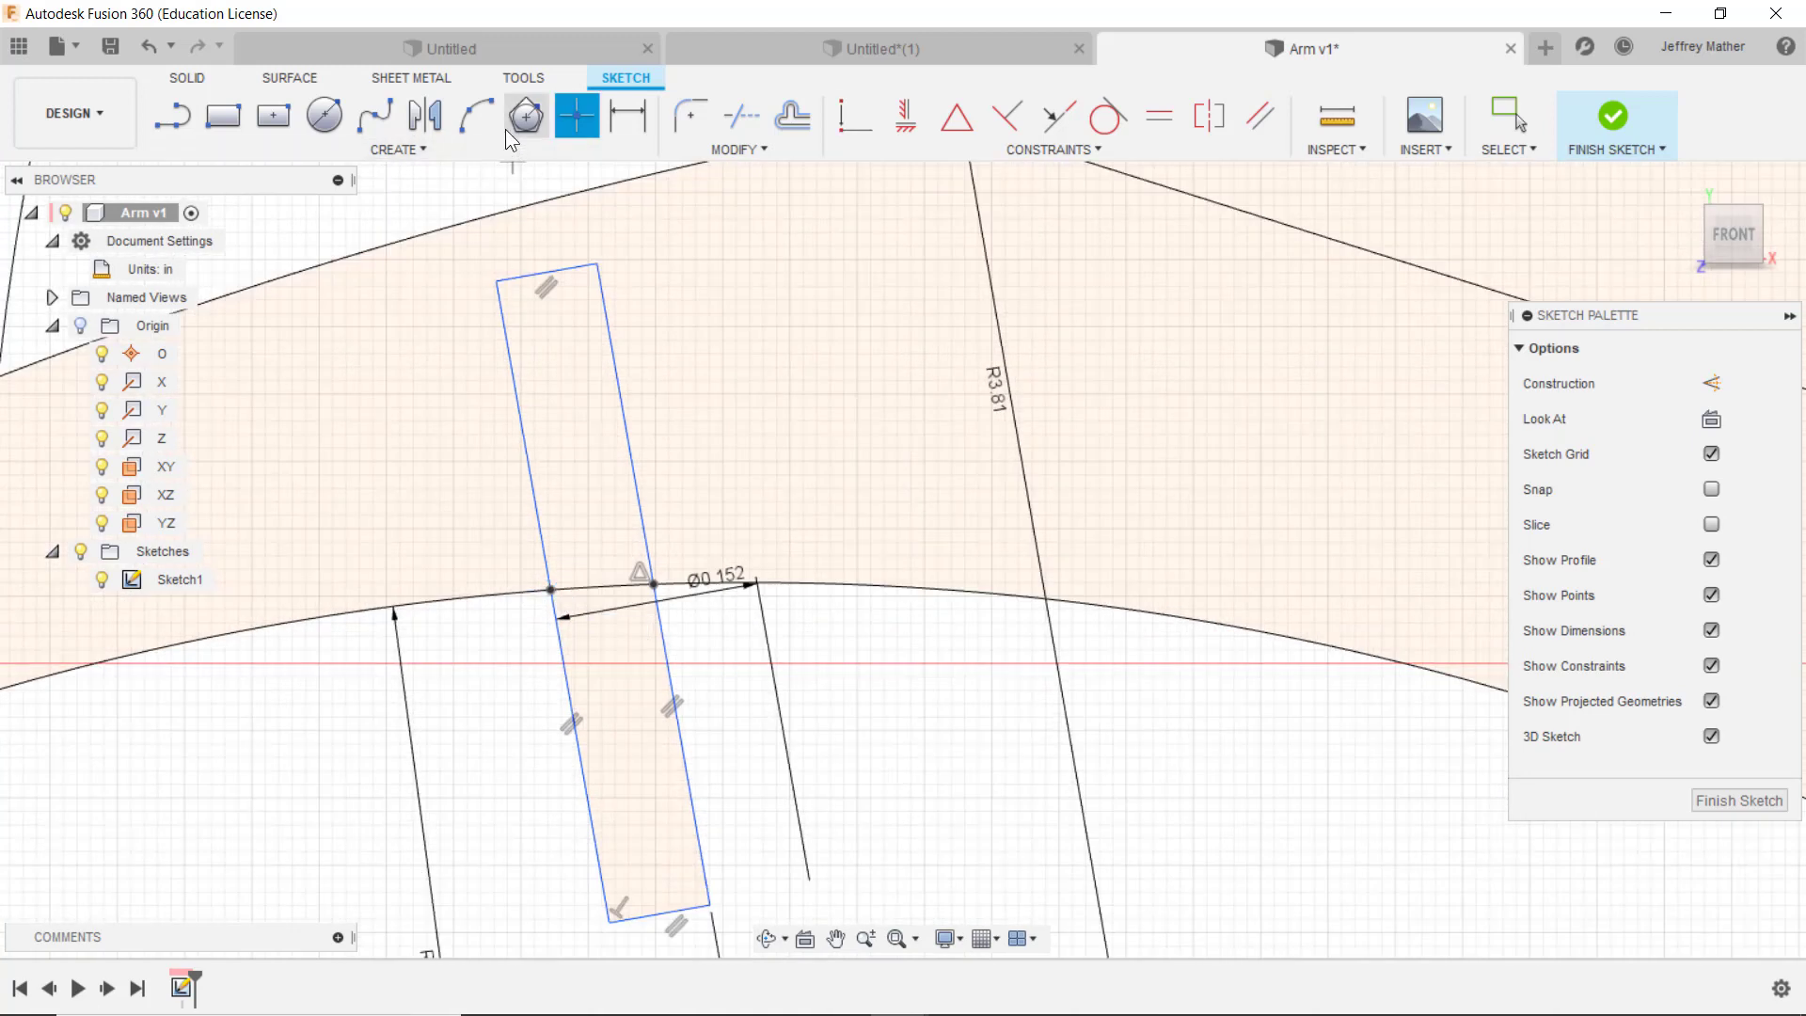
# Step: Dimension the distance from the left crossing point to the tilted rectangle's lower short side as 0.16 in
pyautogui.click(623, 118)
pyautogui.scroll(-3, 451, 531)
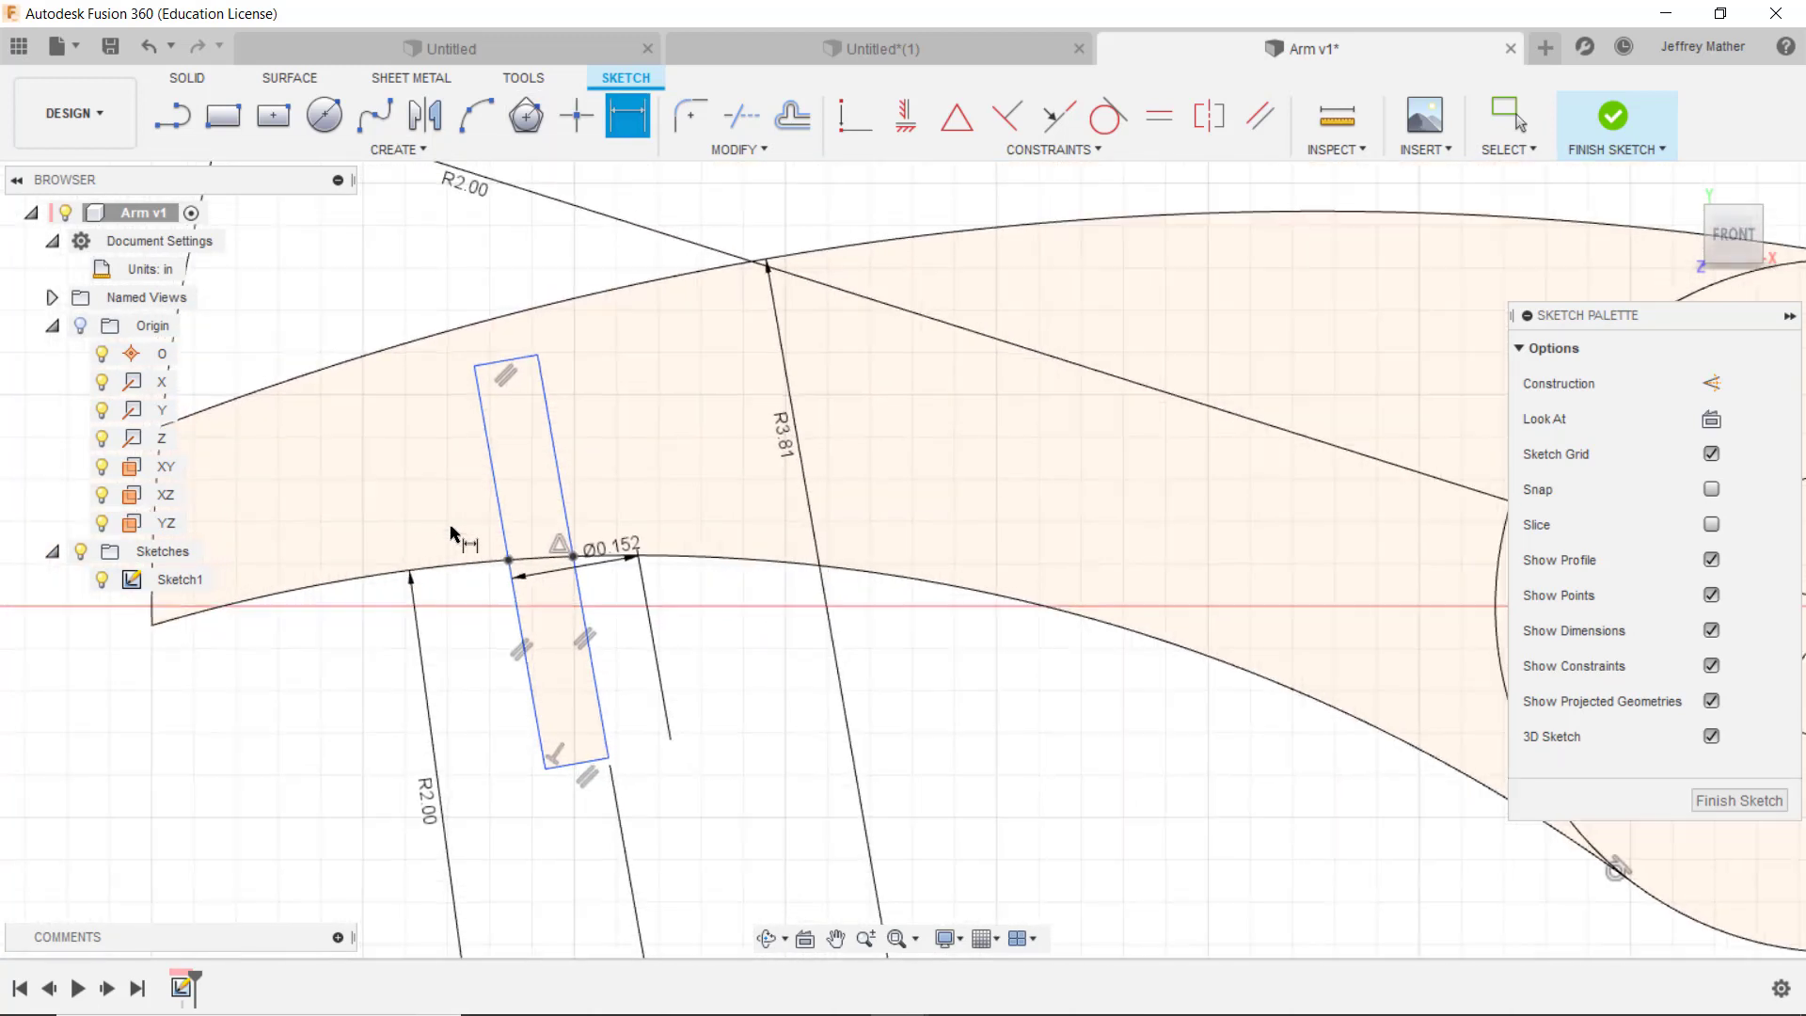
pyautogui.scroll(-1, 450, 526)
pyautogui.click(504, 558)
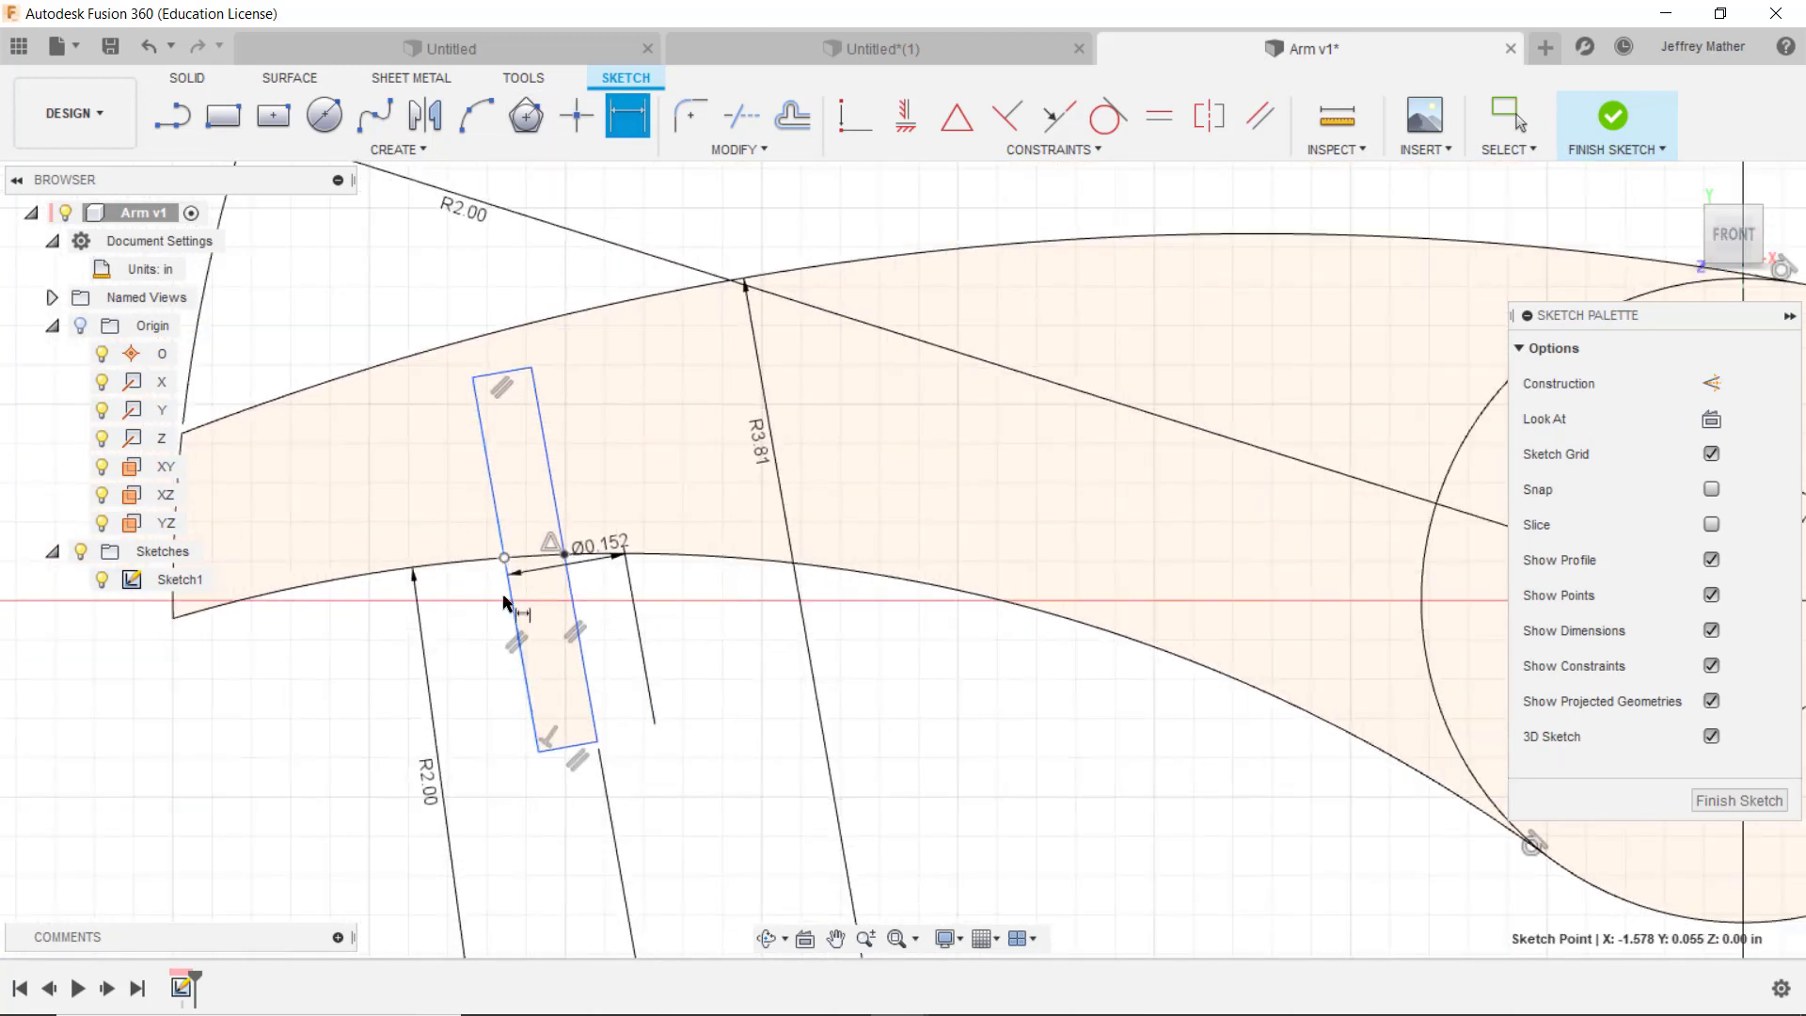
pyautogui.click(562, 750)
pyautogui.click(482, 687)
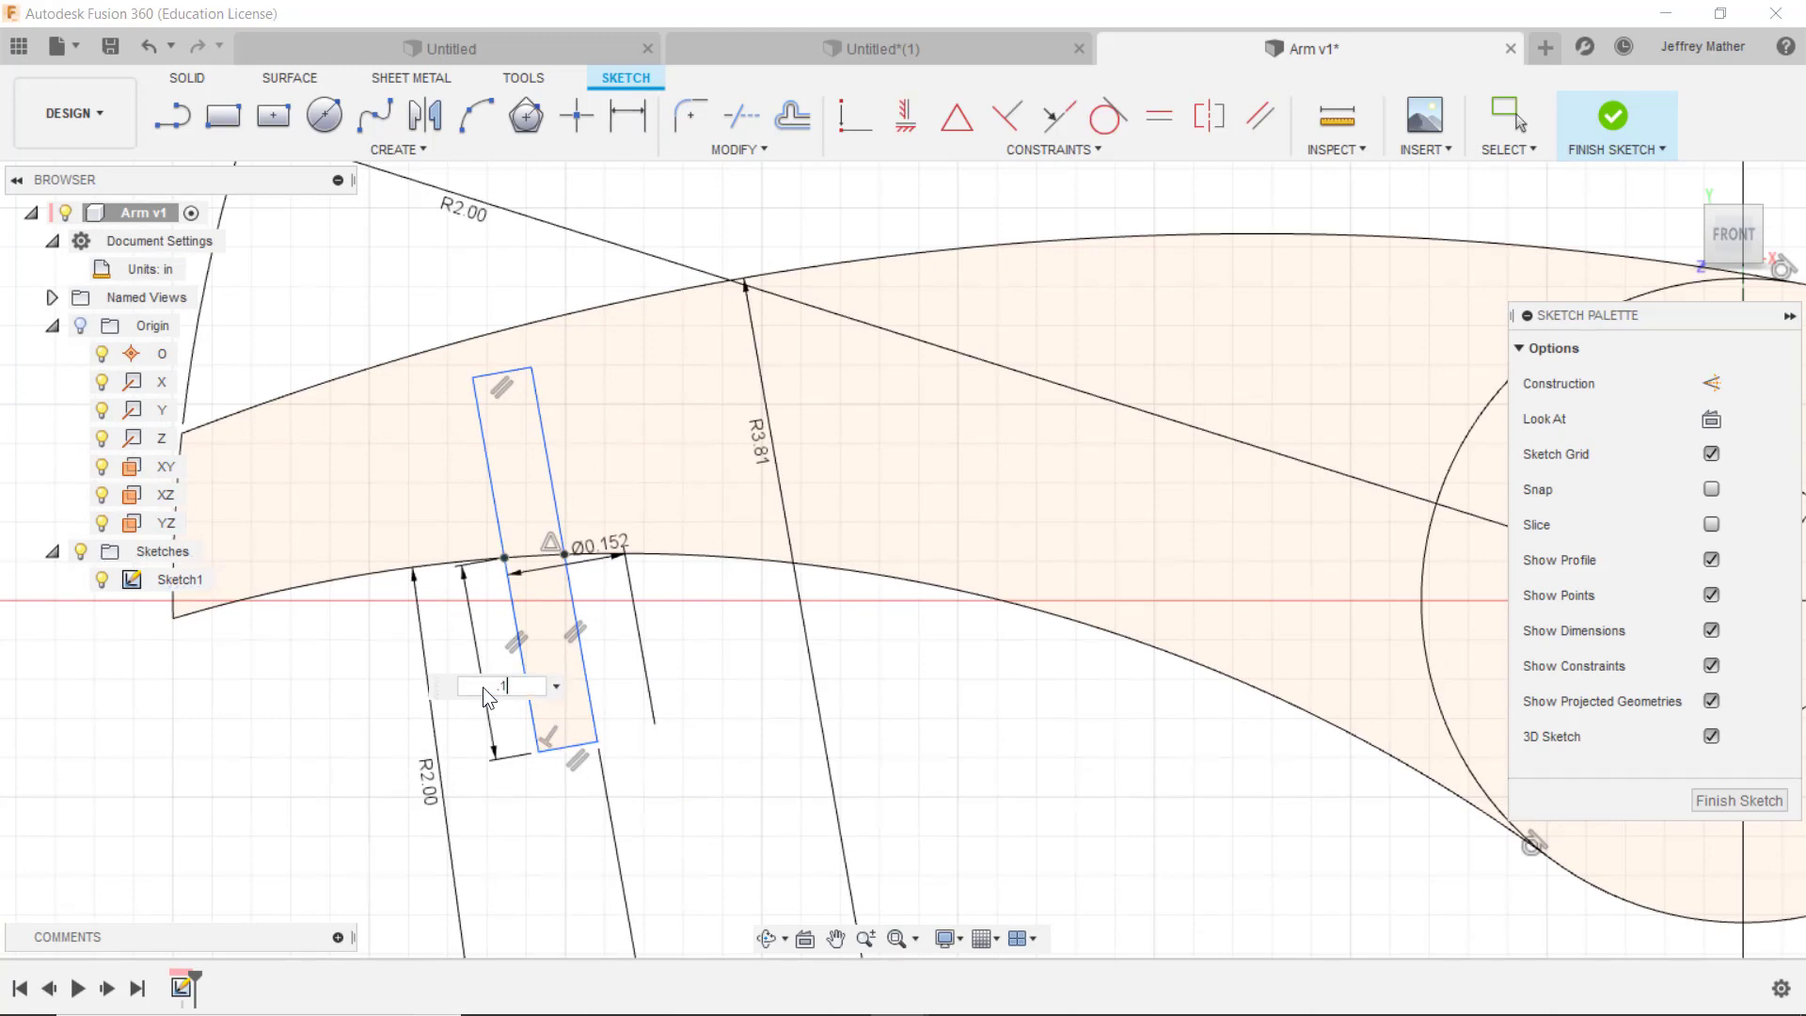
pyautogui.write('.16')
pyautogui.press('Return')
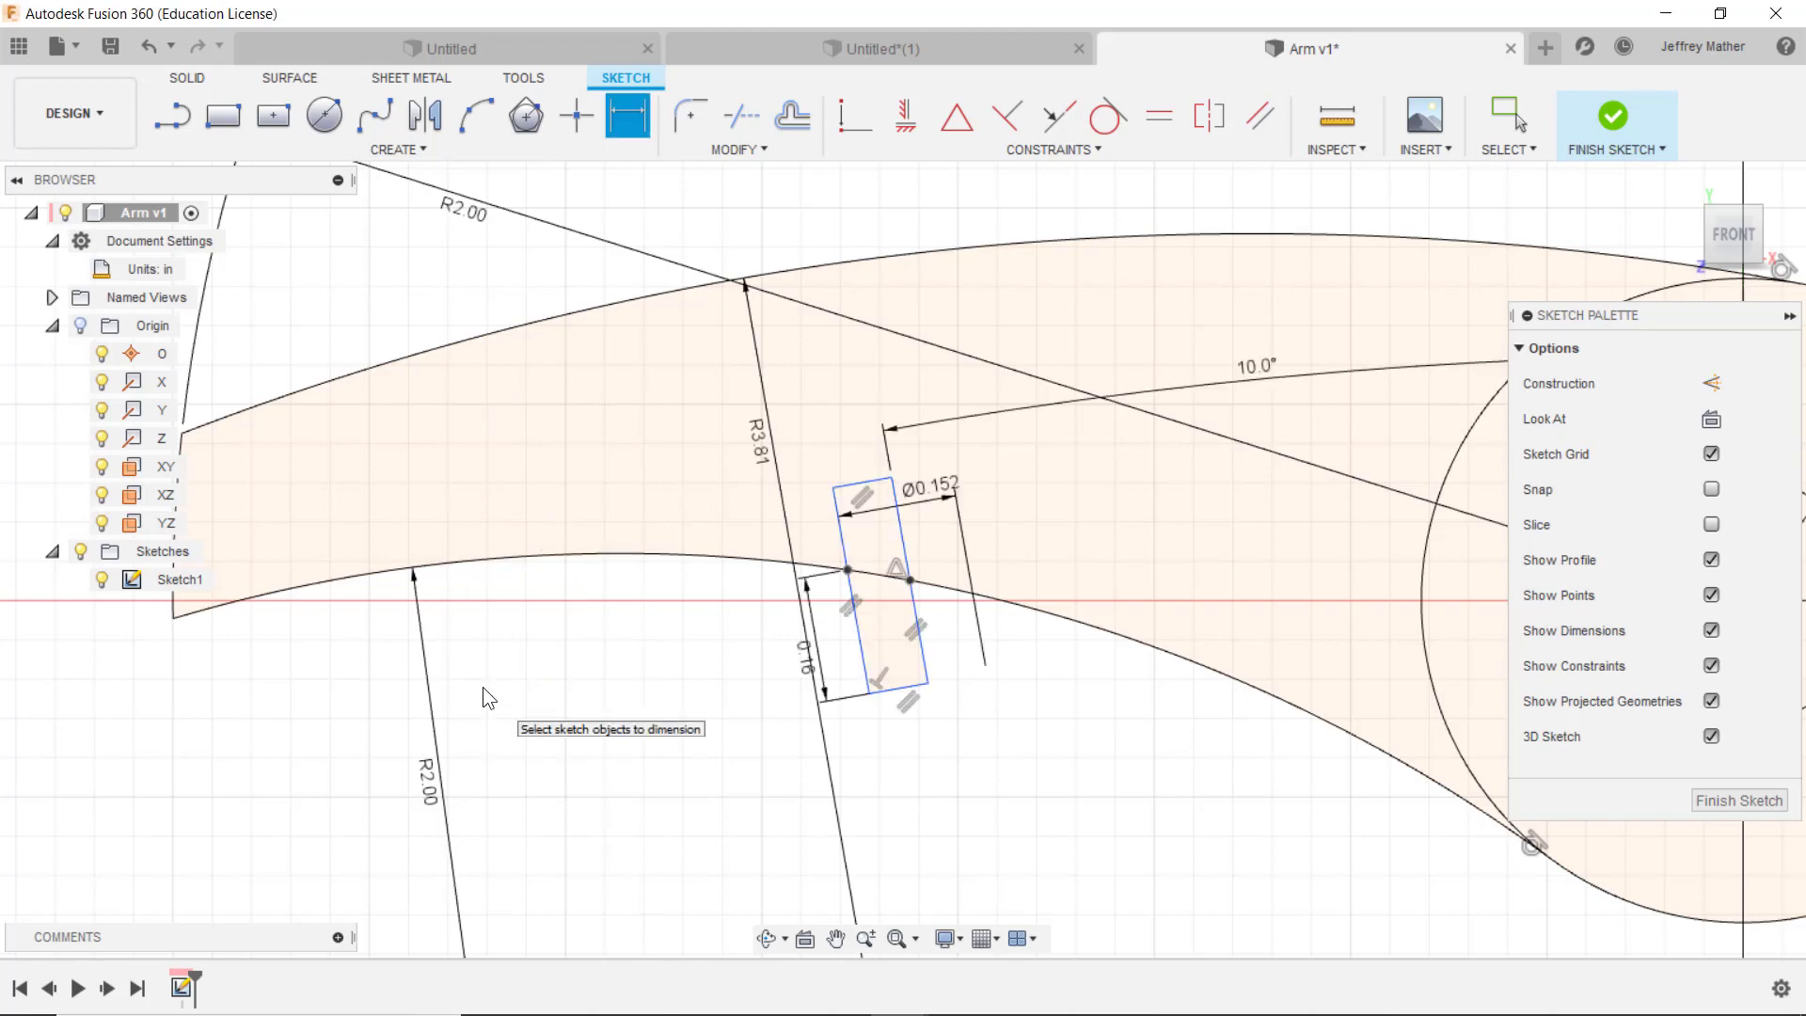
pyautogui.press('Escape')
# Step: Move the tilted rectangle back along the lower arc toward the lever's left end
pyautogui.scroll(-2, 483, 687)
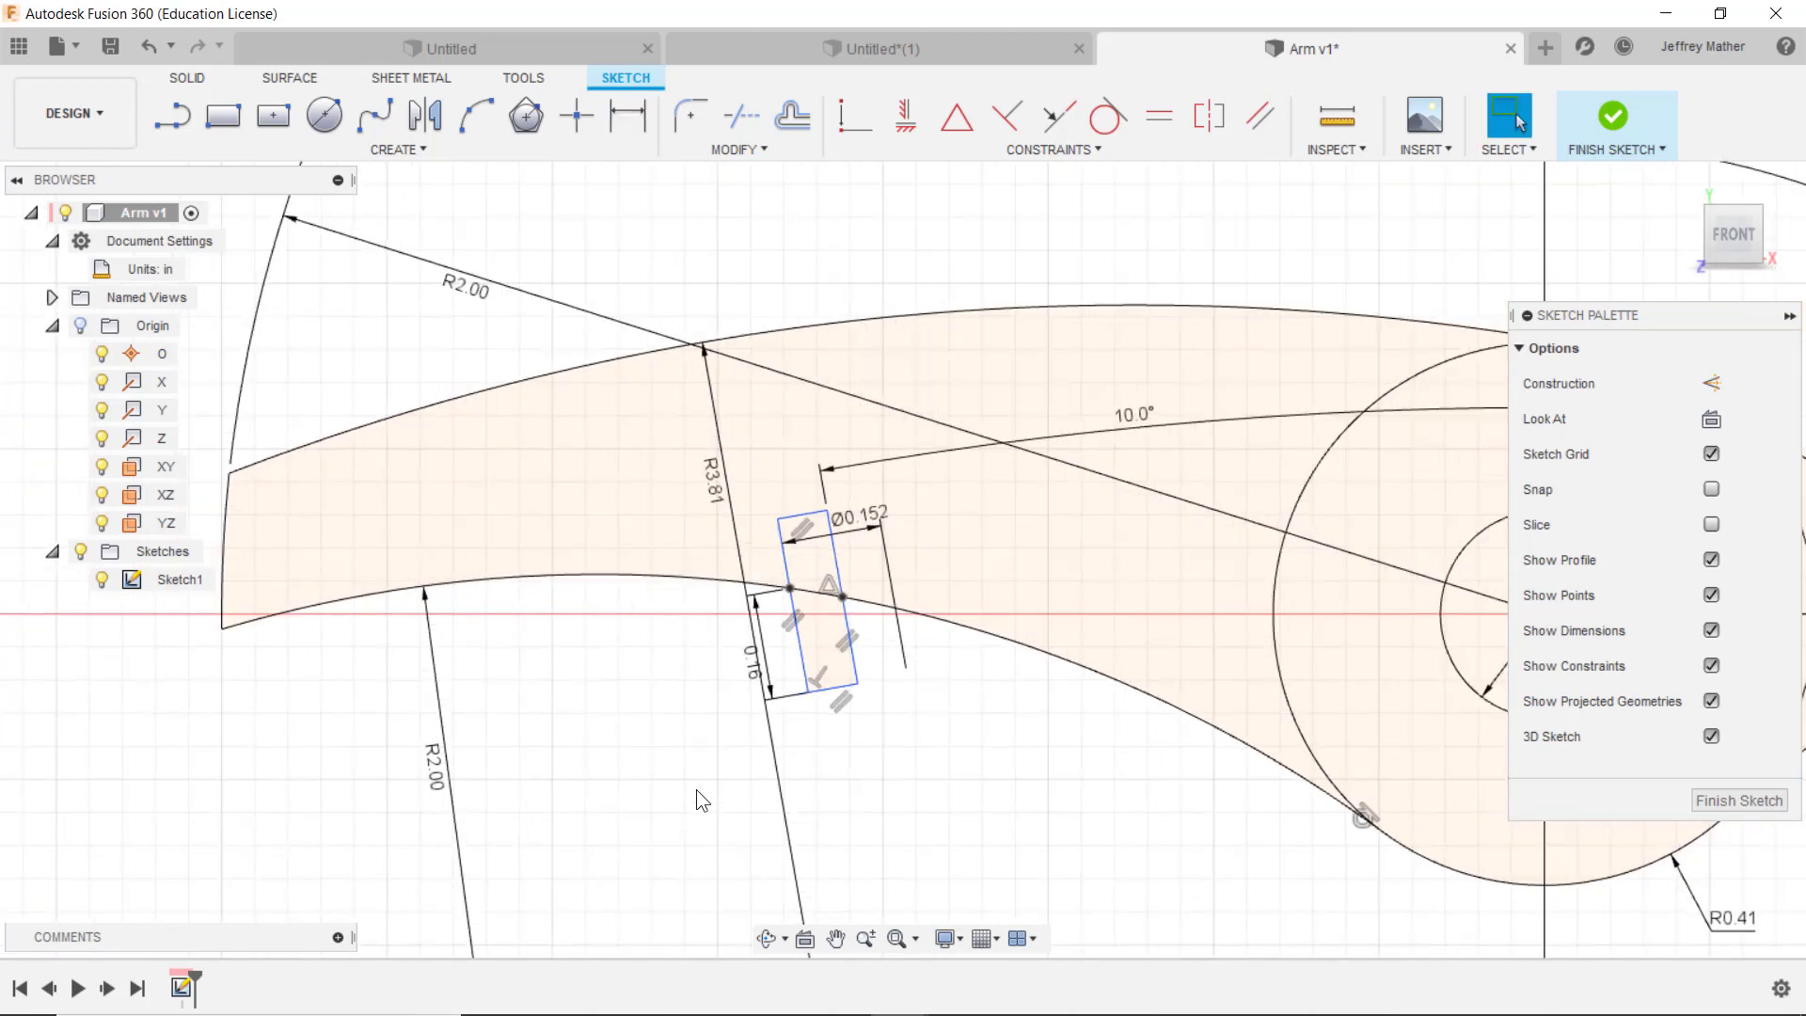
pyautogui.moveTo(795, 654)
pyautogui.mouseDown()
pyautogui.moveTo(499, 636)
pyautogui.moveTo(530, 646)
pyautogui.mouseUp()
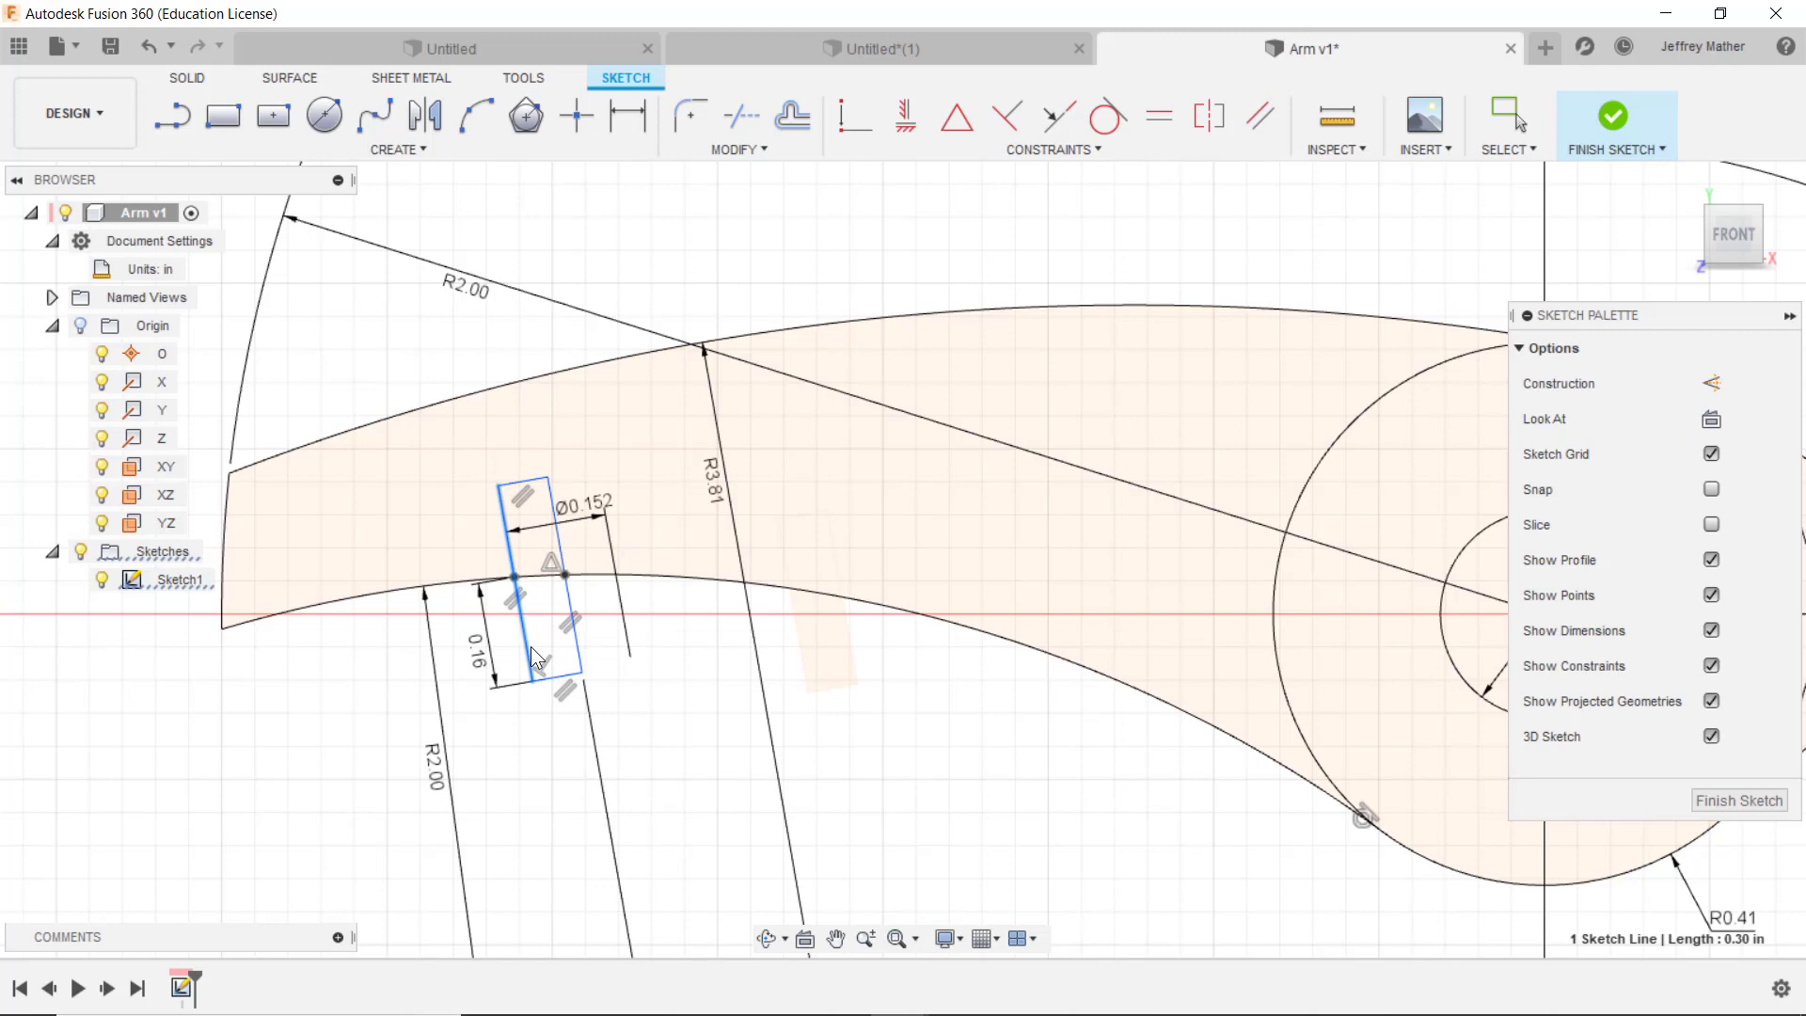
pyautogui.moveTo(530, 646); pyautogui.dragTo(495, 652)
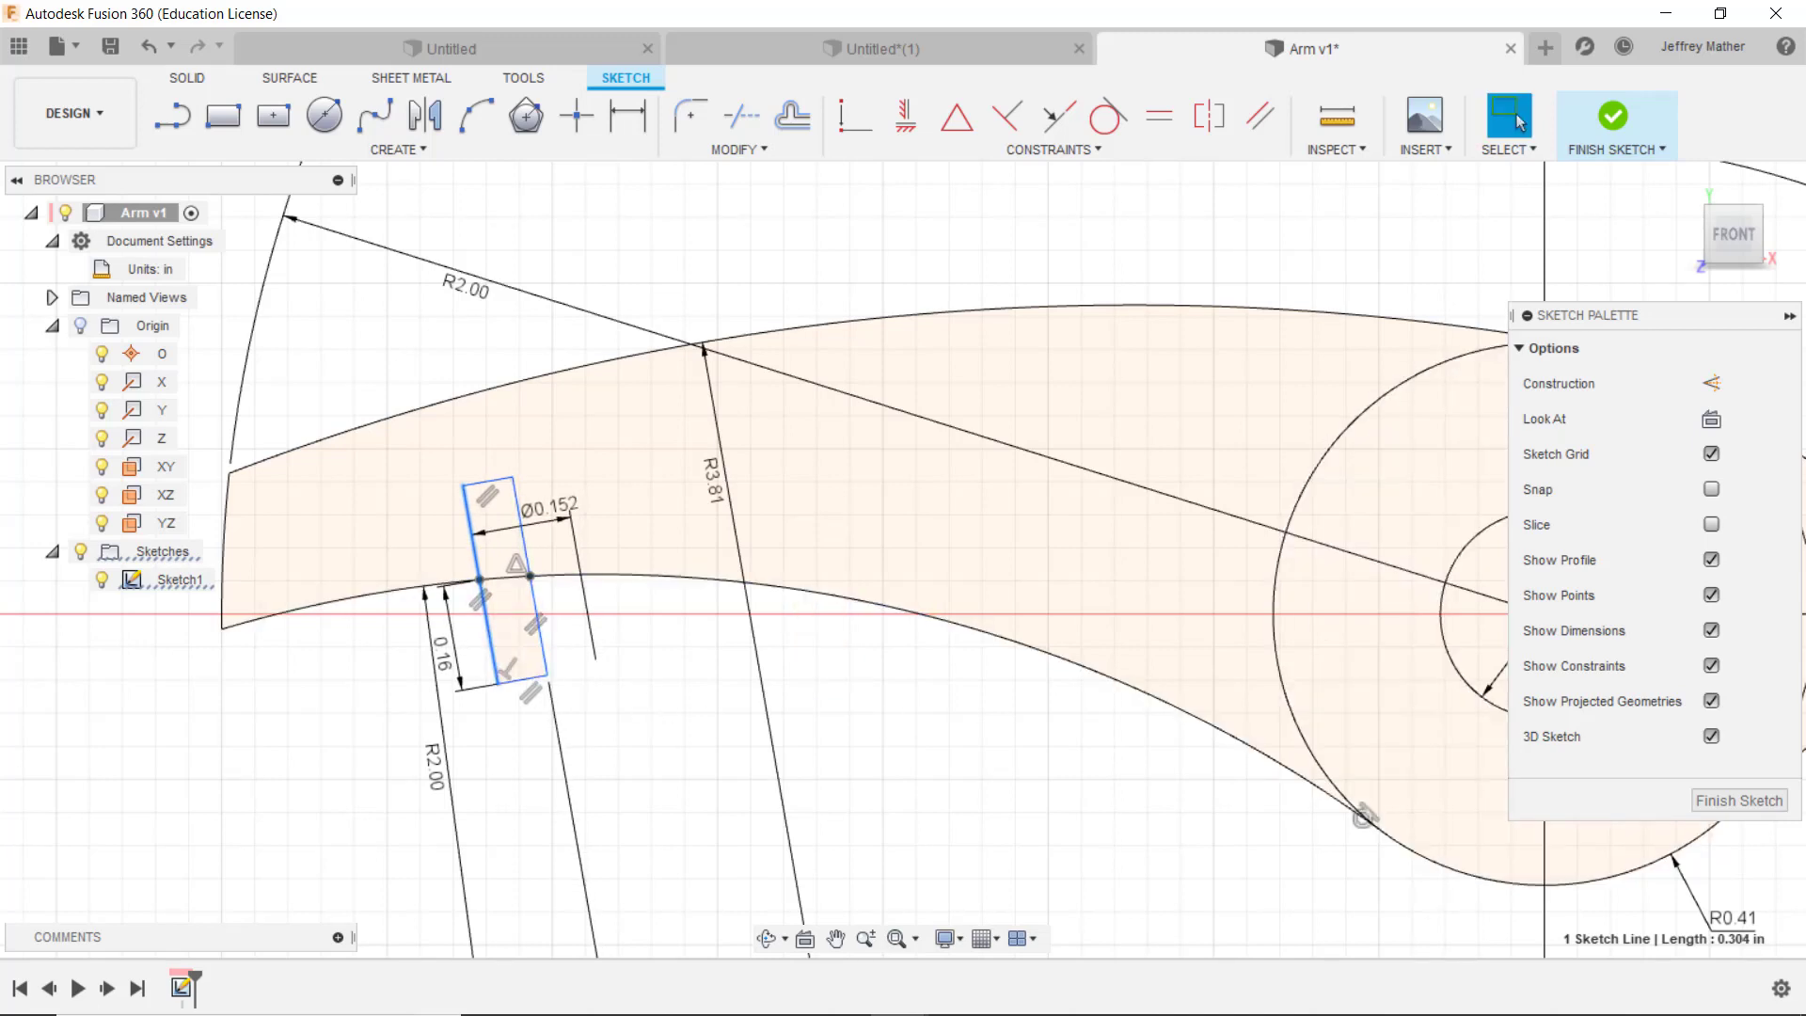
# Step: Switch to the browser, examine the posted lever drawing in full screen, close the image, and return to Fusion 360
pyautogui.hotkey('alt', 'Tab')
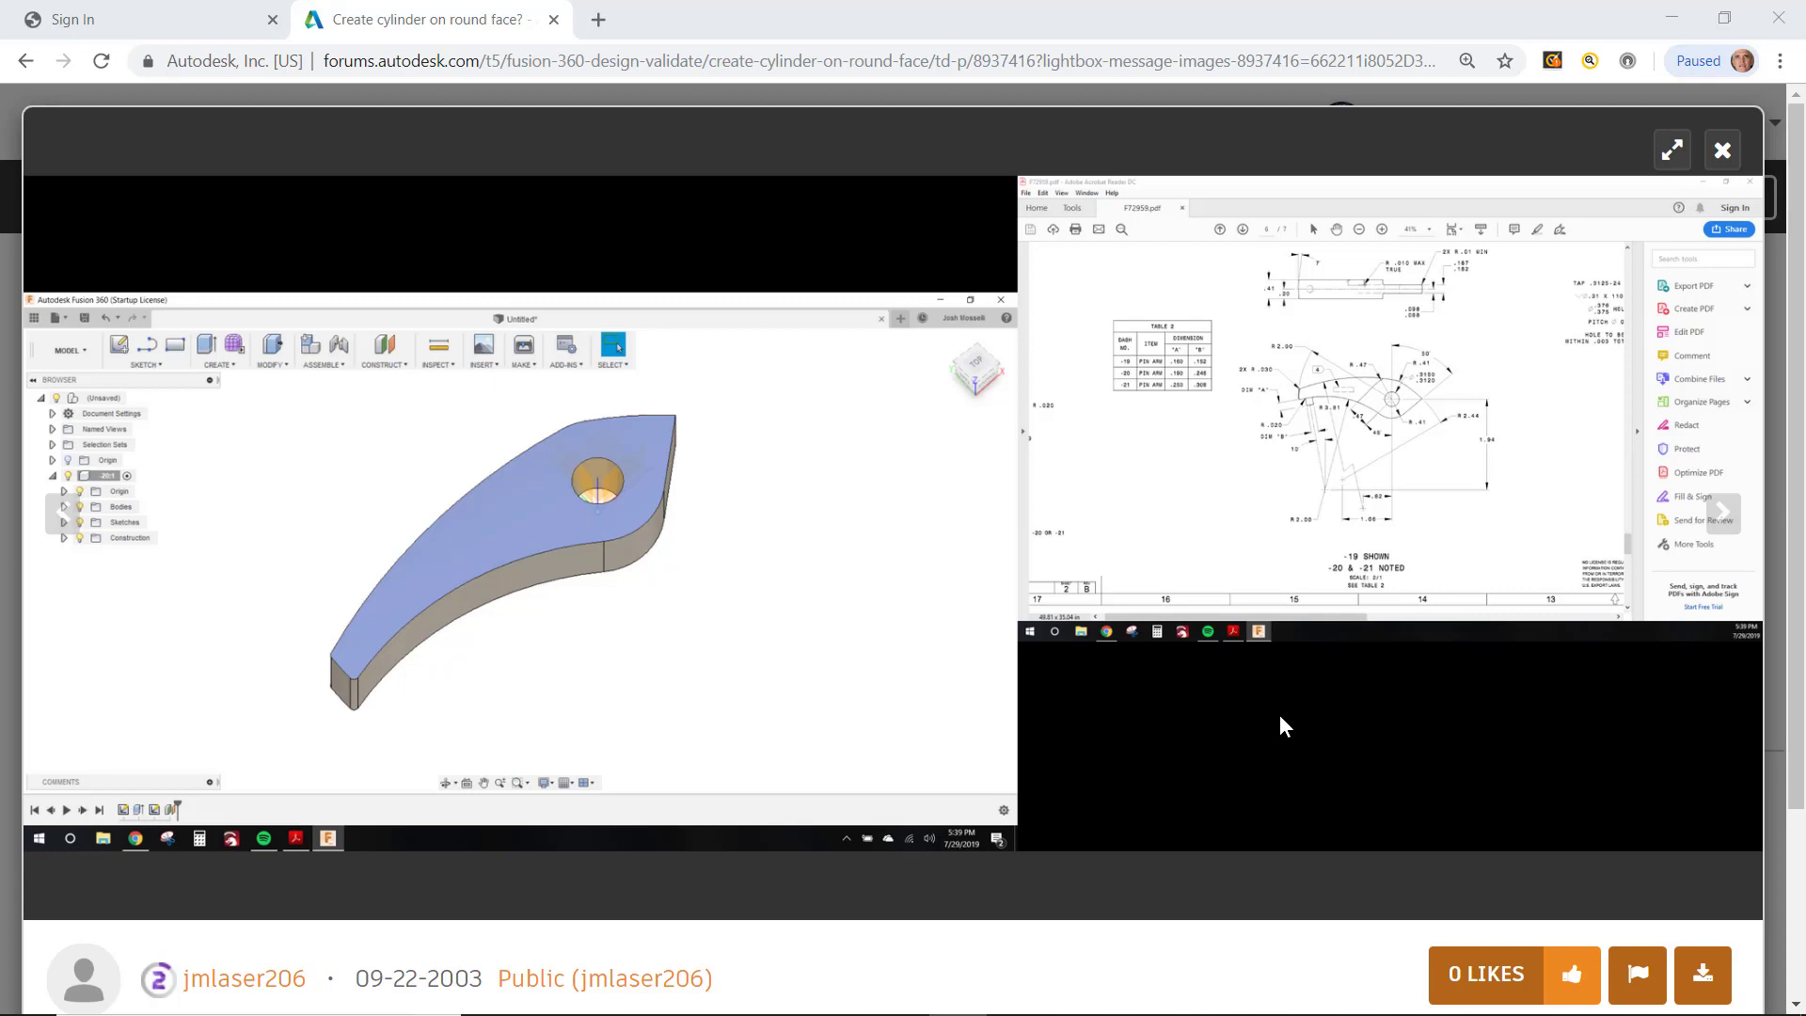
pyautogui.click(1657, 156)
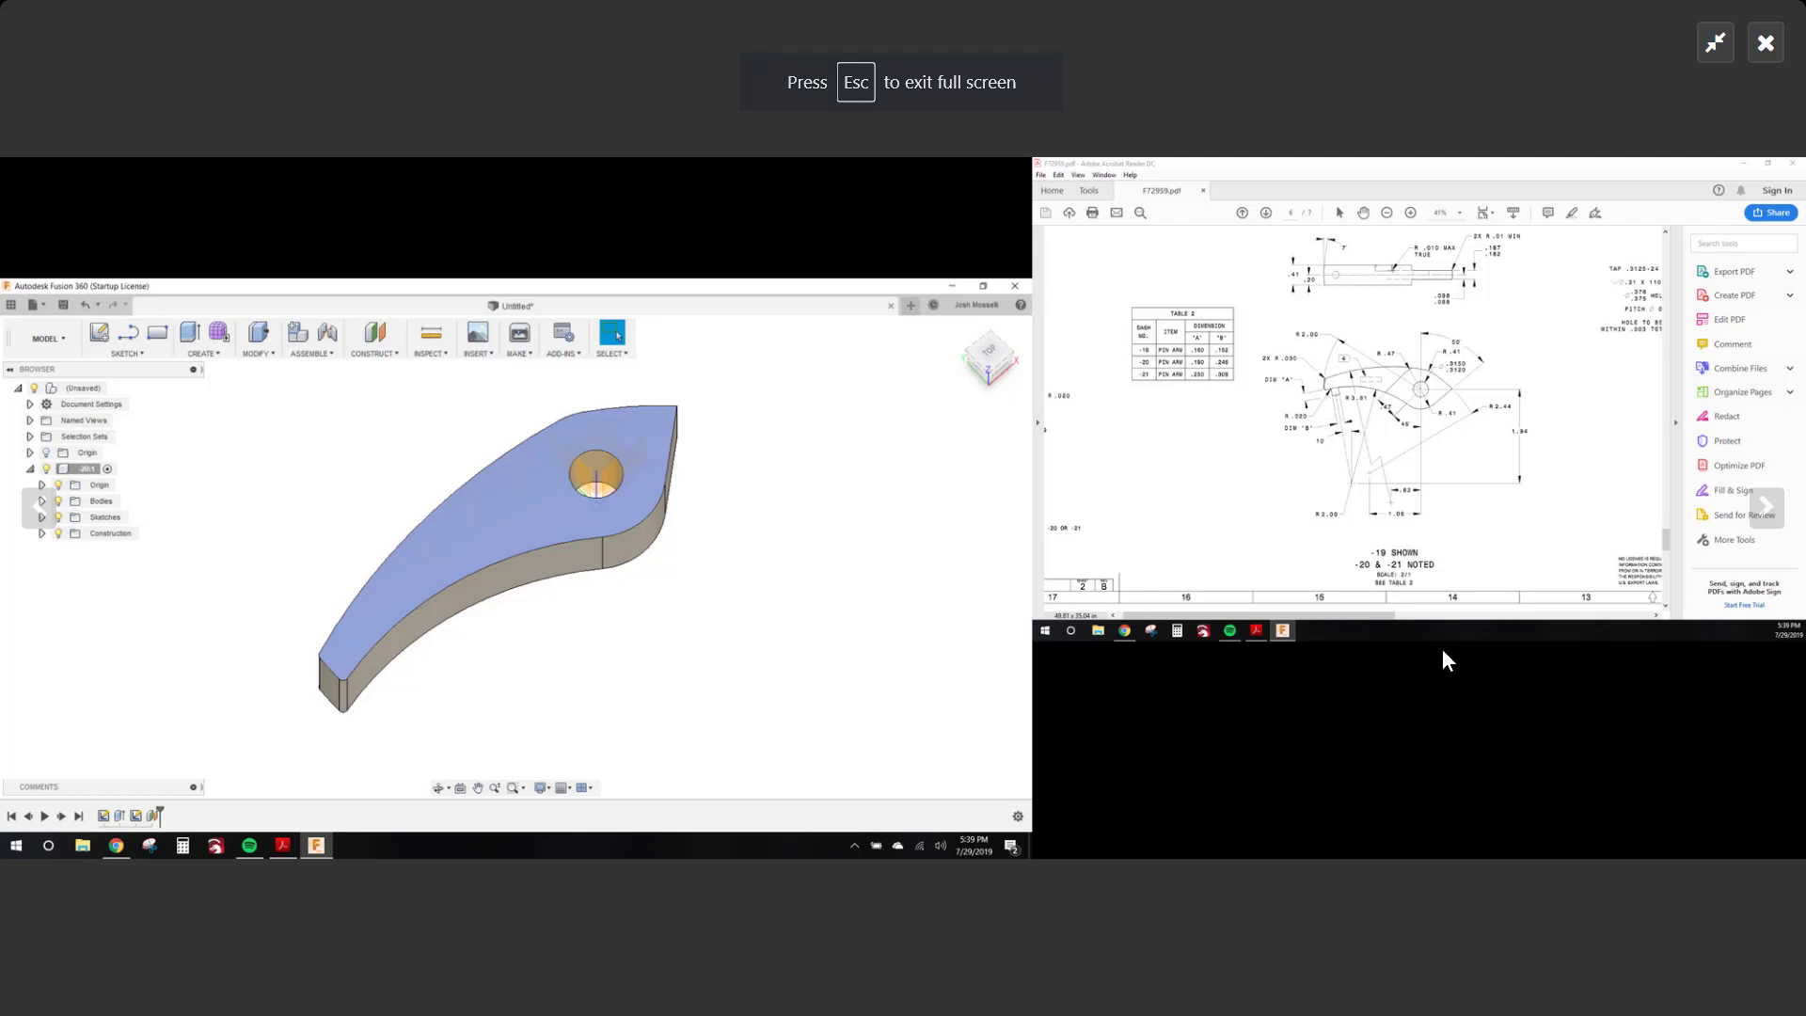
pyautogui.keyDown('ctrl'); pyautogui.scroll(3, 1446, 658); pyautogui.keyUp('ctrl')
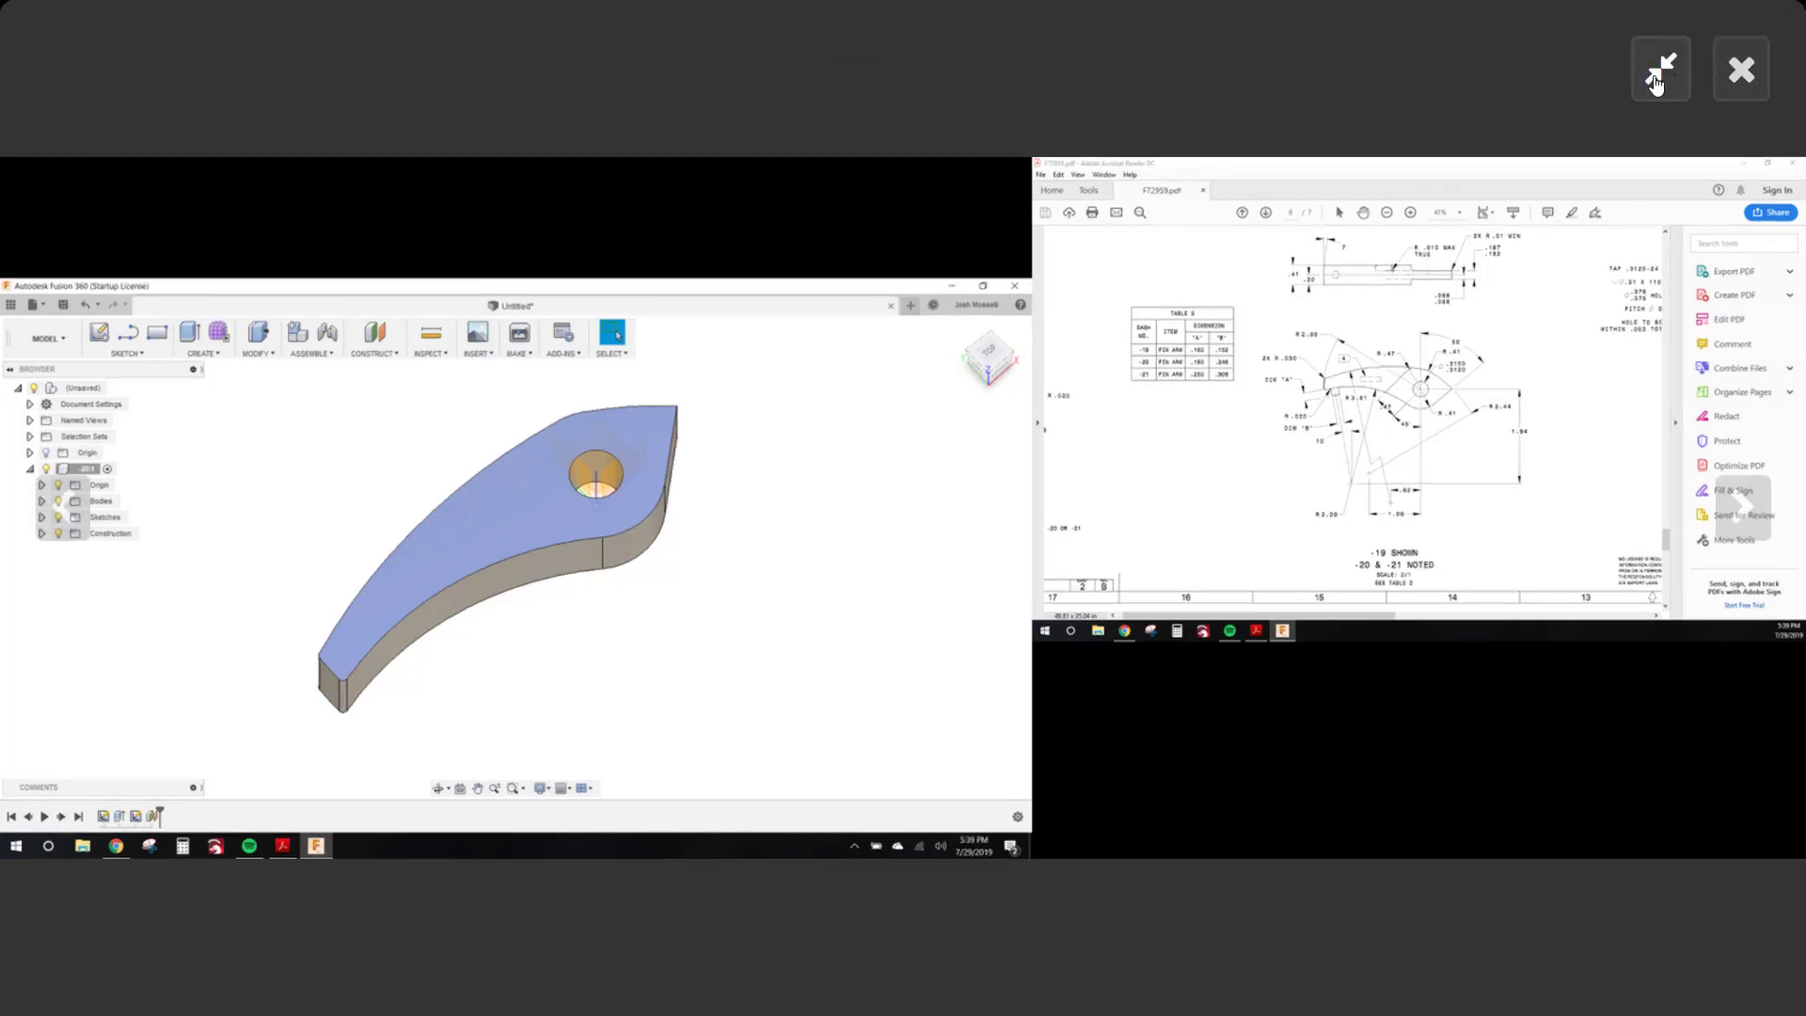
pyautogui.keyDown('ctrl'); pyautogui.scroll(4, 1580, 111); pyautogui.keyUp('ctrl')
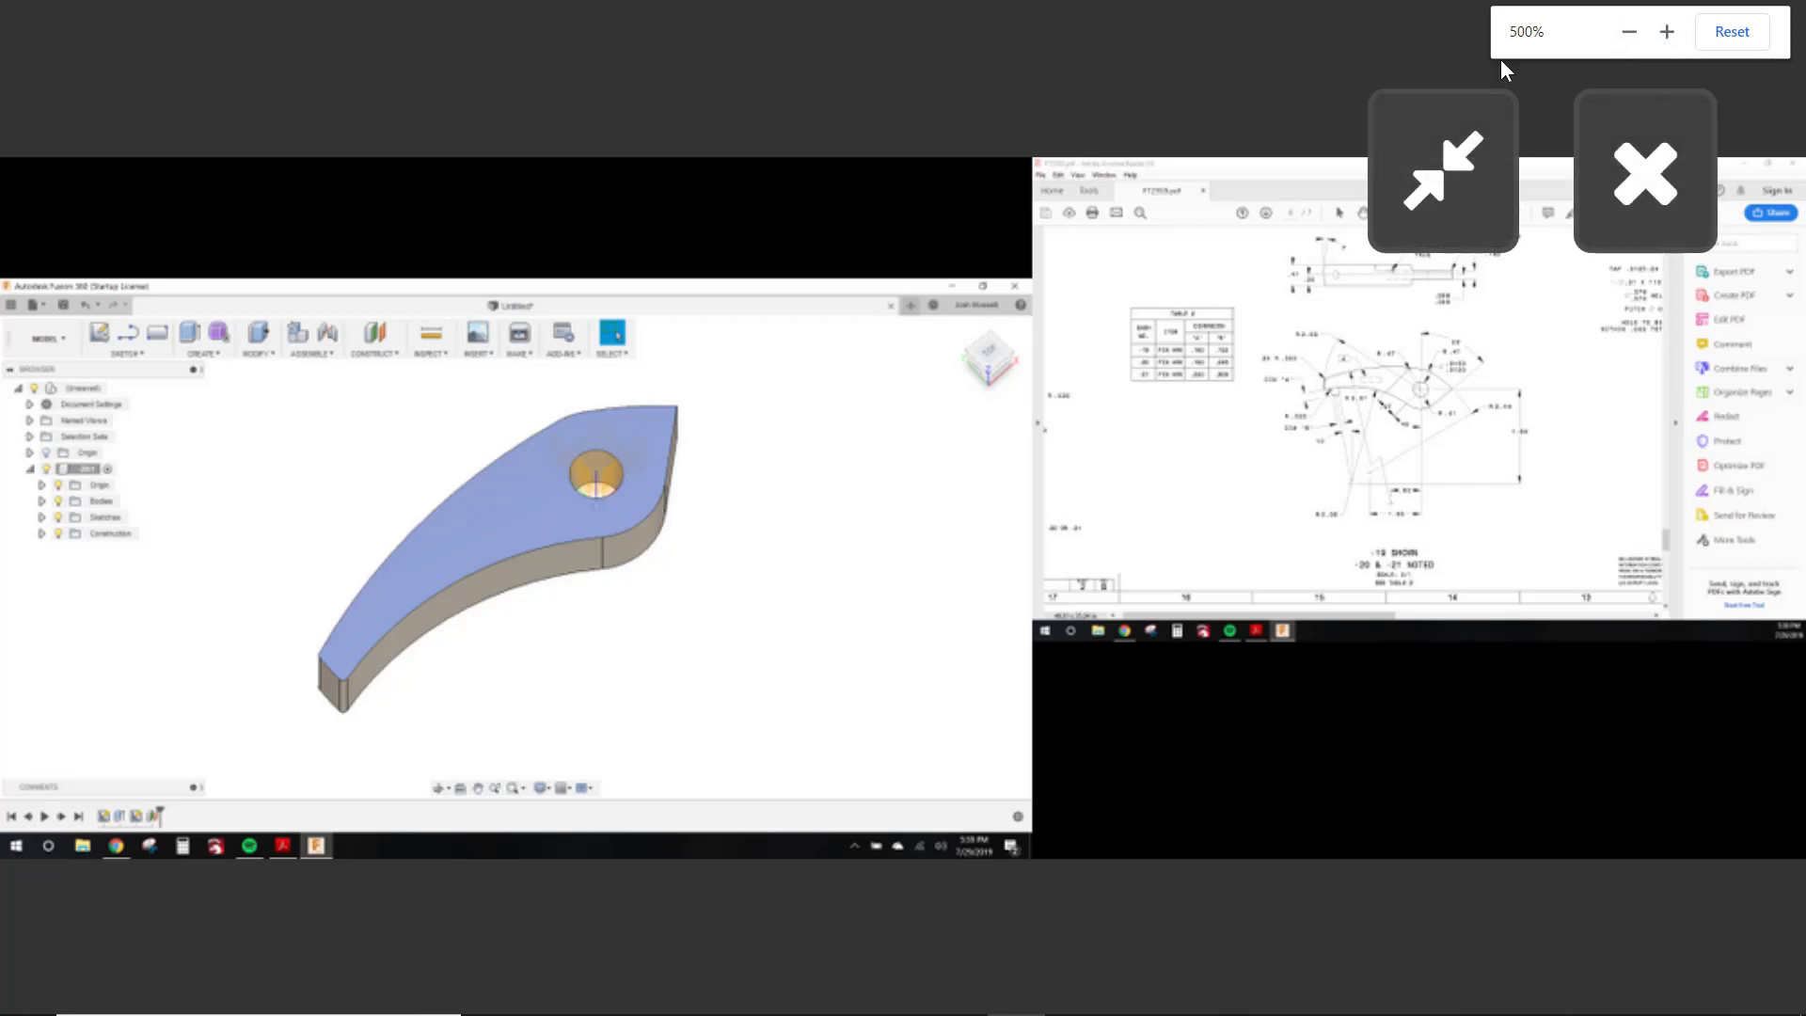
pyautogui.click(1460, 178)
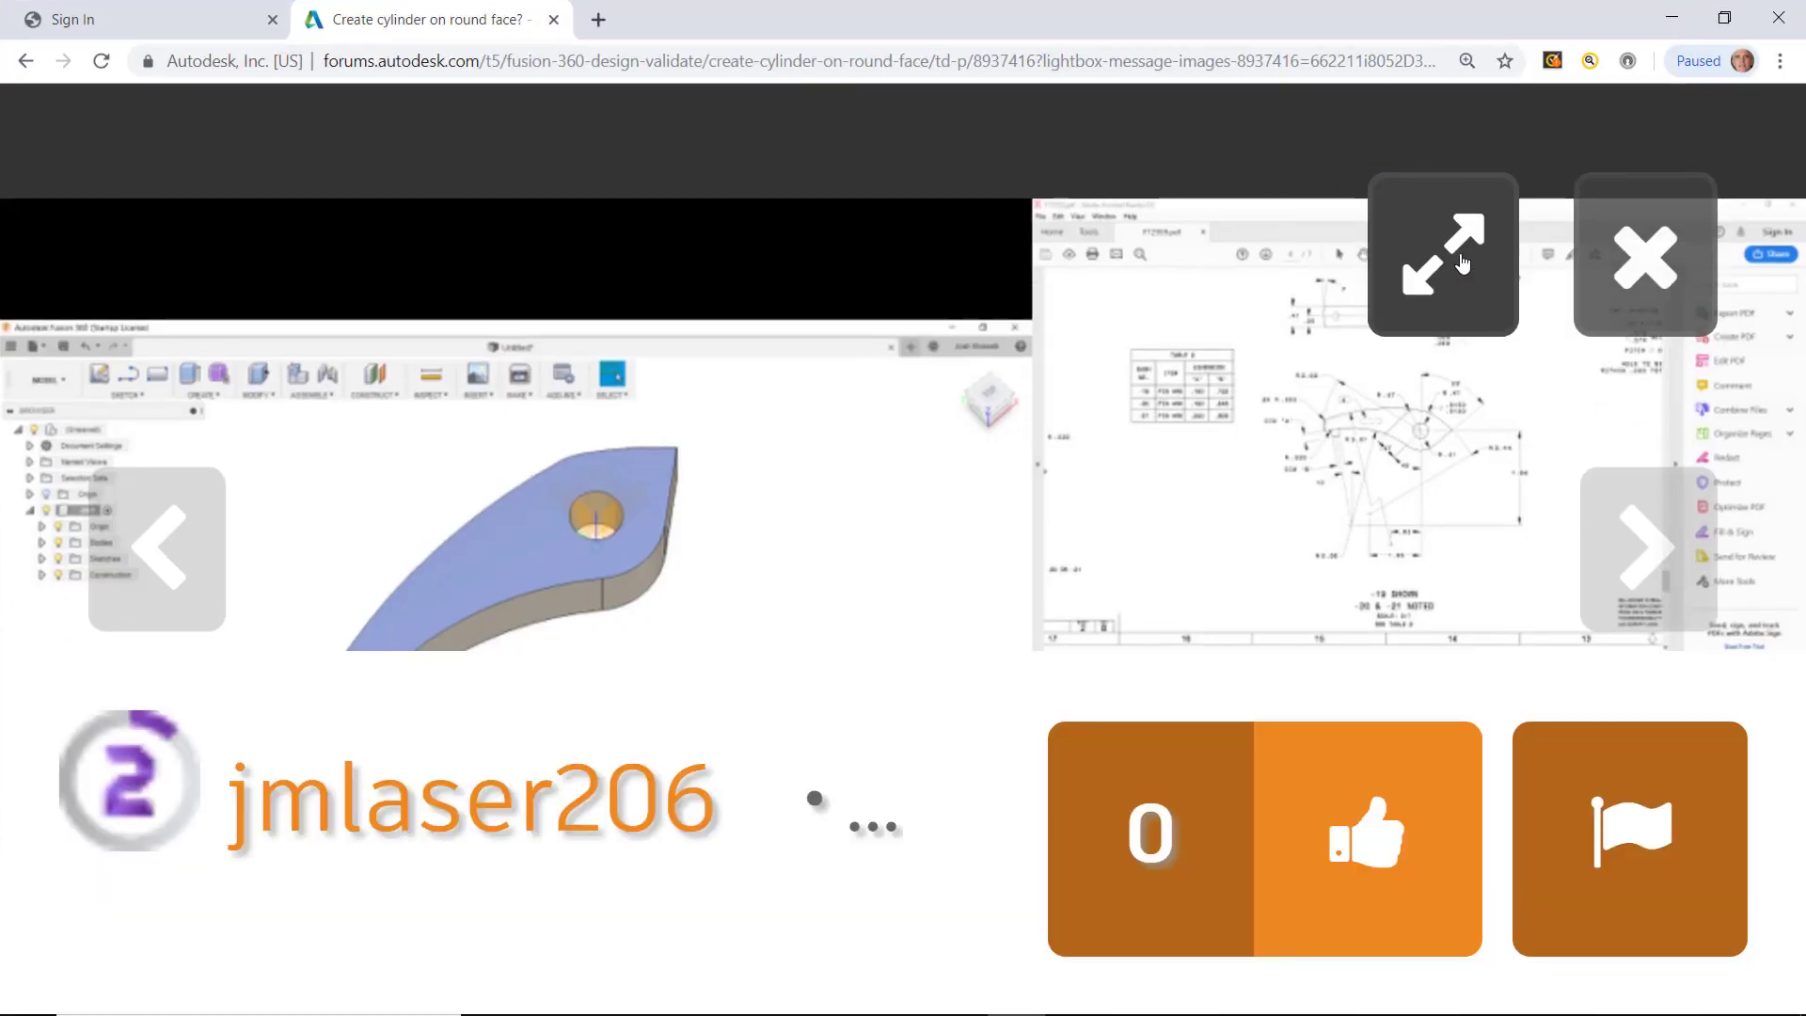
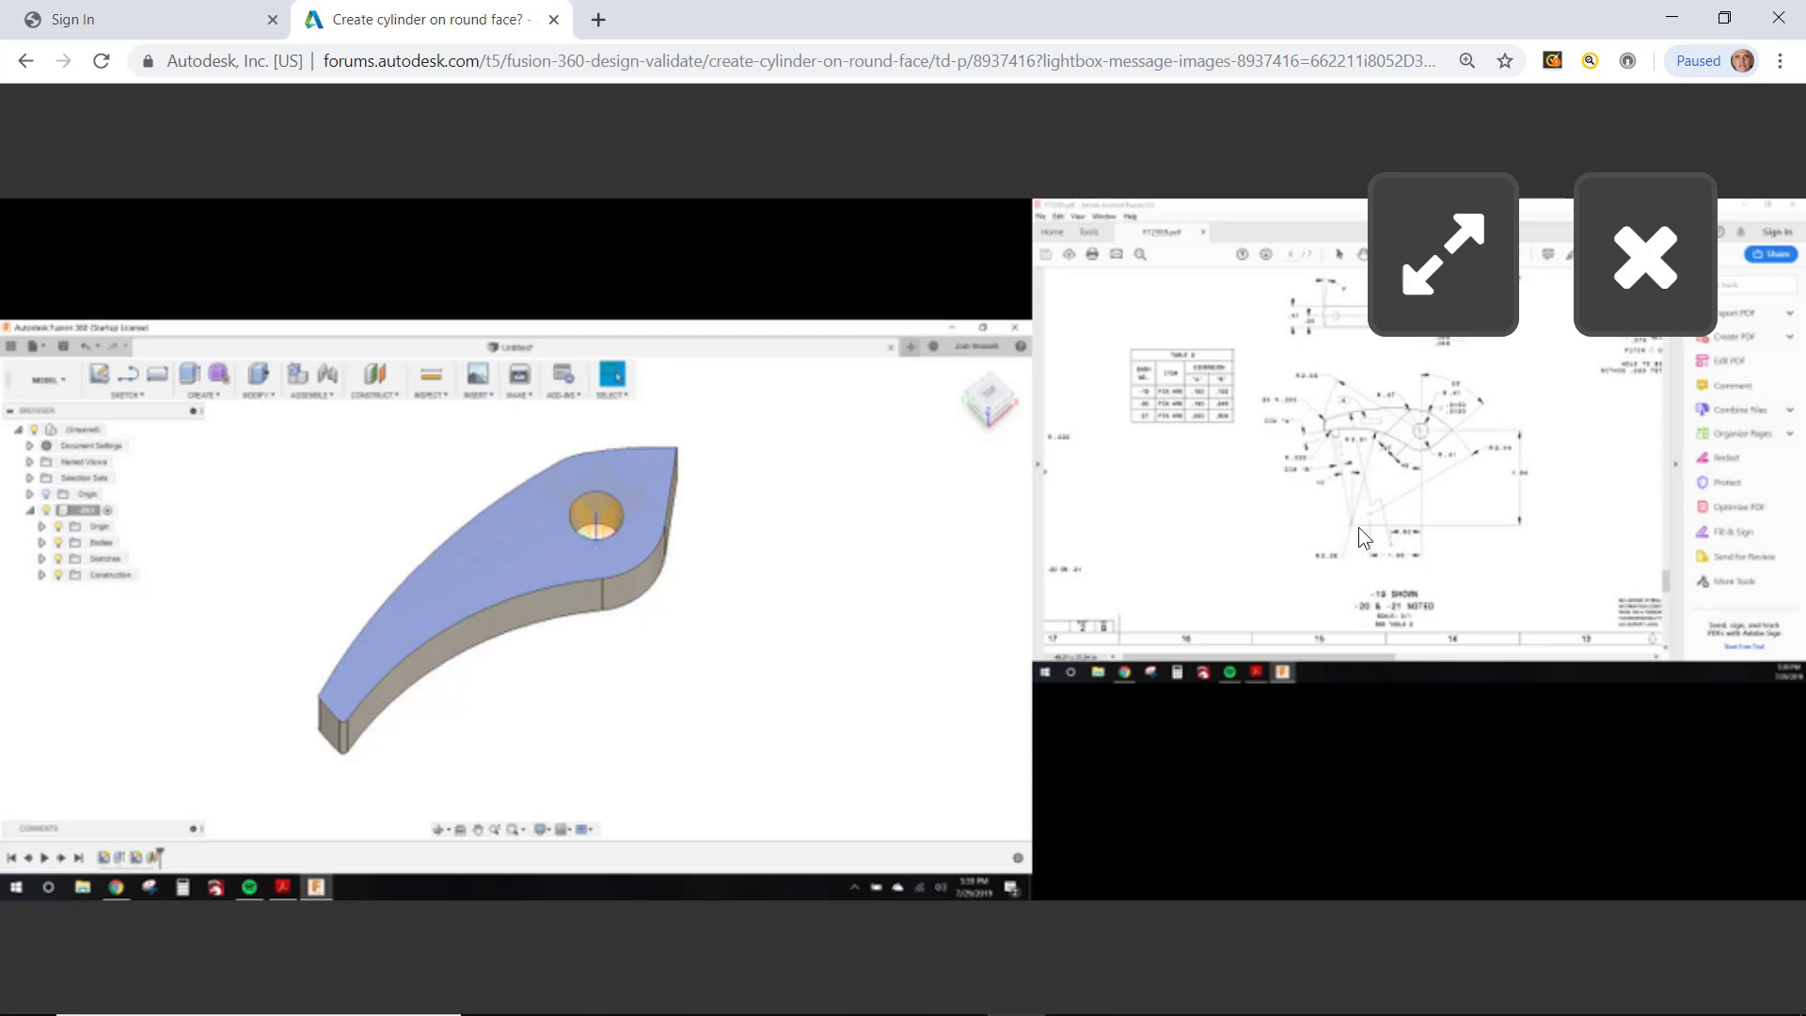
pyautogui.click(1441, 331)
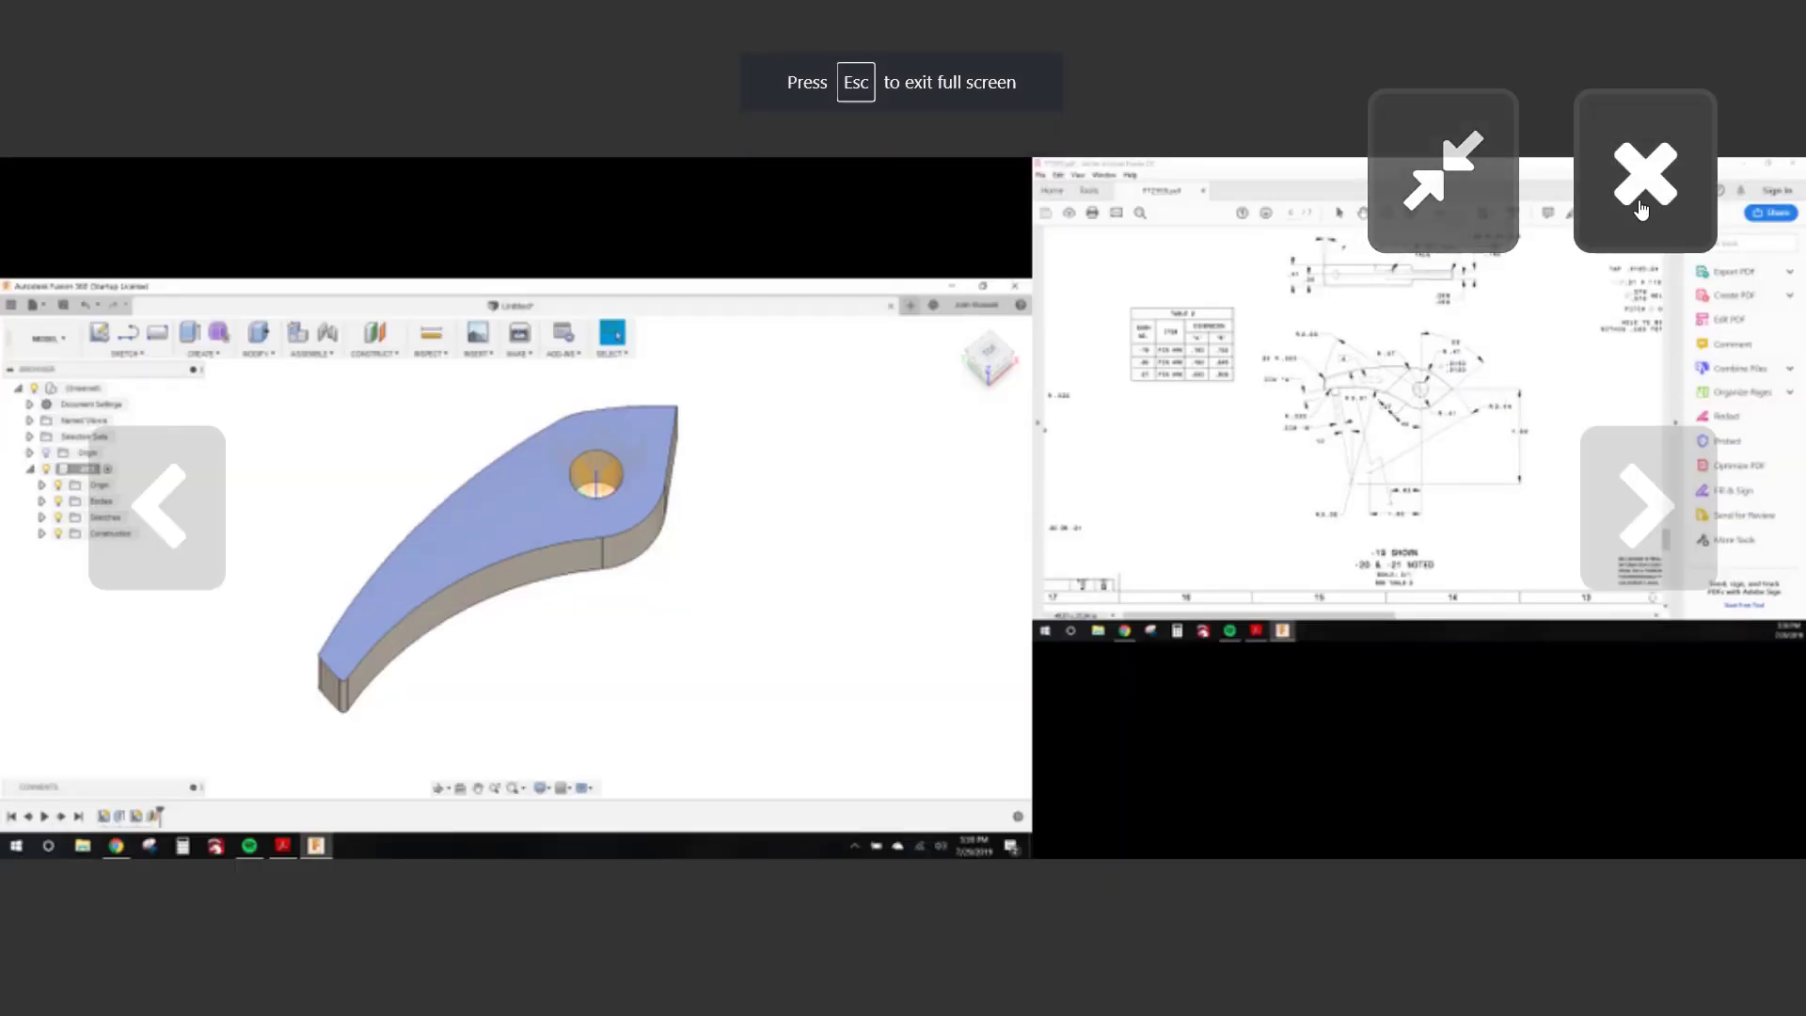
pyautogui.click(1645, 172)
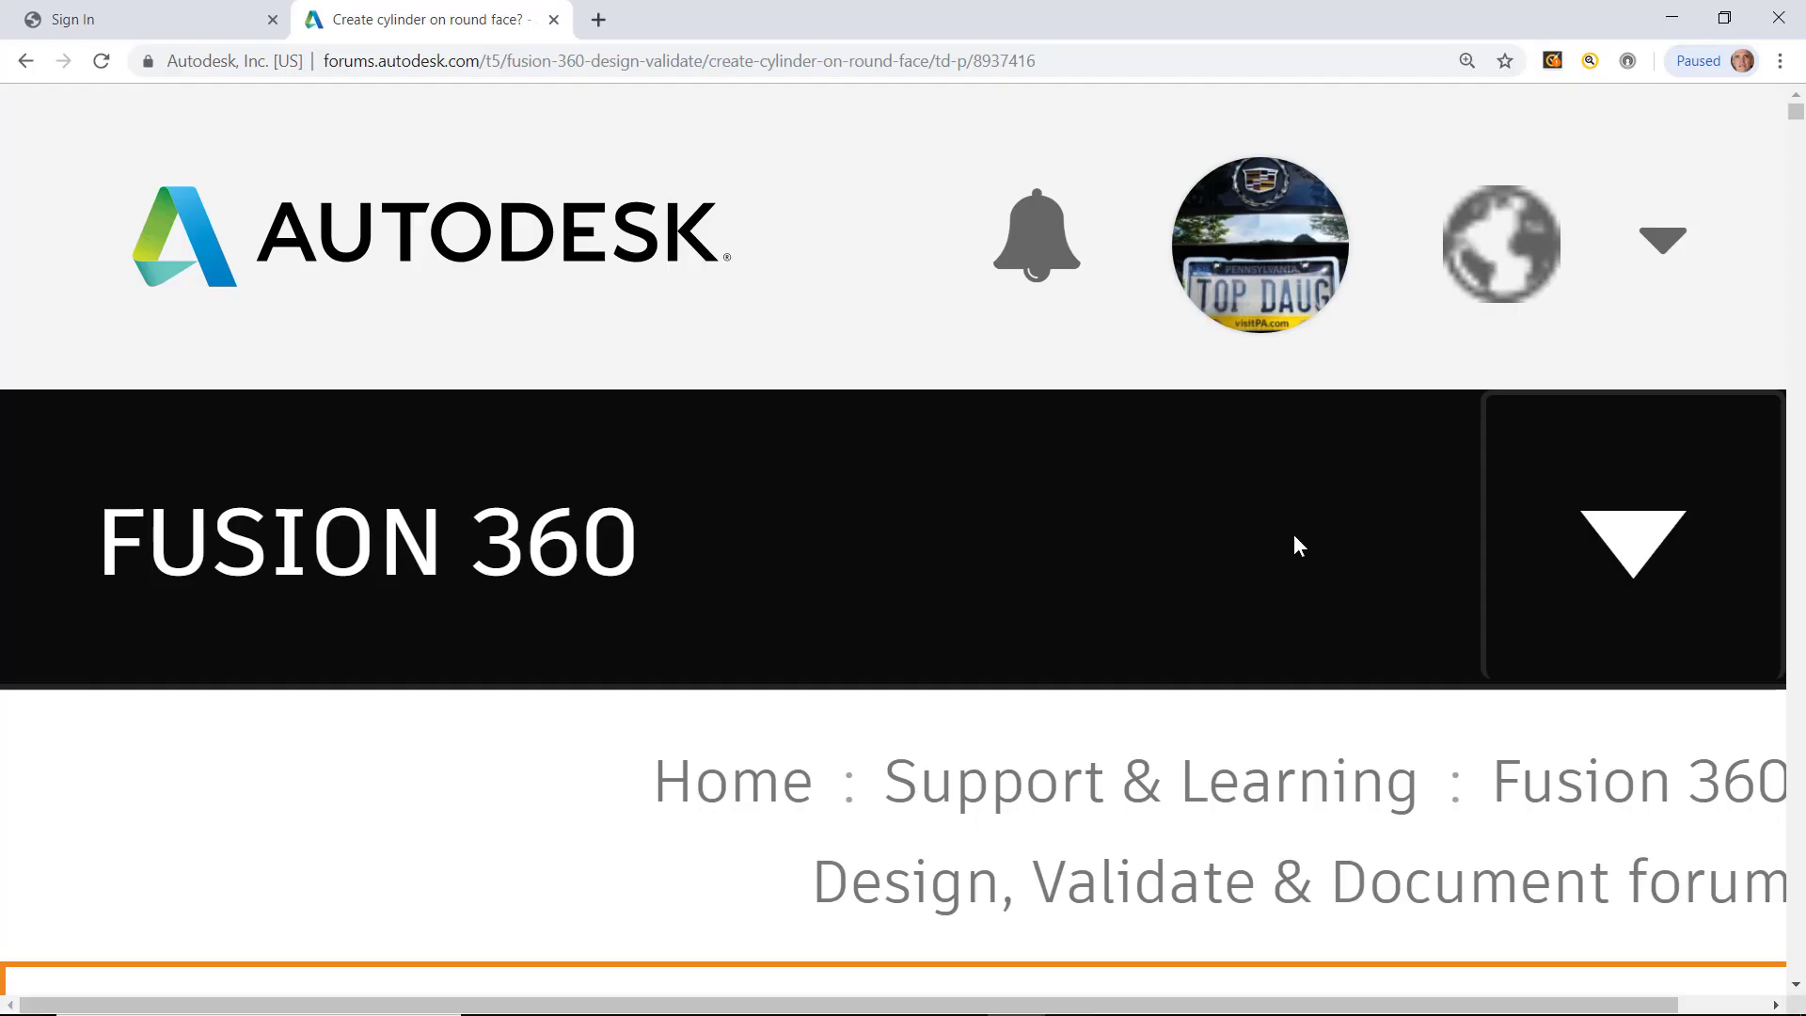
pyautogui.click(1671, 18)
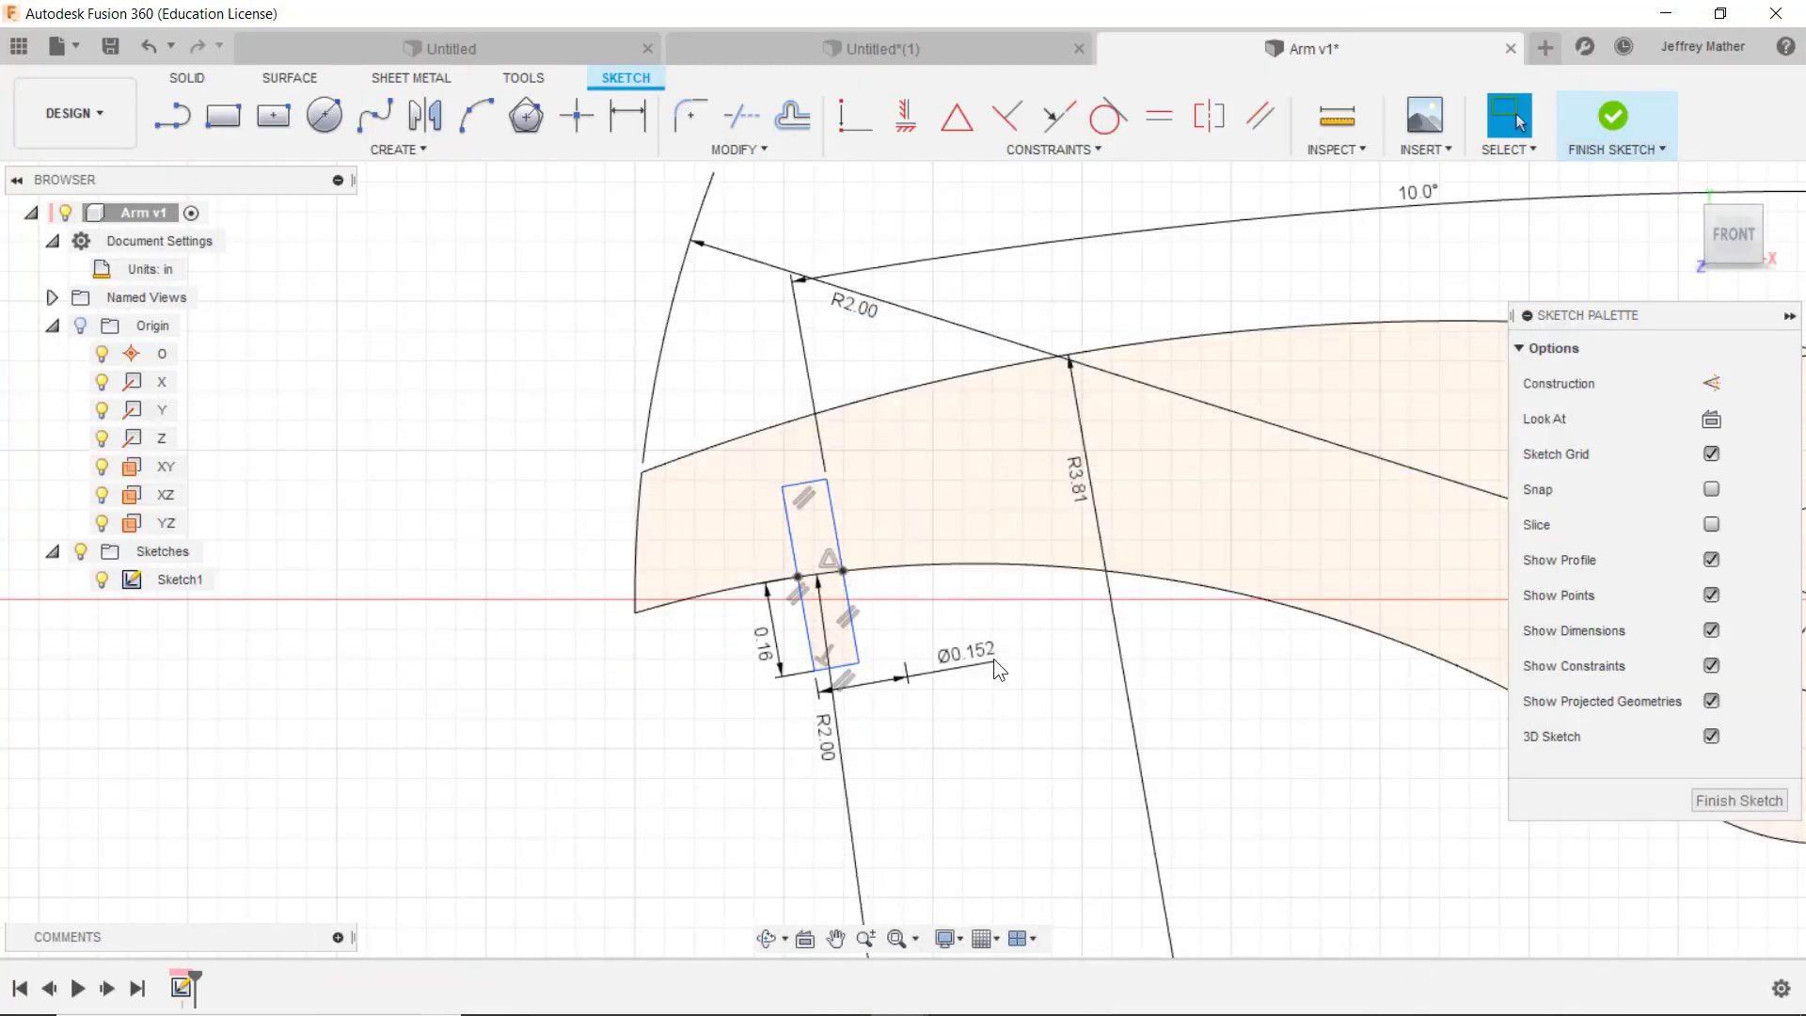
# Step: Constrain the tilted rectangle's right long side coincident with the center point of the R2.00 lower arc
pyautogui.scroll(-3, 878, 555)
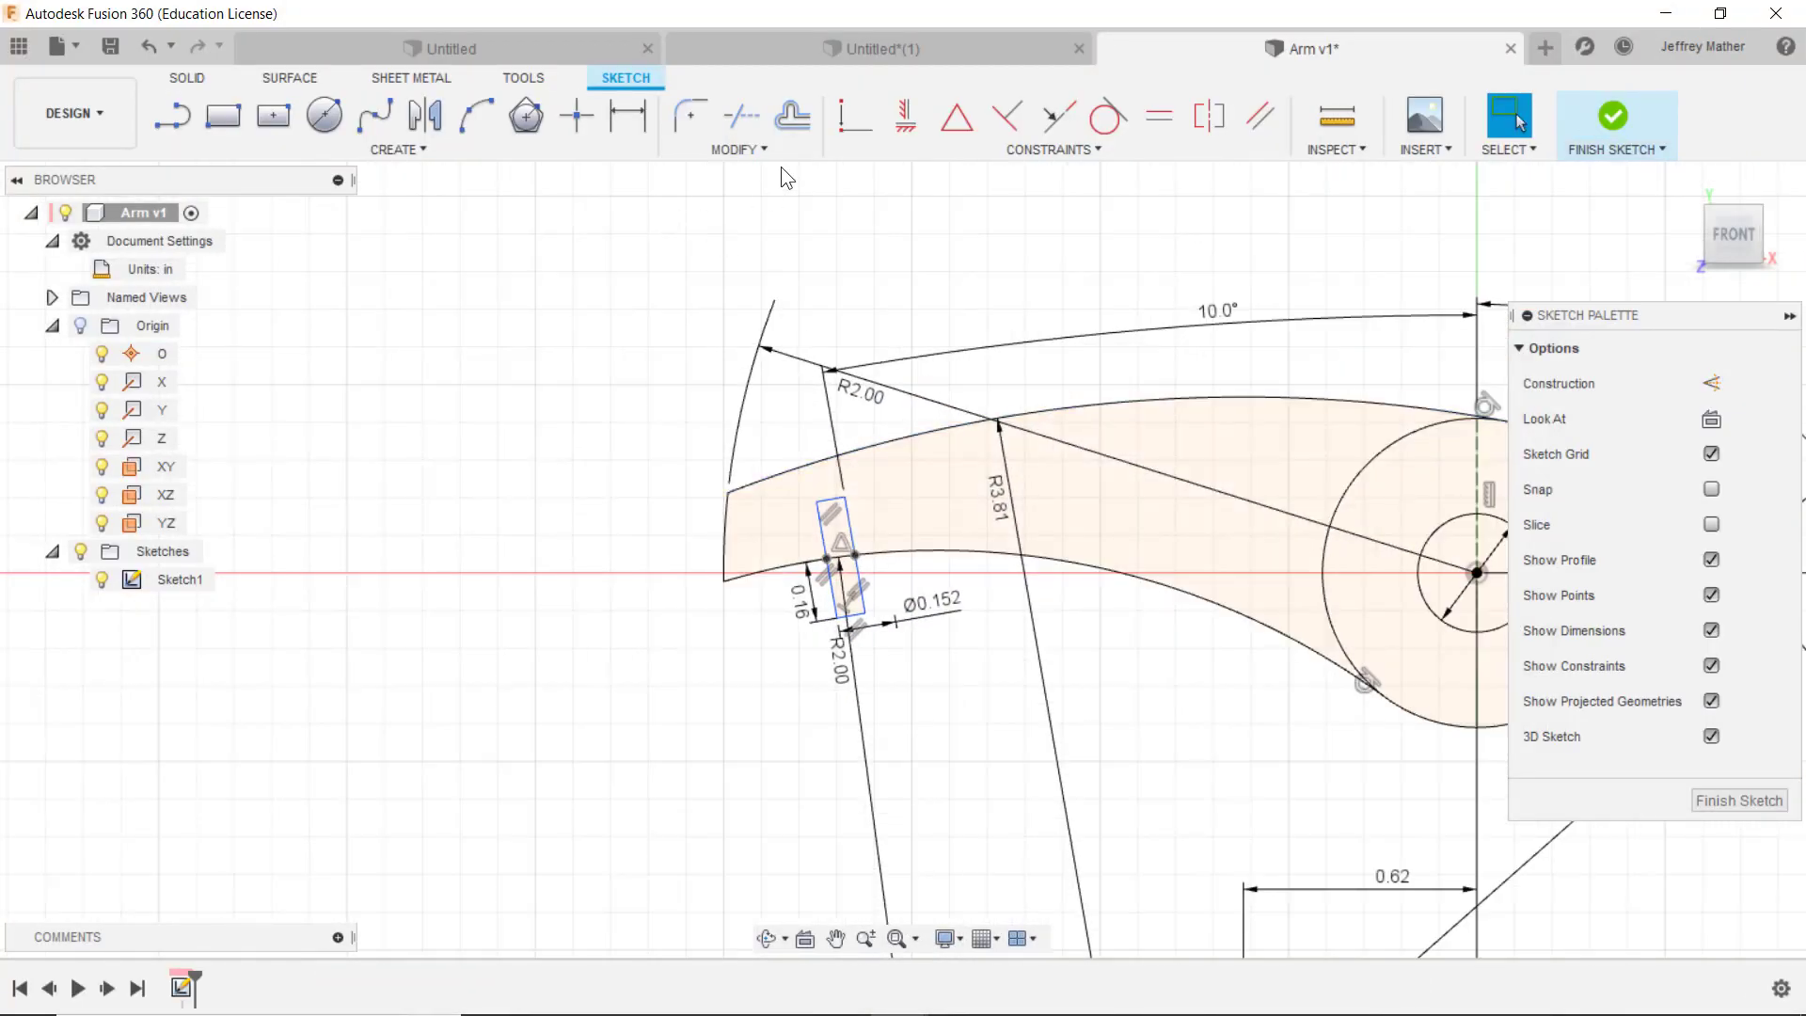
pyautogui.click(855, 116)
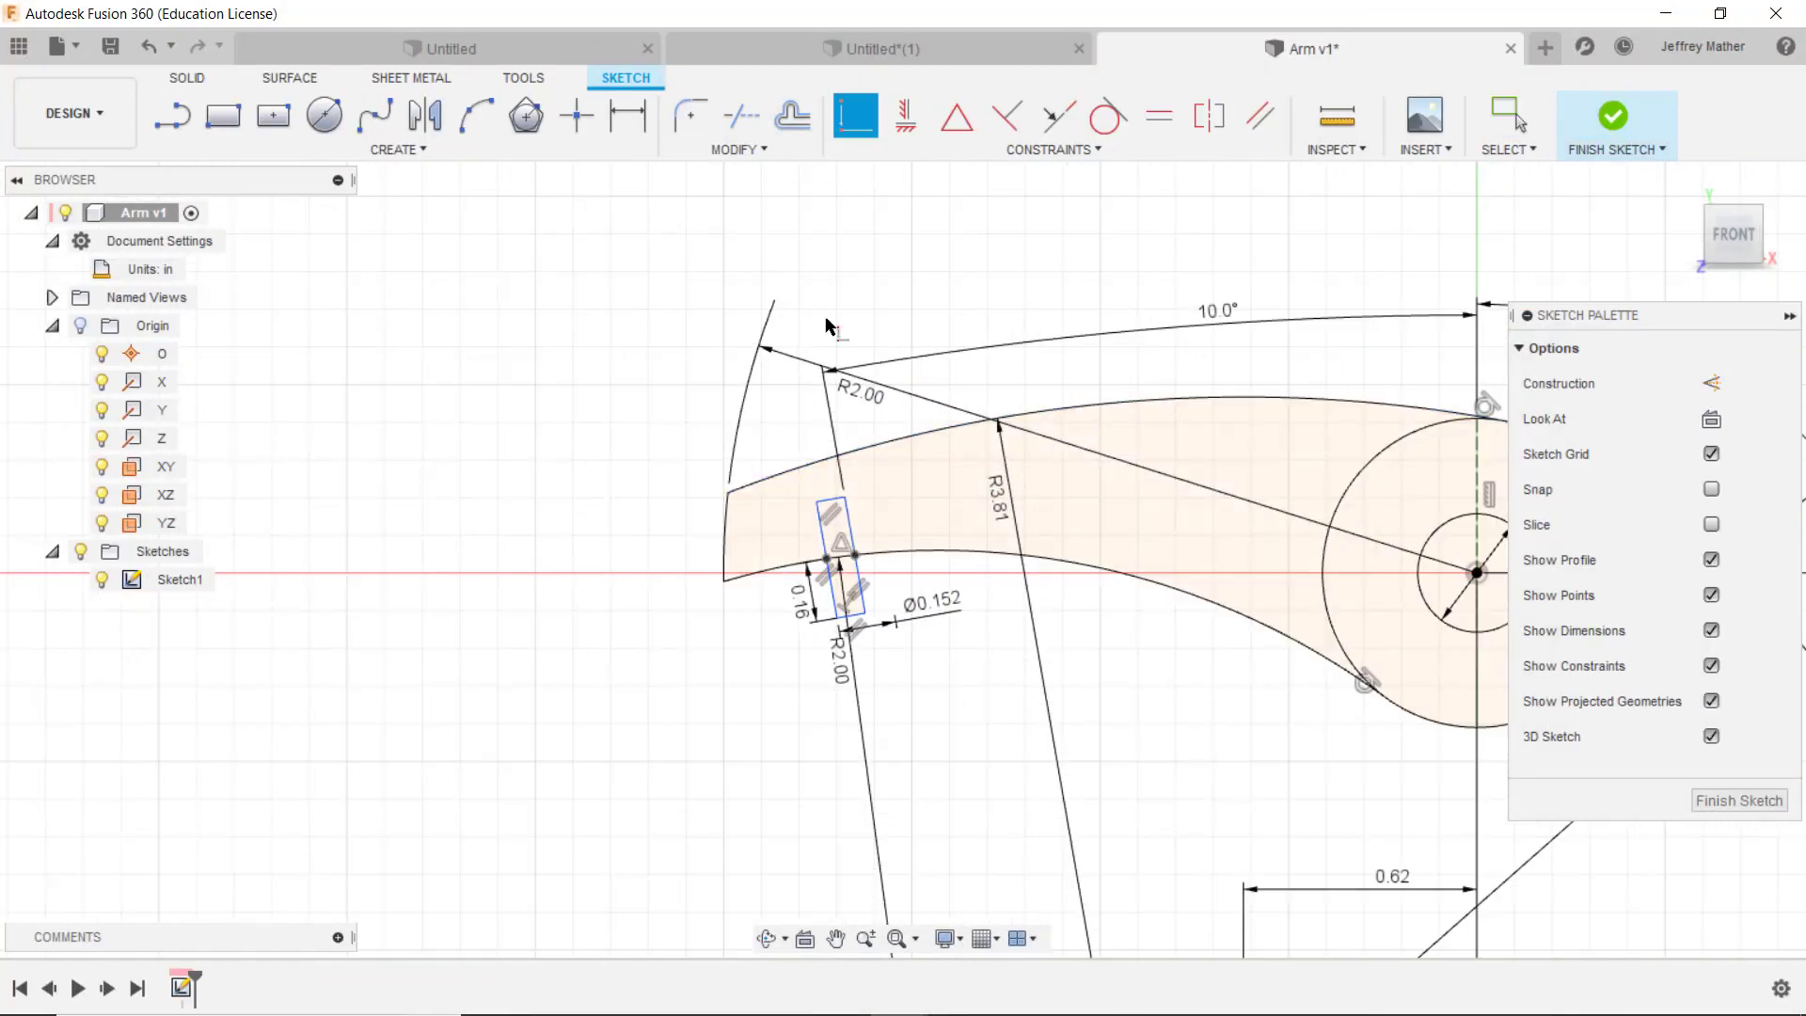
pyautogui.click(862, 599)
pyautogui.scroll(-4, 798, 572)
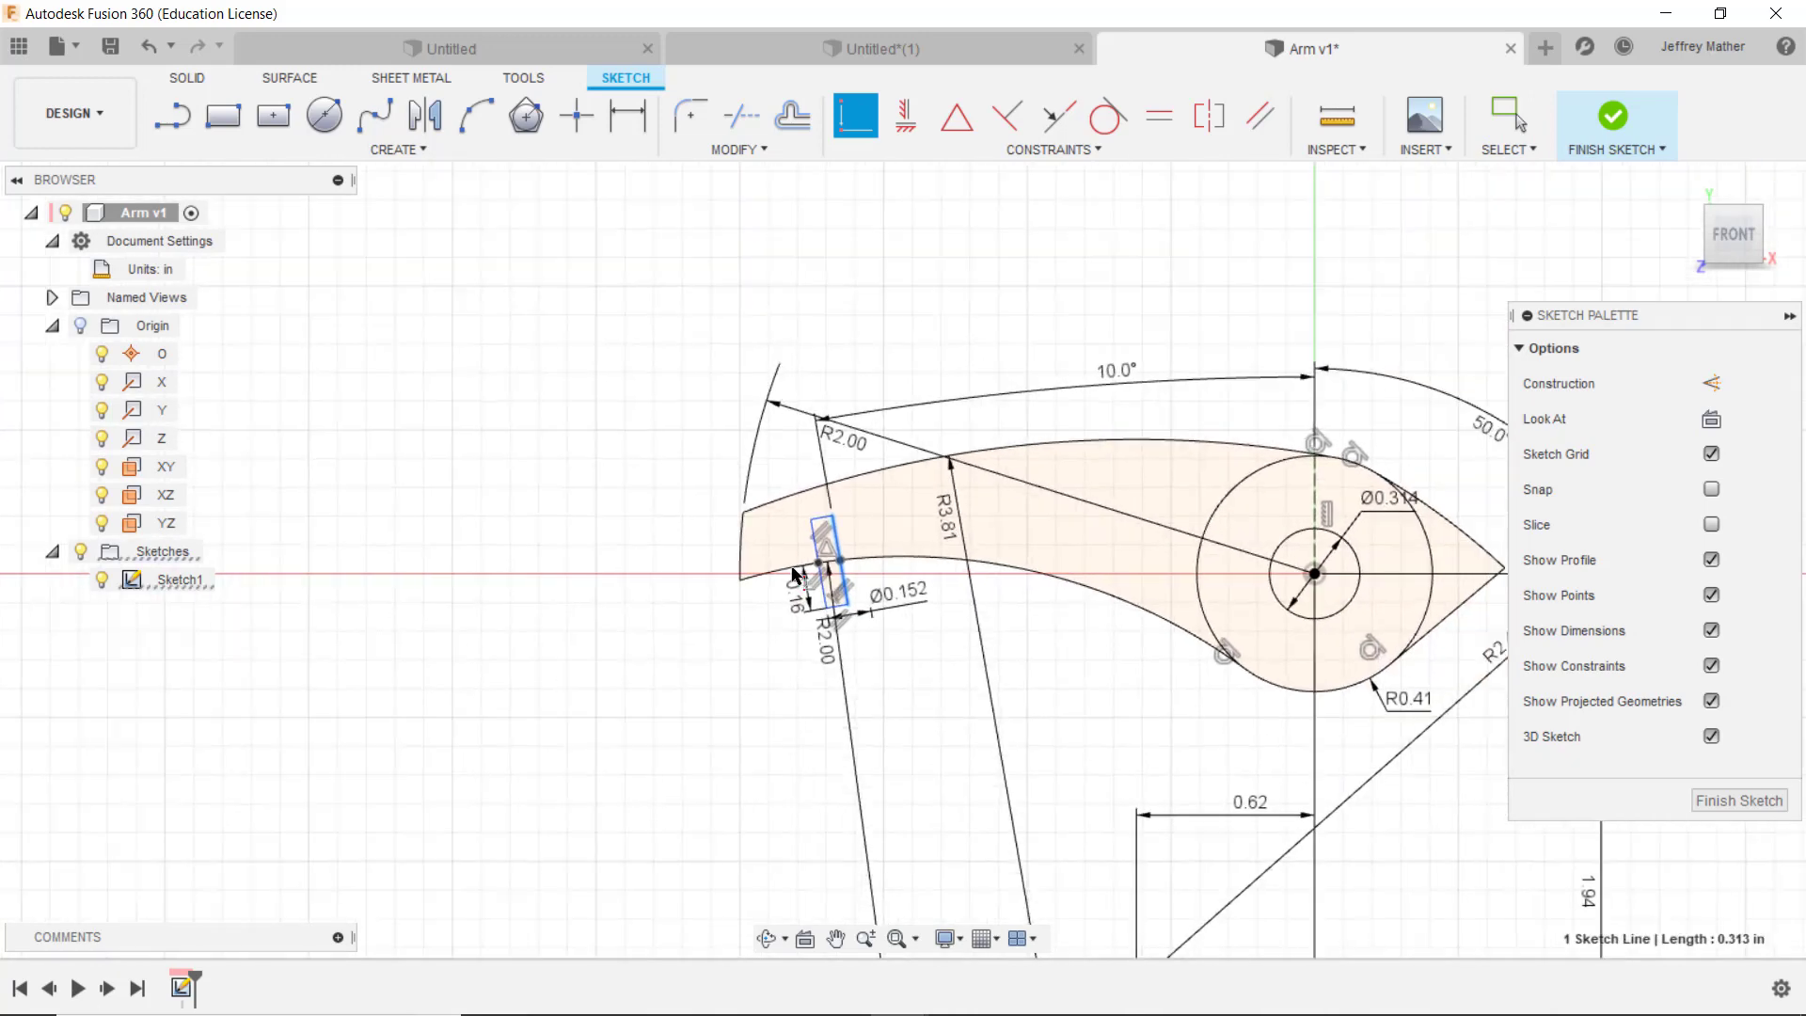
pyautogui.scroll(-5, 818, 612)
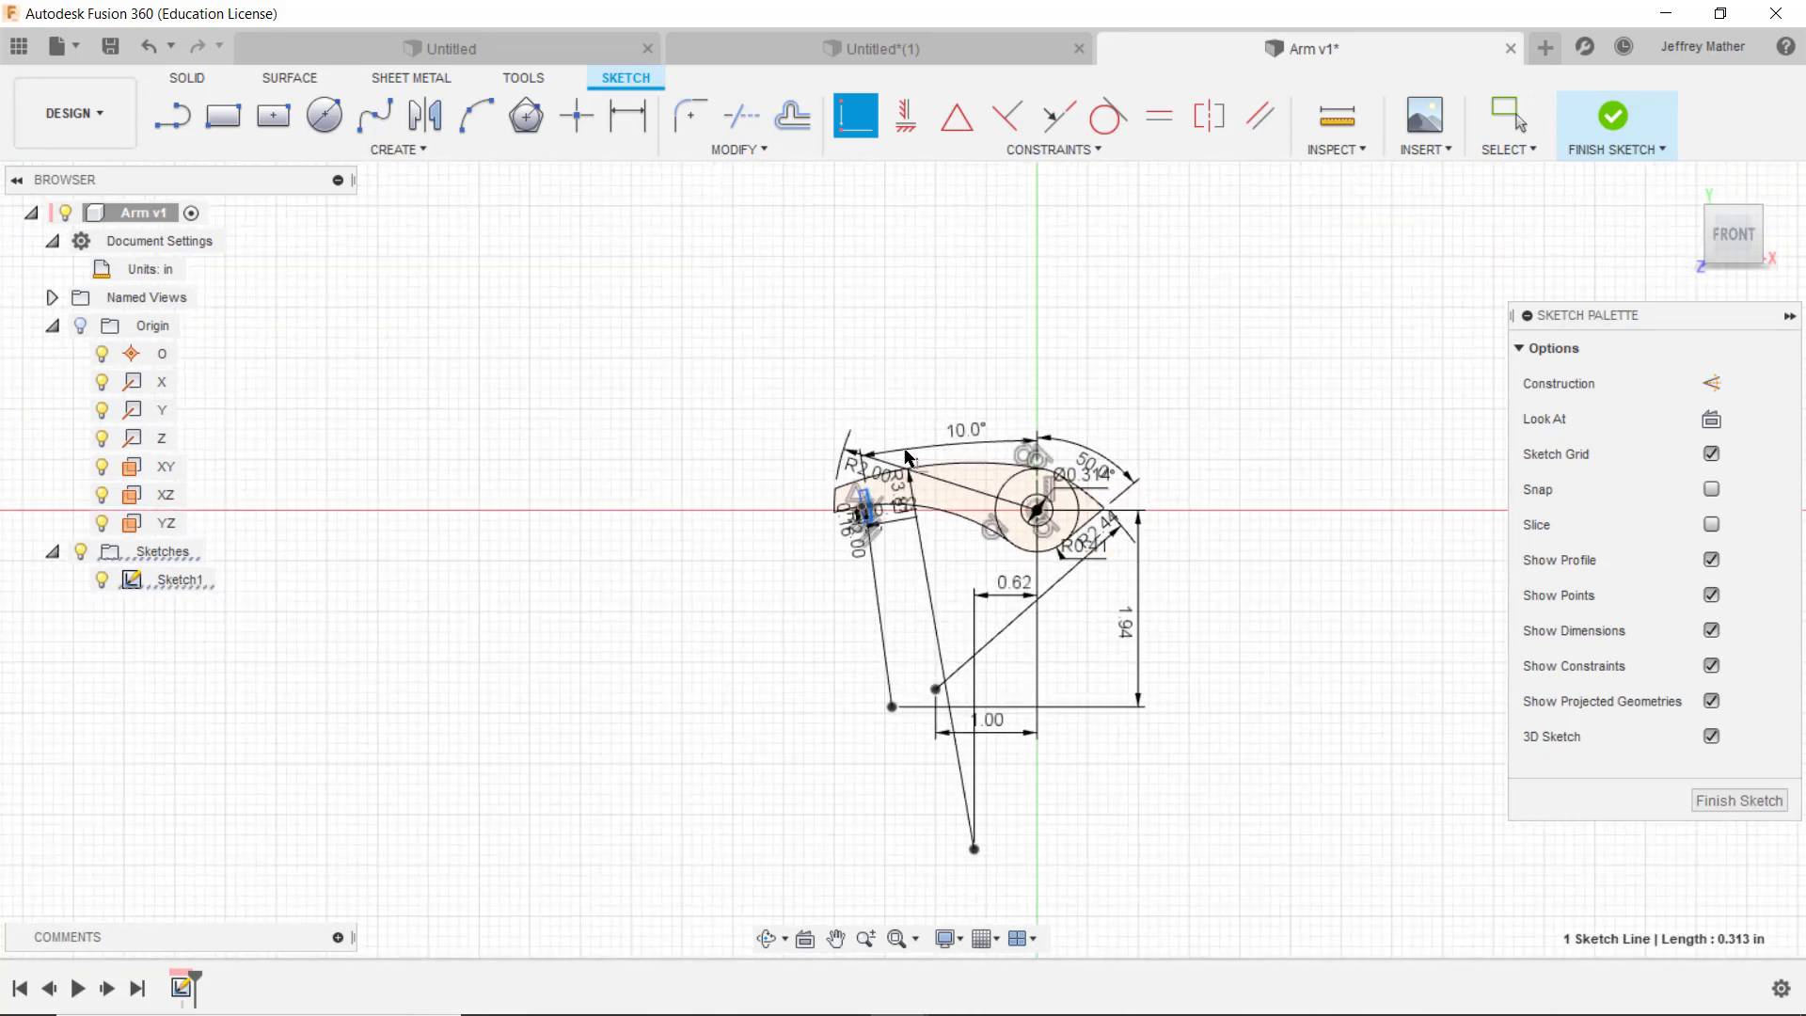
pyautogui.scroll(3, 882, 818)
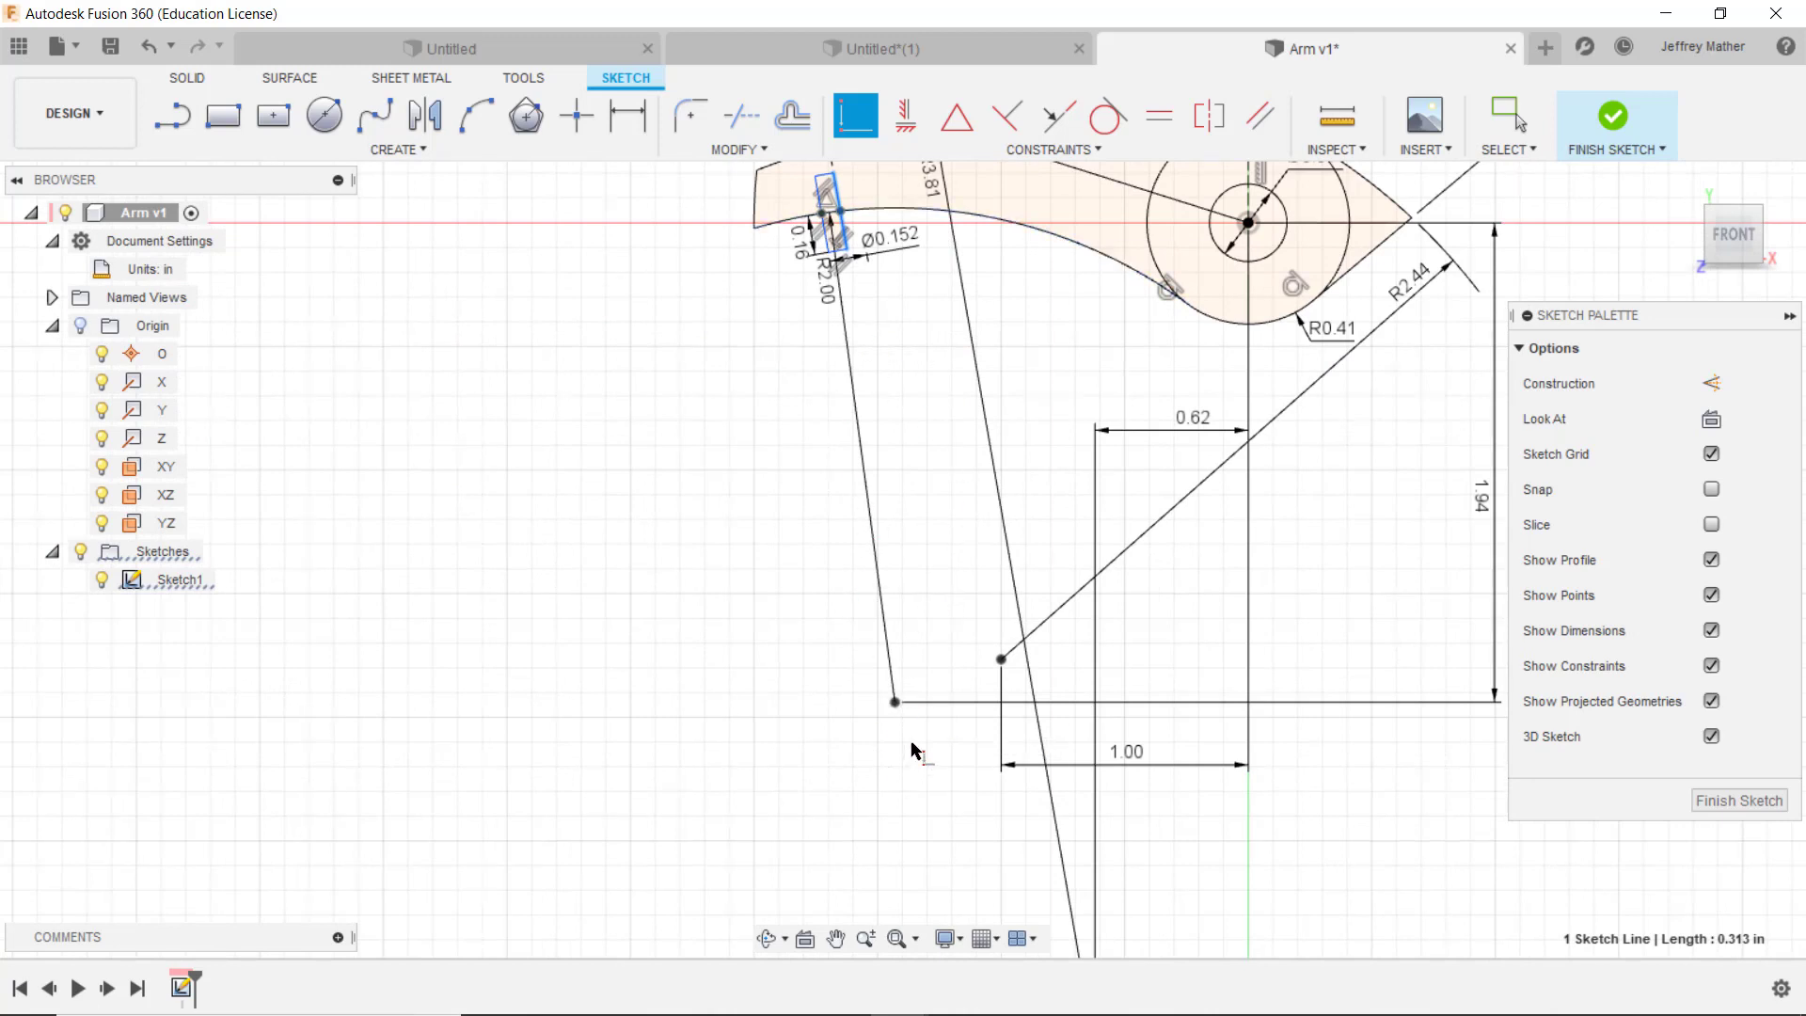
pyautogui.scroll(-3, 889, 677)
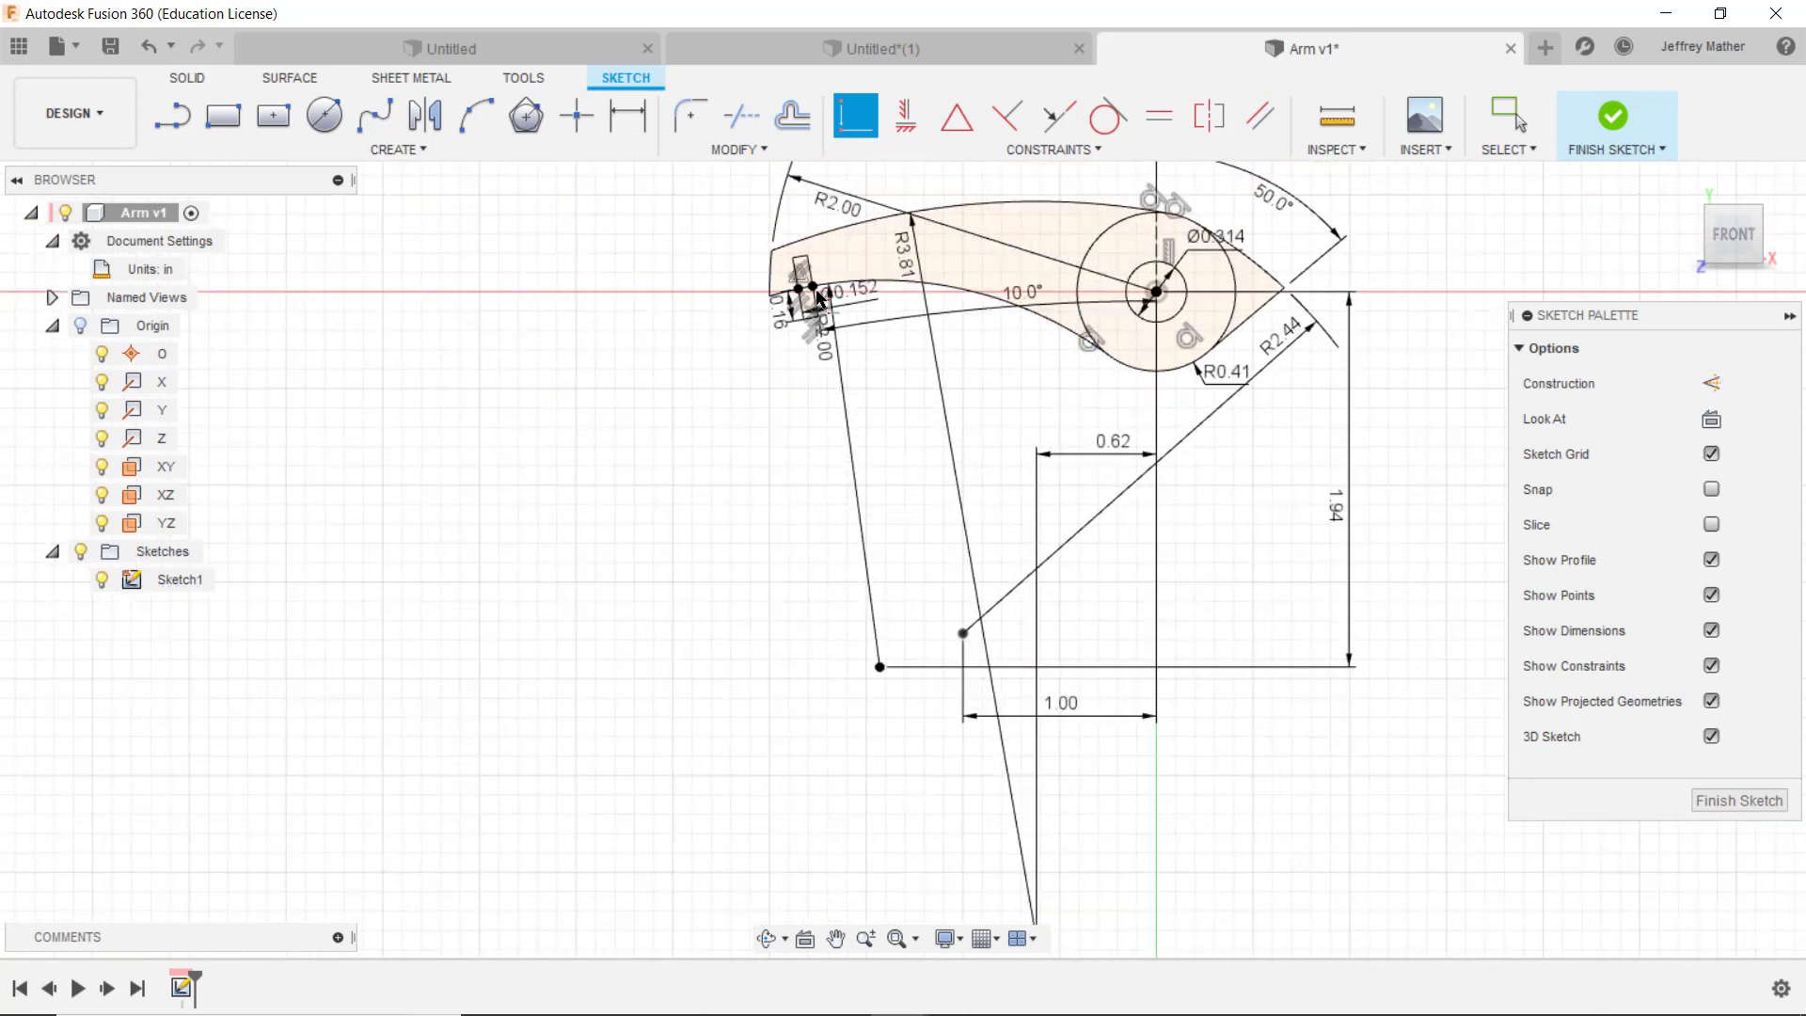
# Step: Draw a line from the tilted rectangle's lower right corner to the center point of the R2.00 lower arc
pyautogui.scroll(4, 823, 258)
pyautogui.scroll(2, 824, 259)
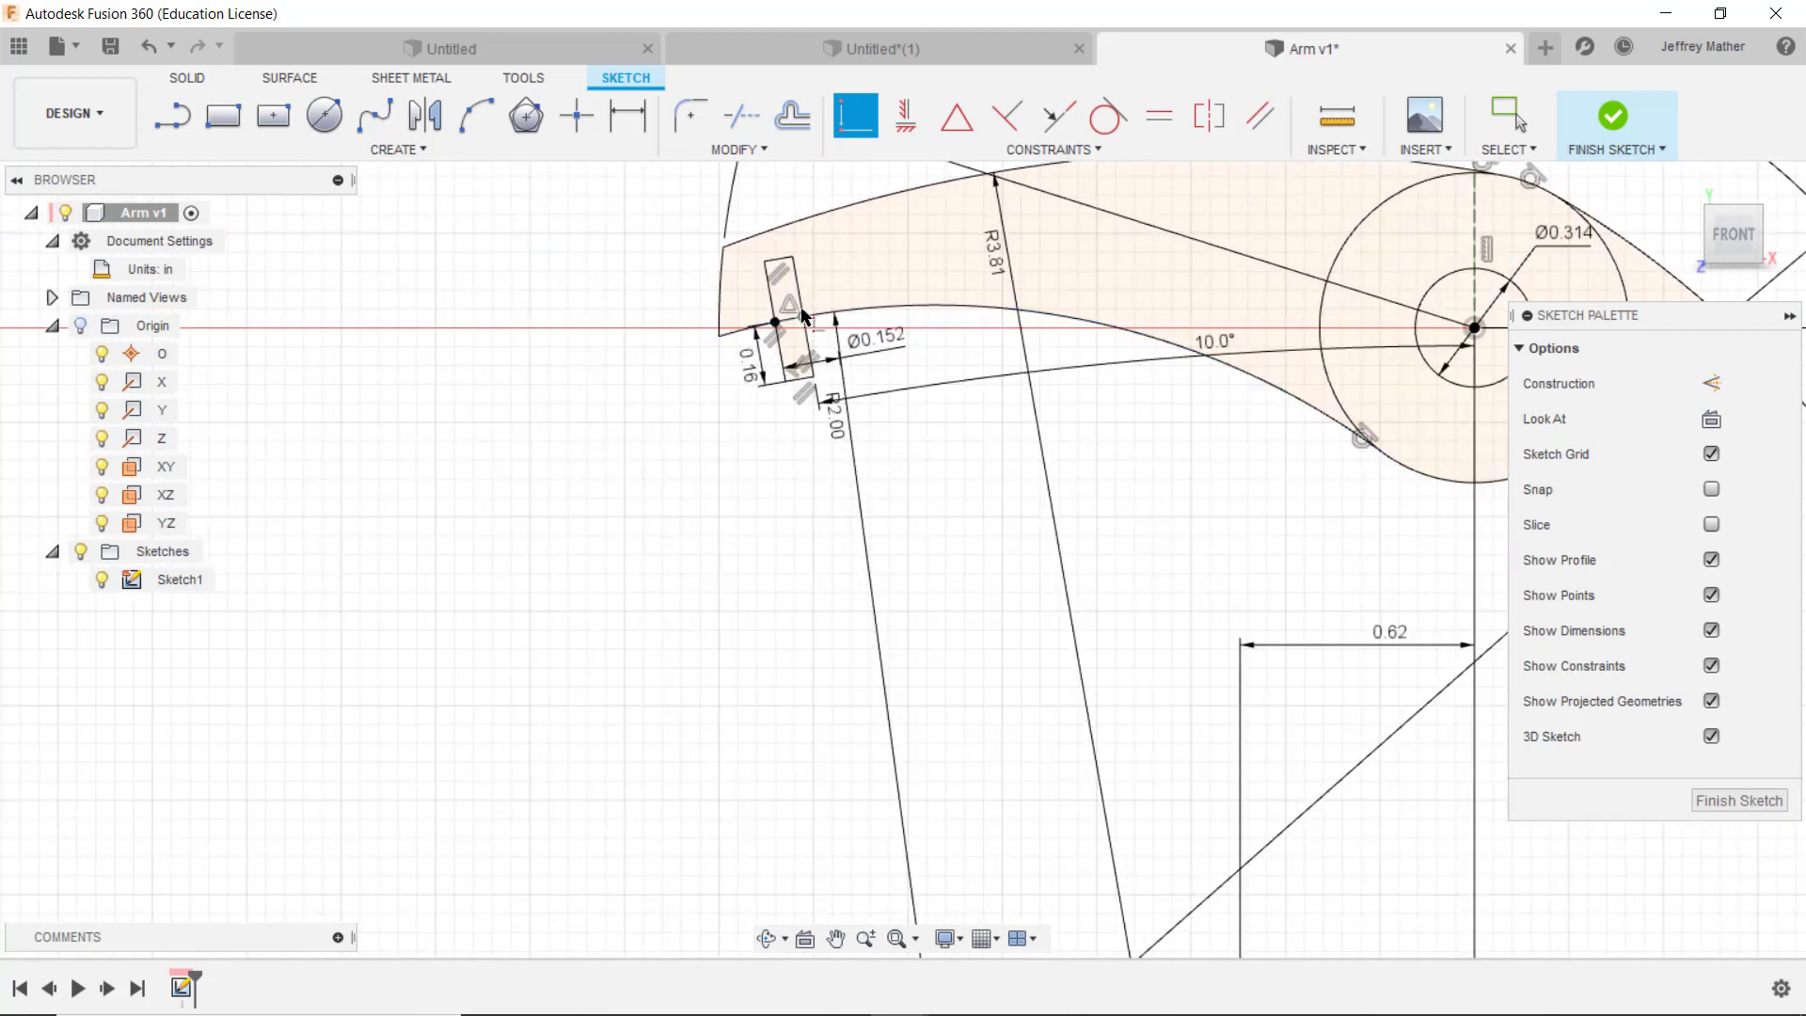
pyautogui.click(188, 136)
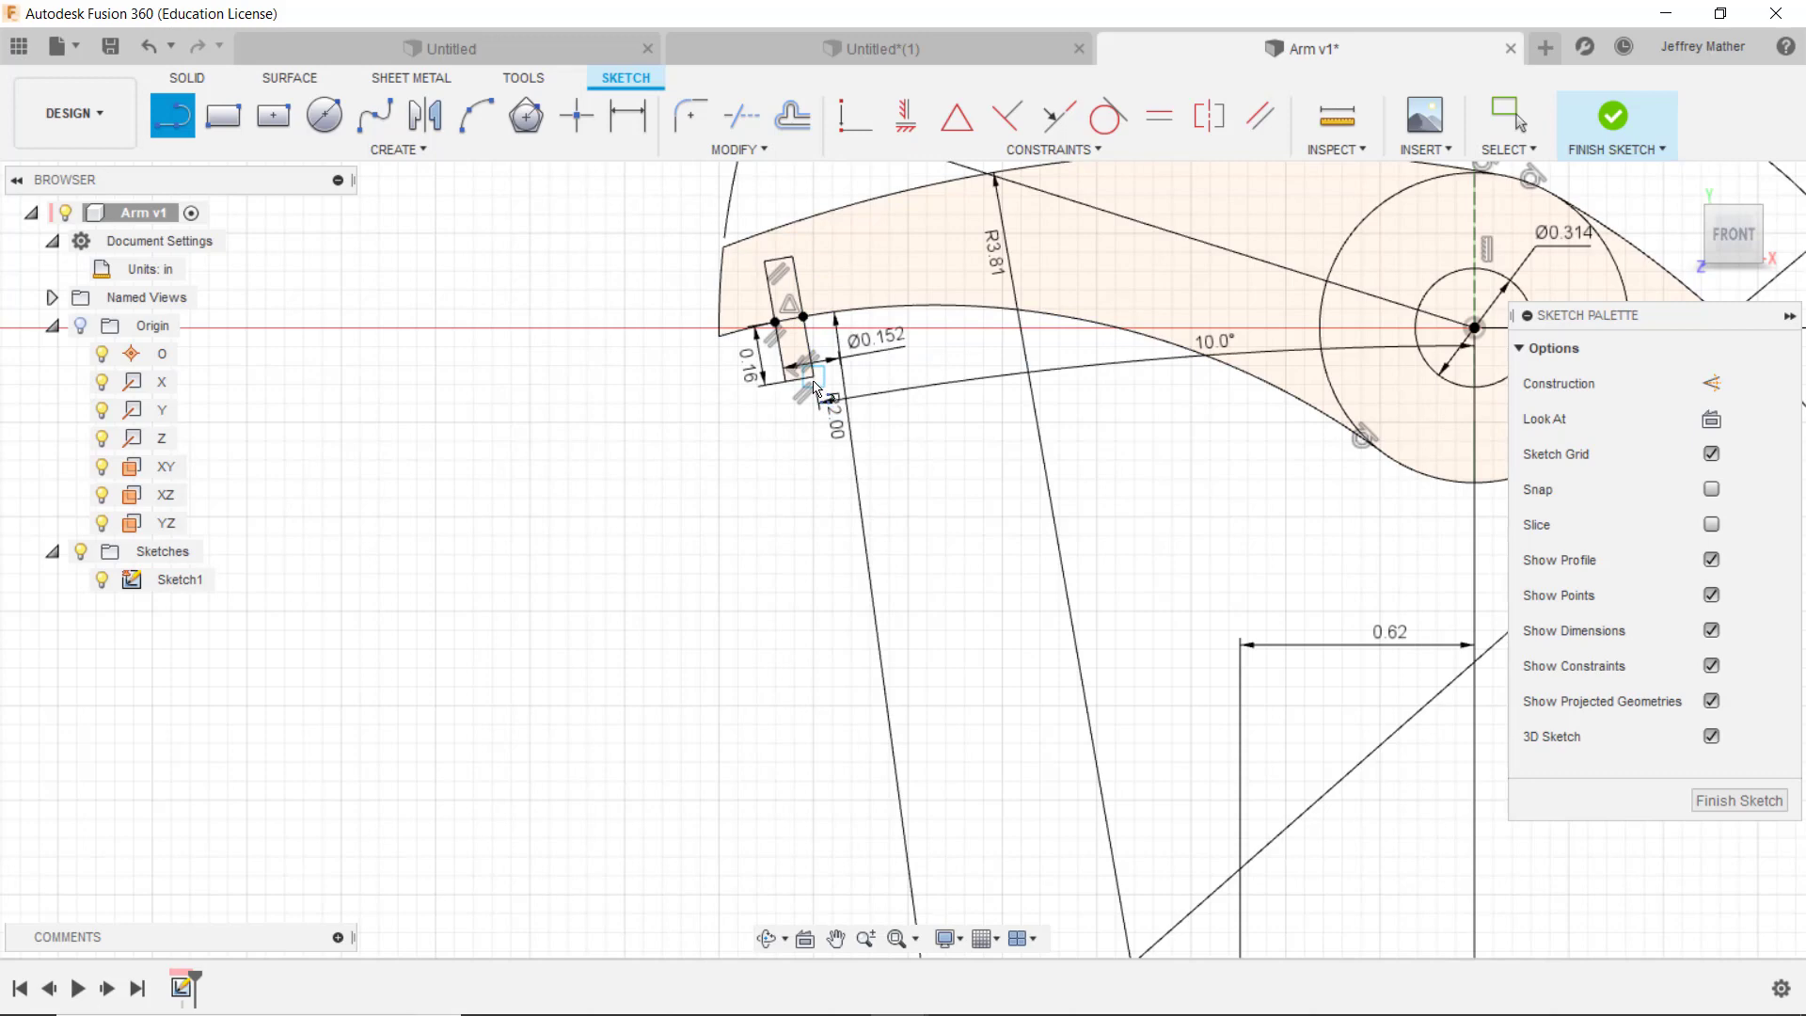
pyautogui.click(815, 388)
pyautogui.scroll(-3, 815, 389)
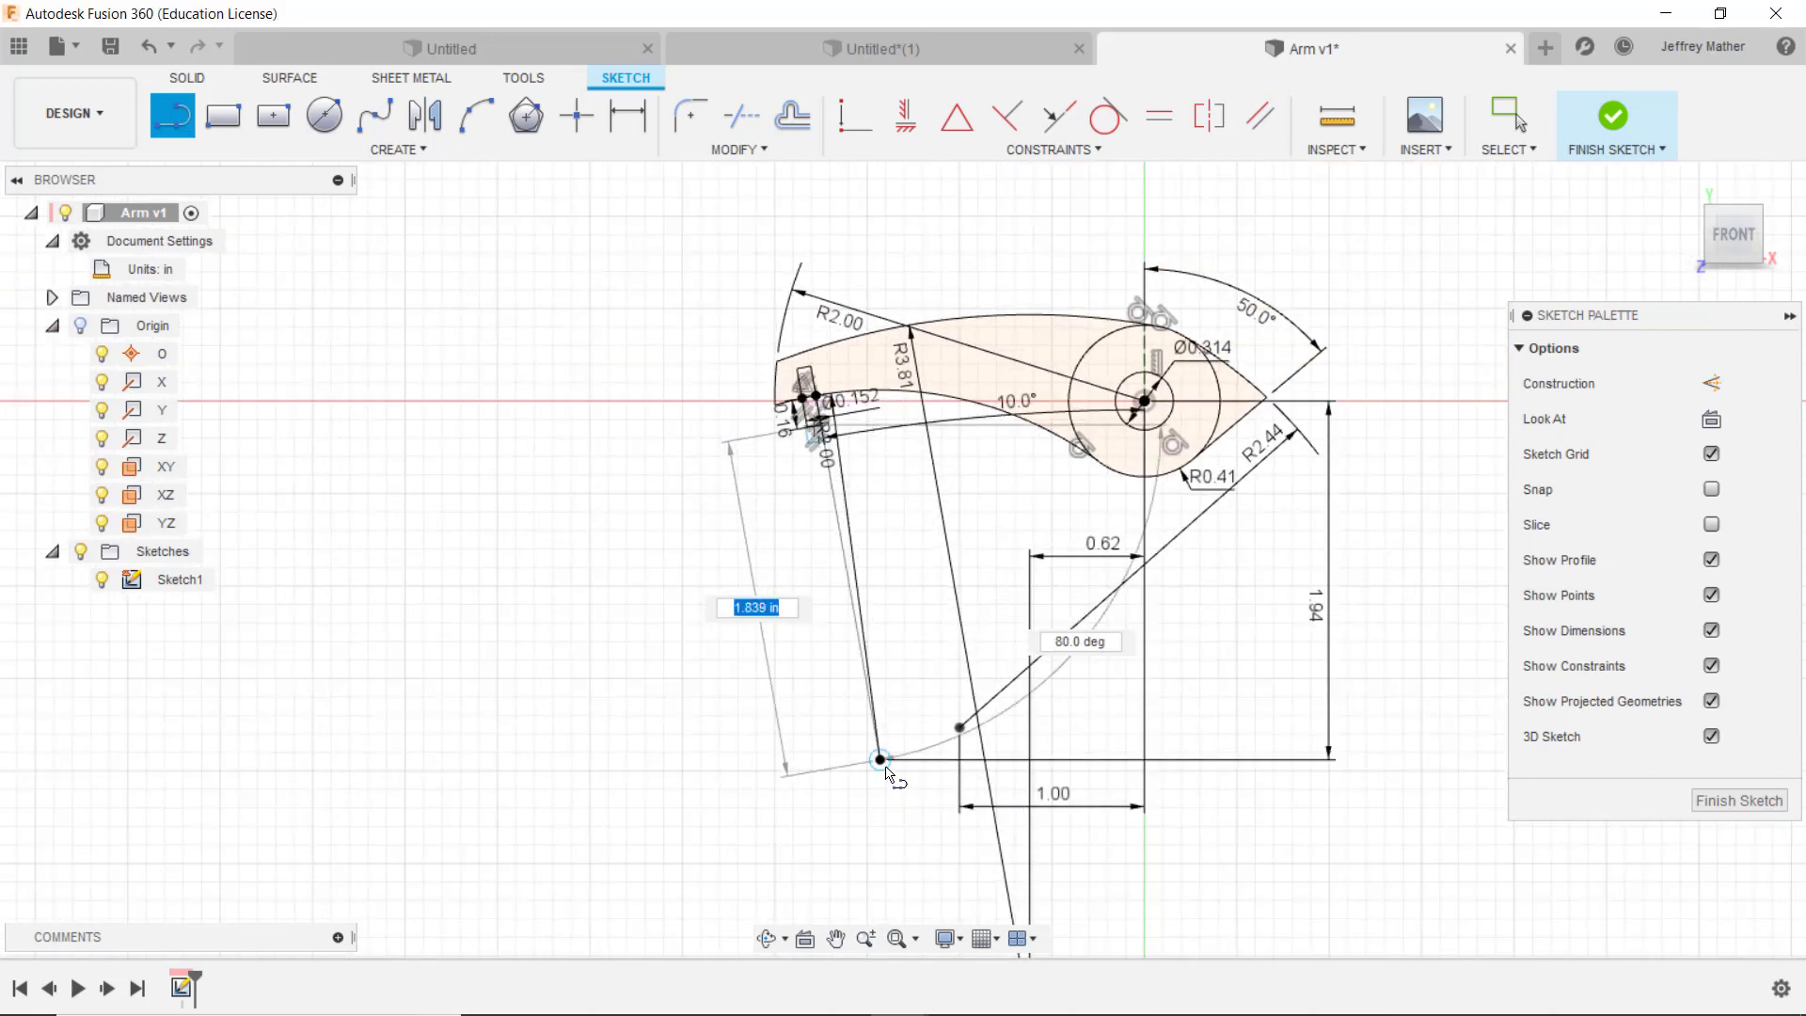
pyautogui.click(882, 763)
pyautogui.press('Escape')
# Step: Convert the line from the rectangle's corner to the arc center into construction geometry
pyautogui.scroll(2, 829, 446)
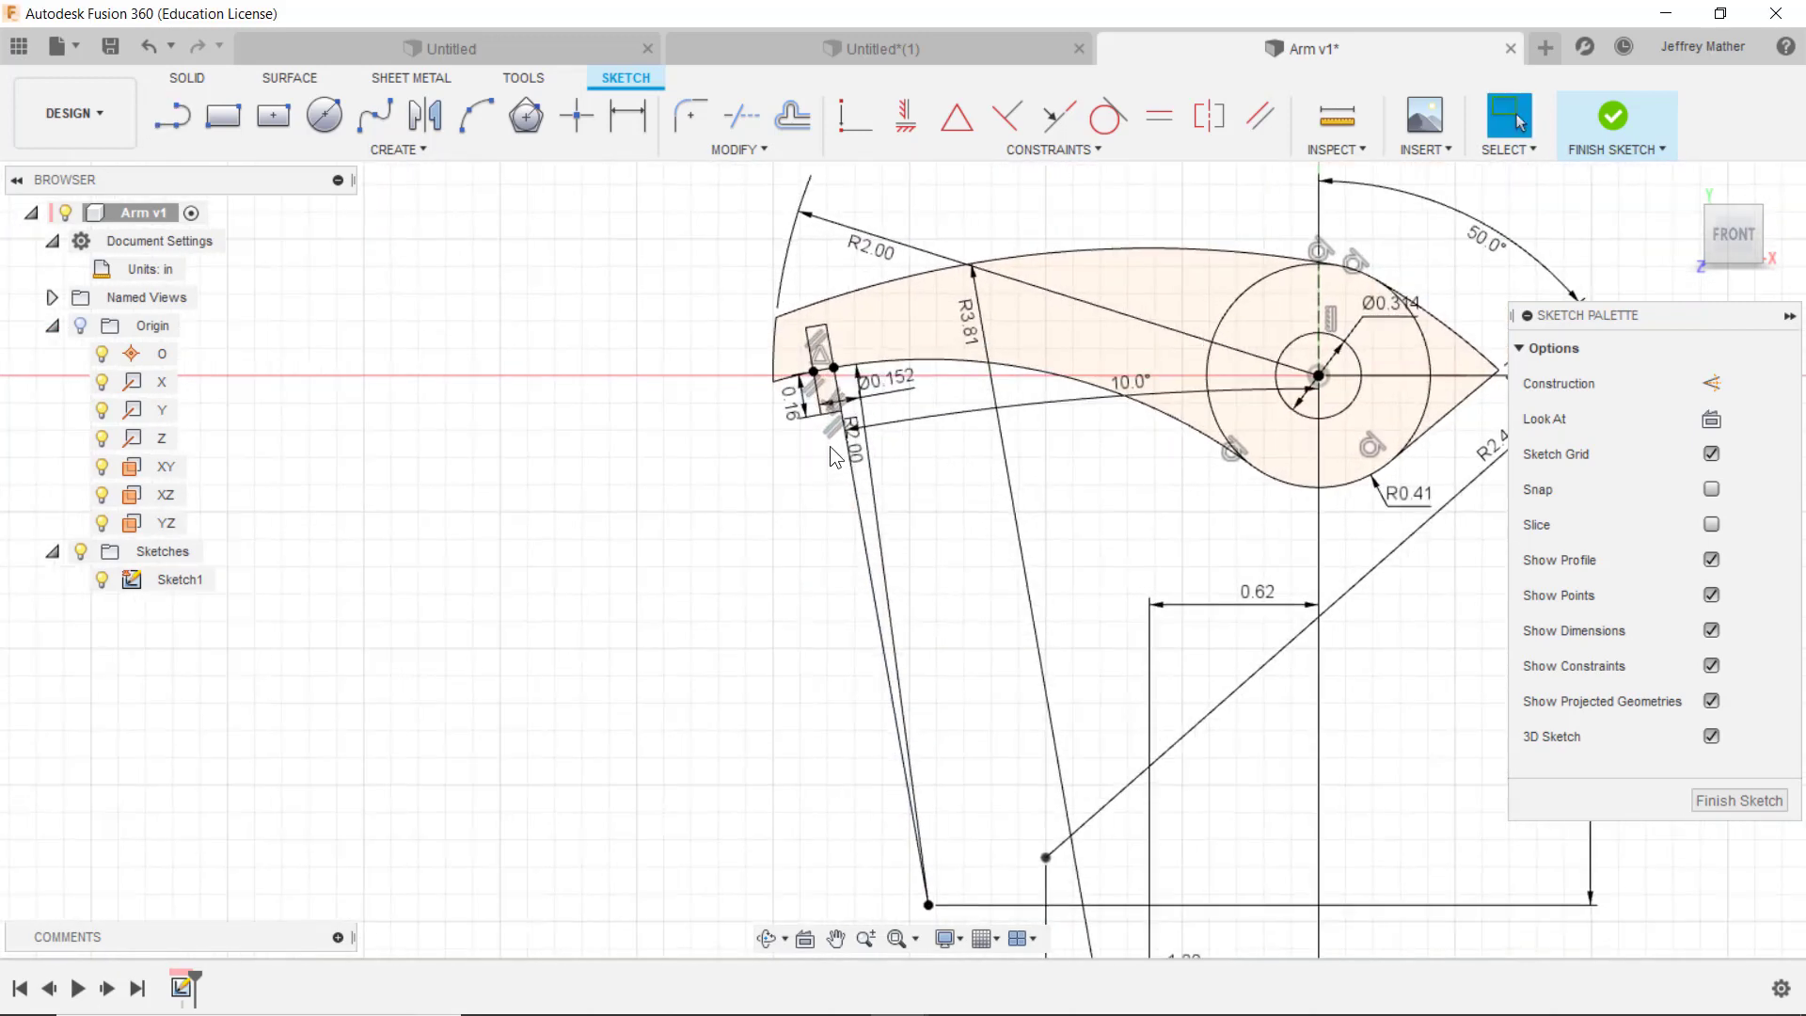
pyautogui.scroll(3, 830, 446)
pyautogui.click(882, 476)
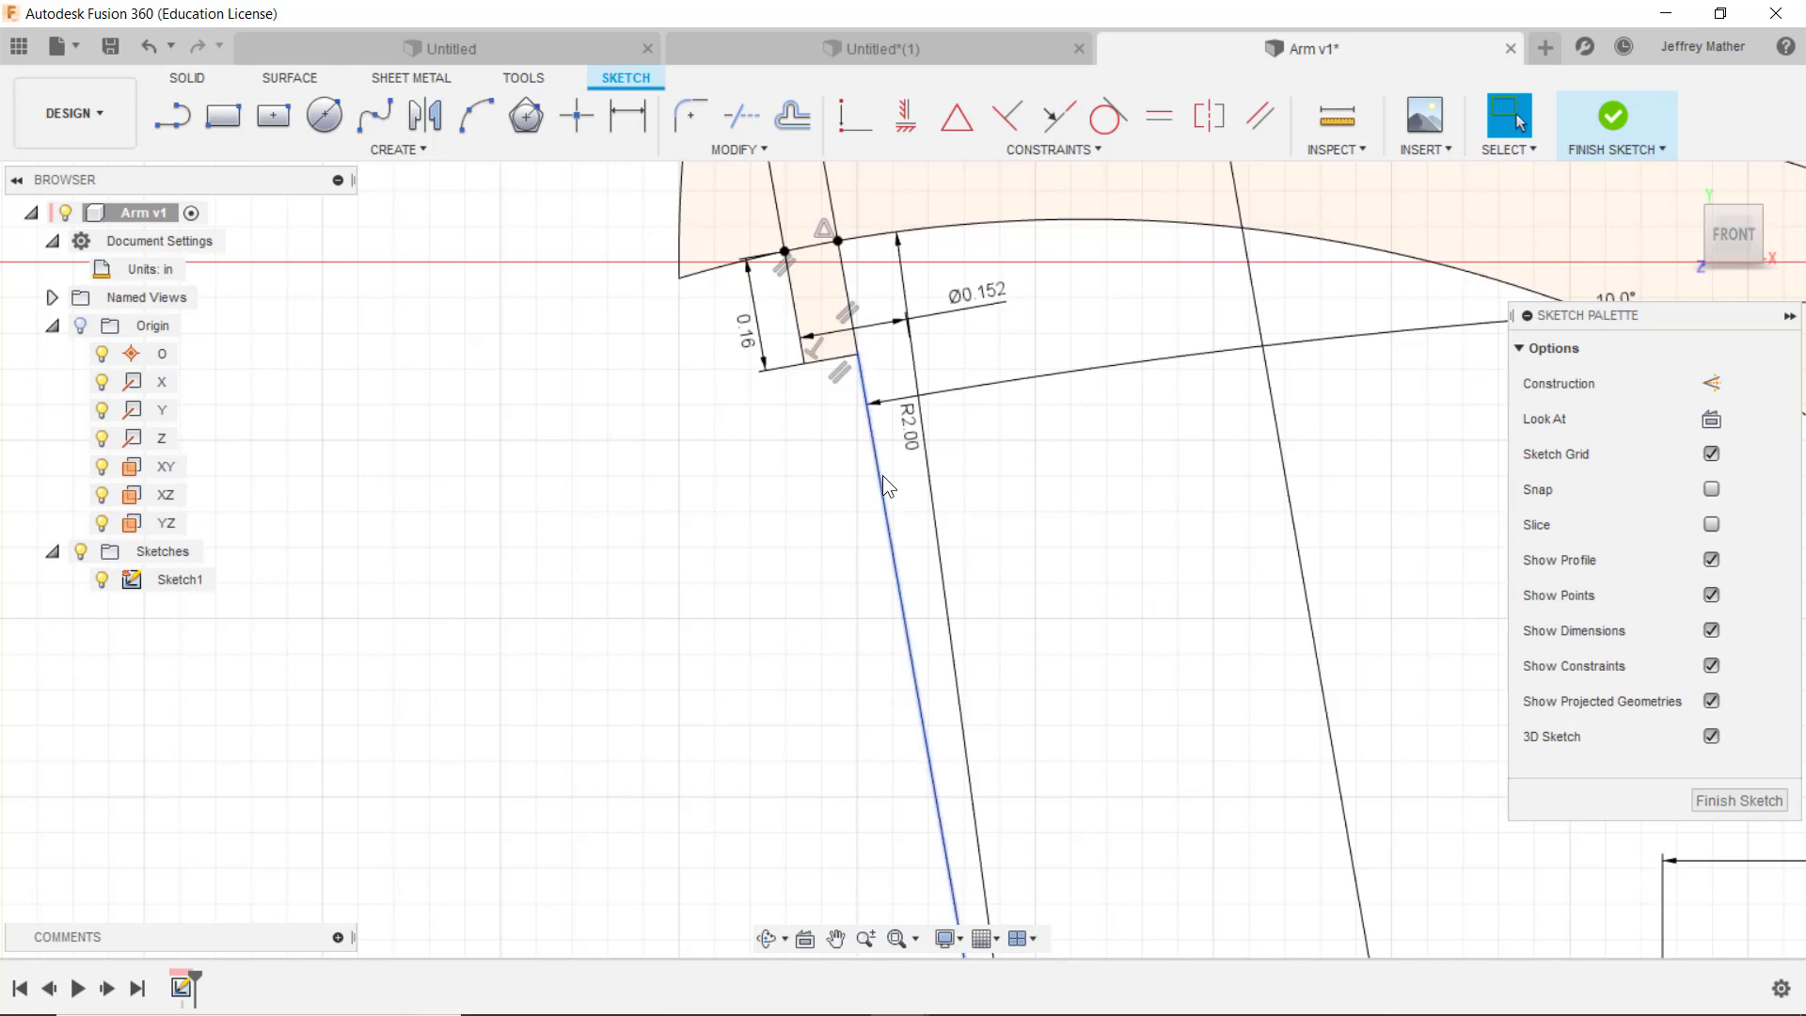
pyautogui.rightClick(882, 476)
pyautogui.click(867, 642)
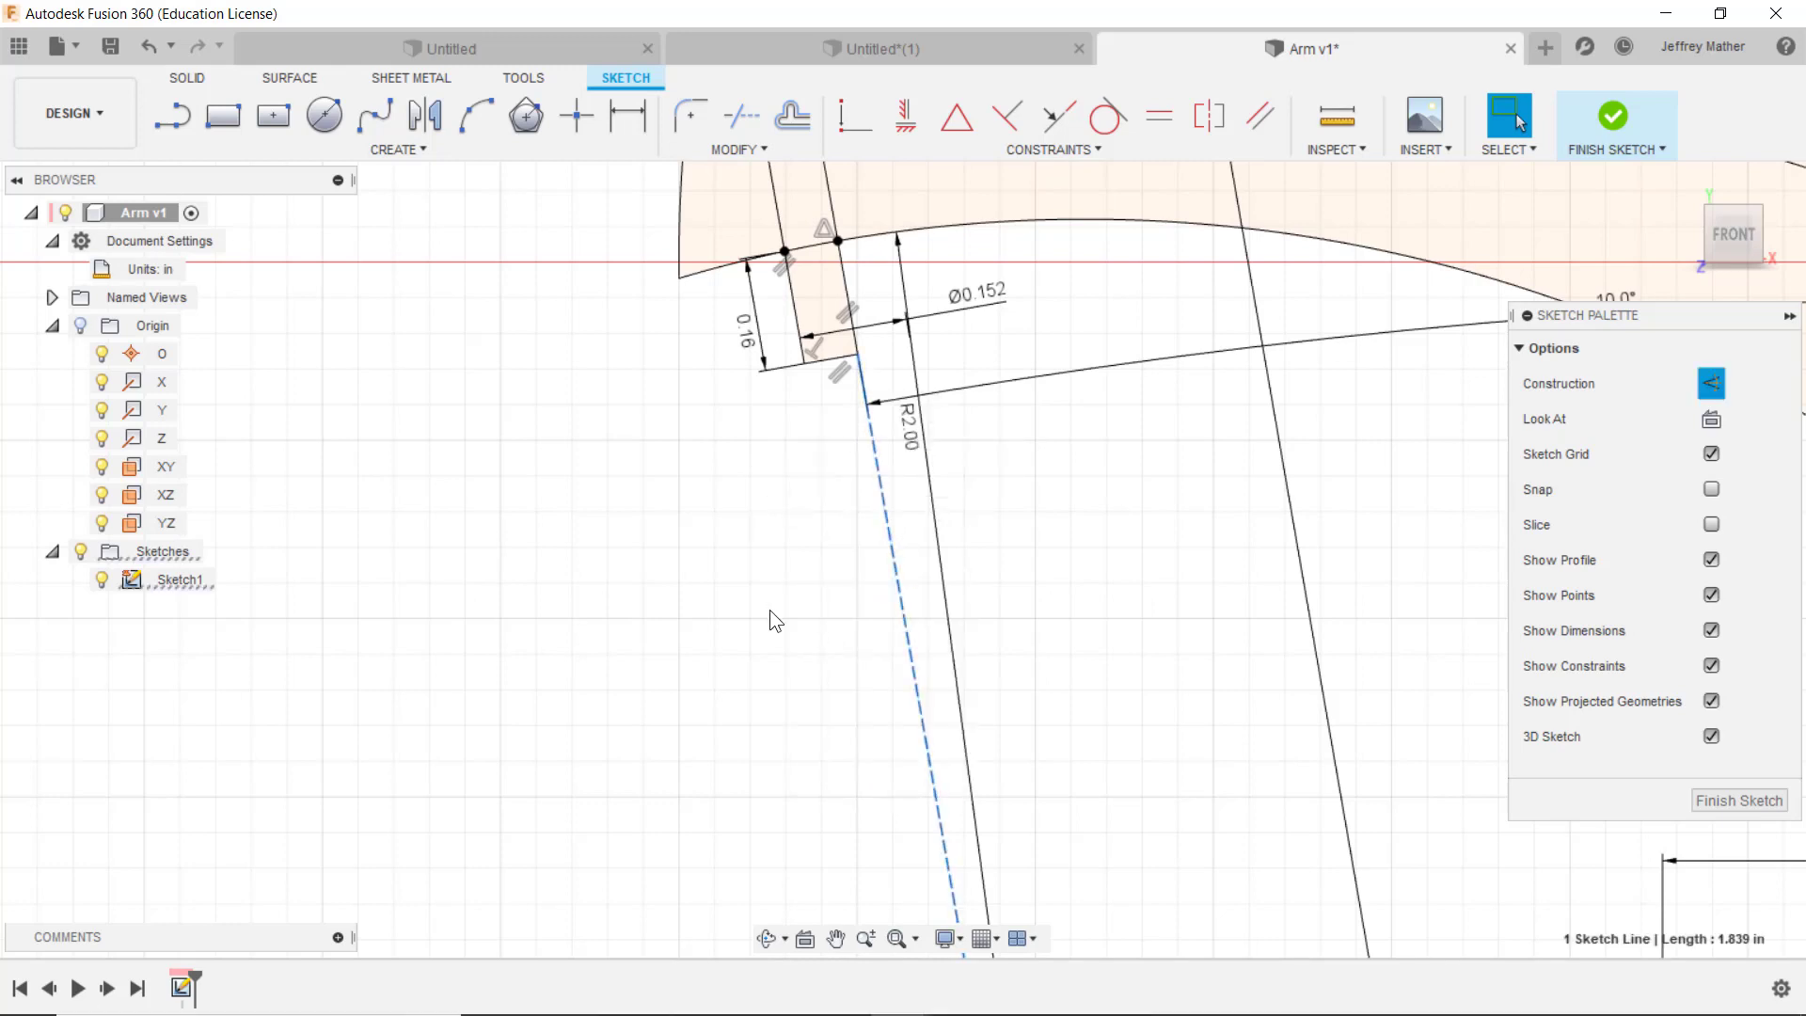
# Step: Reposition the 10° angle dimension a little lower, below the lever's lower arc
pyautogui.scroll(-3, 845, 479)
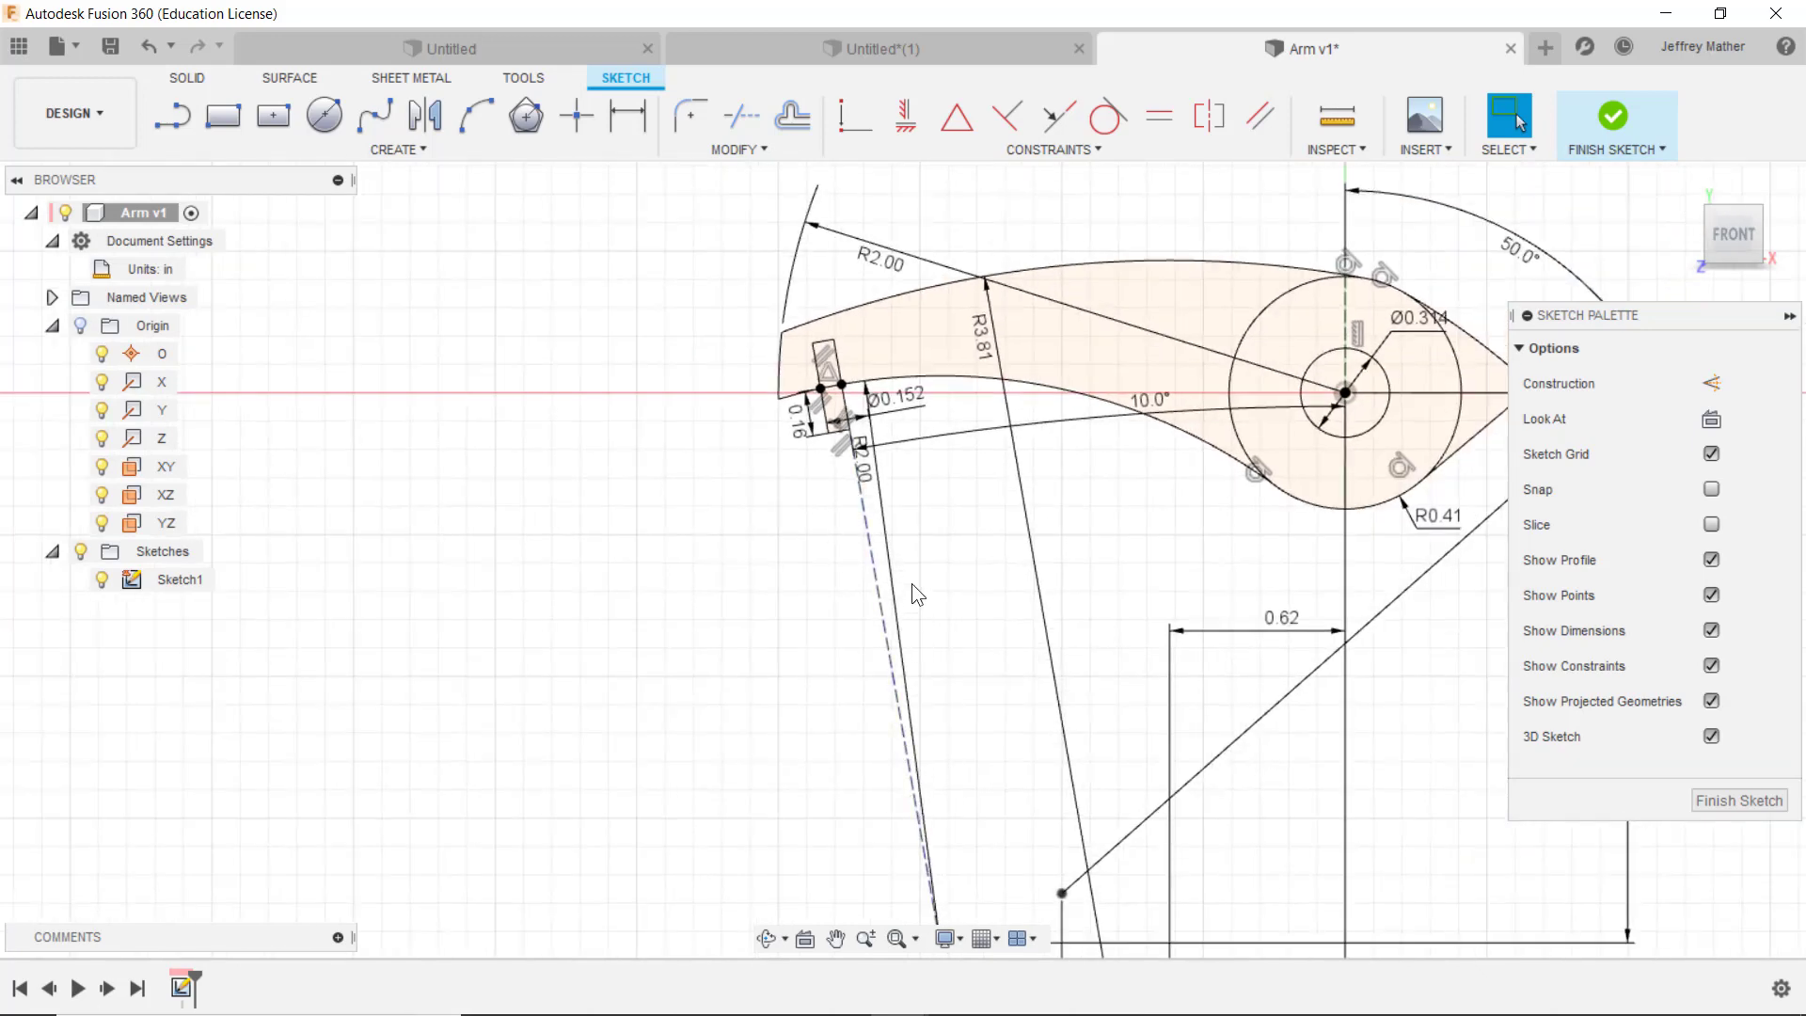
pyautogui.scroll(5, 911, 478)
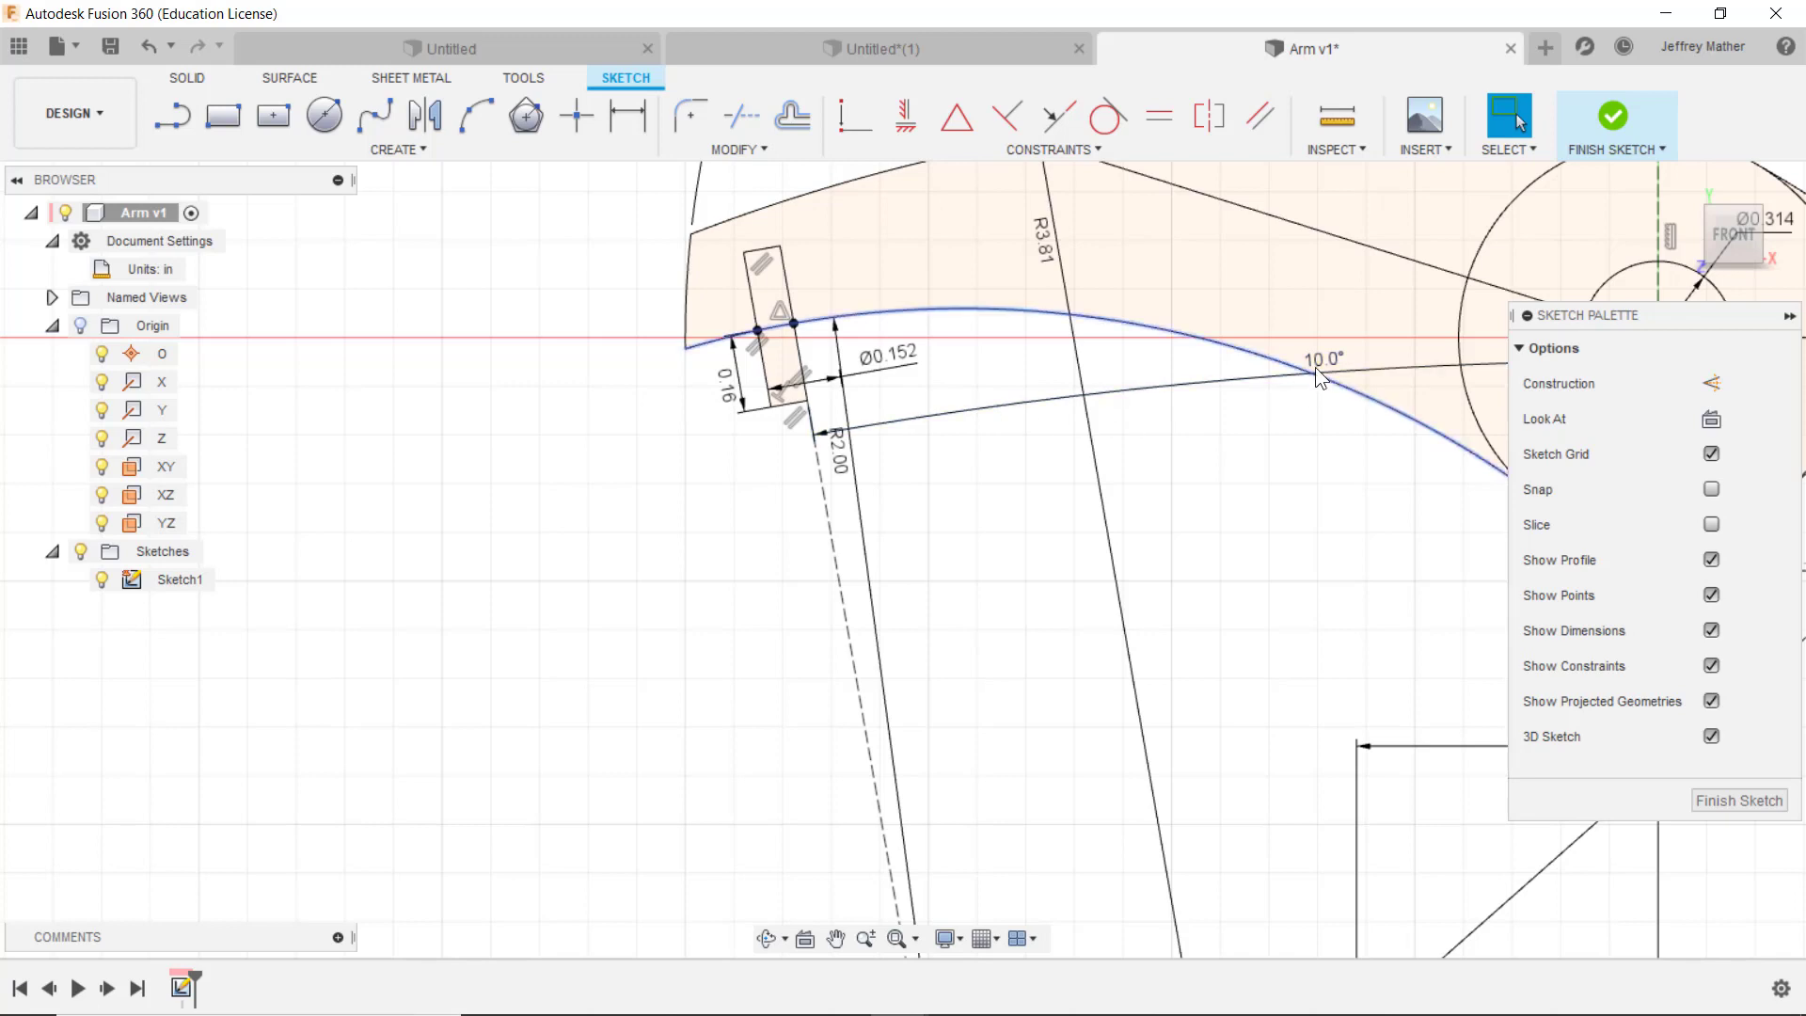
pyautogui.moveTo(1326, 365); pyautogui.dragTo(1309, 436)
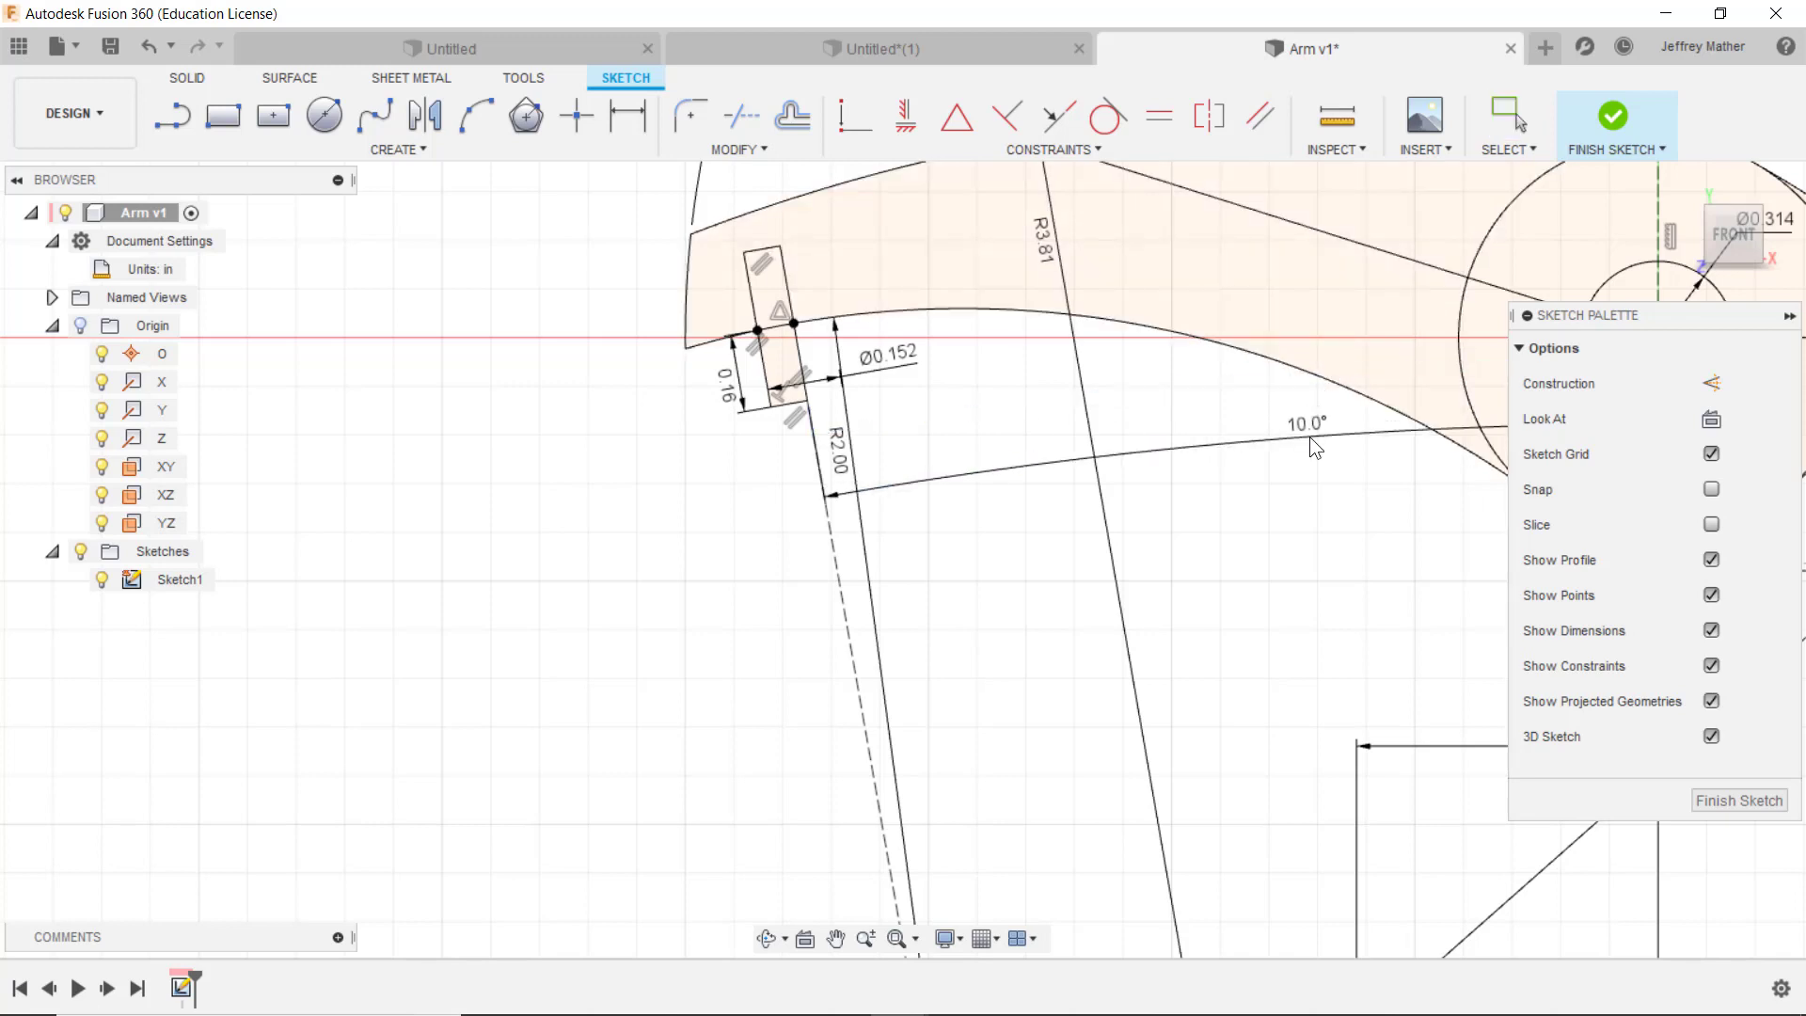
pyautogui.press('Escape')
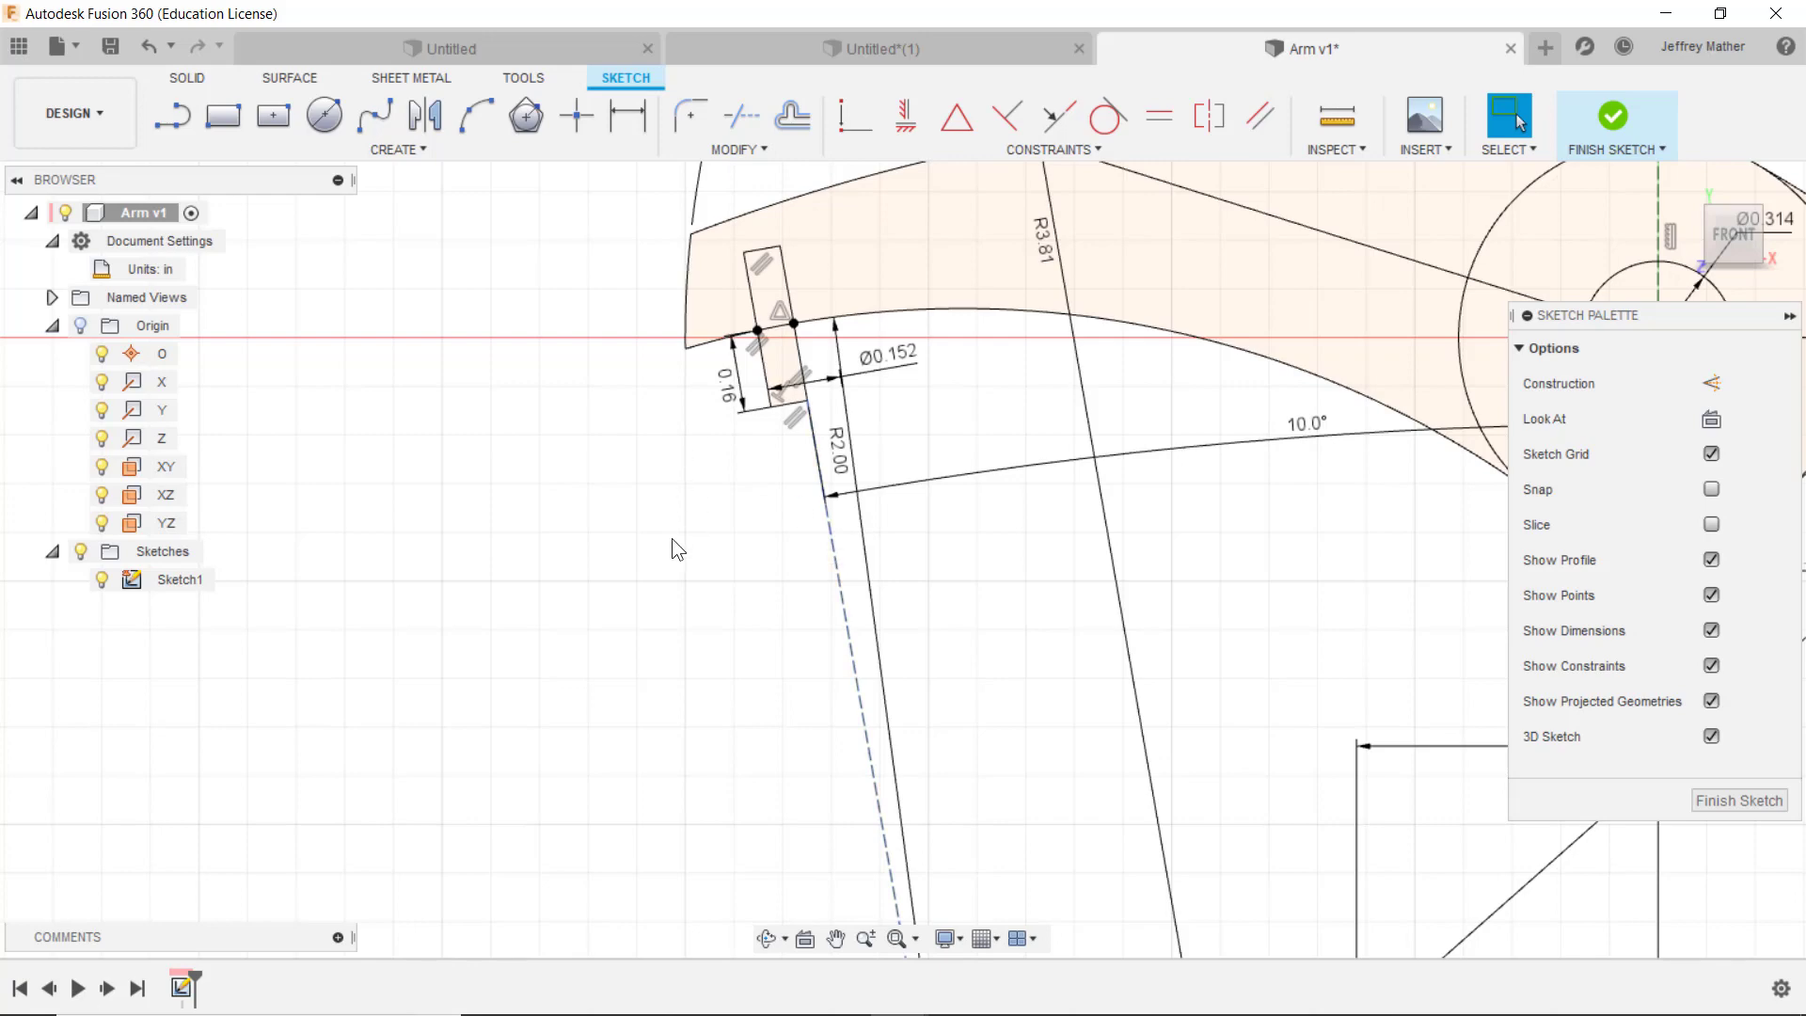
# Step: Examine the lever outline, the pivot circles and the tilted pin rectangle with their dimensions and constraints
pyautogui.scroll(-5, 671, 541)
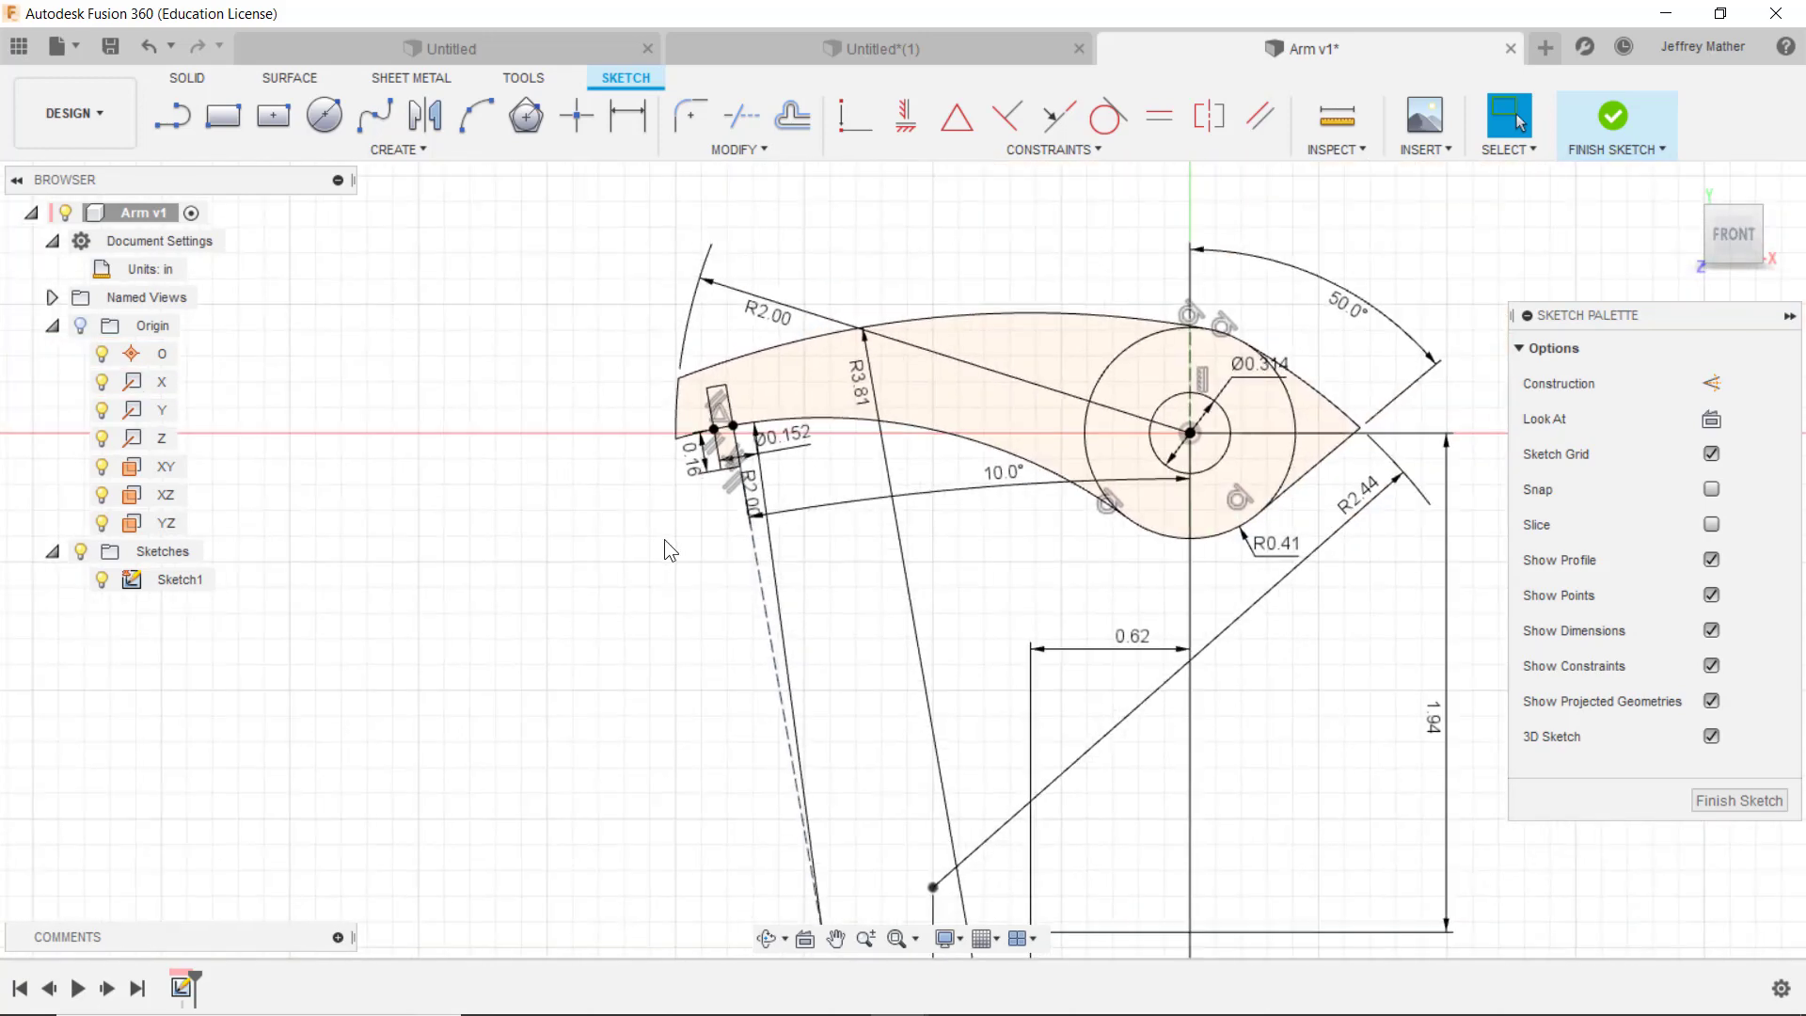
pyautogui.scroll(-1, 665, 541)
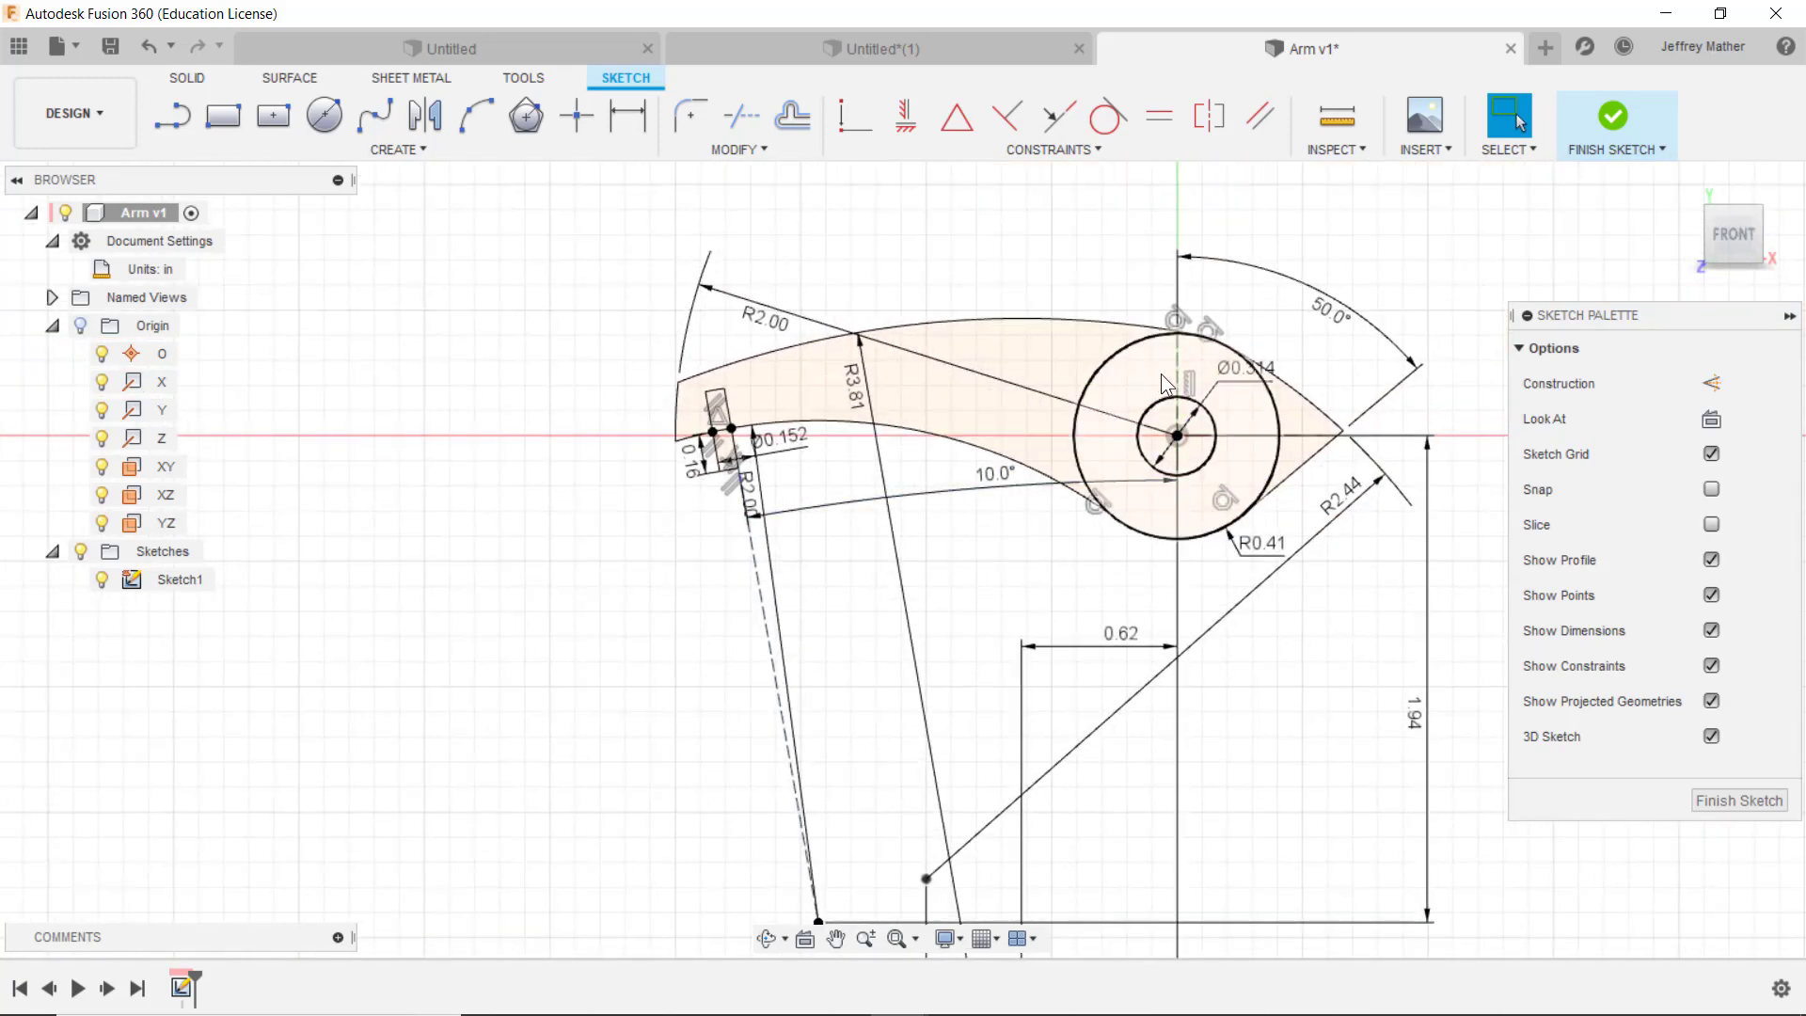
pyautogui.scroll(2, 1305, 301)
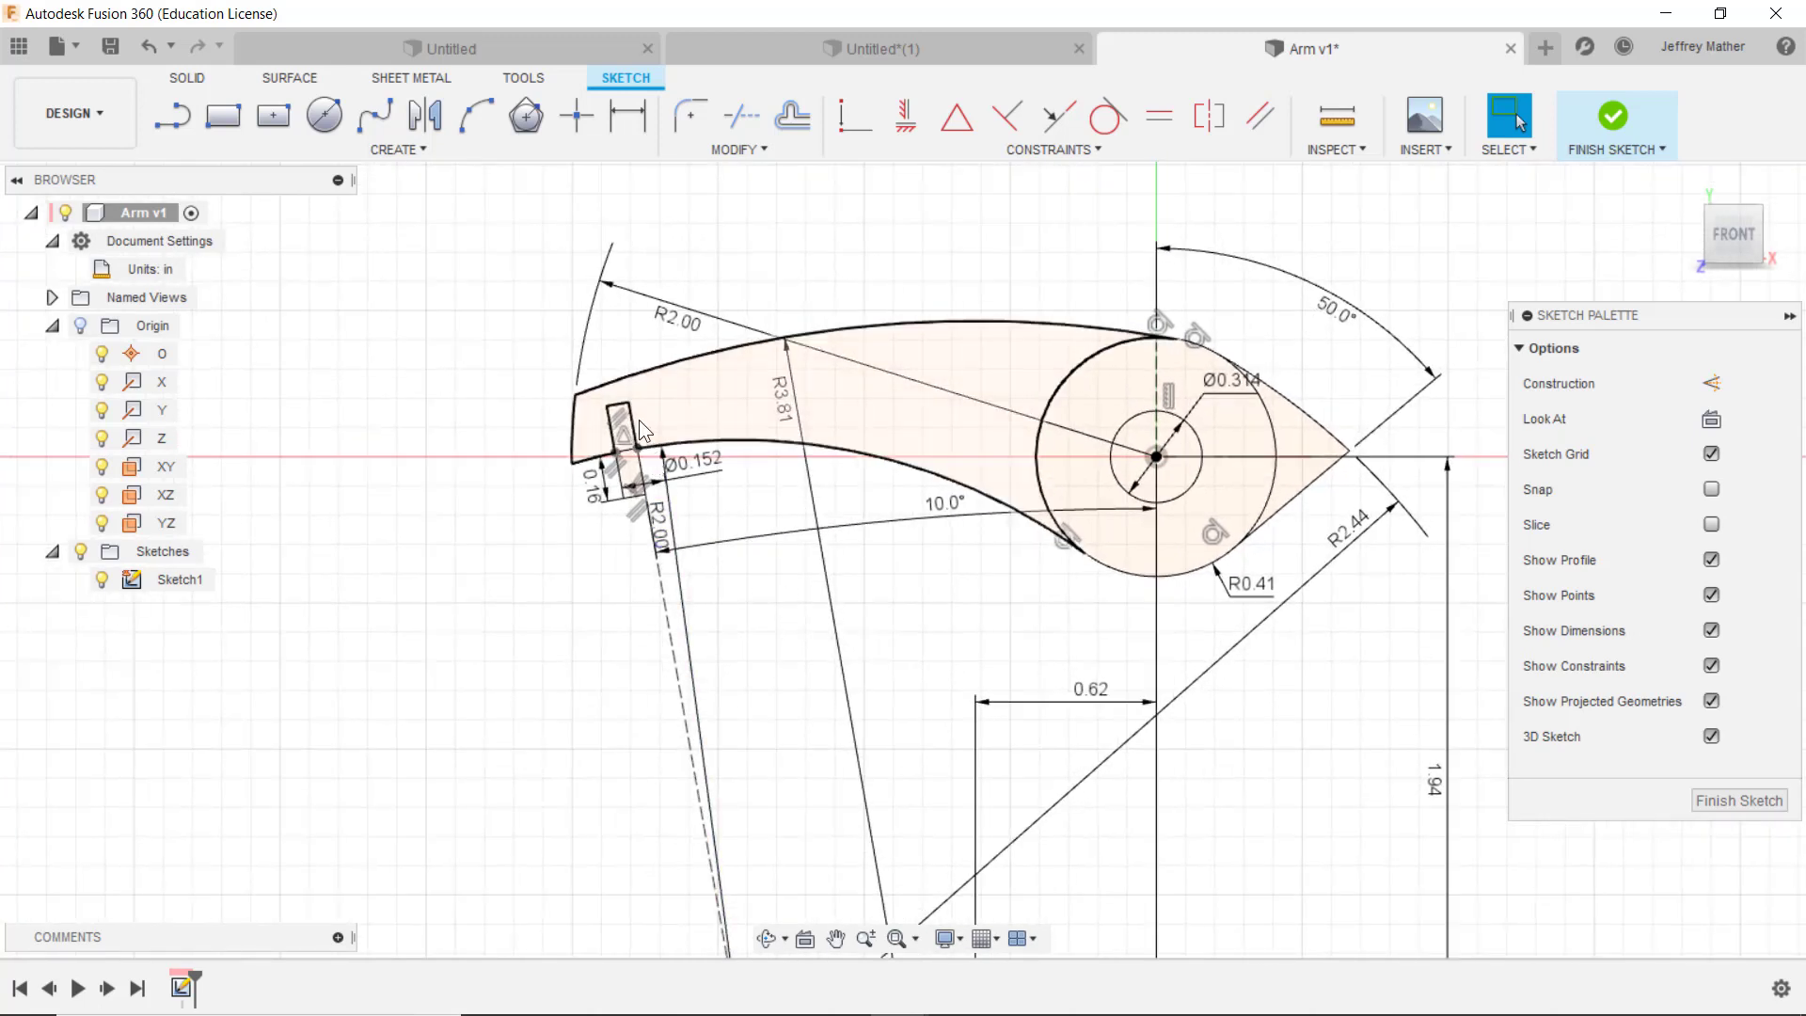
pyautogui.scroll(1, 899, 471)
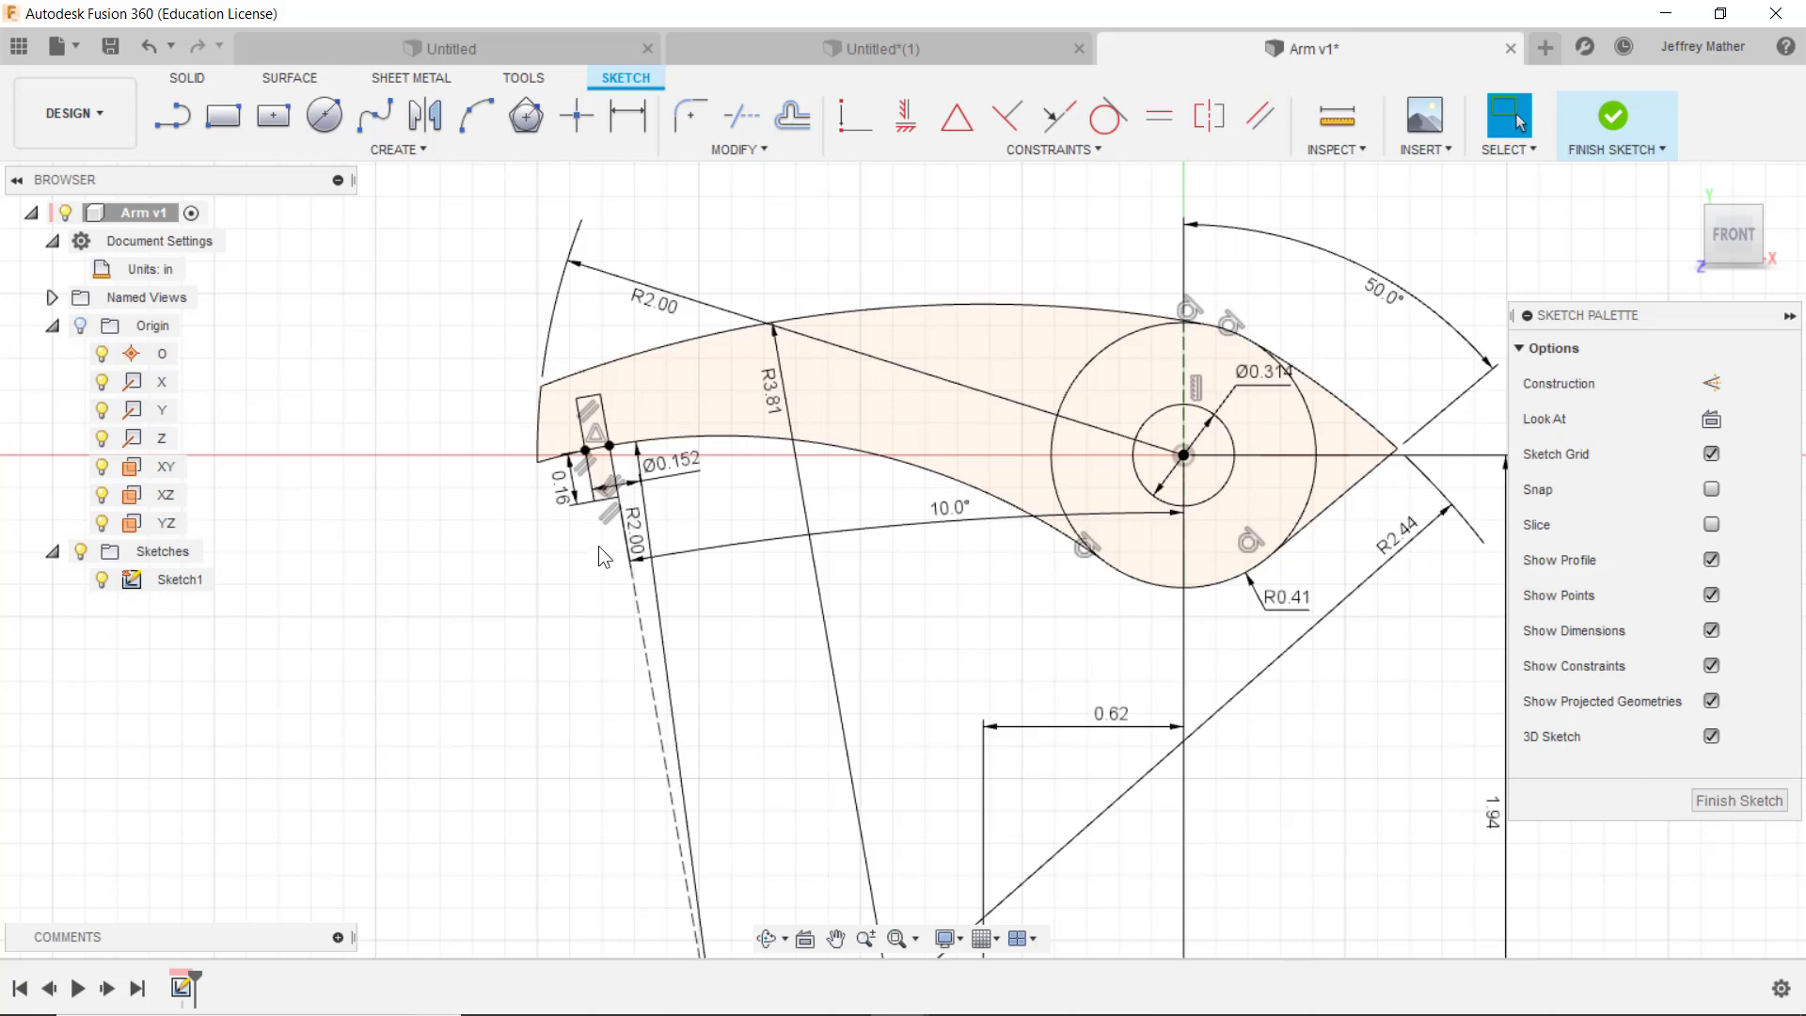
pyautogui.scroll(2, 579, 482)
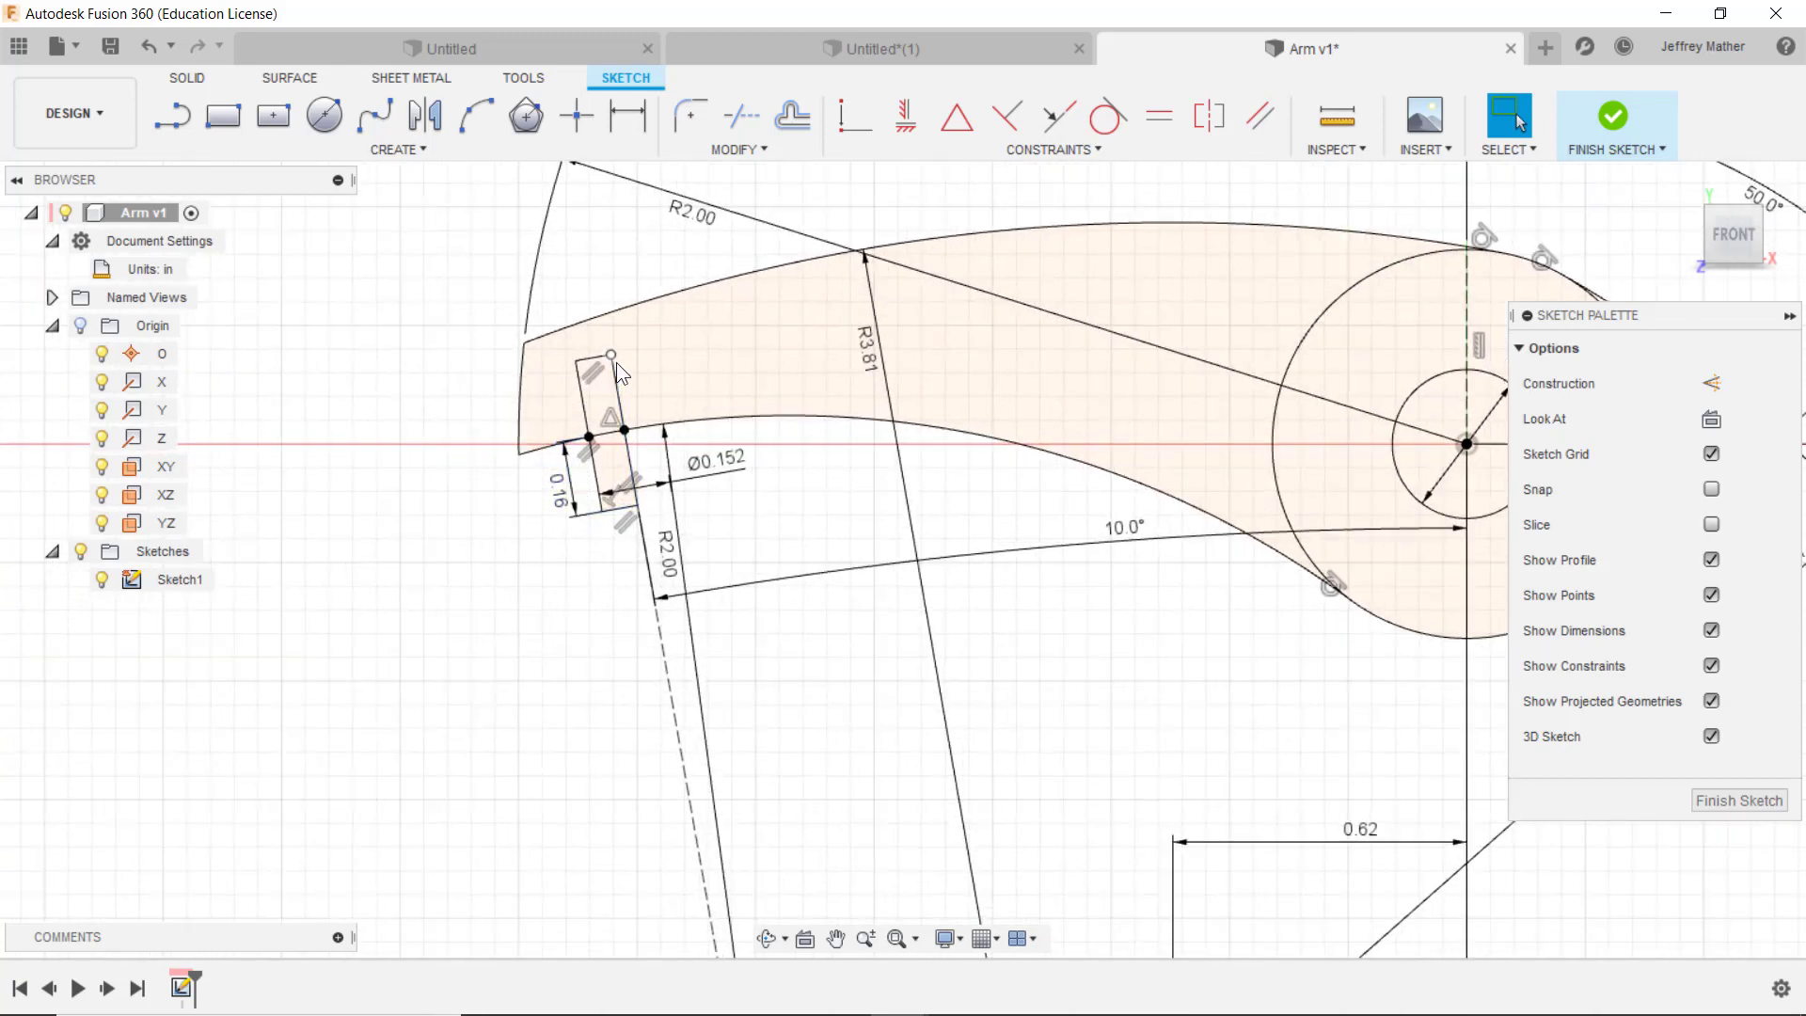
pyautogui.scroll(-1, 618, 373)
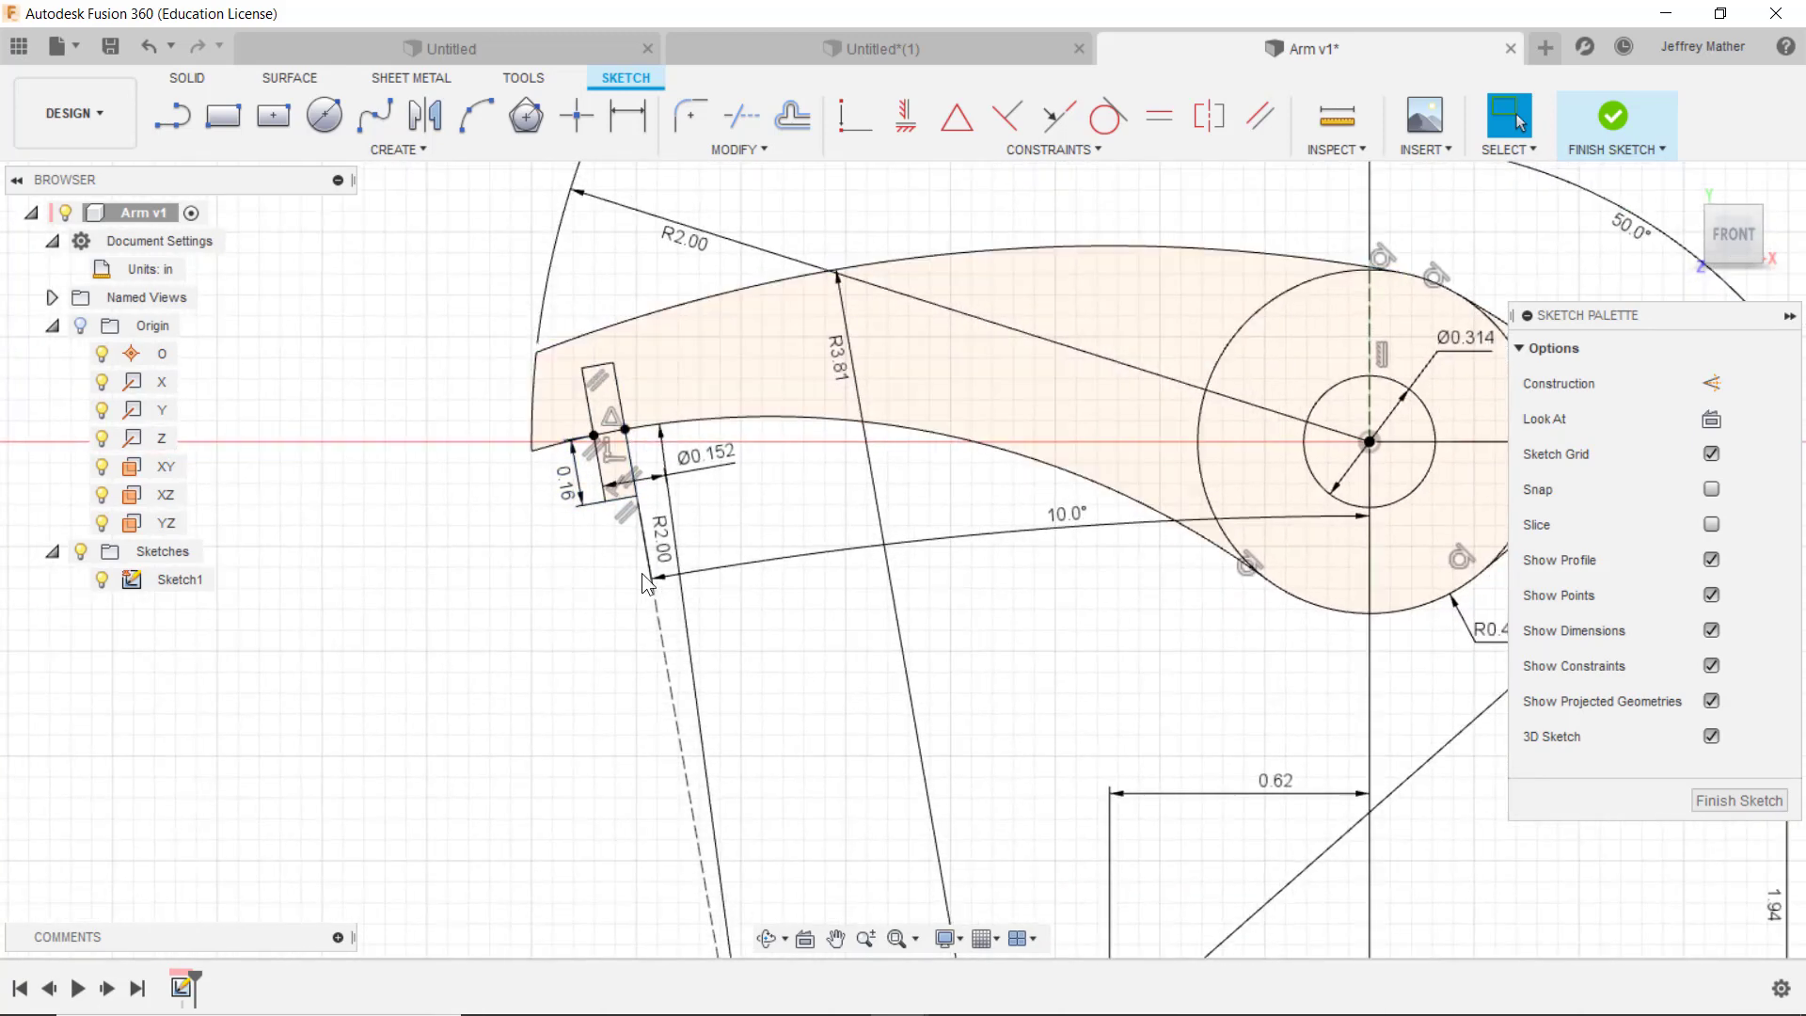
pyautogui.scroll(-3, 677, 545)
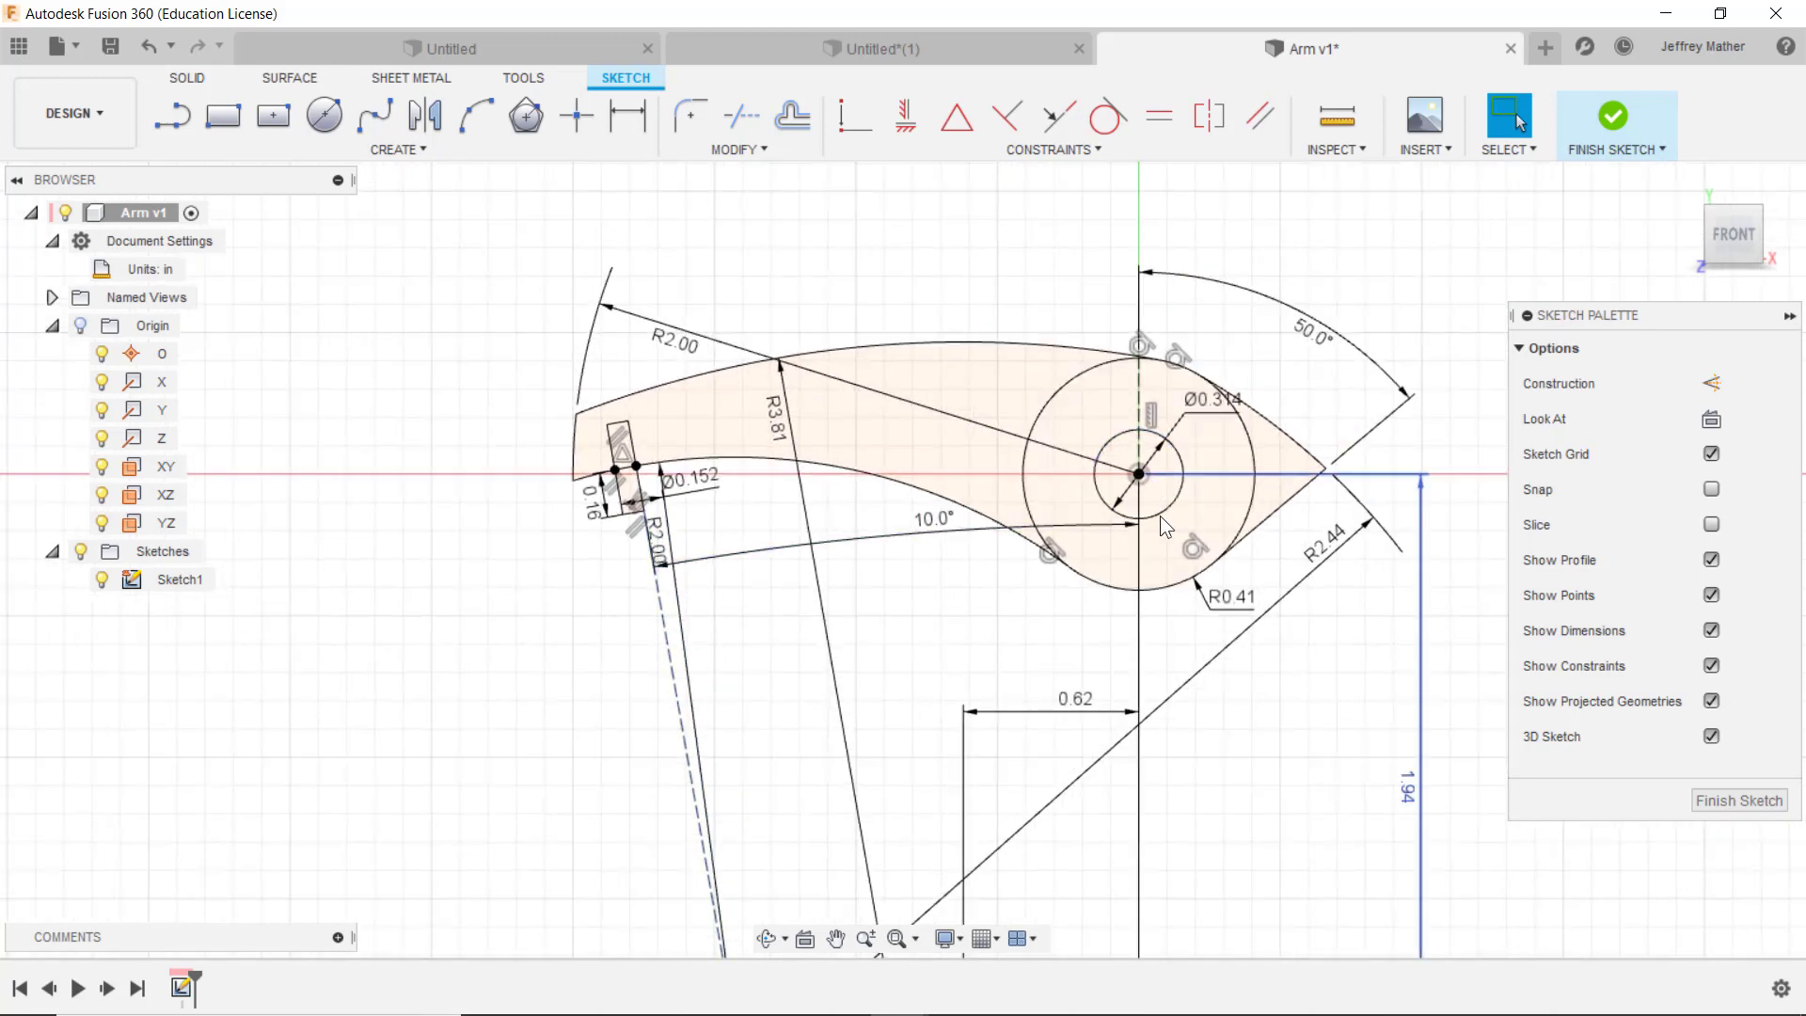
pyautogui.scroll(1, 989, 290)
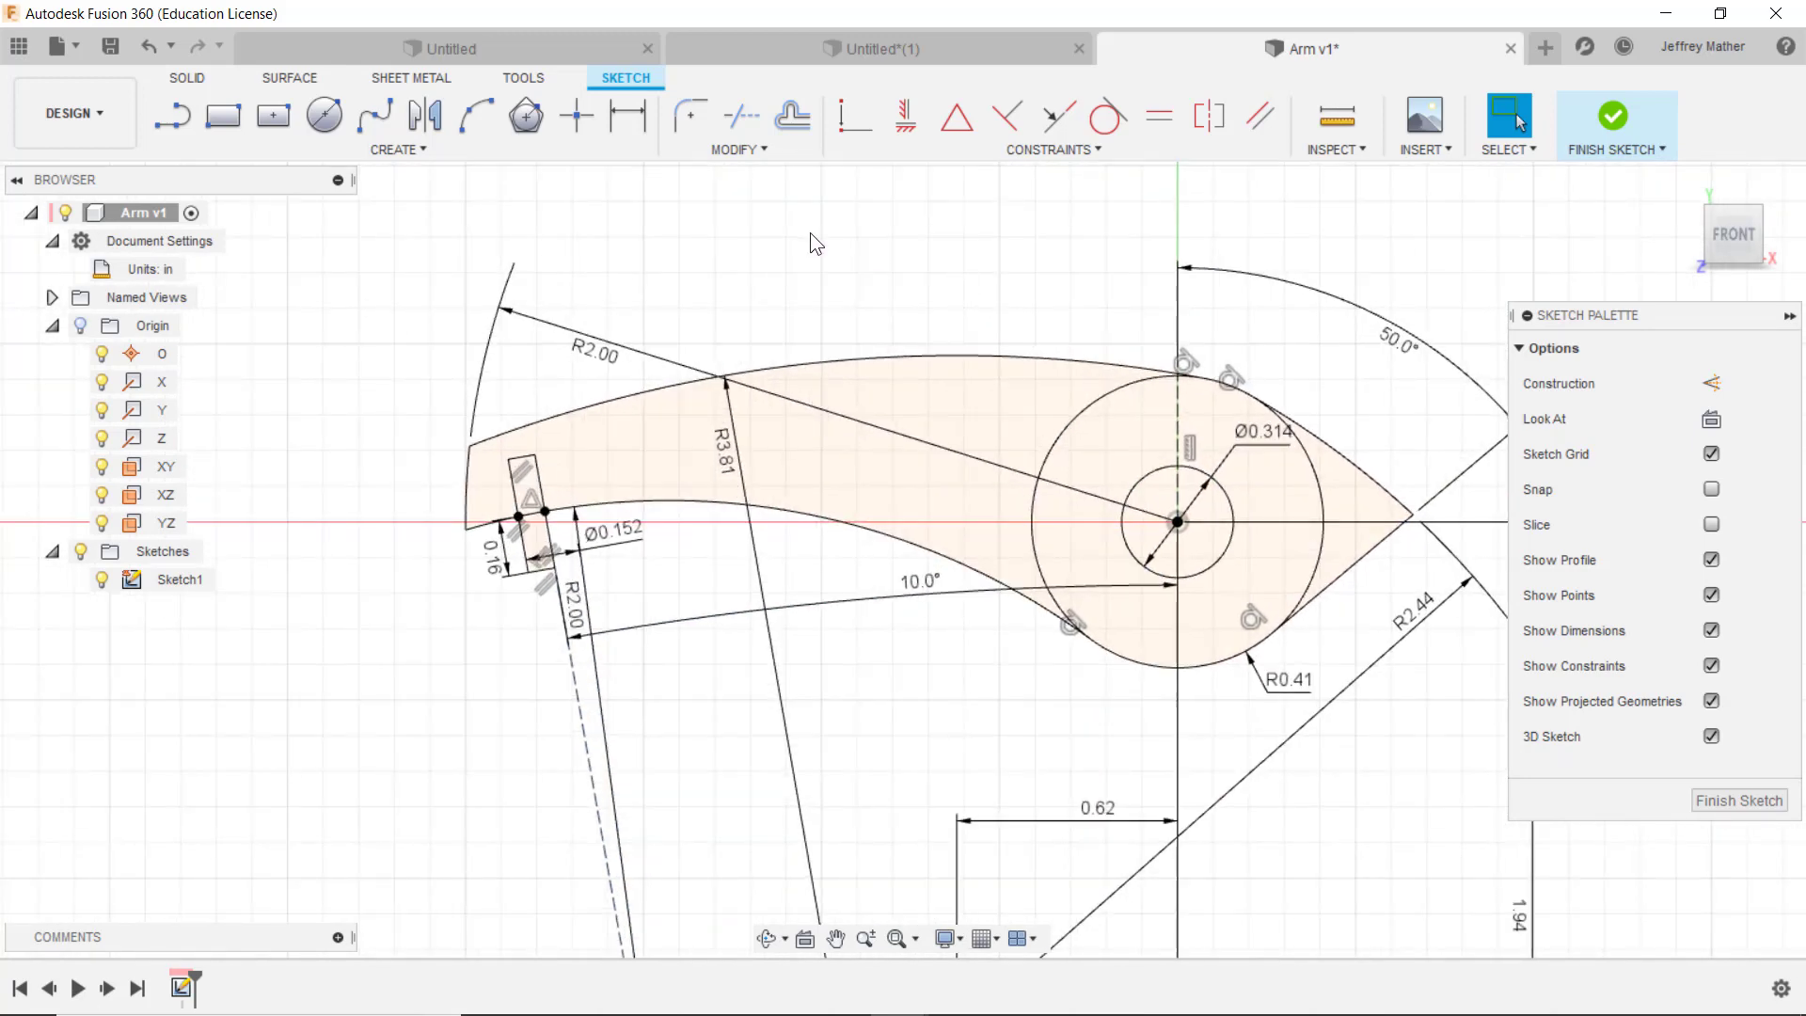
pyautogui.scroll(2, 809, 231)
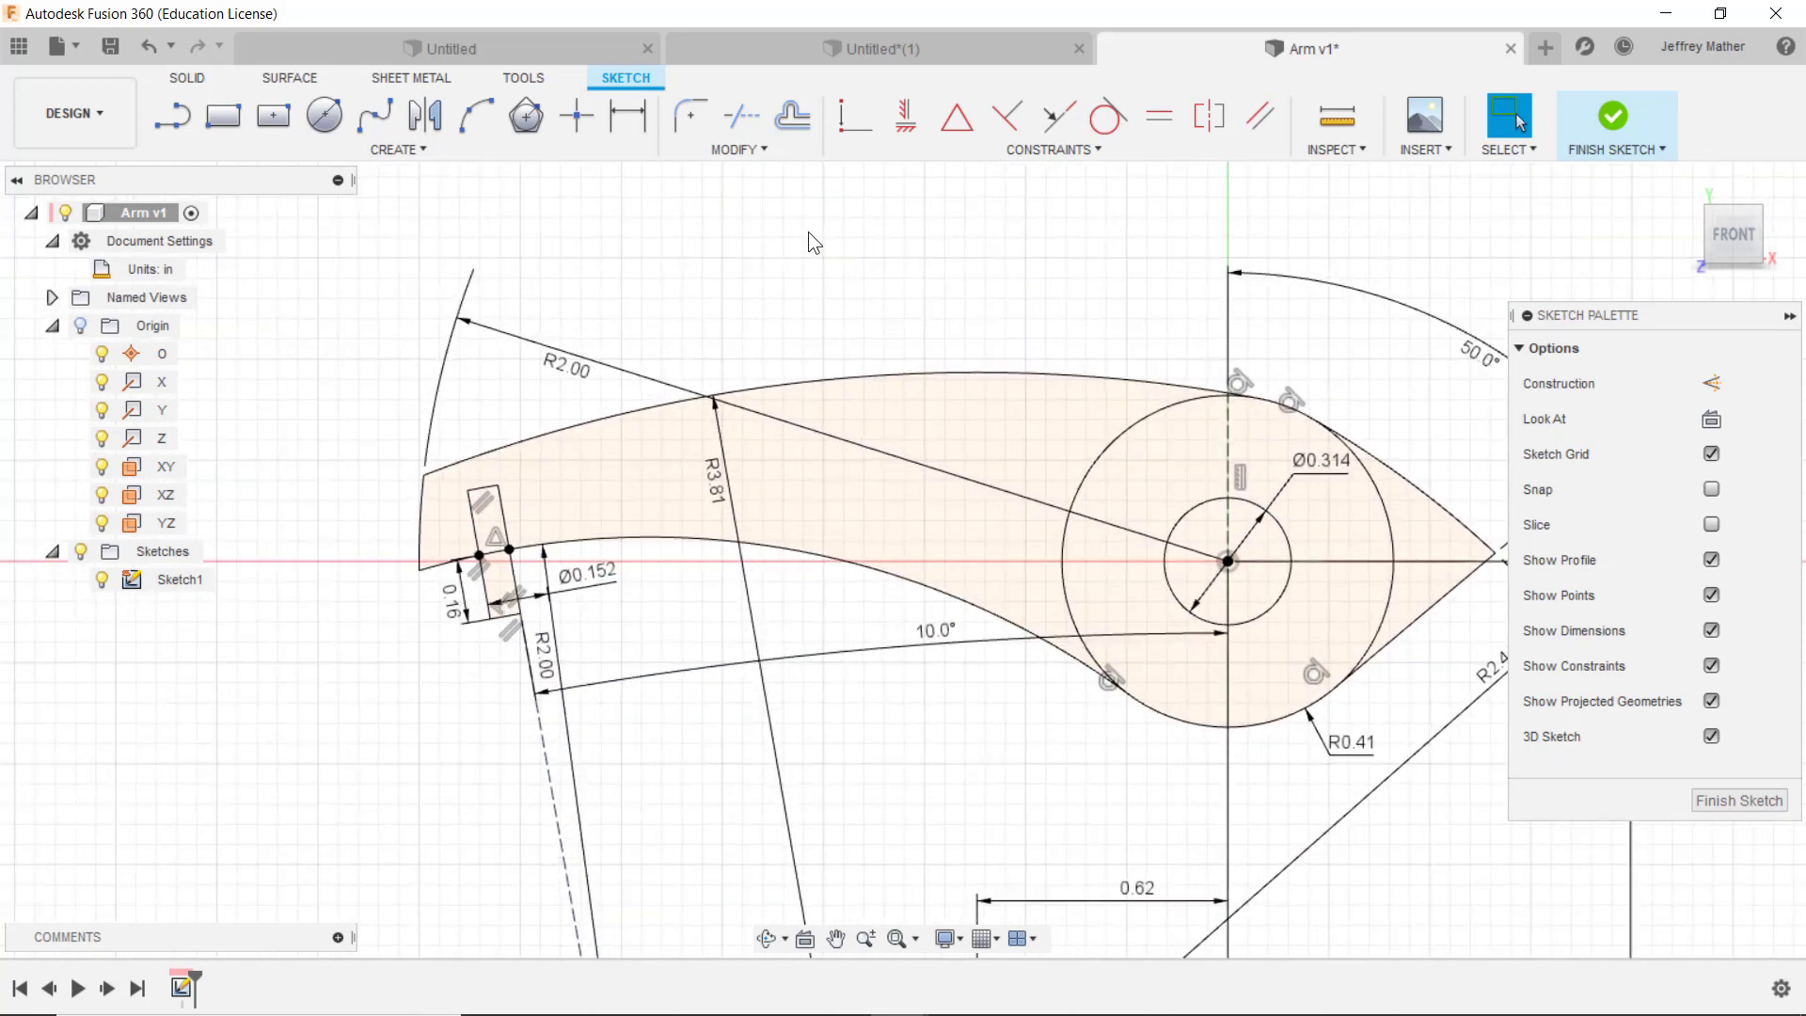
# Step: Draw a line tangent to the upper left of the R0.41 circle, ending on the lever's lower arc
pyautogui.click(179, 118)
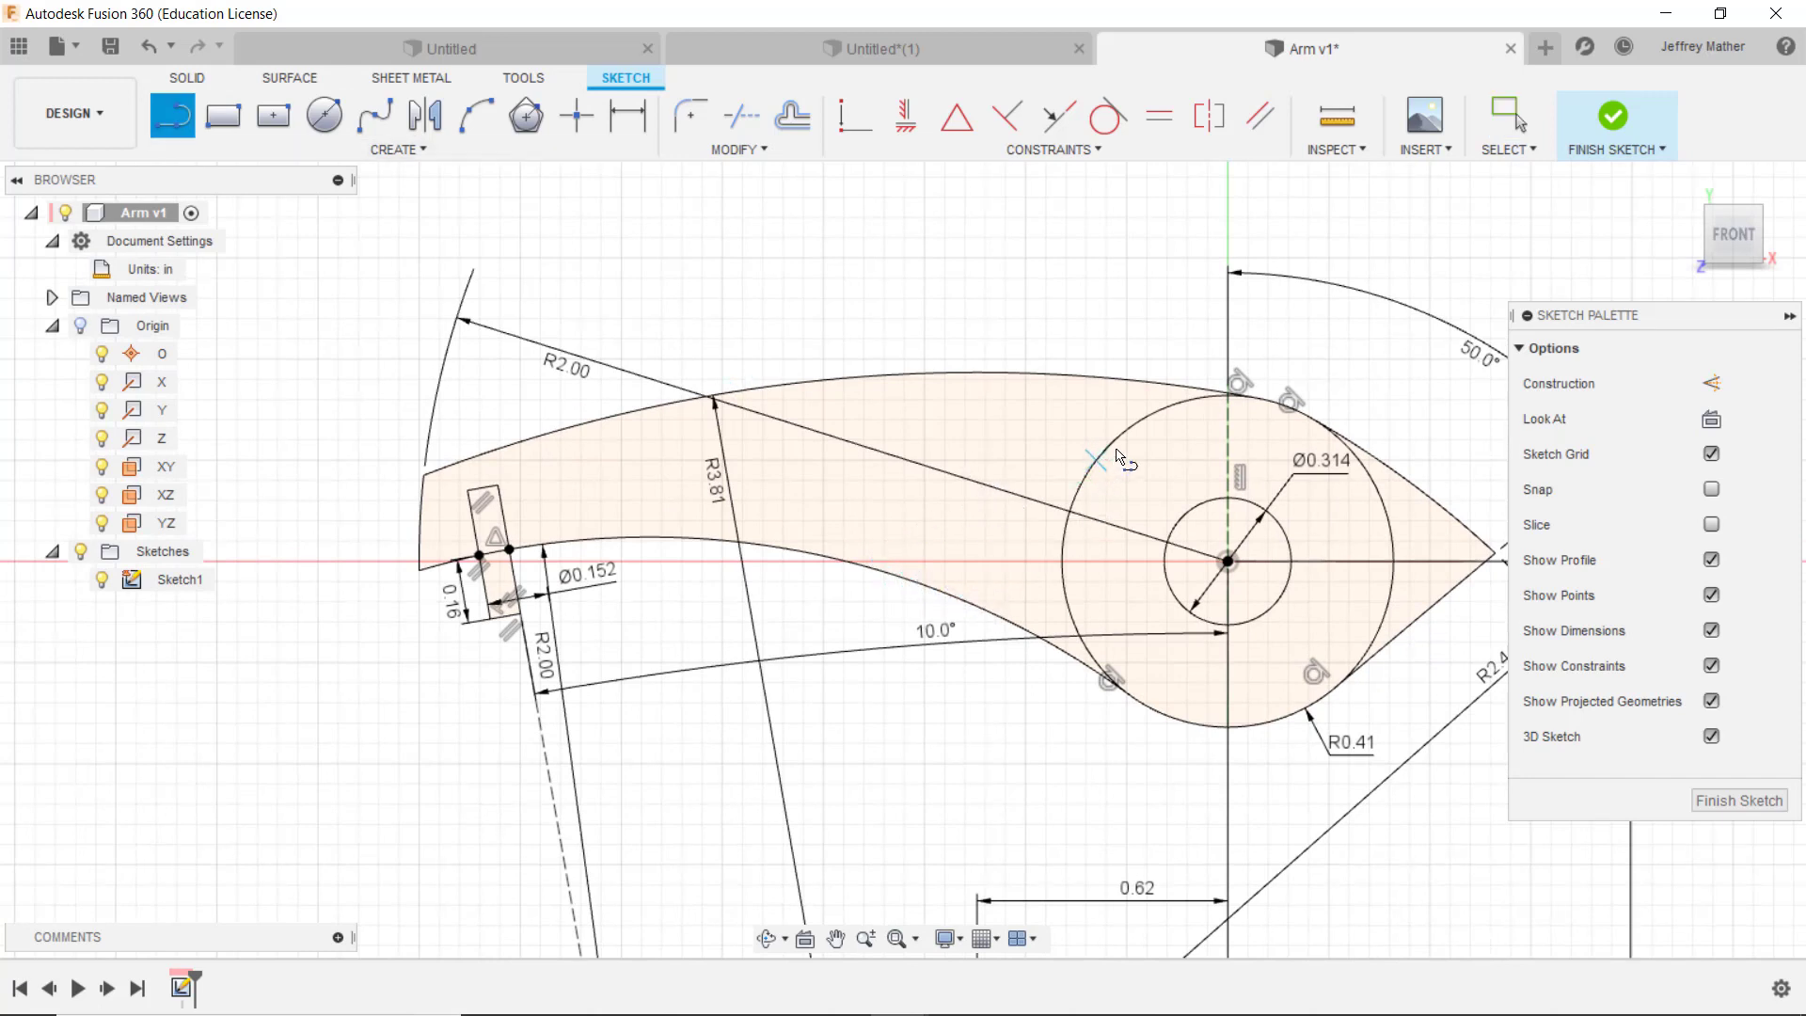
pyautogui.click(1095, 458)
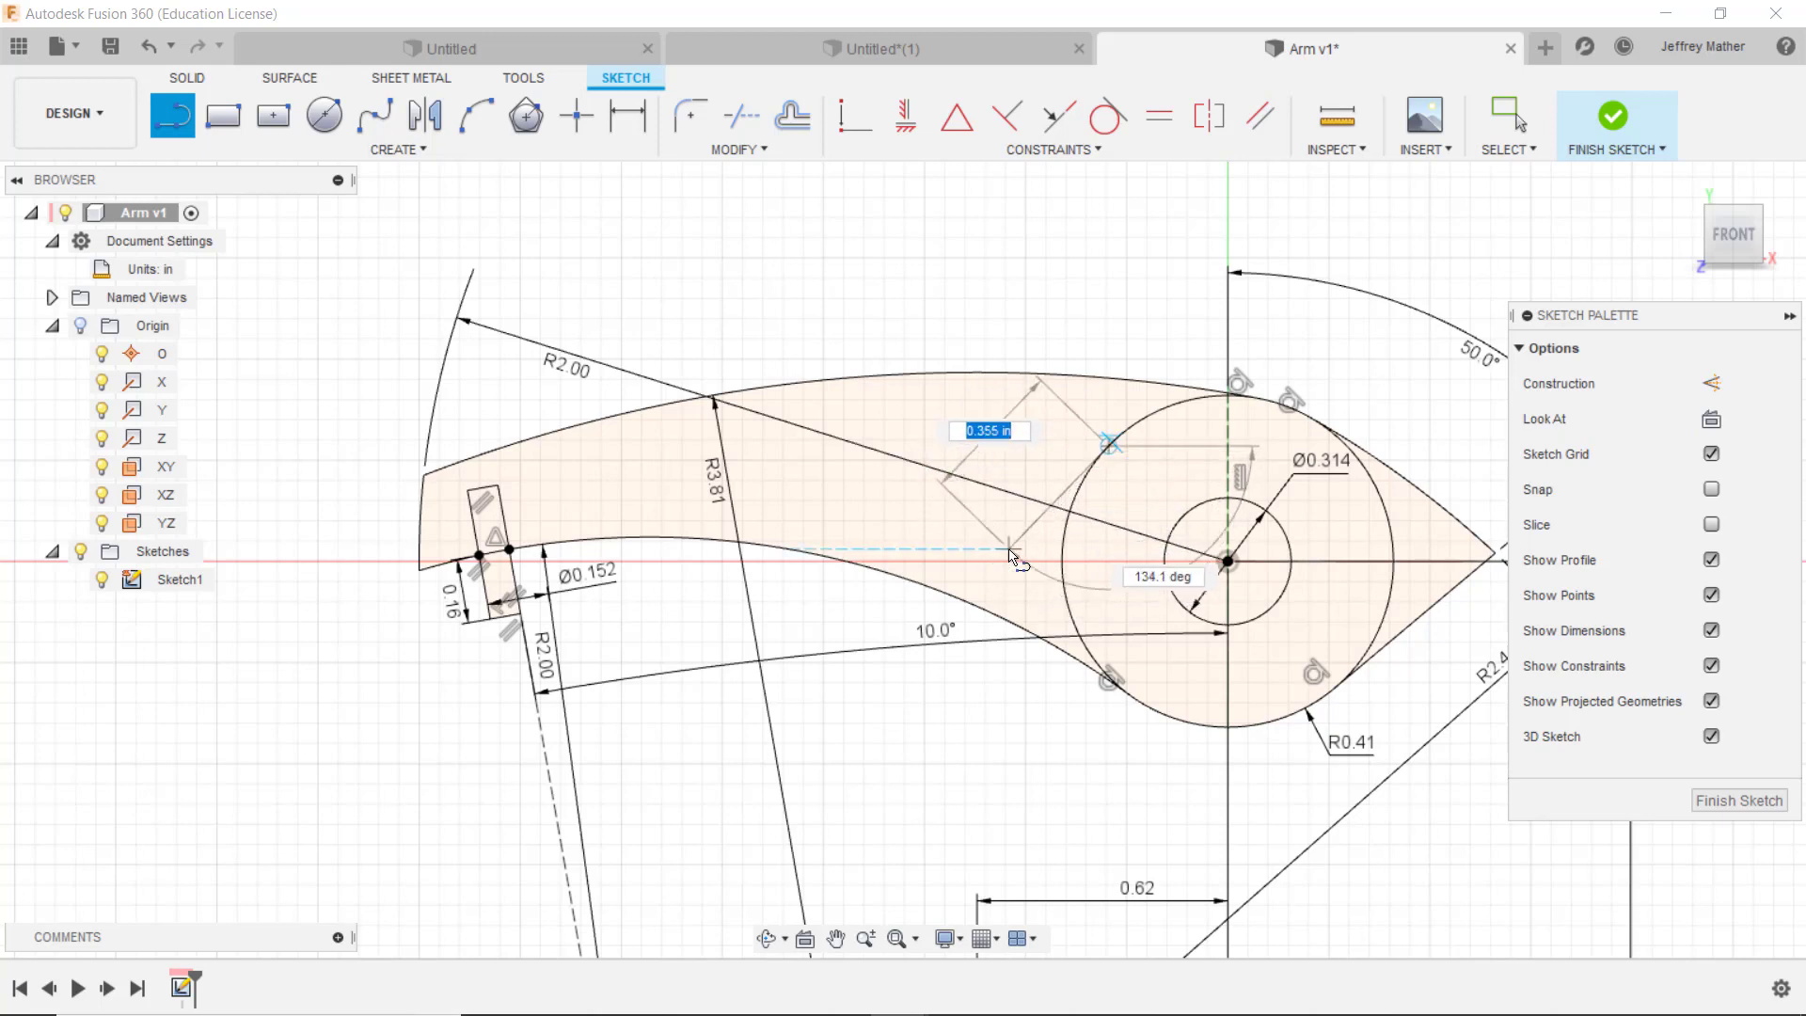
pyautogui.doubleClick(995, 619)
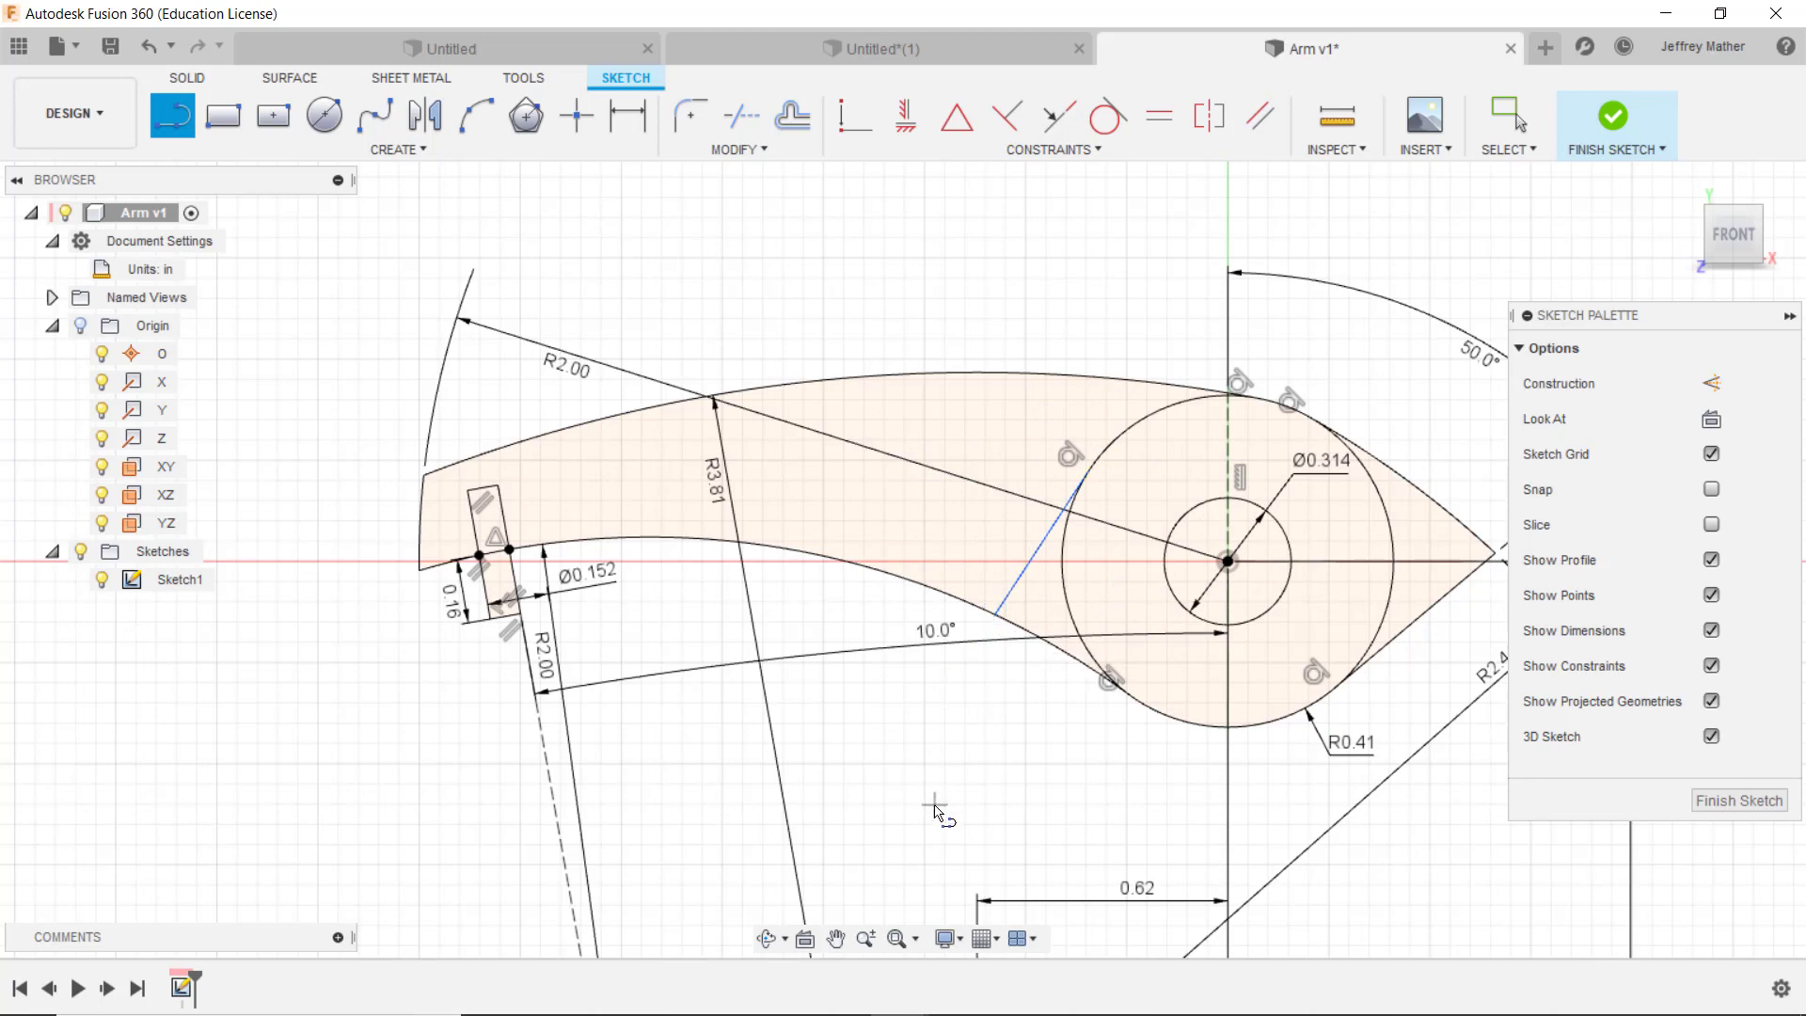
pyautogui.press('Escape')
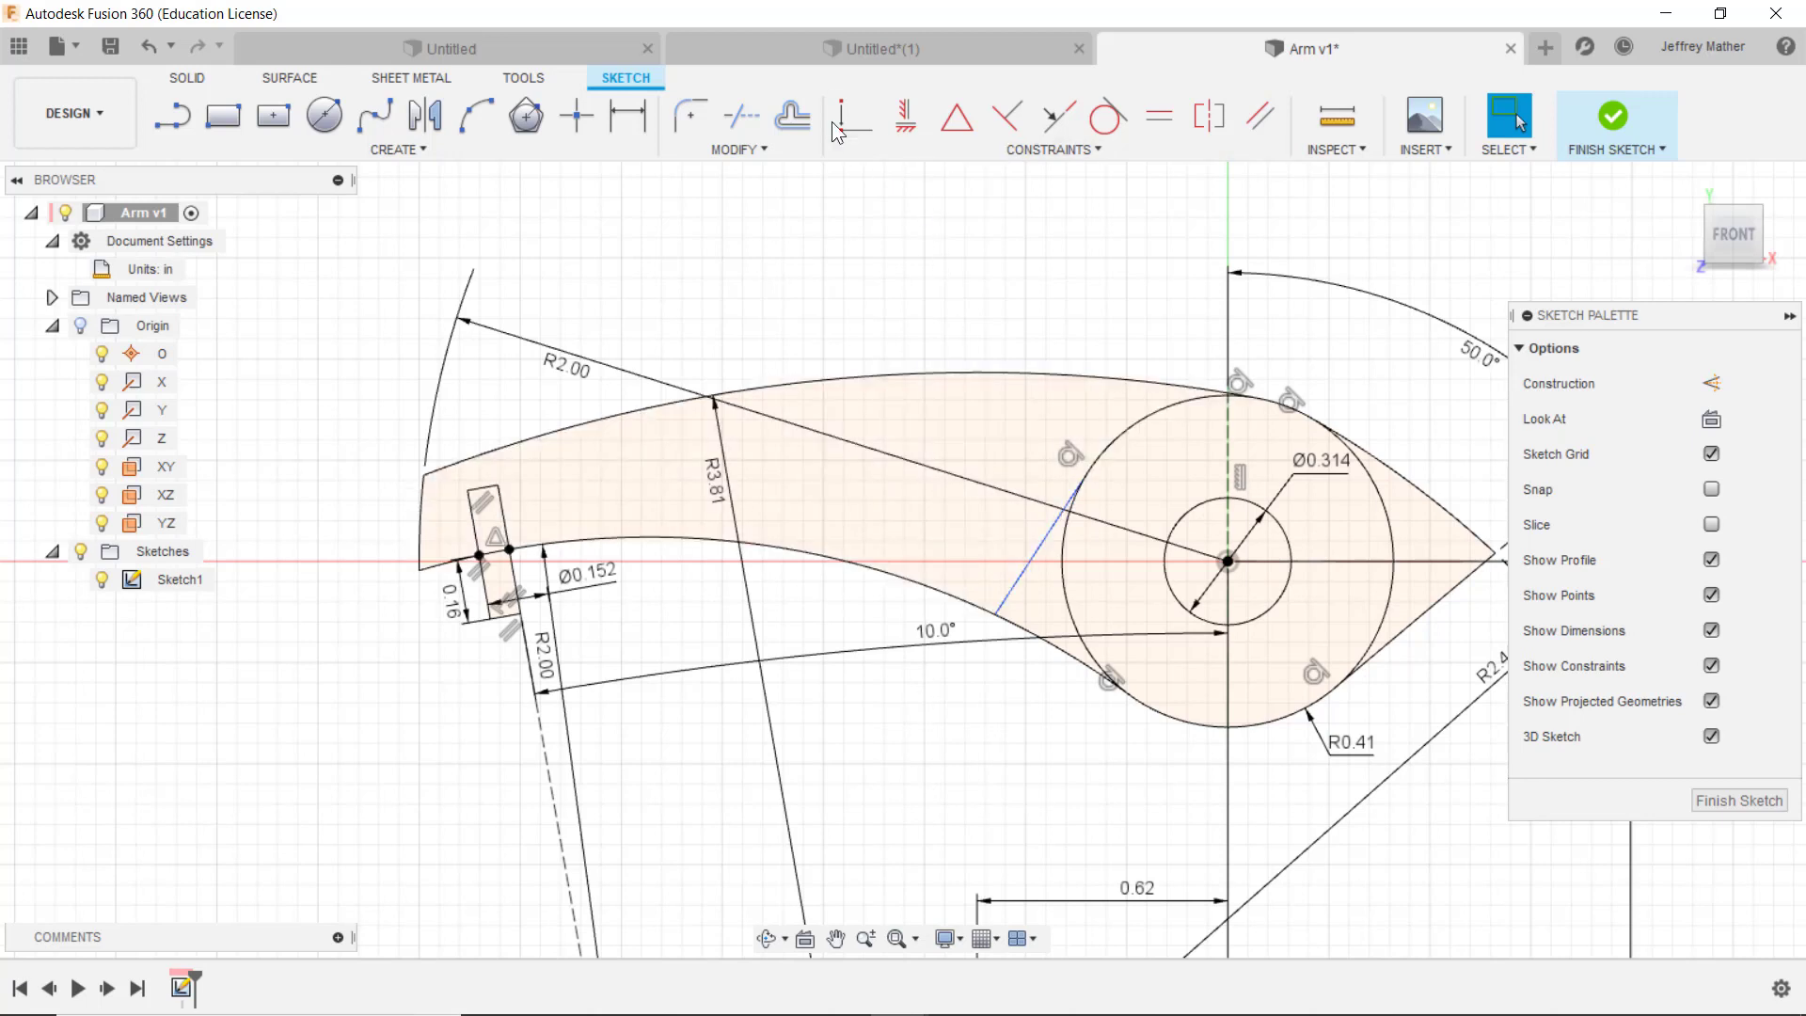
# Step: Dimension the angle between the vertical construction line and the new tangent line as 45°
pyautogui.click(636, 128)
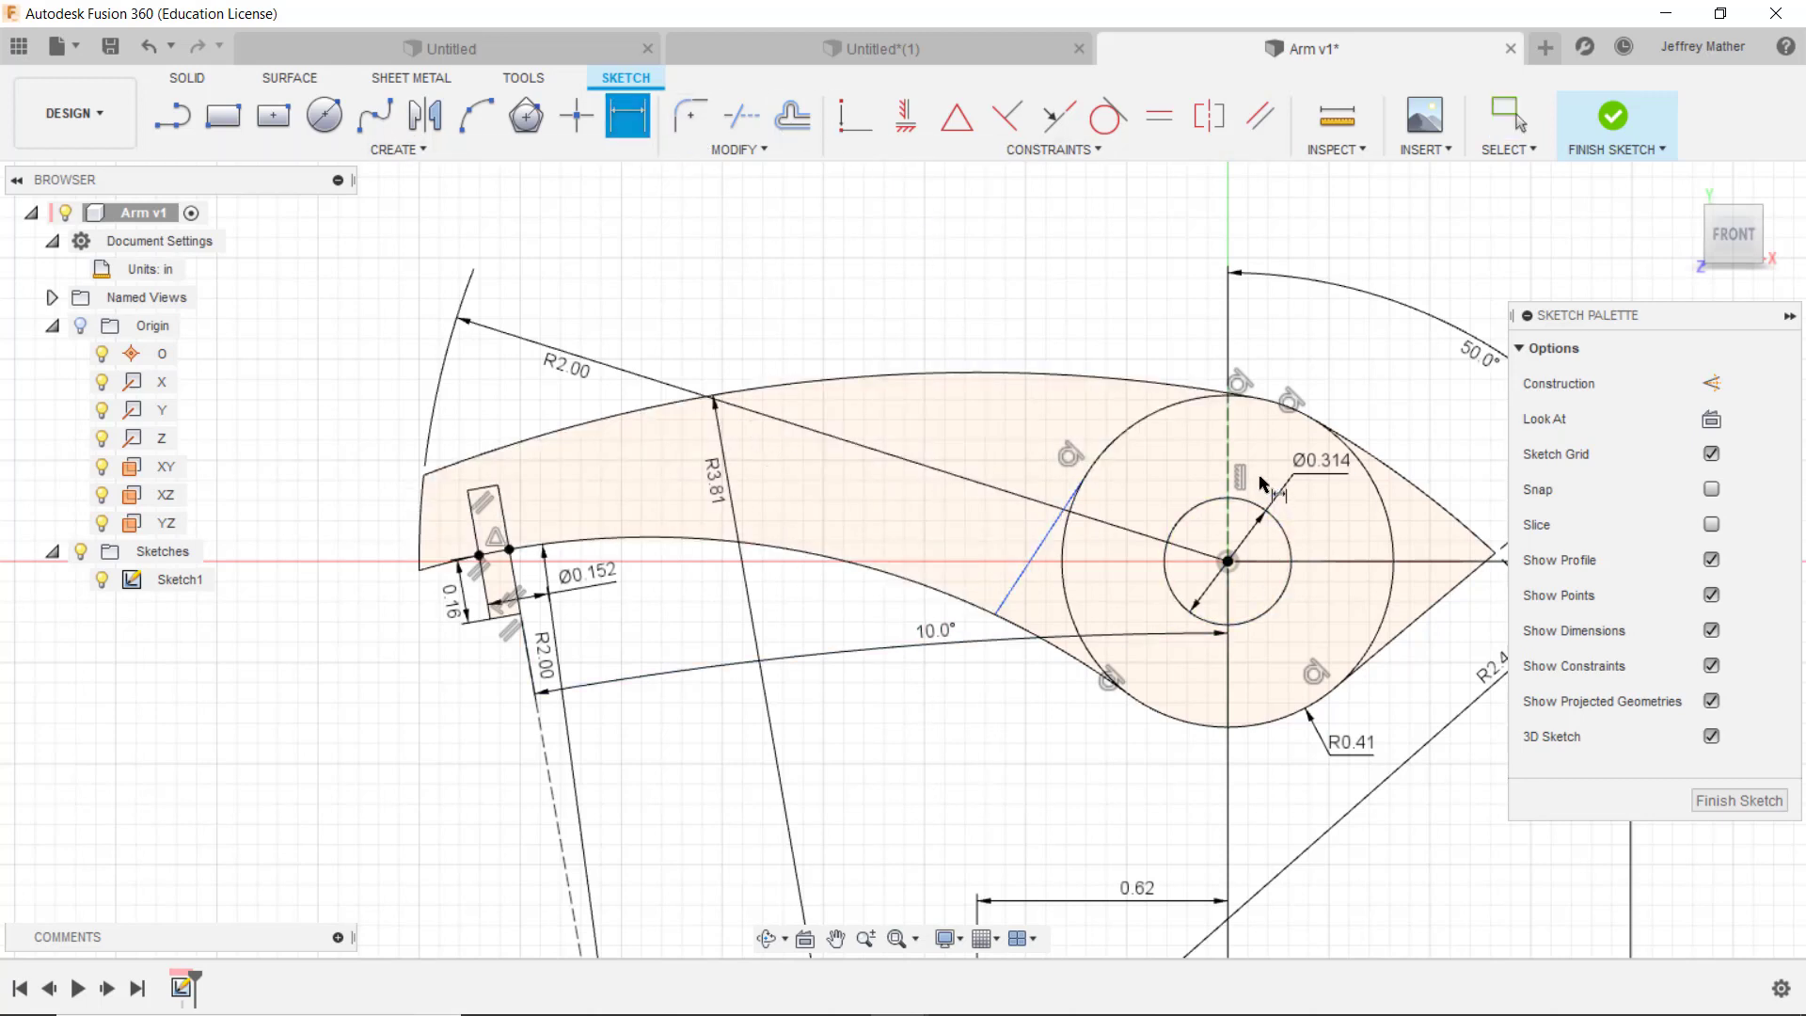
pyautogui.click(1229, 474)
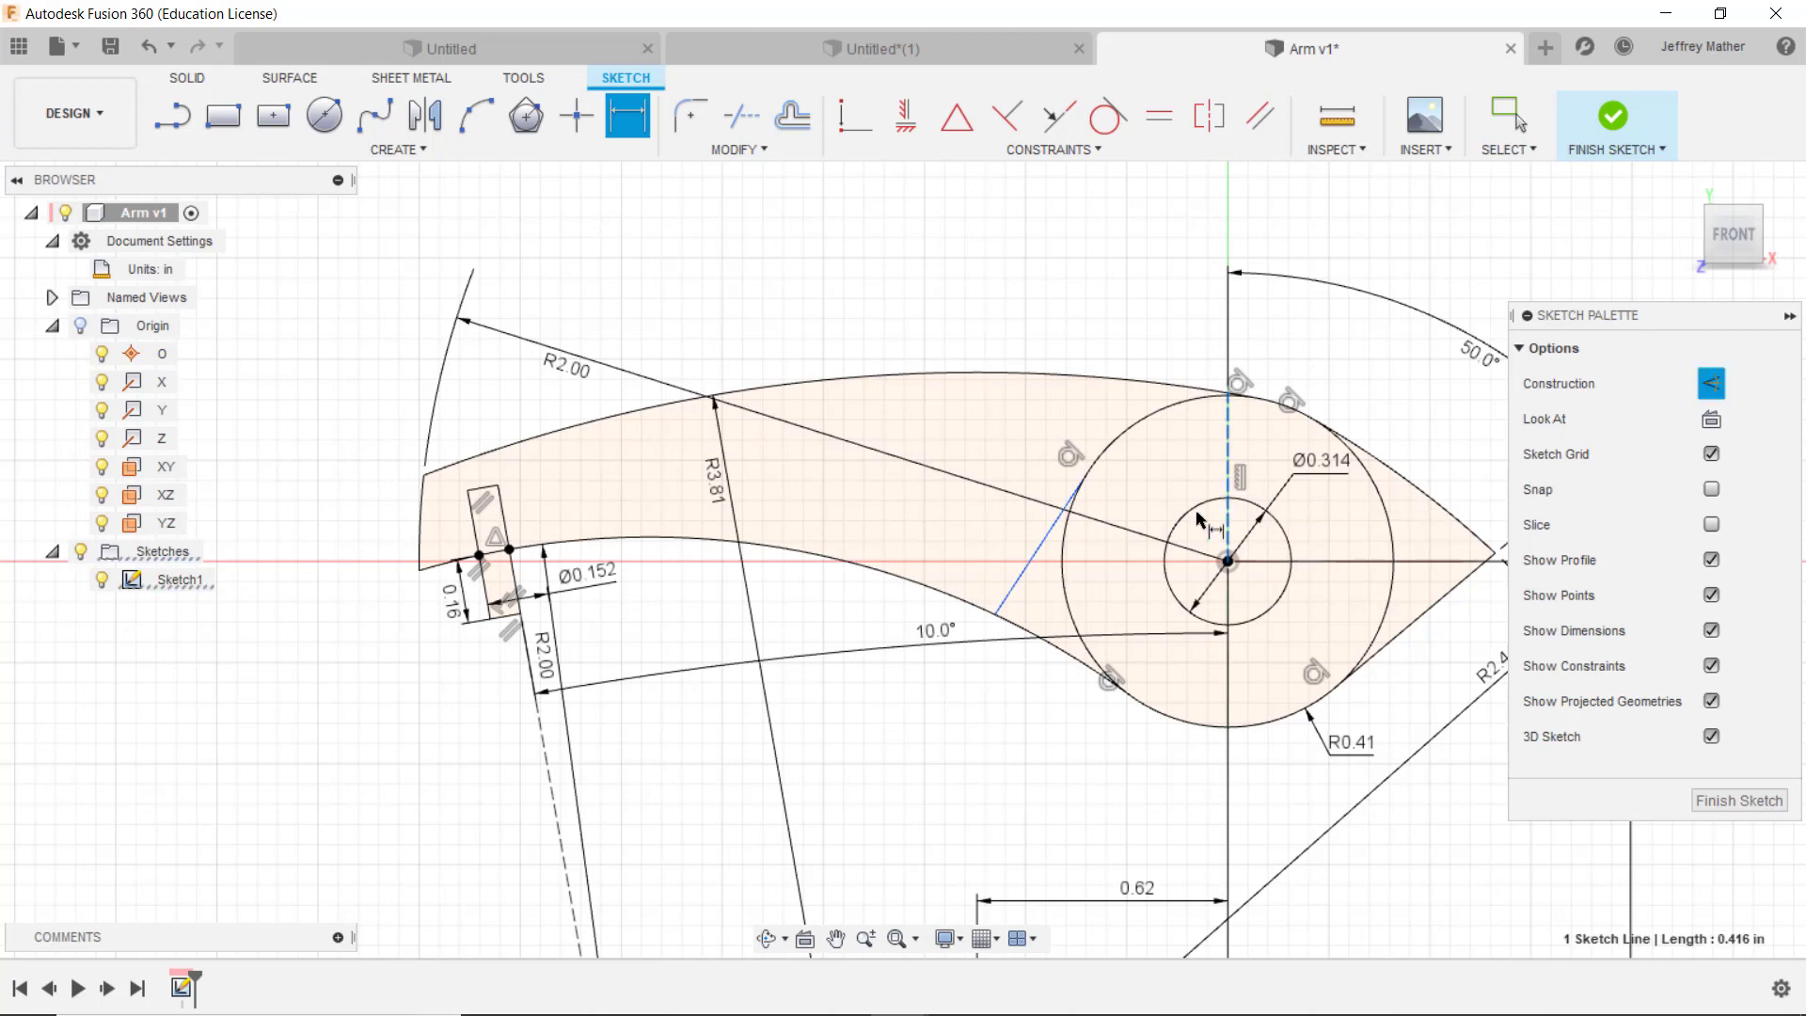
pyautogui.click(1021, 577)
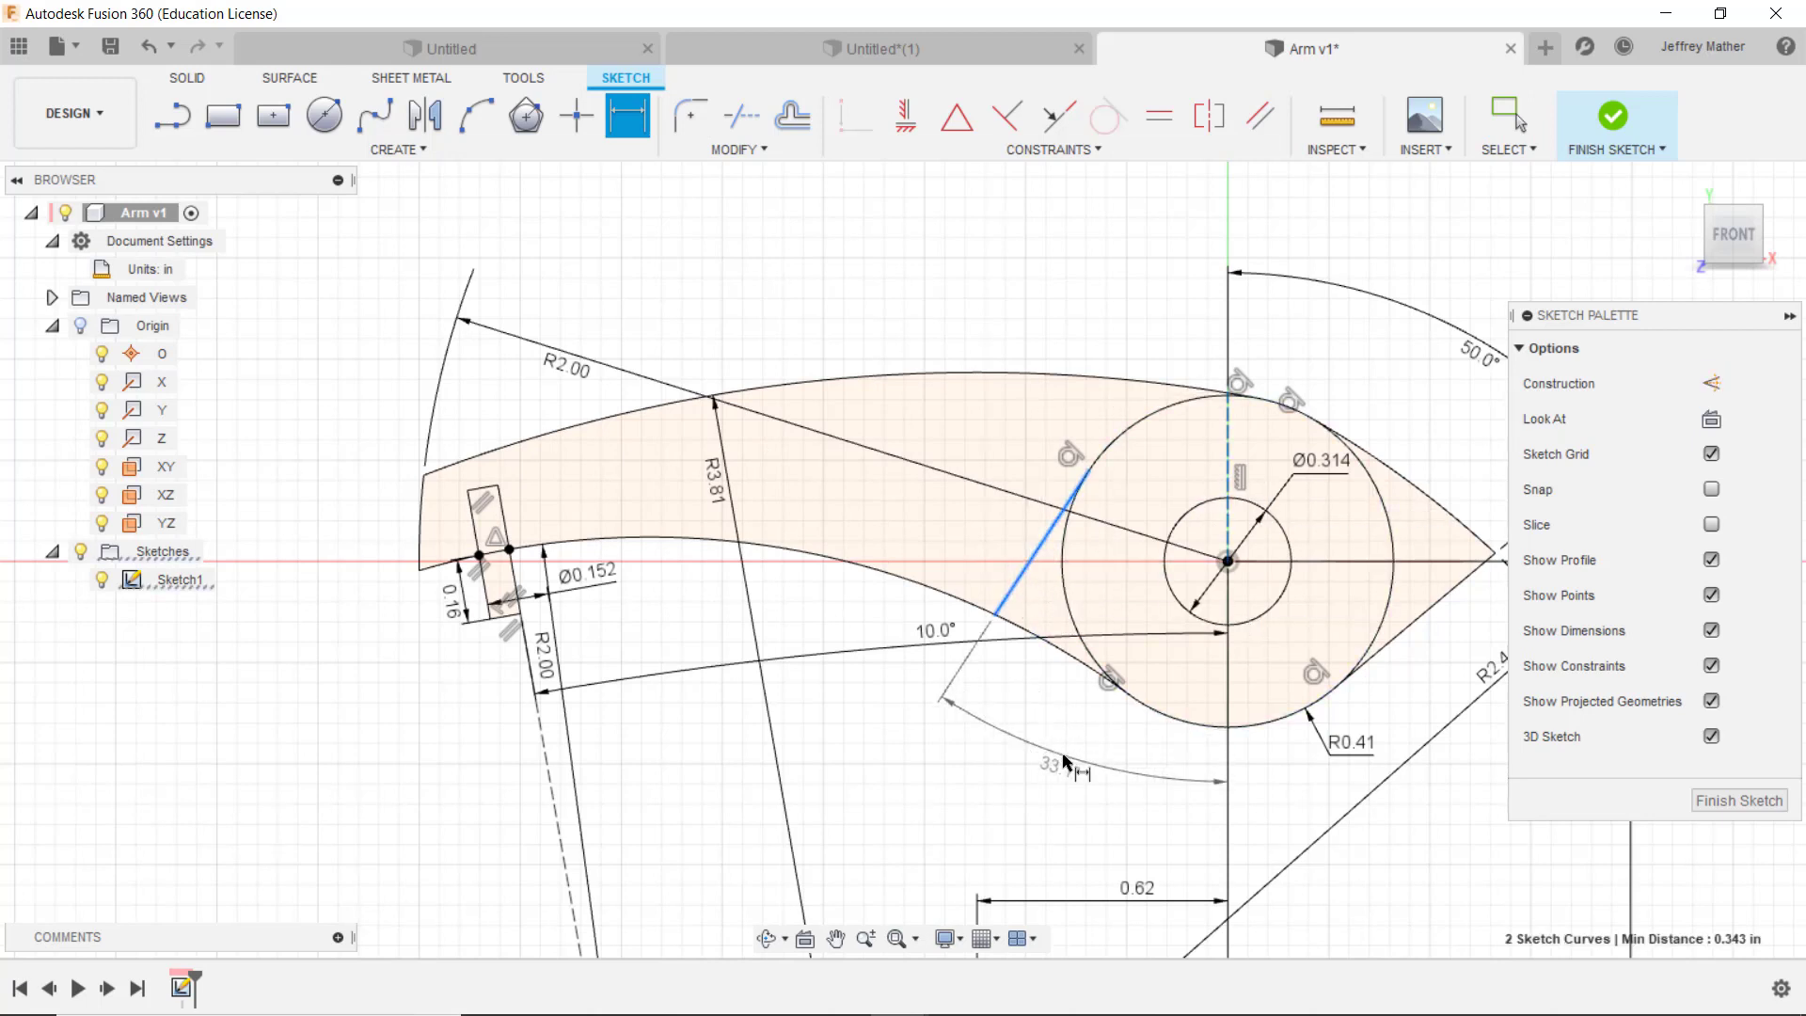
pyautogui.click(1066, 761)
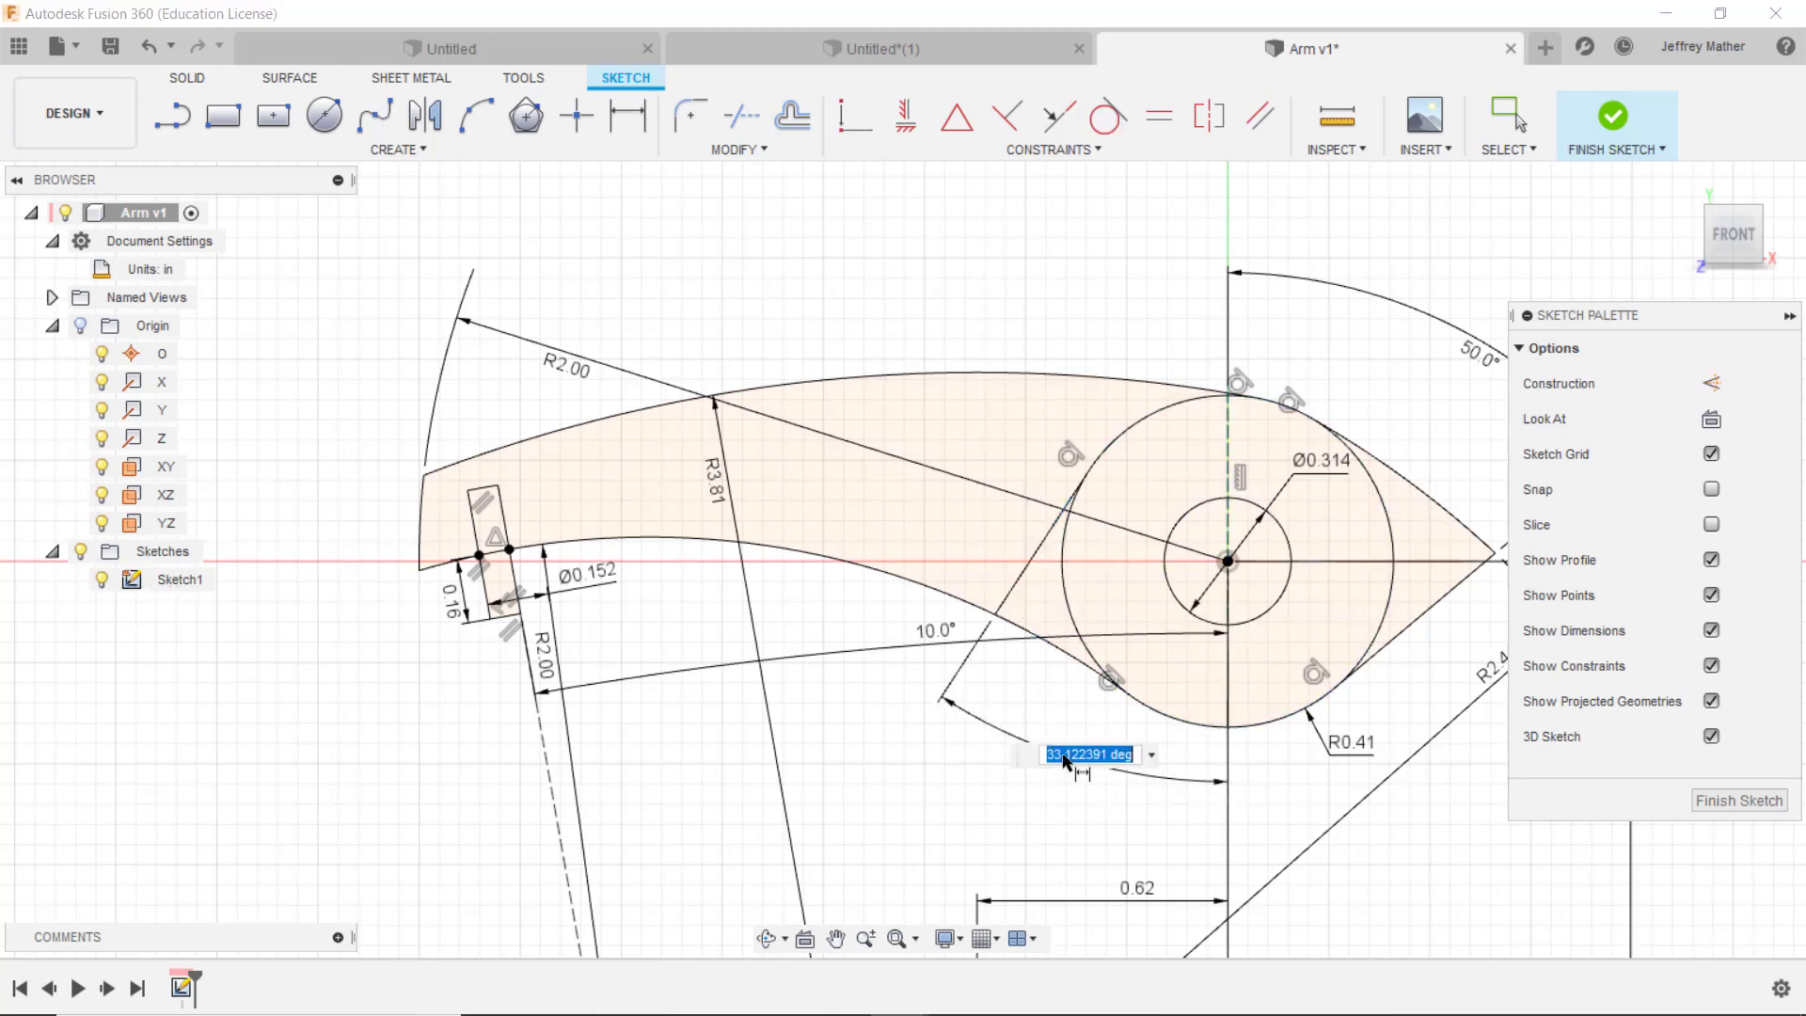
pyautogui.write('45')
pyautogui.press('Return')
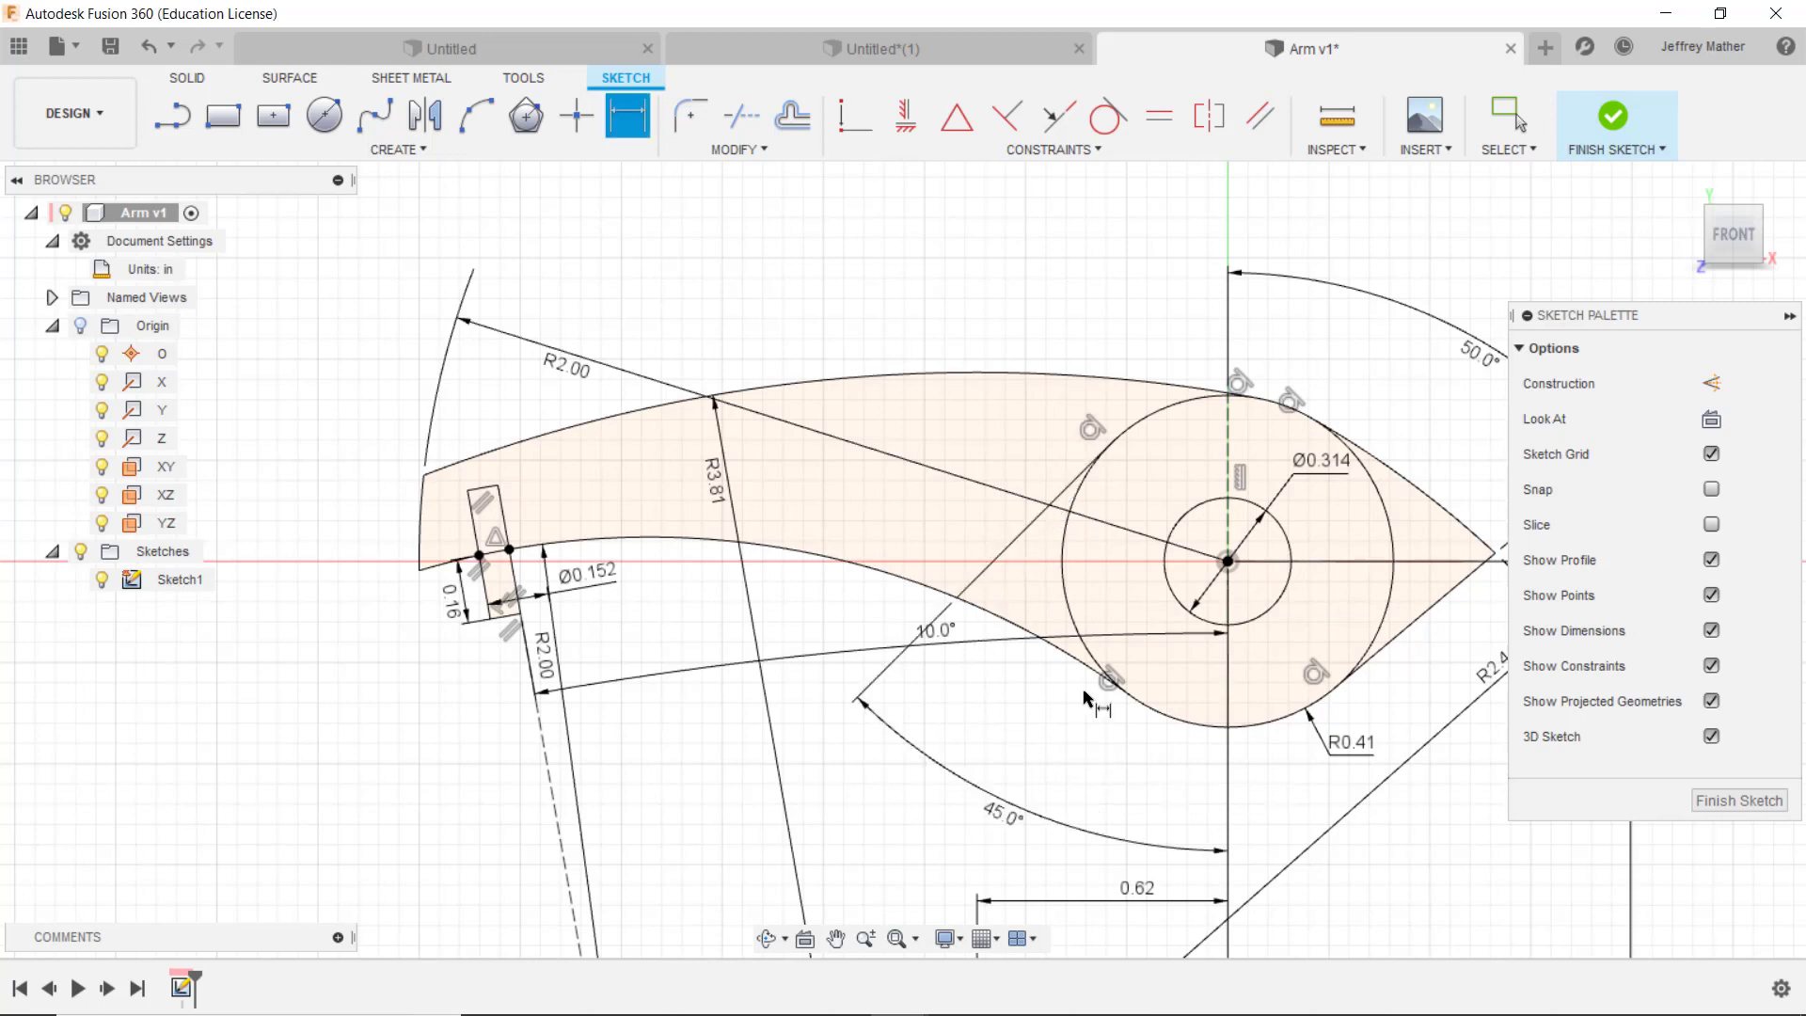
pyautogui.press('Escape')
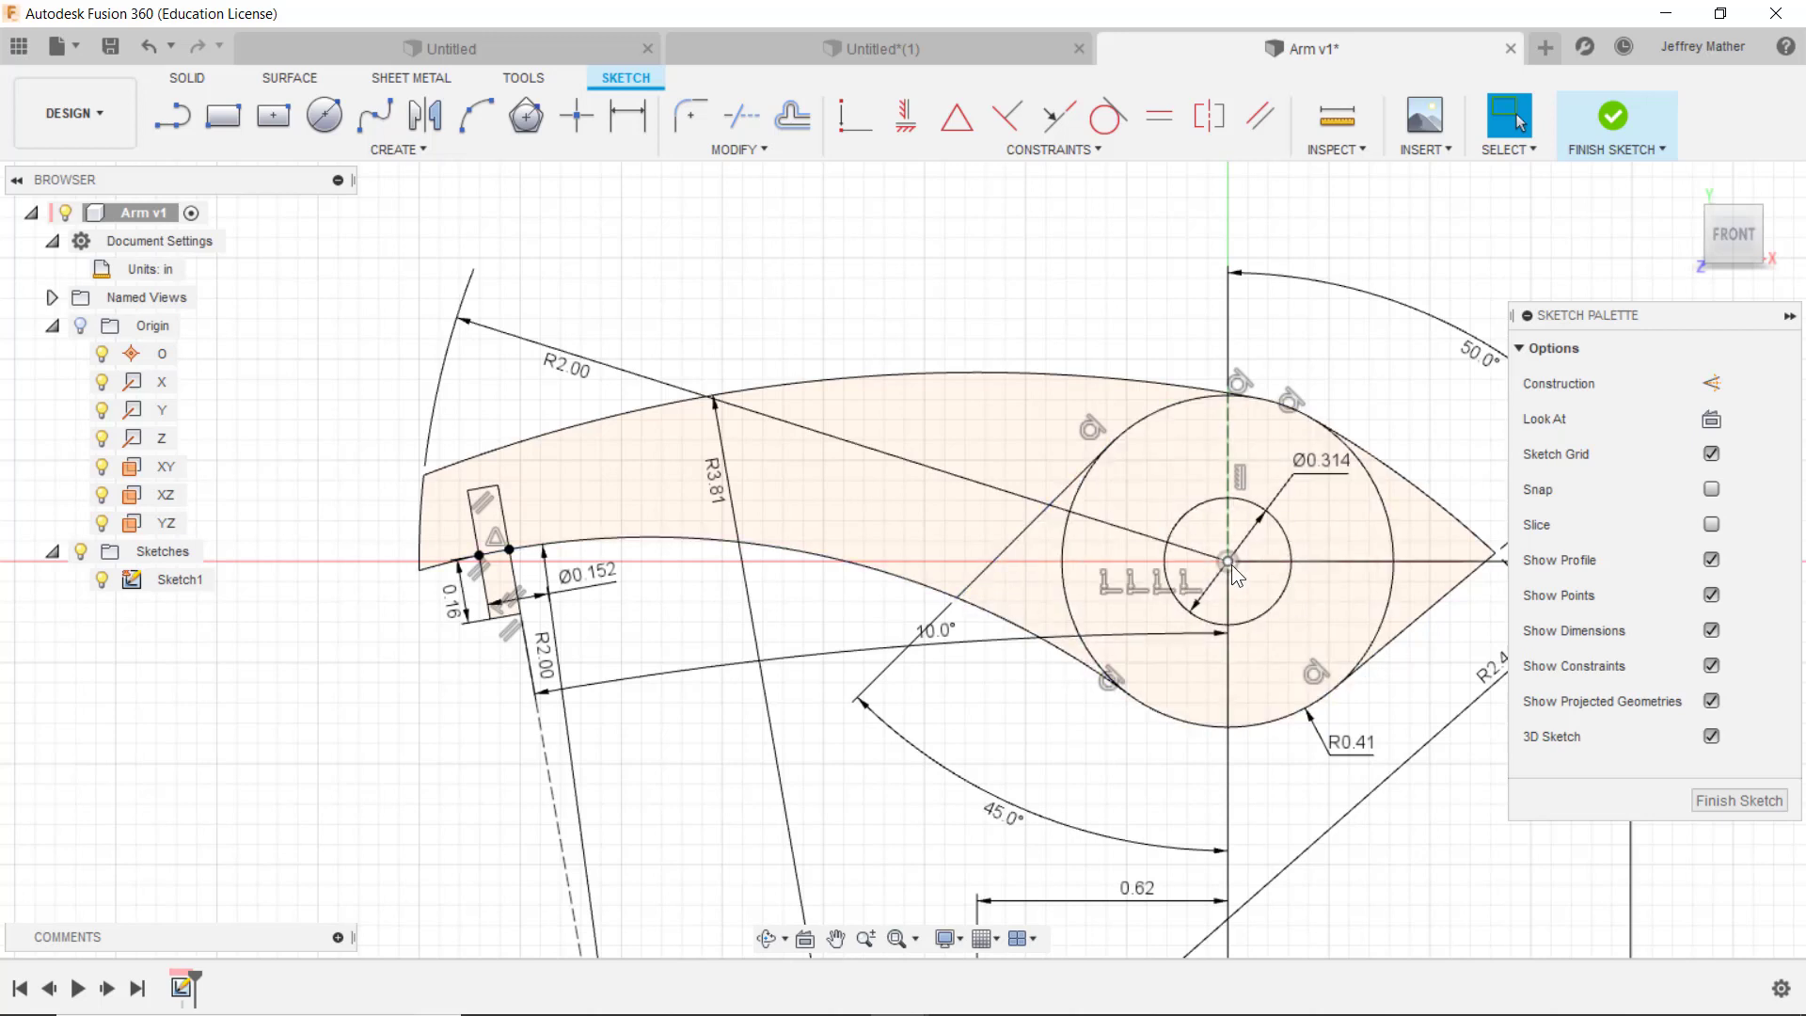
# Step: Add a driven reference dimension between the pivot centre and the 45° line tangent to the R0.41 circle
pyautogui.click(627, 116)
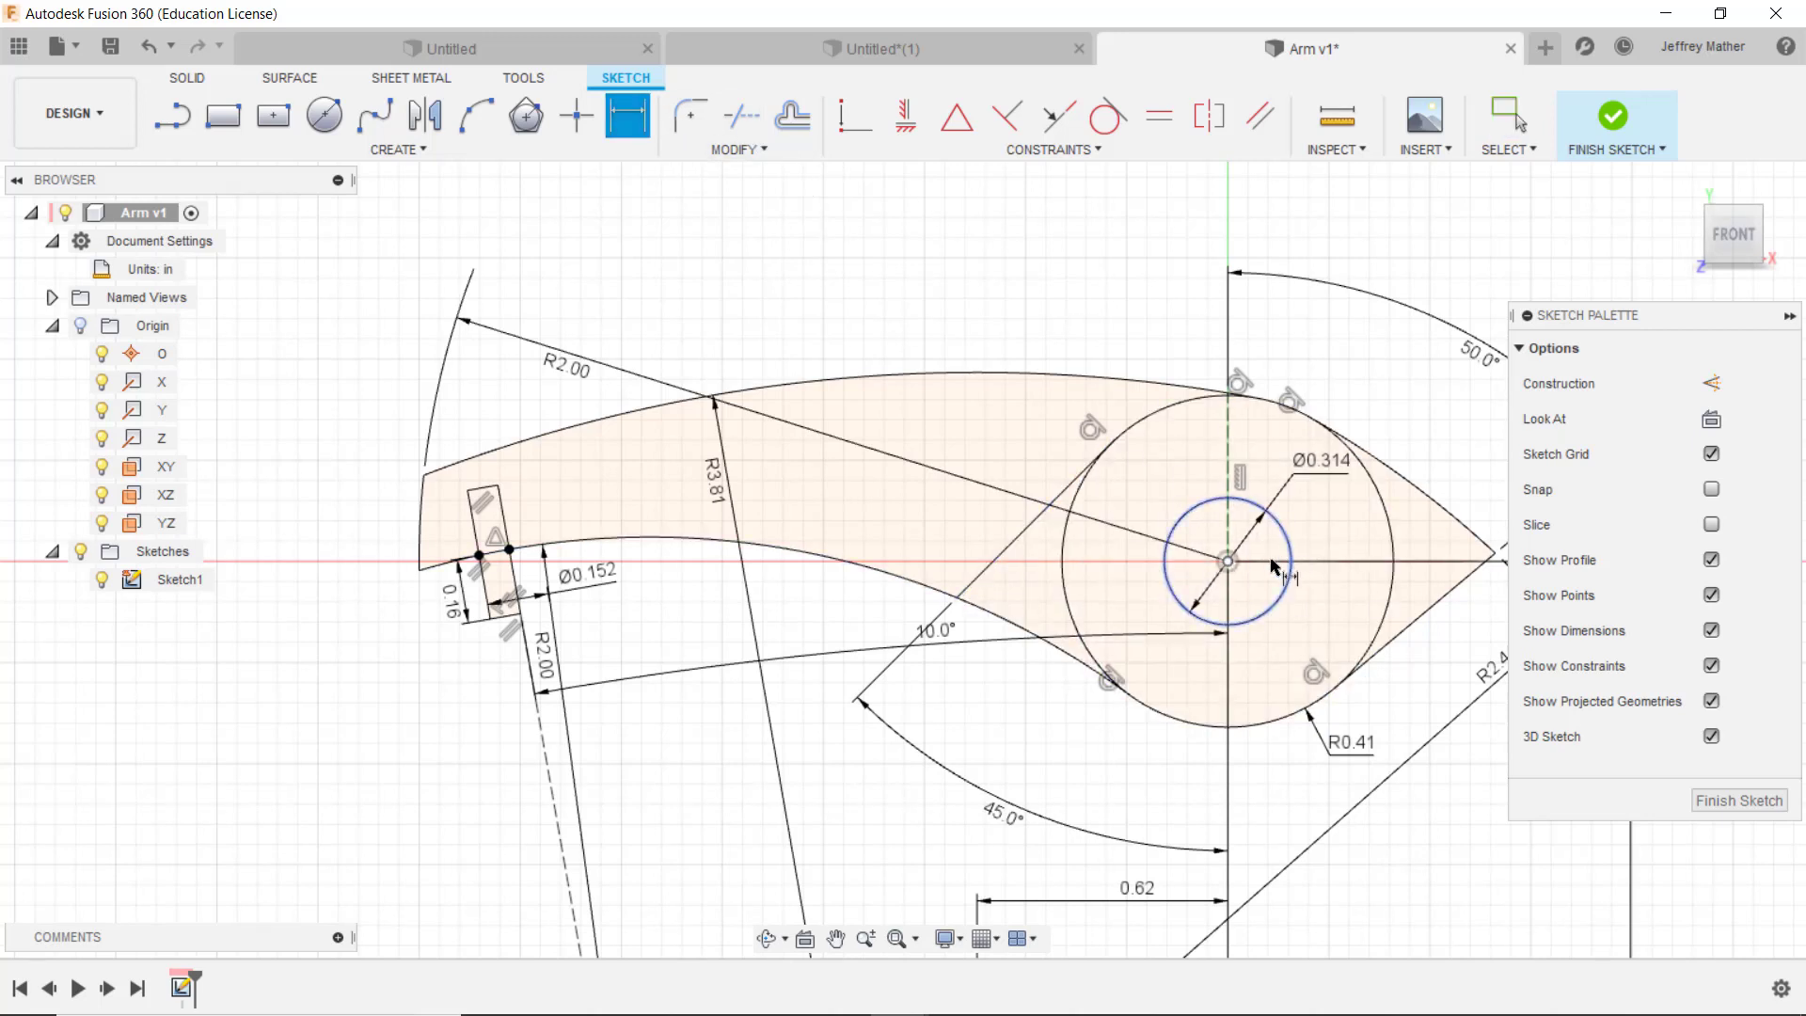
pyautogui.click(1228, 563)
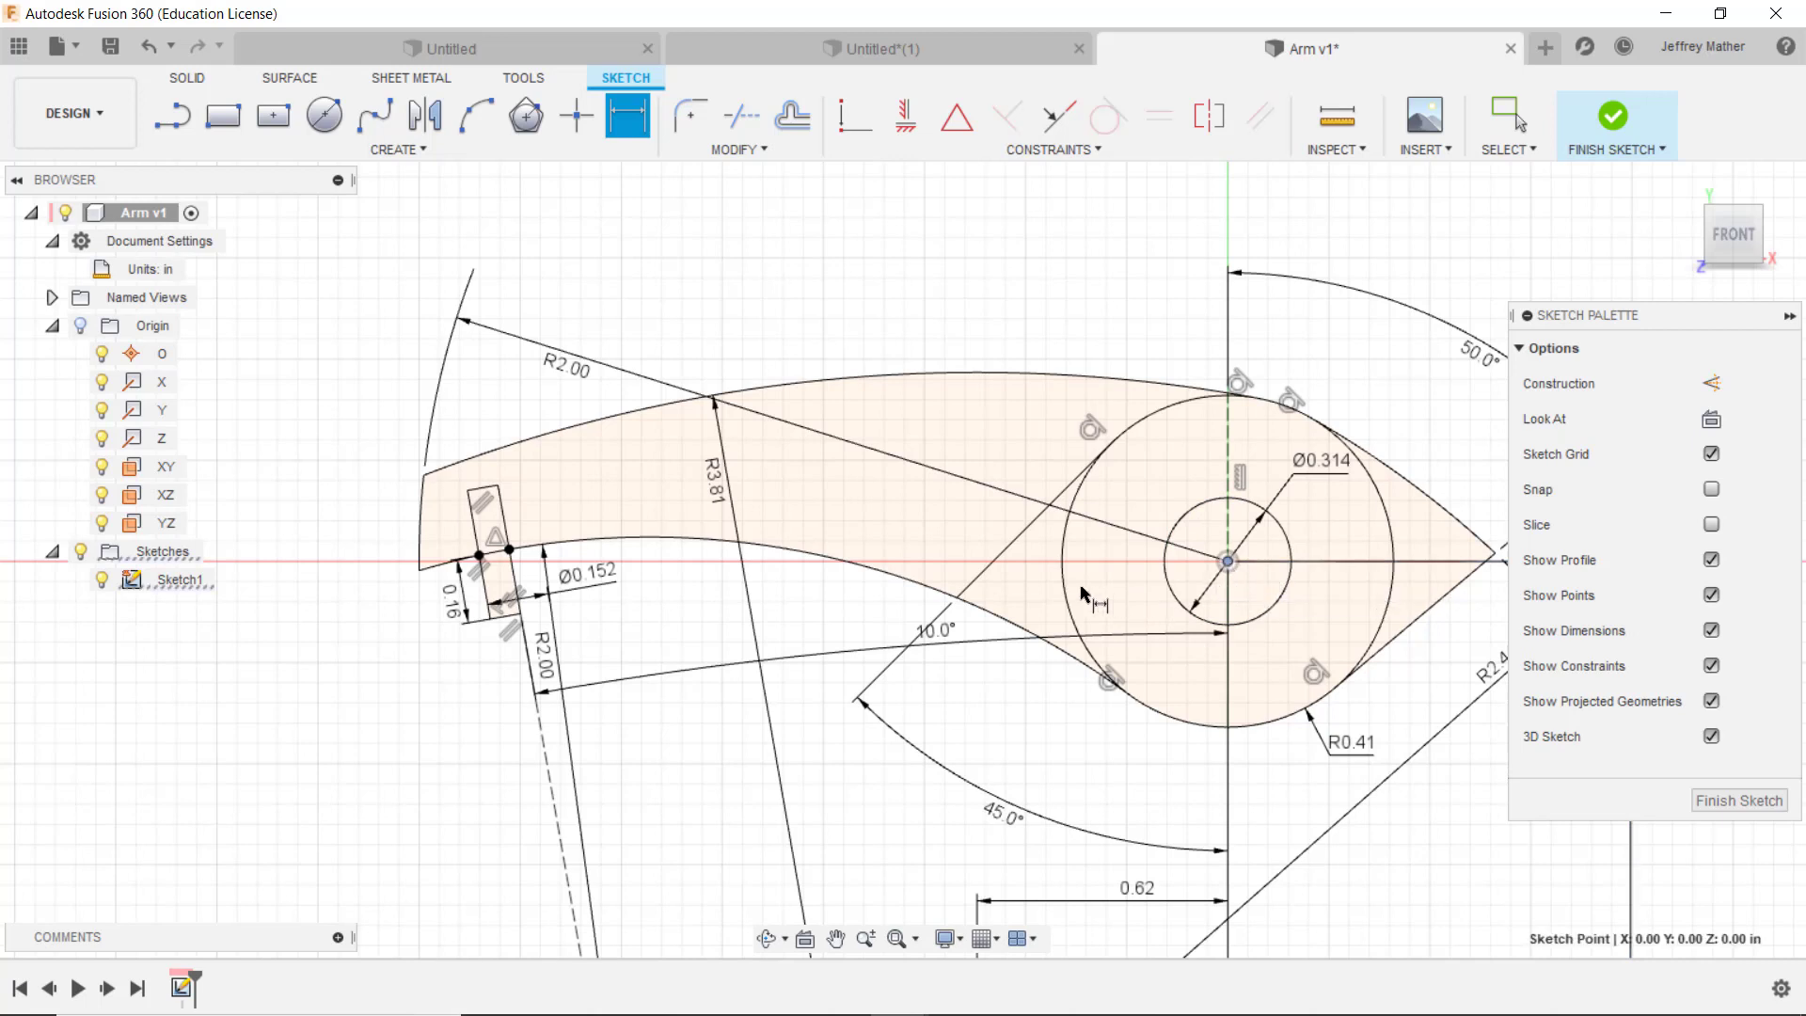
pyautogui.click(1019, 536)
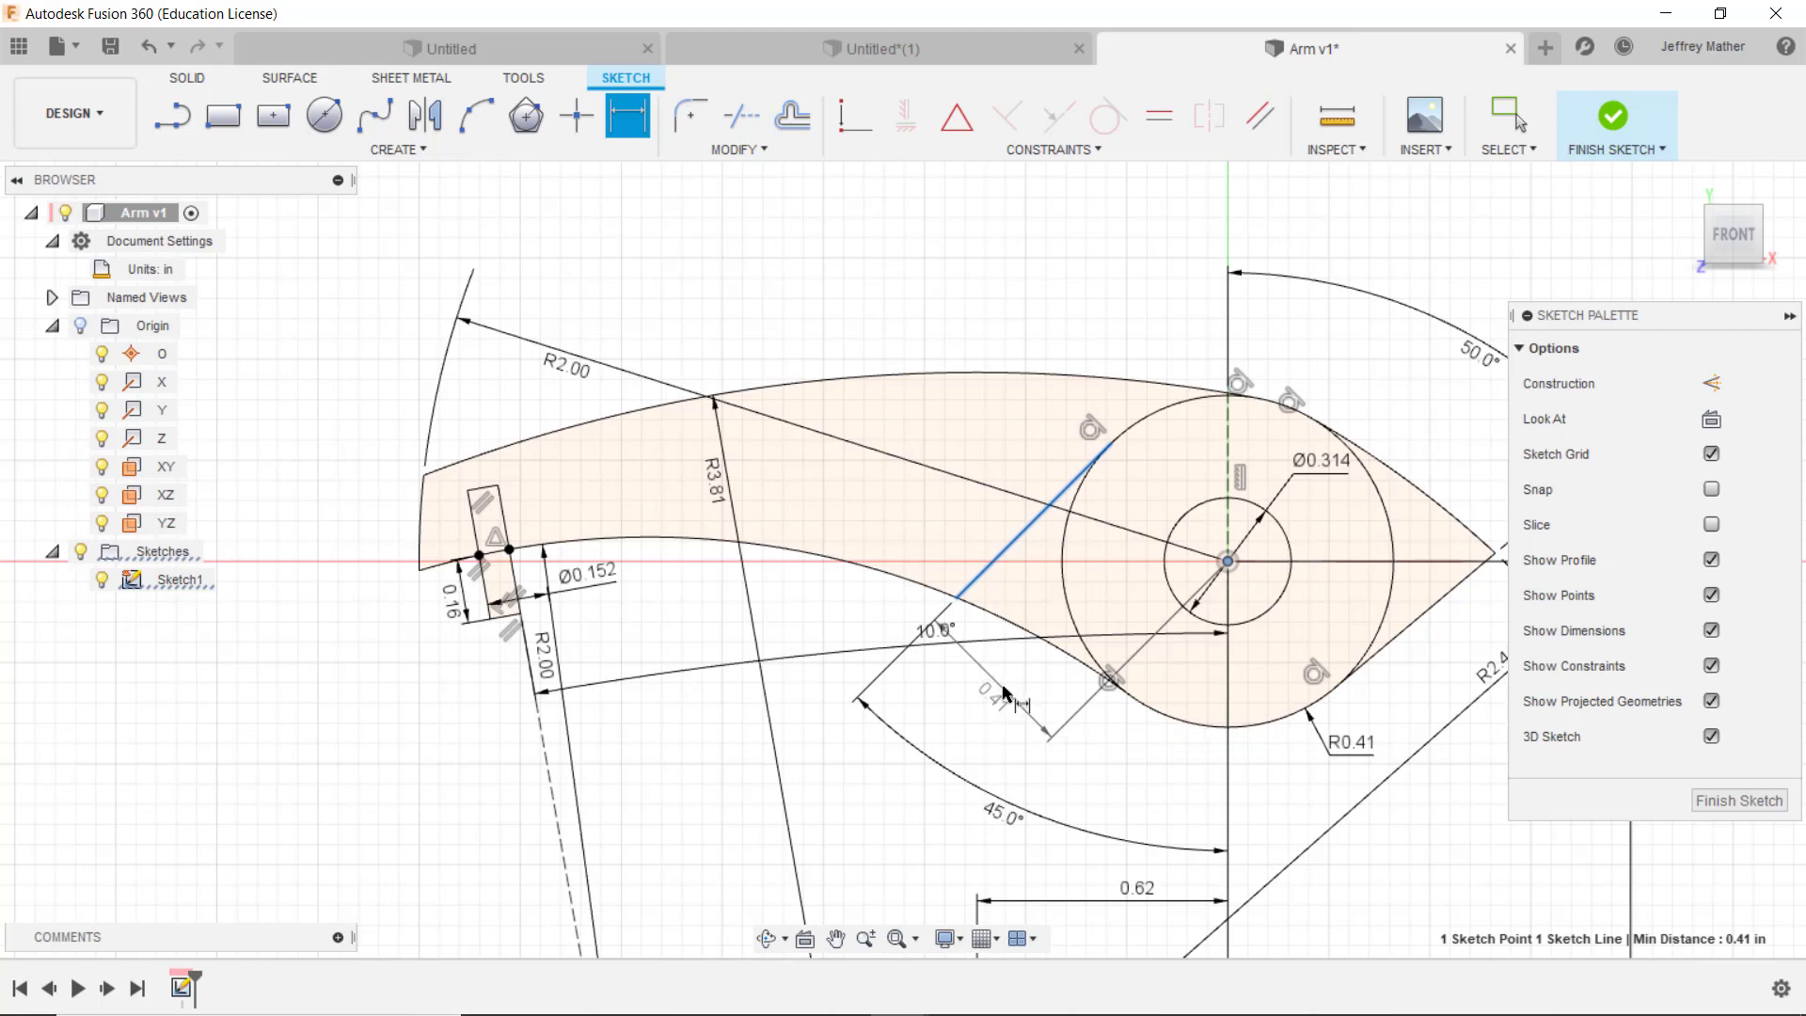
pyautogui.click(1015, 719)
pyautogui.click(978, 546)
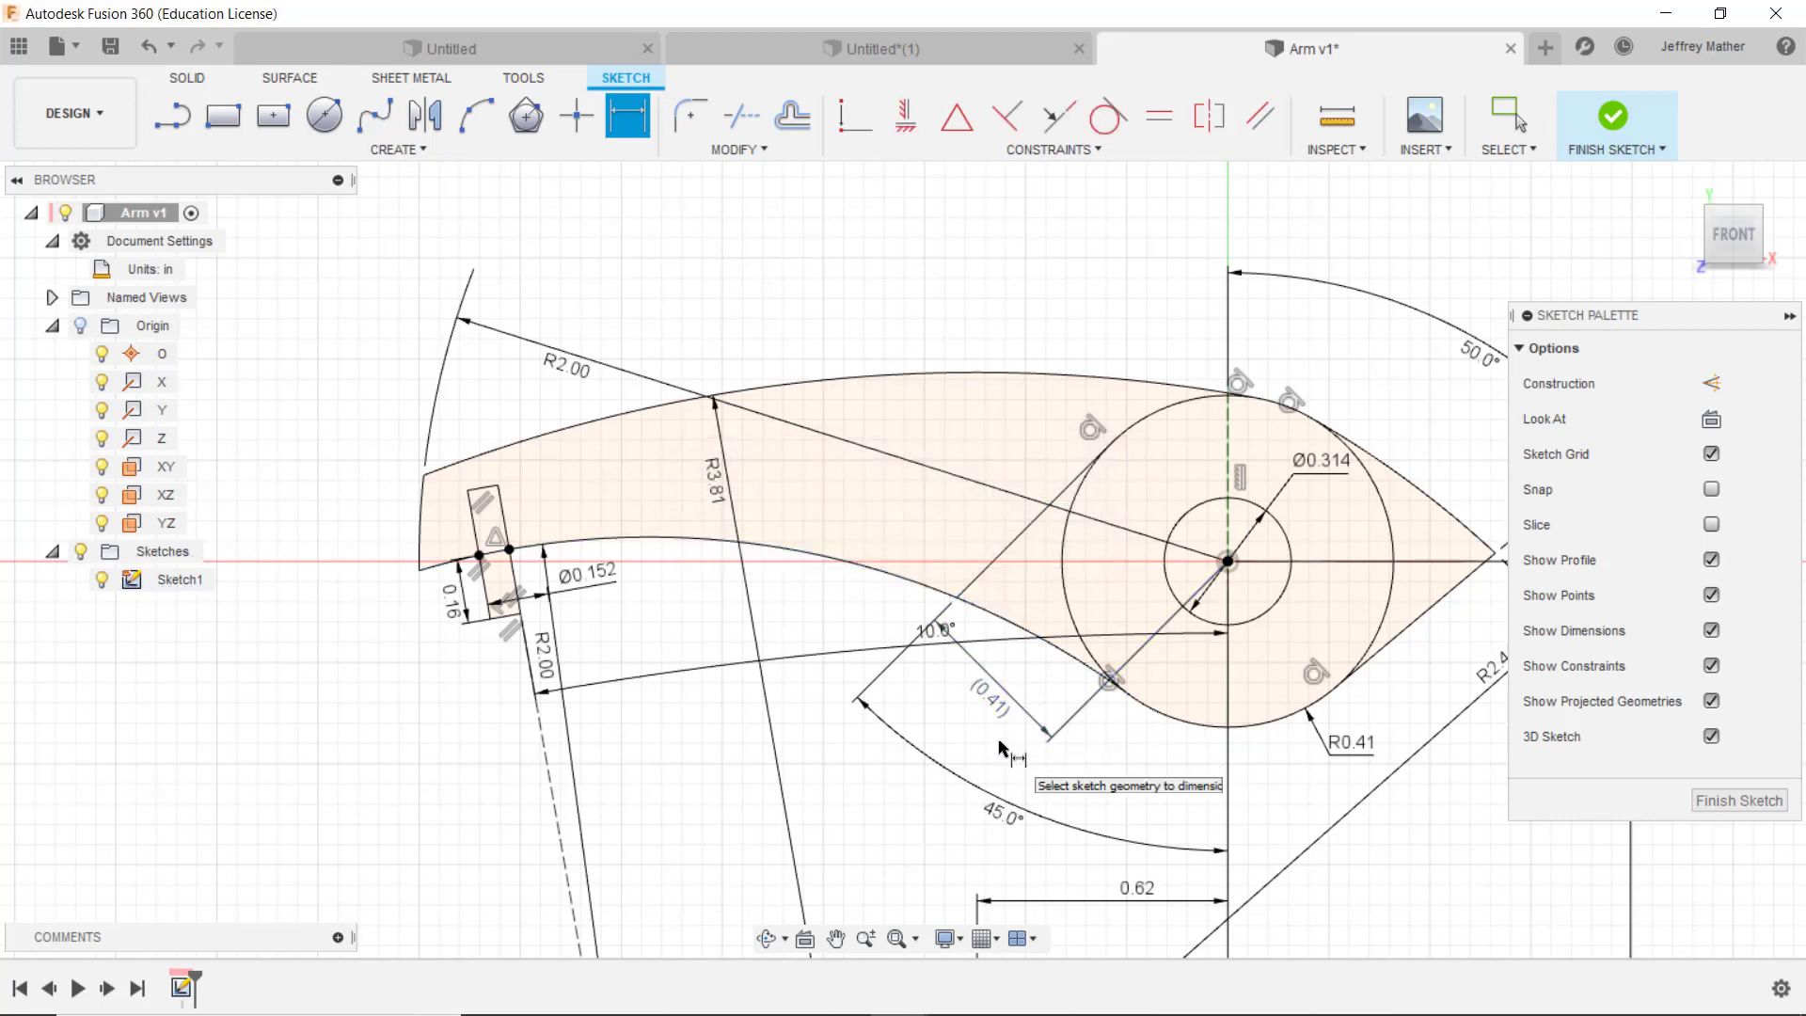
pyautogui.press('Escape')
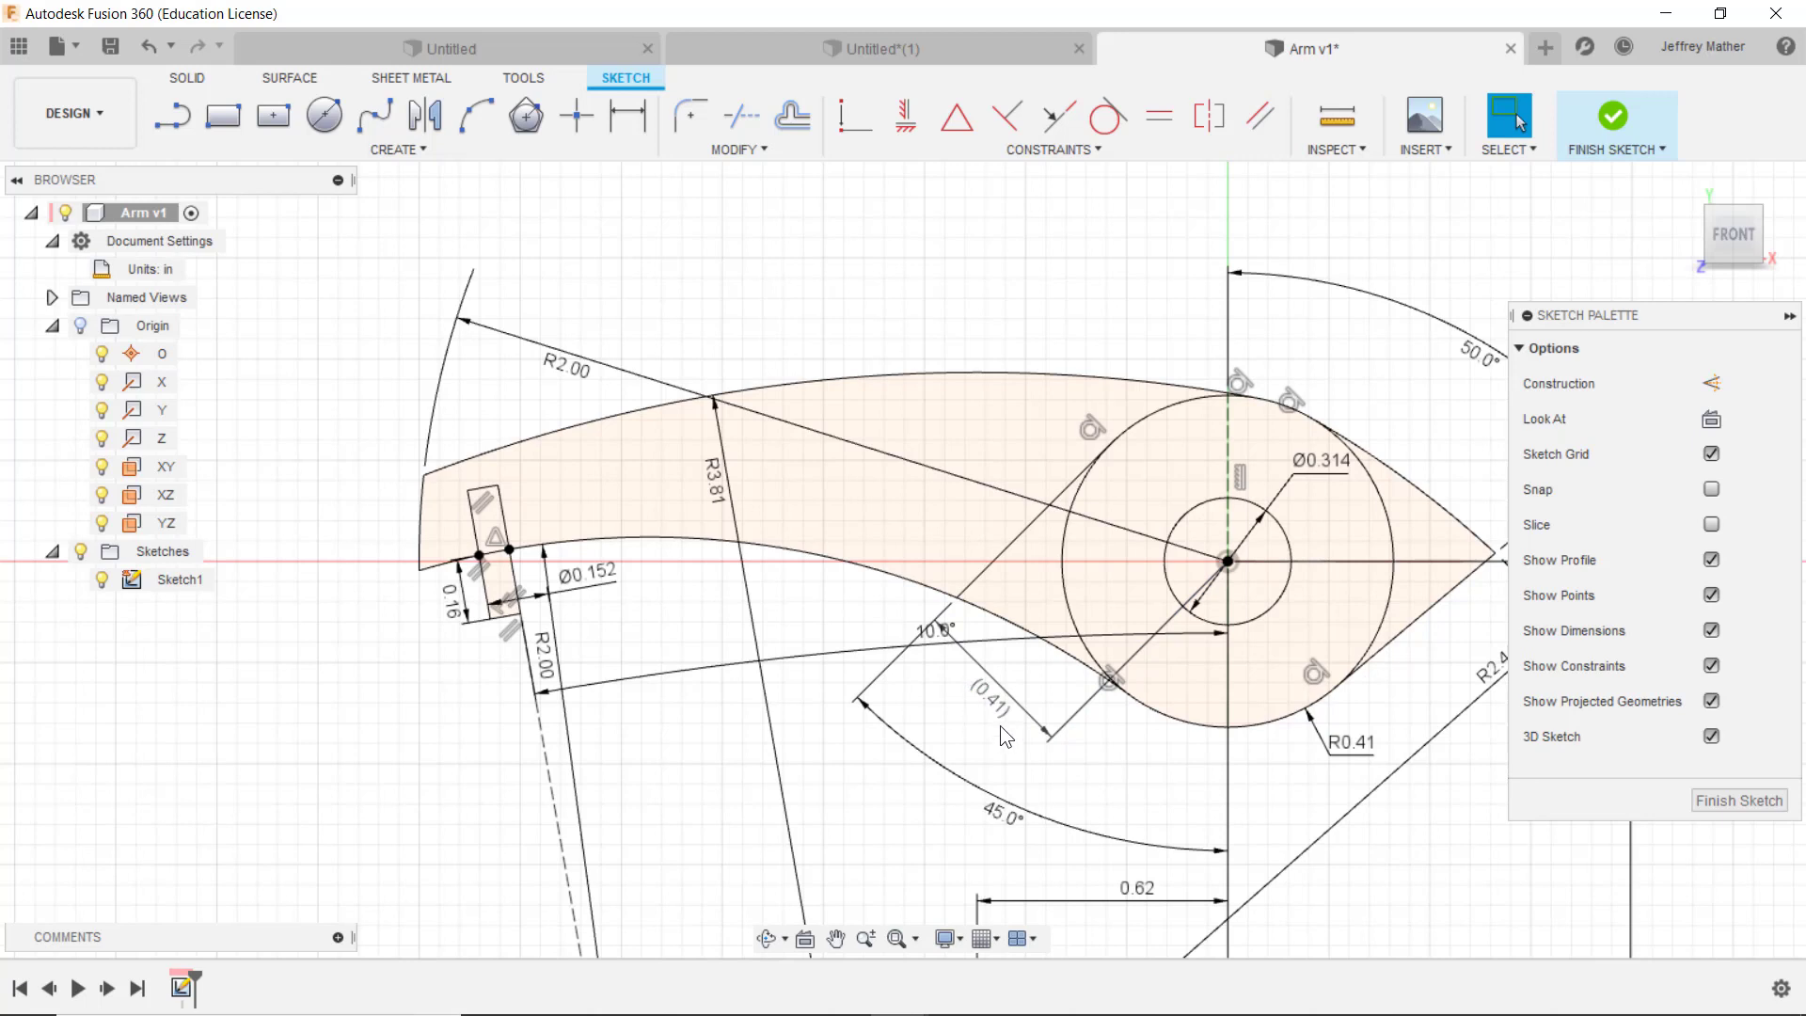
# Step: Reposition the 10° angle dimension a little higher, clear of the other dimensions below the lever
pyautogui.moveTo(923, 649); pyautogui.dragTo(845, 611)
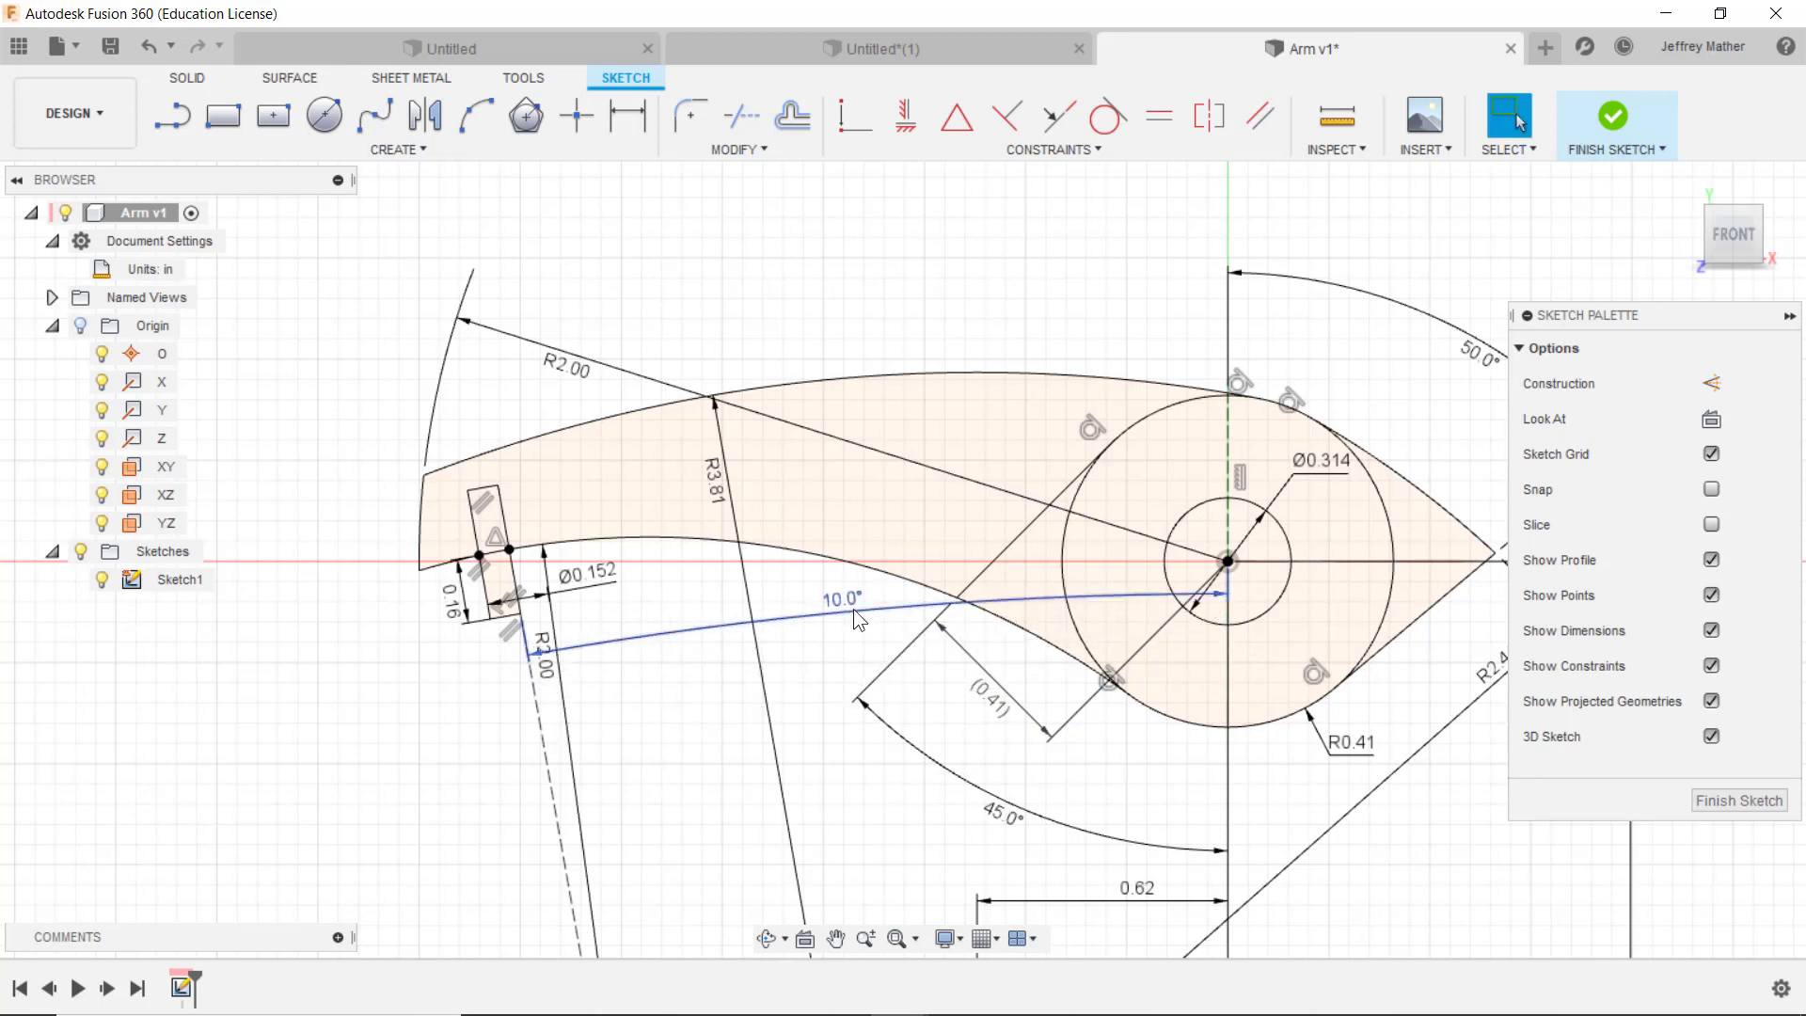
pyautogui.click(1001, 729)
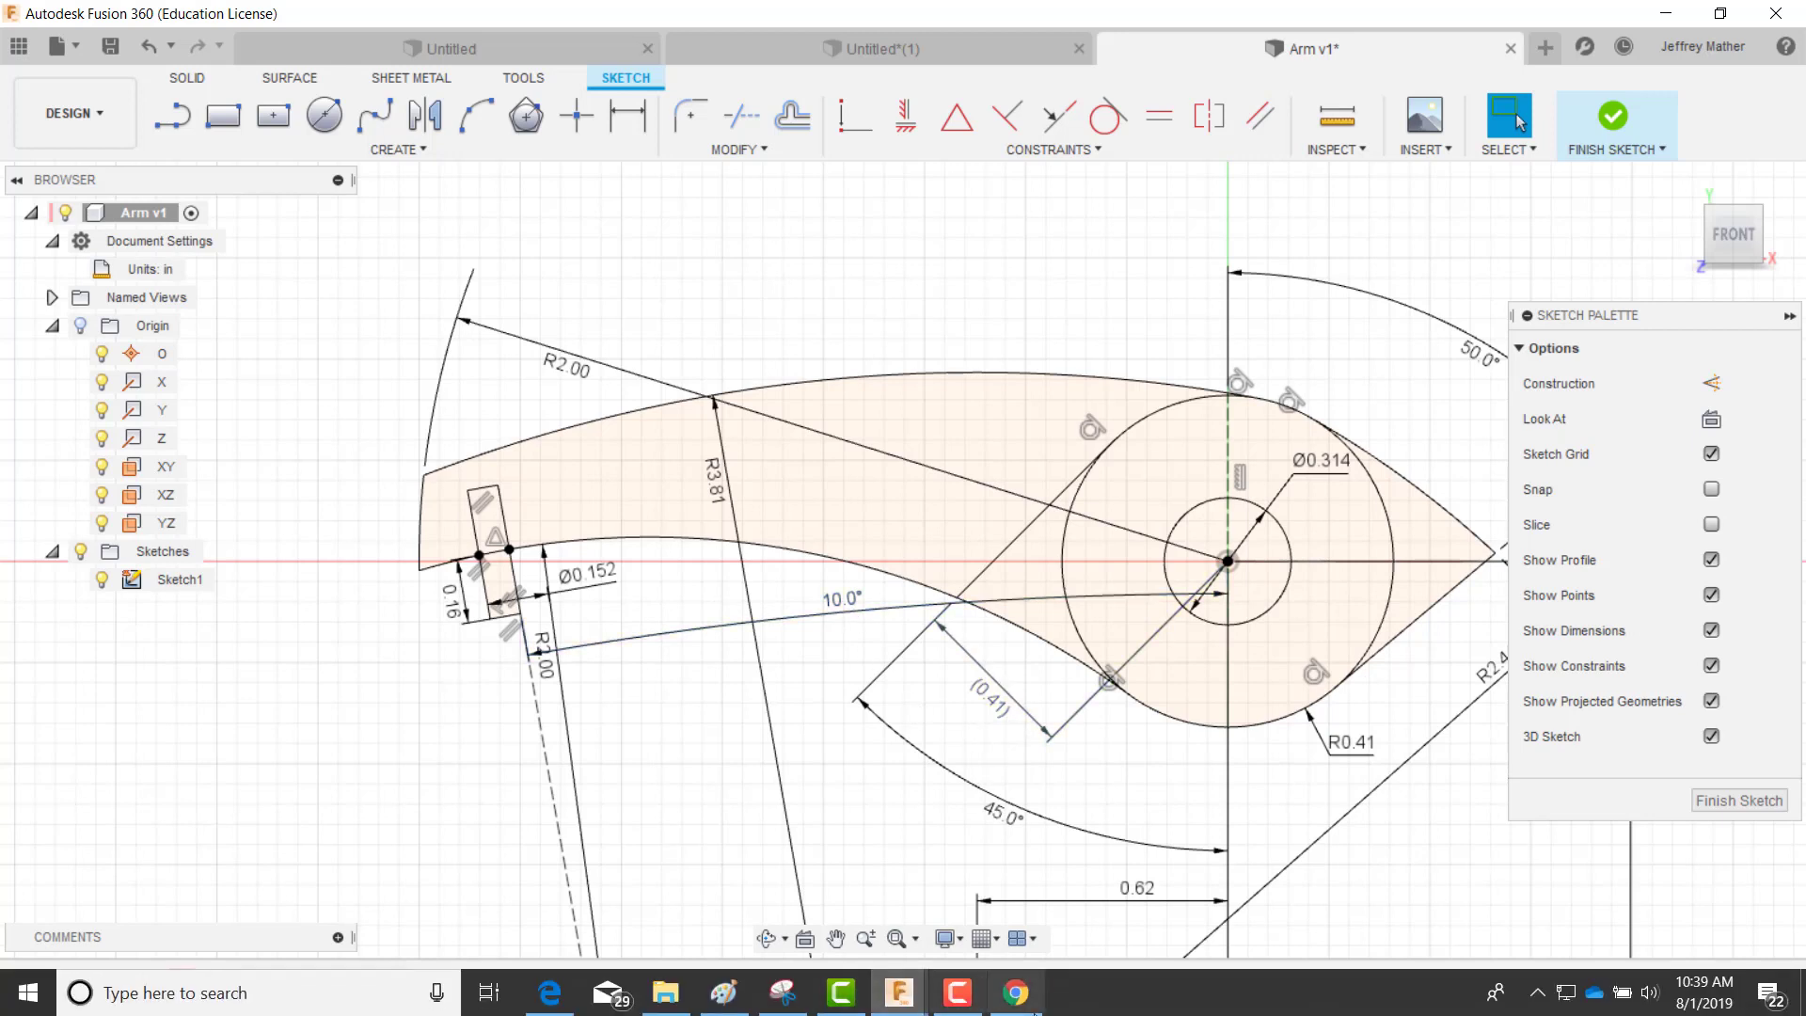
# Step: Switch to the posted Screenshot (14).png and enlarge its part drawing to examine the lever's dimensions near the pivot
pyautogui.click(1016, 993)
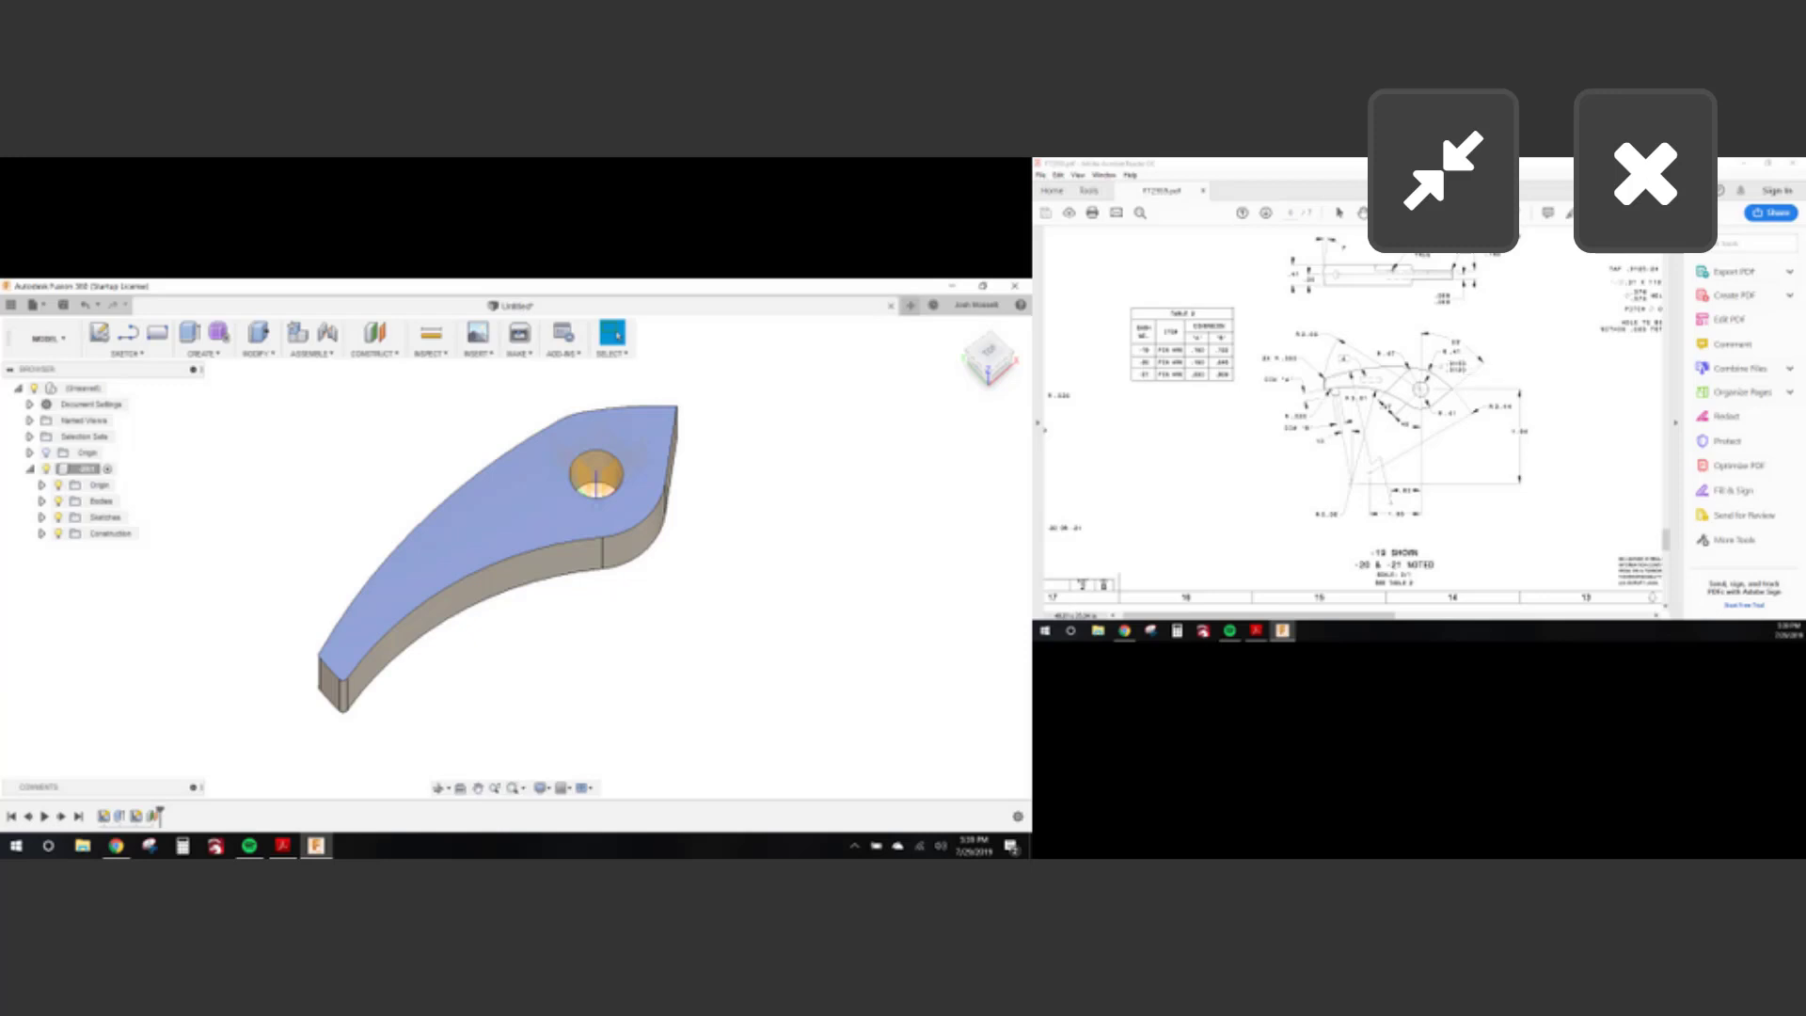
pyautogui.press('Escape')
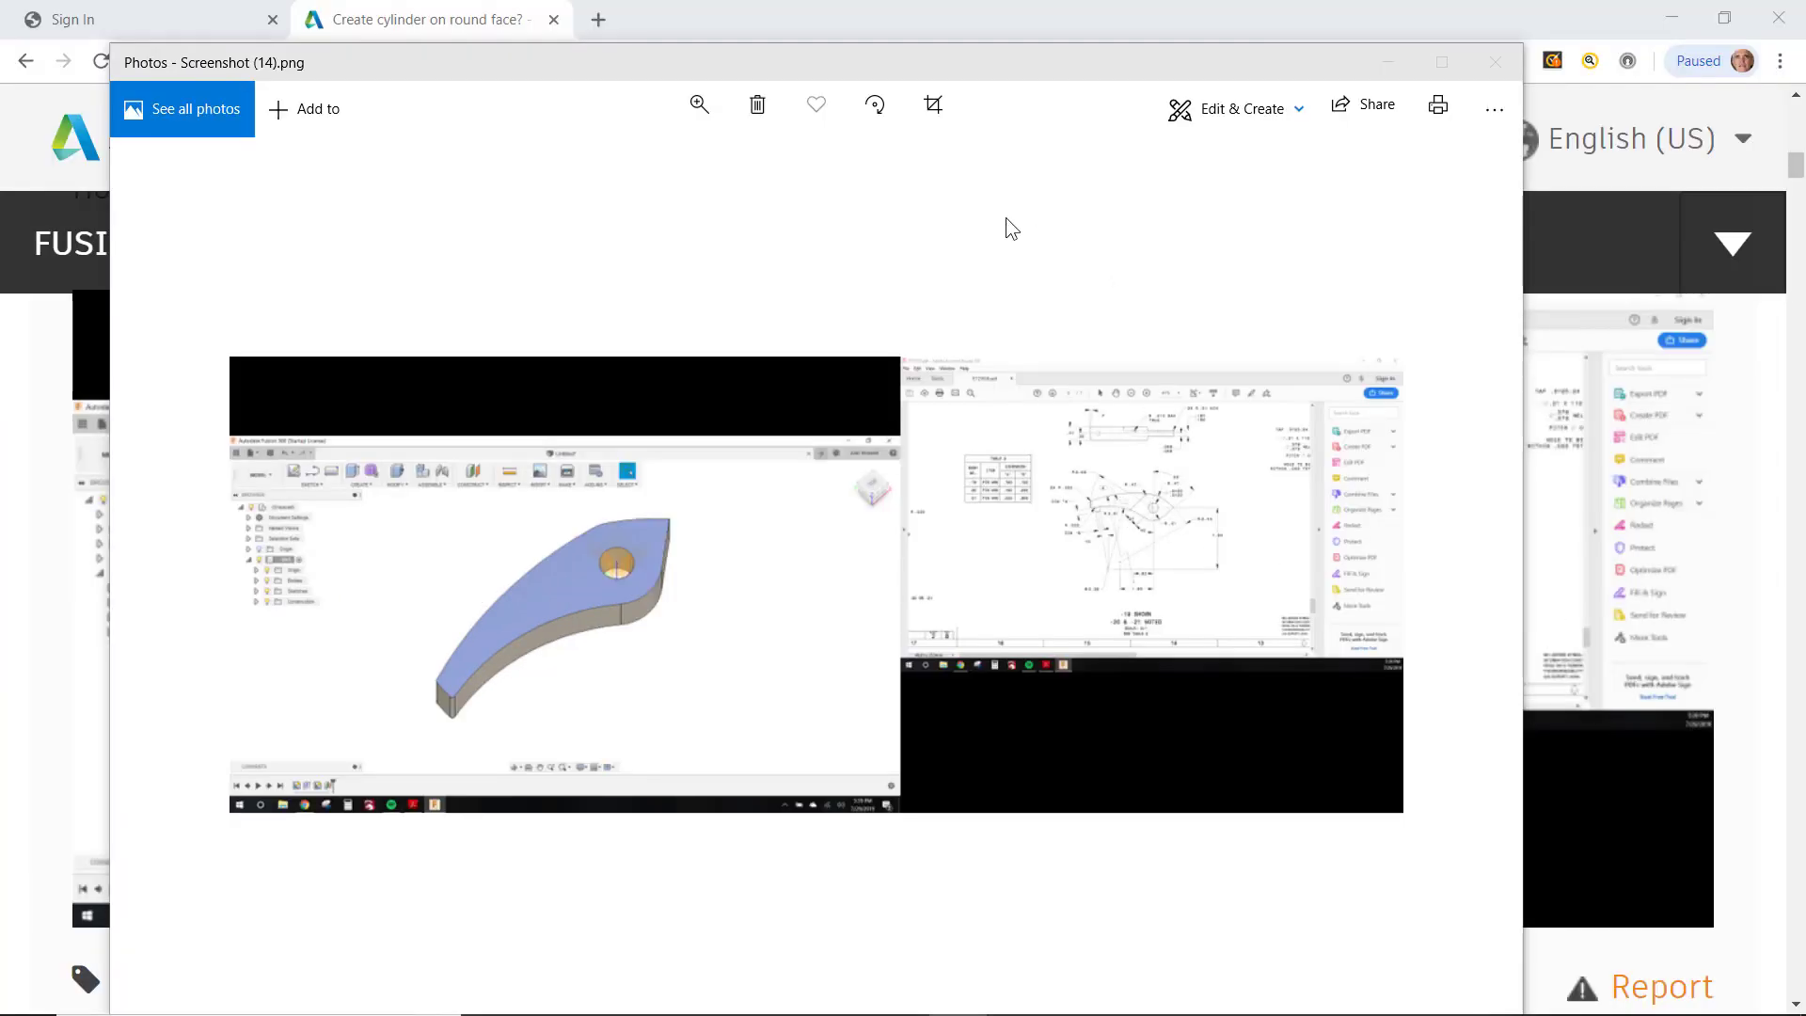
pyautogui.click(699, 109)
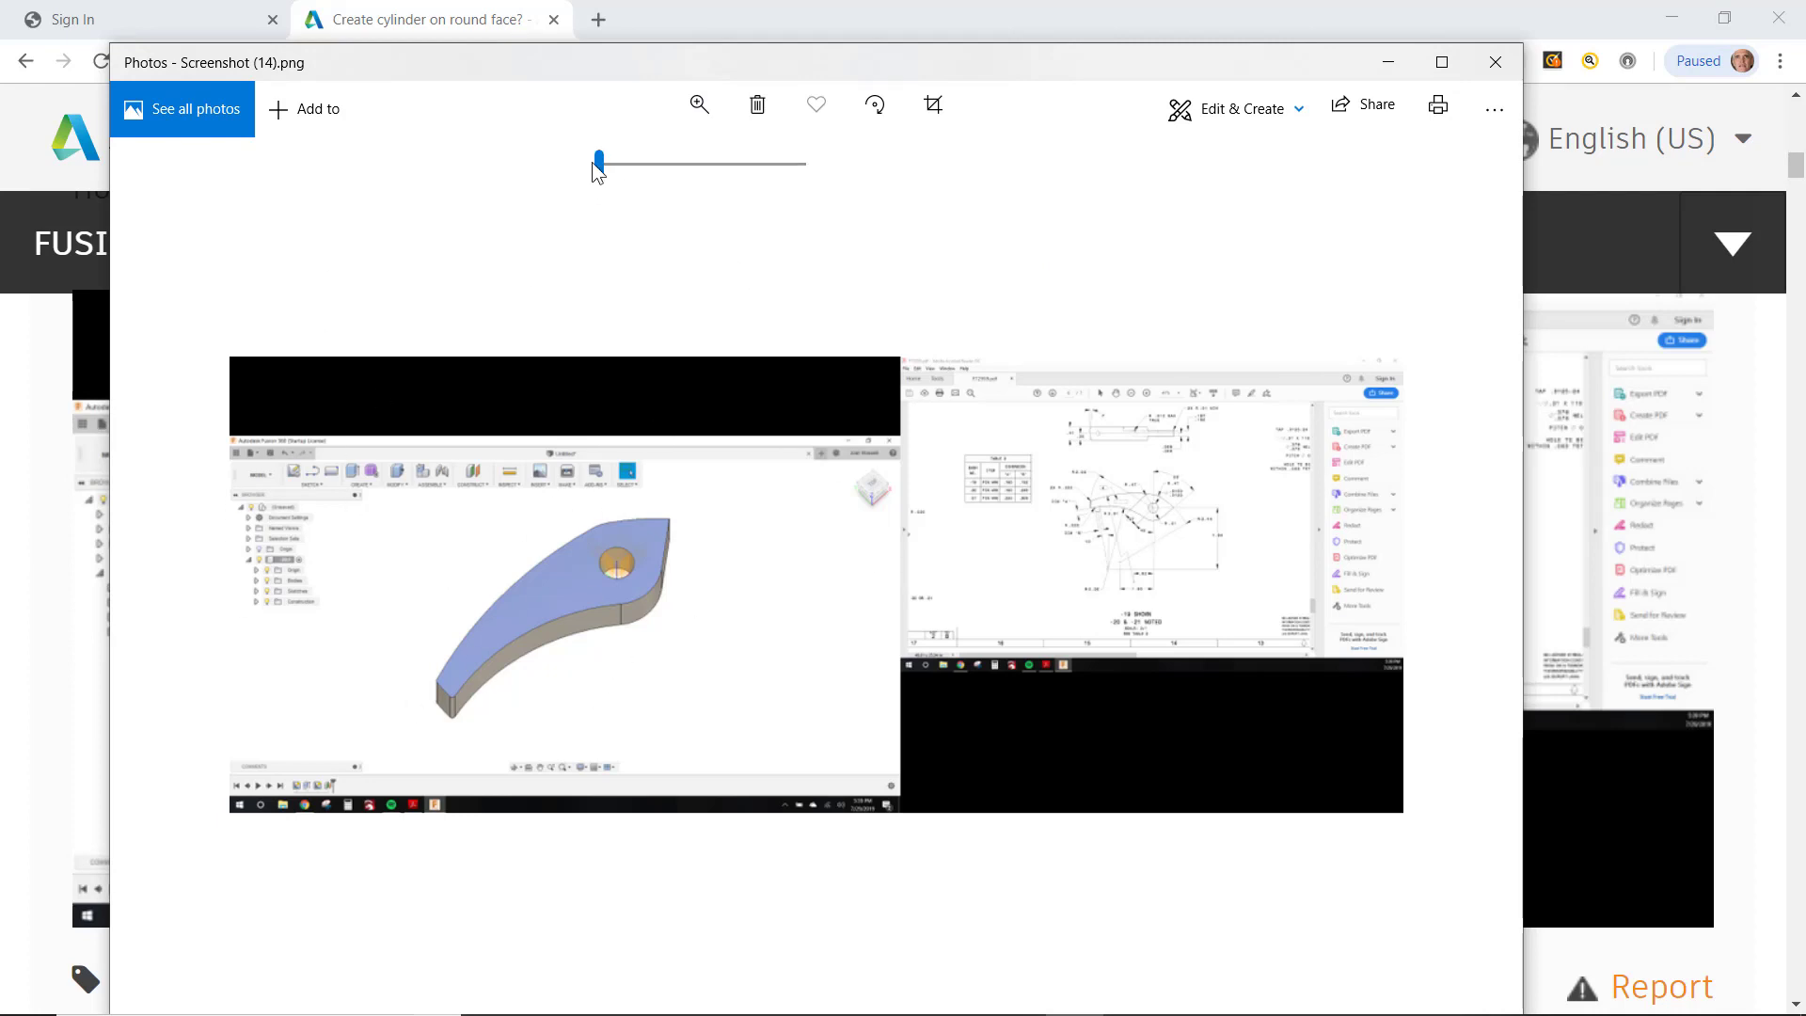
pyautogui.moveTo(600, 166); pyautogui.dragTo(675, 179)
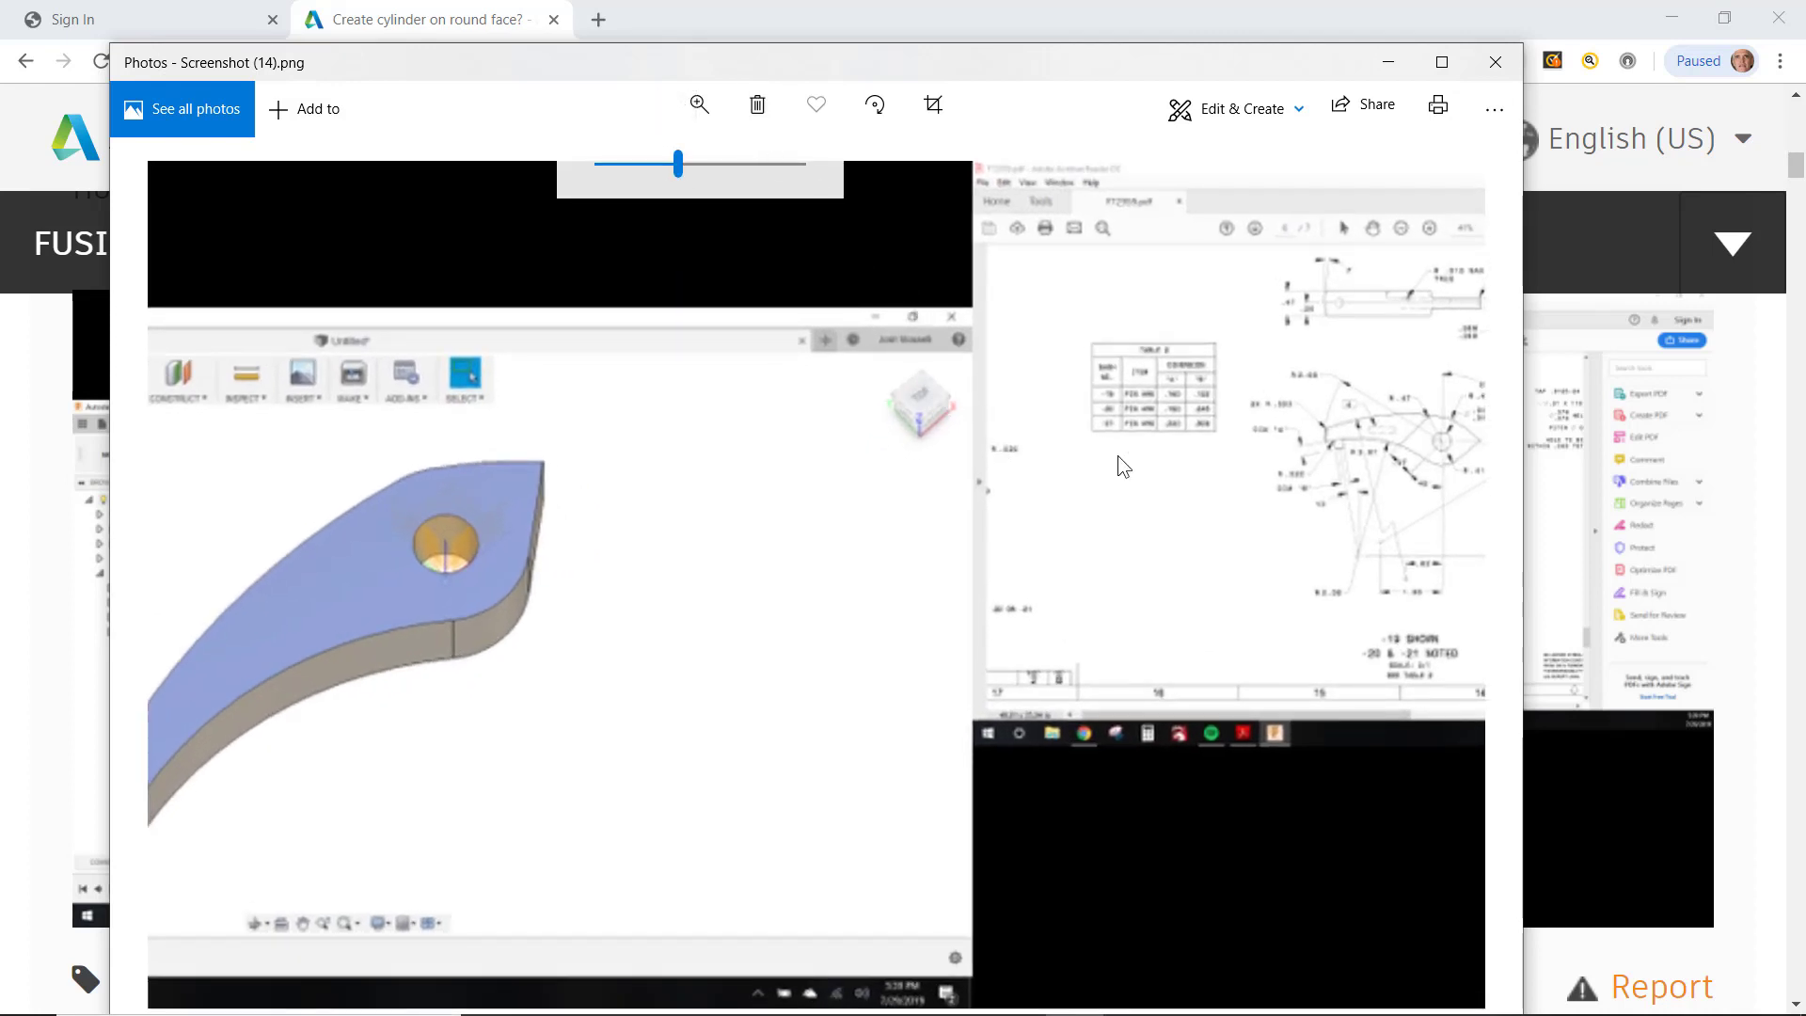
pyautogui.moveTo(1118, 457)
pyautogui.mouseDown()
pyautogui.moveTo(1092, 476)
pyautogui.moveTo(600, 539)
pyautogui.moveTo(731, 582)
pyautogui.mouseUp()
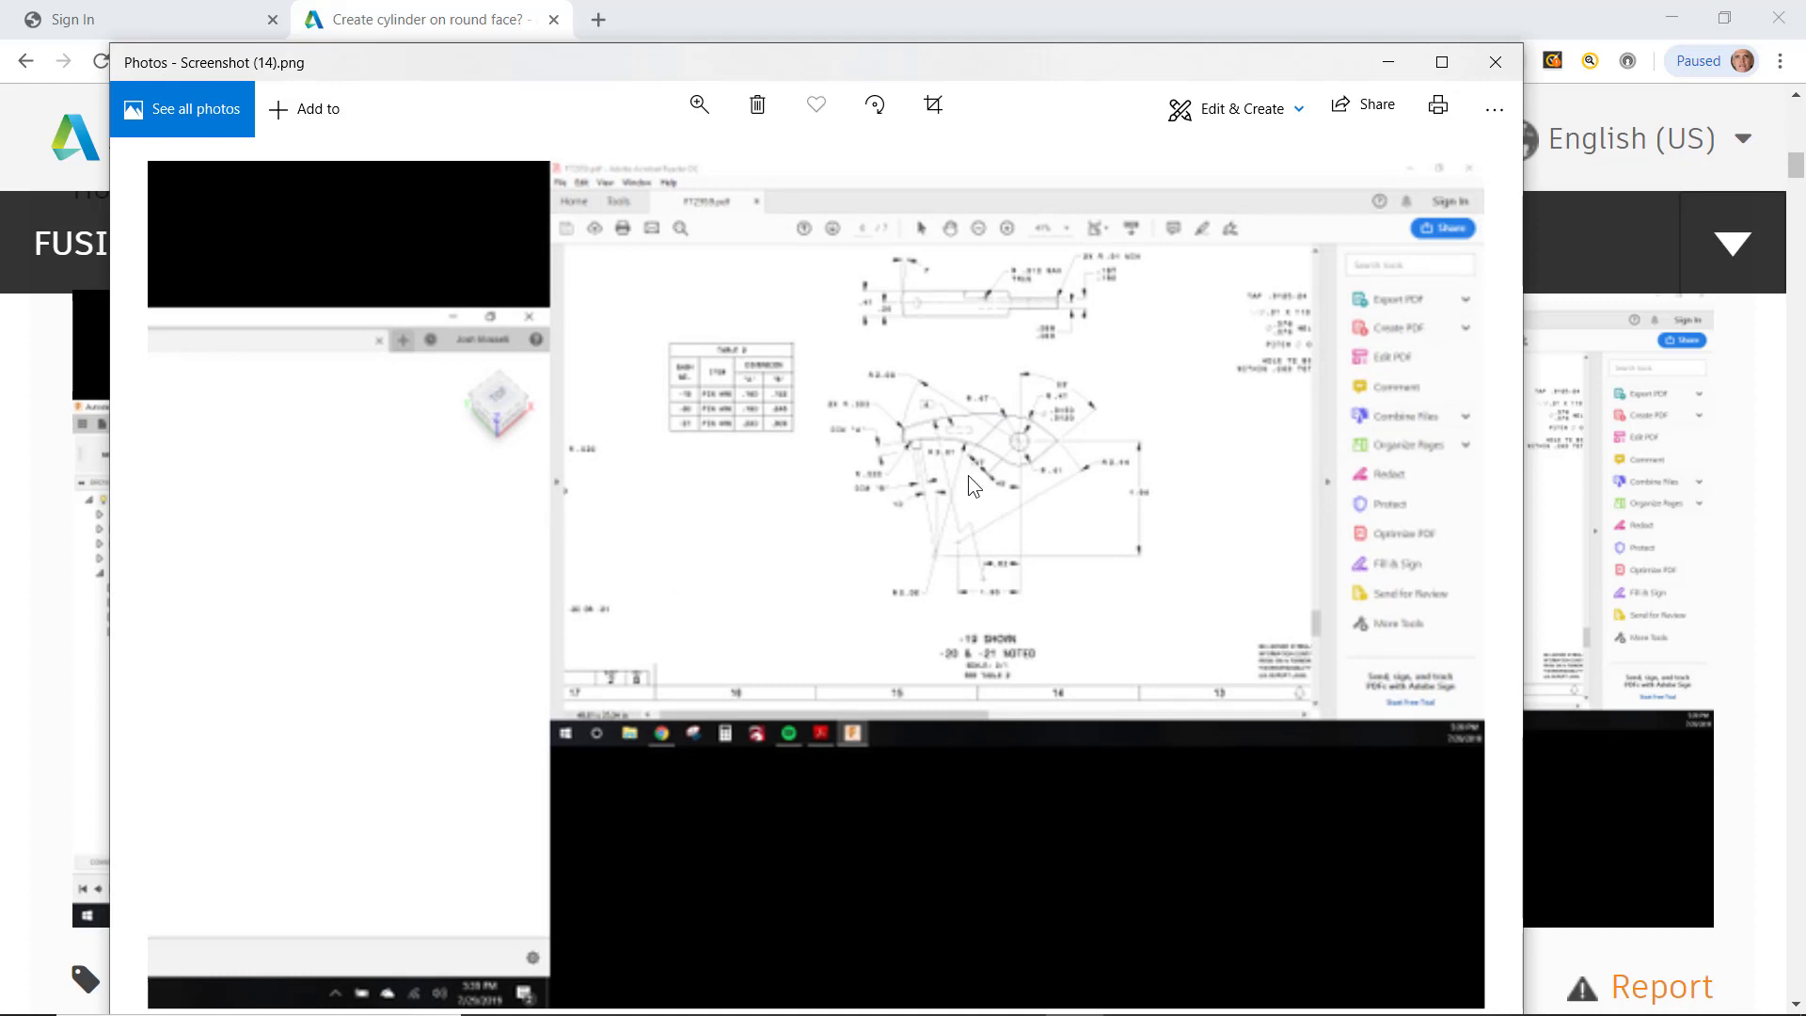
# Step: Switch back to the Arm sketch in Fusion 360 and delete the tangent and coincident constraints between the 45° line and the R0.41 circle
pyautogui.moveTo(620, 1011)
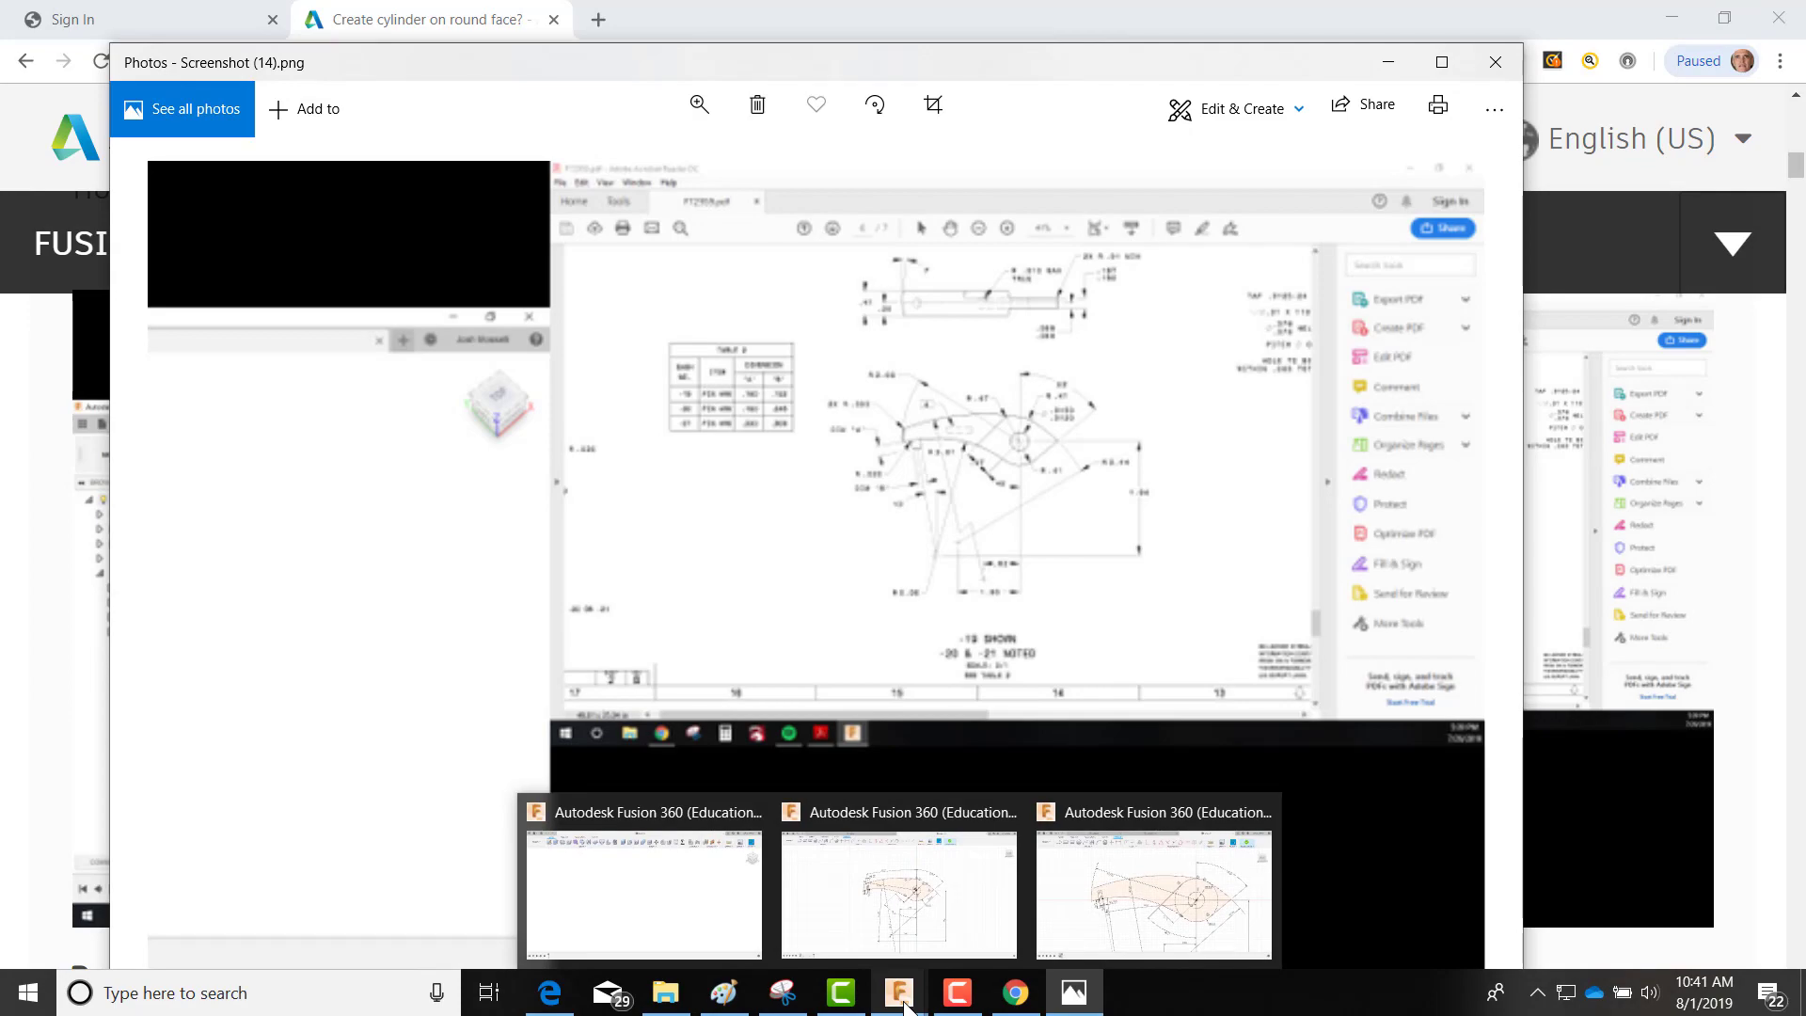
pyautogui.click(900, 993)
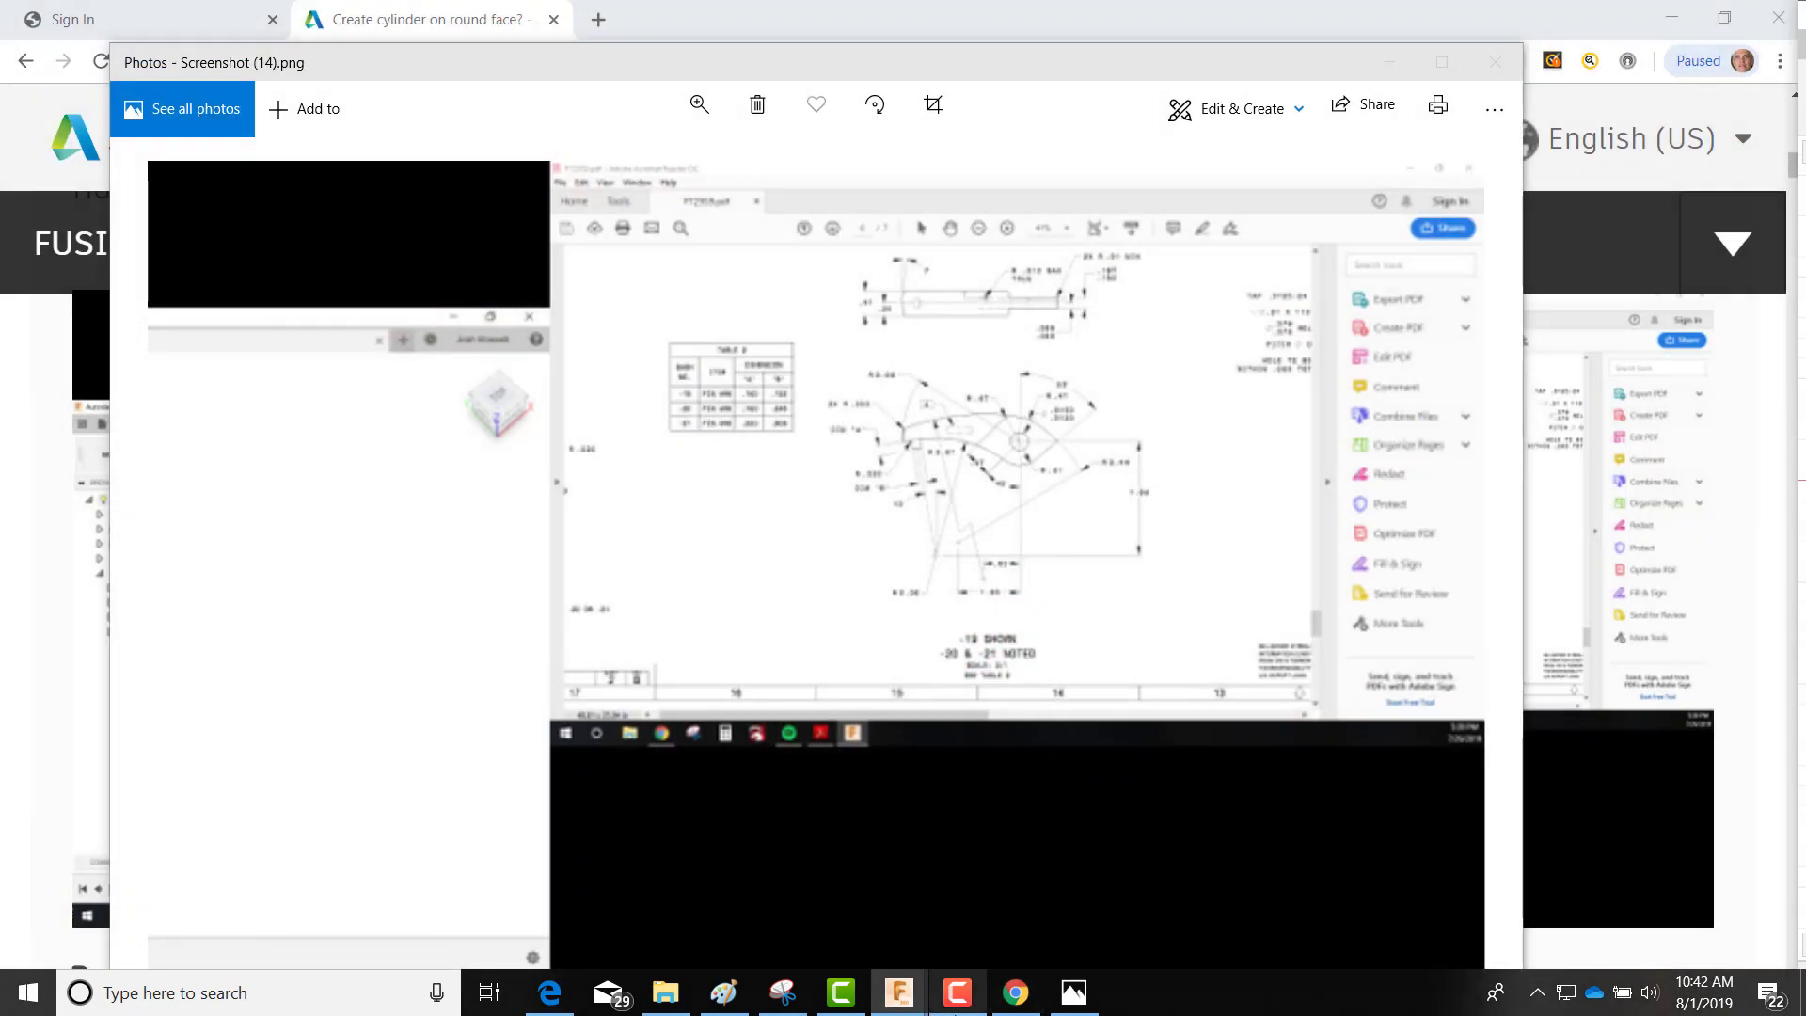
pyautogui.moveTo(917, 988)
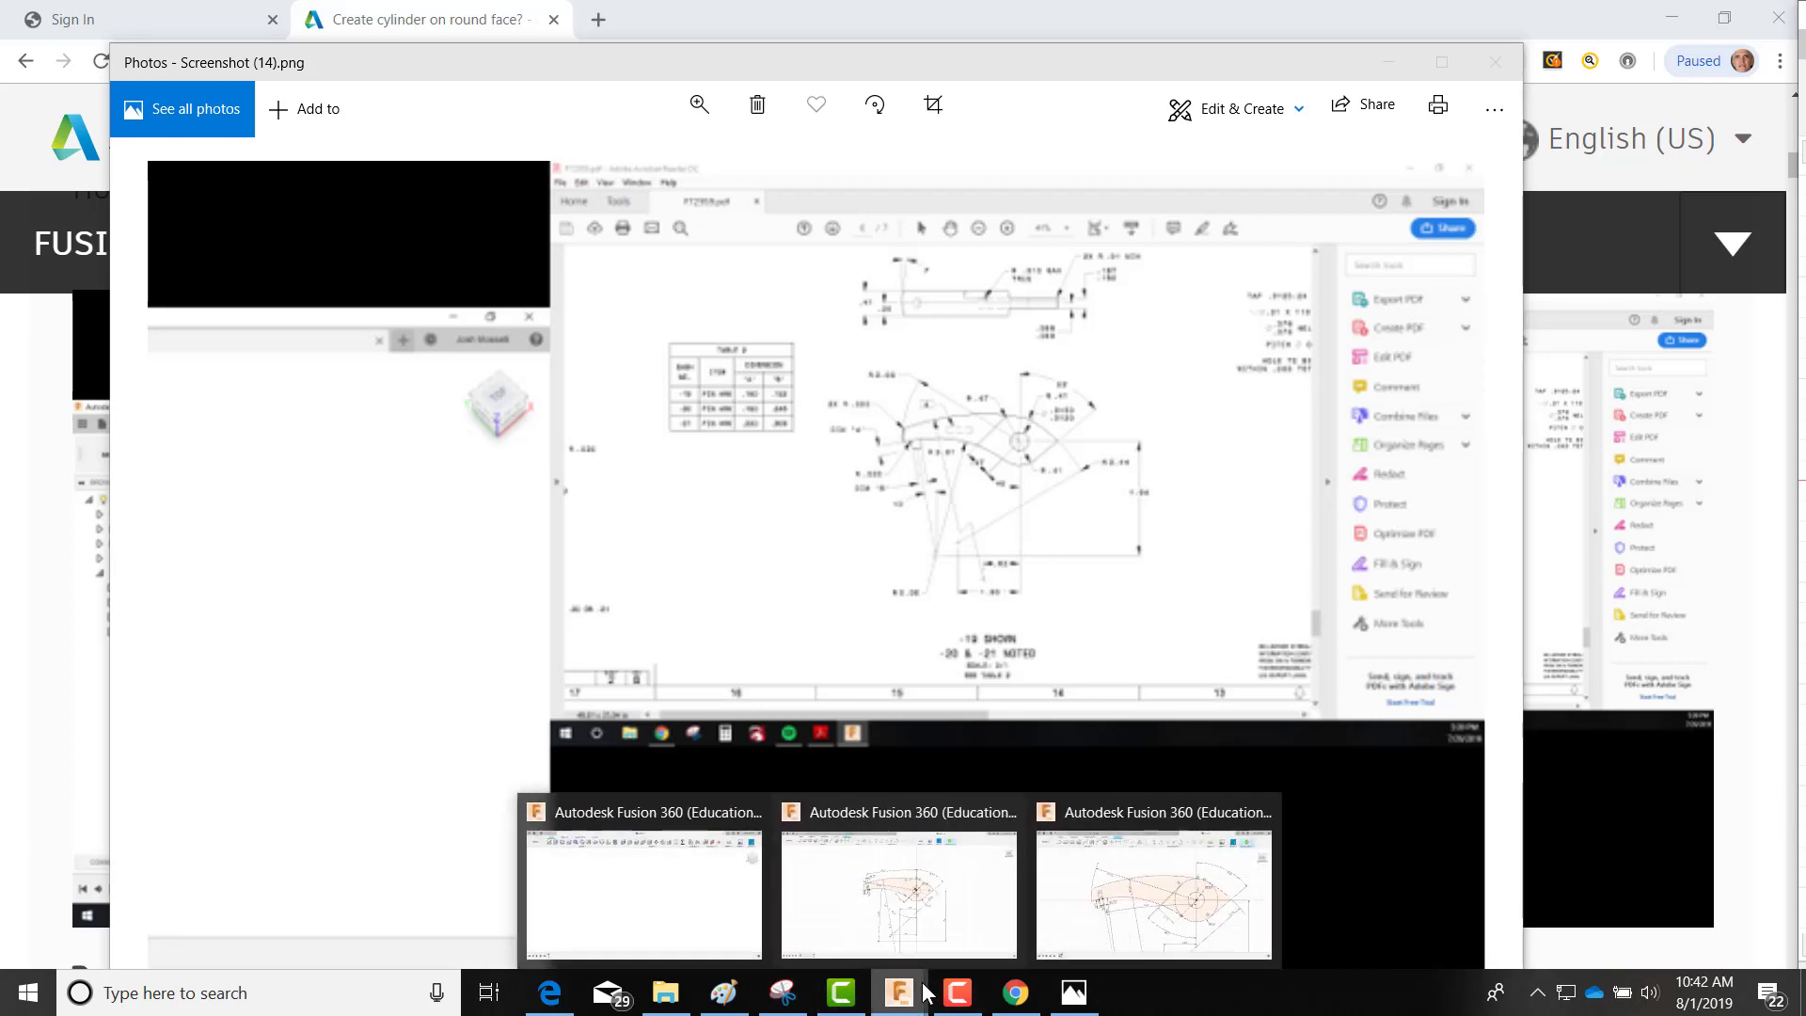
pyautogui.click(1093, 932)
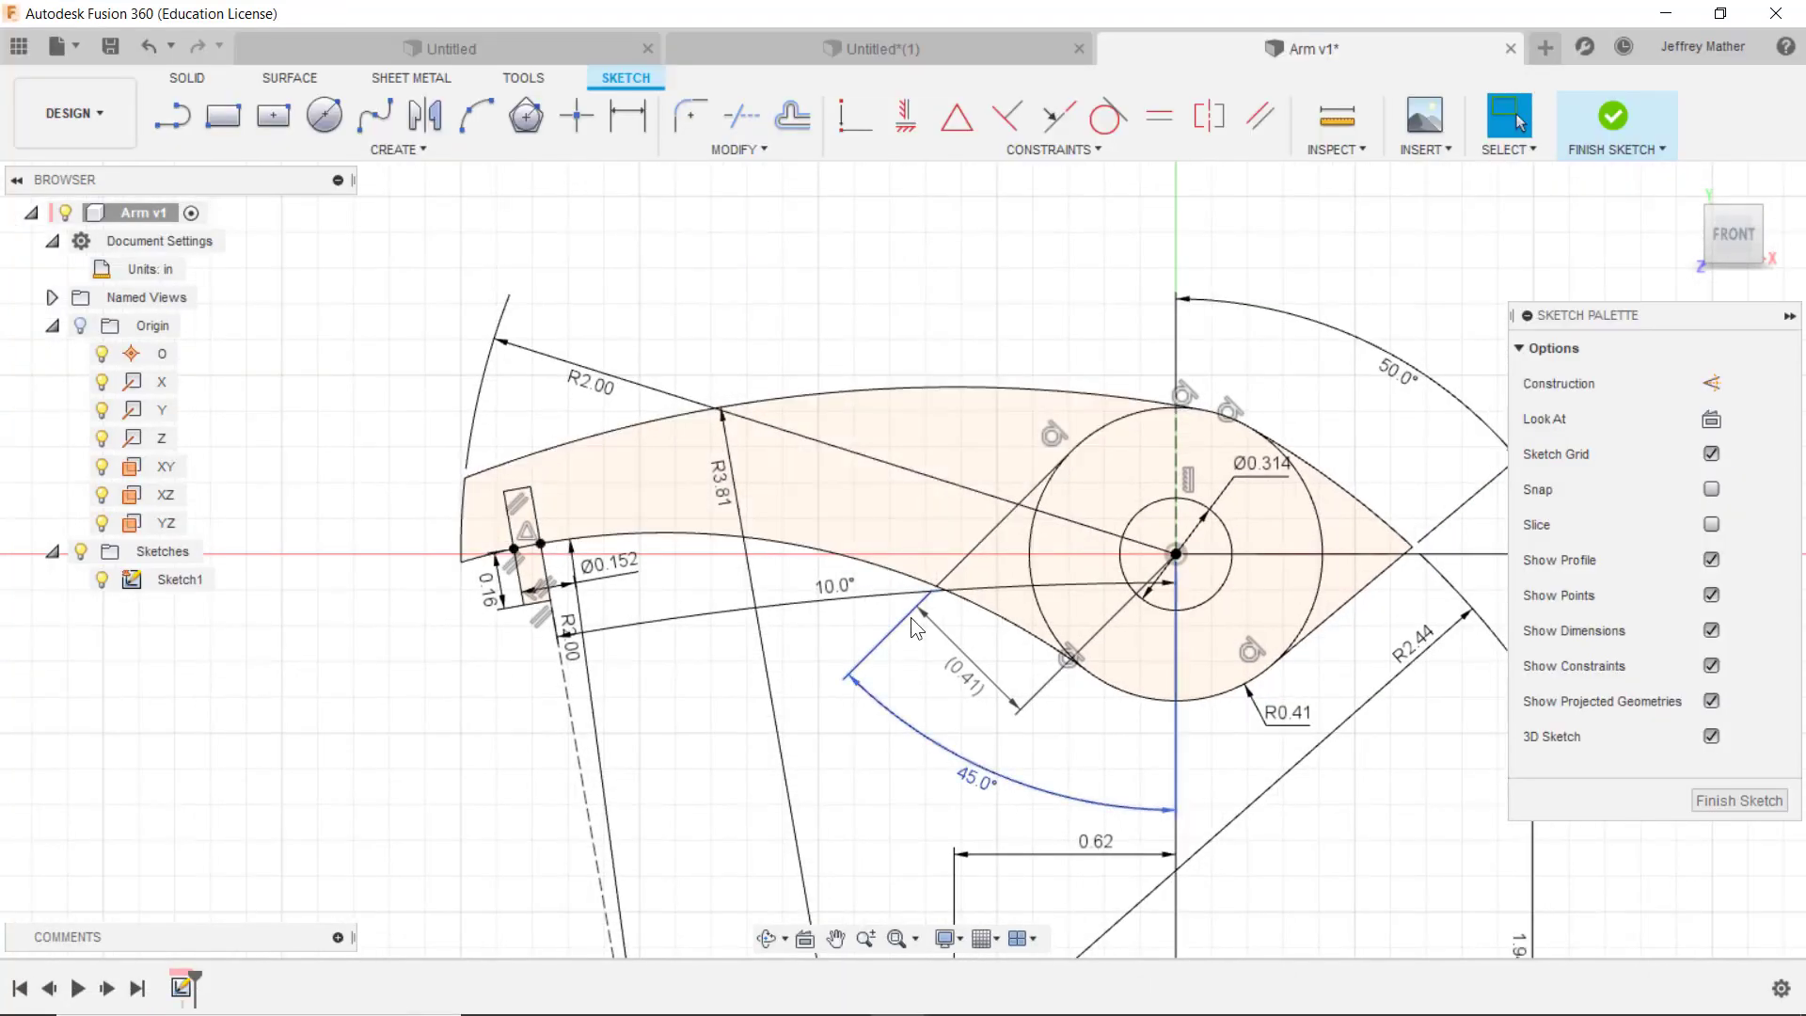
pyautogui.scroll(1, 1037, 573)
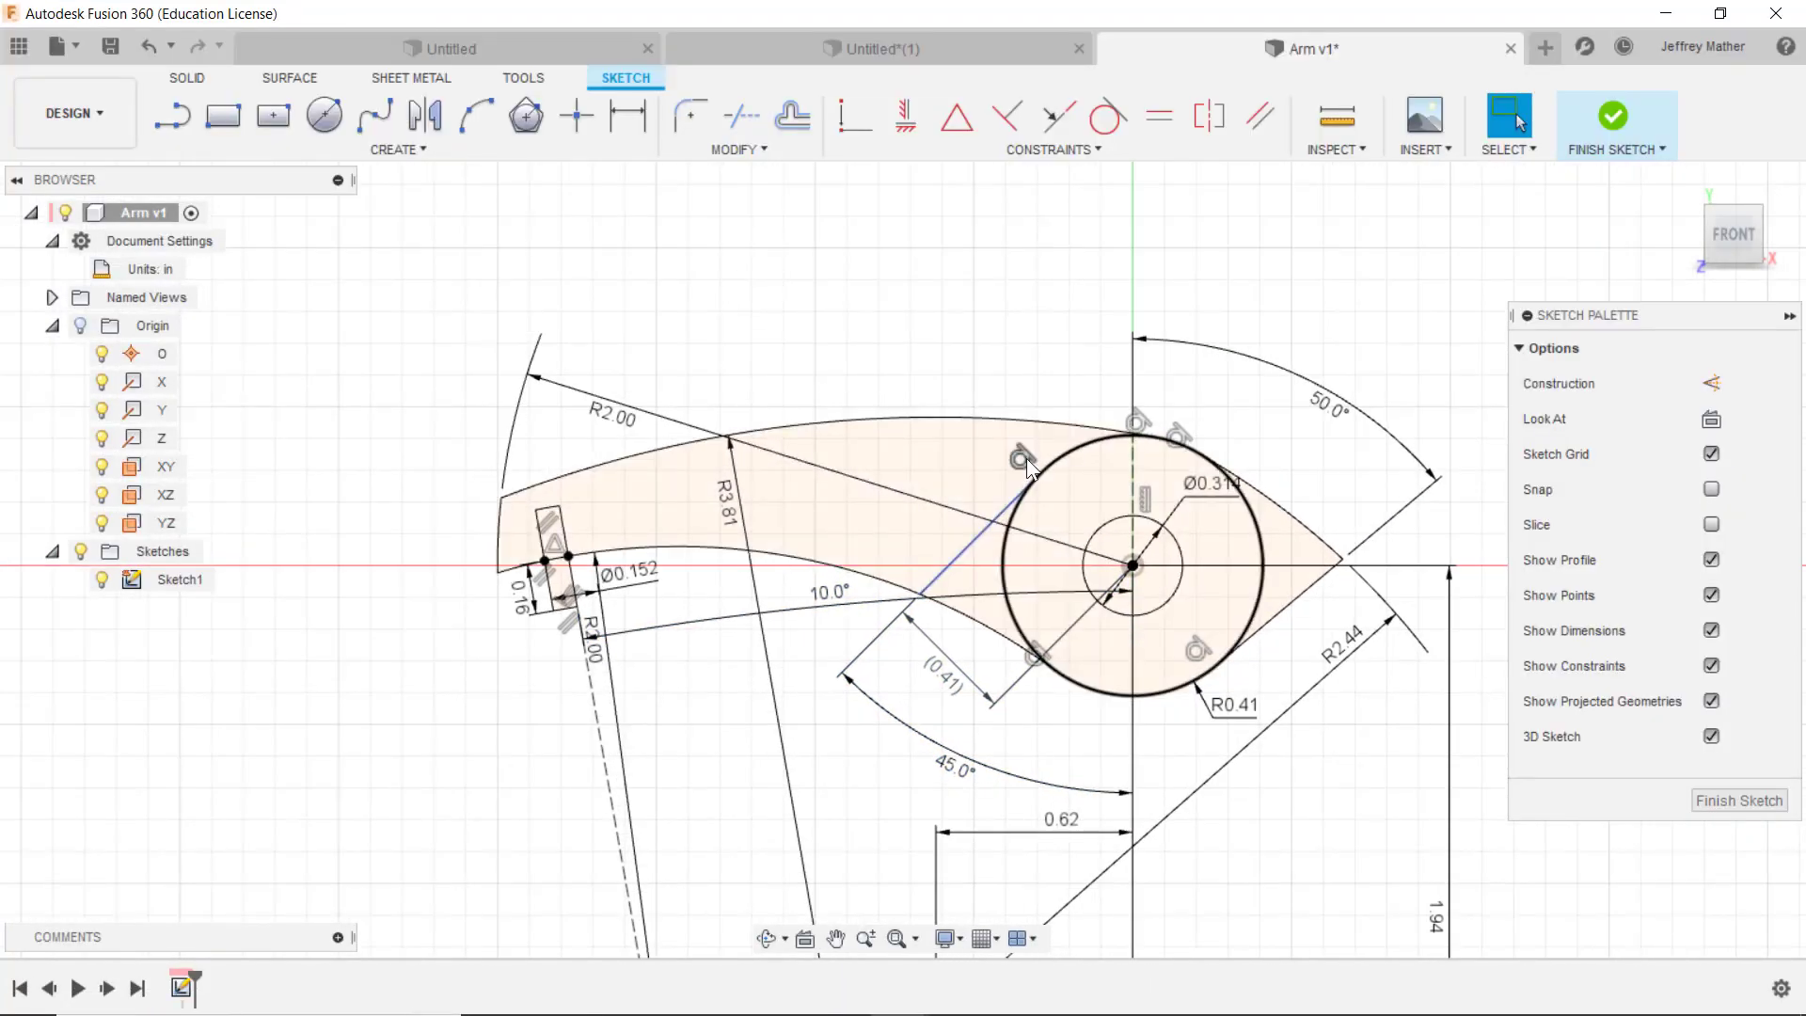
pyautogui.press('Delete')
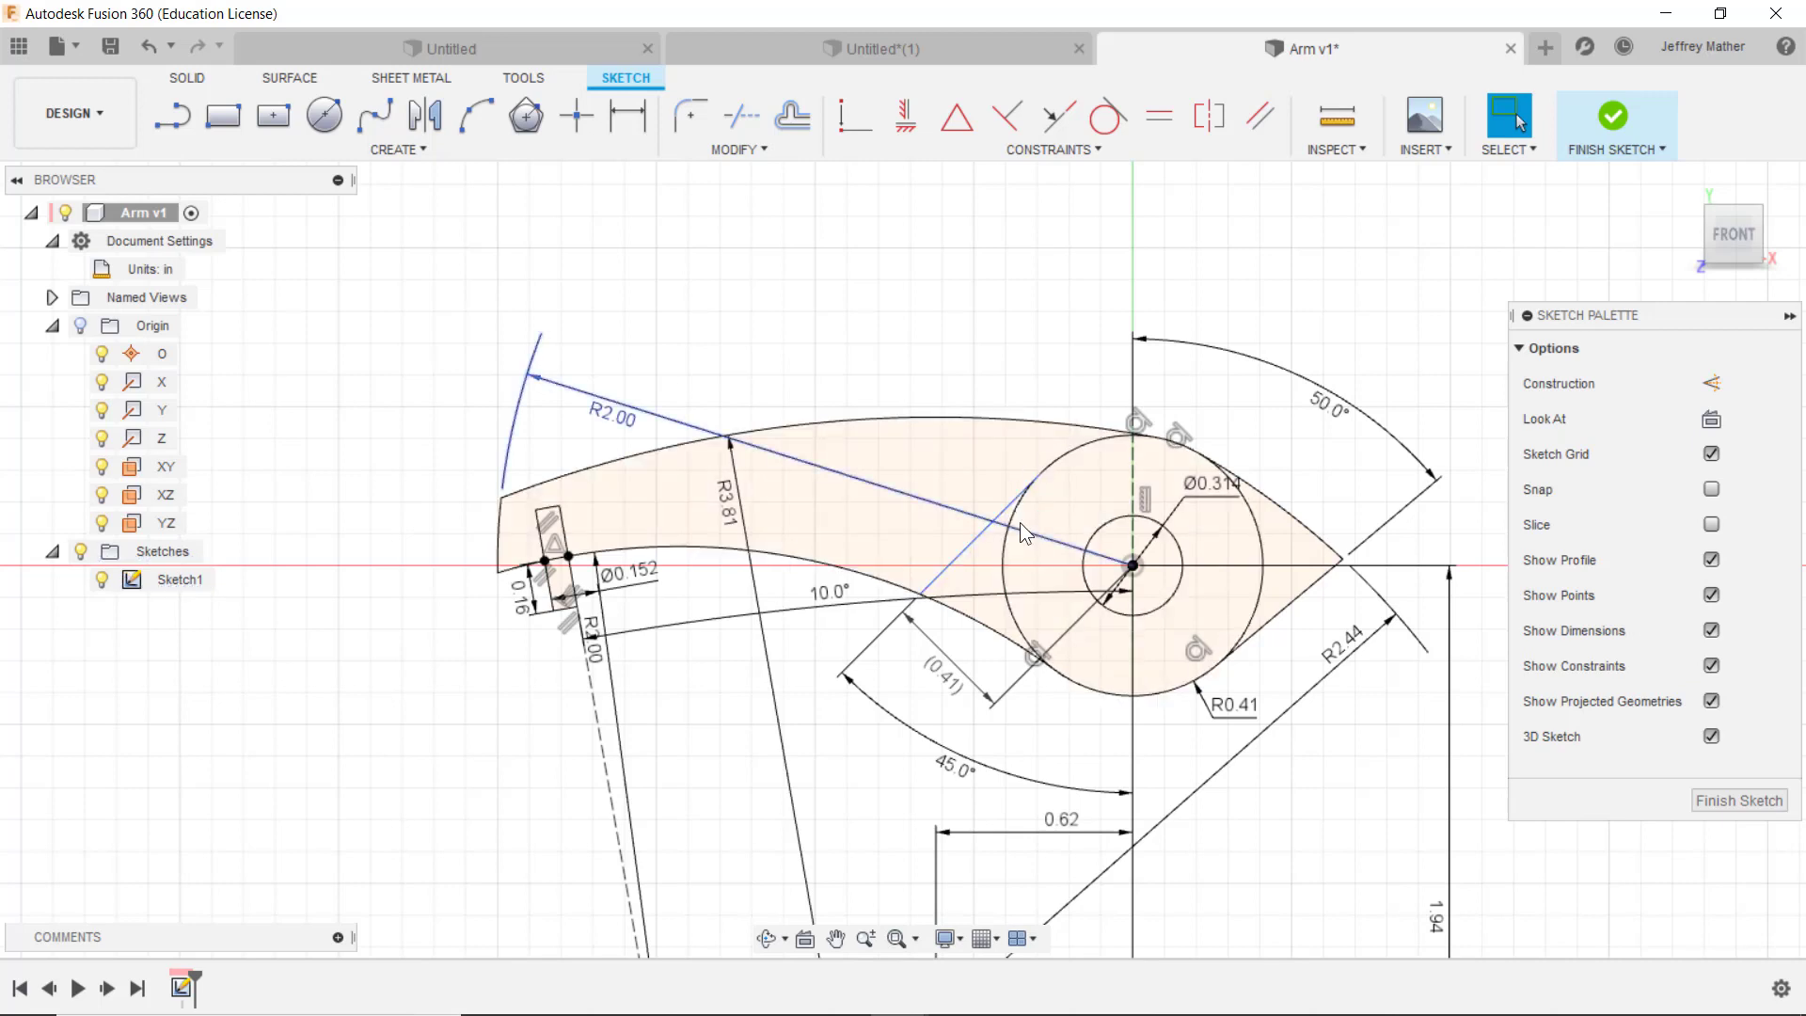
pyautogui.moveTo(1041, 474)
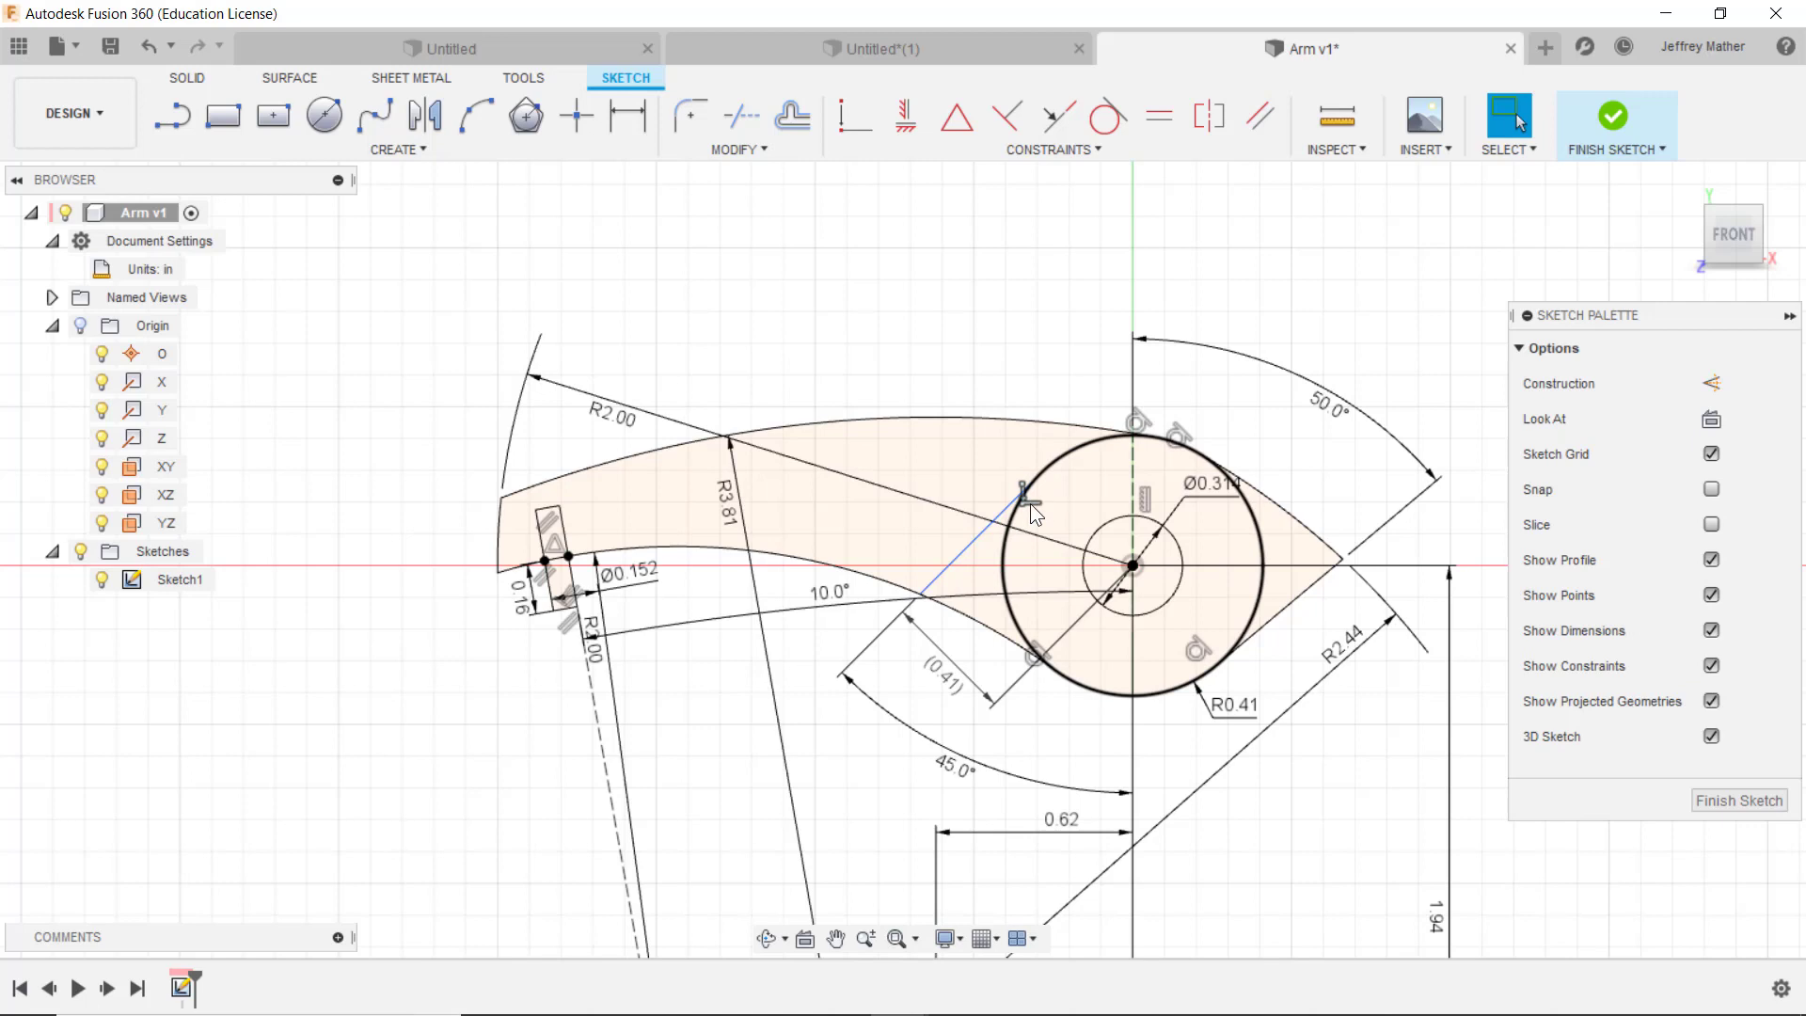
pyautogui.click(1032, 506)
pyautogui.press('Delete')
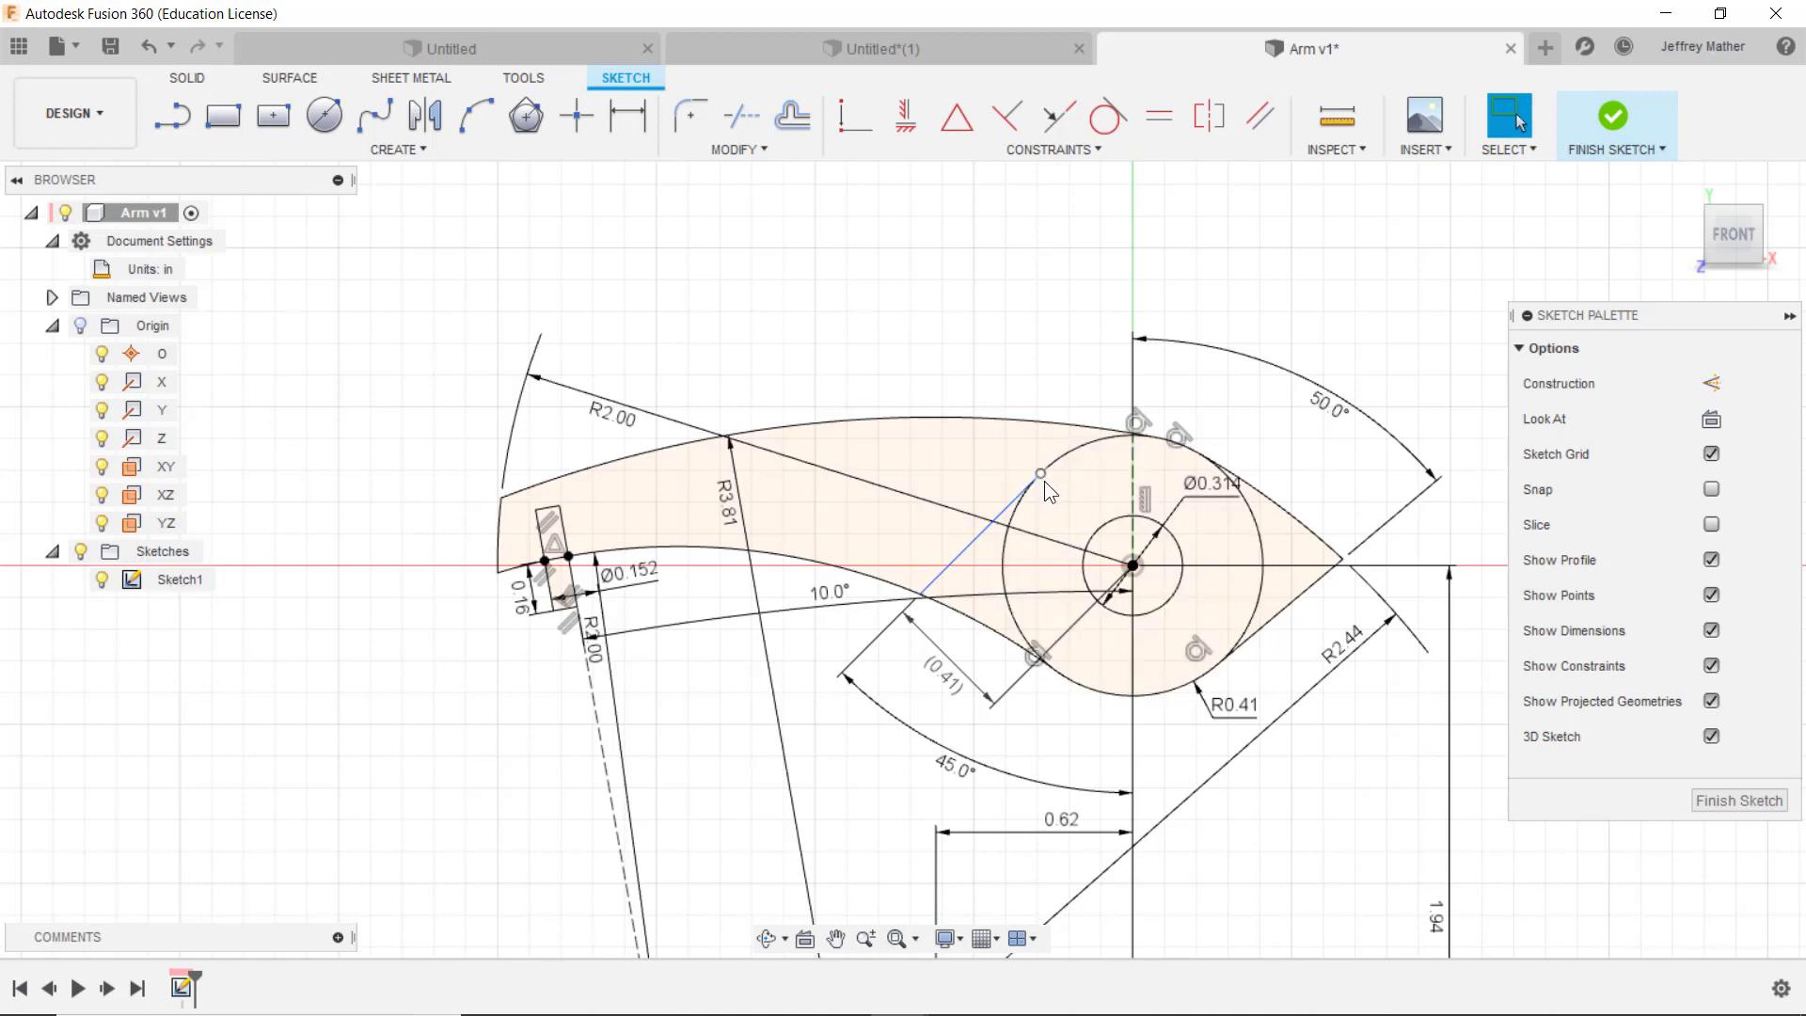
# Step: Move the freed 45° line away from the R0.41 circle and delete its driven reference dimension to the pivot centre
pyautogui.moveTo(1027, 488); pyautogui.dragTo(995, 459)
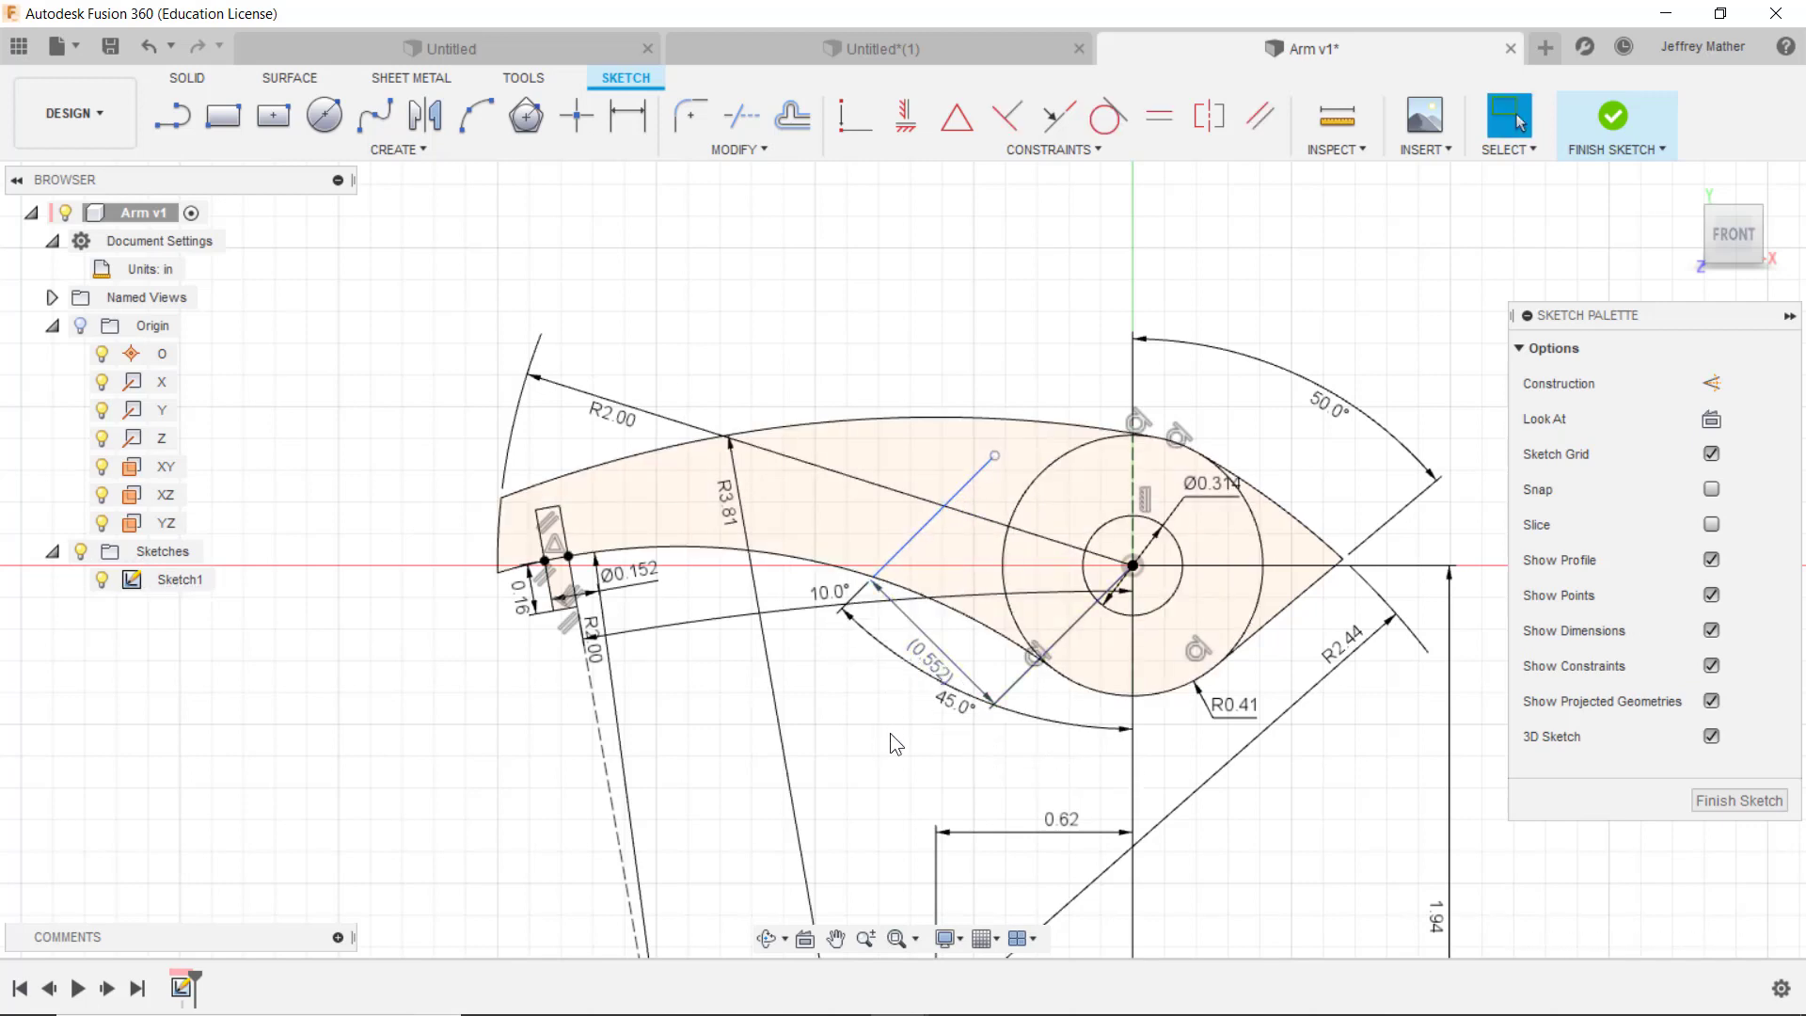
pyautogui.click(933, 670)
pyautogui.press('Delete')
pyautogui.scroll(1, 991, 649)
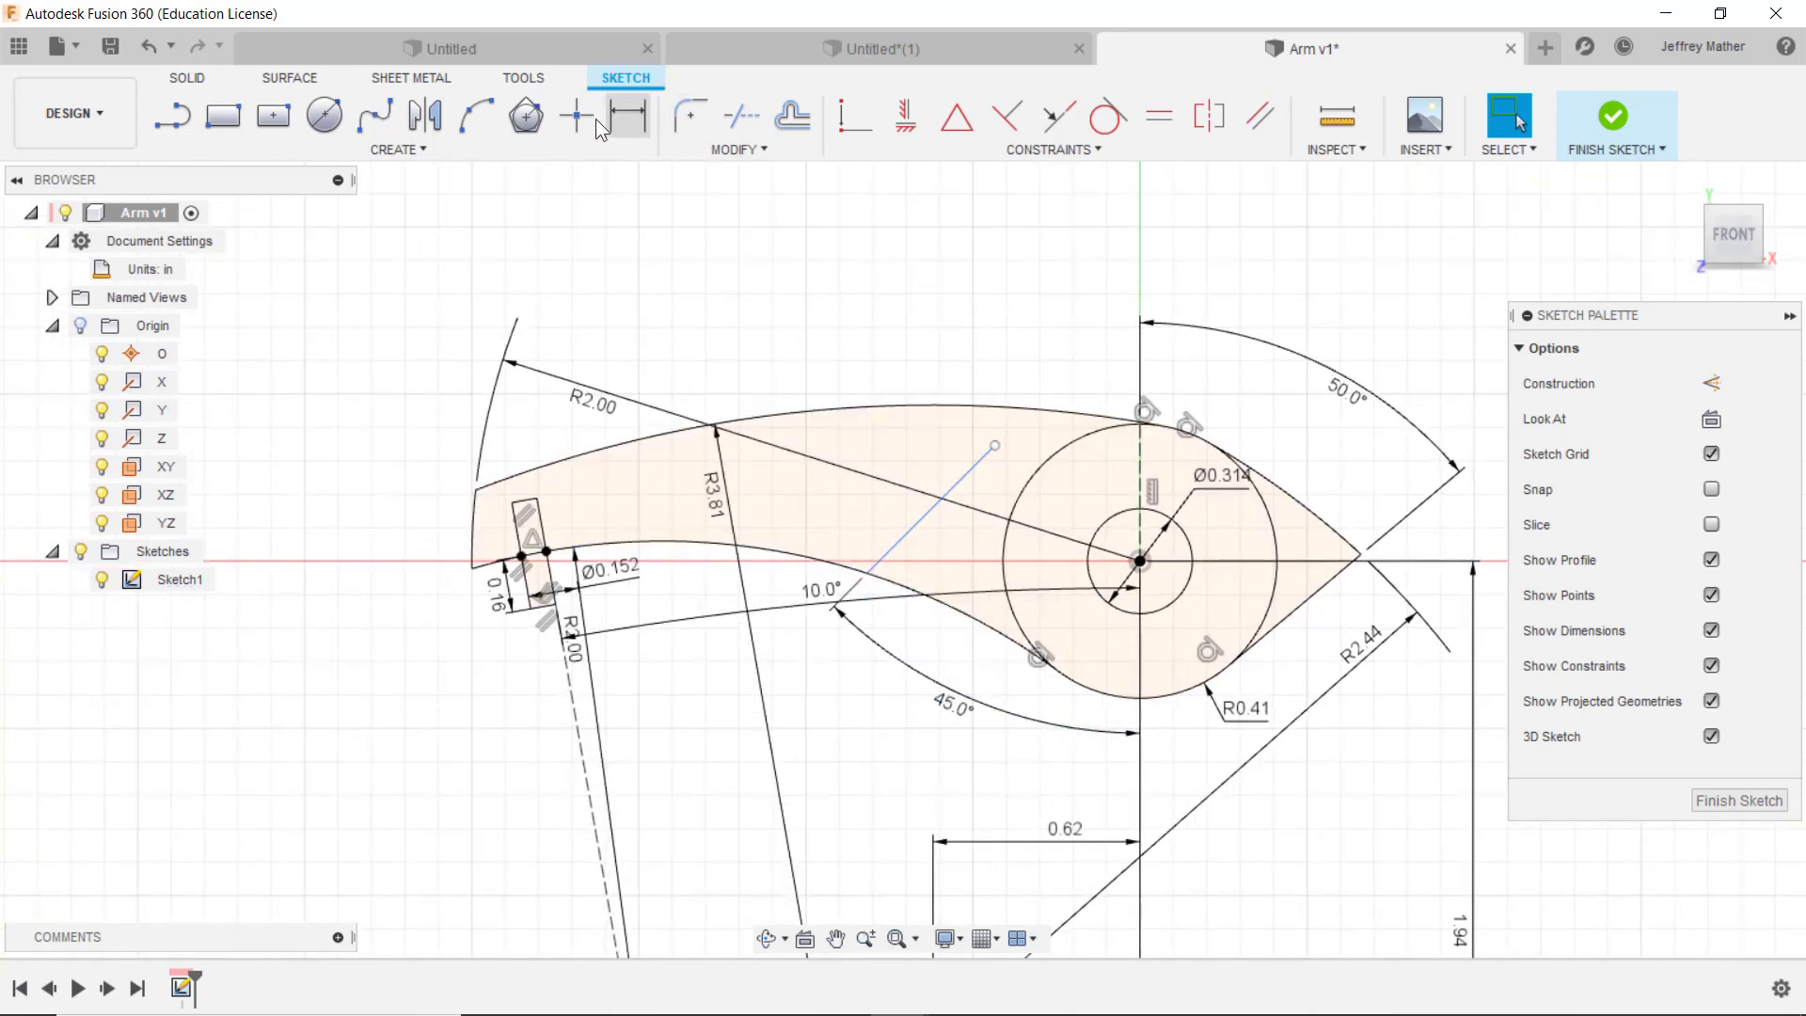
# Step: Dimension the distance from the pivot centre to the 45° line as 0.47 in
pyautogui.click(628, 116)
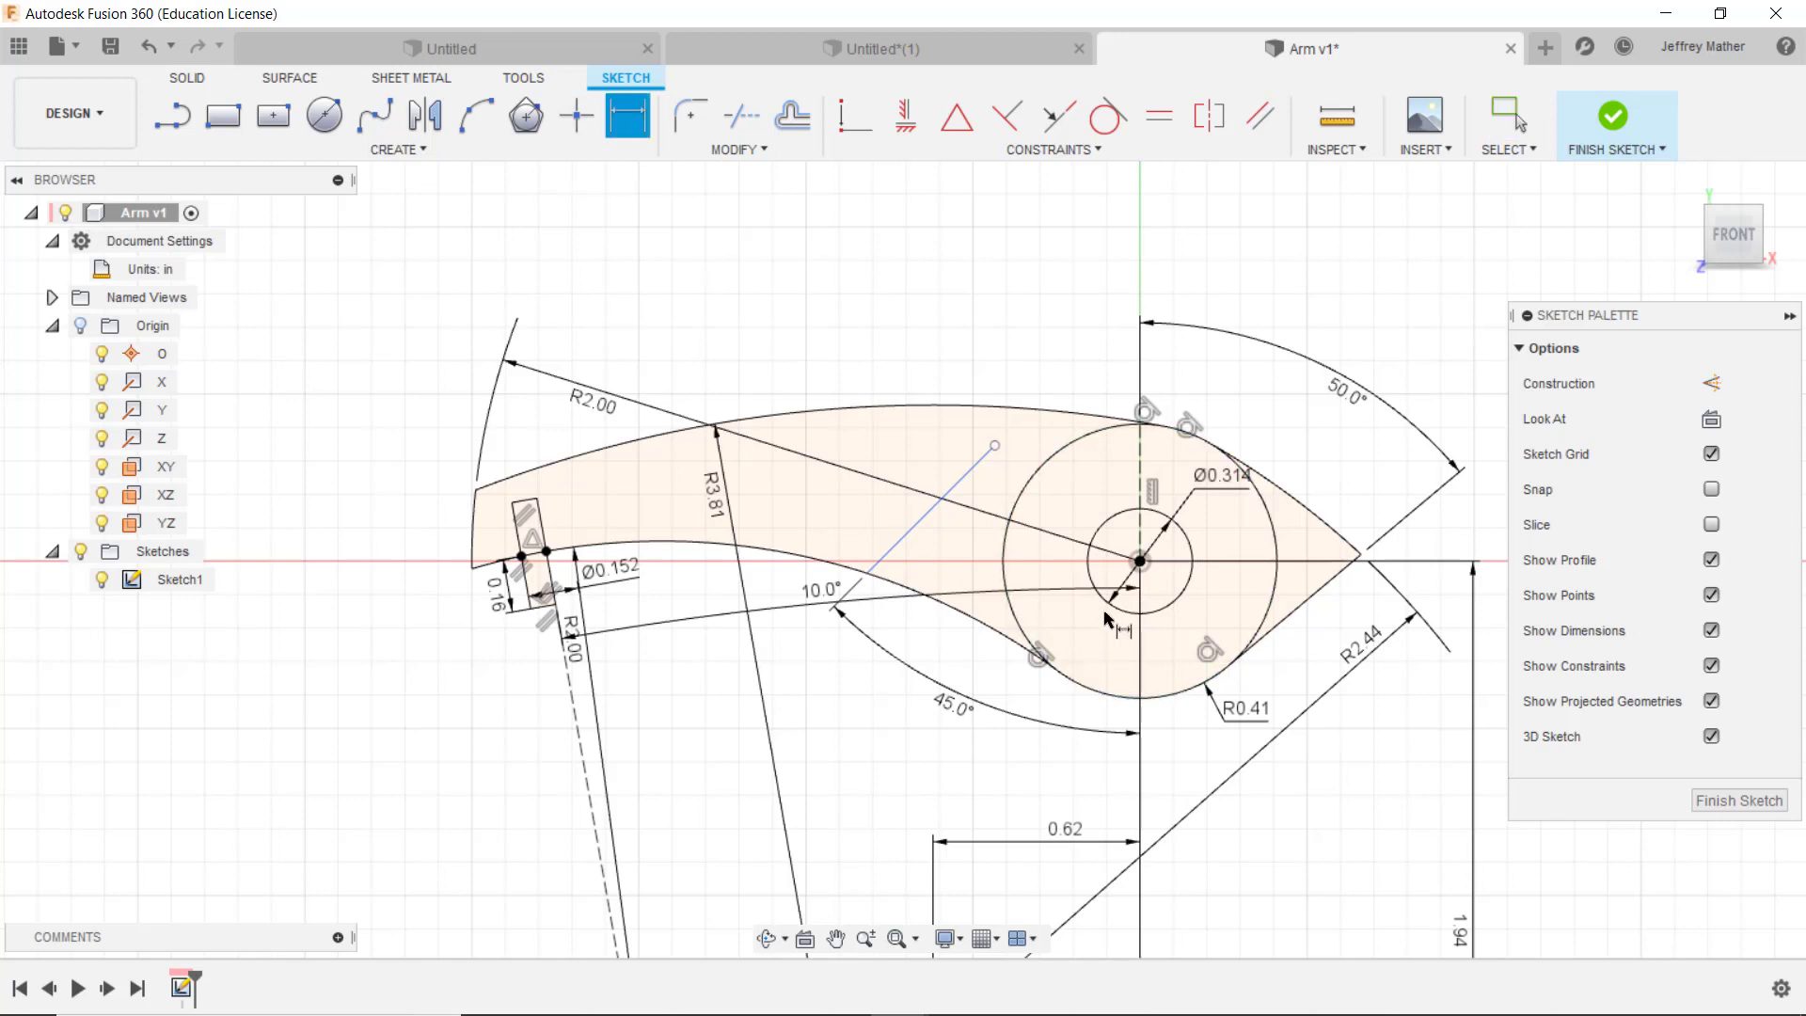
pyautogui.click(1139, 561)
pyautogui.click(884, 558)
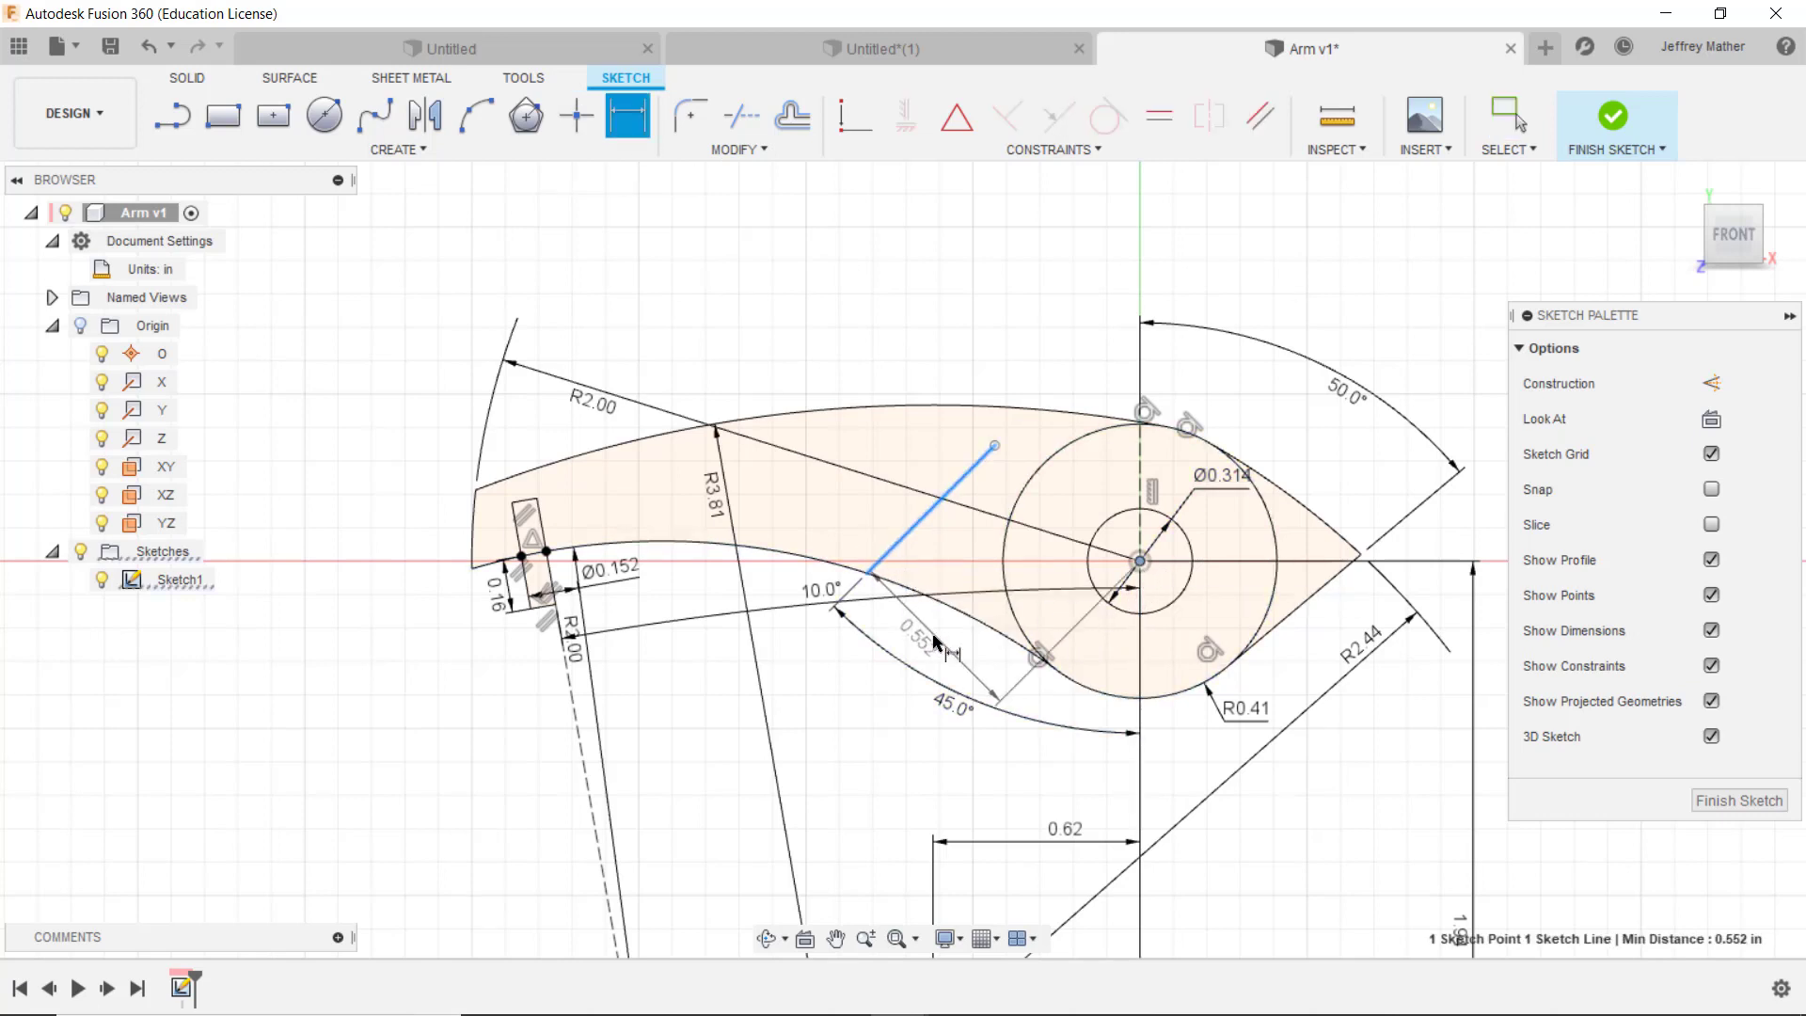
pyautogui.click(935, 644)
pyautogui.press('BackSpace')
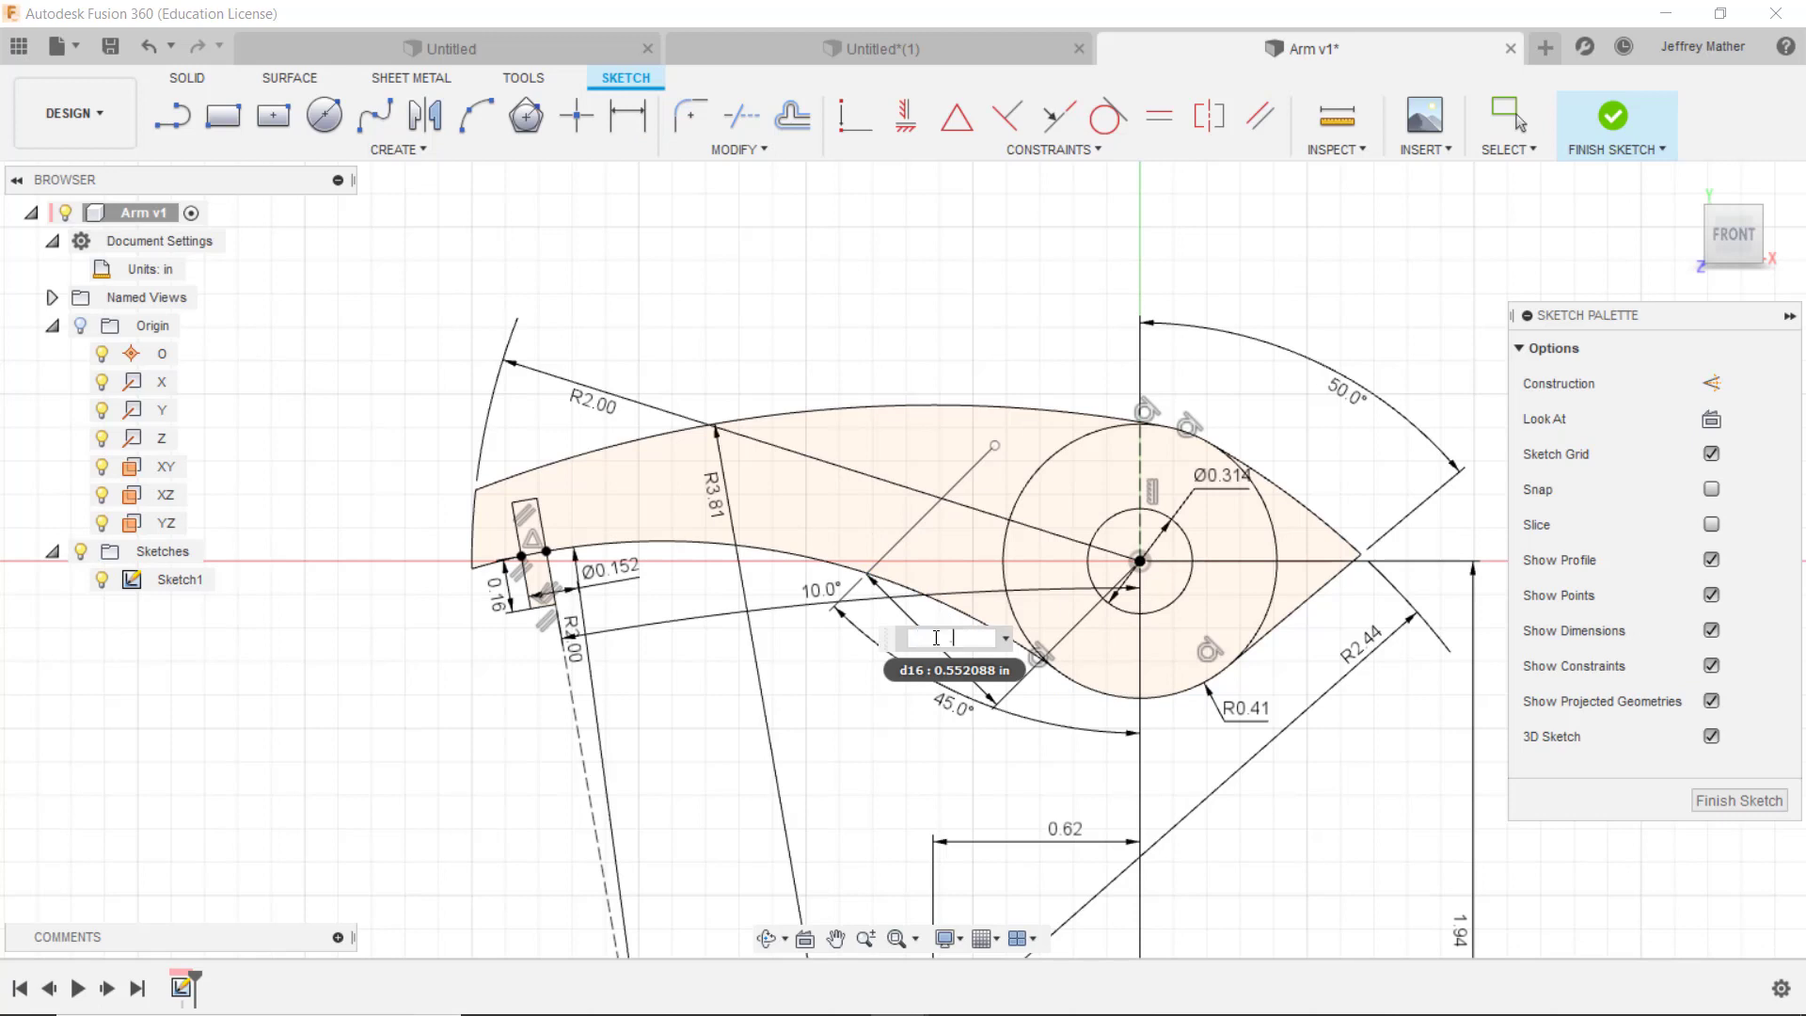
pyautogui.write('.47')
pyautogui.press('Return')
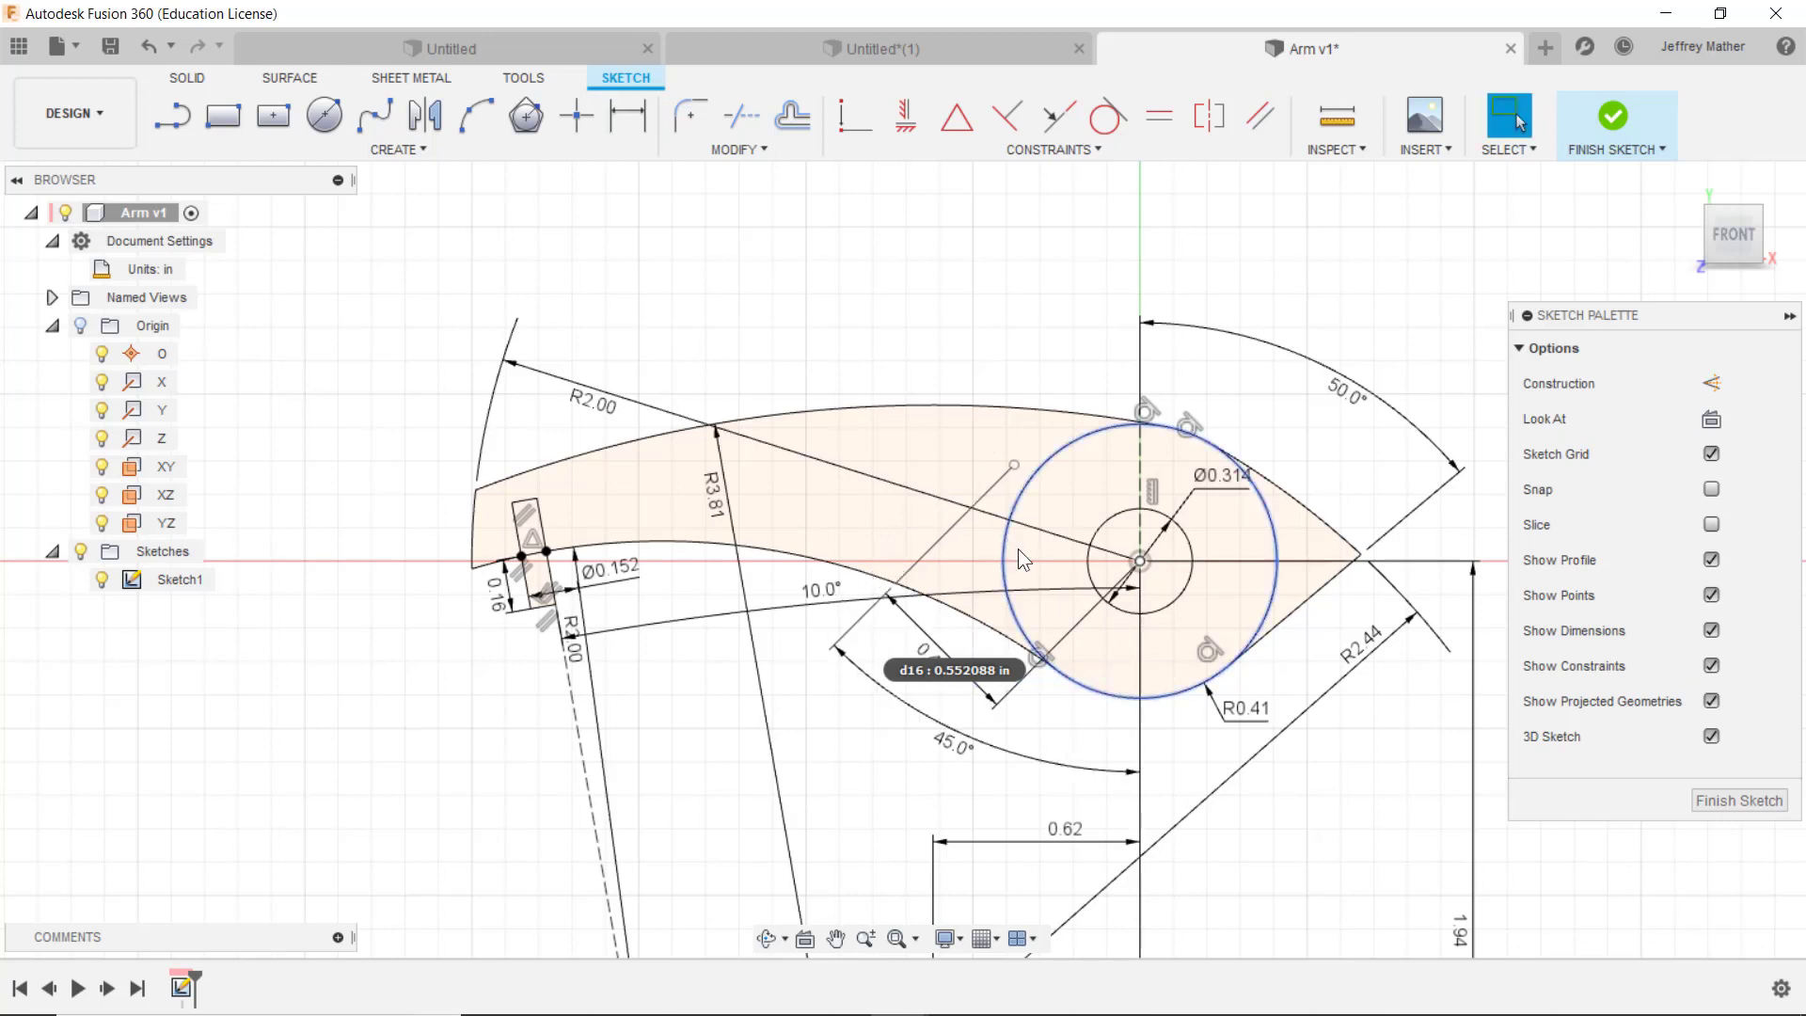
# Step: Draw a three-point arc from the 45° line's free upper end to the lever's upper arc, tangent to the line
pyautogui.scroll(2, 1154, 475)
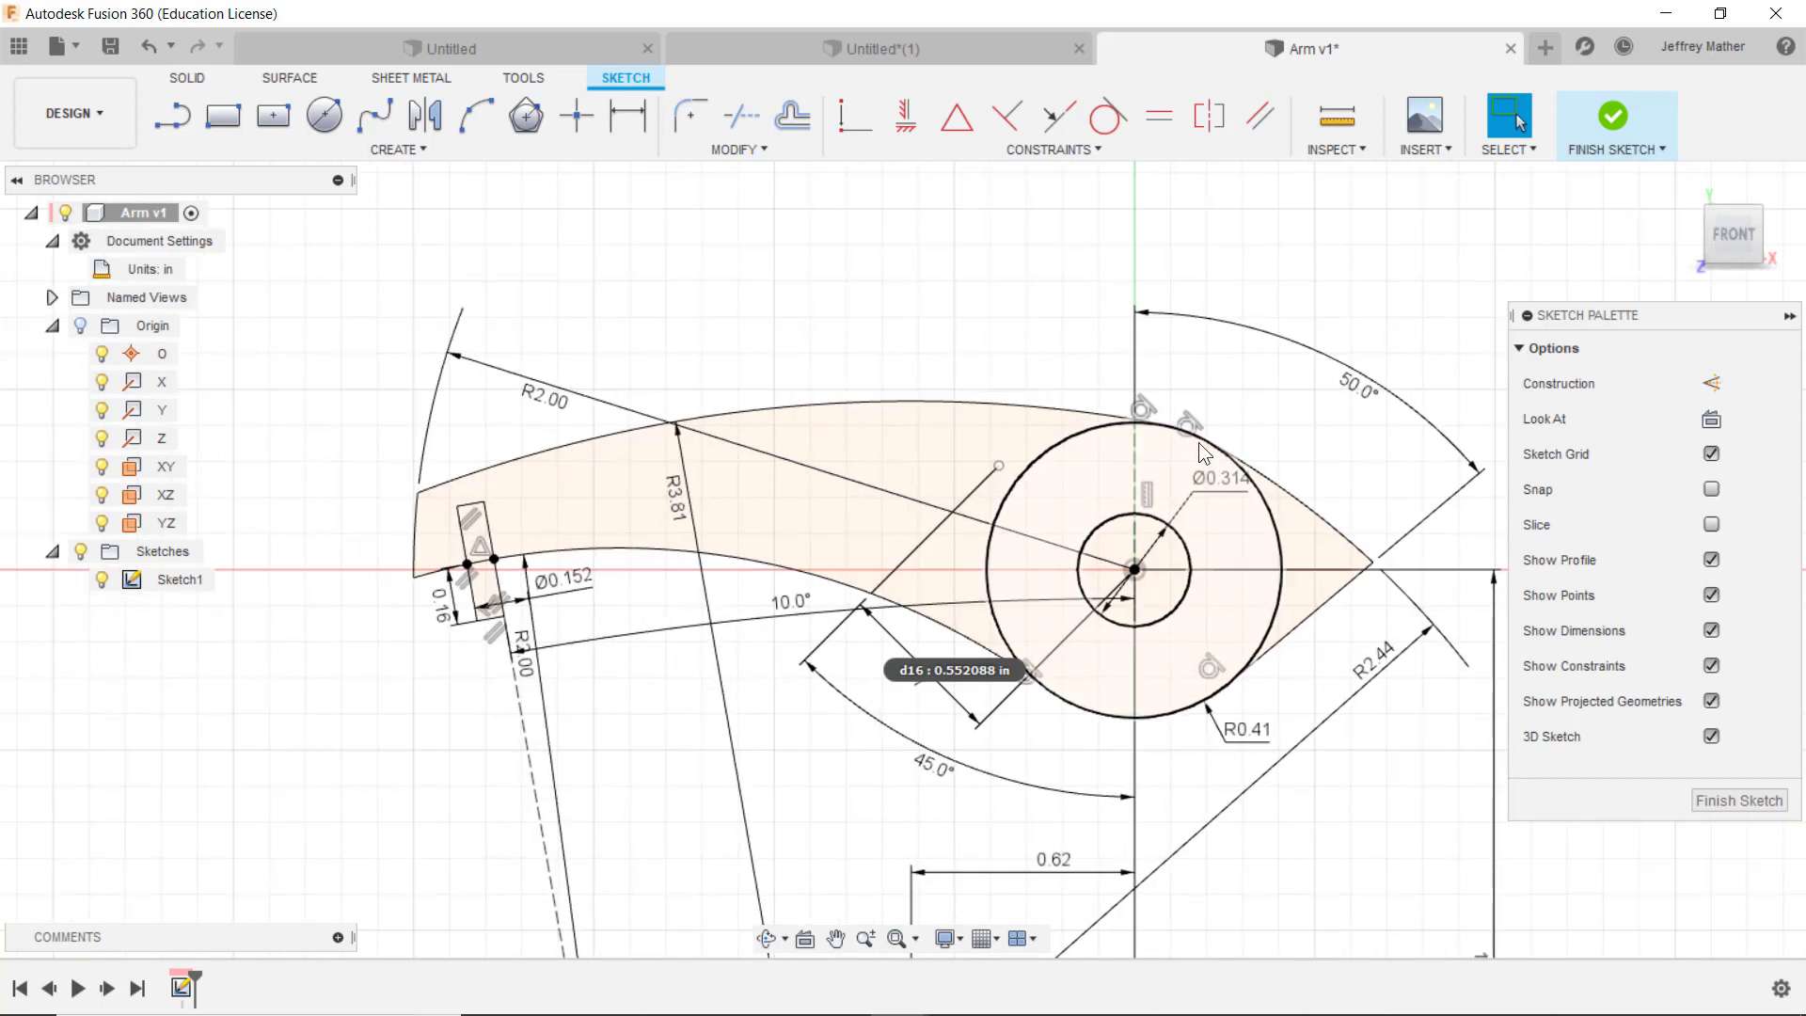
pyautogui.click(1072, 416)
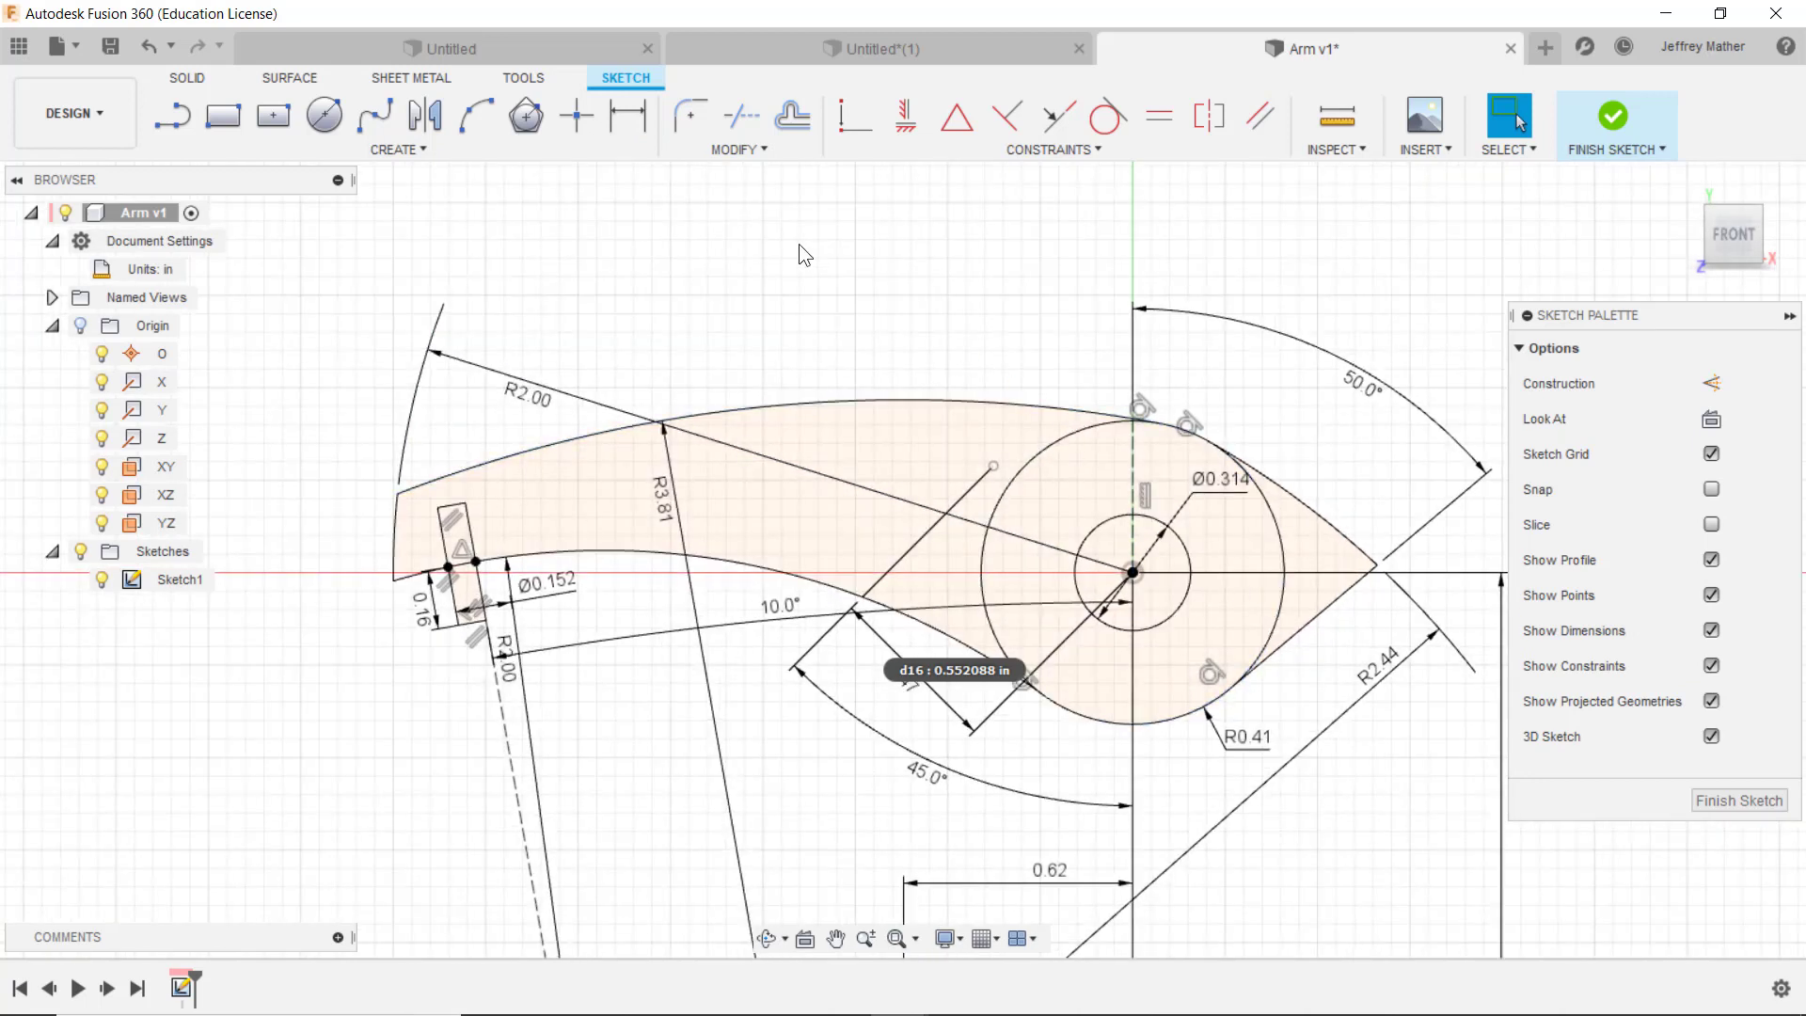
pyautogui.click(464, 122)
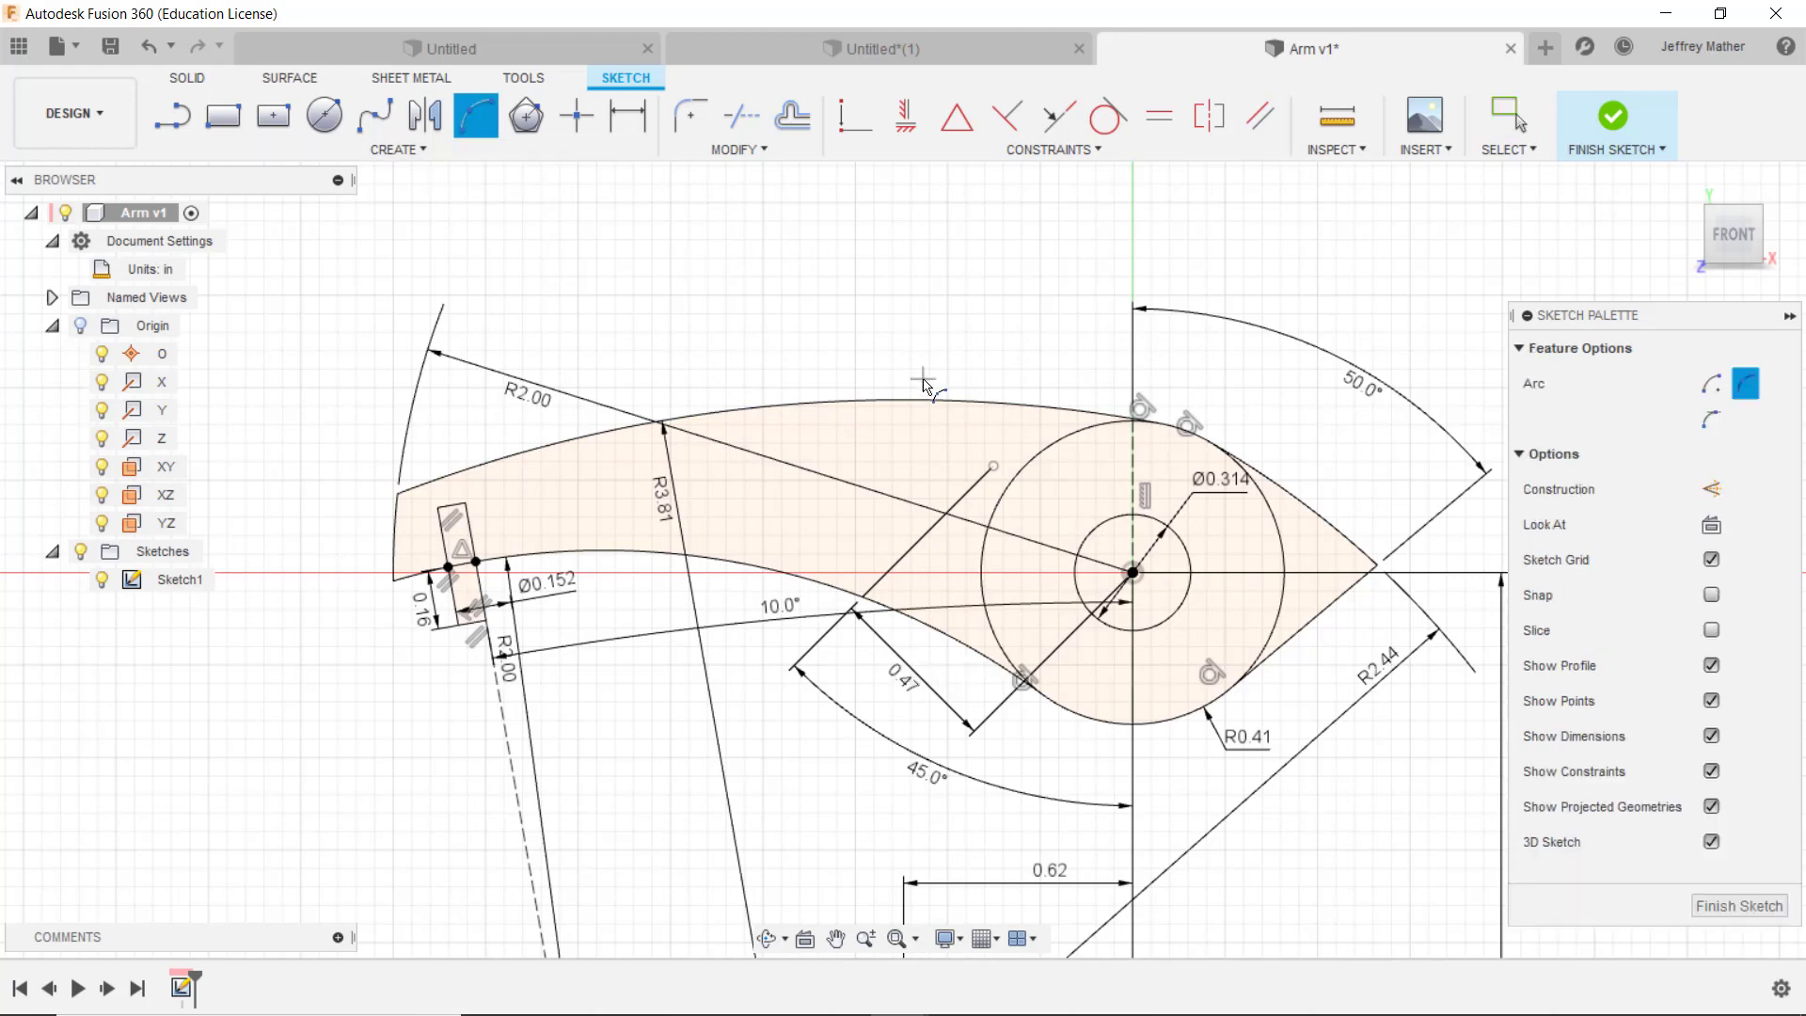
pyautogui.click(993, 465)
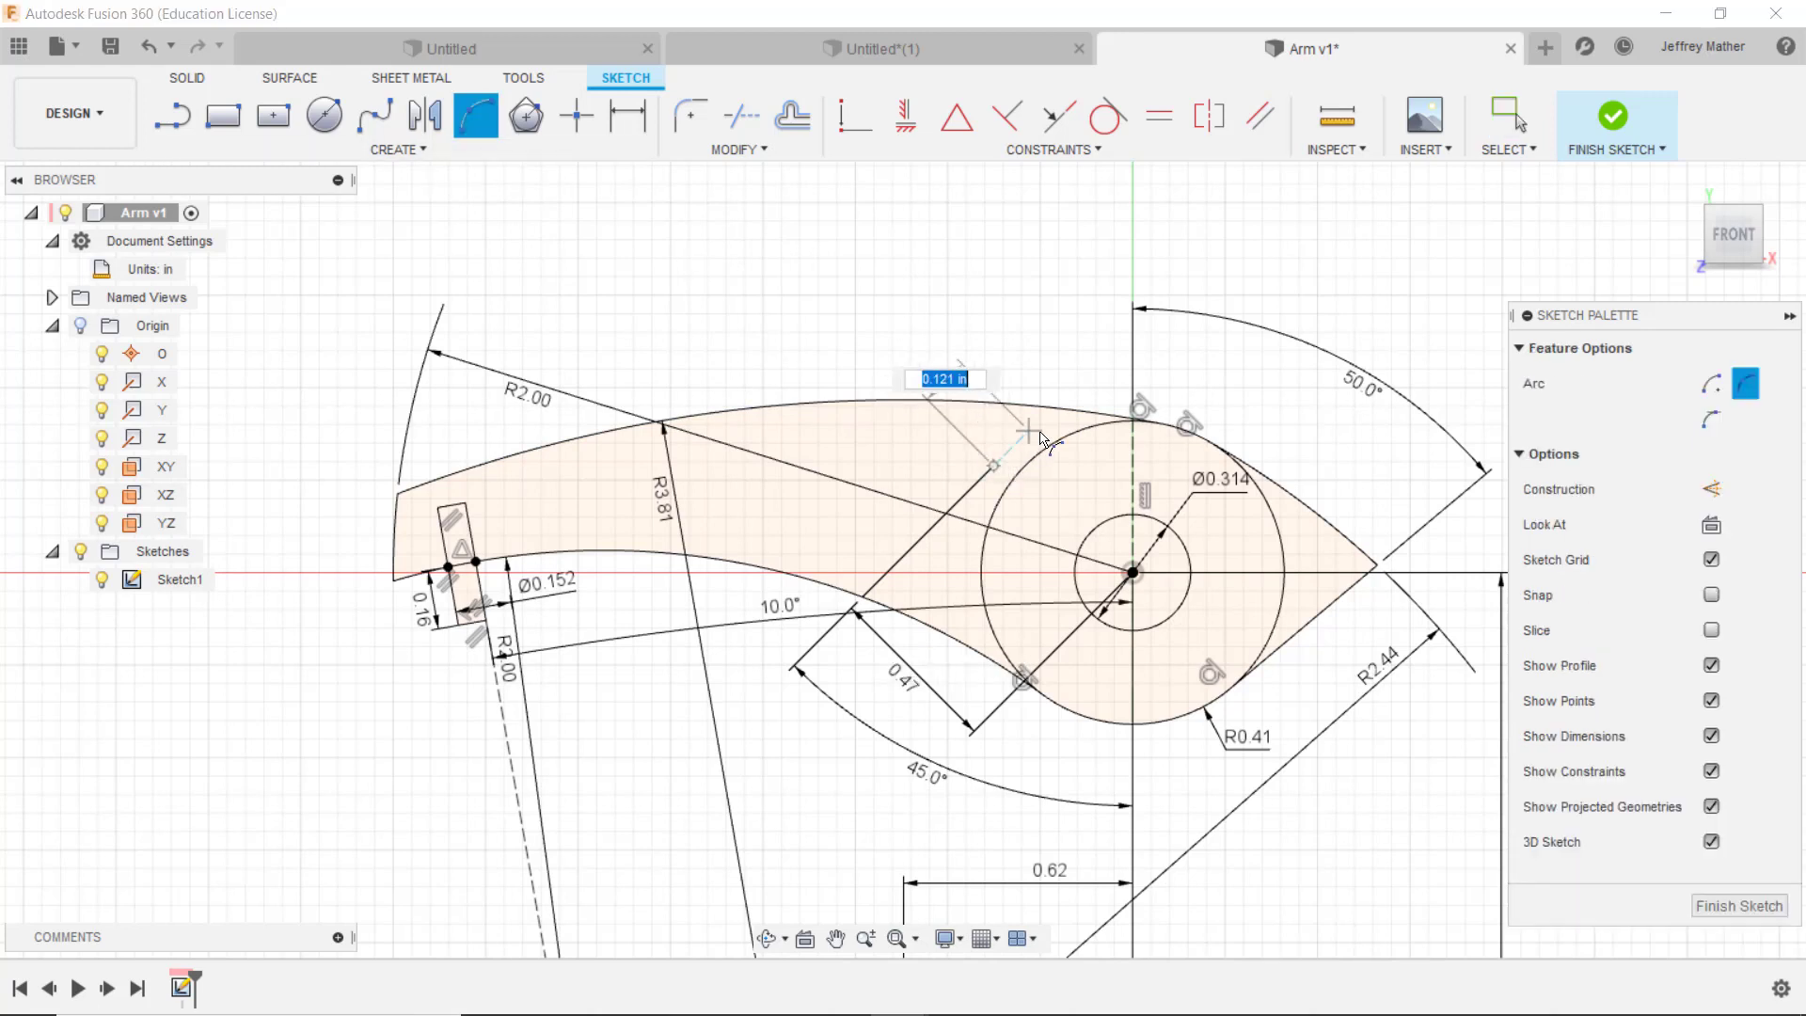
pyautogui.click(1083, 412)
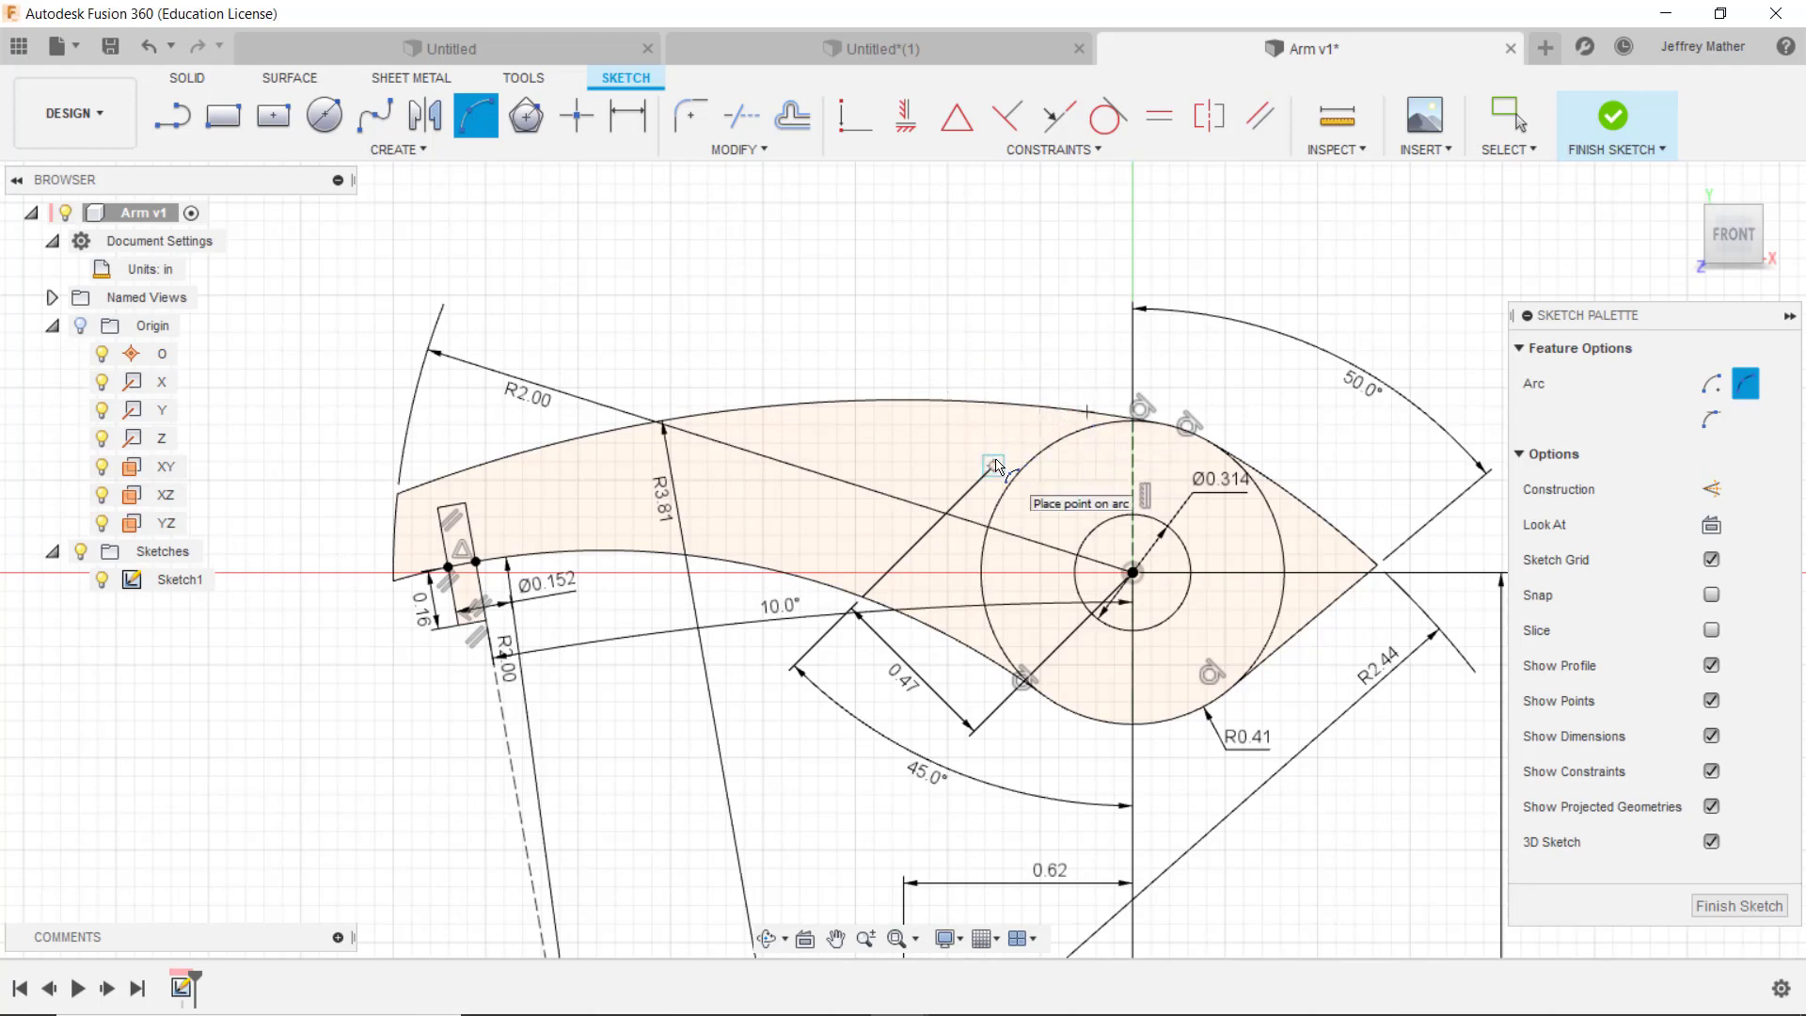
pyautogui.click(1019, 455)
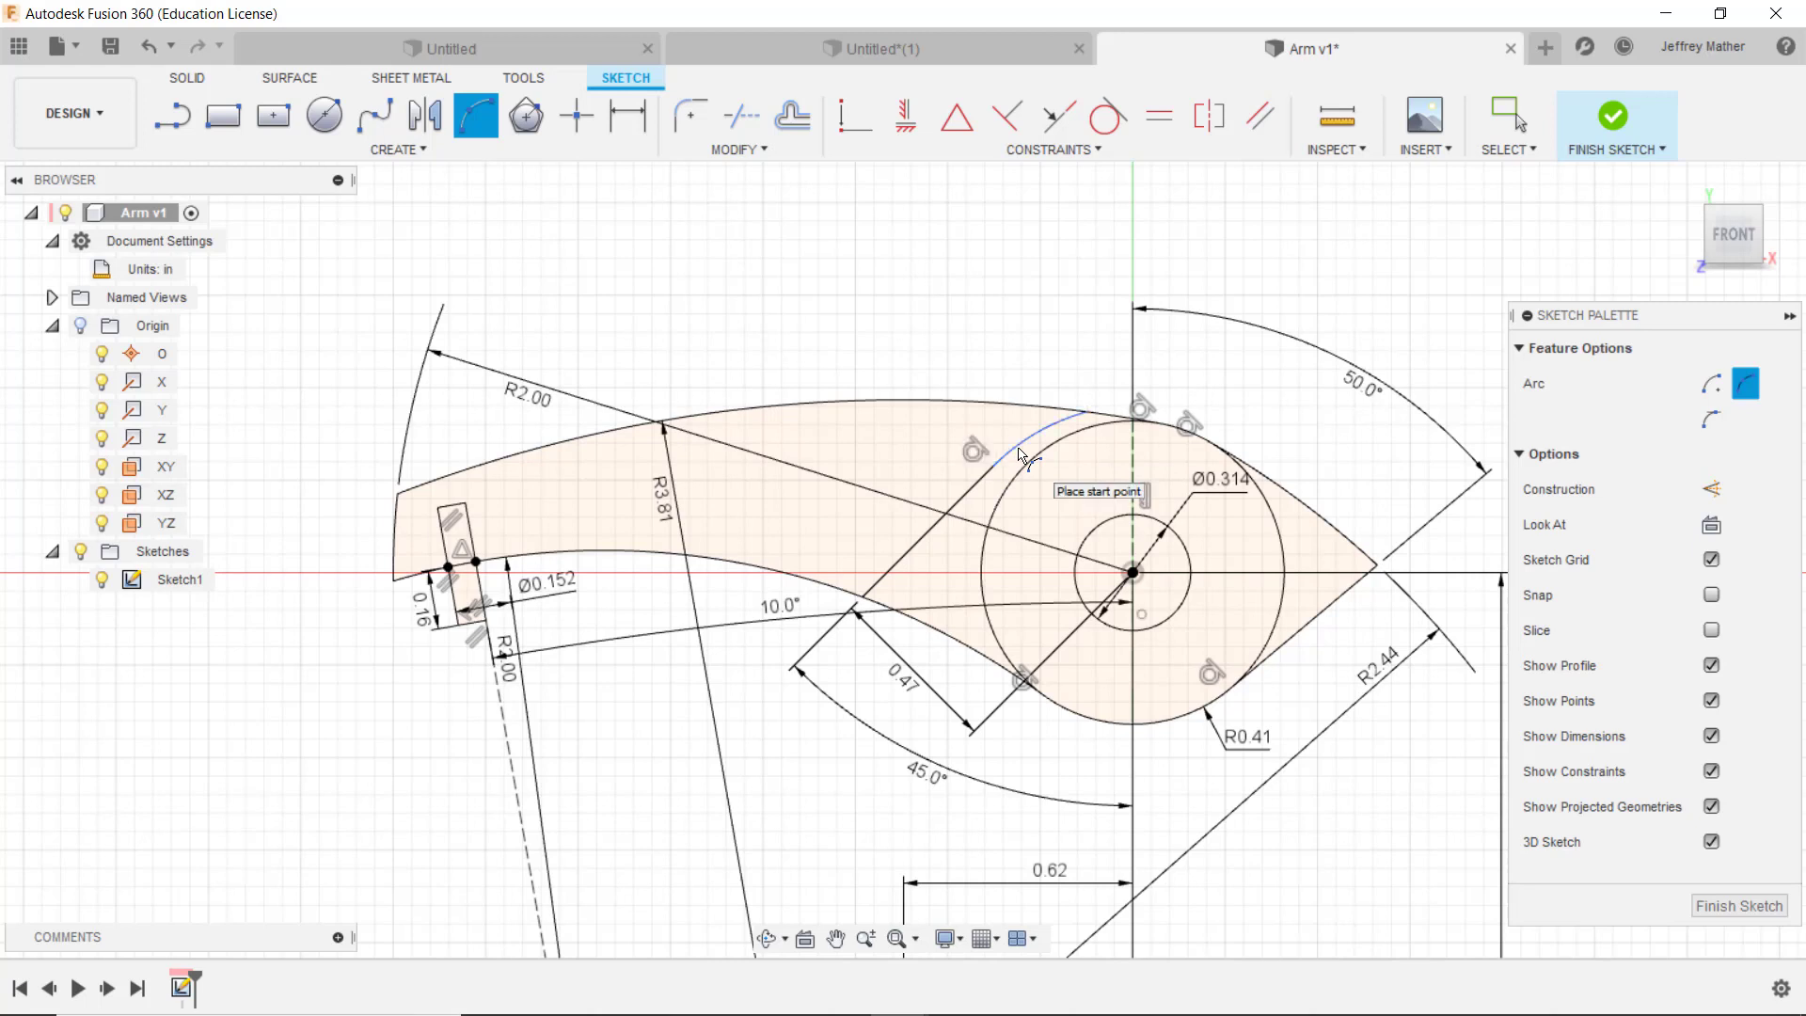
# Step: Shift the new arc's upper endpoint along the lever's upper arc, farther from the pivot
pyautogui.scroll(2, 968, 363)
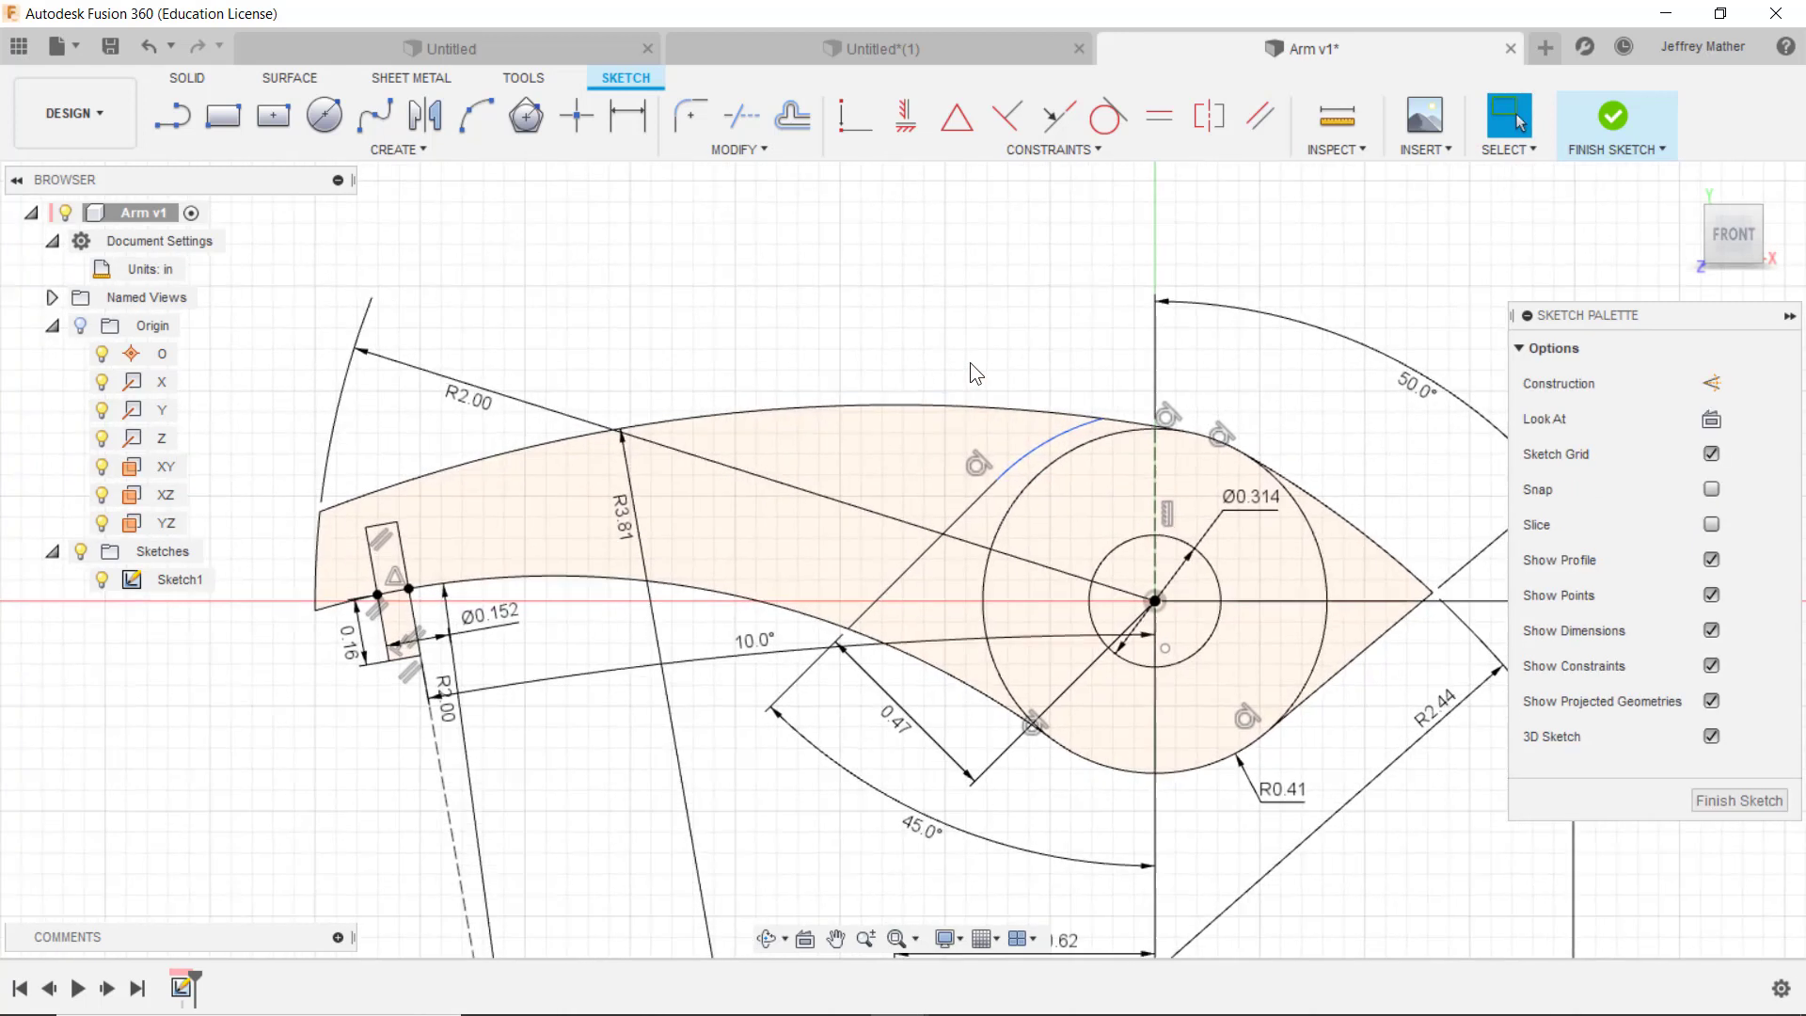
pyautogui.scroll(1, 995, 348)
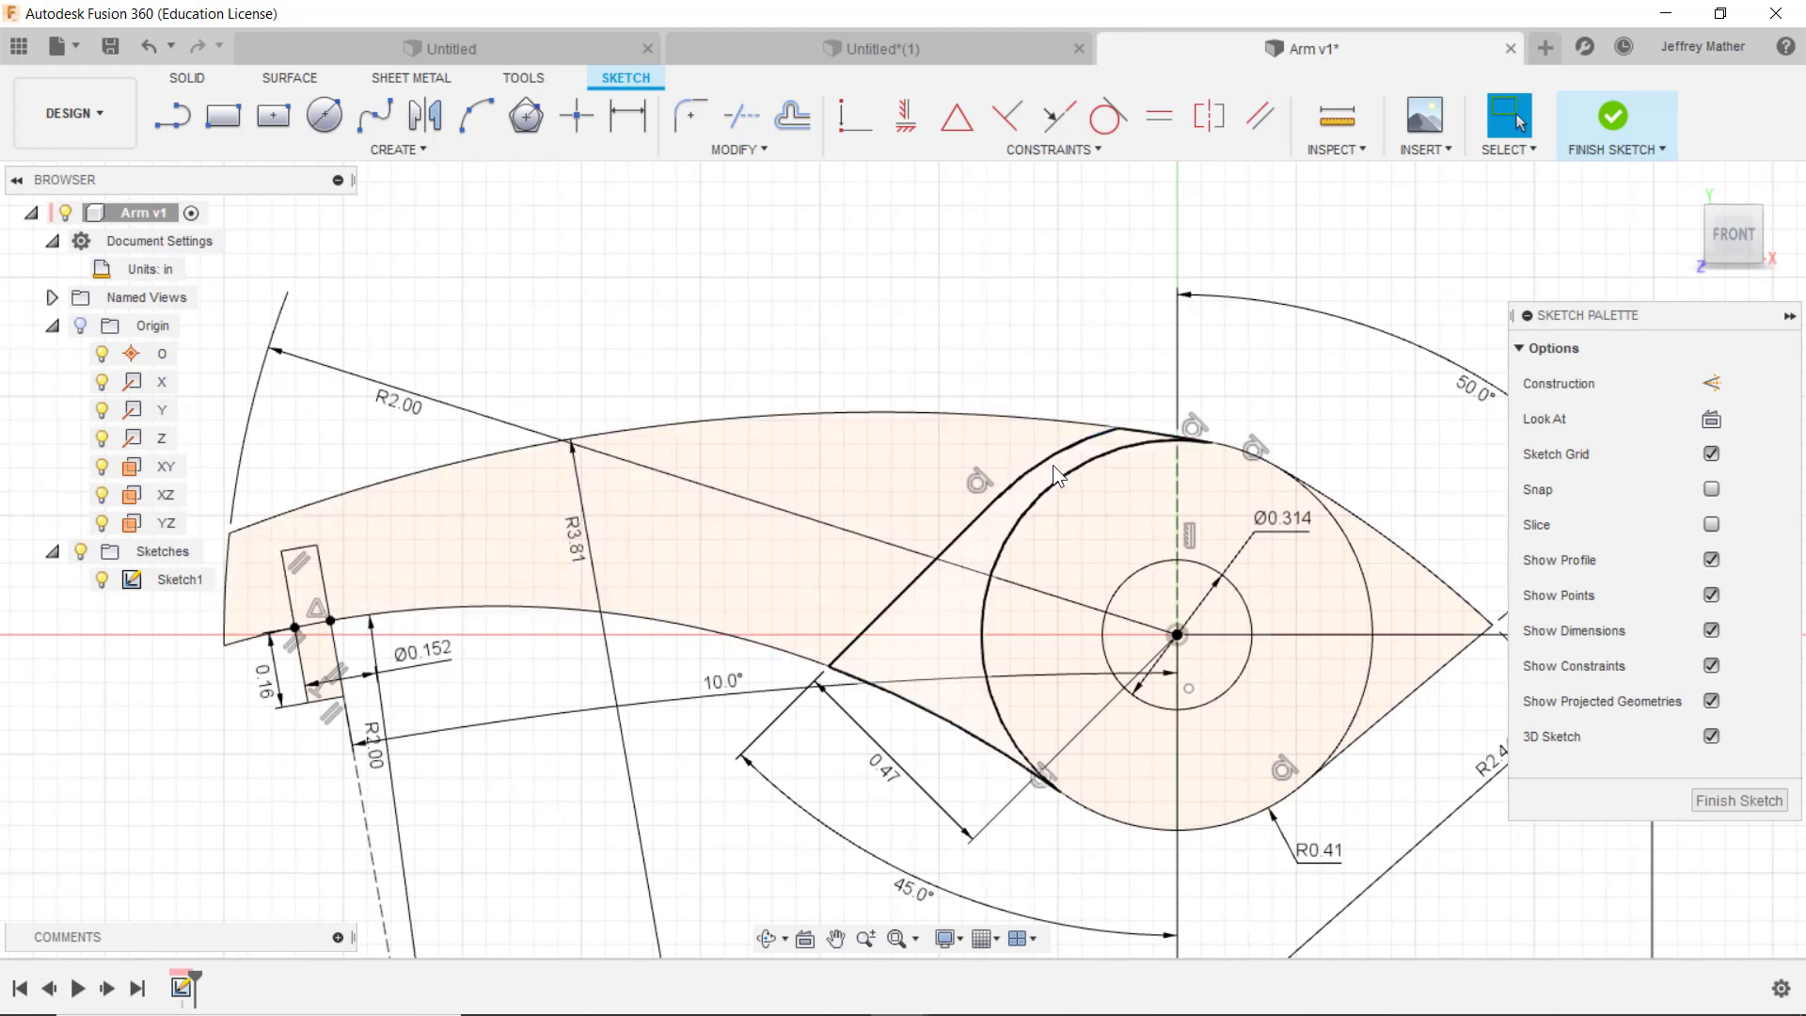
pyautogui.moveTo(1120, 431)
pyautogui.mouseDown()
pyautogui.moveTo(1053, 393)
pyautogui.moveTo(1200, 466)
pyautogui.moveTo(1243, 512)
pyautogui.mouseUp()
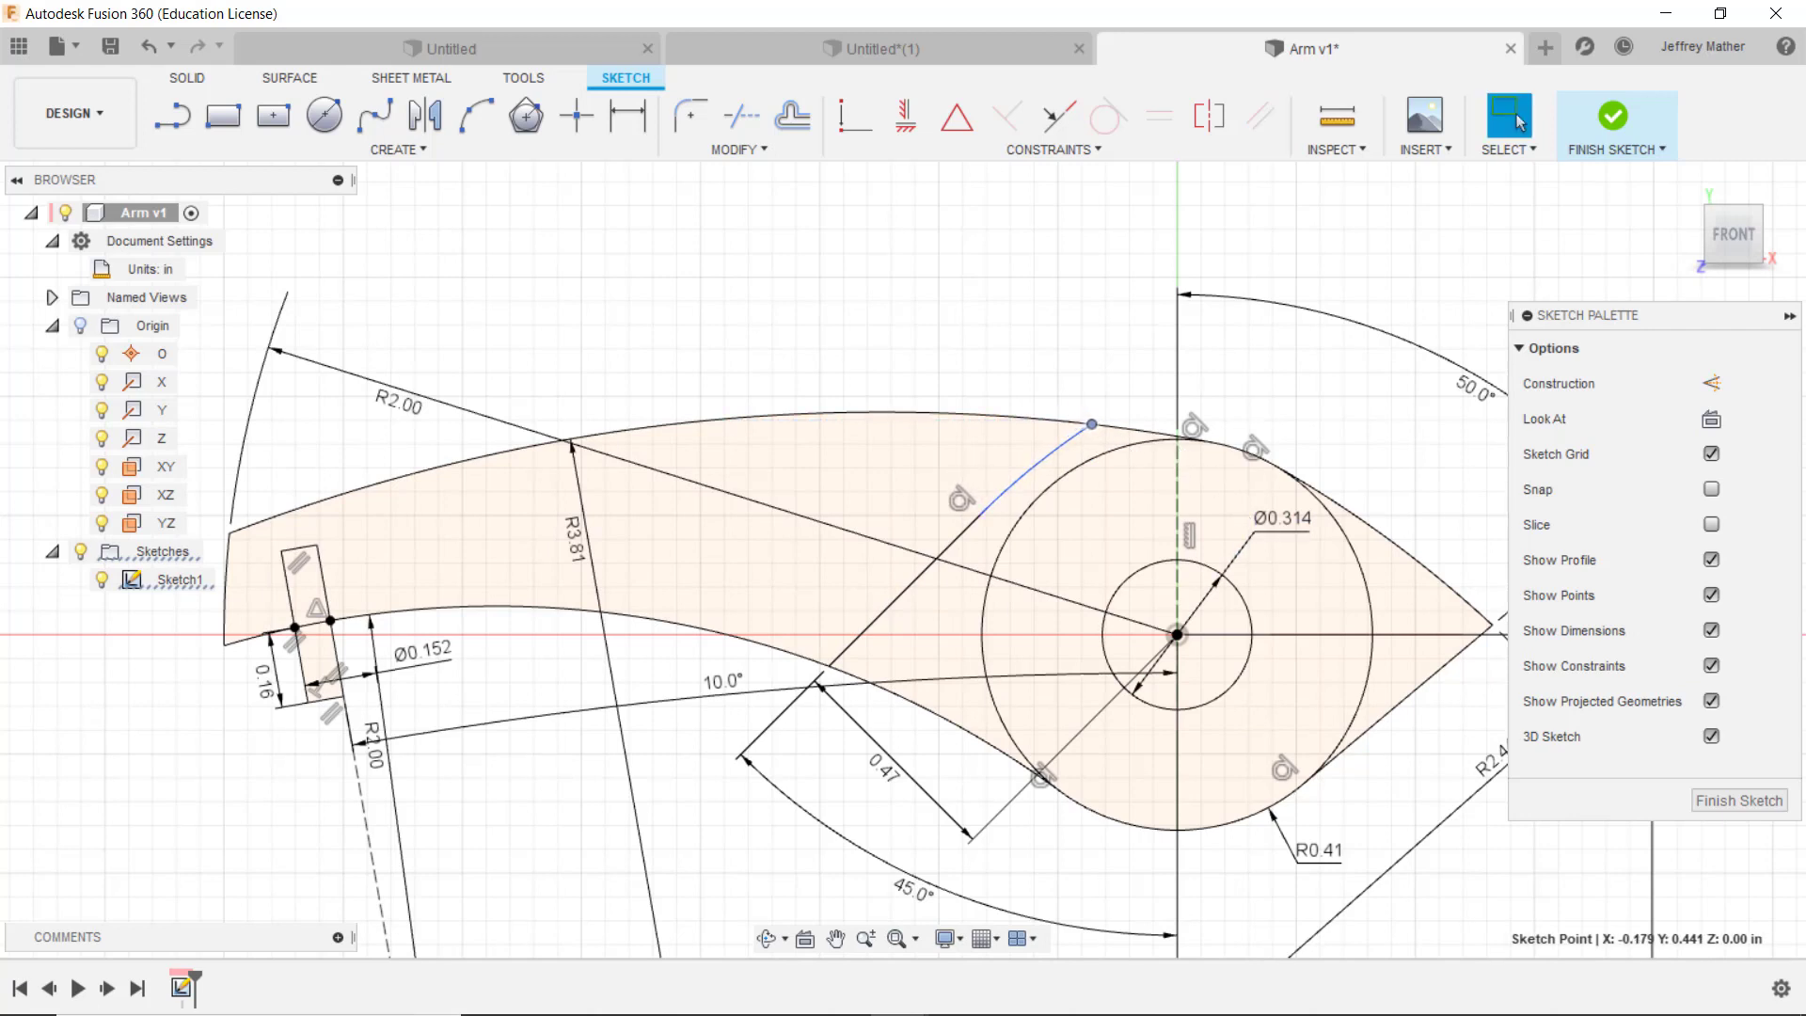
# Step: Check the reference drawing and try to make the new arc's centre point coincident with the pivot centre
pyautogui.click(957, 1014)
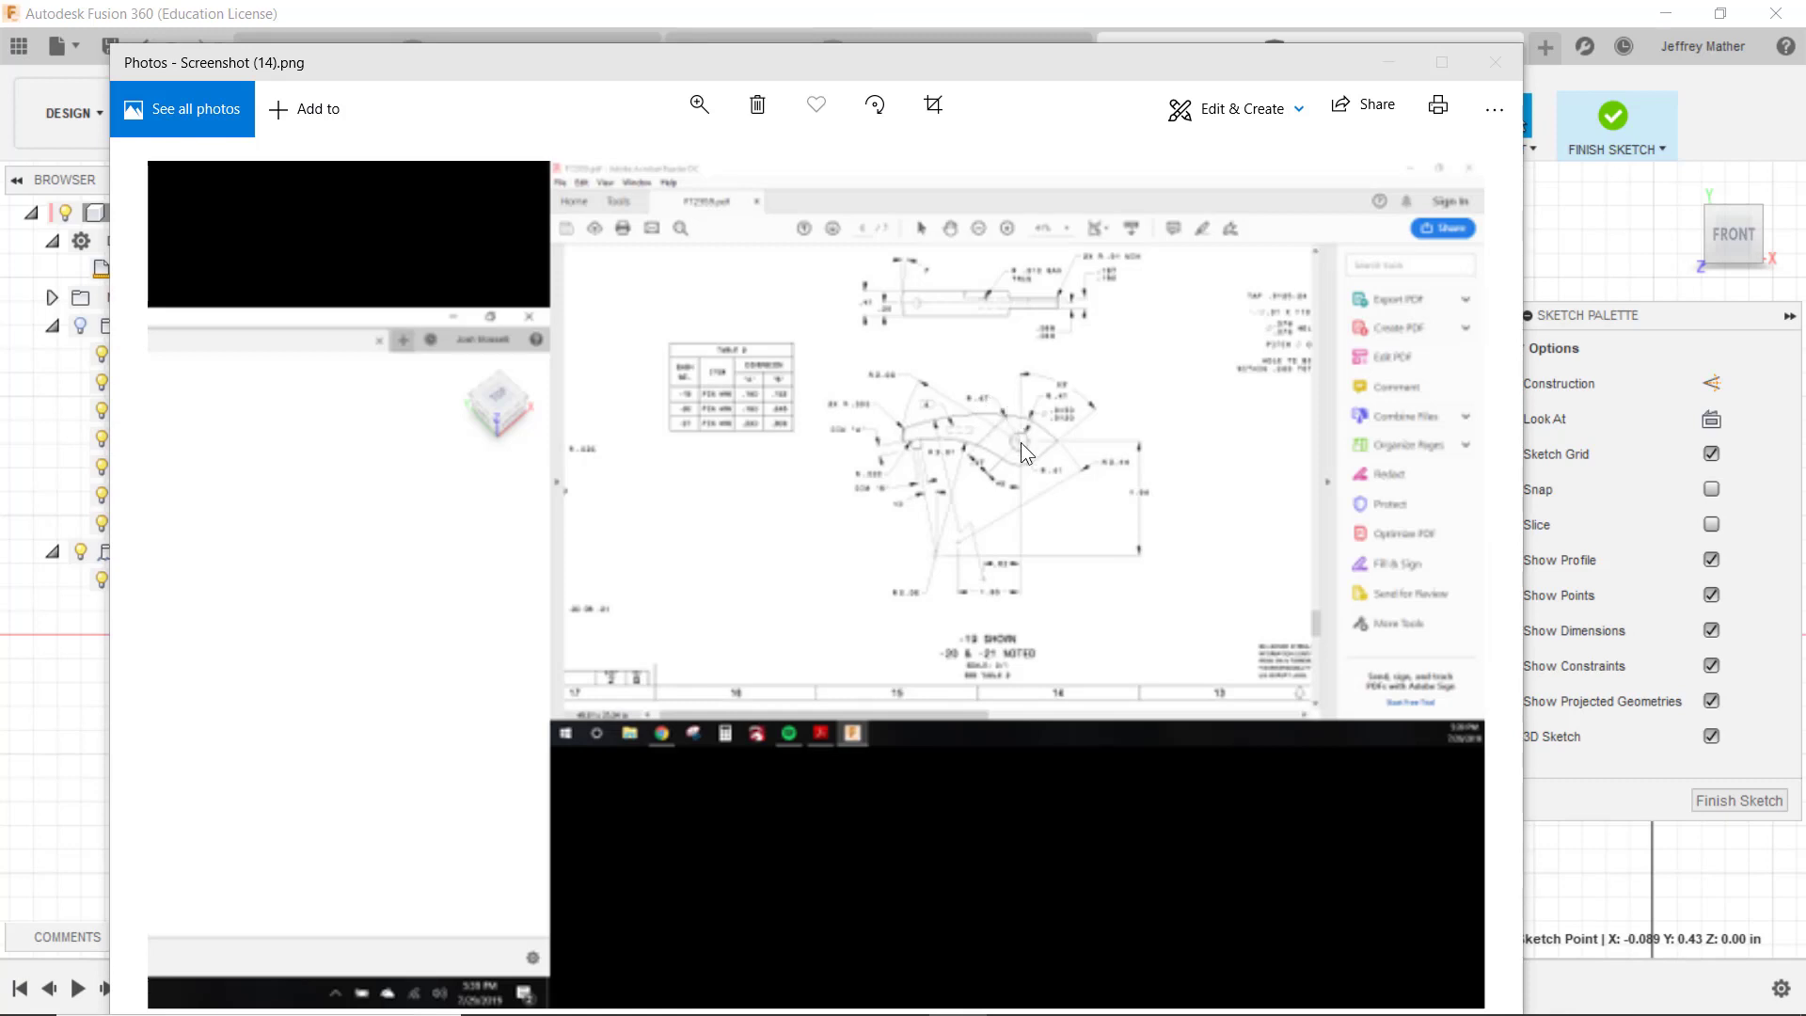
pyautogui.click(1388, 63)
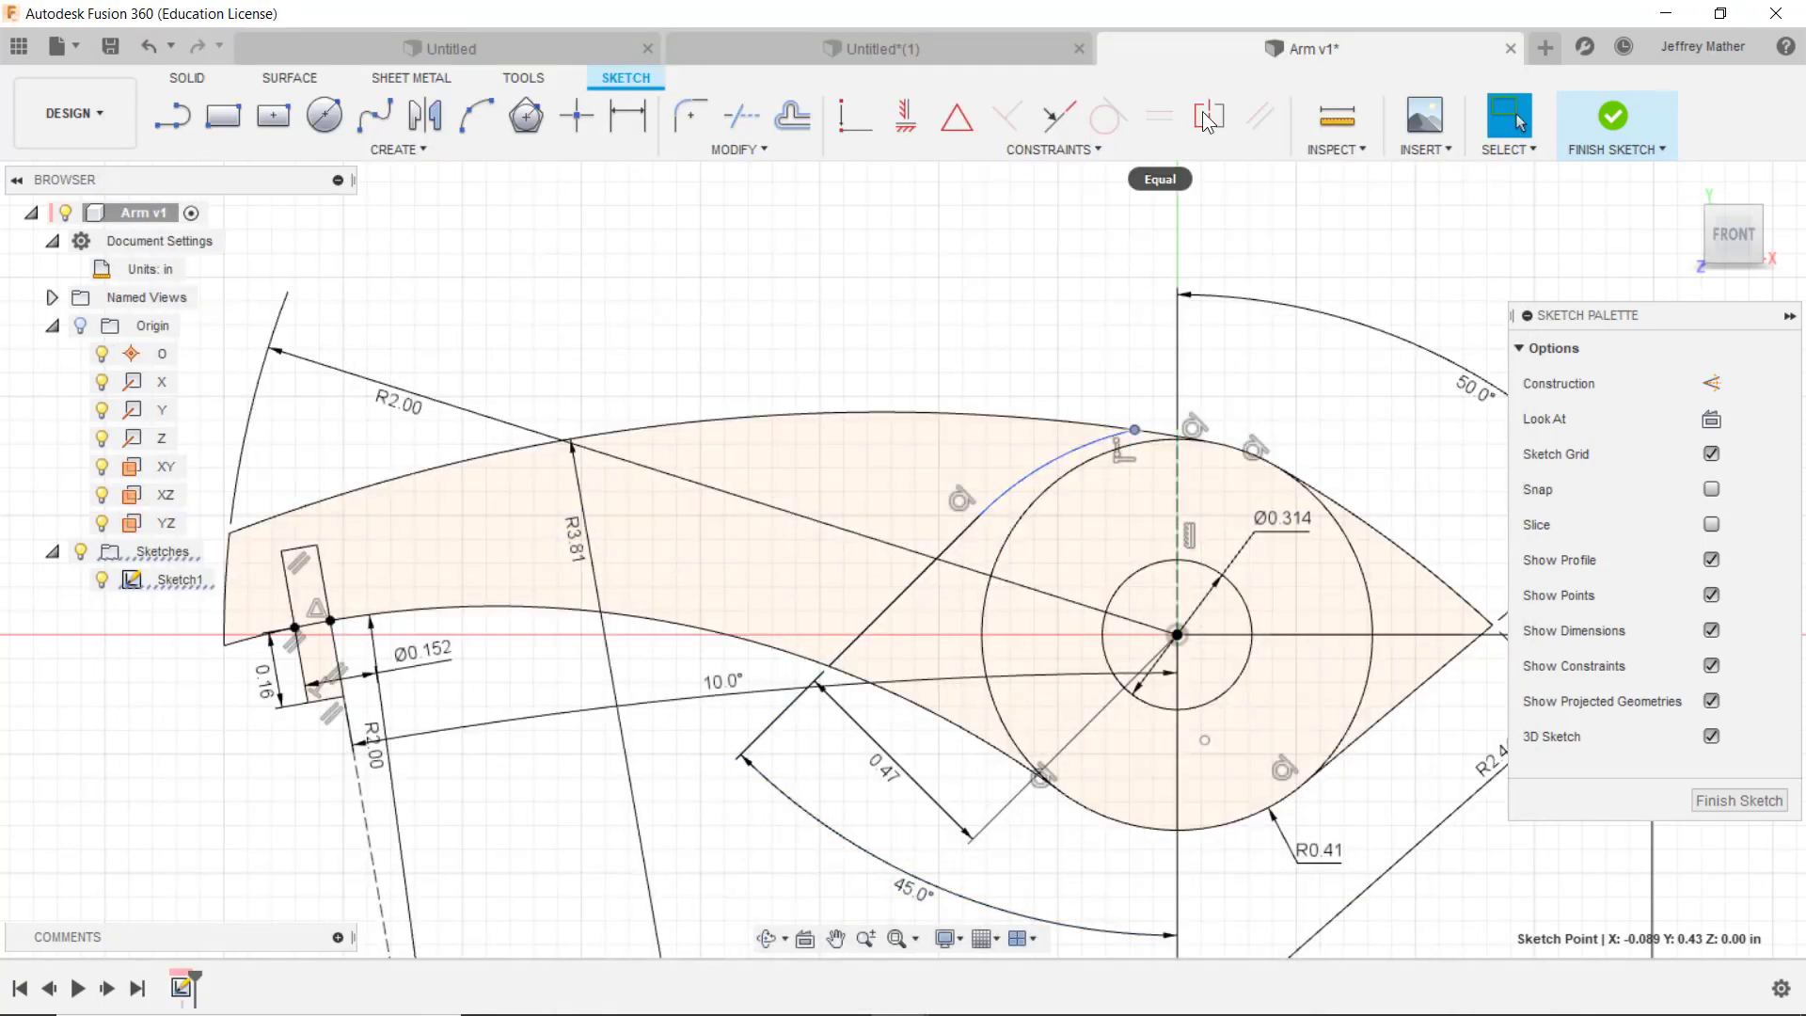
pyautogui.click(855, 116)
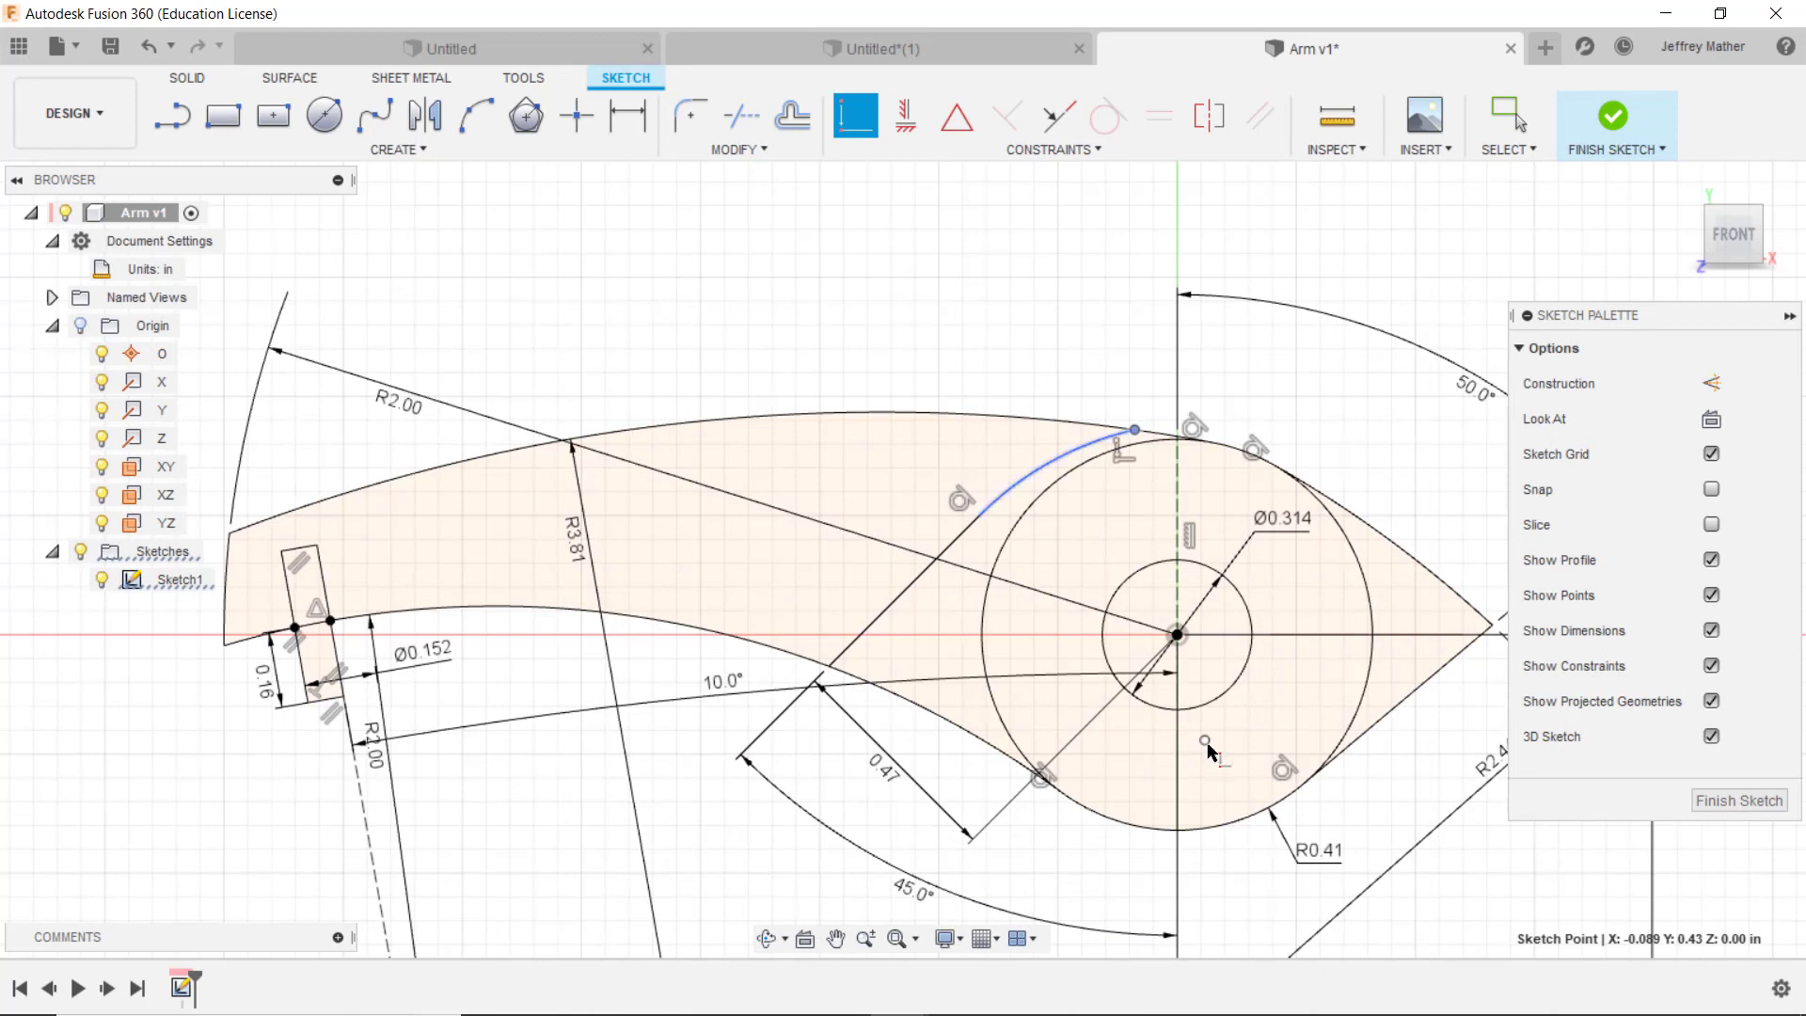
pyautogui.click(1177, 635)
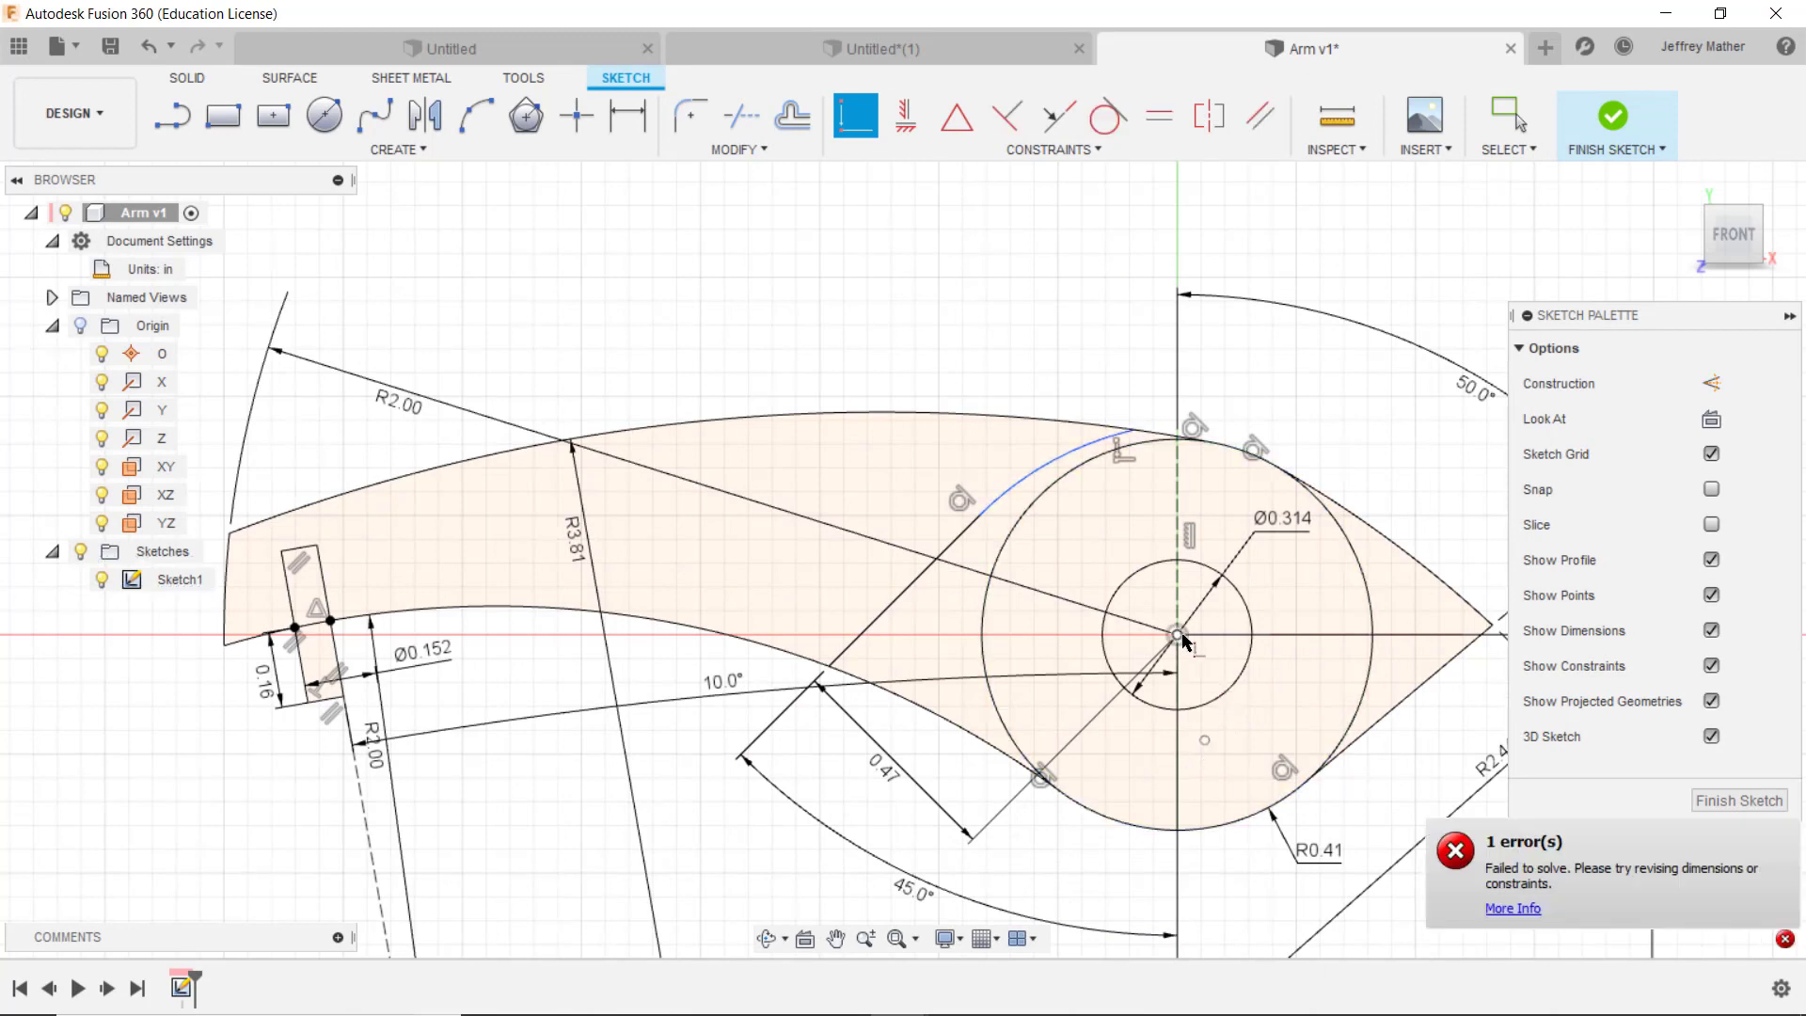
pyautogui.click(1205, 741)
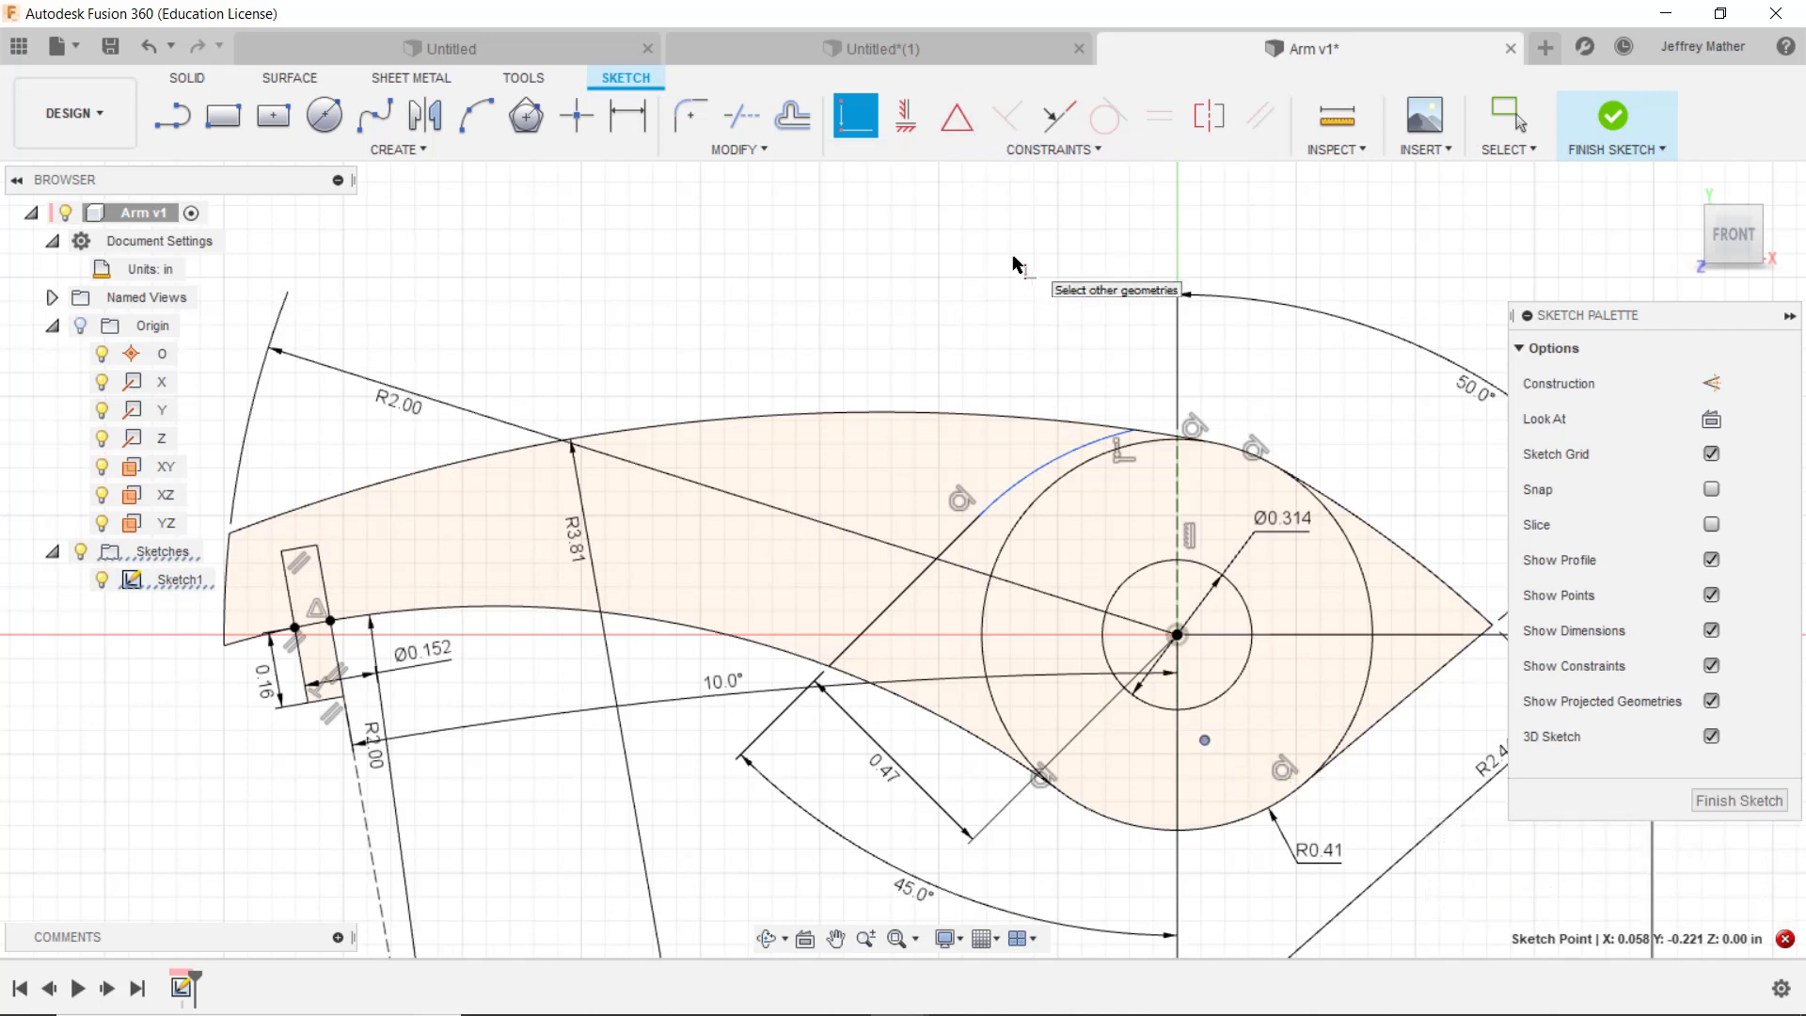
pyautogui.press('Escape')
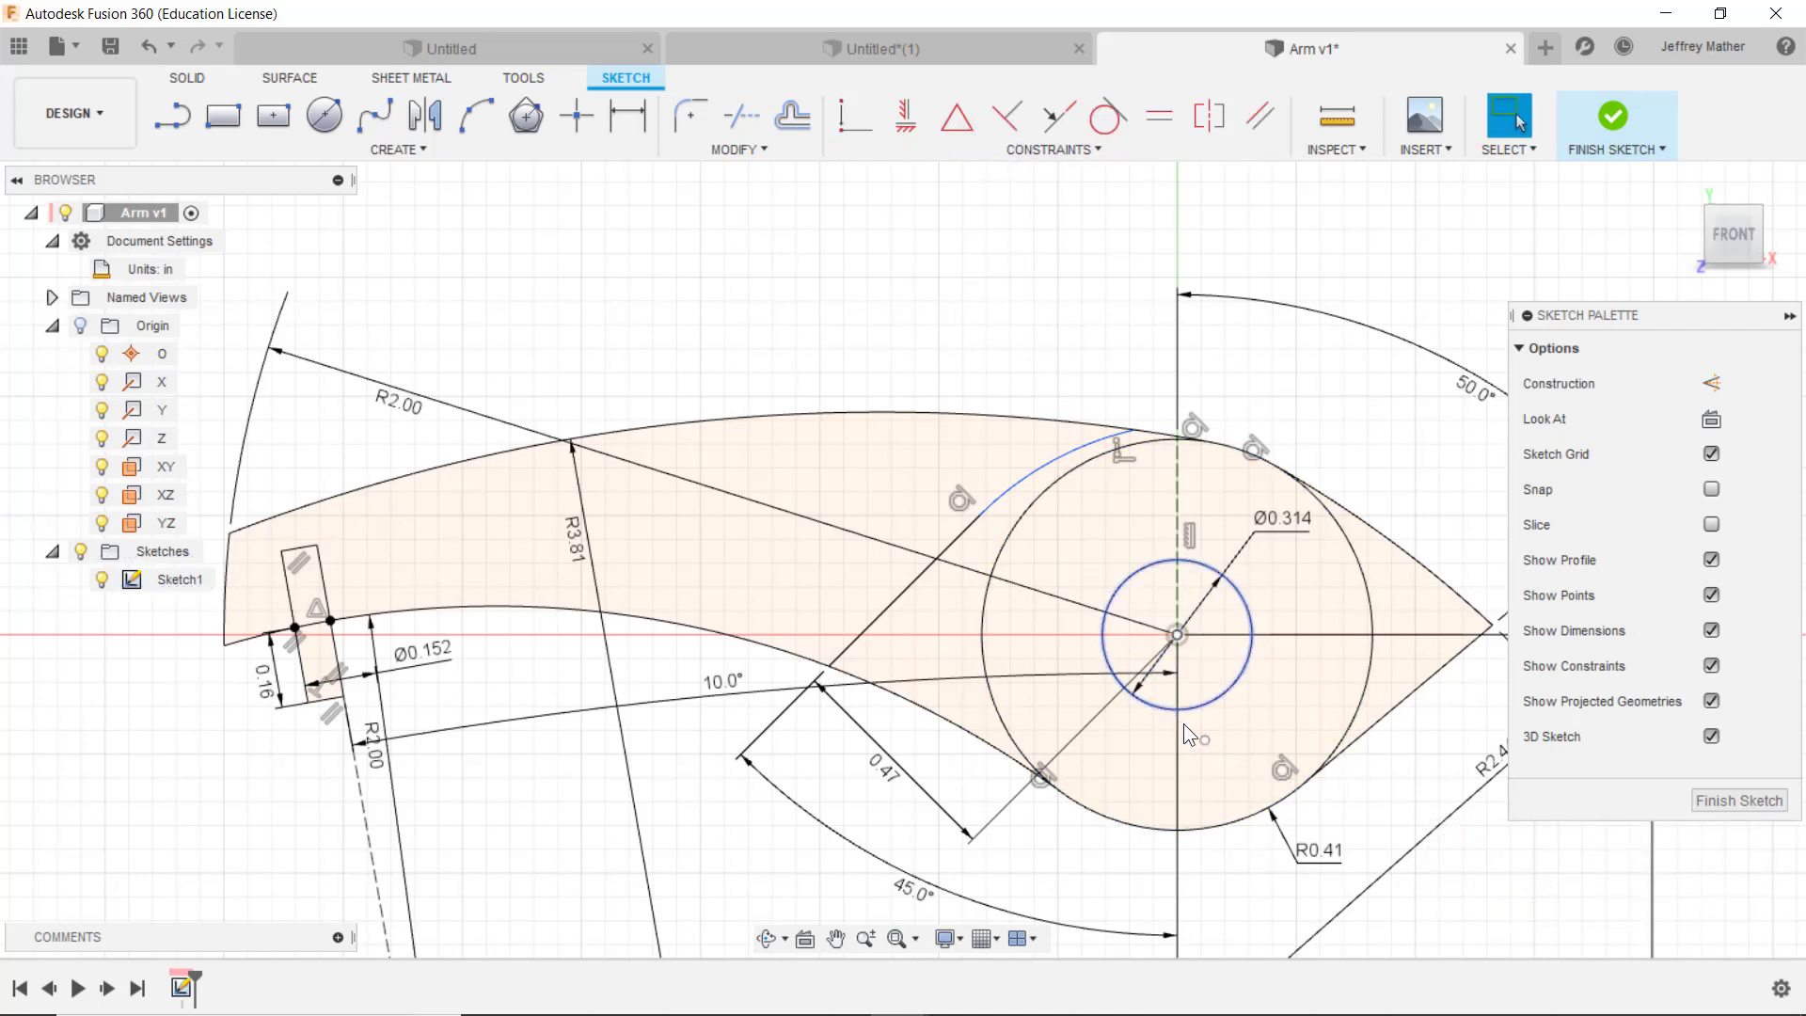
# Step: Move the new arc's centre point around below the pivot centre to test its remaining freedom
pyautogui.moveTo(1201, 738)
pyautogui.mouseDown()
pyautogui.moveTo(1178, 681)
pyautogui.moveTo(1203, 619)
pyautogui.moveTo(1177, 747)
pyautogui.moveTo(1204, 773)
pyautogui.mouseUp()
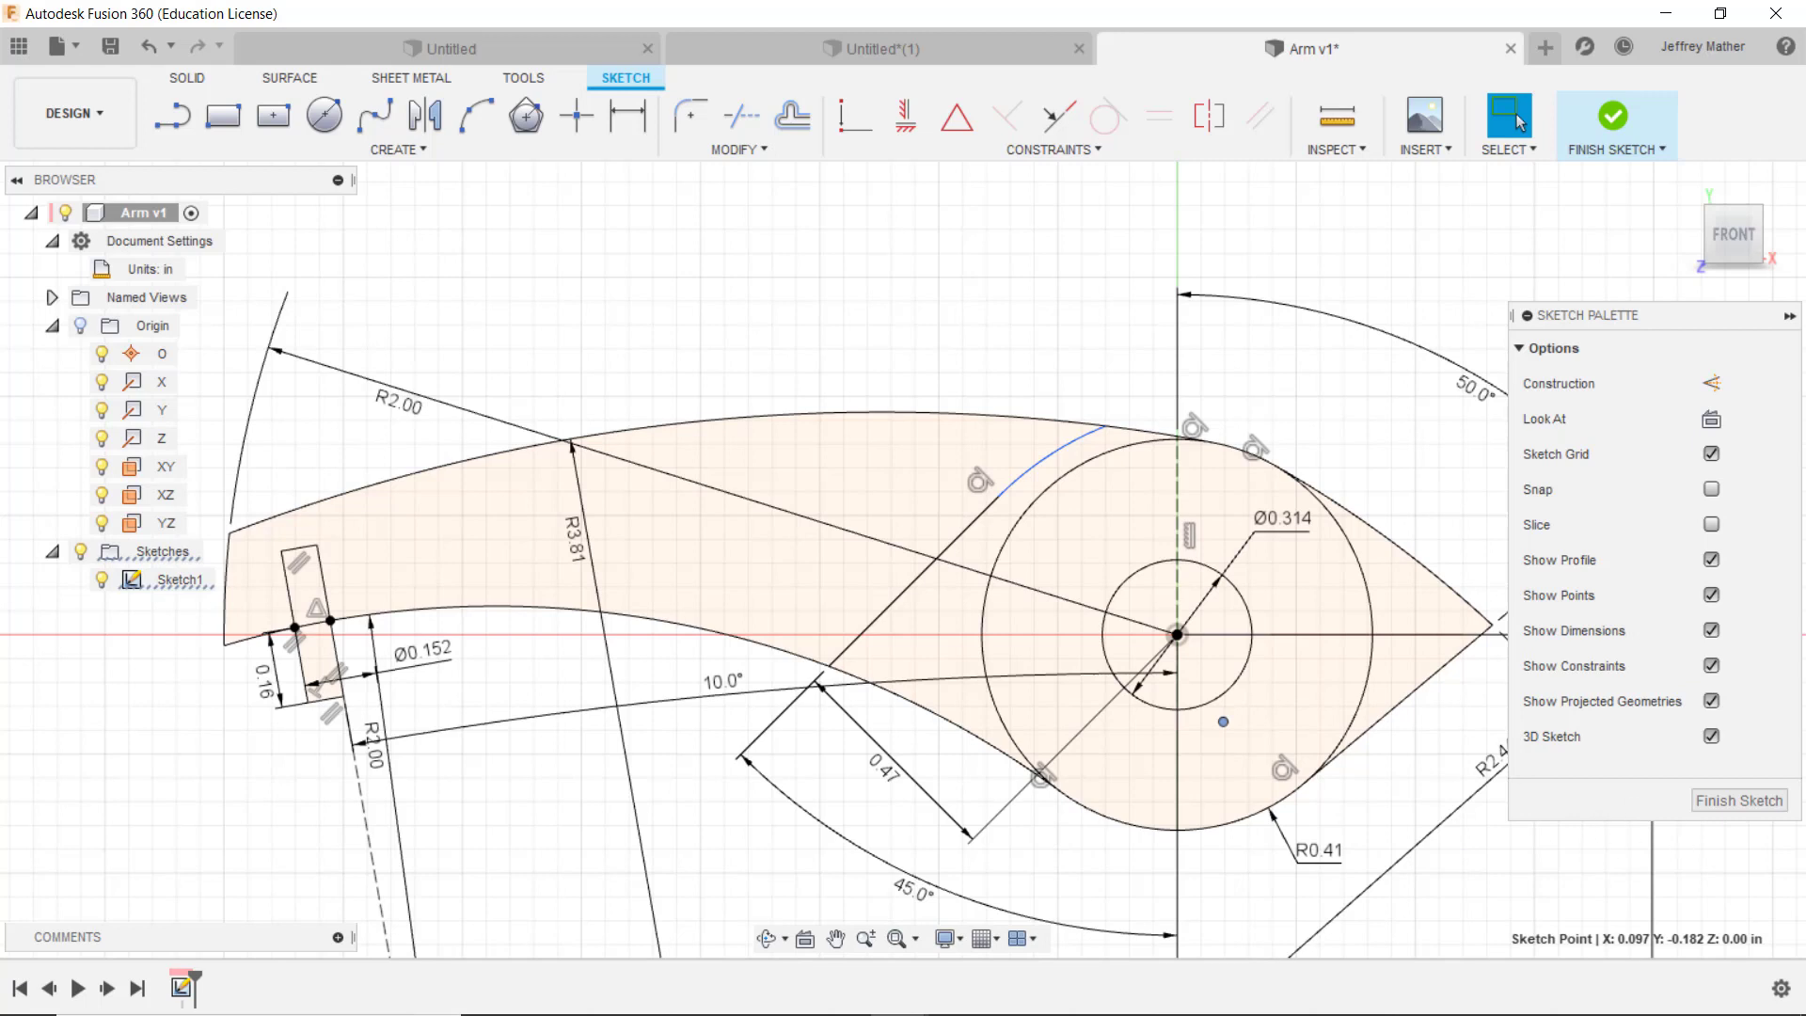
pyautogui.press('Escape')
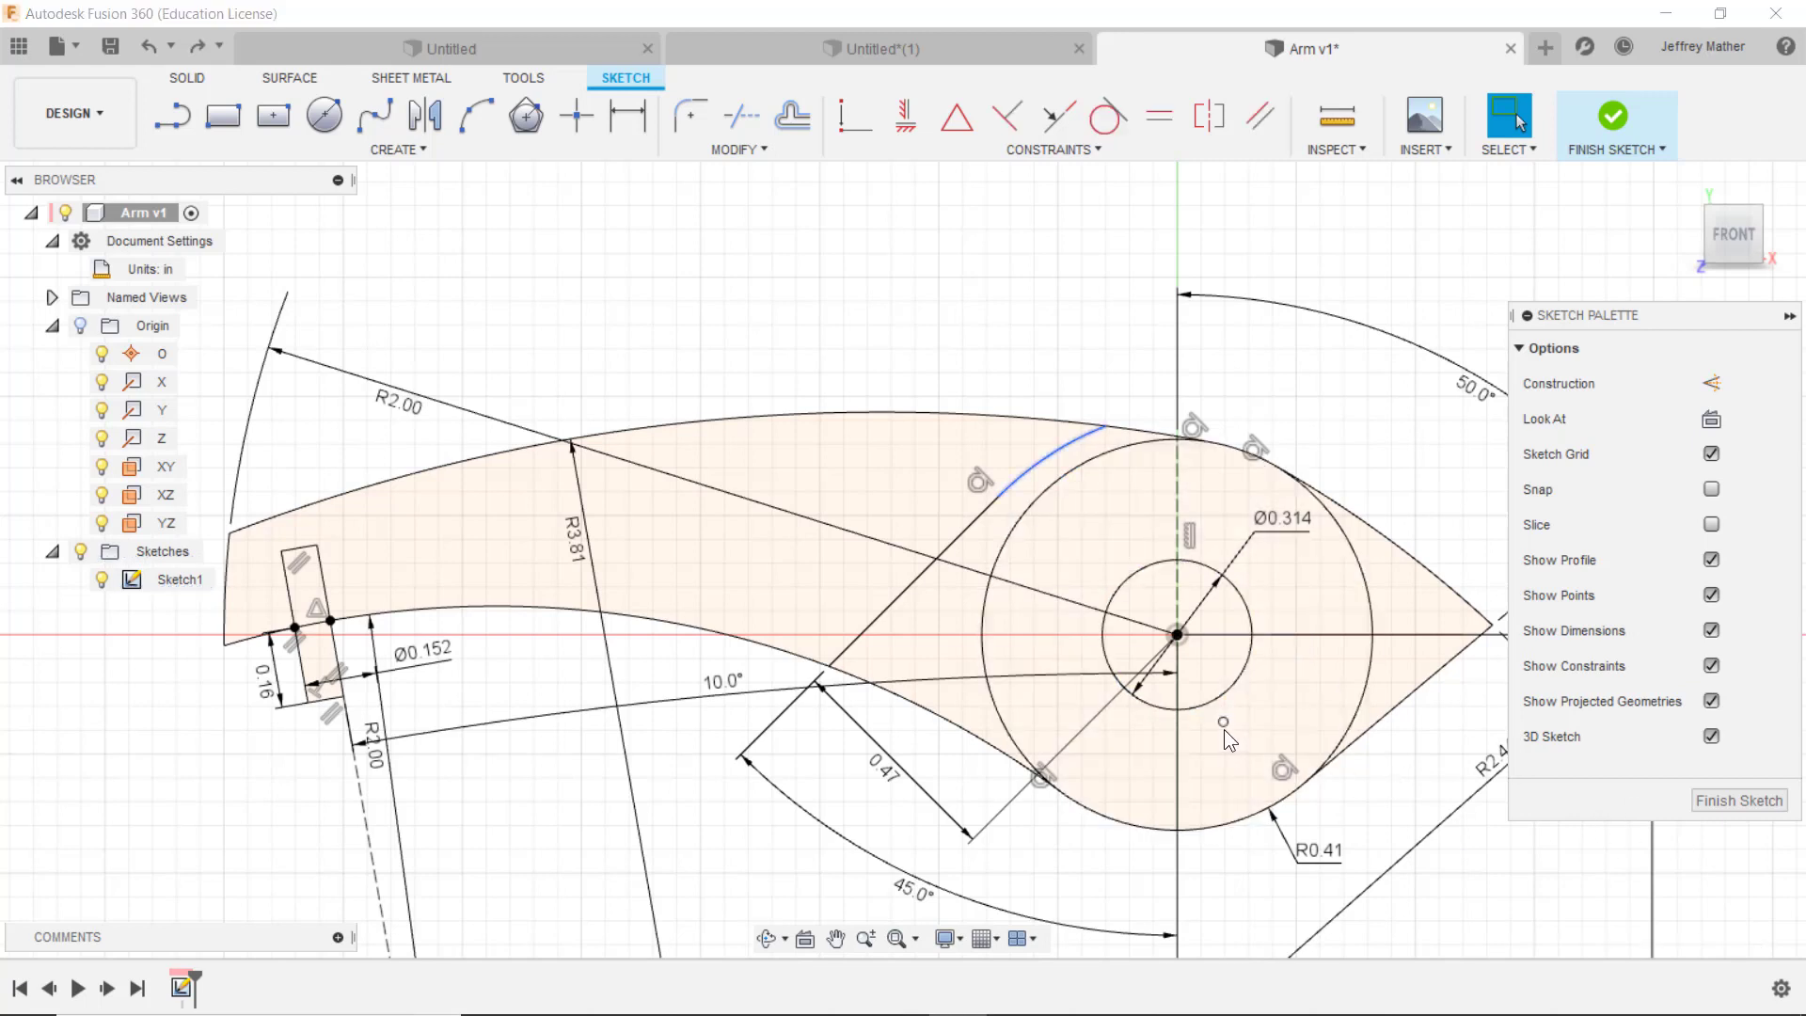
pyautogui.moveTo(1223, 729)
pyautogui.mouseDown()
pyautogui.moveTo(1198, 672)
pyautogui.moveTo(1253, 651)
pyautogui.moveTo(1115, 763)
pyautogui.moveTo(1228, 670)
pyautogui.mouseUp()
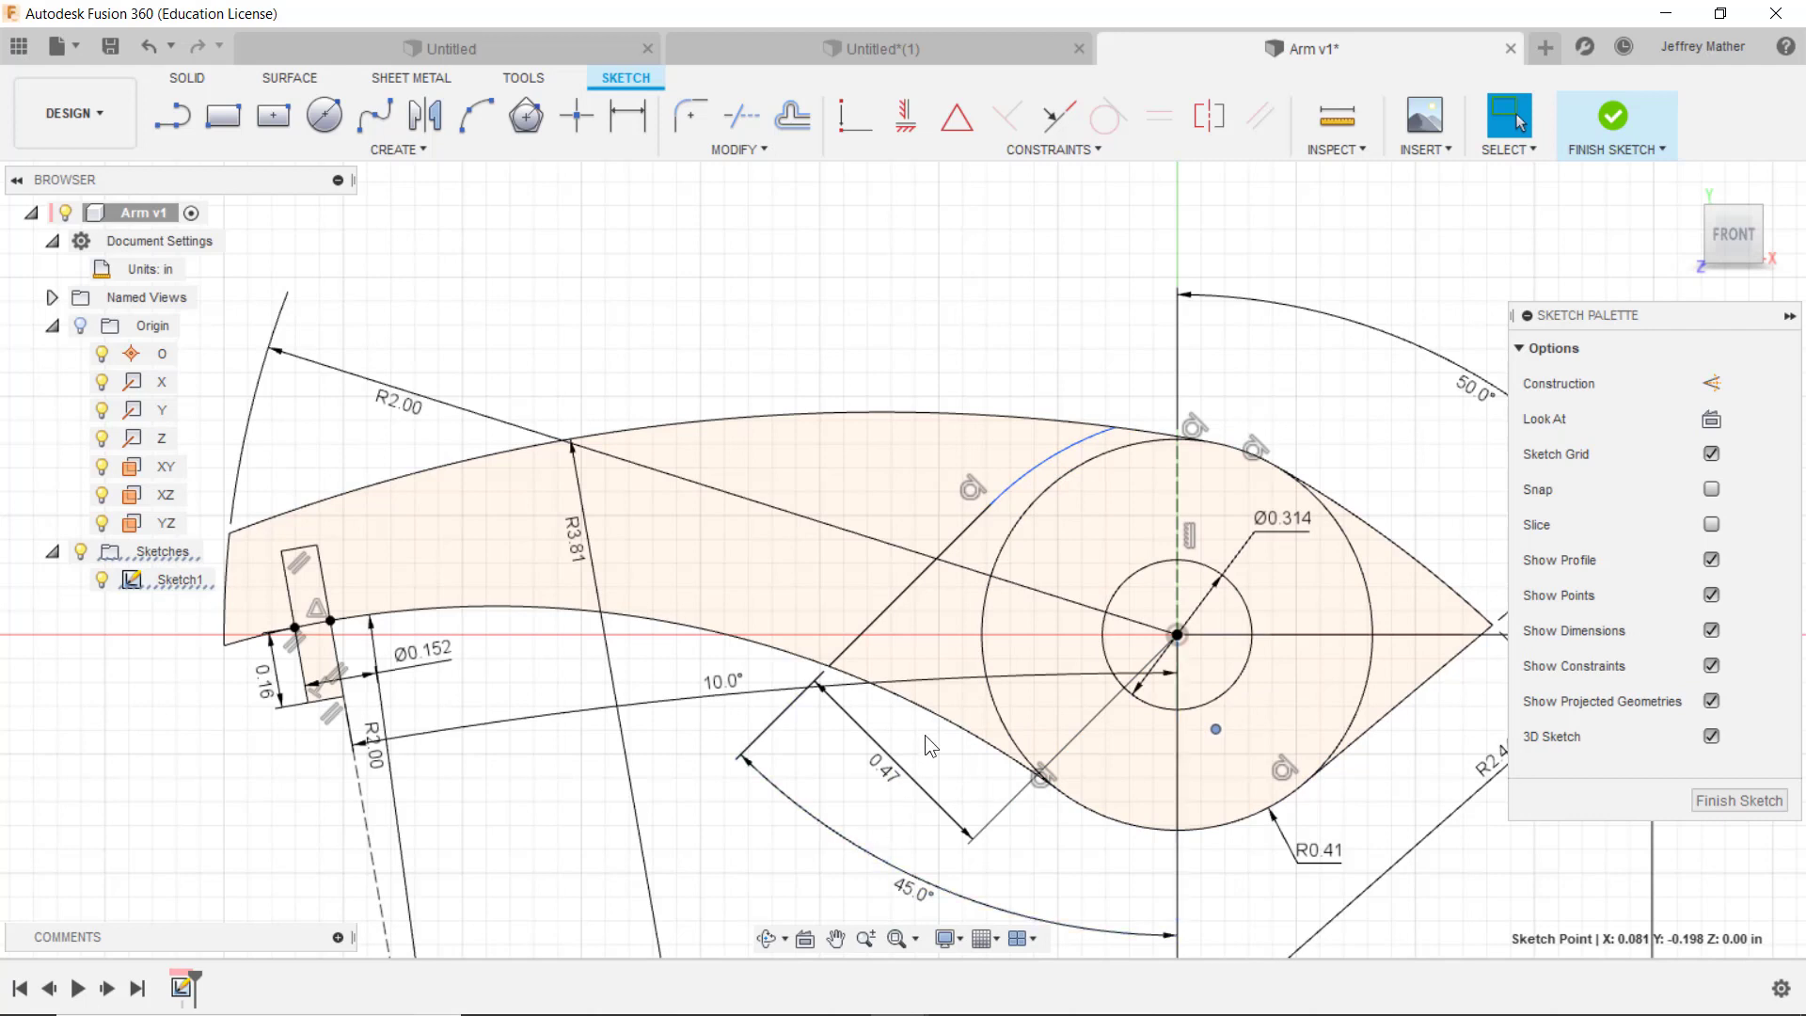
# Step: Delete the 45° line and the arc tangent to it
pyautogui.click(980, 523)
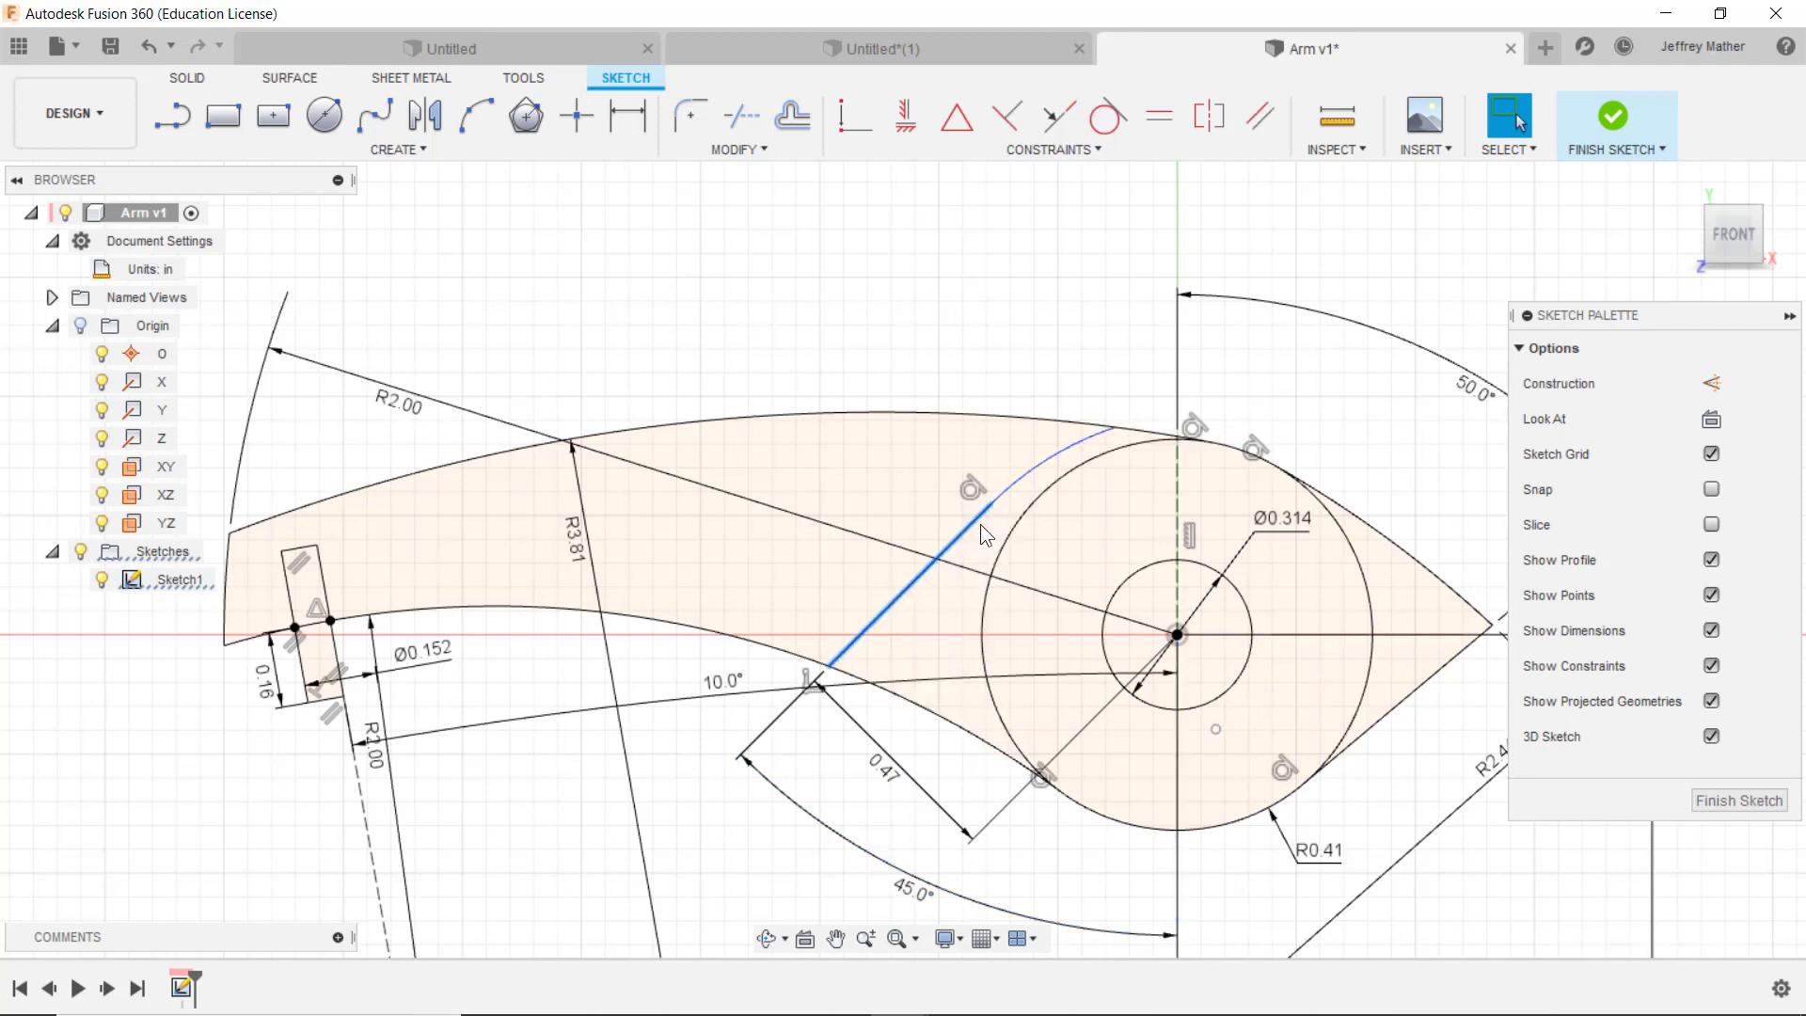
pyautogui.press('Delete')
pyautogui.click(1012, 472)
pyautogui.press('Delete')
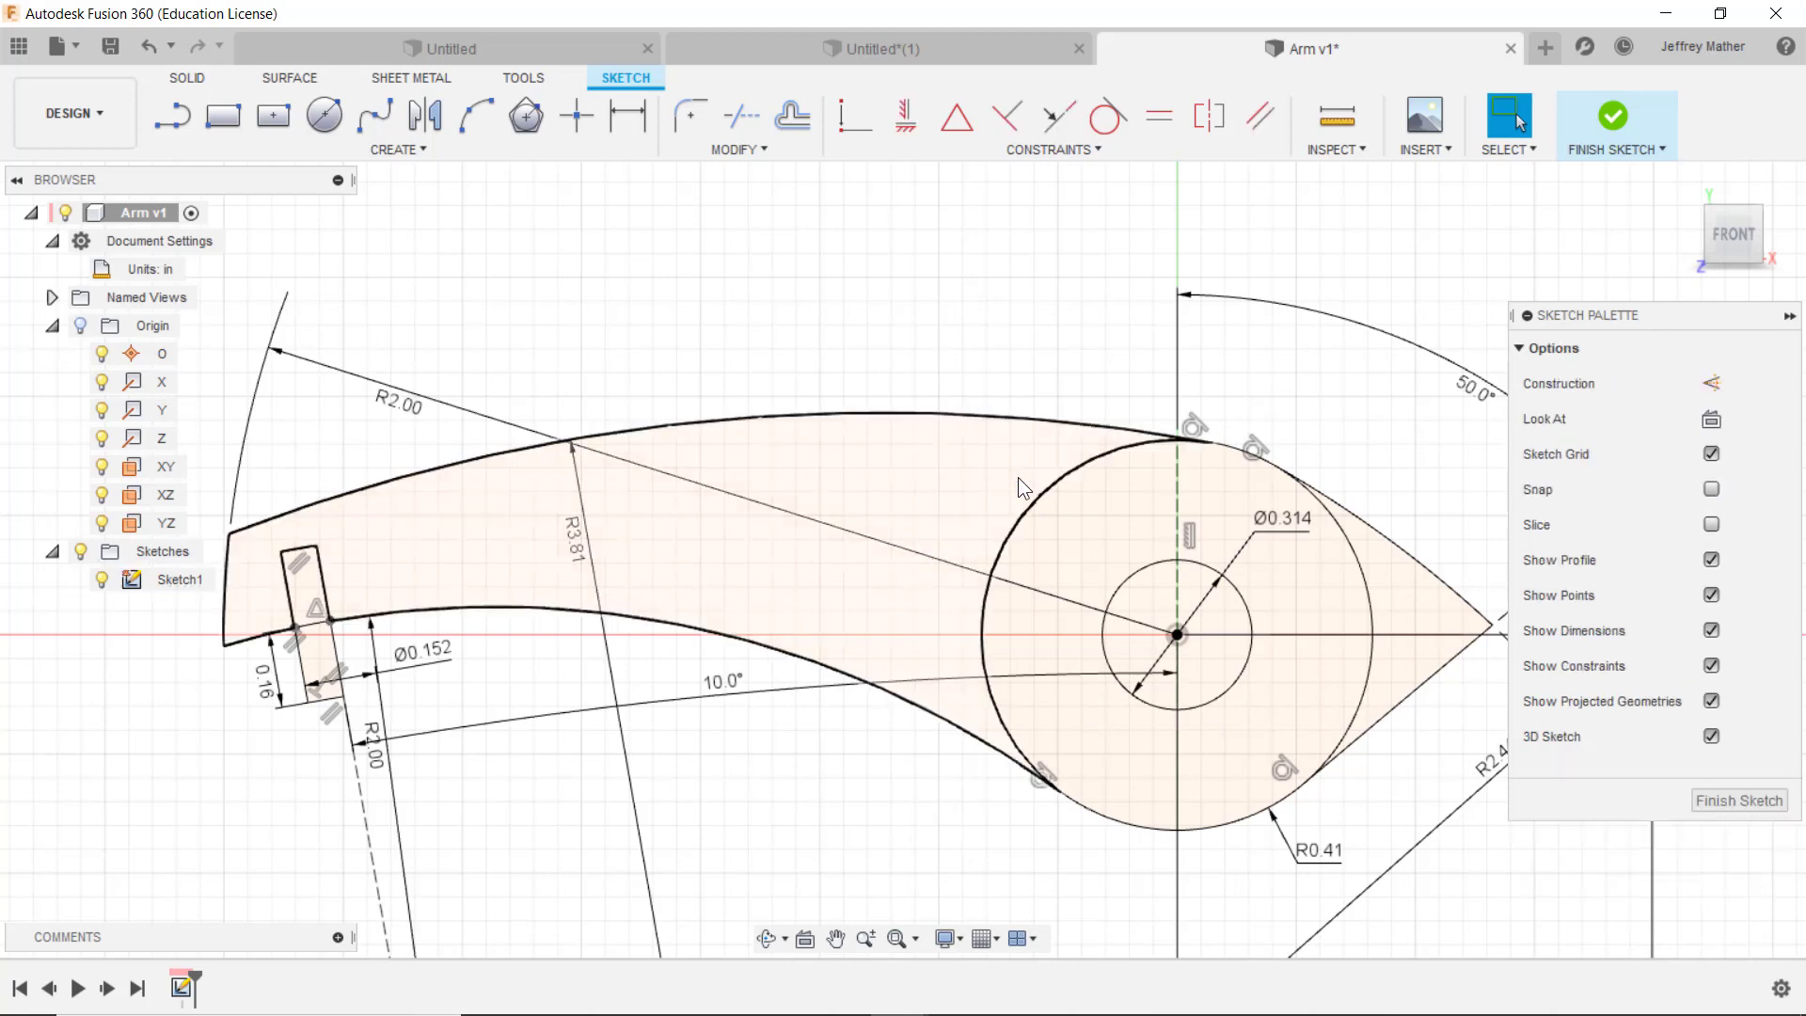
# Step: Draw a three-point arc from the lever's upper arc down into the lever body, outside the R0.41 circle
pyautogui.click(475, 116)
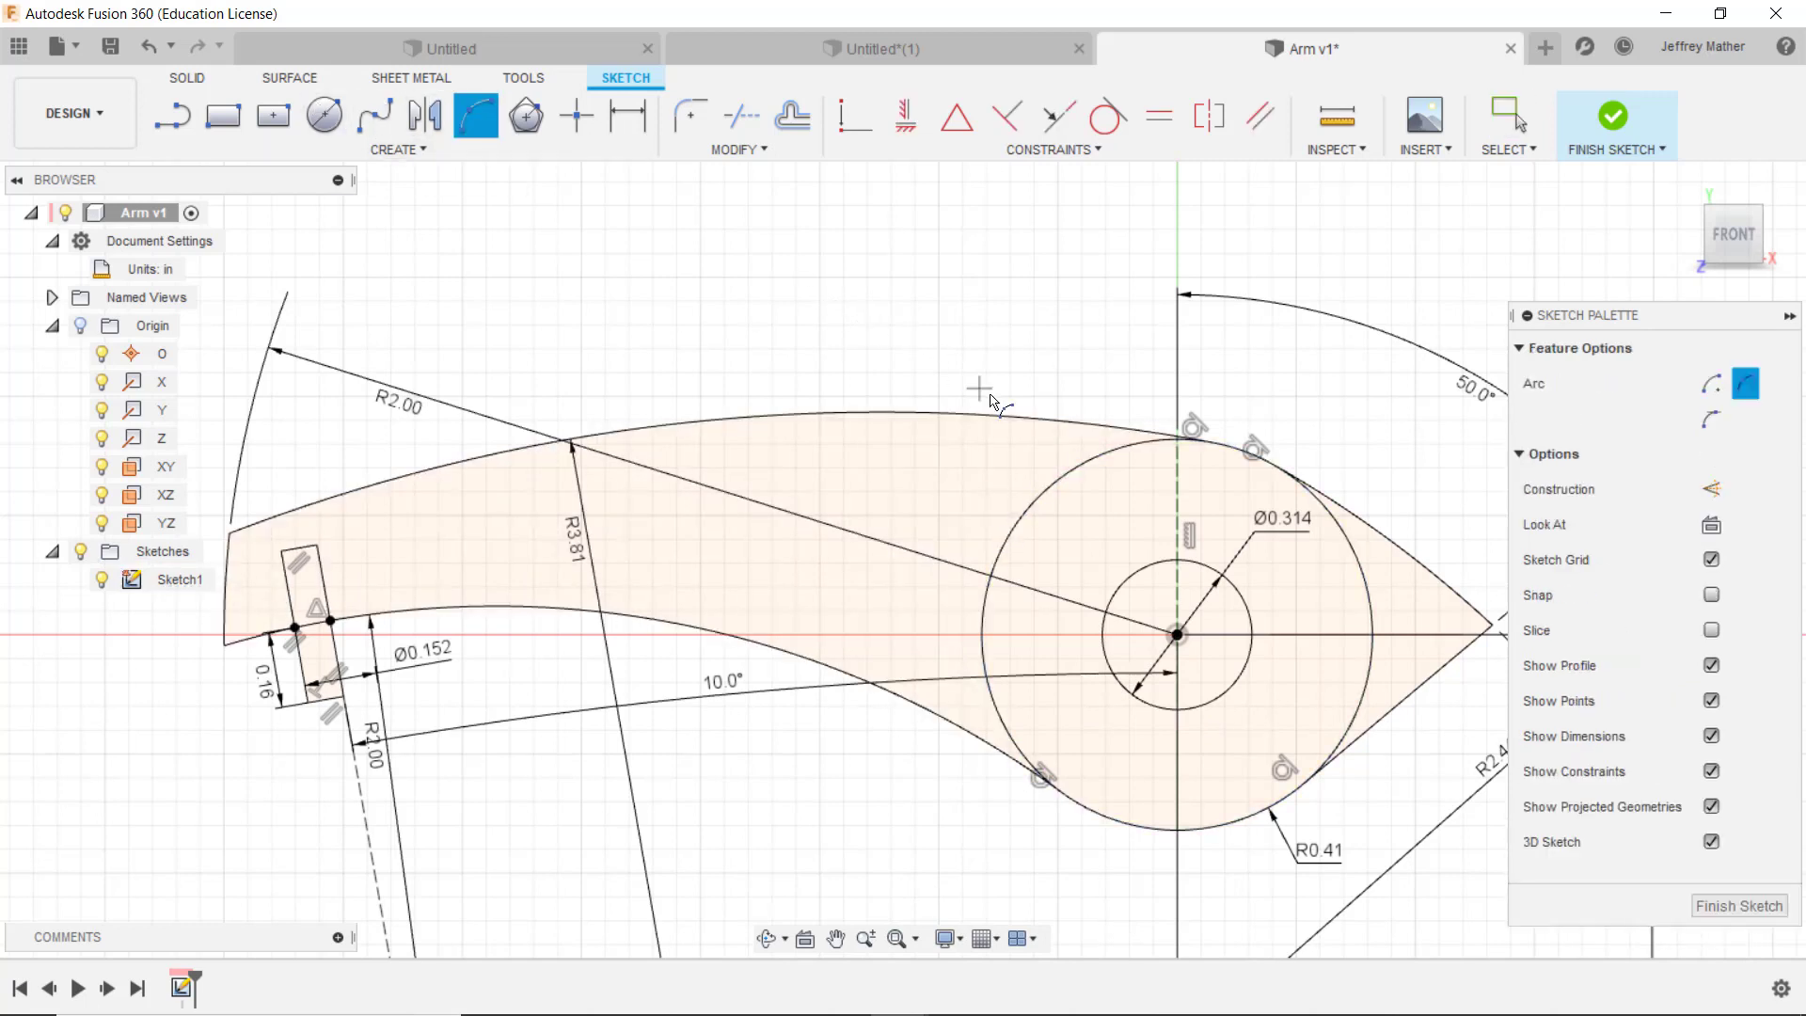
pyautogui.click(1030, 419)
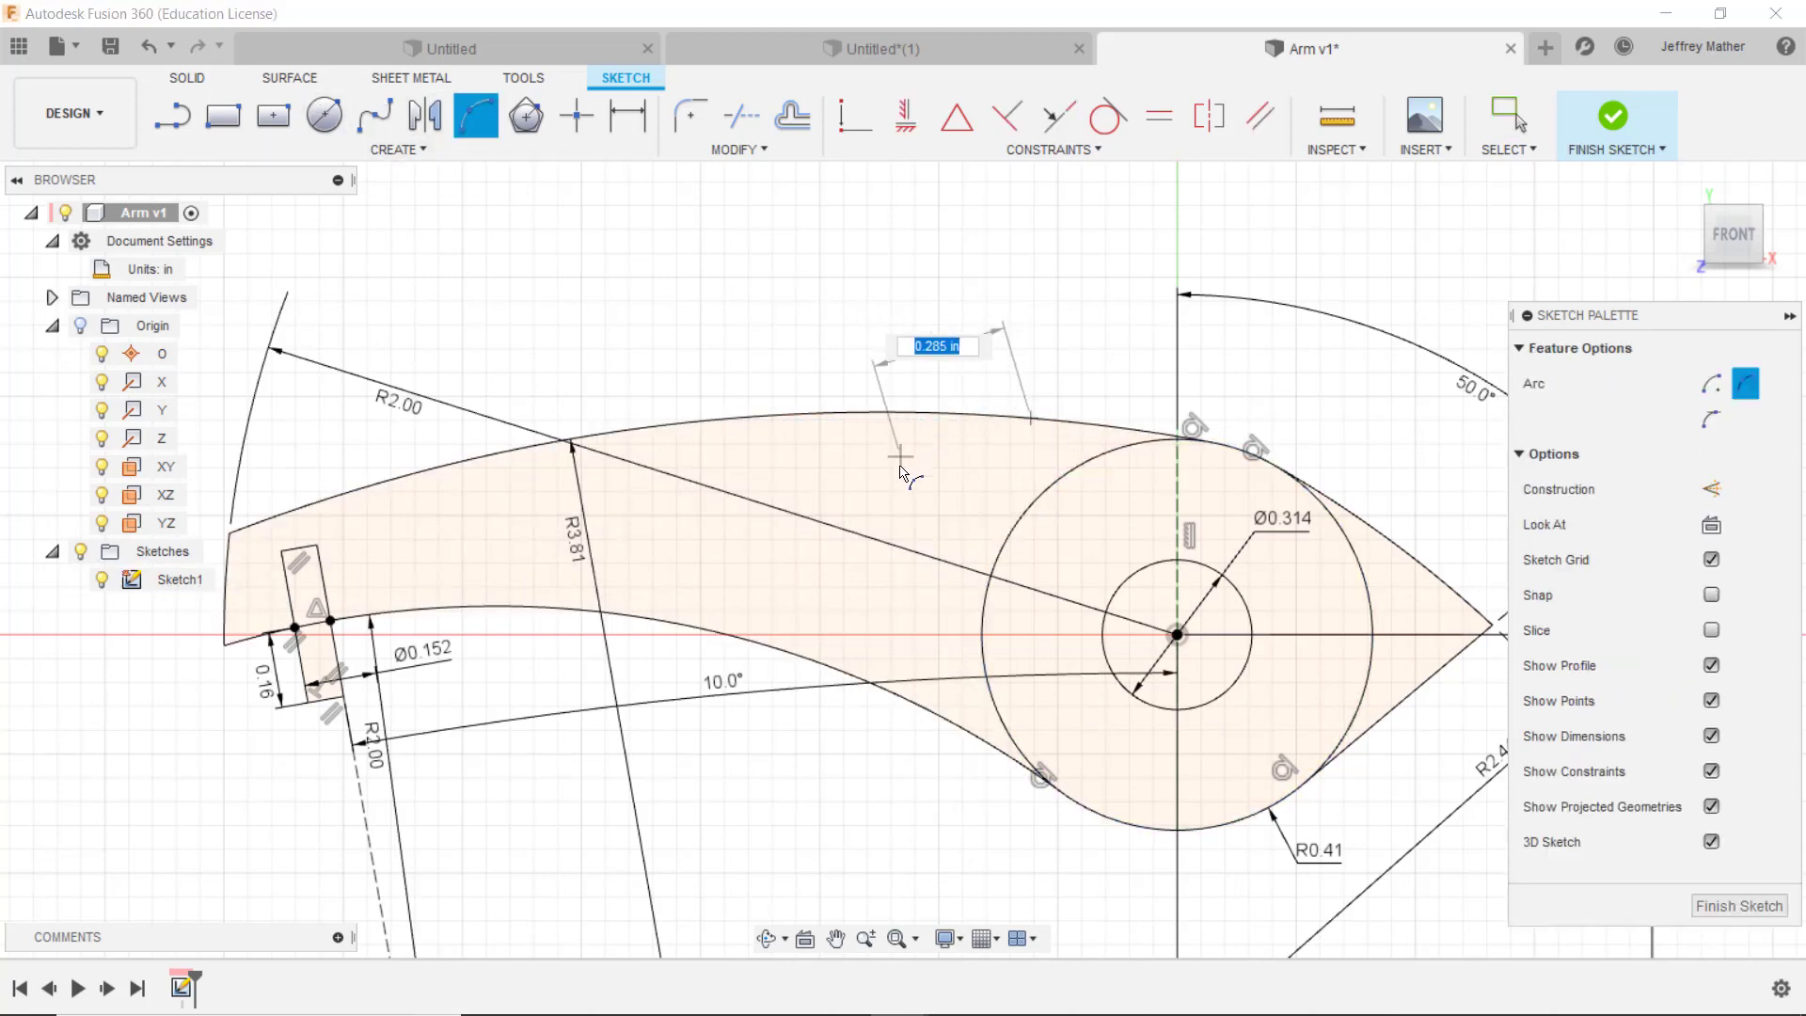
pyautogui.click(874, 575)
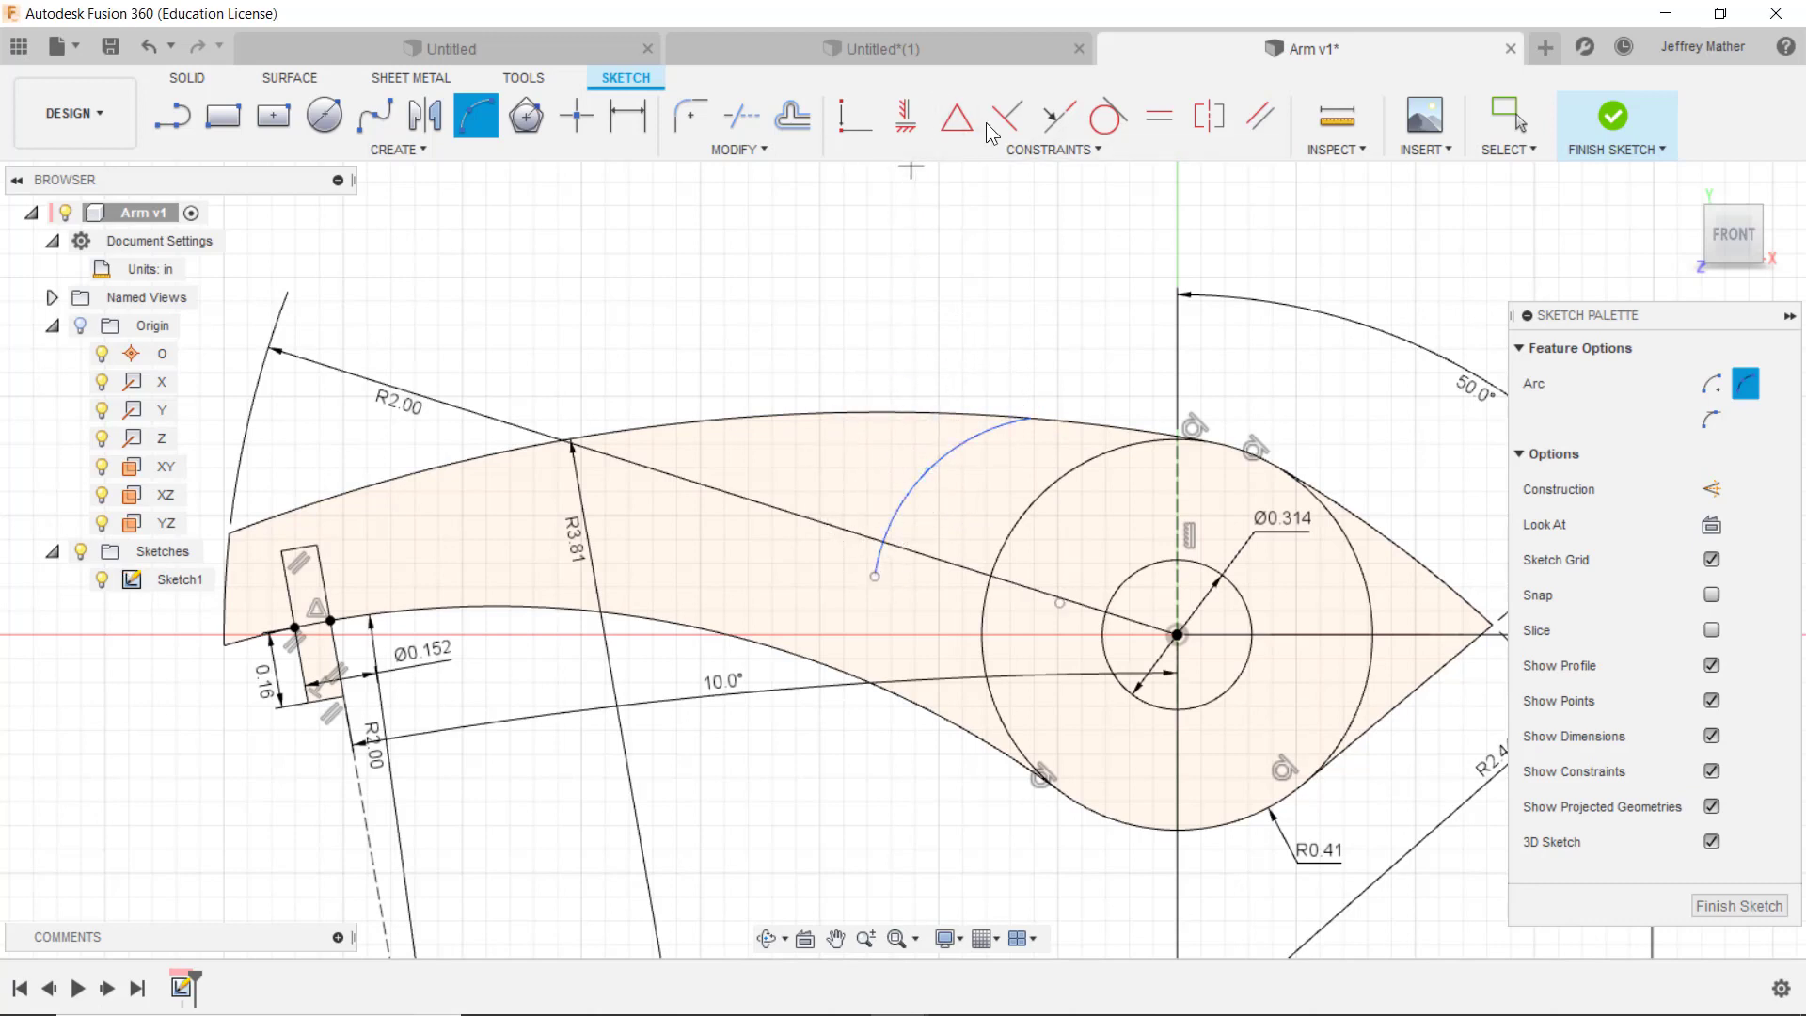
# Step: Make the new arc's centre point coincident with the pivot centre
pyautogui.click(855, 116)
pyautogui.click(1059, 604)
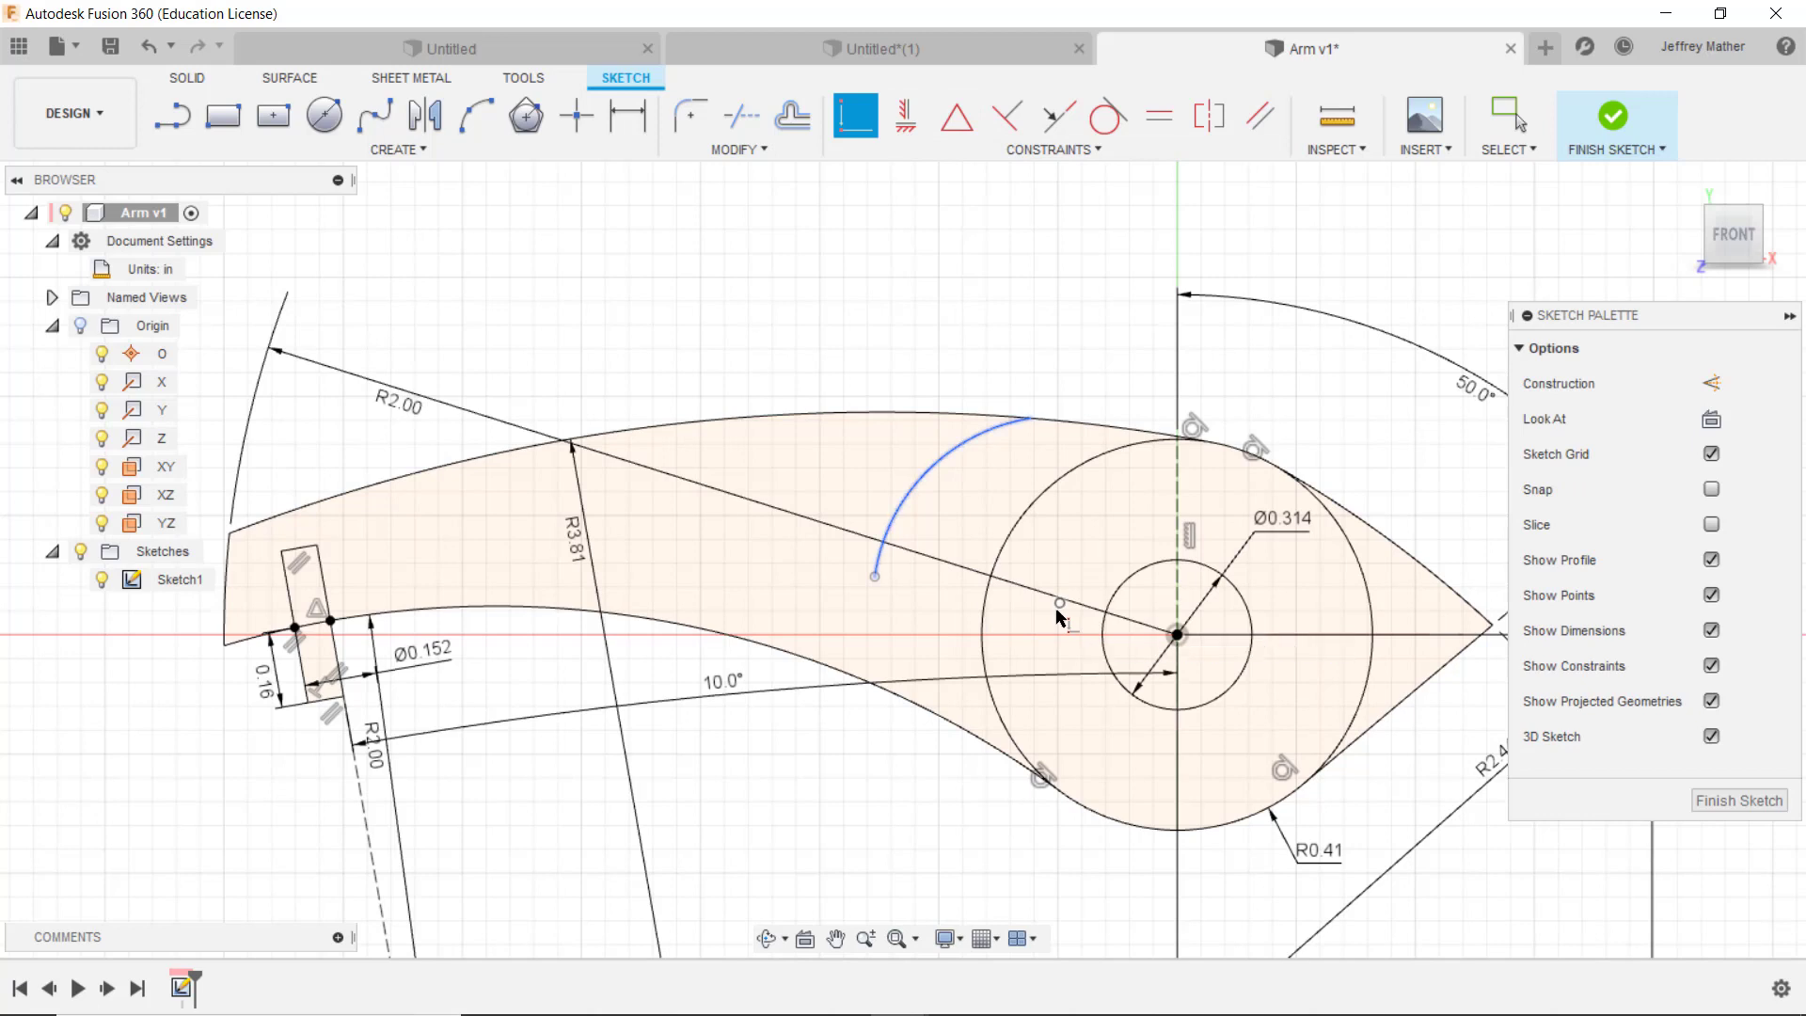
pyautogui.click(1181, 638)
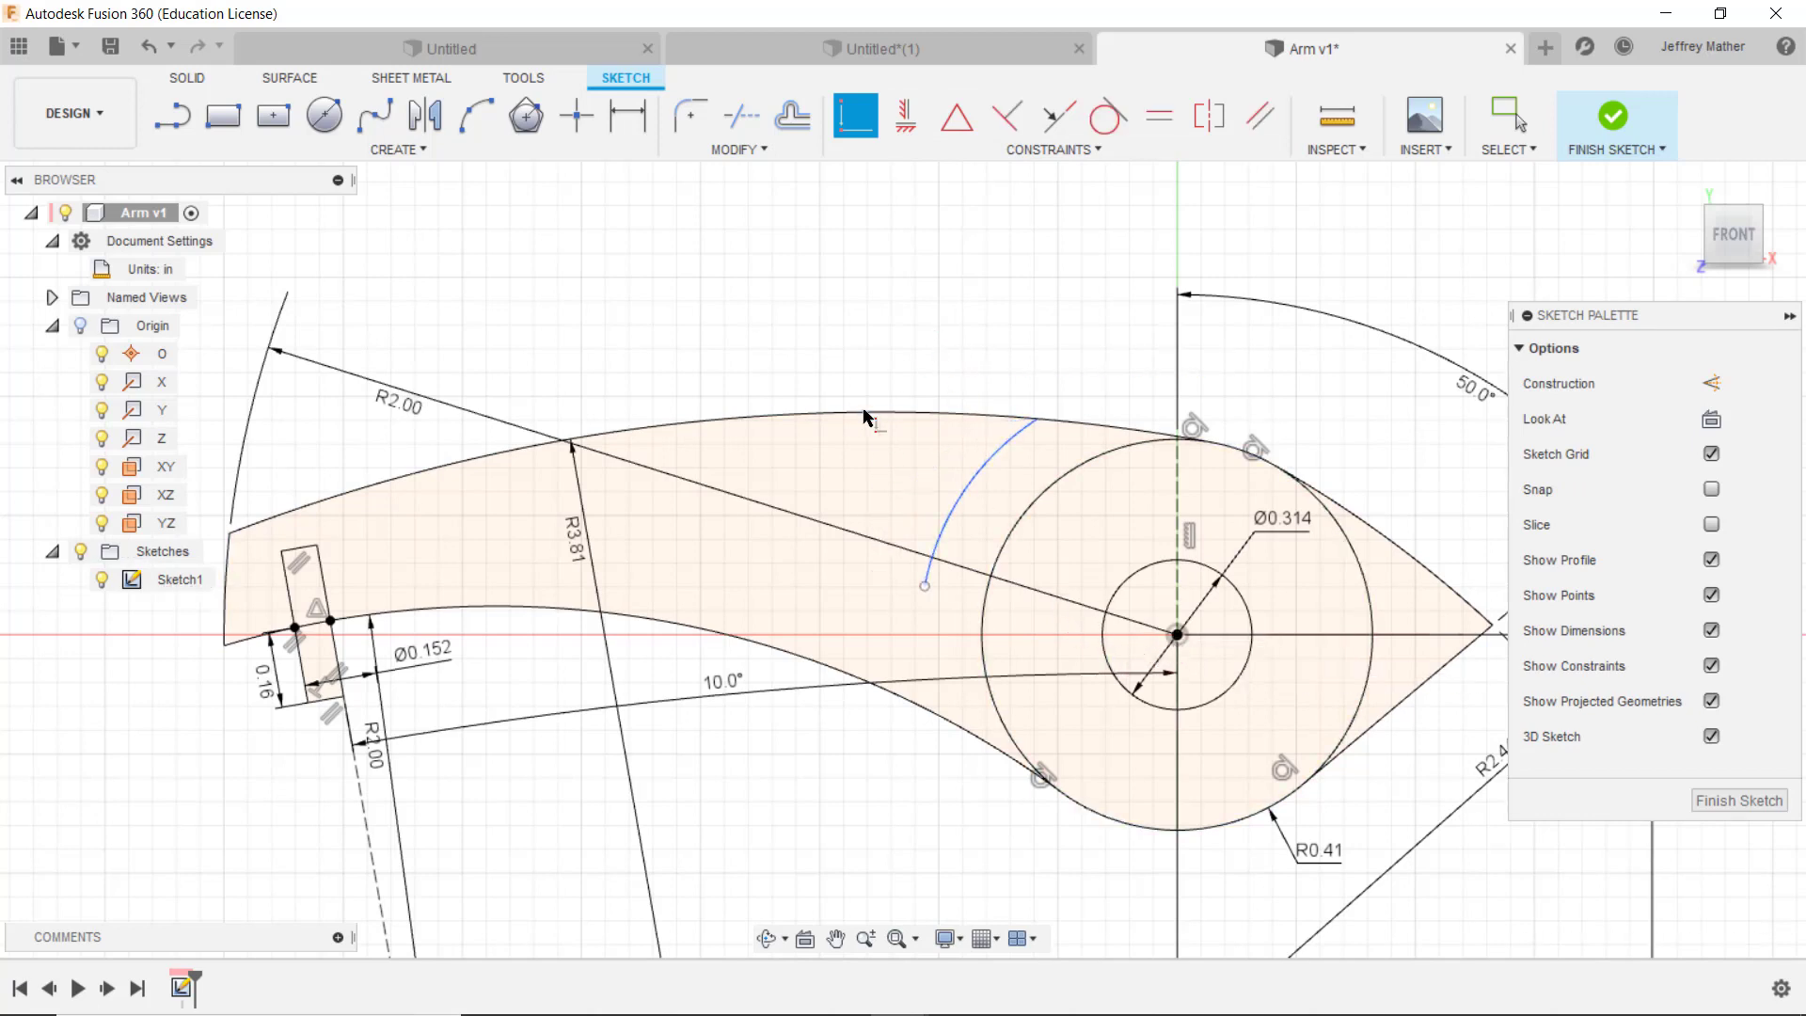
pyautogui.press('Escape')
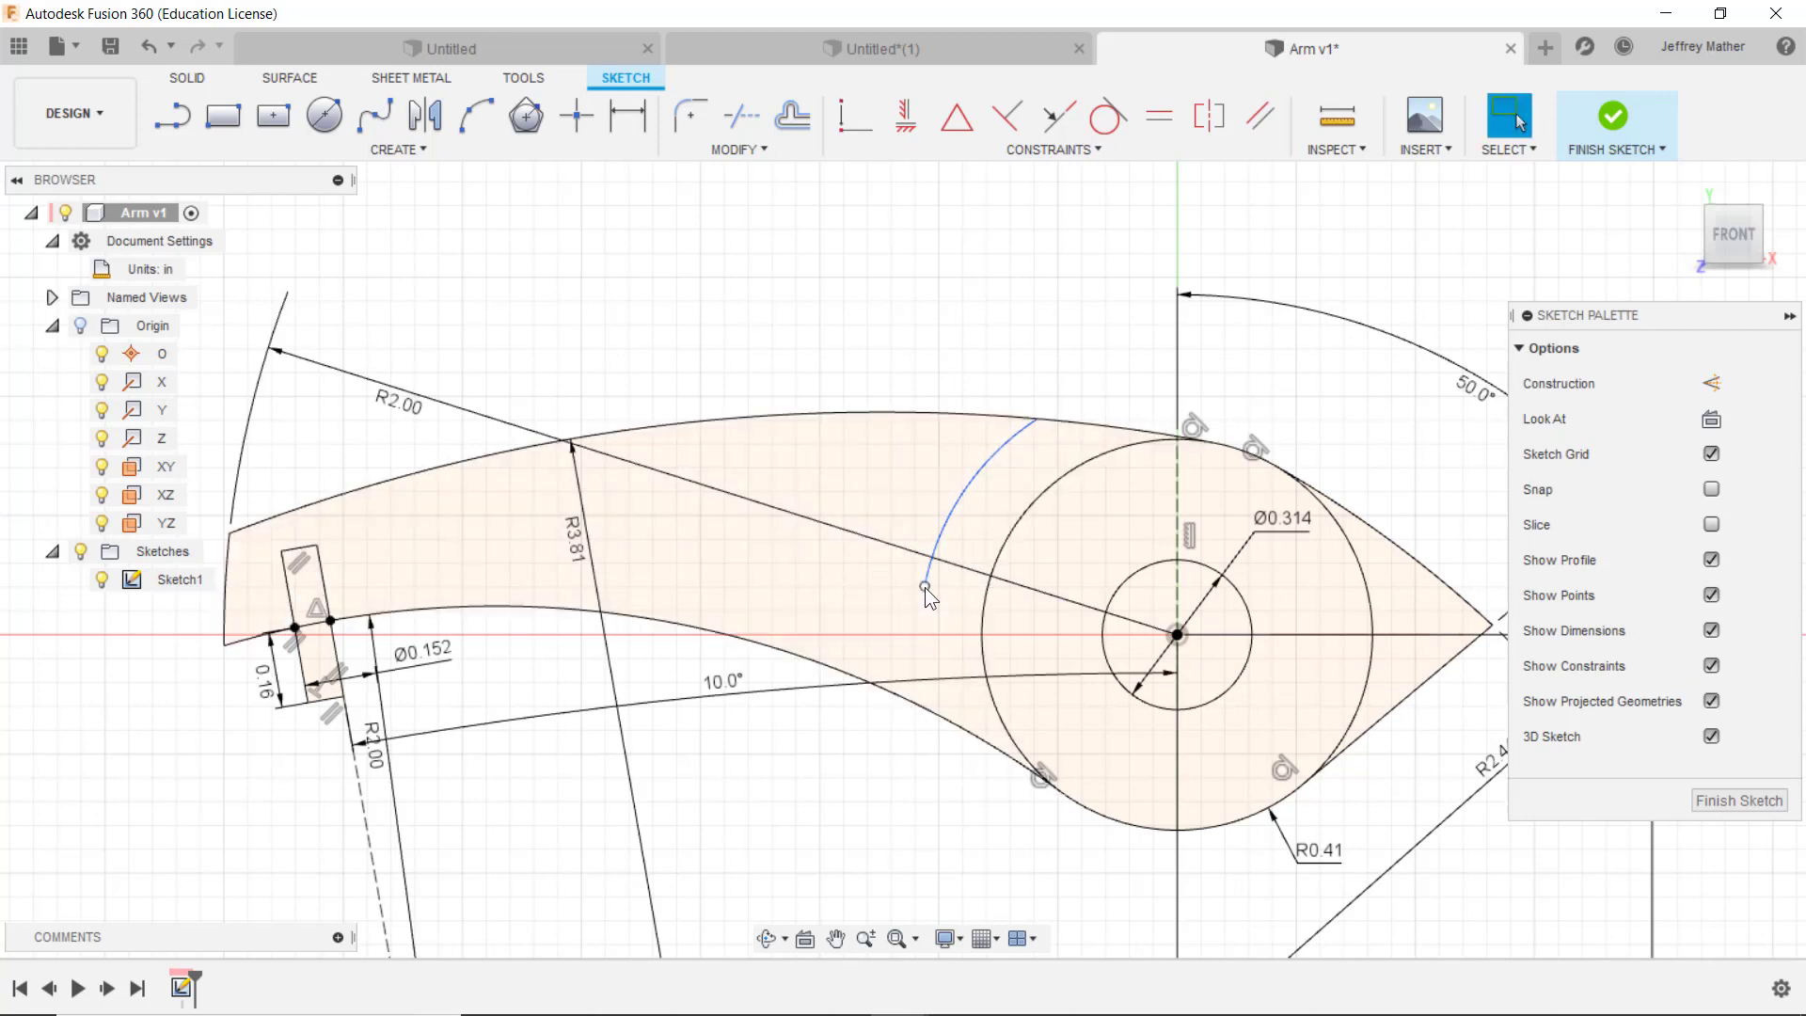
# Step: Shorten the arc from its free lower end and draw a tangent line about 0.46 in long from there to the lever's lower arc
pyautogui.moveTo(926, 587); pyautogui.dragTo(936, 506)
pyautogui.press('Escape')
pyautogui.click(172, 116)
pyautogui.click(966, 491)
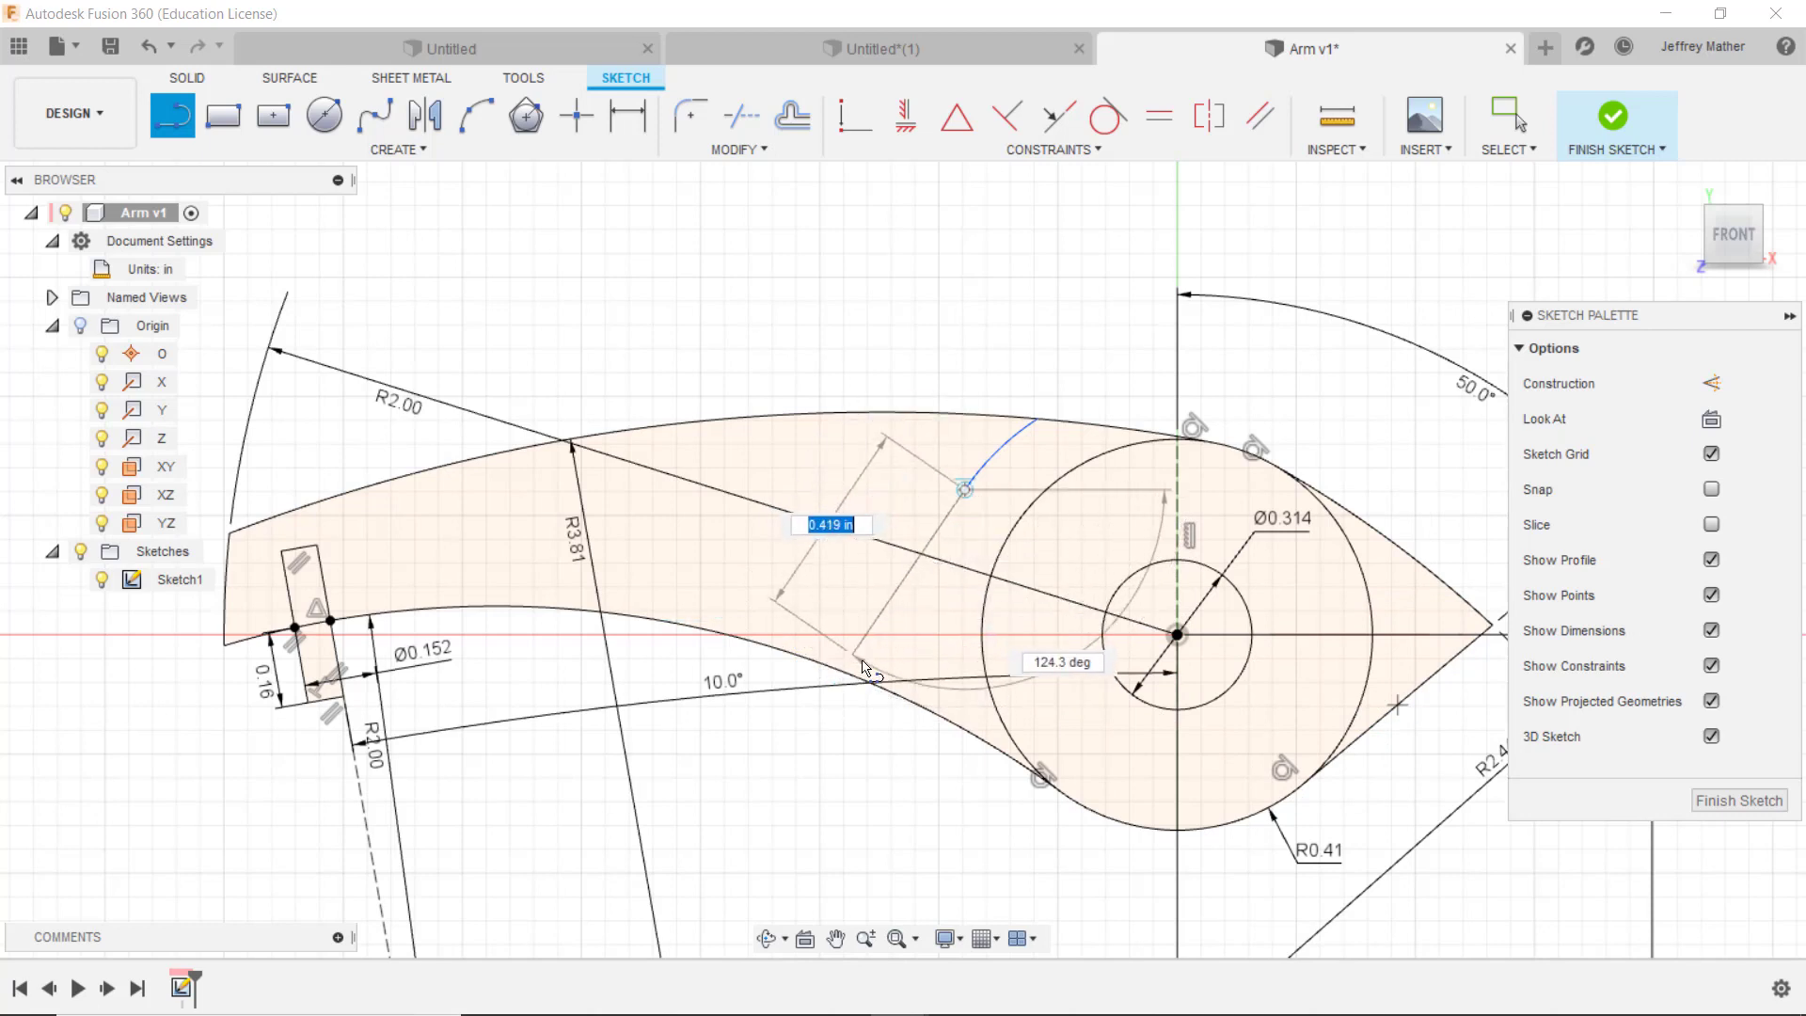
pyautogui.click(854, 675)
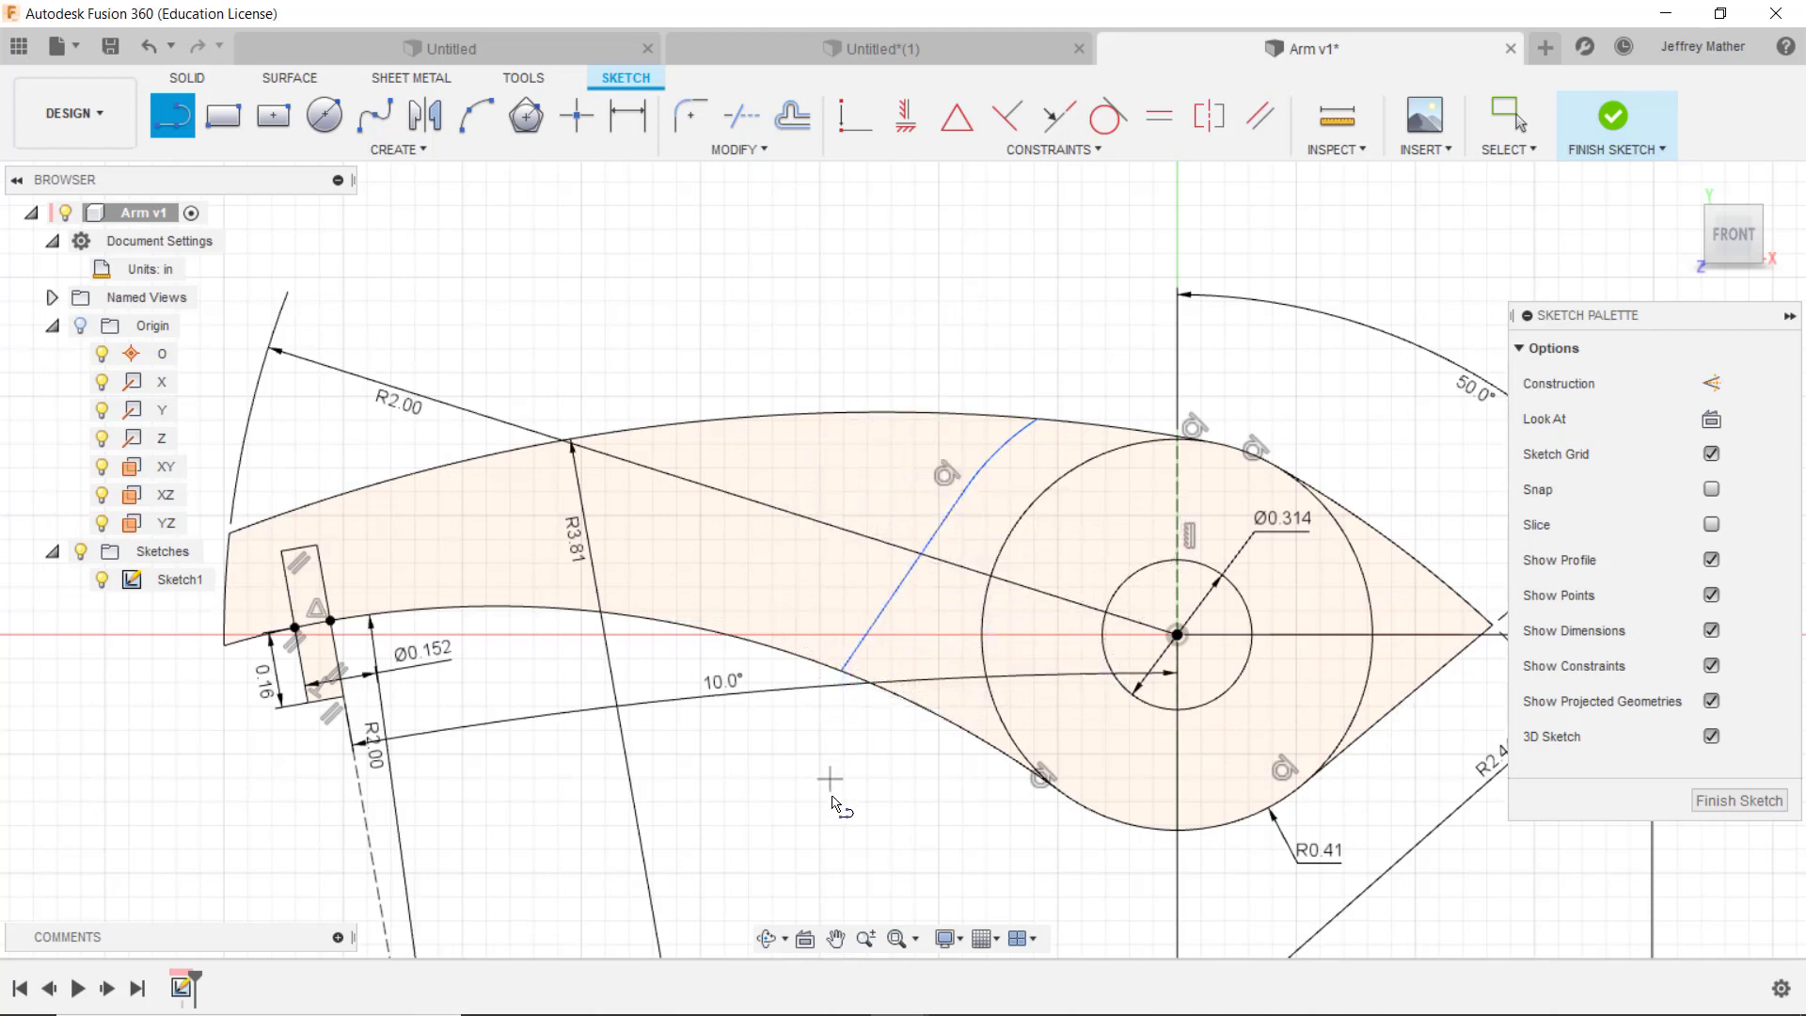
pyautogui.press('Escape')
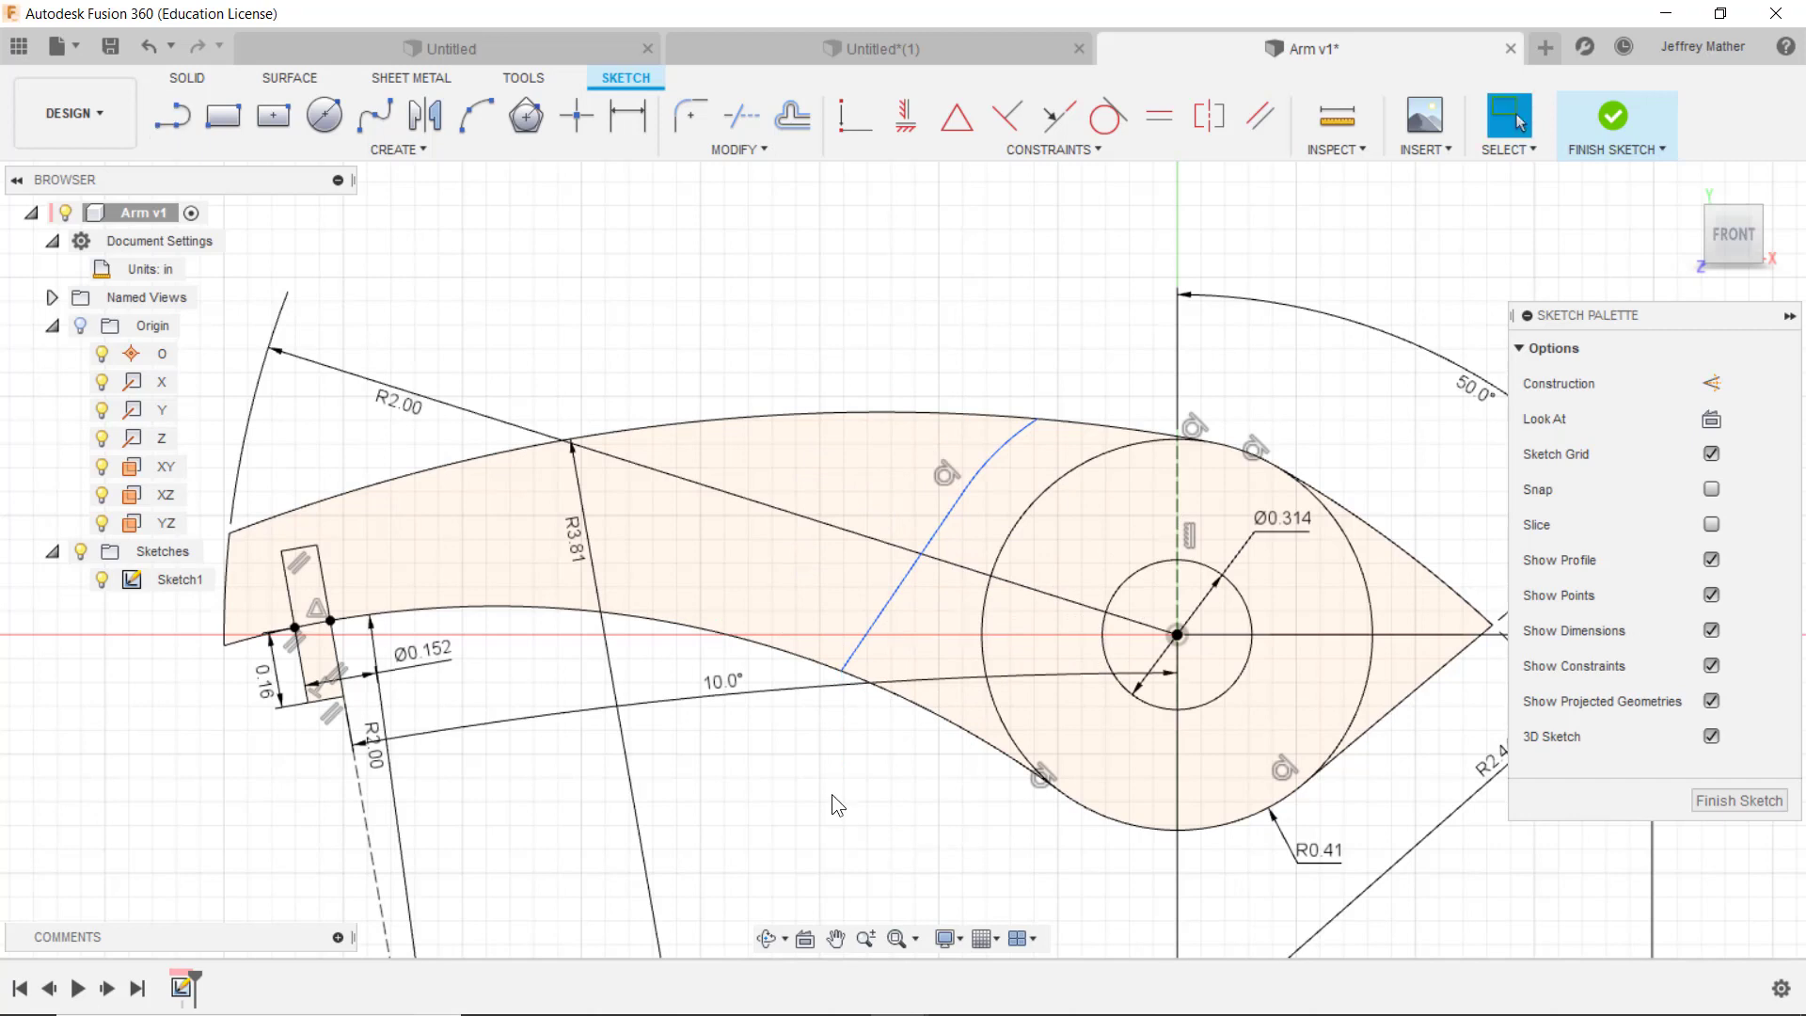
# Step: Dimension the distance from the new tangent line to the pivot centre as 0.47 in
pyautogui.click(628, 116)
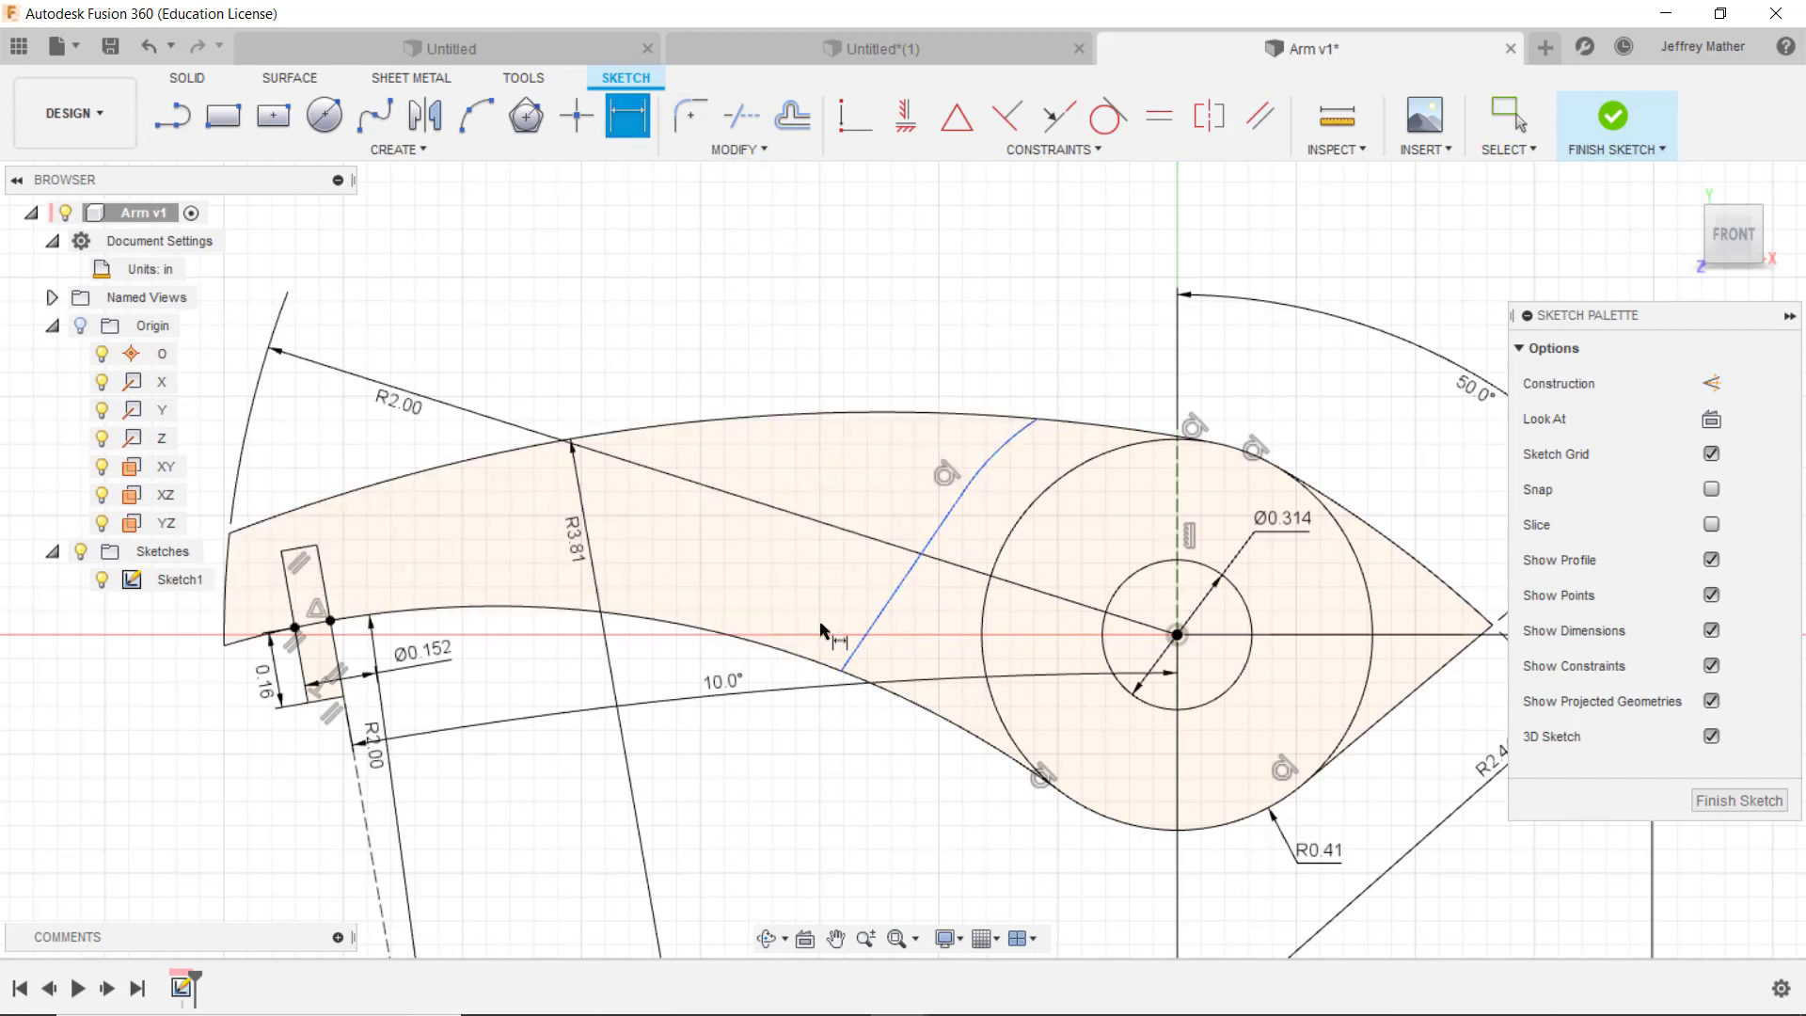
pyautogui.click(866, 649)
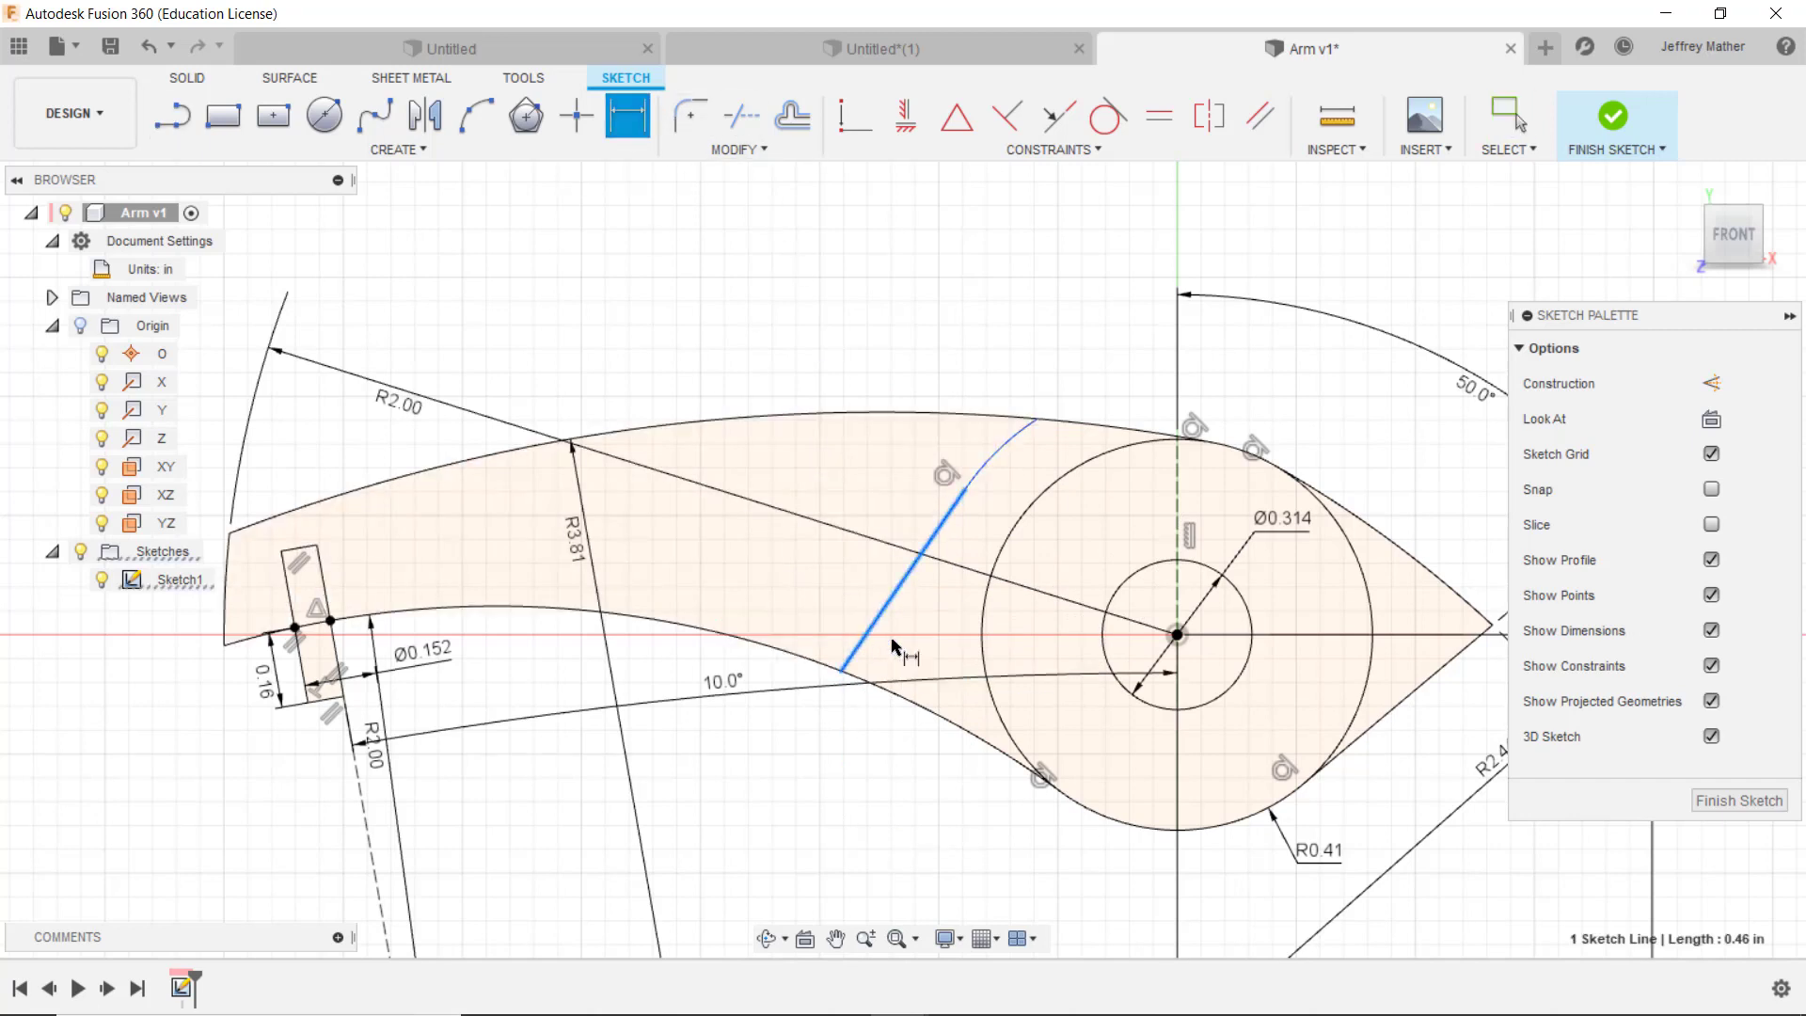
pyautogui.click(1177, 635)
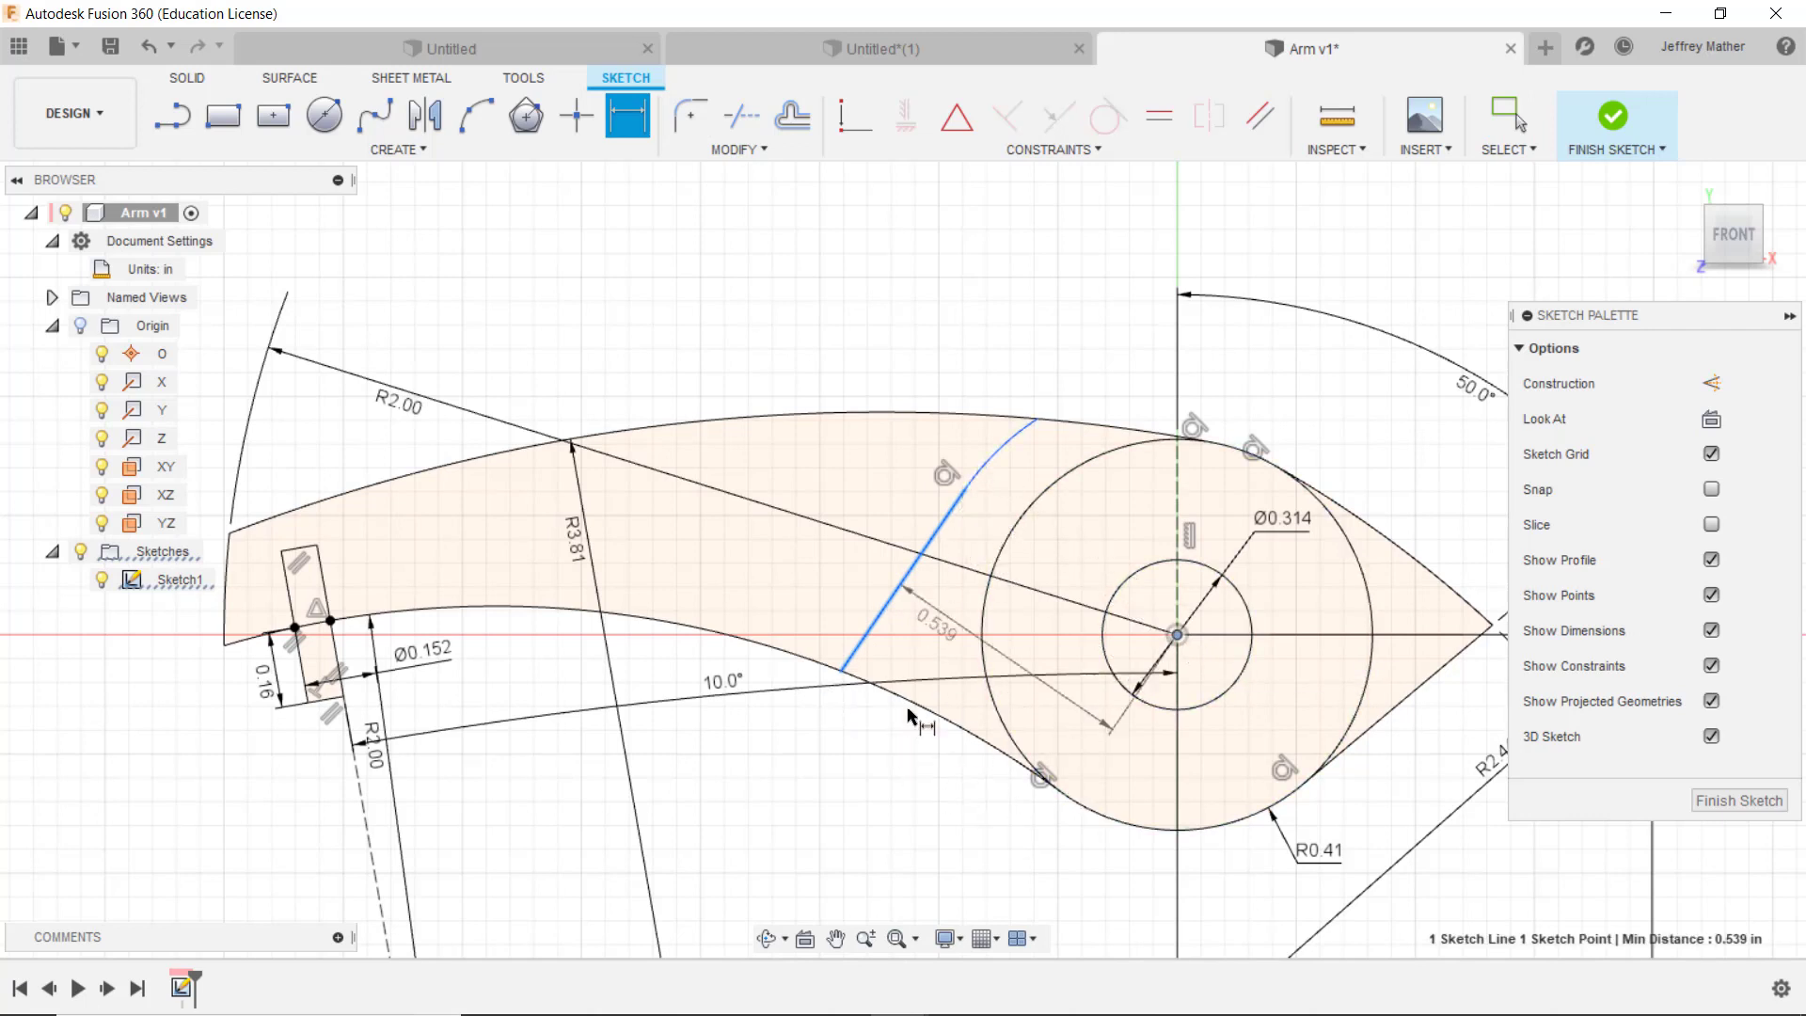
pyautogui.click(887, 787)
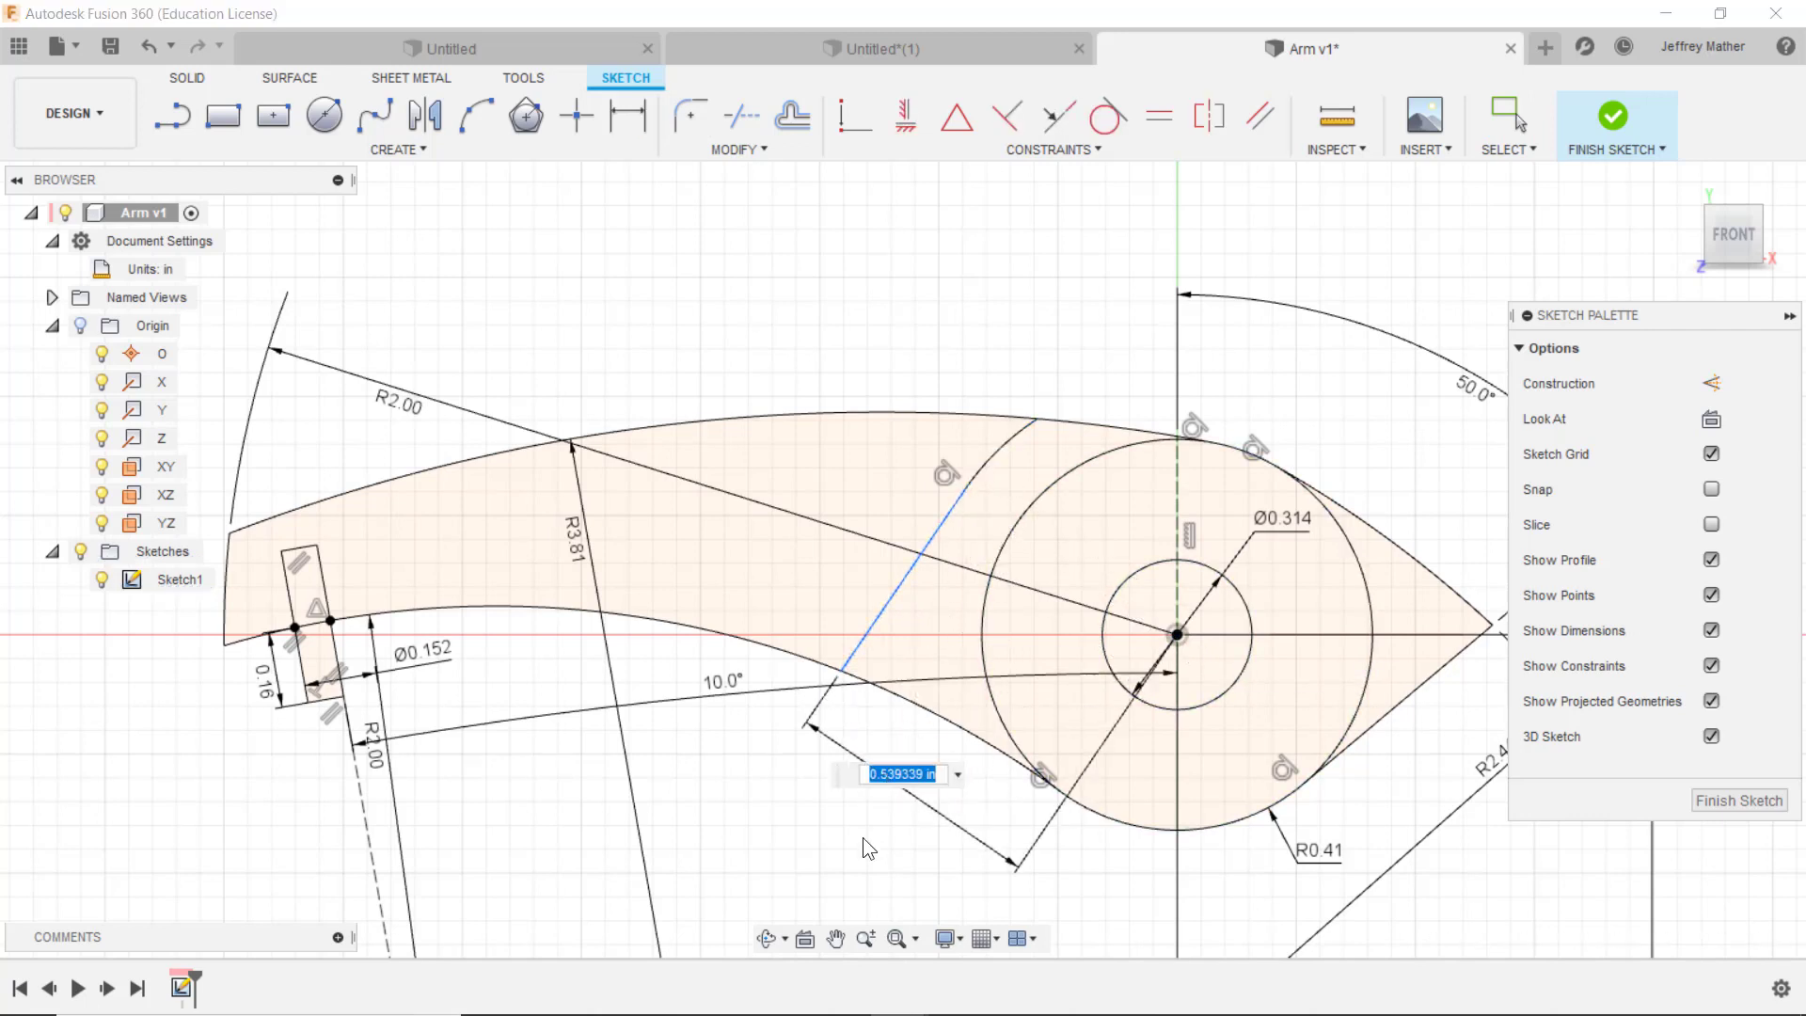
pyautogui.write('.47')
pyautogui.press('Return')
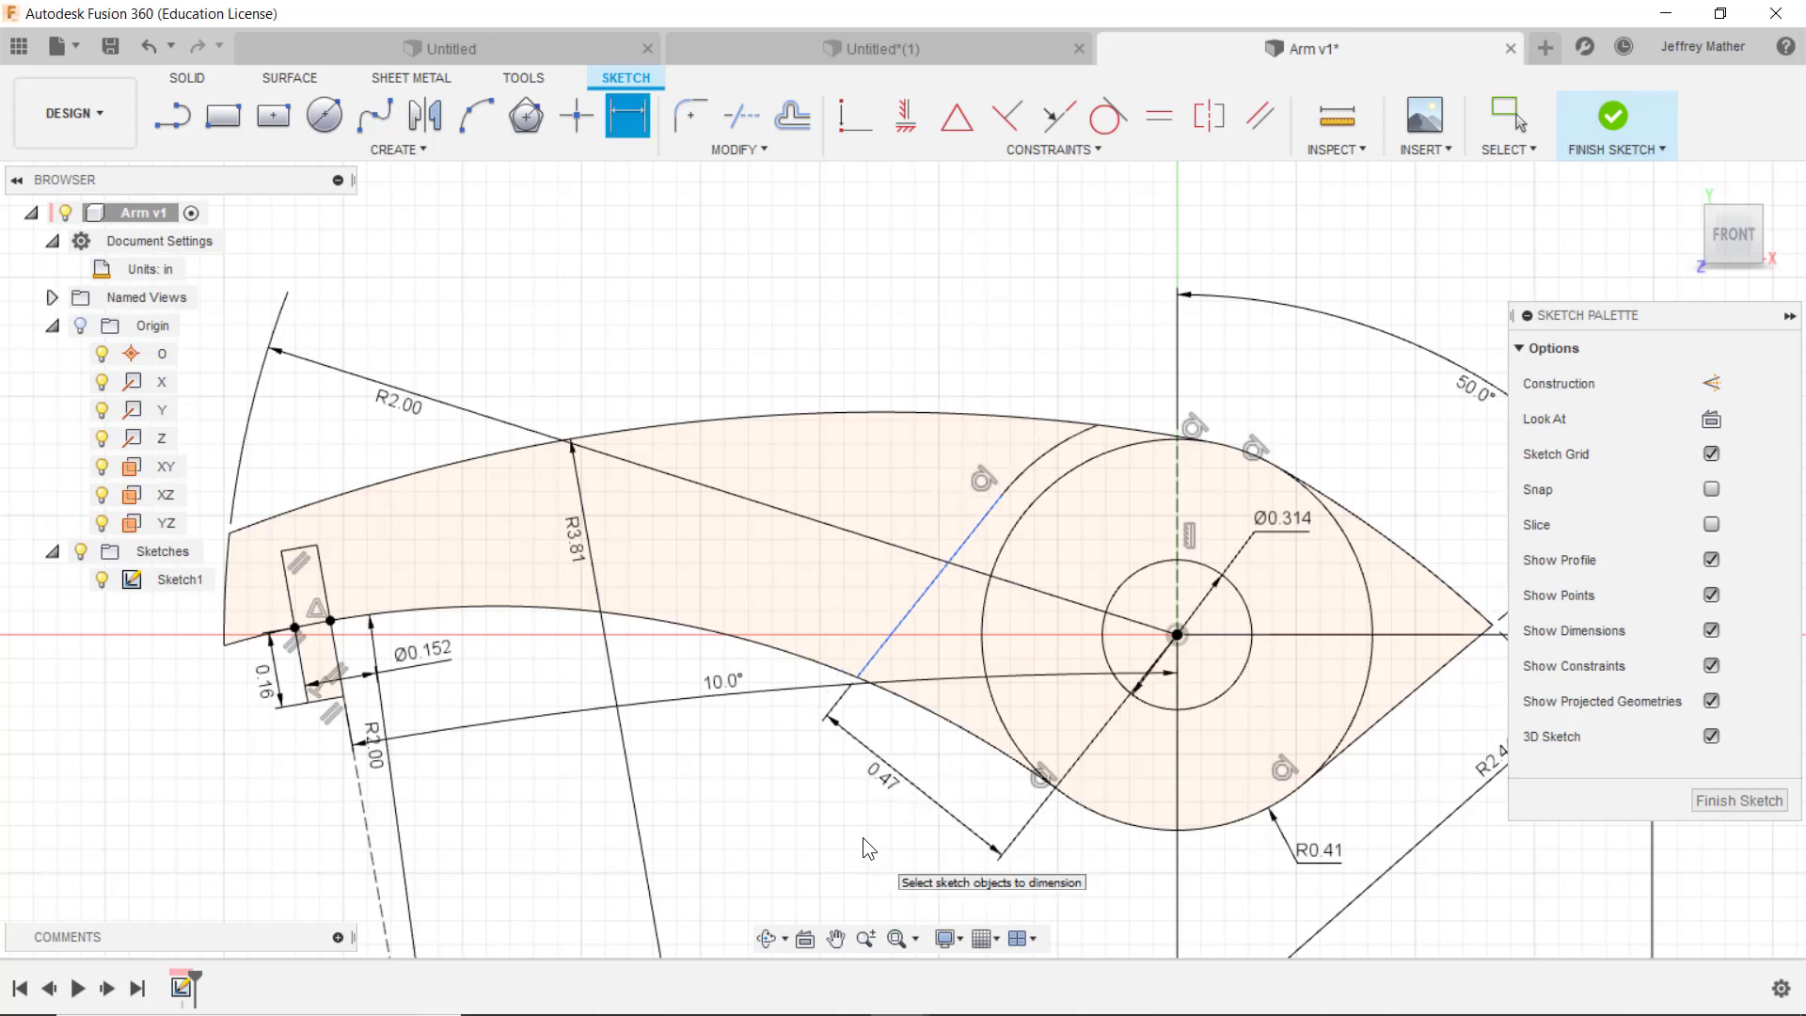
# Step: Add the radius of the arc around the pivot centre as a driven dimension
pyautogui.click(1051, 458)
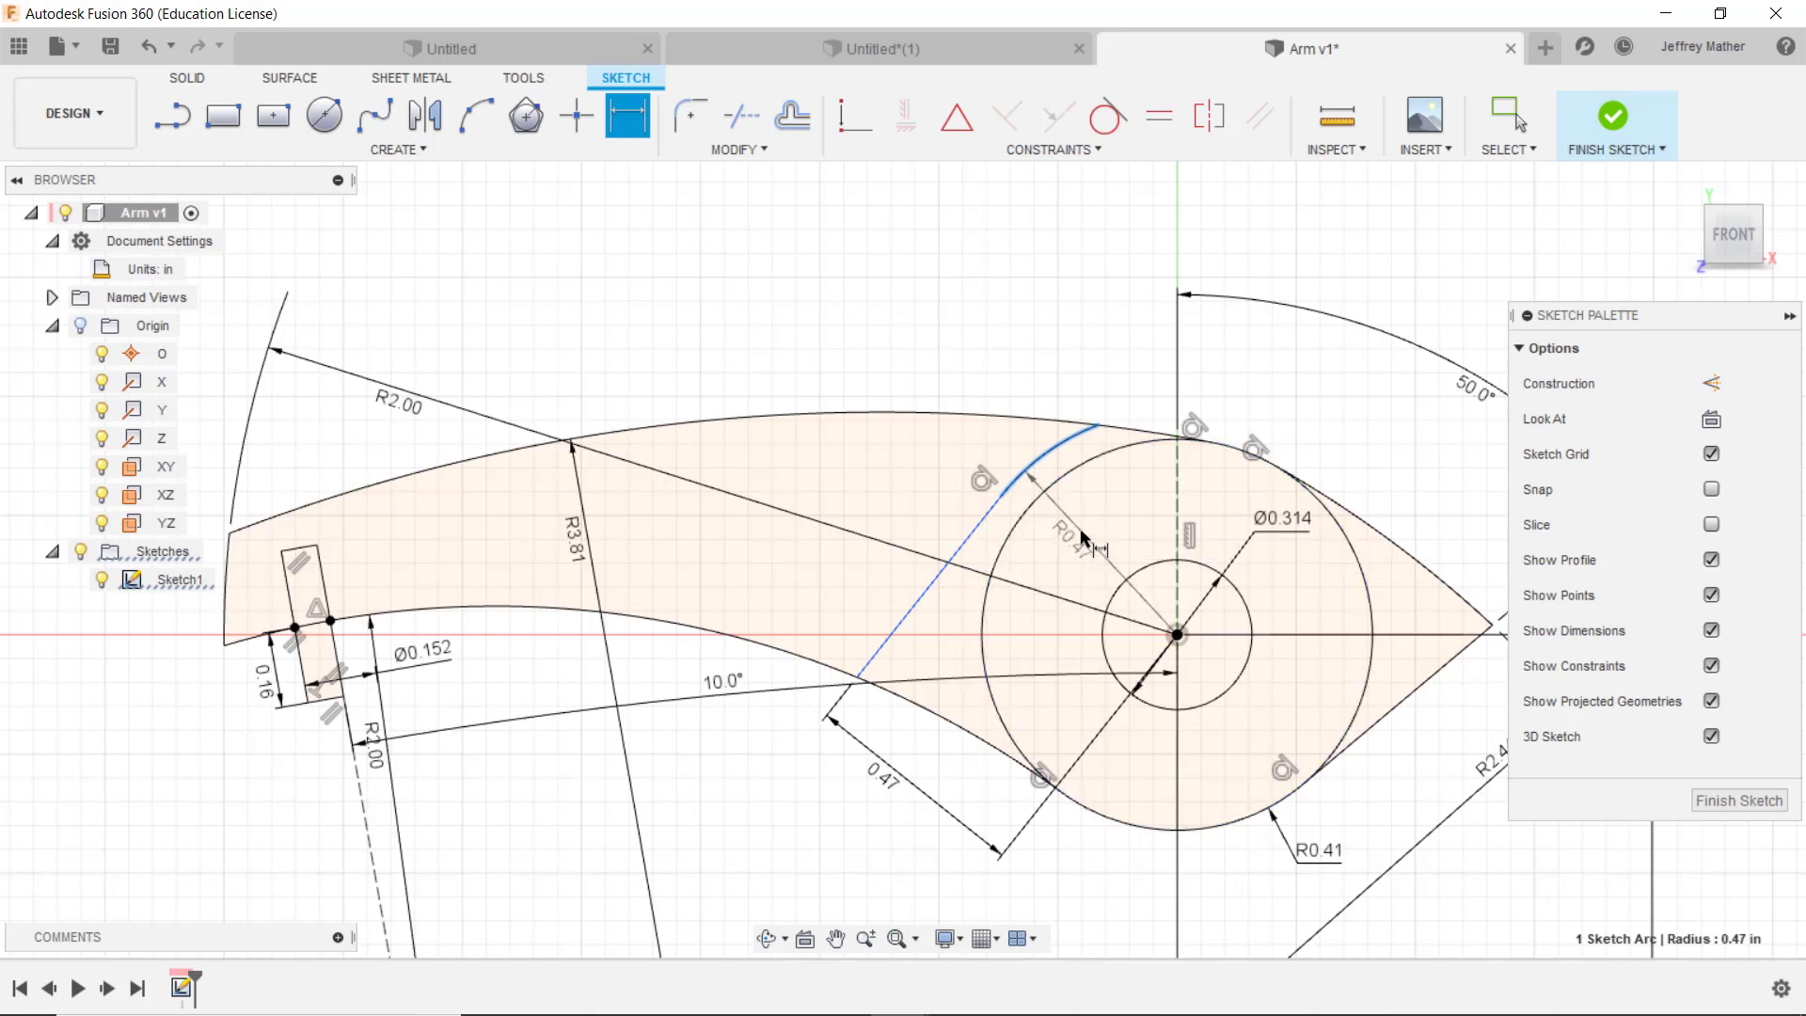
pyautogui.press('Escape')
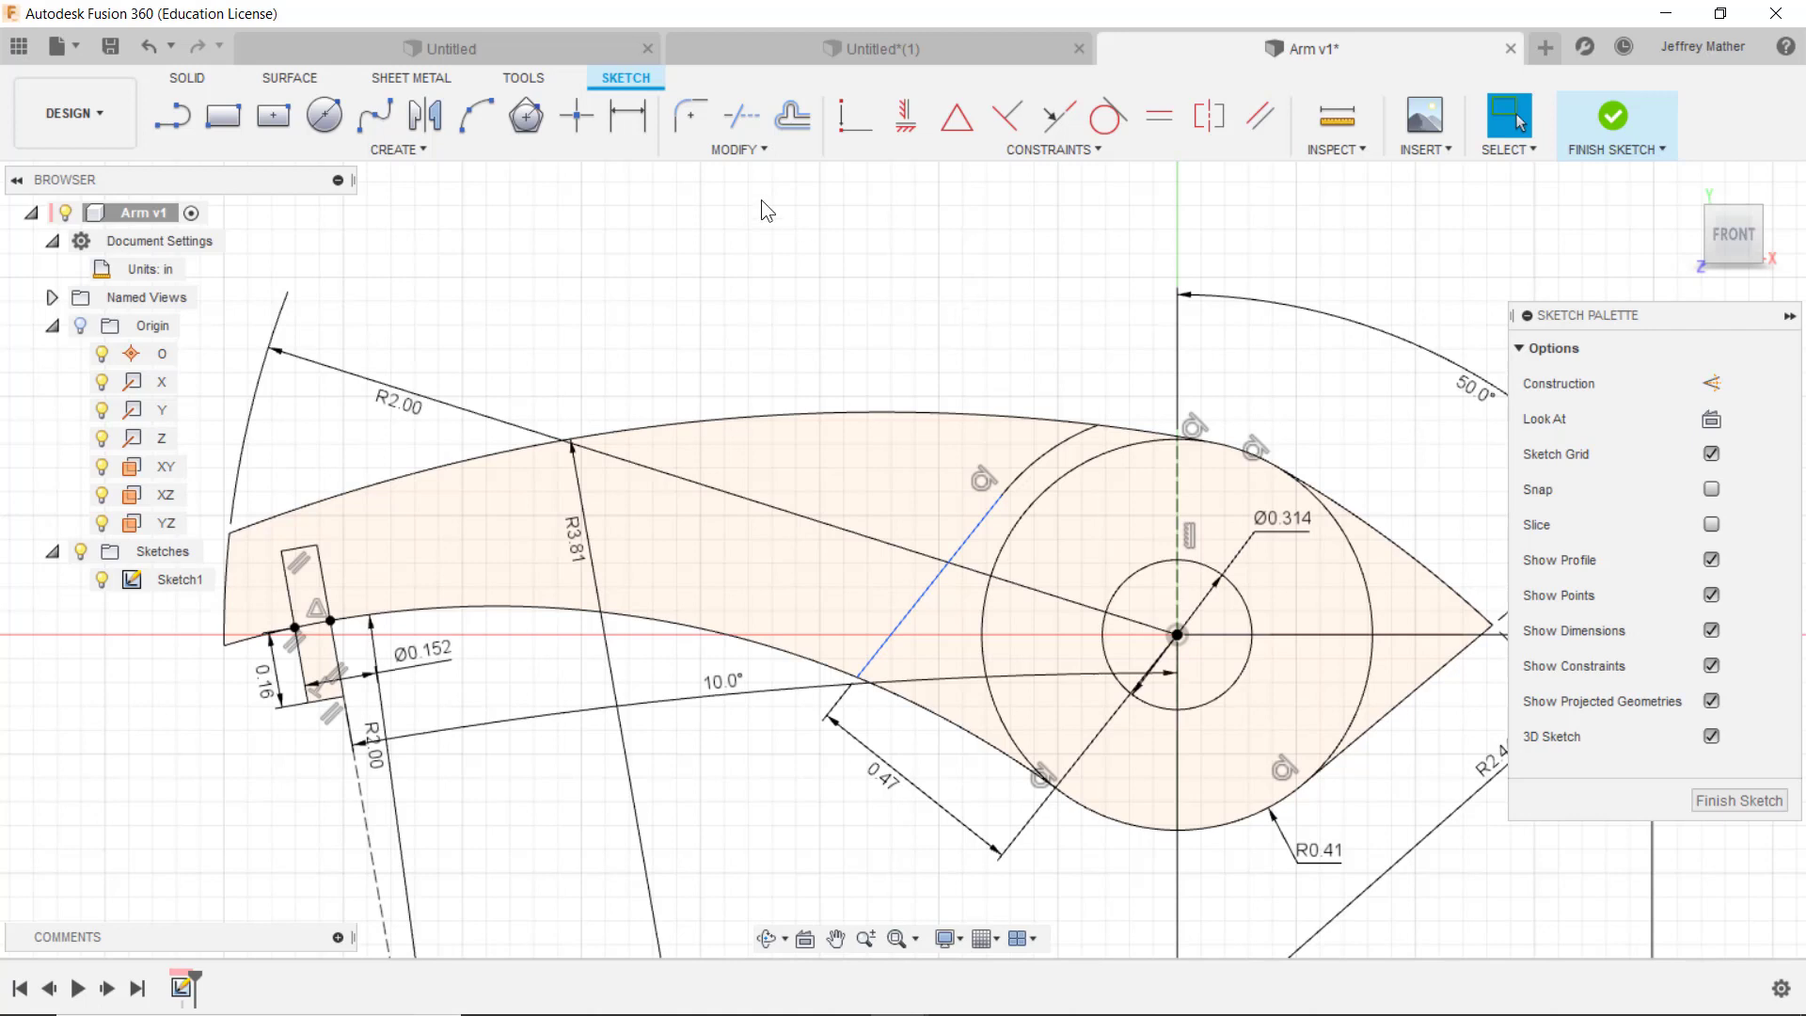
pyautogui.press('d')
pyautogui.click(1050, 458)
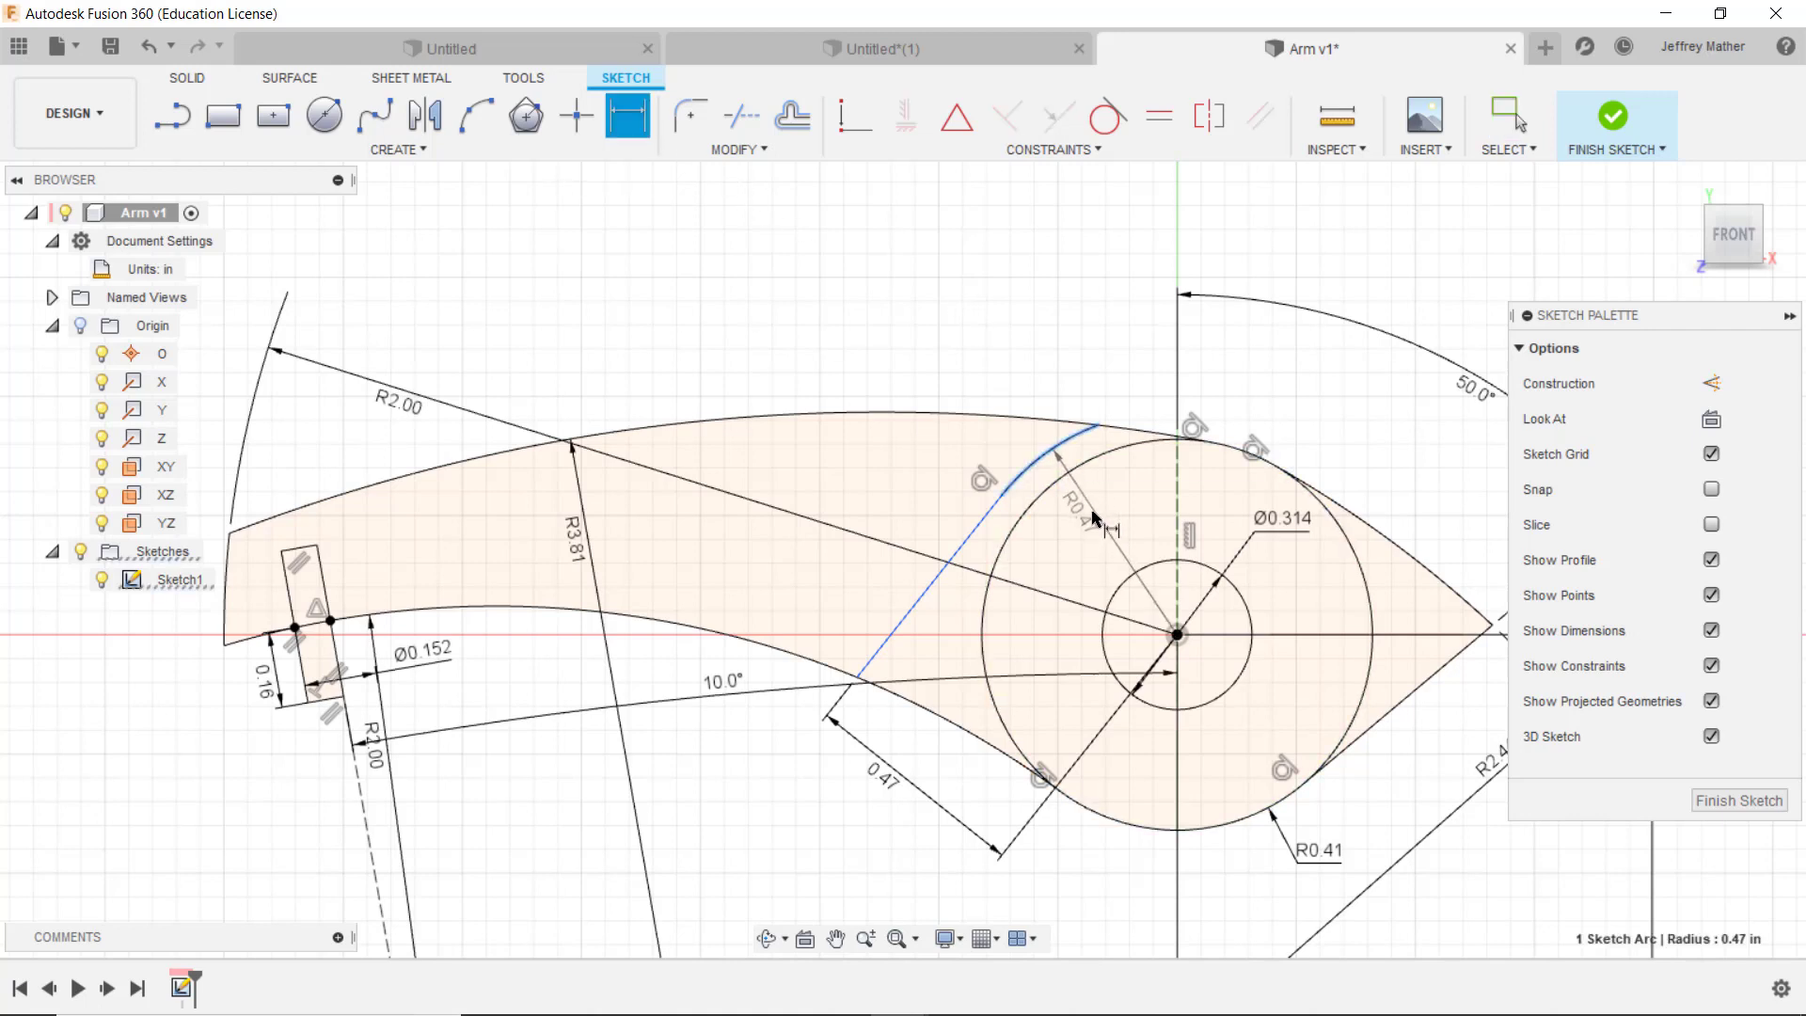
pyautogui.click(1114, 540)
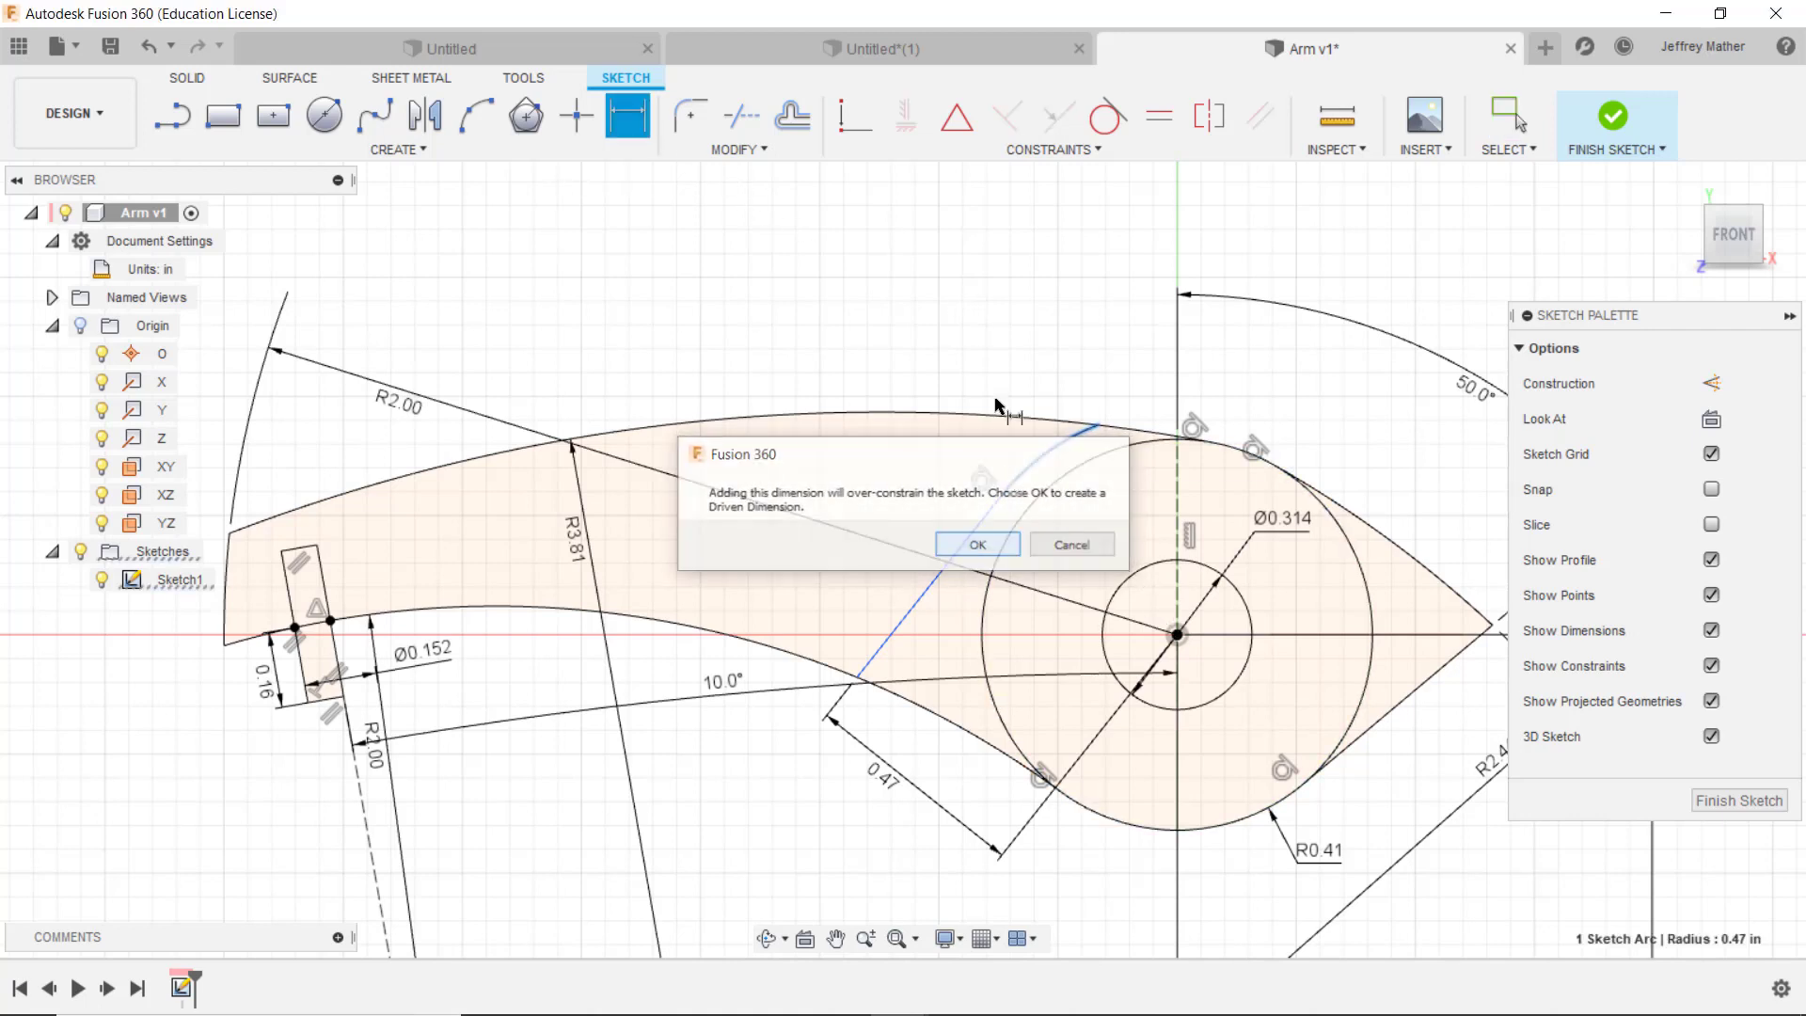
pyautogui.click(978, 544)
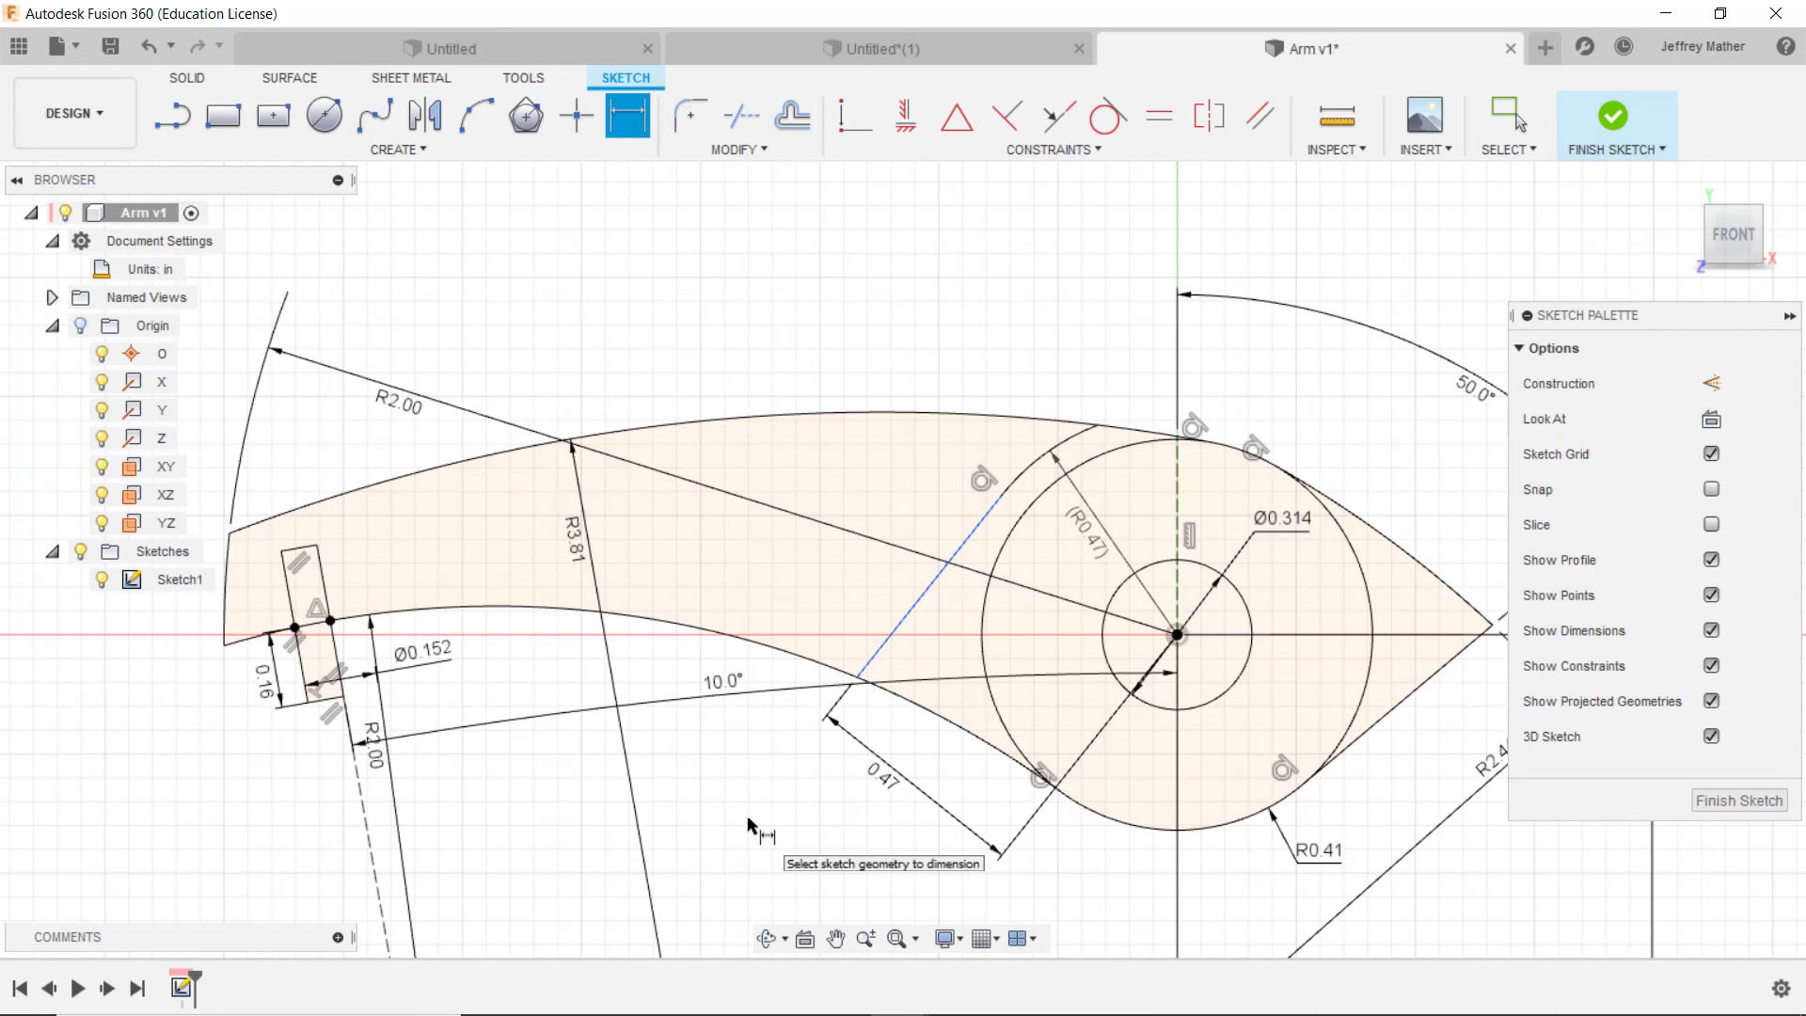
# Step: Dimension the angle between the tangent line and the vertical construction line through the pivot as 45°
pyautogui.click(866, 662)
pyautogui.click(1151, 564)
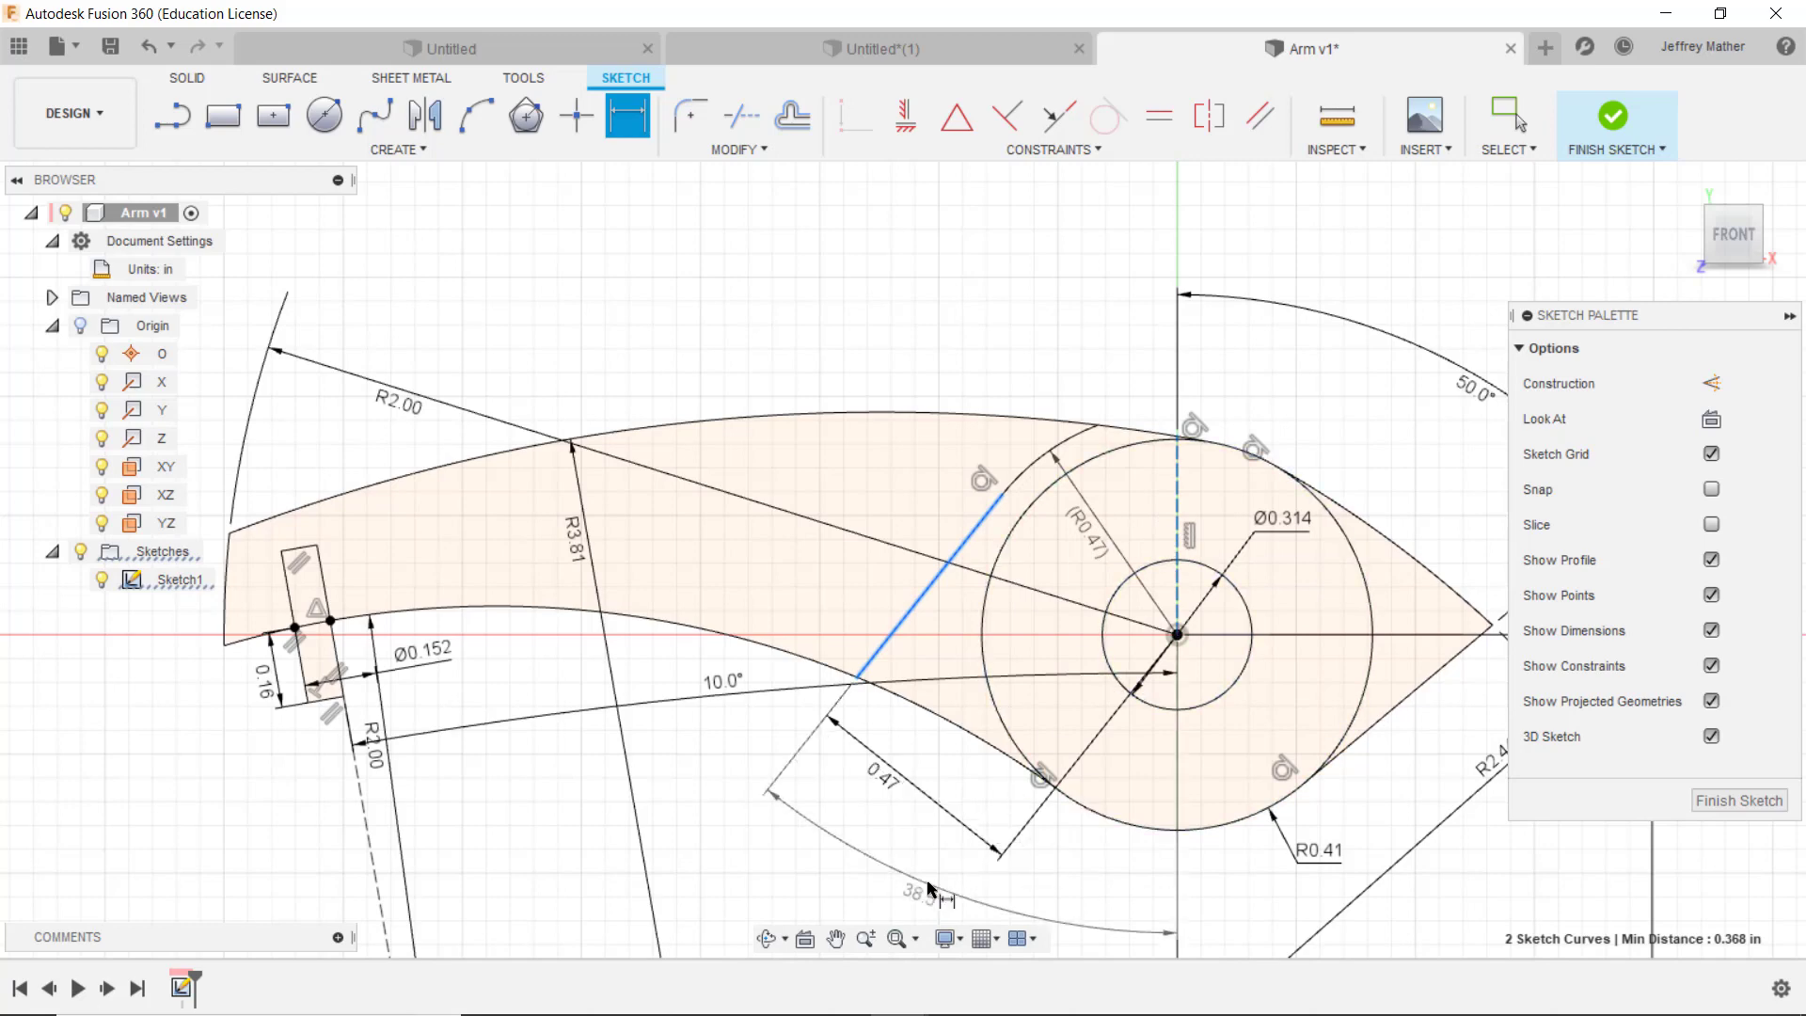
pyautogui.click(959, 876)
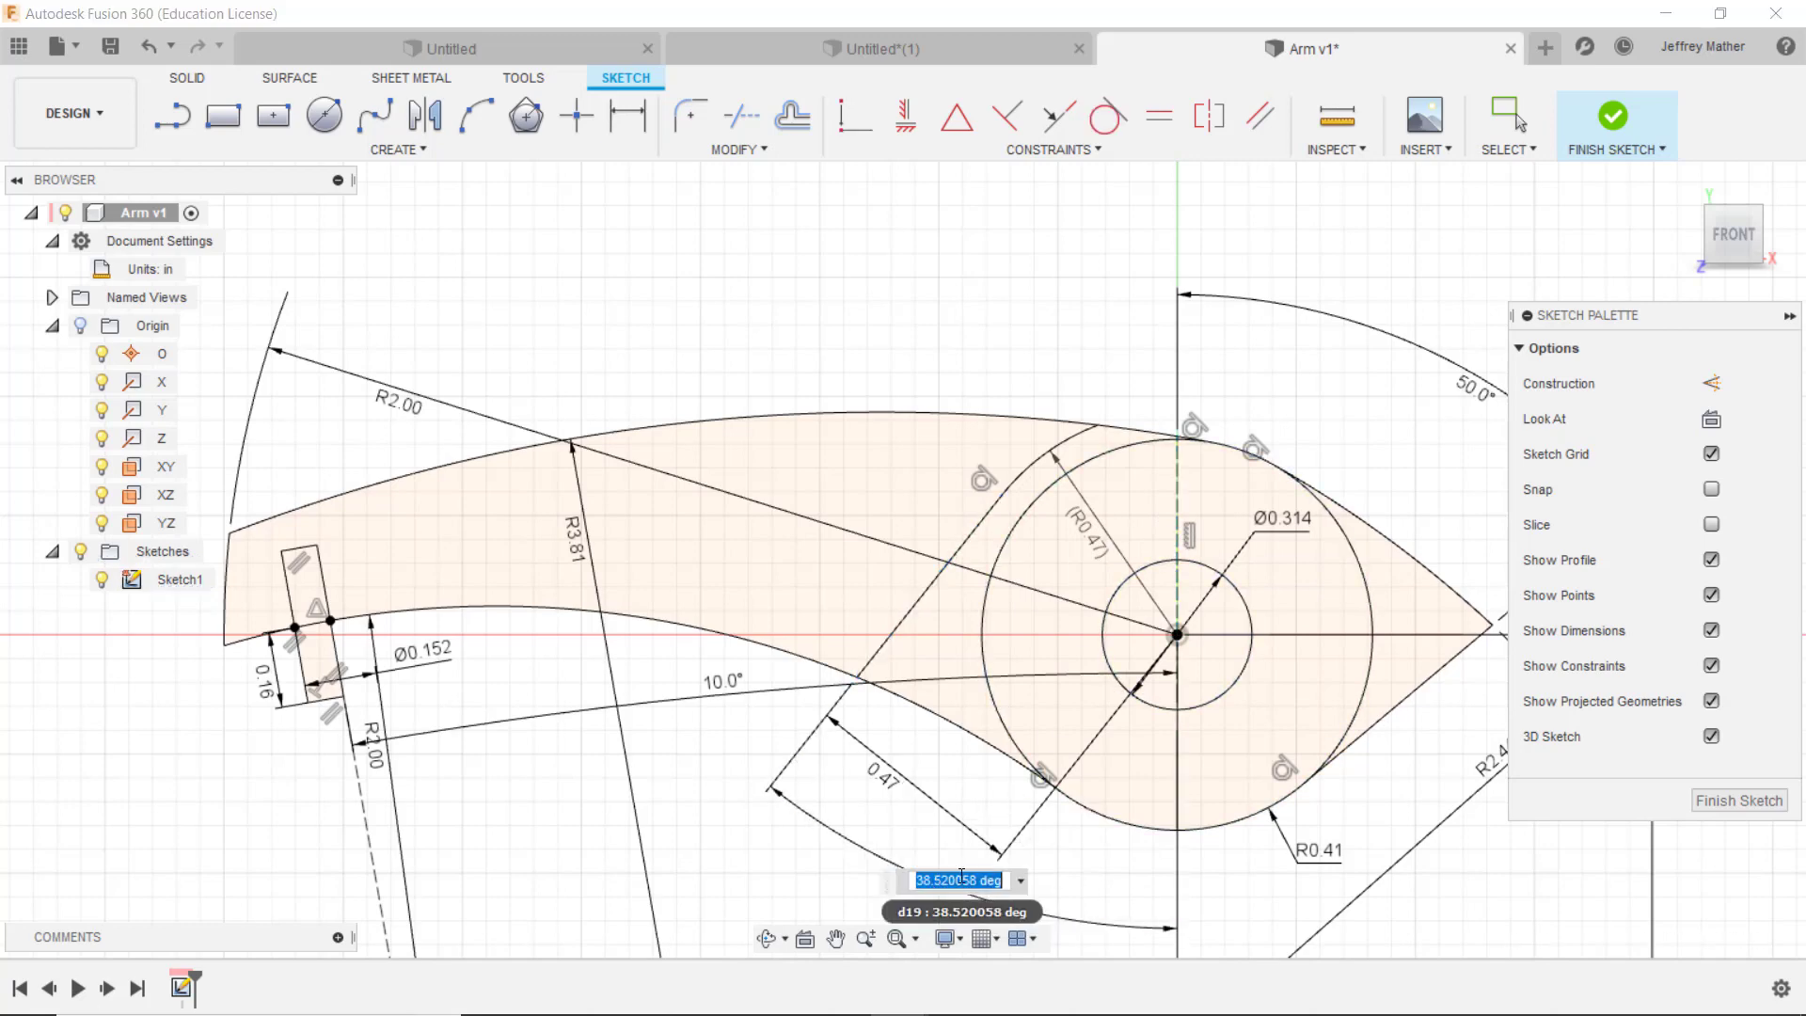
pyautogui.write('45')
pyautogui.press('Return')
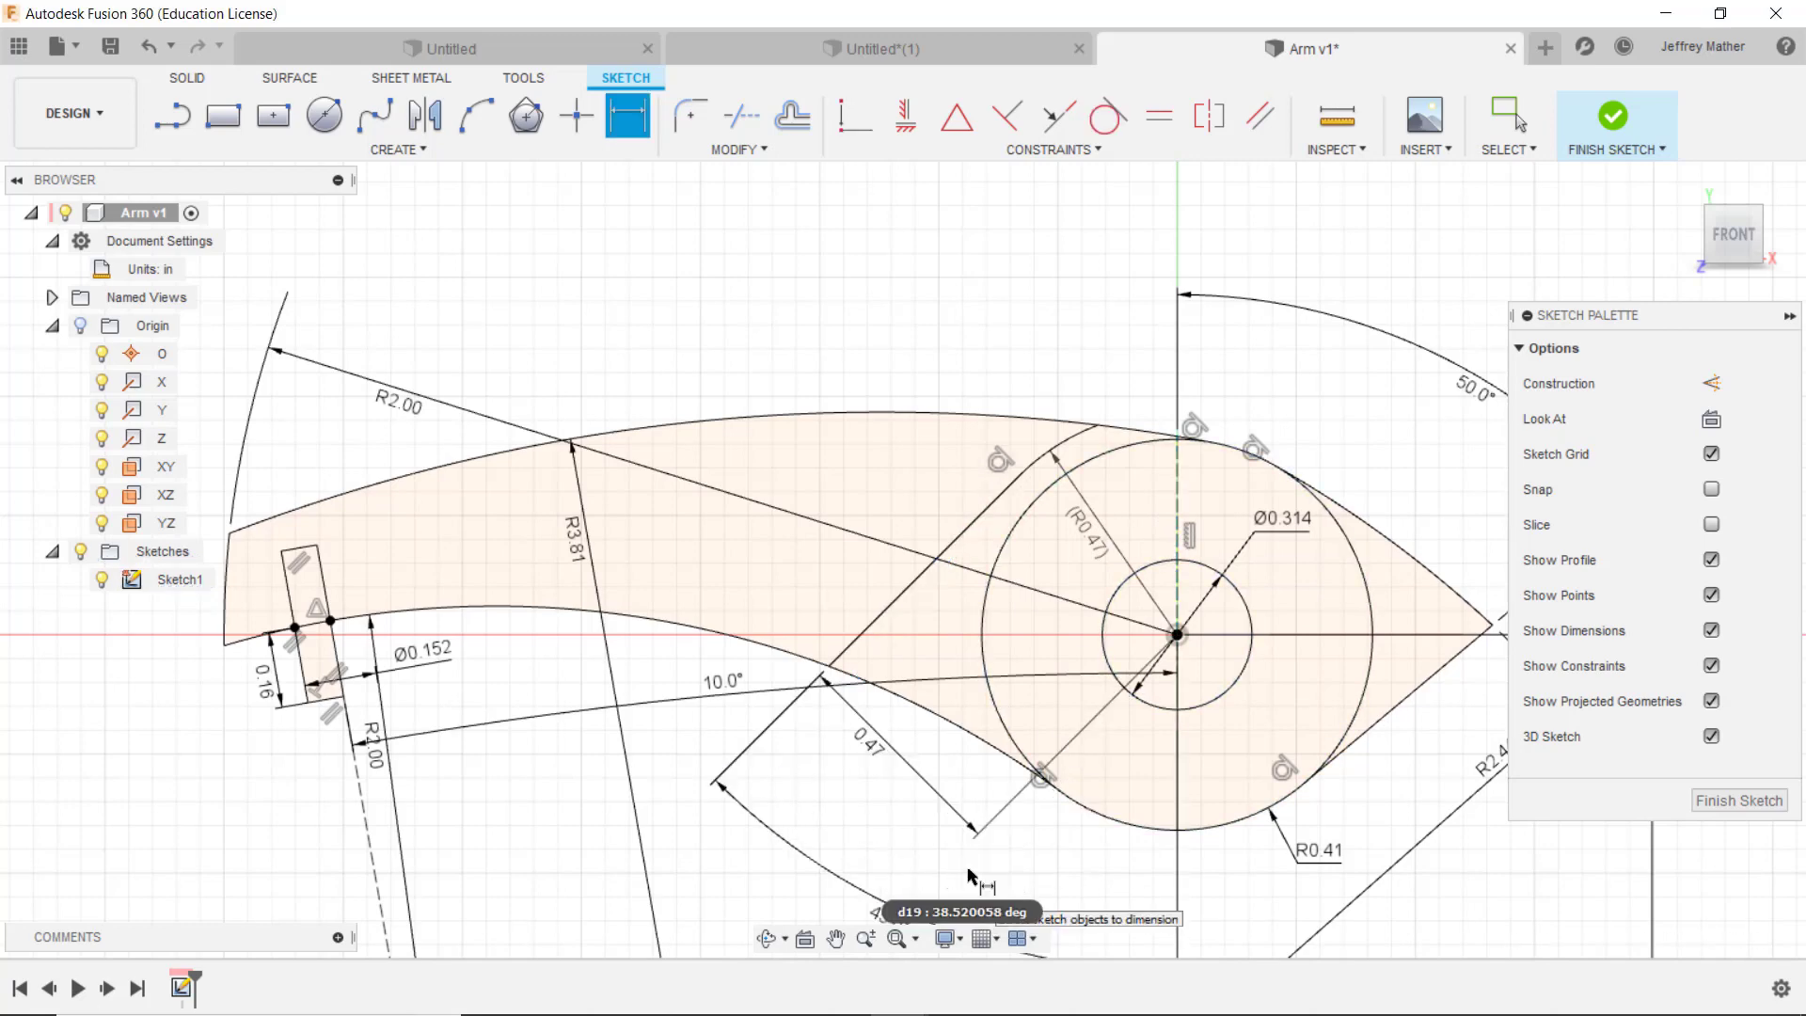
pyautogui.scroll(-3, 973, 874)
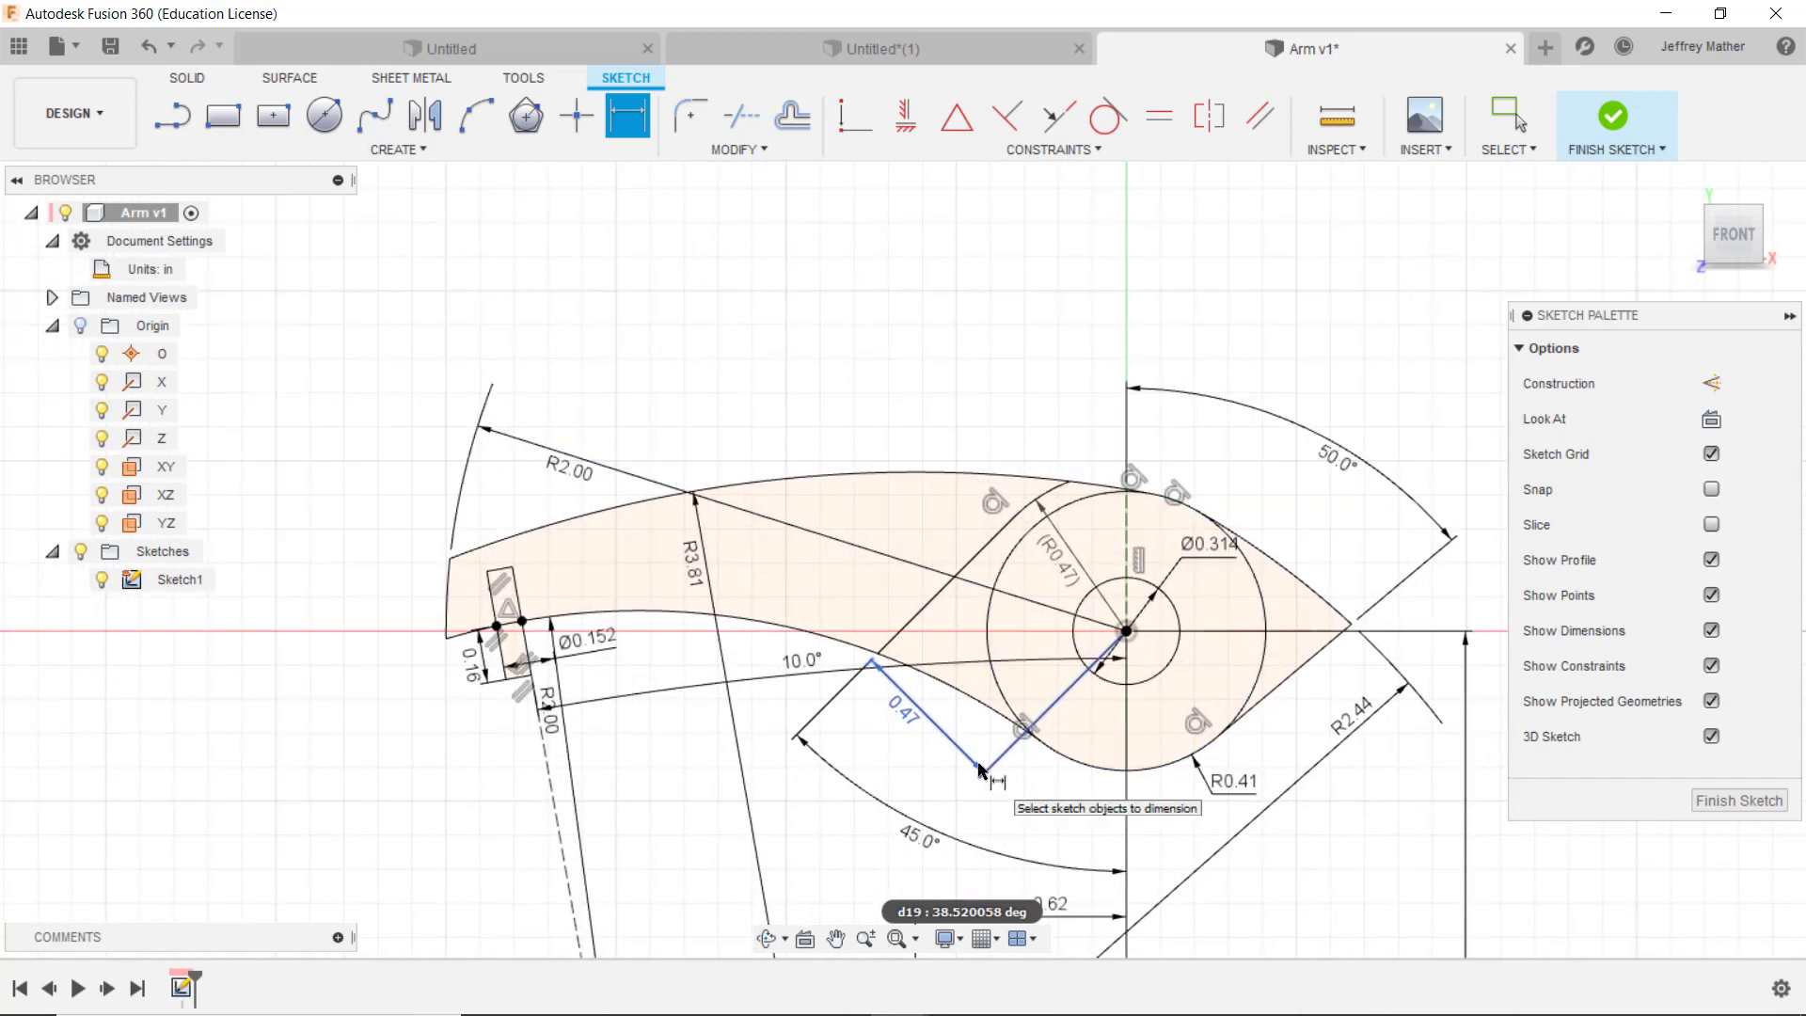
pyautogui.scroll(2, 978, 769)
pyautogui.press('Escape')
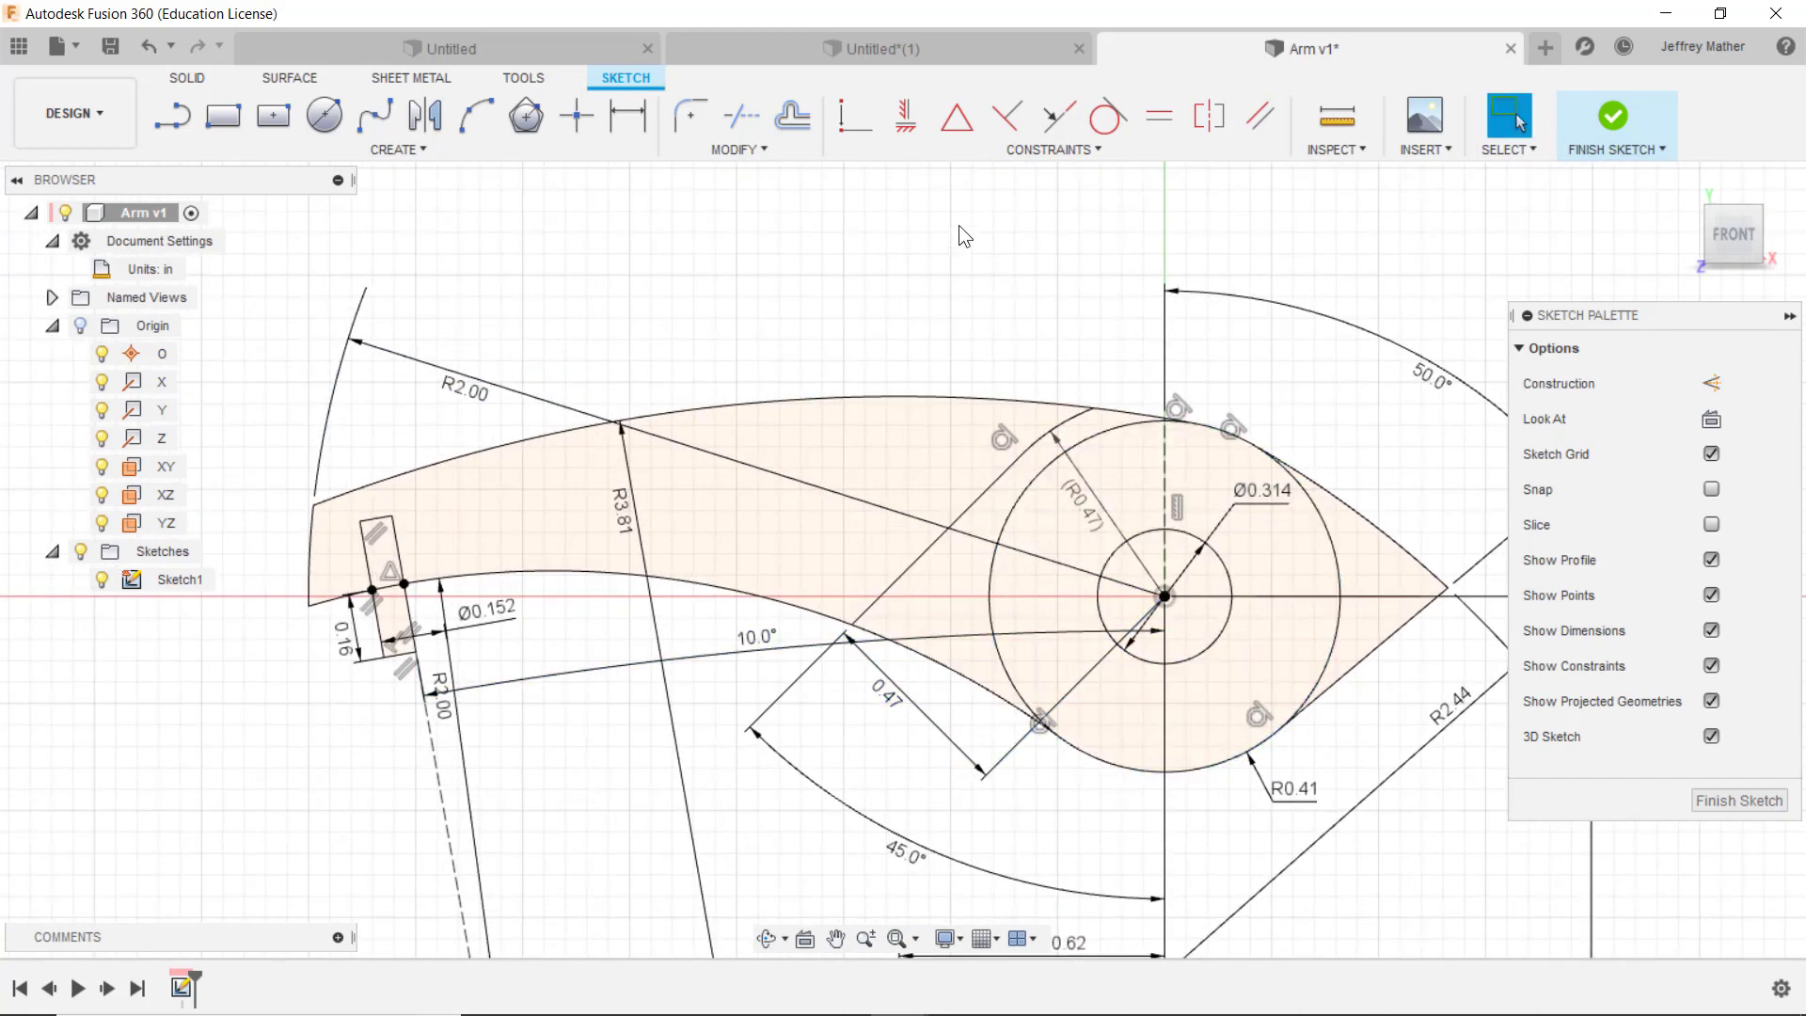
# Step: Finish the fully dimensioned lever sketch
pyautogui.click(1612, 122)
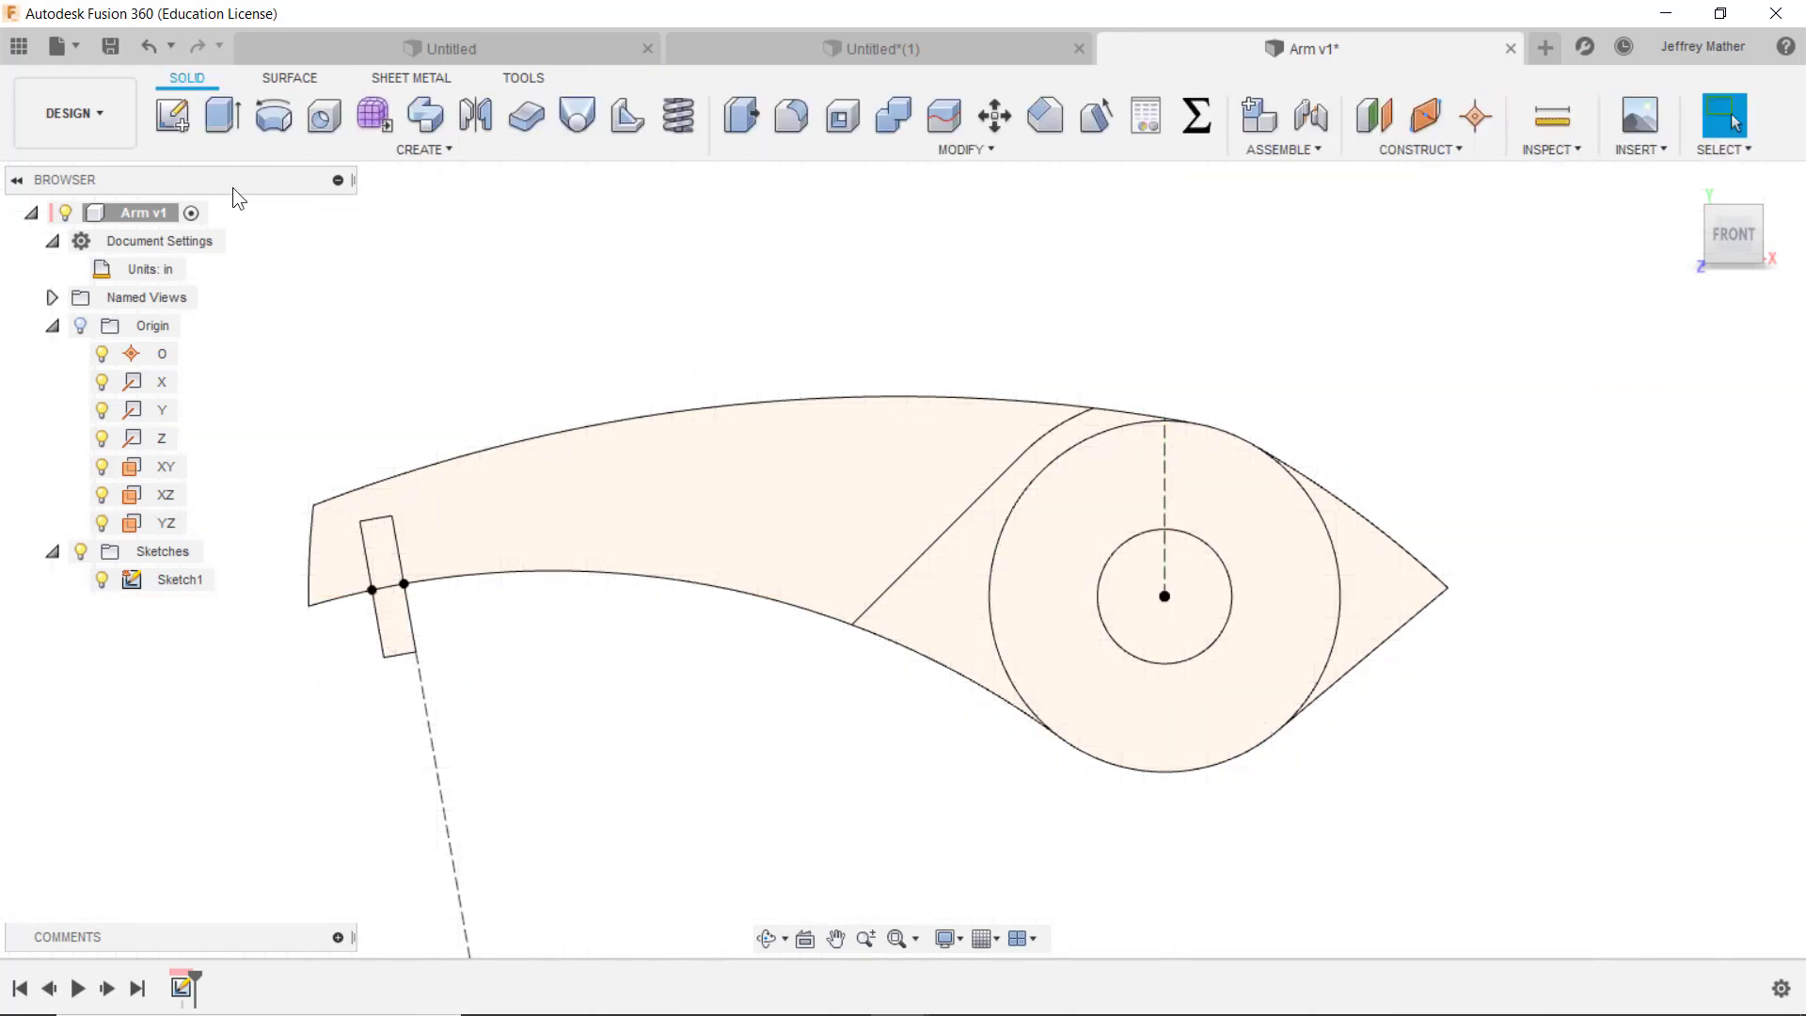
pyautogui.click(222, 114)
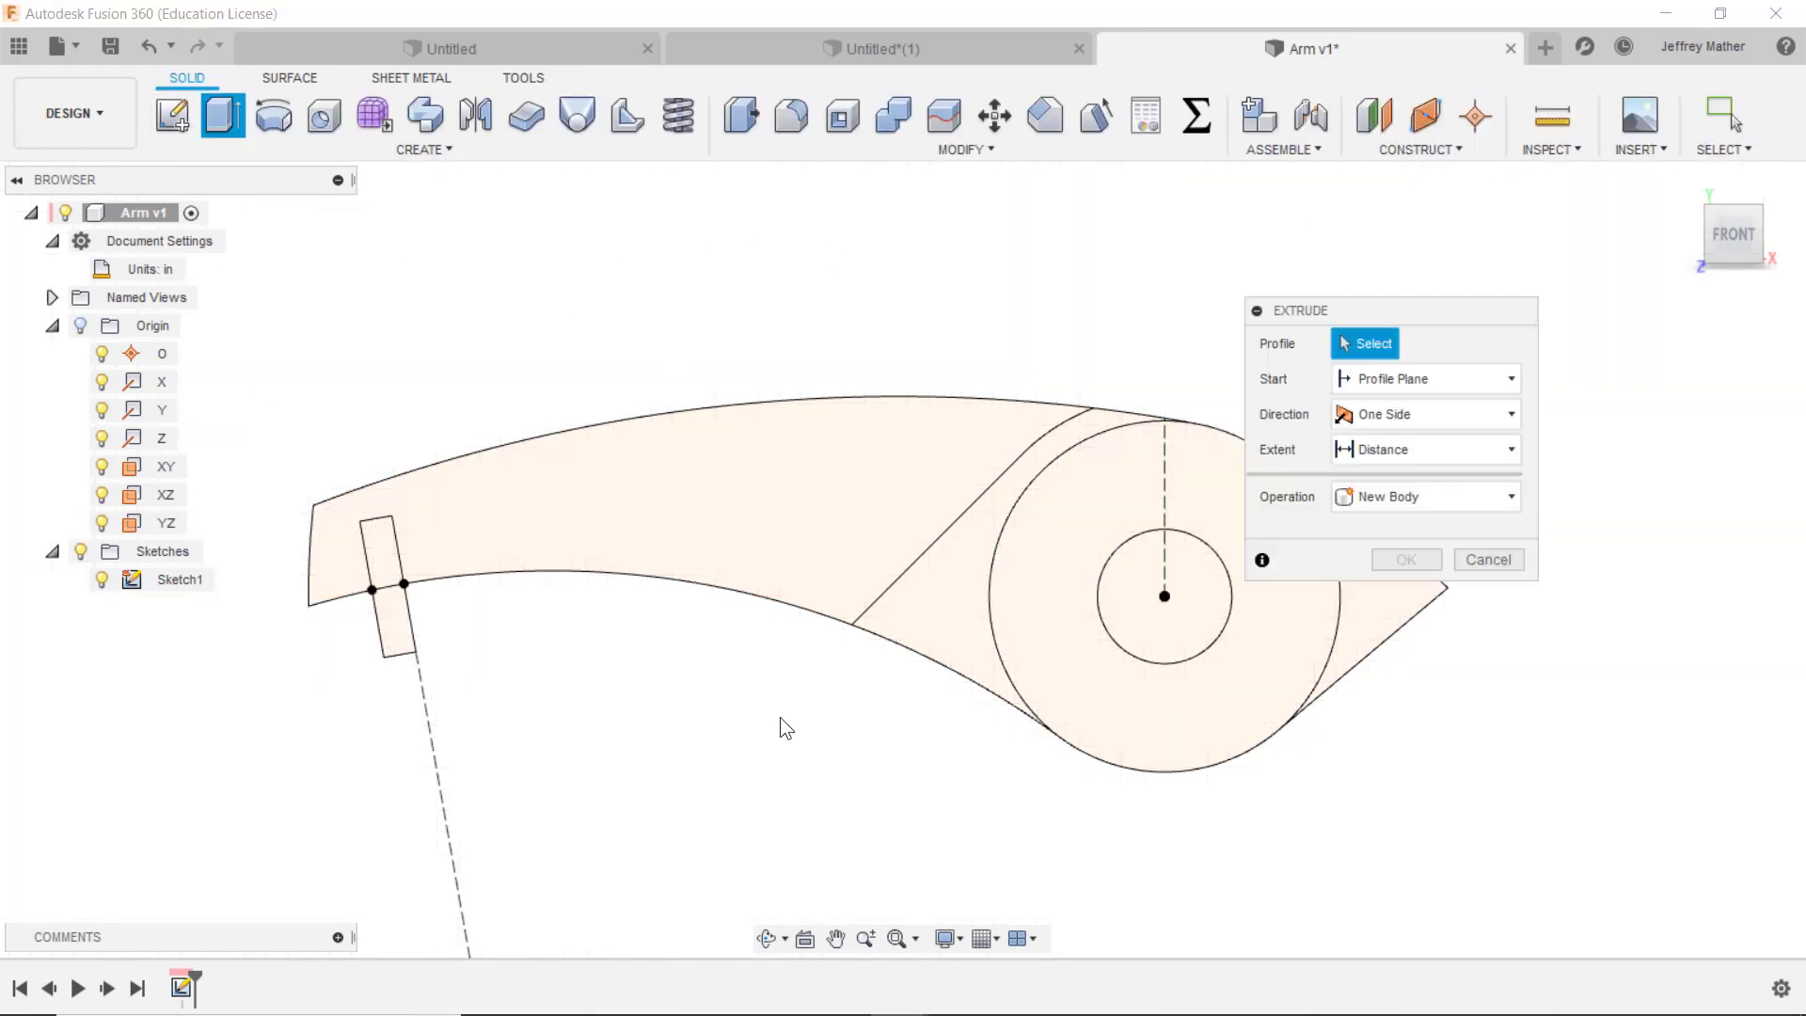
pyautogui.click(939, 624)
pyautogui.click(1061, 636)
pyautogui.scroll(-2, 743, 814)
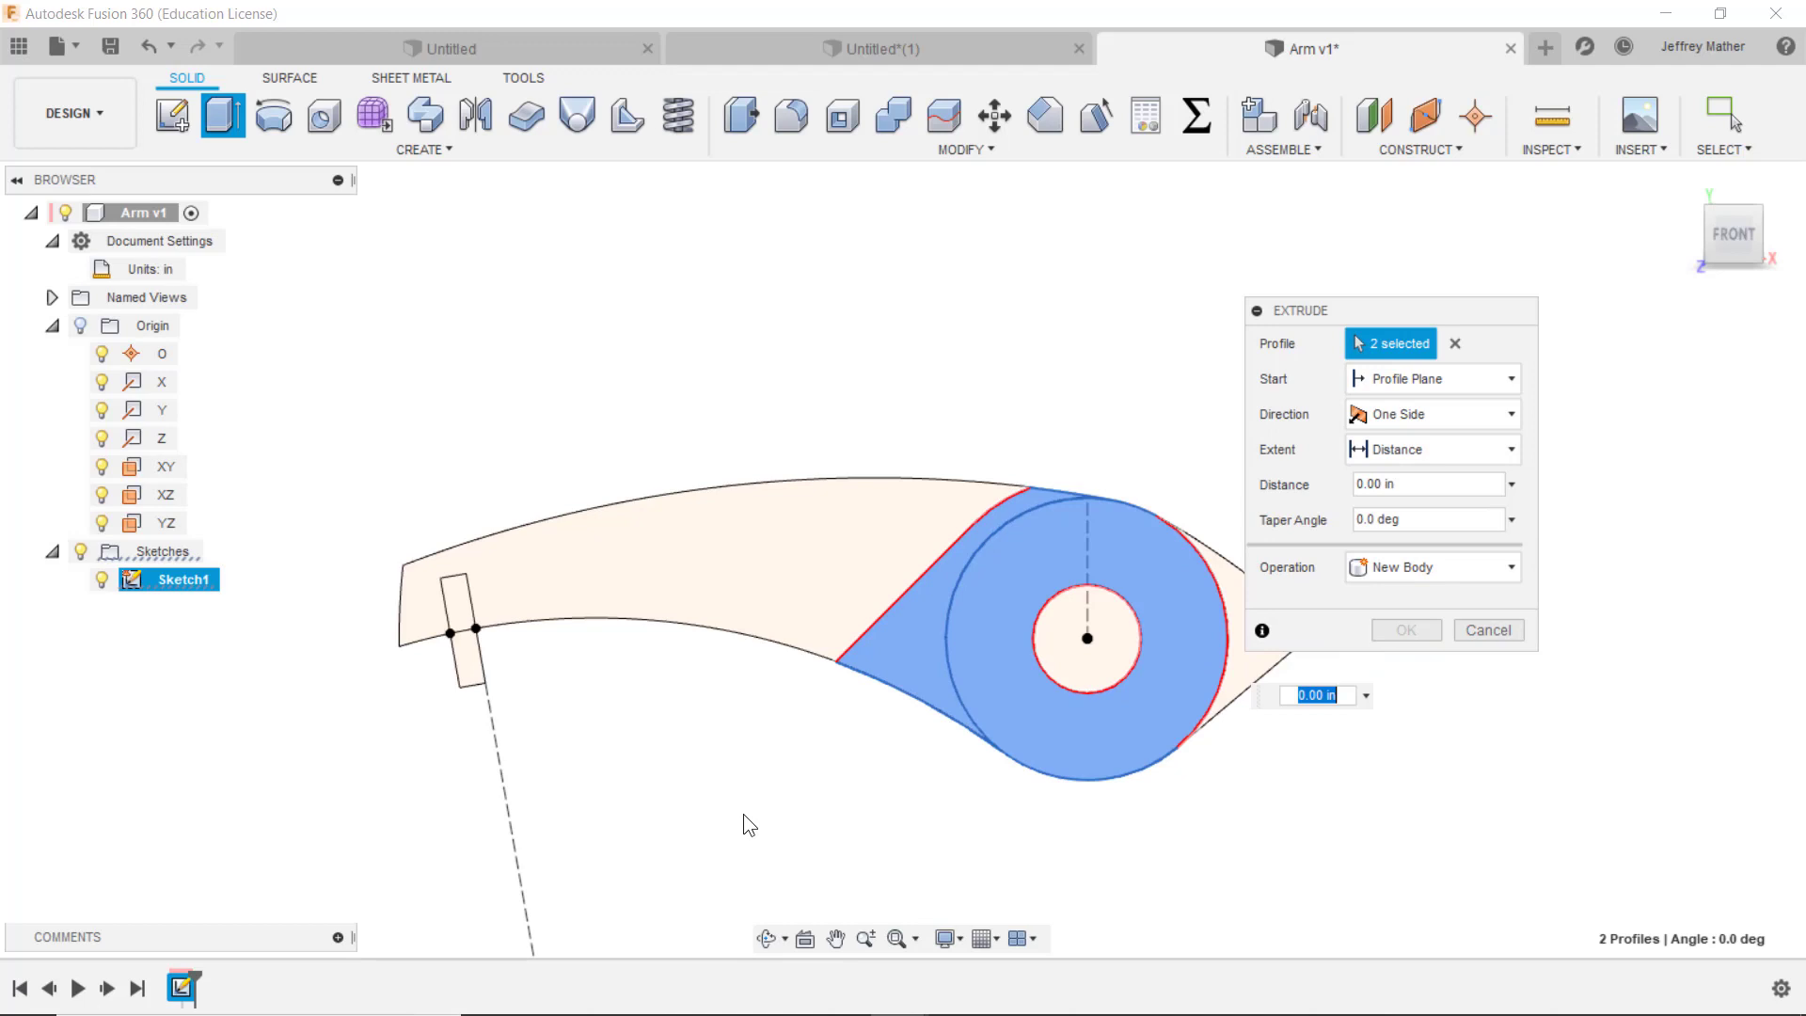
pyautogui.click(1238, 667)
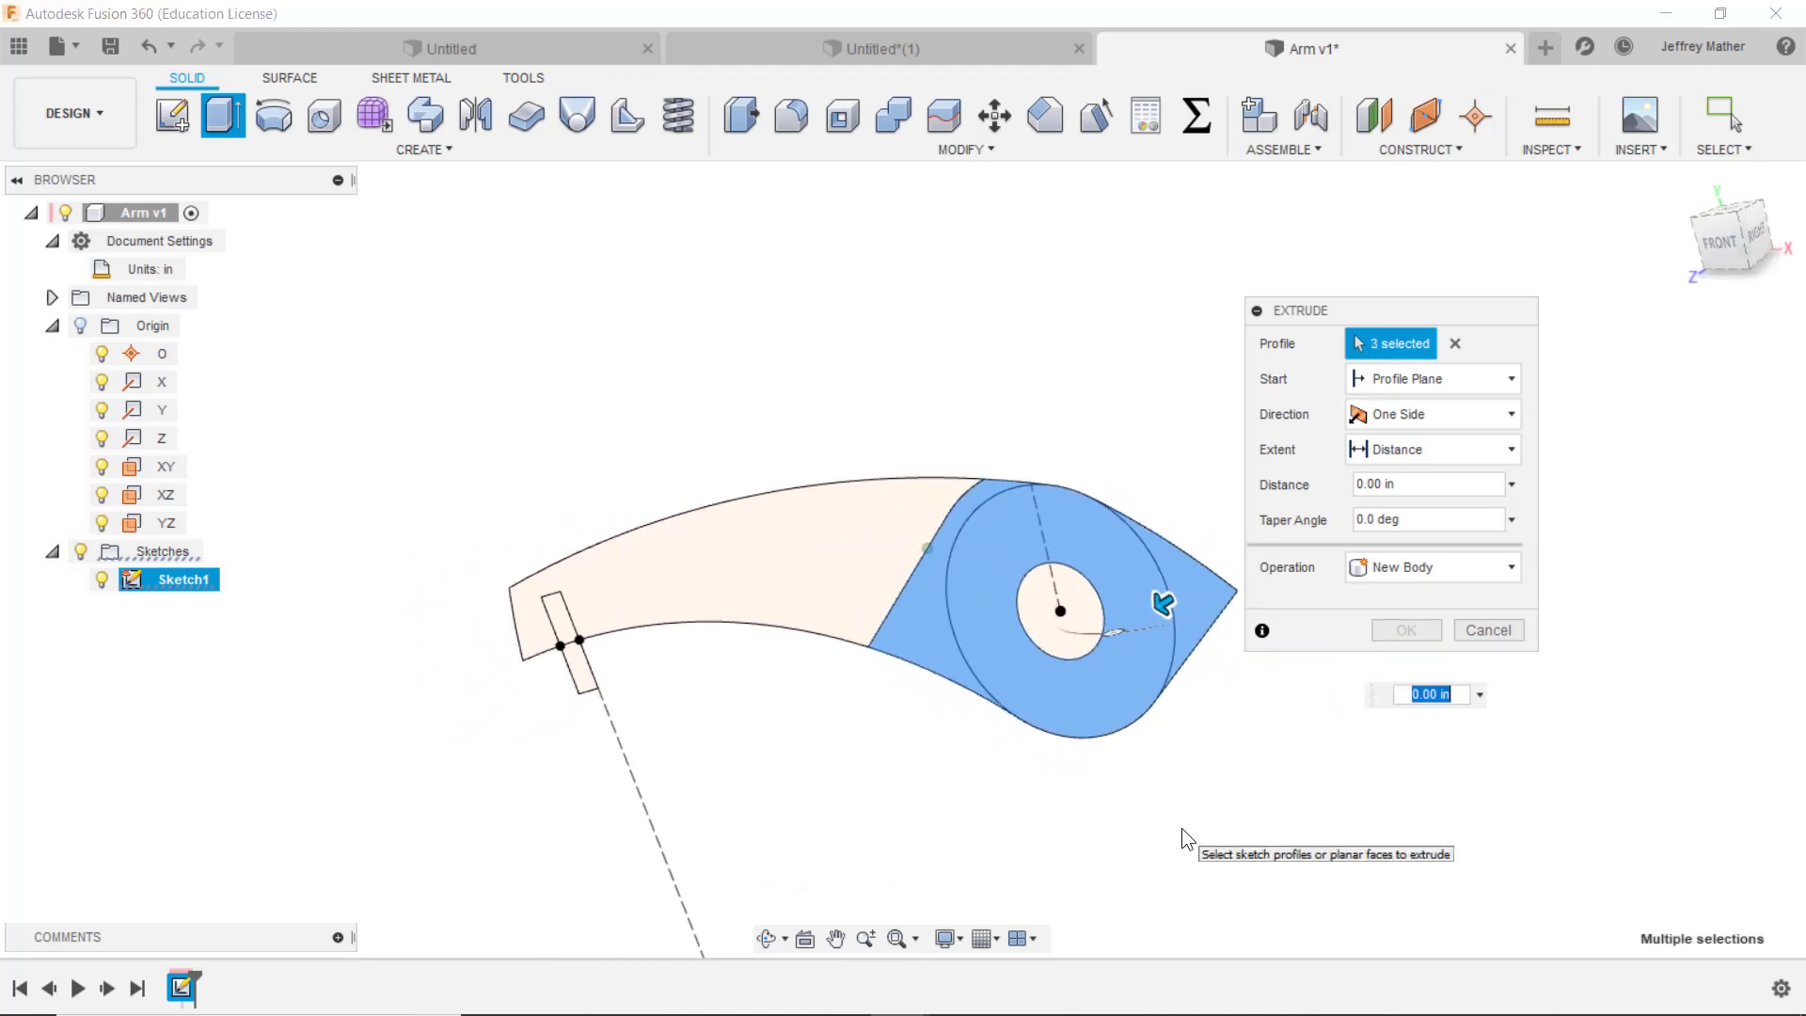
pyautogui.click(1501, 625)
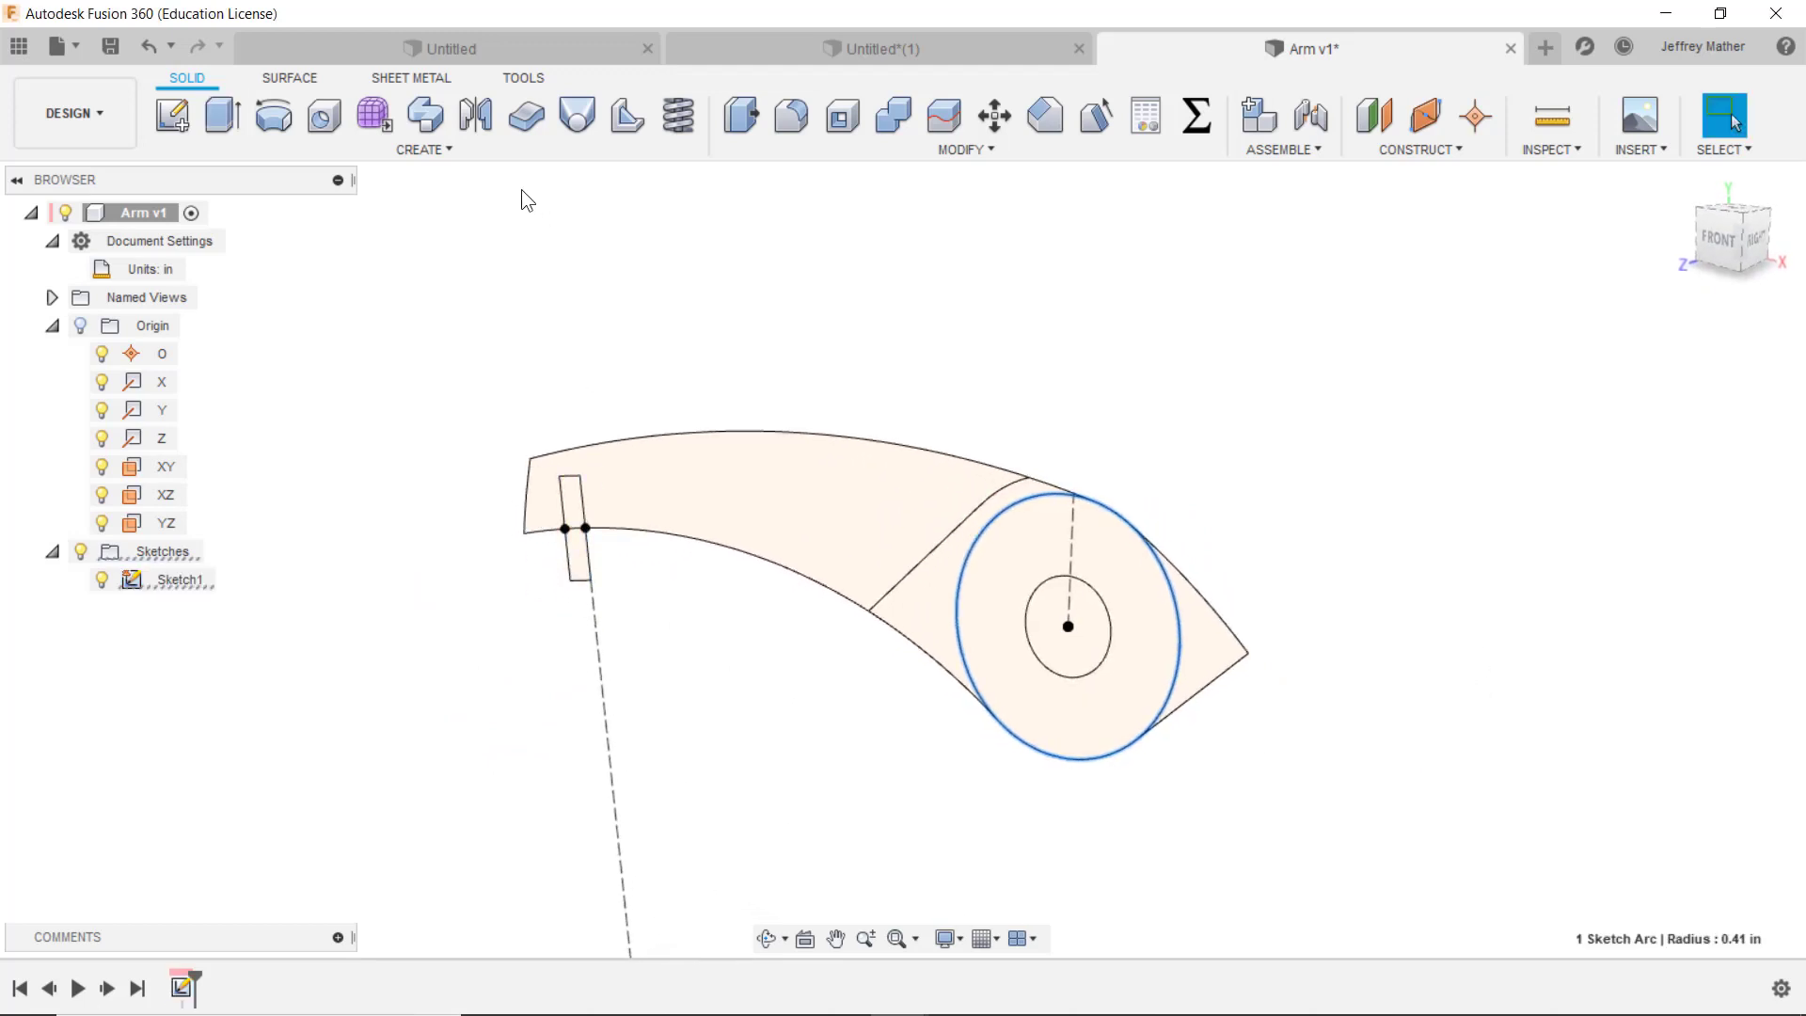
pyautogui.click(268, 120)
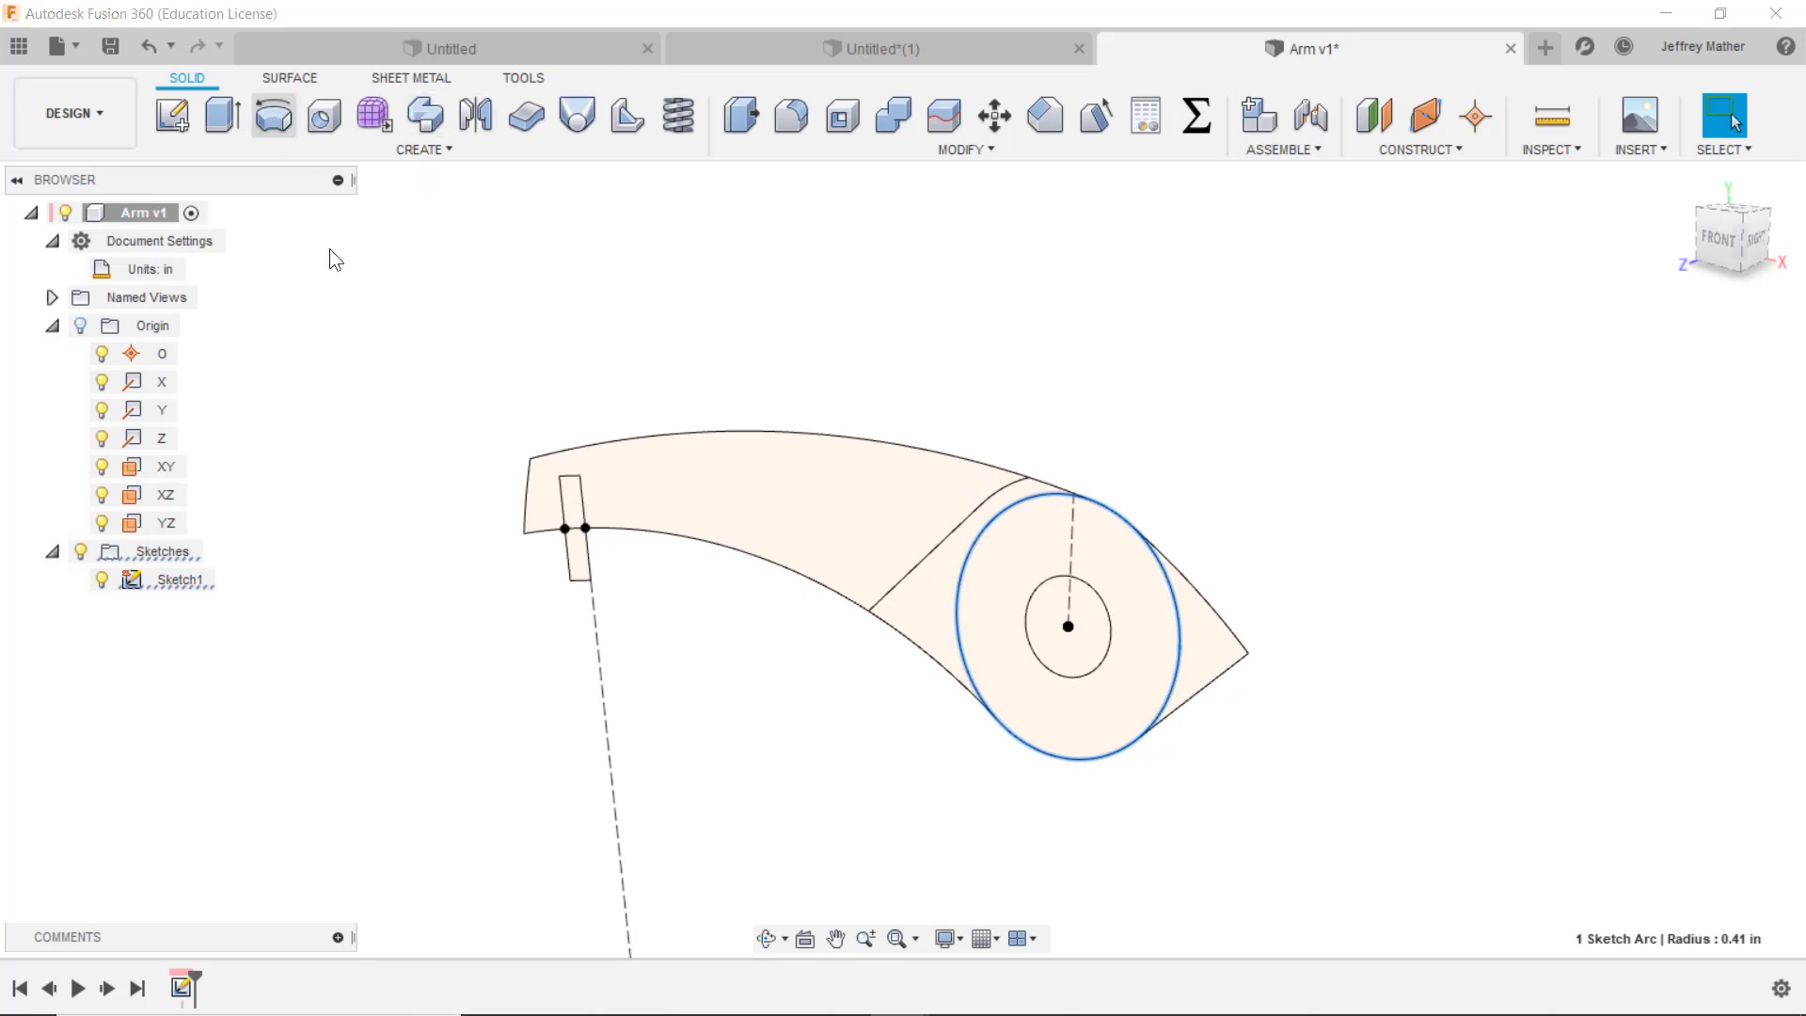
pyautogui.click(575, 517)
pyautogui.click(578, 553)
pyautogui.scroll(5, 579, 527)
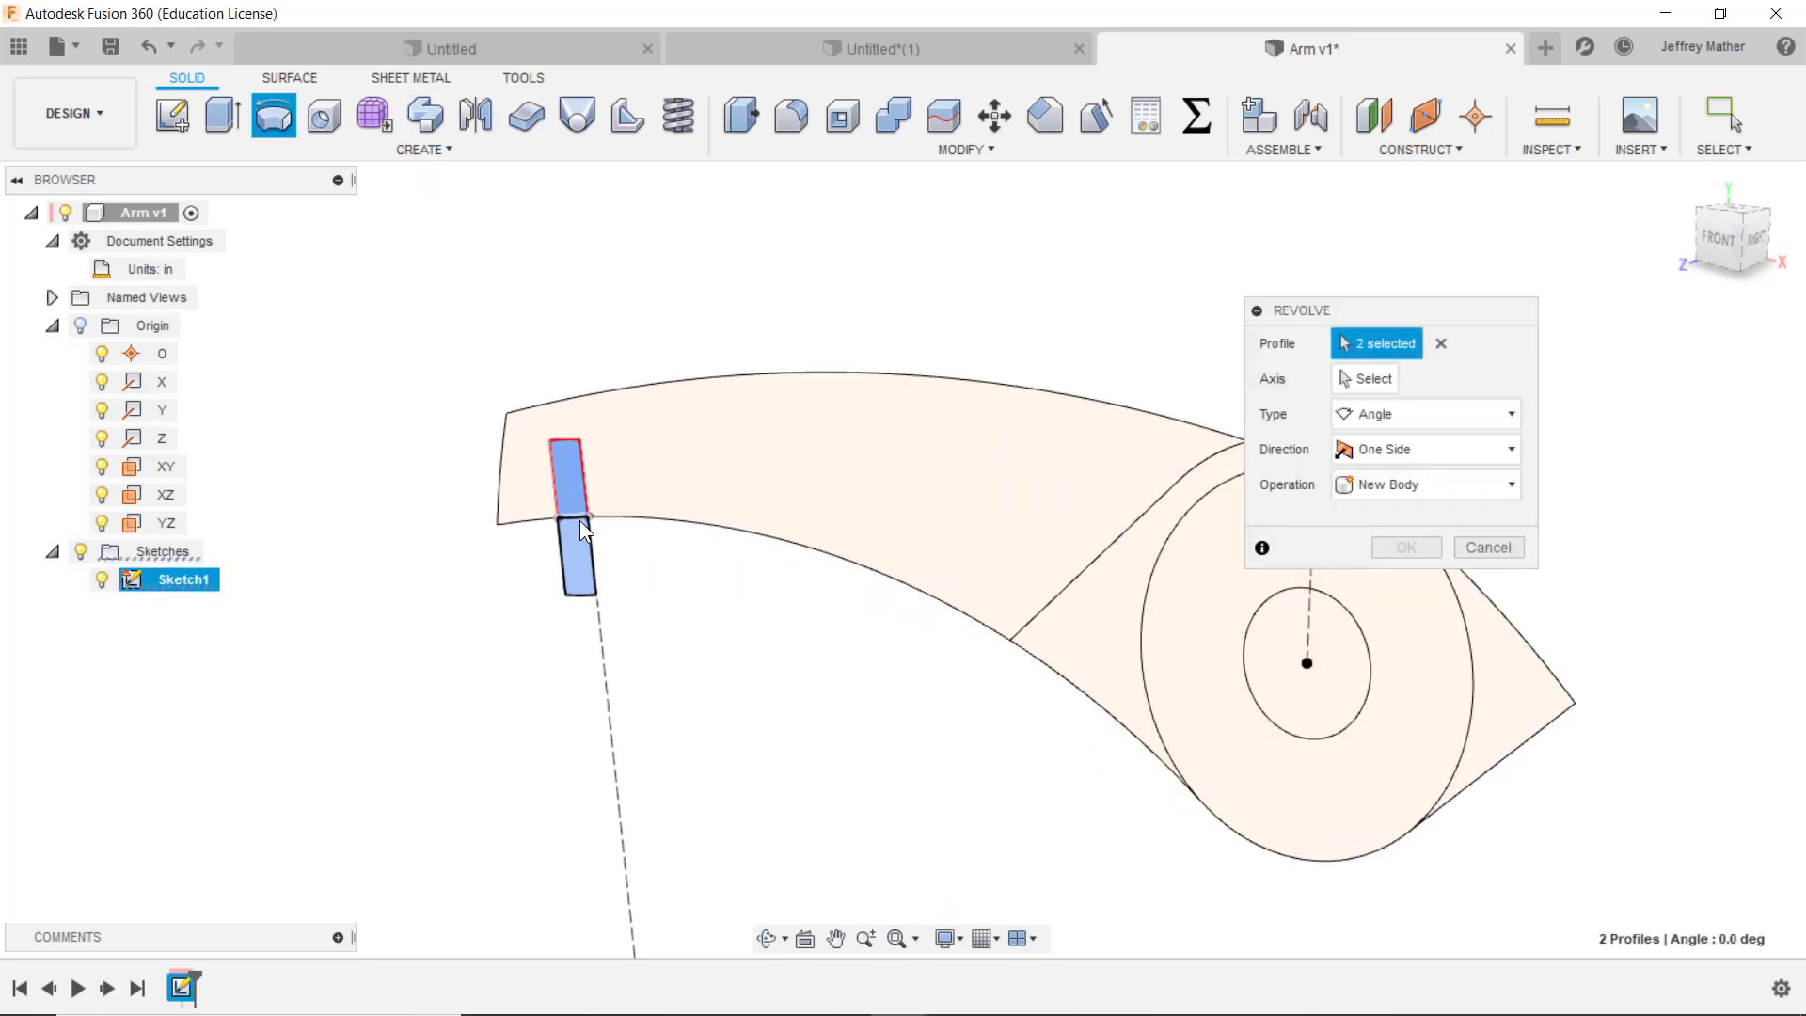
pyautogui.scroll(4, 545, 530)
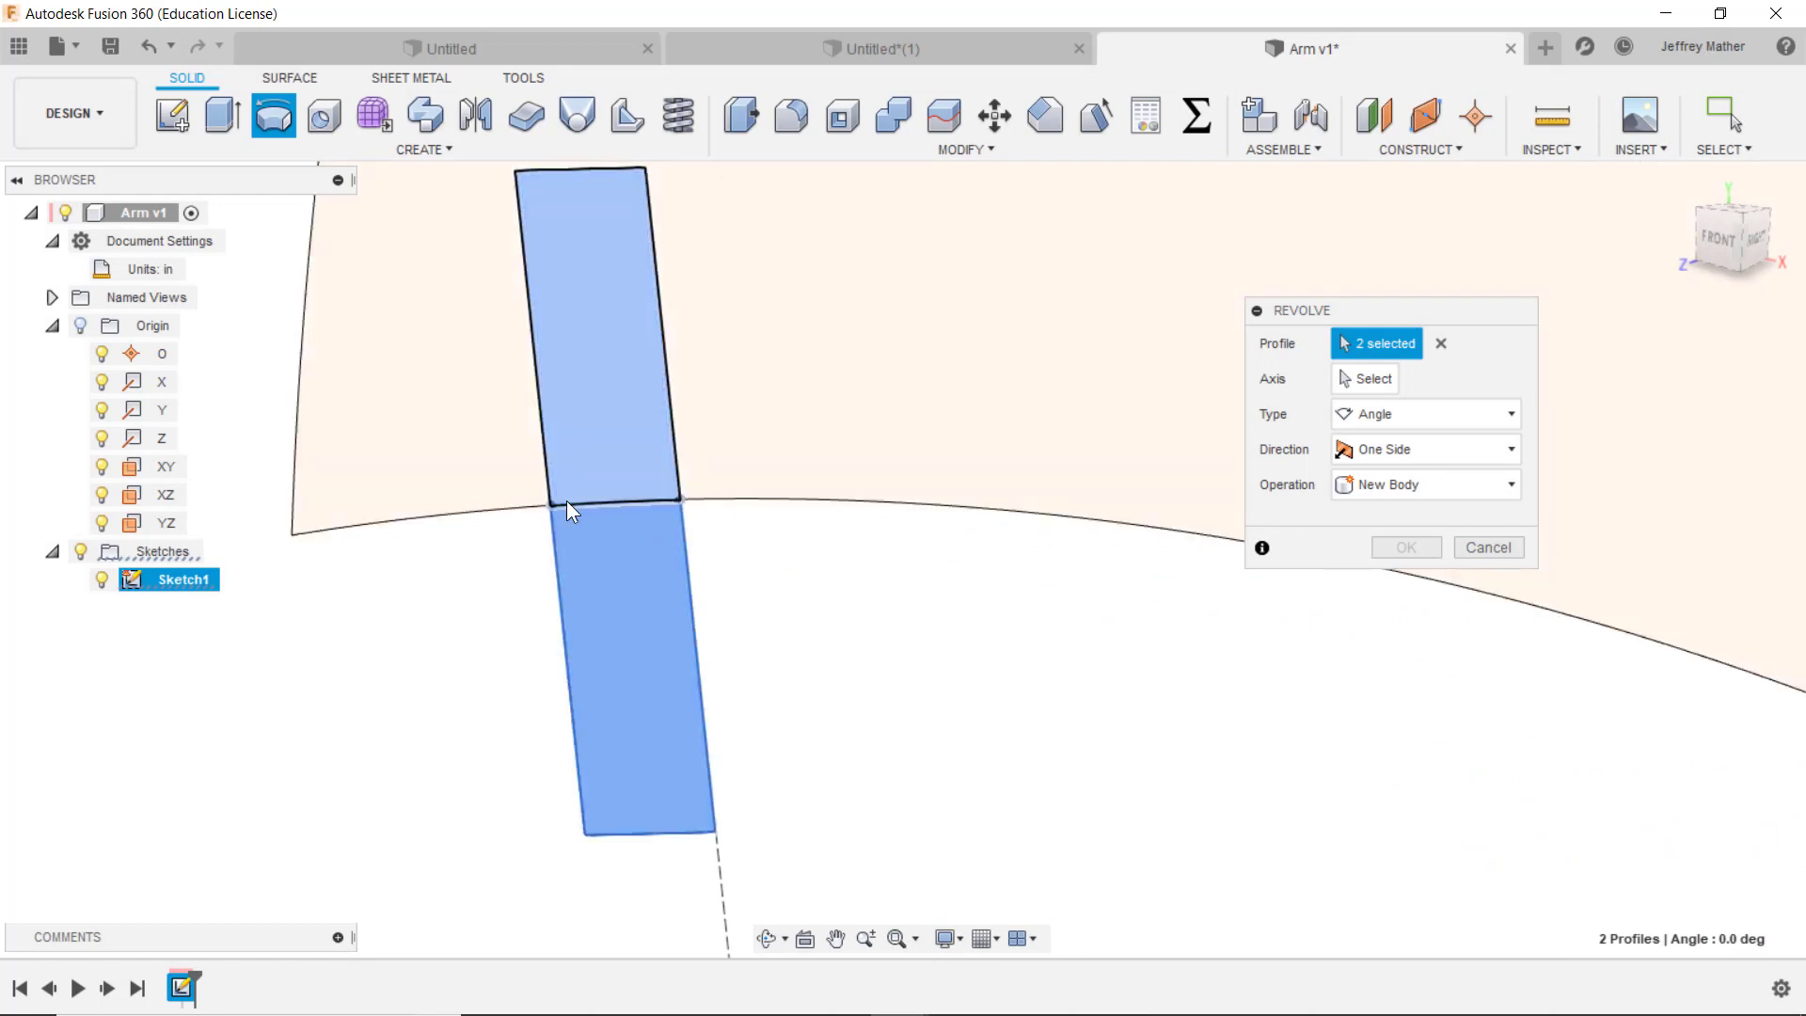
pyautogui.scroll(-1, 601, 600)
pyautogui.scroll(-4, 600, 600)
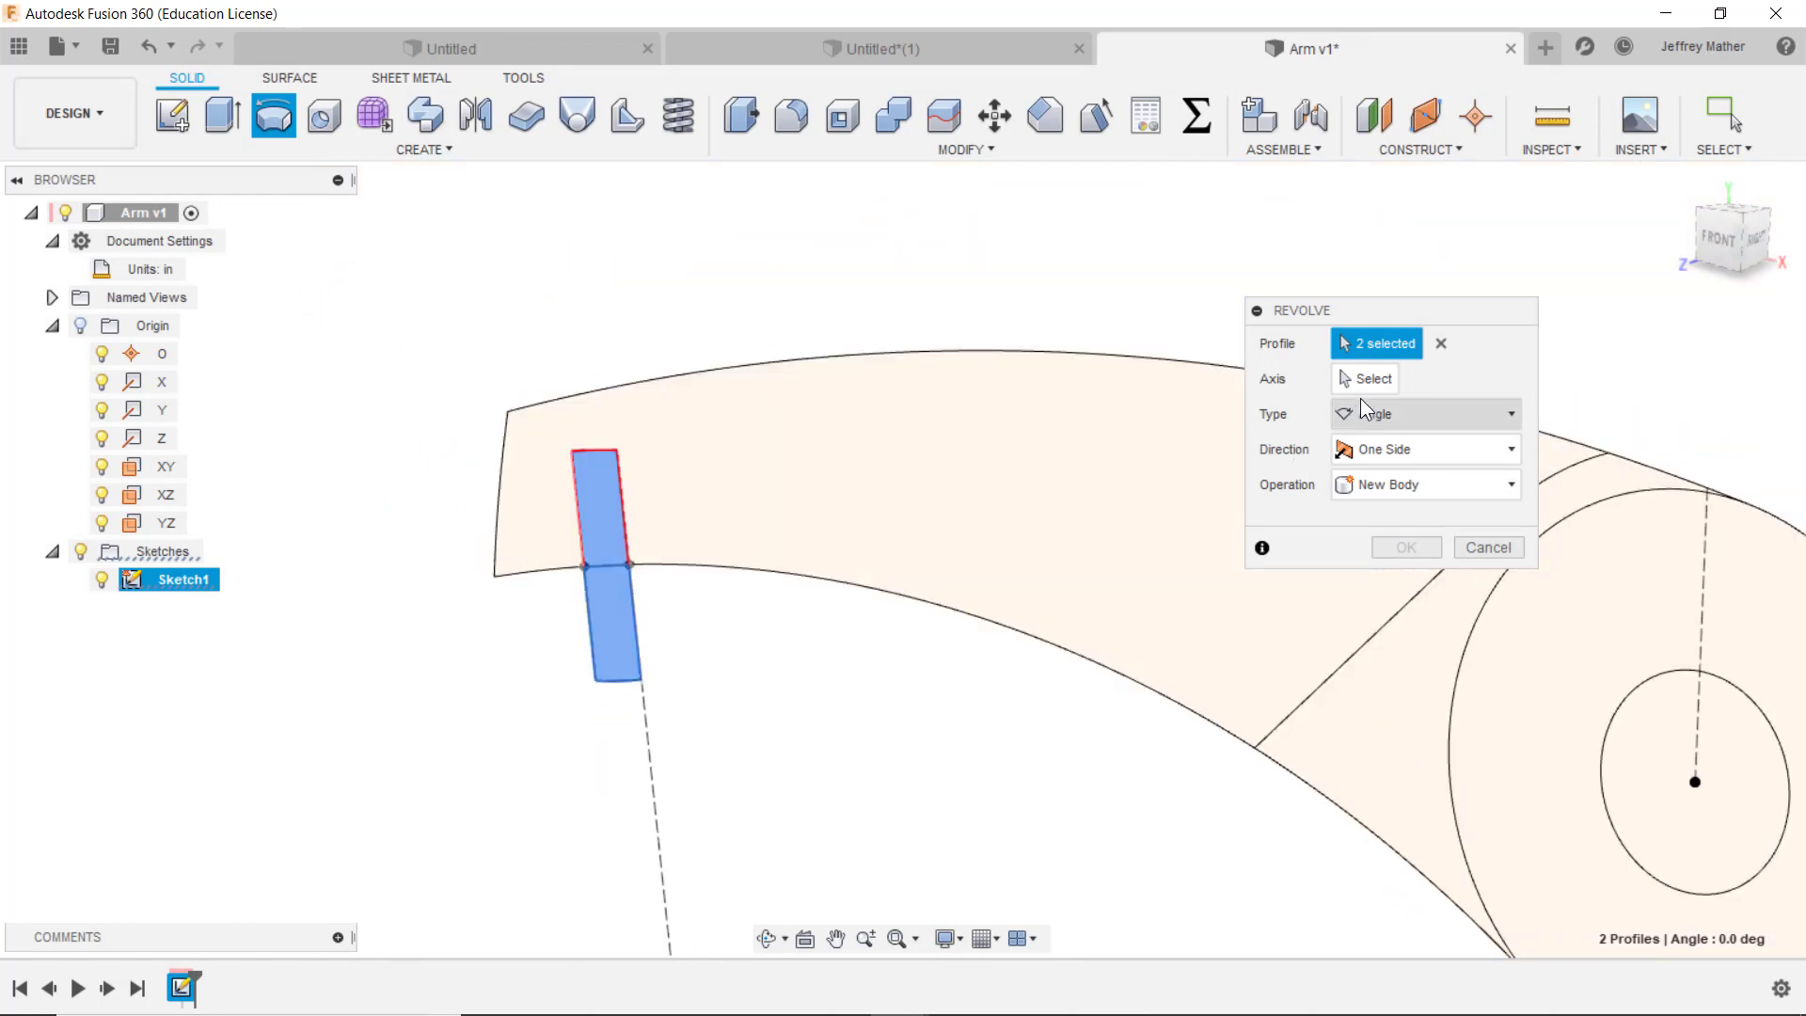
pyautogui.click(1369, 376)
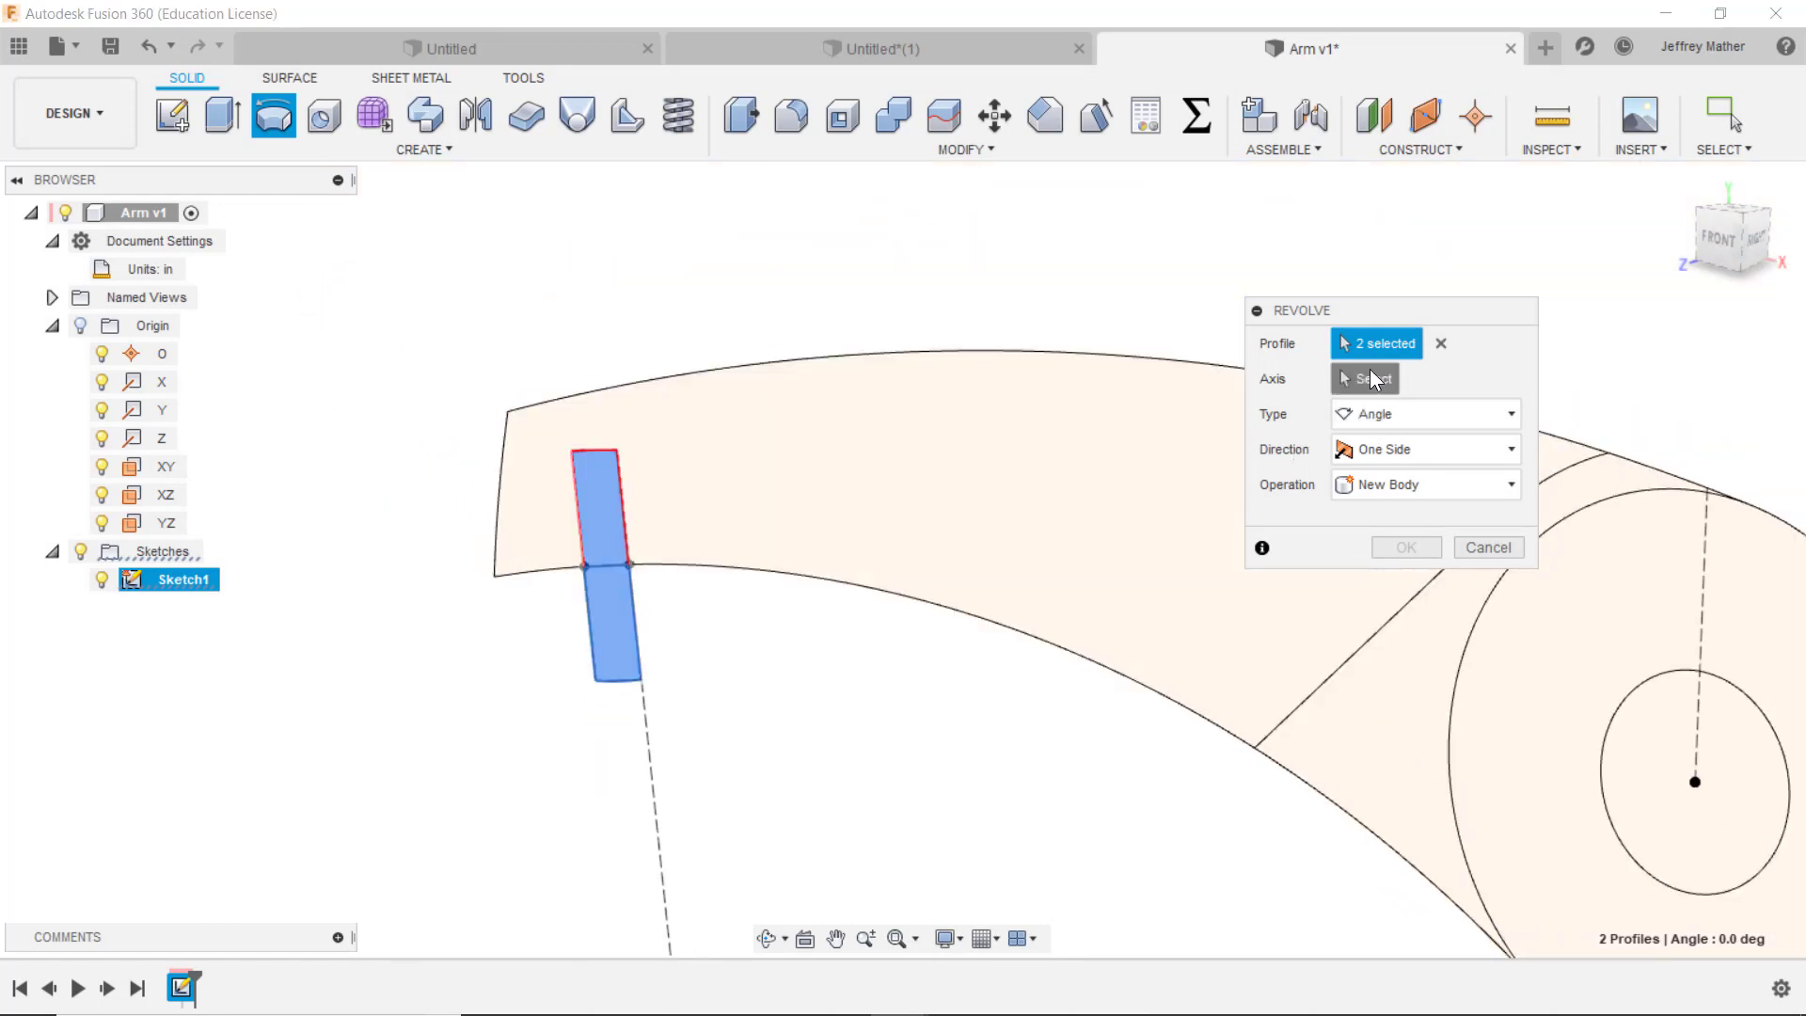
pyautogui.click(627, 519)
pyautogui.scroll(-3, 649, 596)
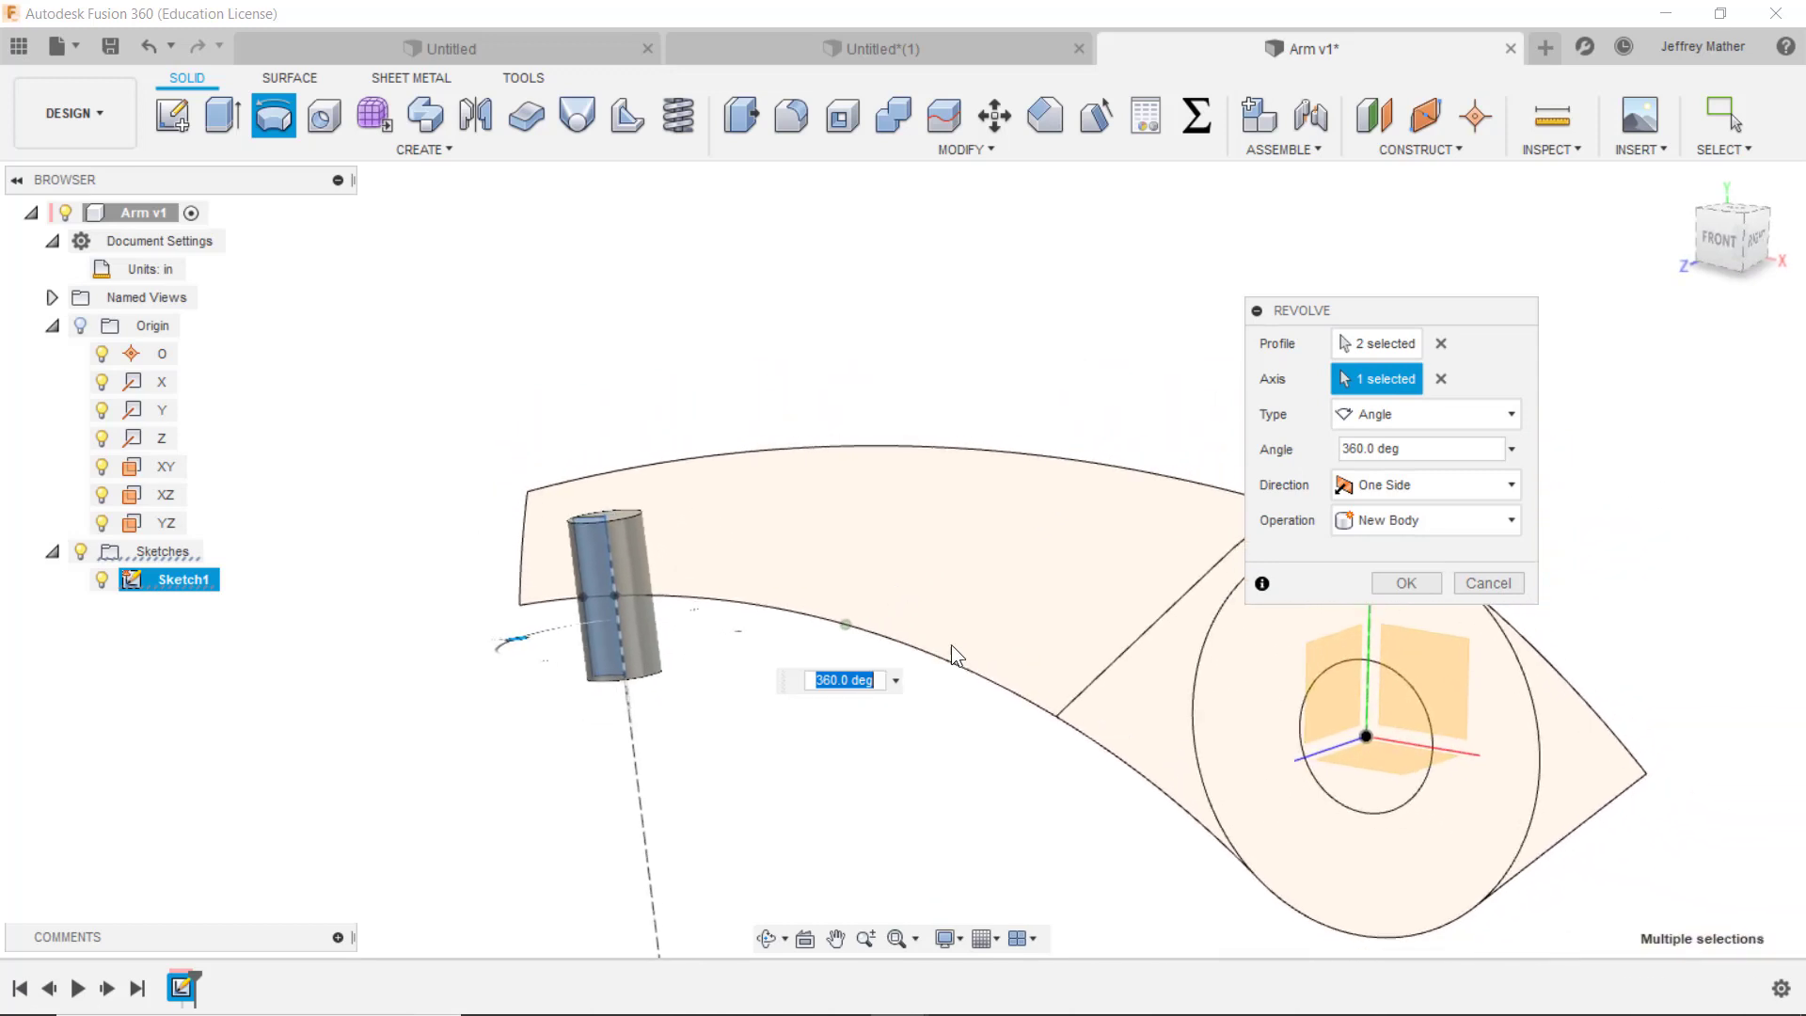
pyautogui.keyDown('shift'); pyautogui.moveTo(1100, 626); pyautogui.dragTo(1422, 596, button='middle'); pyautogui.keyUp('shift')
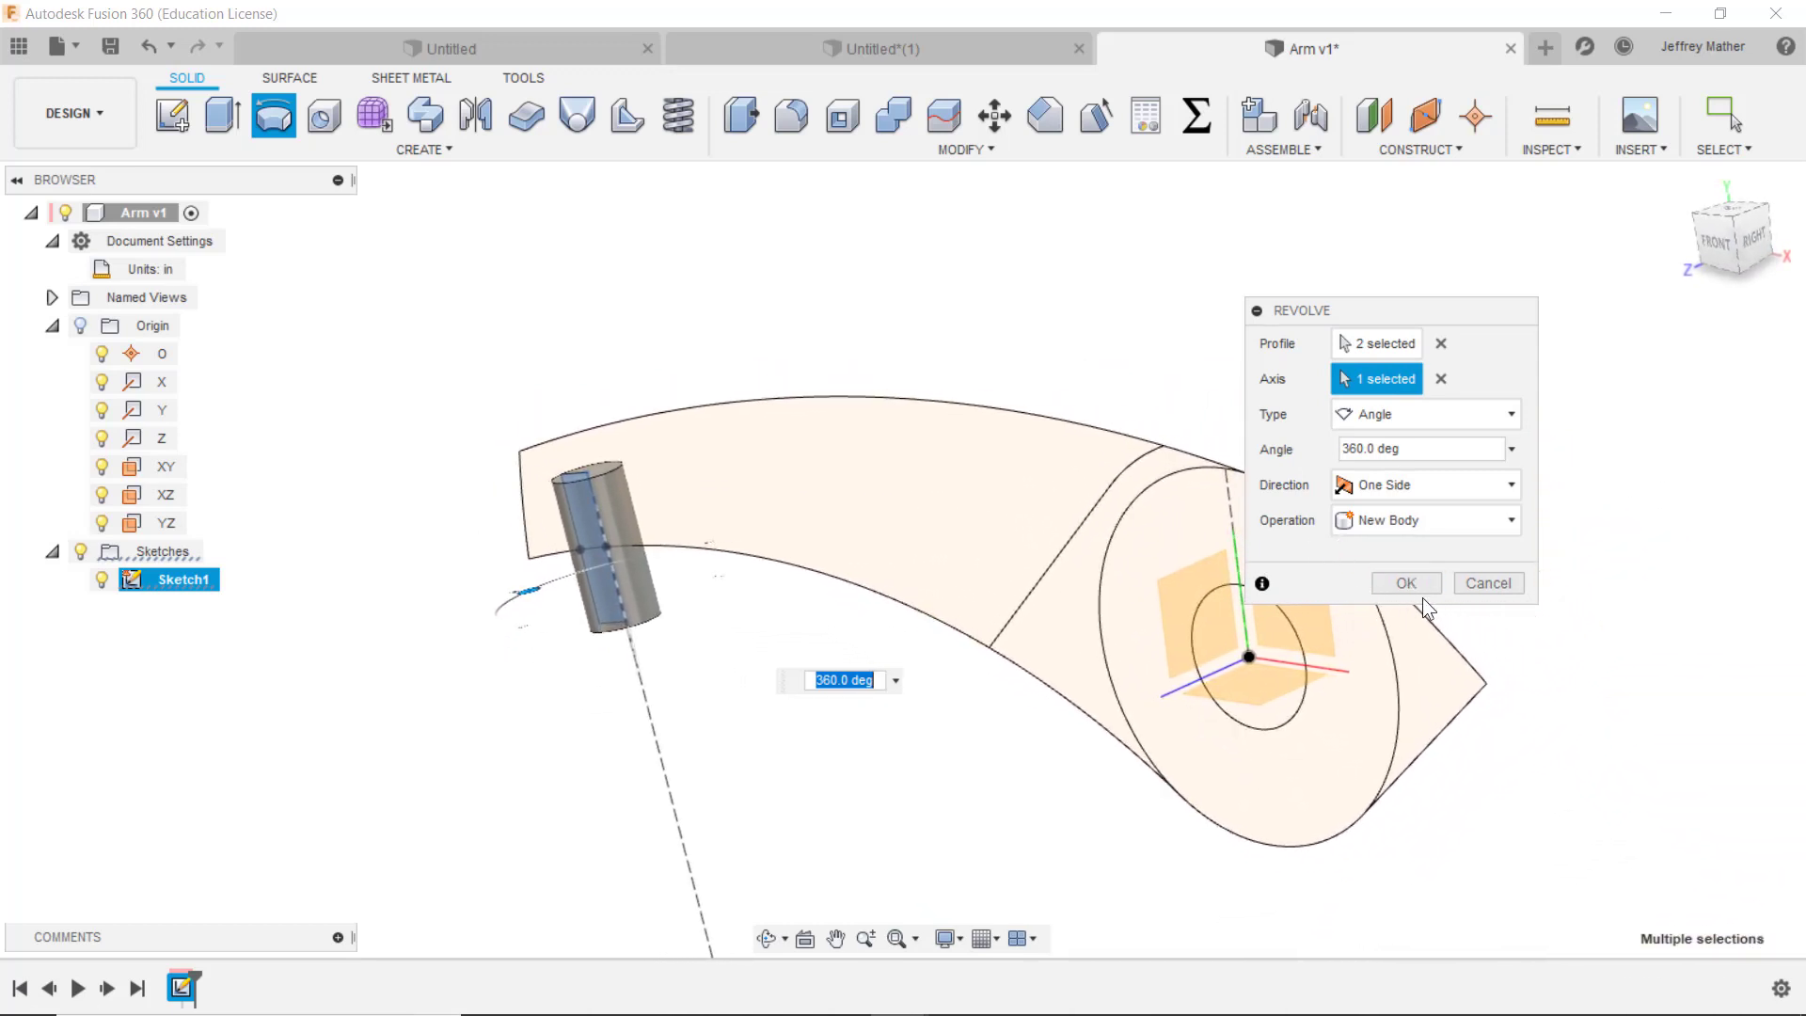
pyautogui.click(1471, 581)
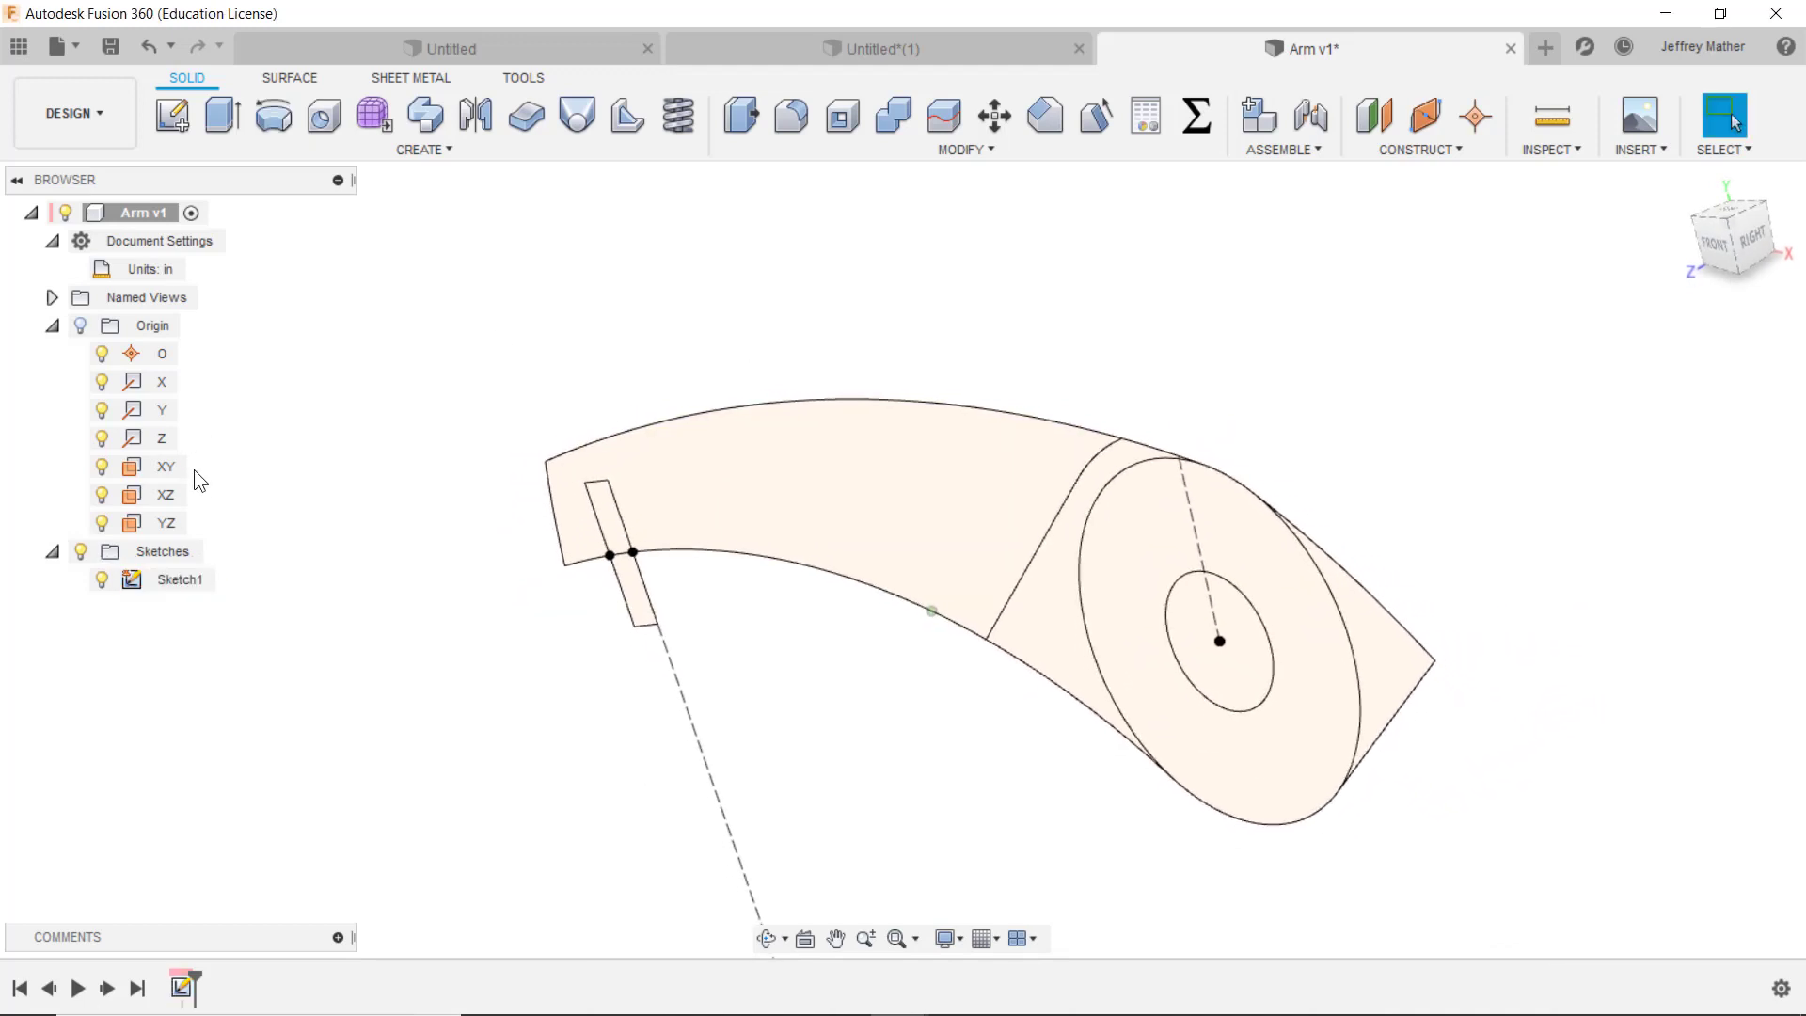
# Step: Extrude the curved arm profile and the pin region inside it symmetrically as a new body, about 0.20 in overall
pyautogui.click(234, 117)
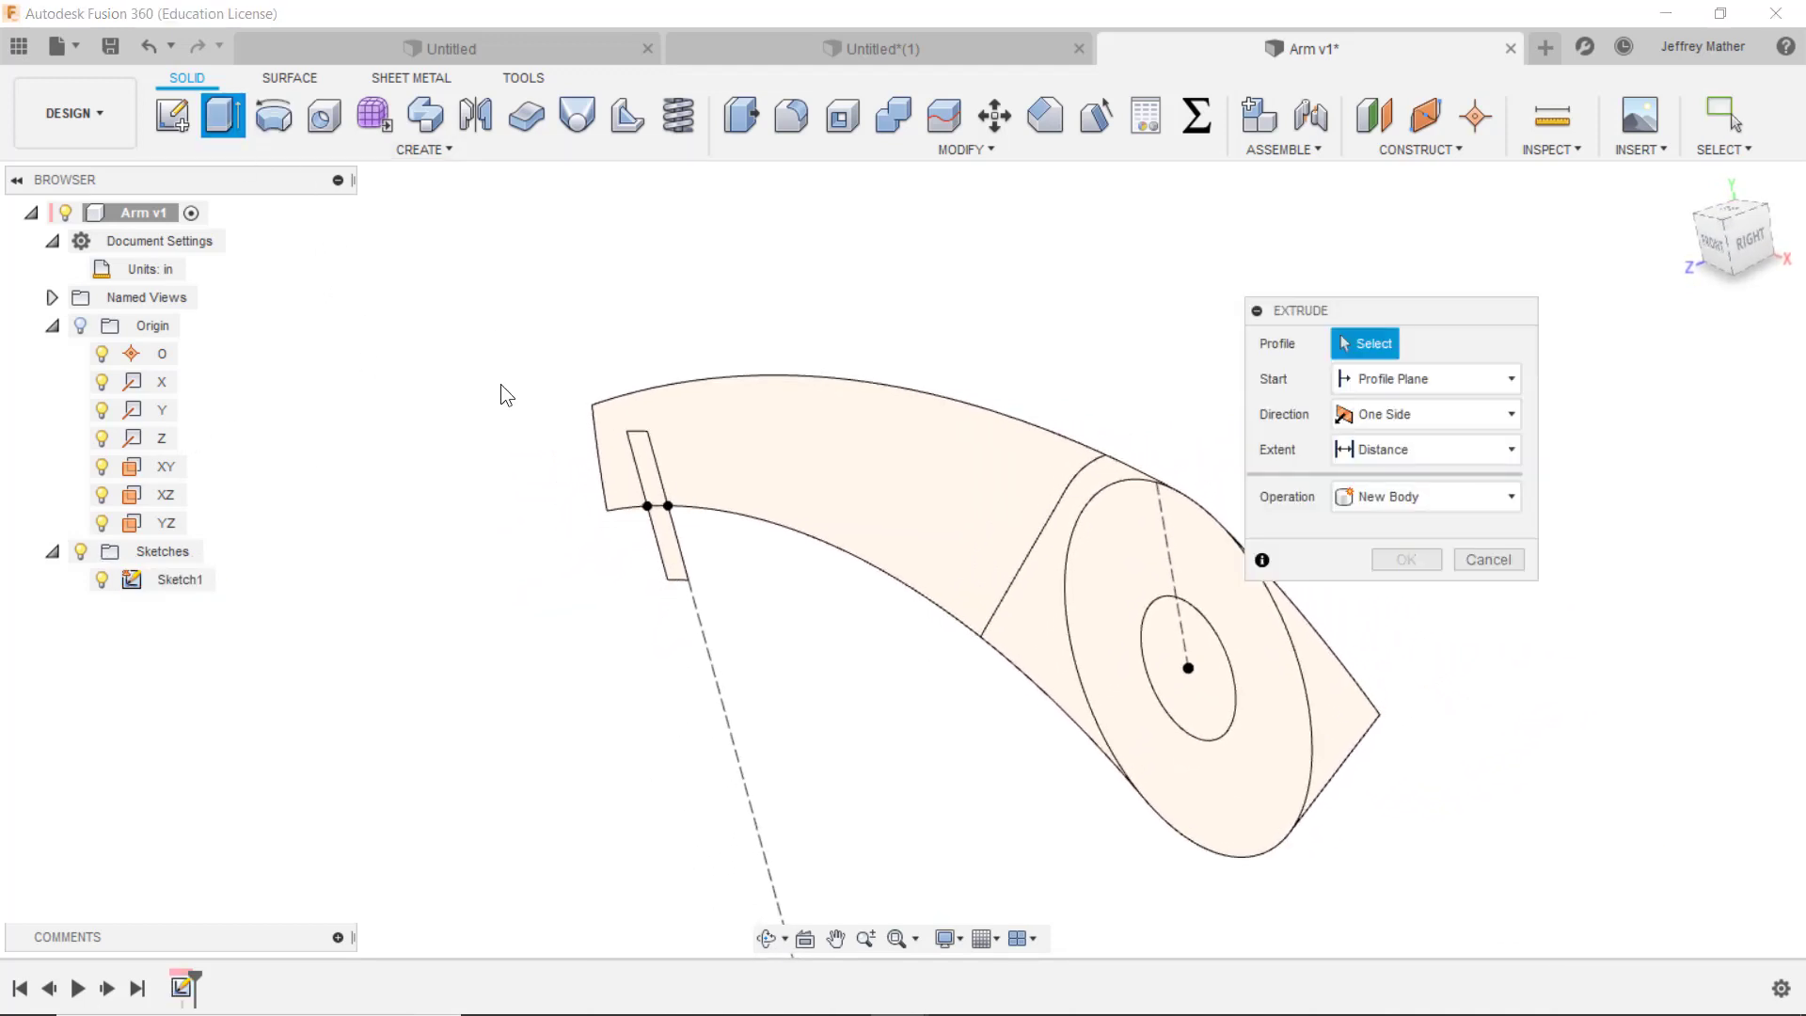
pyautogui.click(730, 461)
pyautogui.click(649, 483)
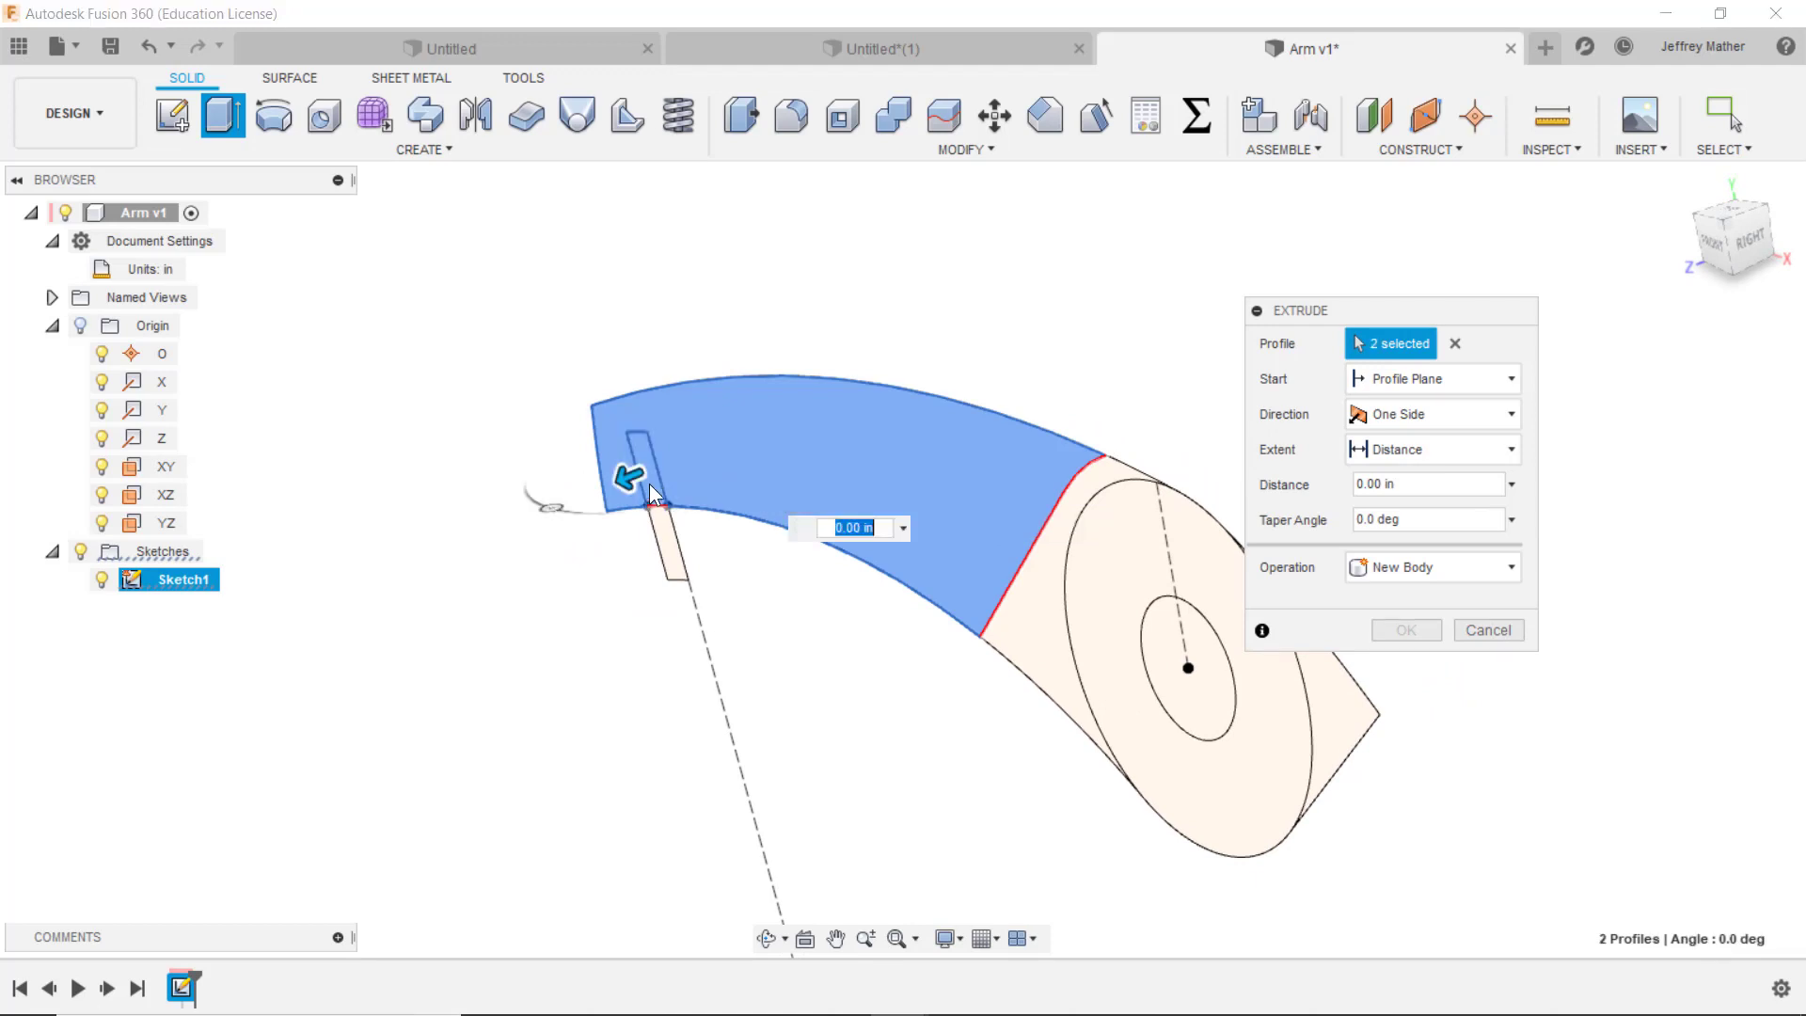
pyautogui.click(1439, 414)
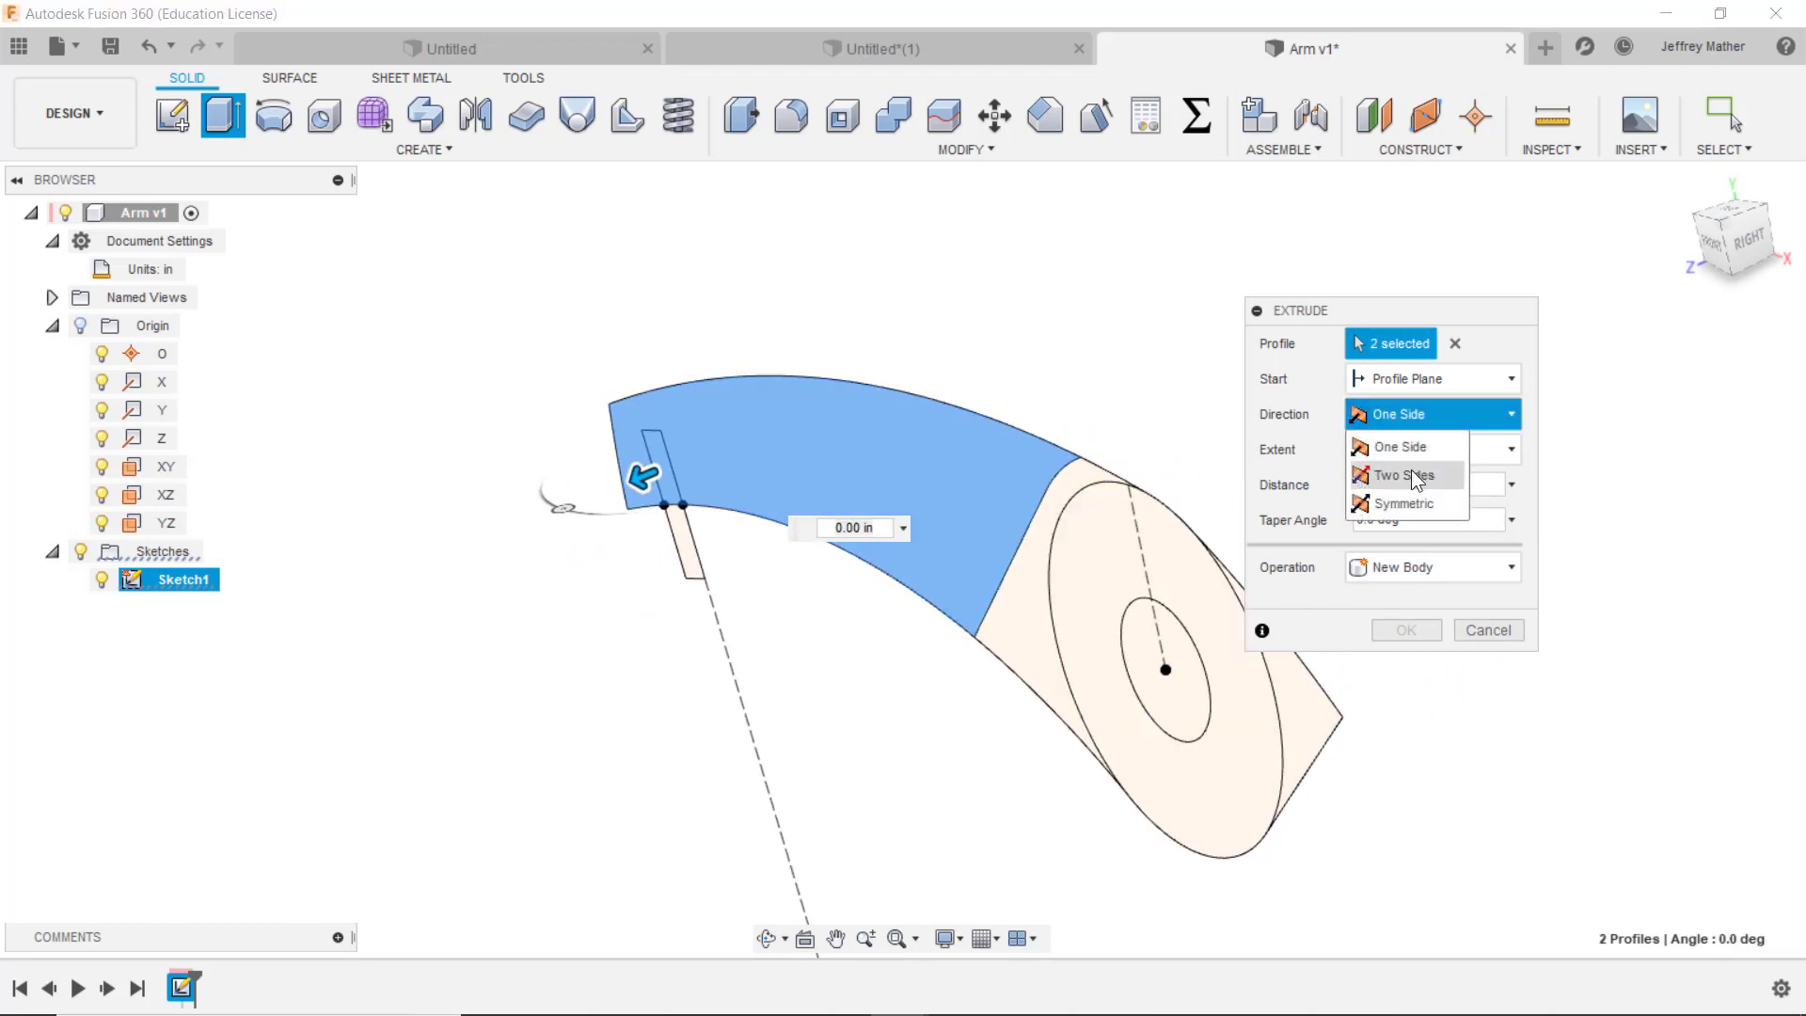
pyautogui.click(1401, 504)
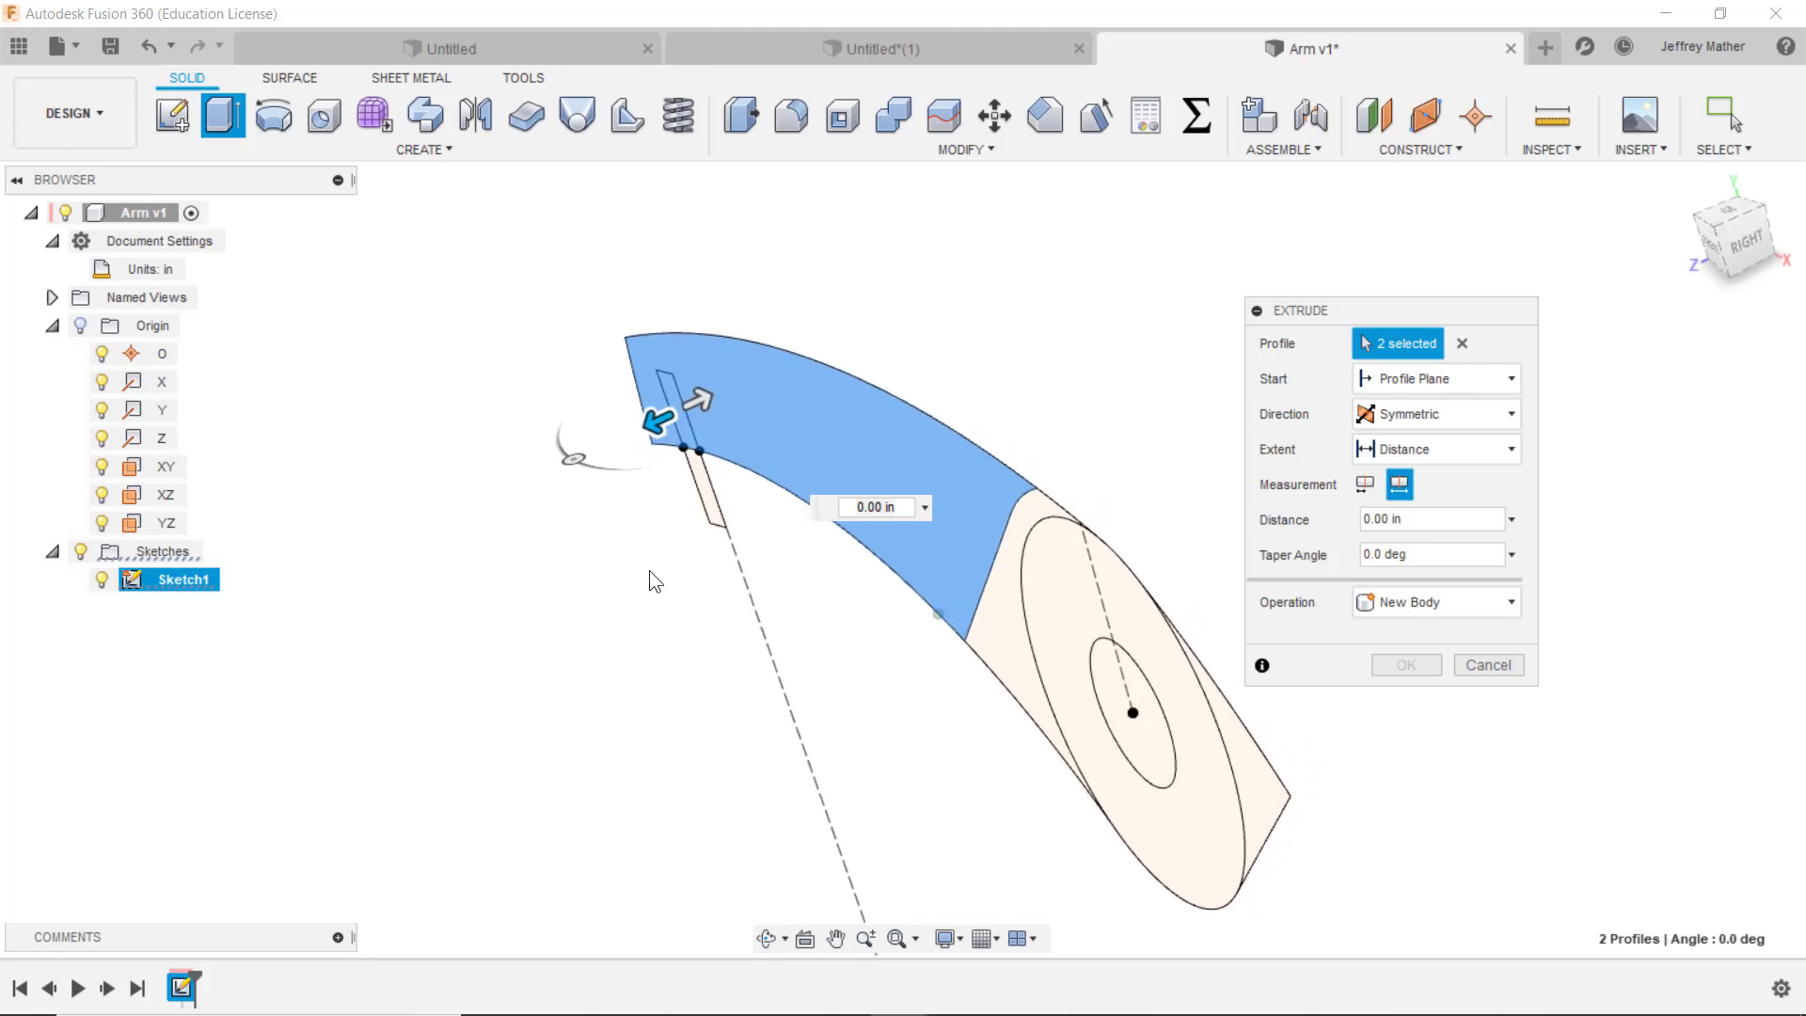
pyautogui.moveTo(656, 423); pyautogui.dragTo(611, 444)
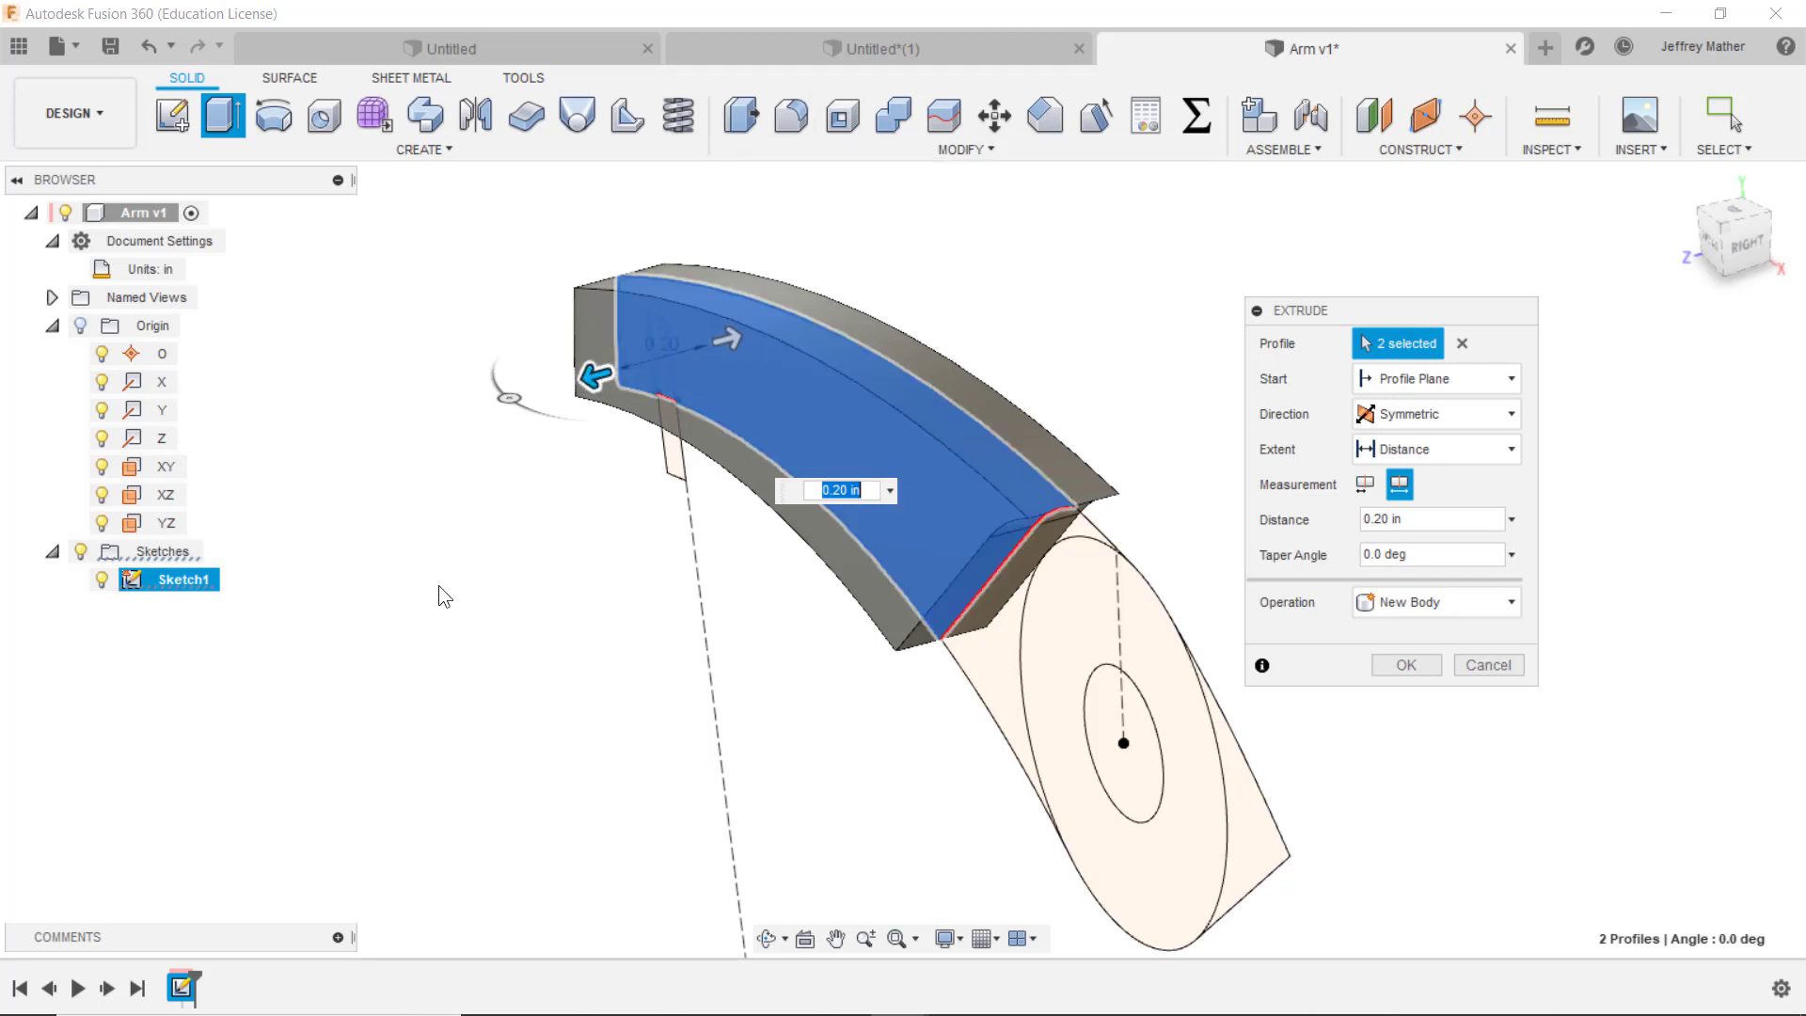
pyautogui.moveTo(414, 630)
pyautogui.keyDown('shift'); pyautogui.mouseDown(button='middle')
pyautogui.moveTo(427, 685)
pyautogui.moveTo(995, 910)
pyautogui.moveTo(1384, 736)
pyautogui.moveTo(1279, 843)
pyautogui.mouseUp(button='middle'); pyautogui.keyUp('shift')
pyautogui.scroll(-2, 1268, 848)
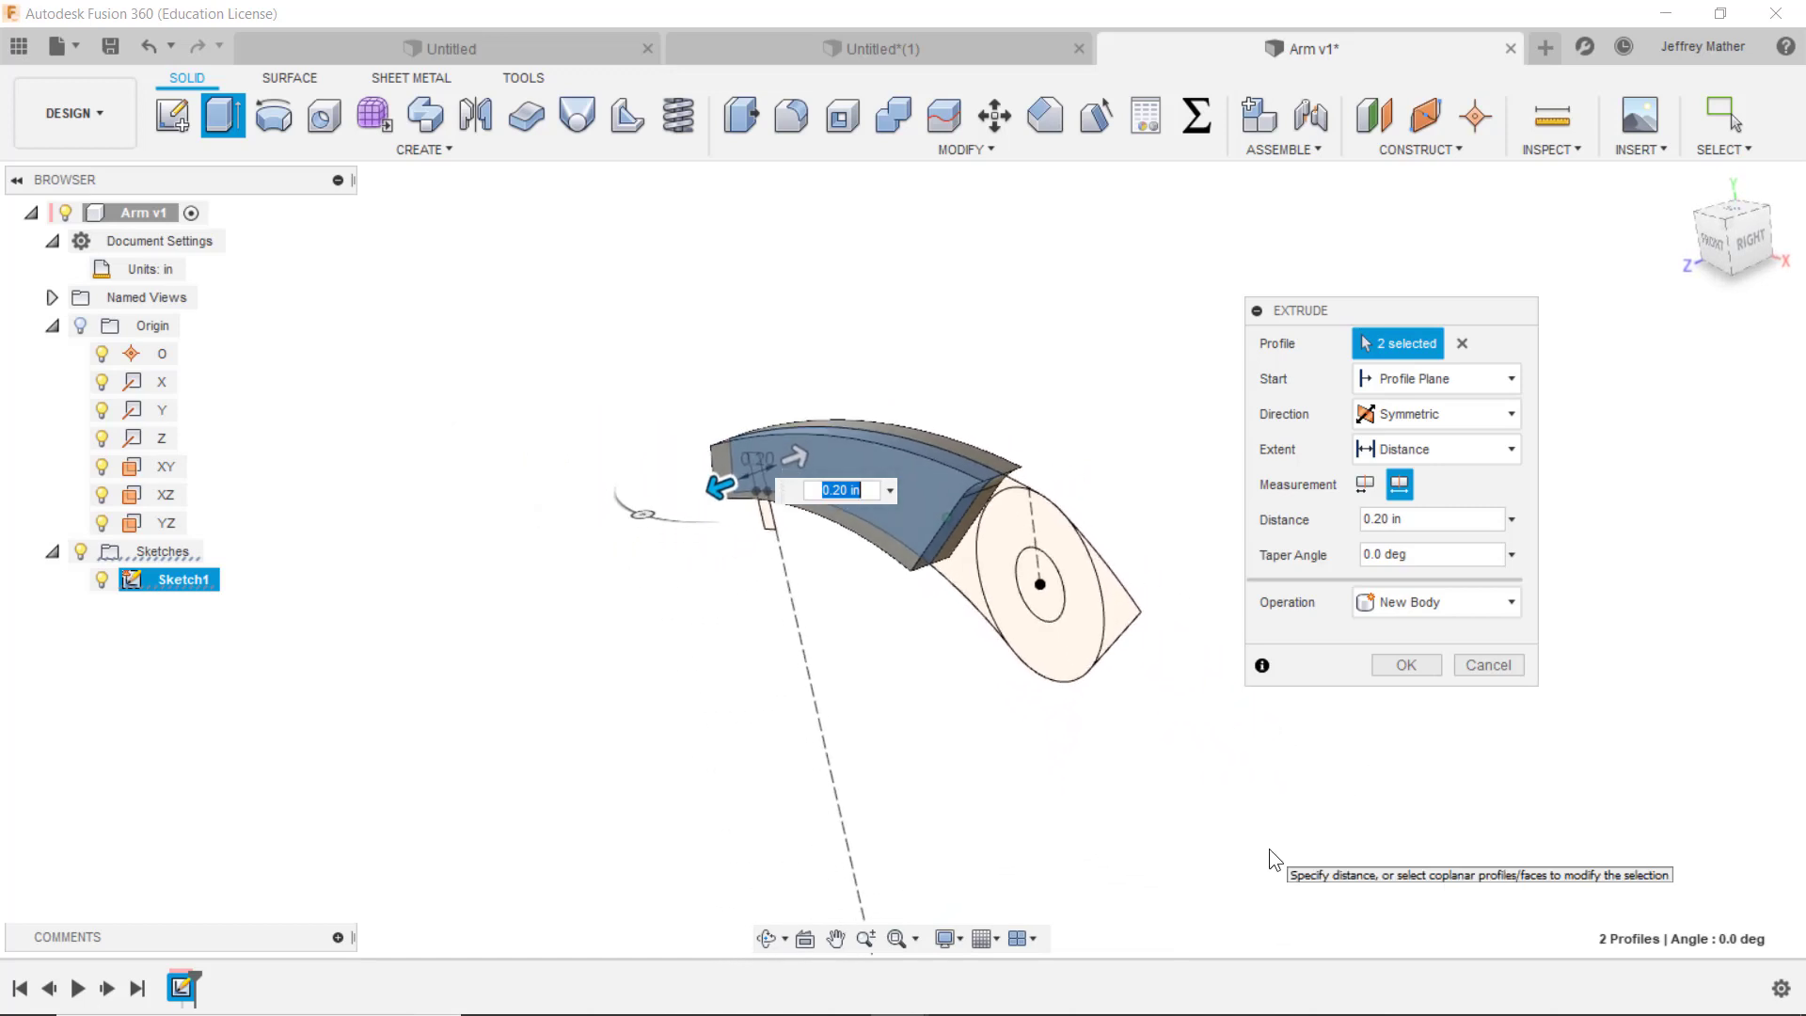
pyautogui.scroll(4, 1268, 849)
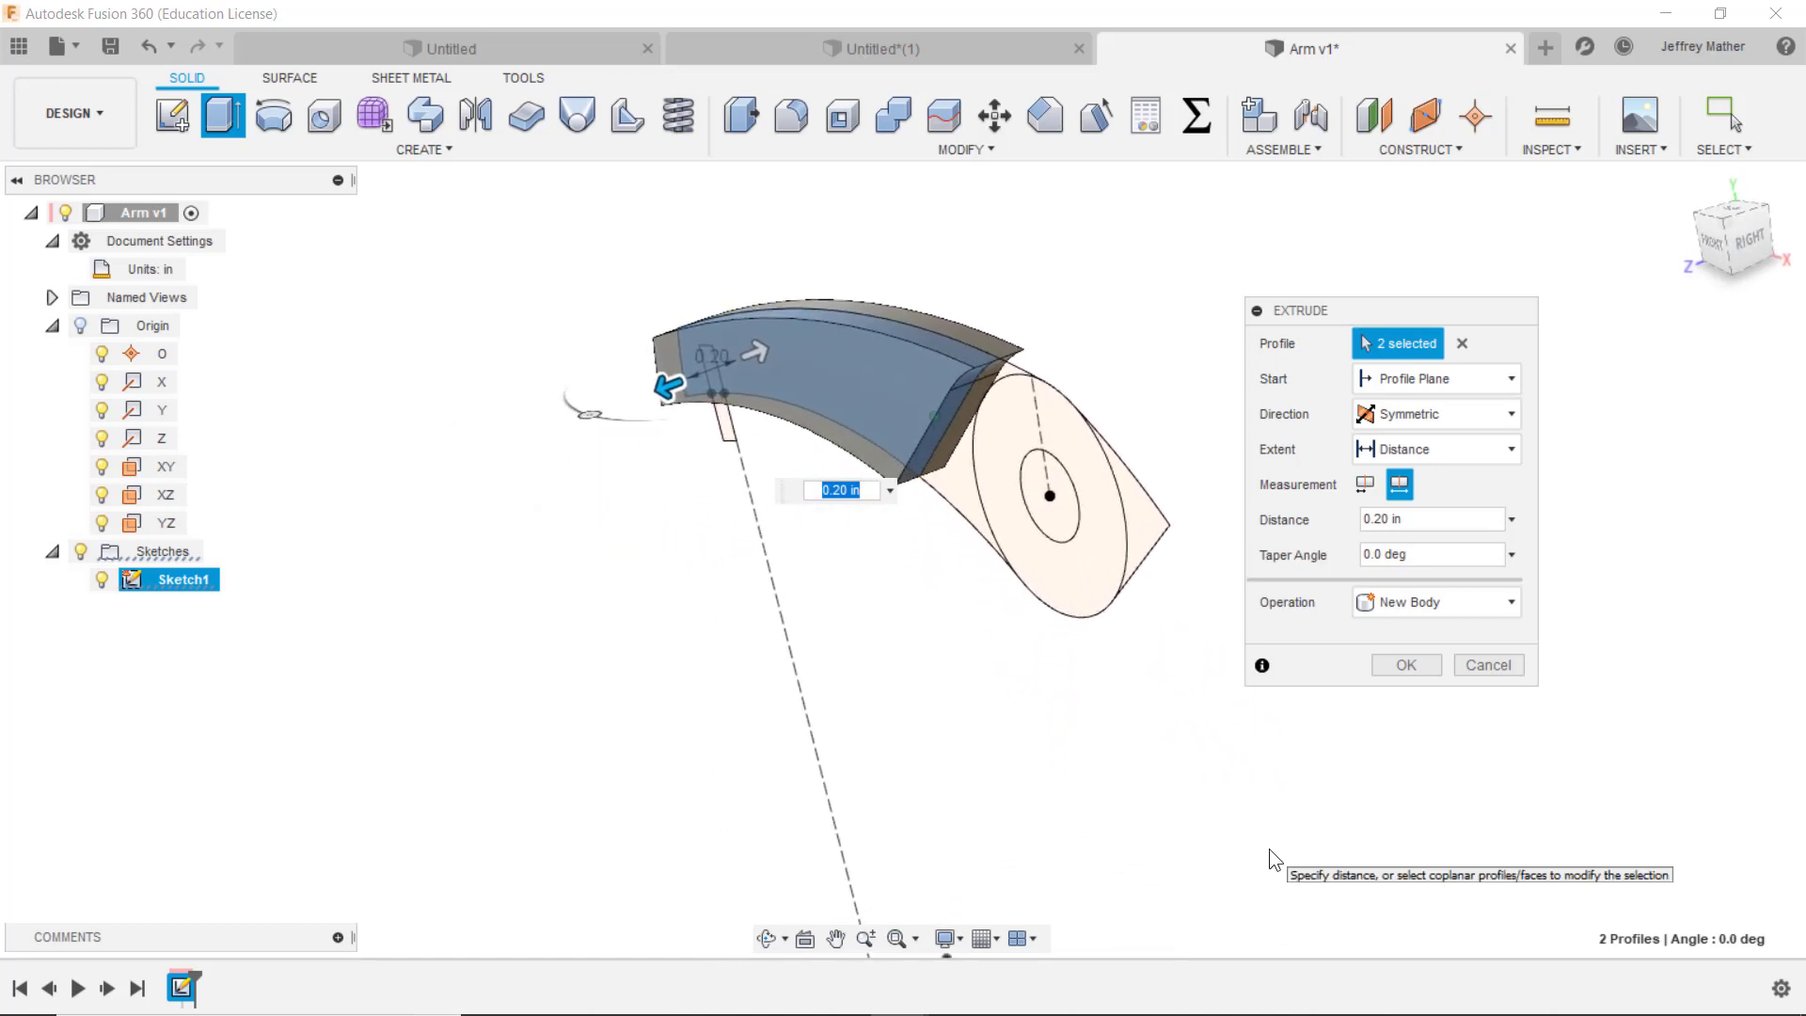
pyautogui.scroll(3, 1267, 848)
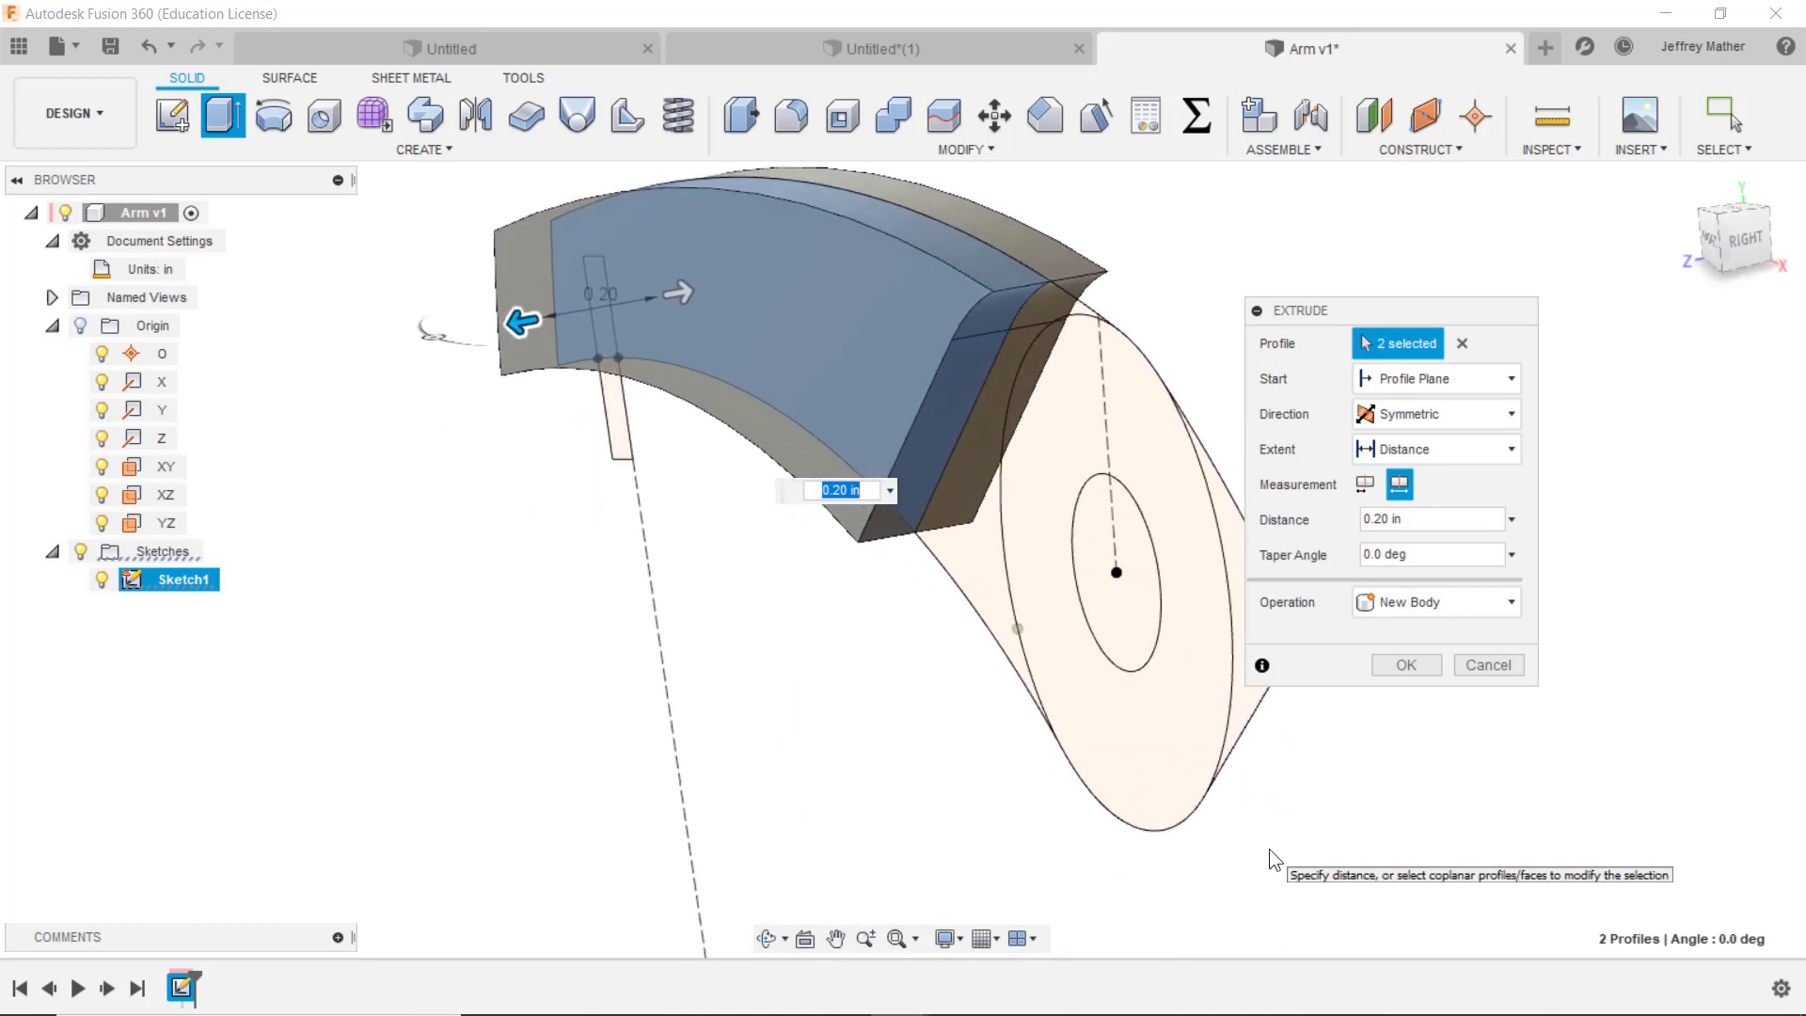